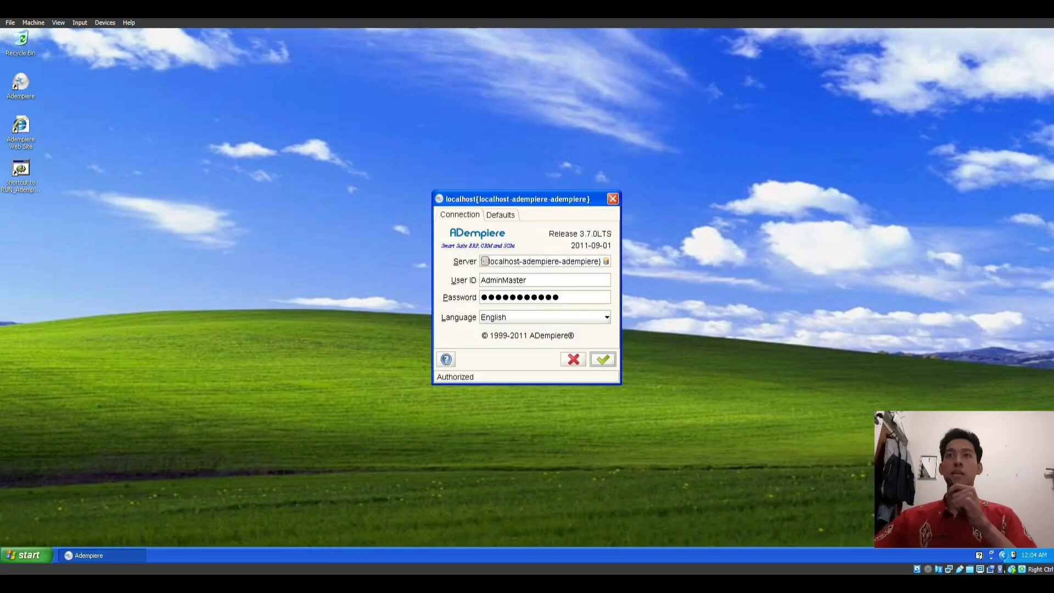
Step: Log in as the PT Anugerah Sejahtera Roti admin at HQ by accepting the connection and default settings
key(Return)
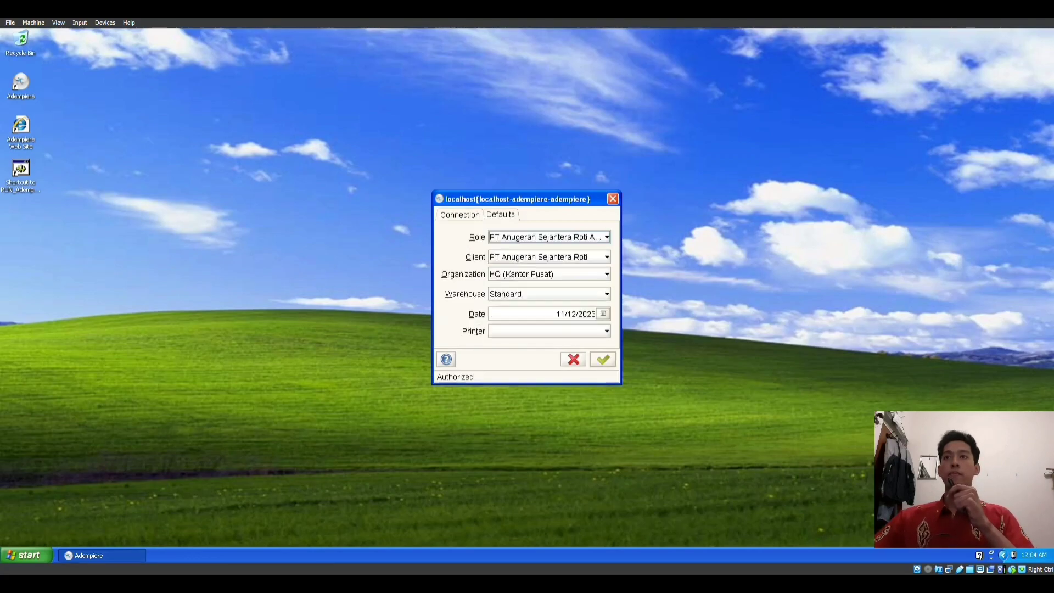
key(Return)
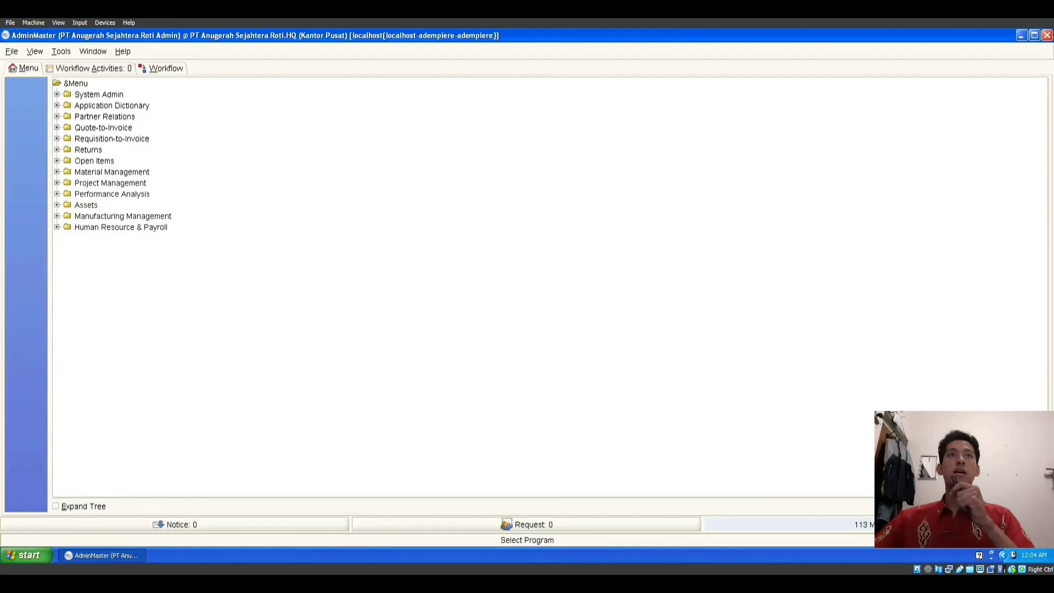
Step: Review the PT Anugerah Sejahtera Roti Client and Client Info tabs under Client Rules, then close the window
double_click(99, 94)
double_click(106, 116)
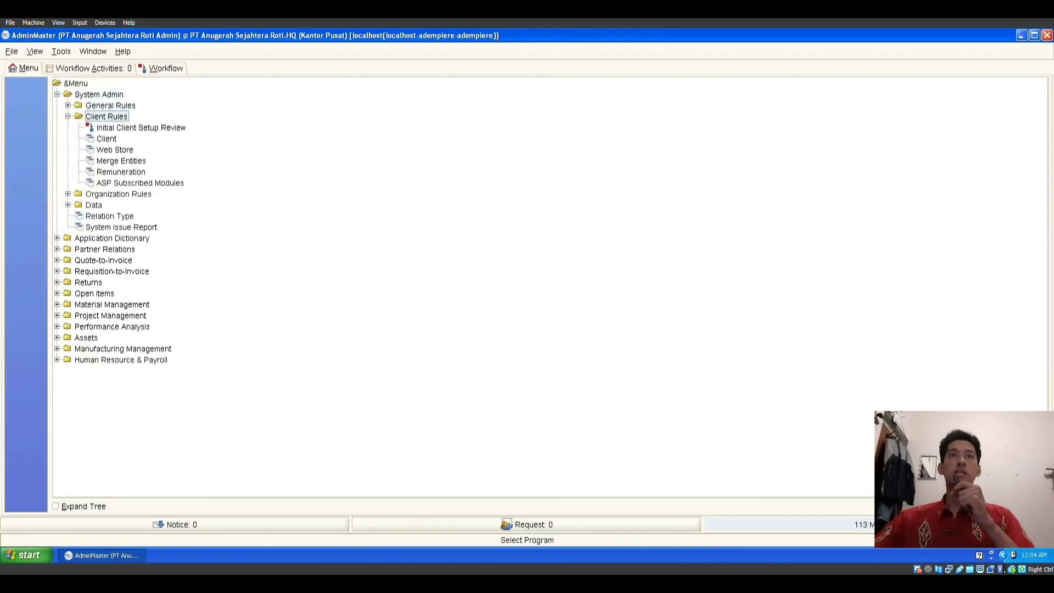
double_click(106, 139)
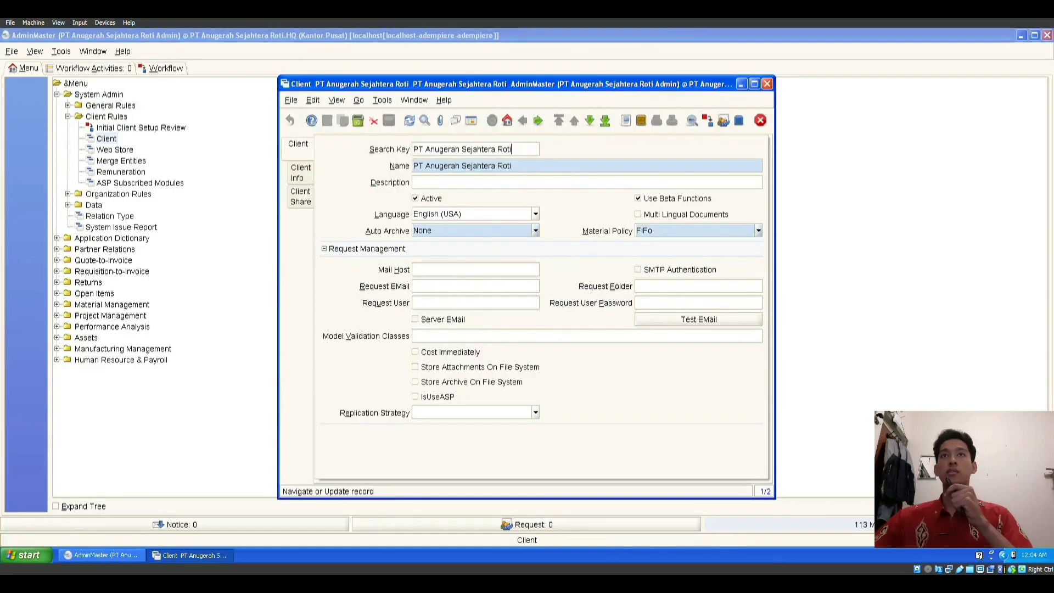
click(301, 173)
click(298, 144)
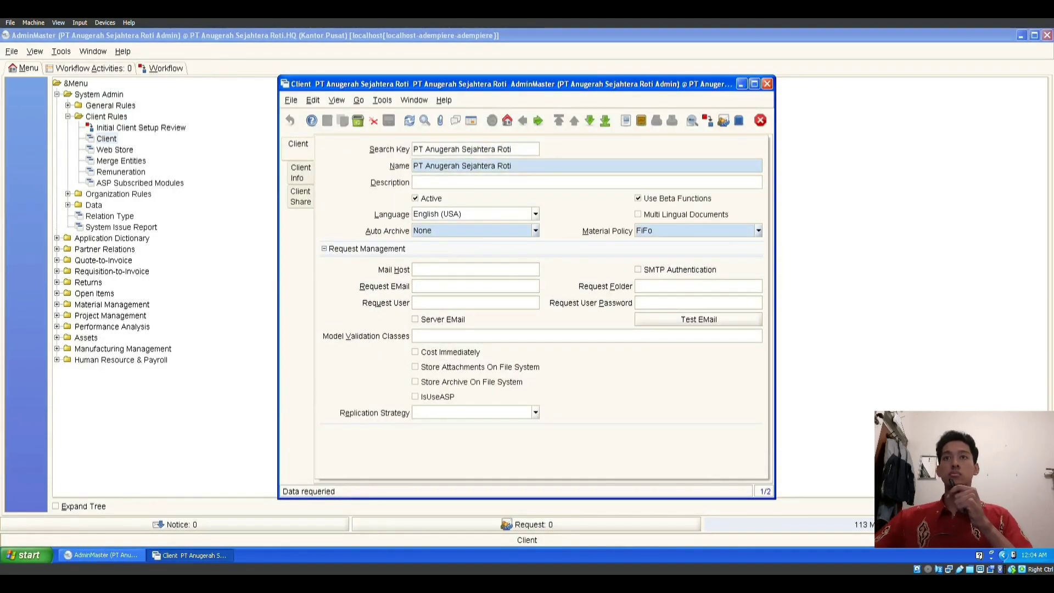
click(300, 172)
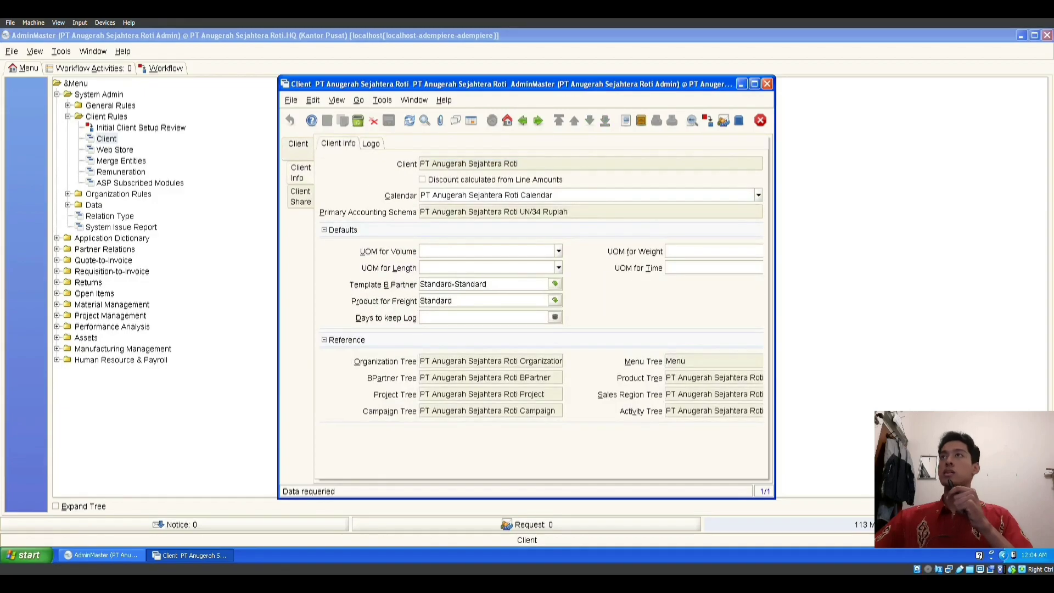
click(767, 83)
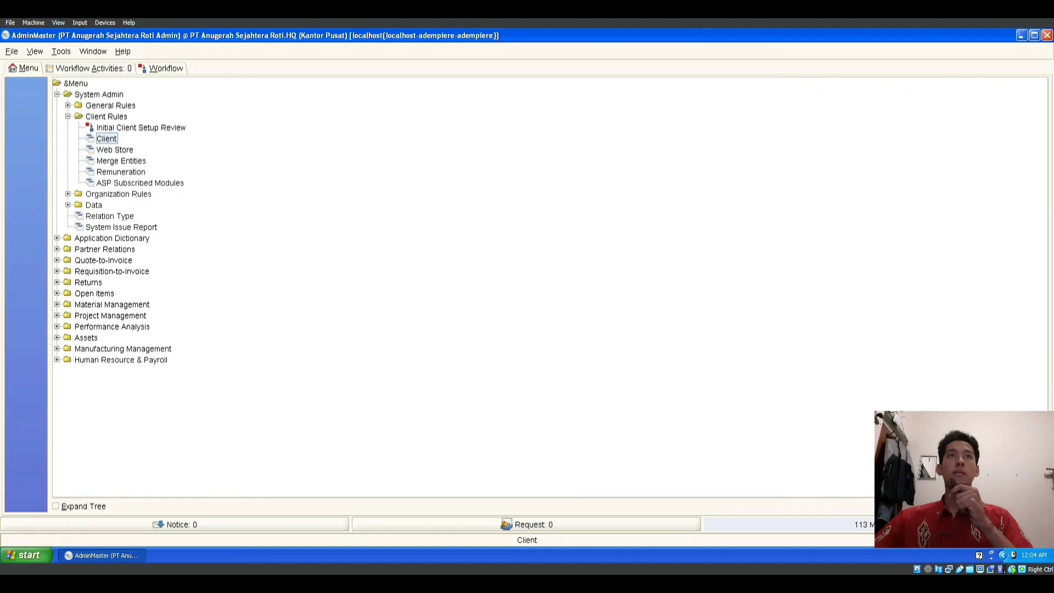
Step: Open the Tree list under General Rules > System Rules and view the AdminGudang tree record
double_click(111, 105)
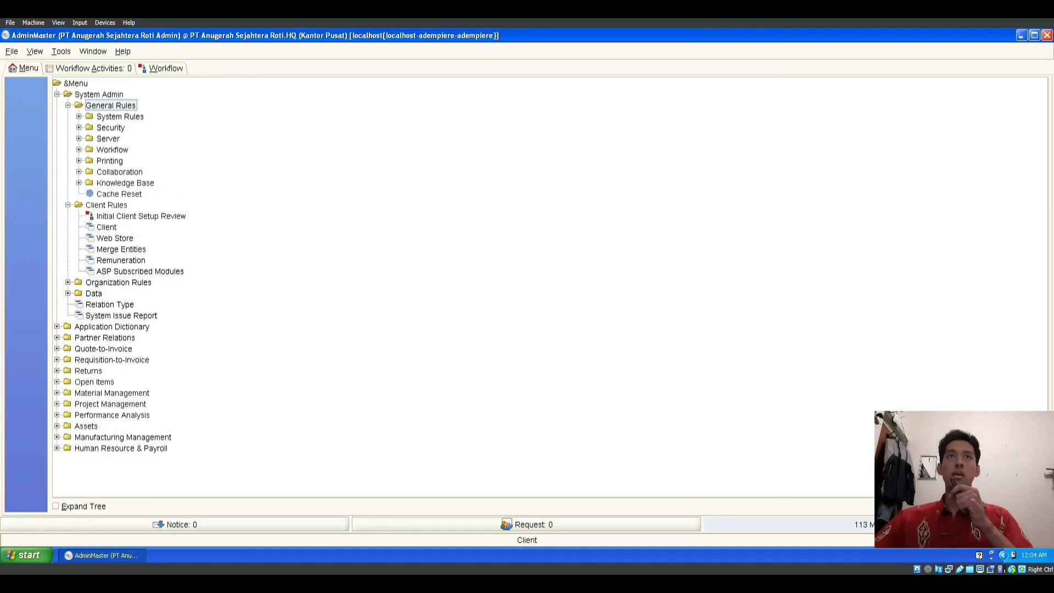
double_click(120, 116)
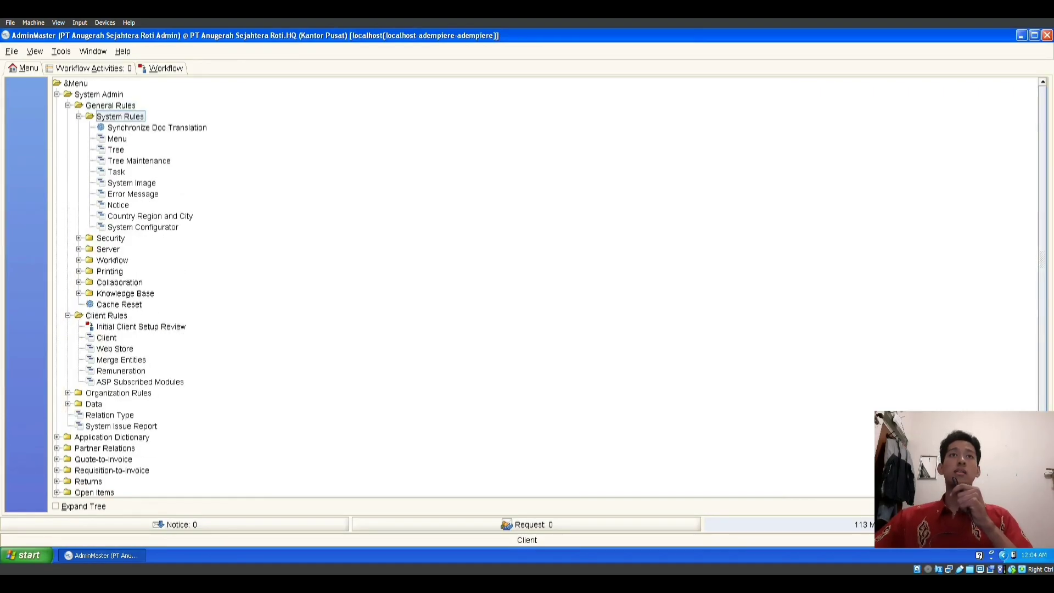
double_click(116, 150)
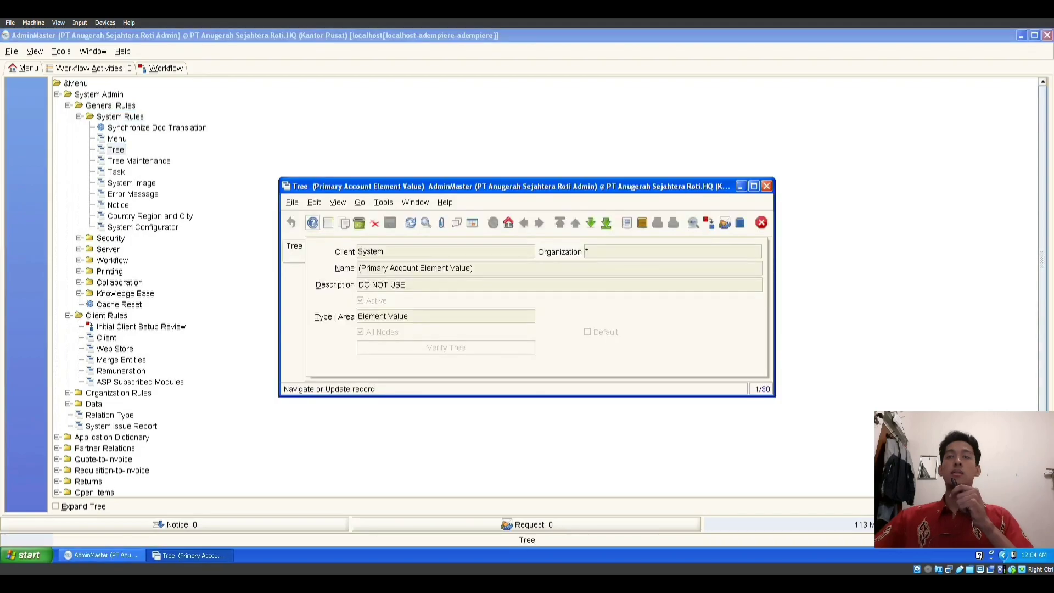
click(472, 222)
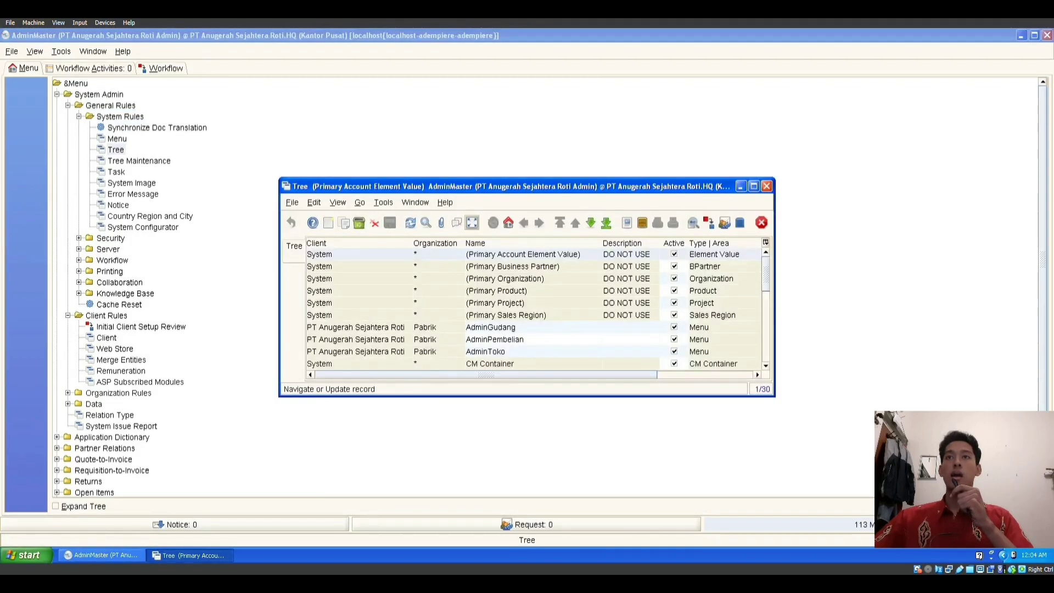
scroll(535, 307, down, 3)
scroll(535, 307, up, 3)
scroll(535, 308, down, 1)
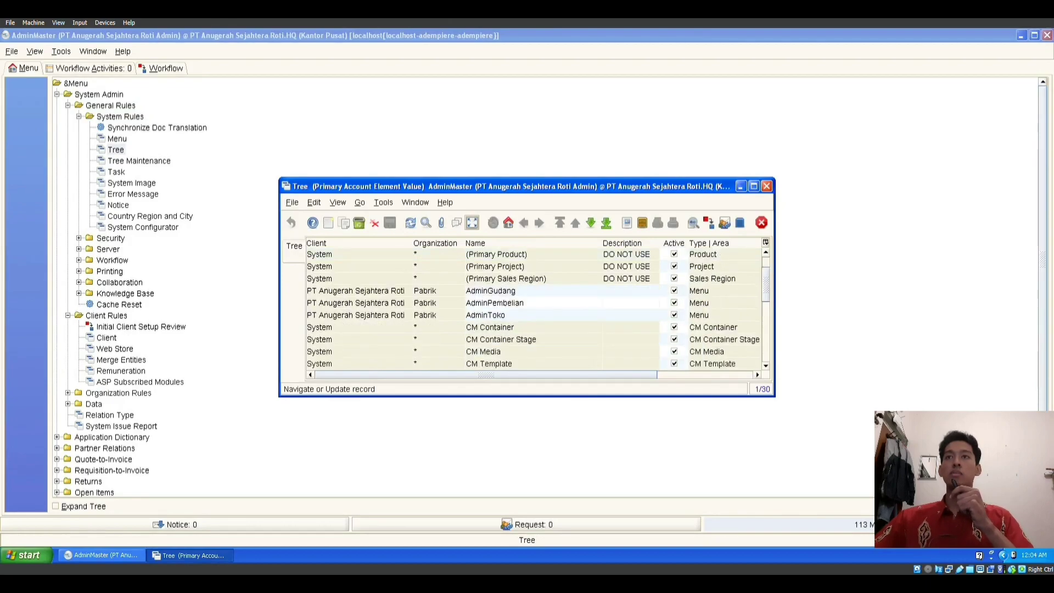
click(512, 291)
click(472, 222)
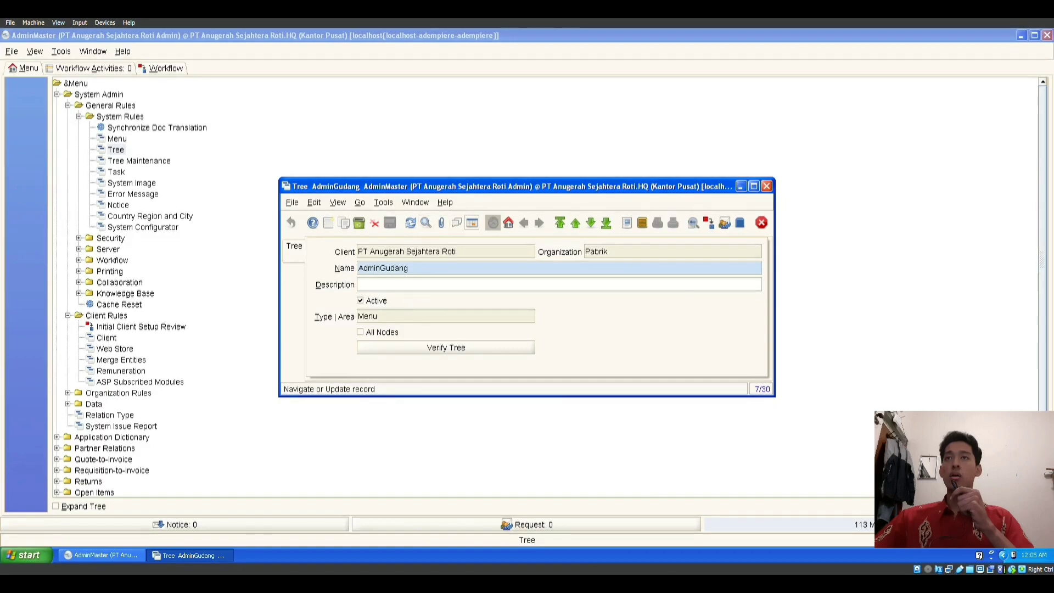
Step: Inspect the AdminPembelian and AdminToko tree records, then close the list and start Tree Maintenance
click(472, 223)
click(510, 303)
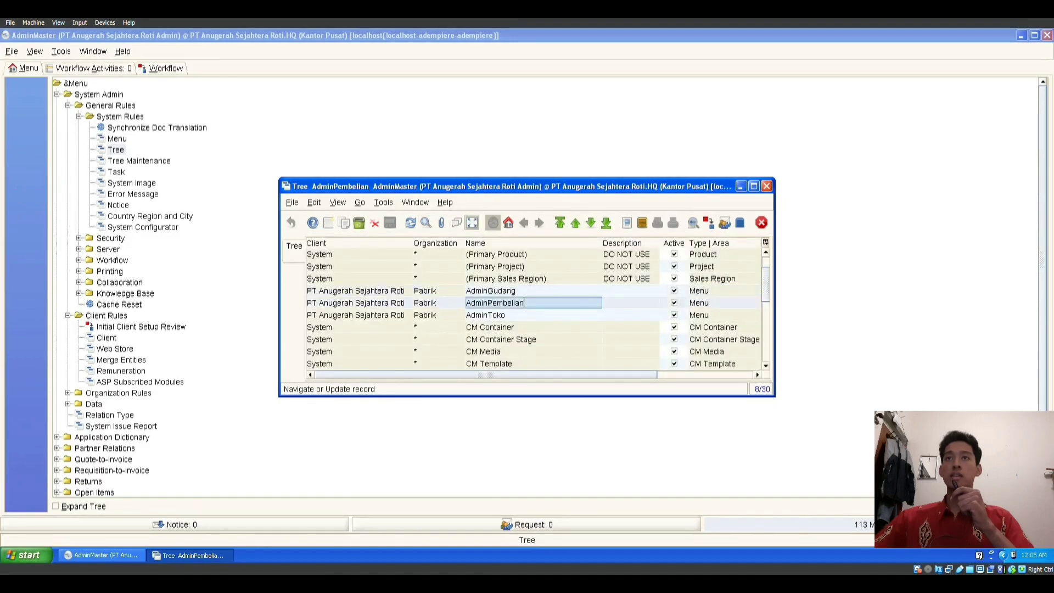
click(472, 222)
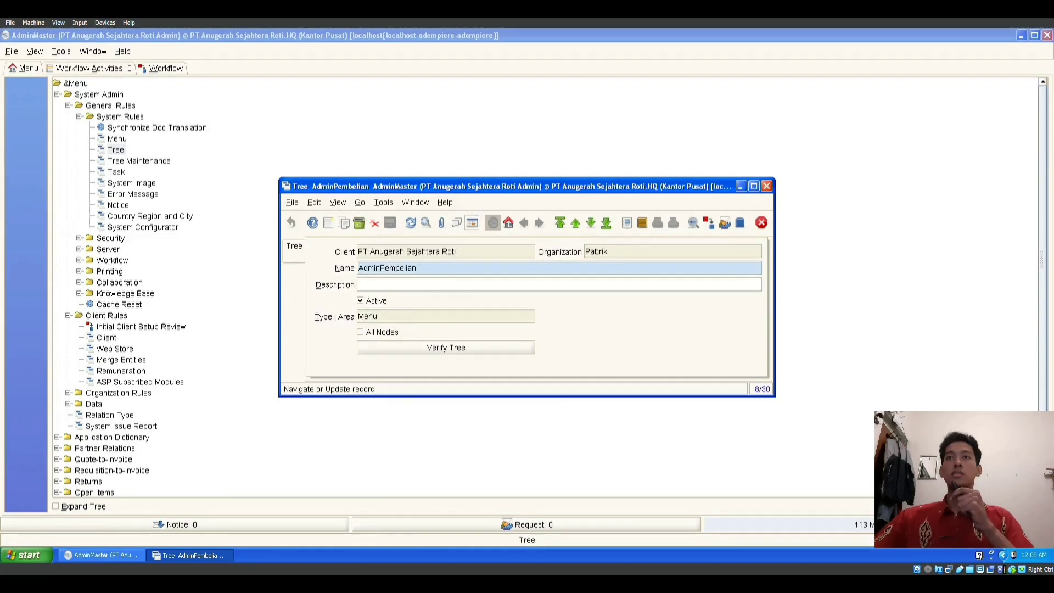
click(472, 222)
click(501, 315)
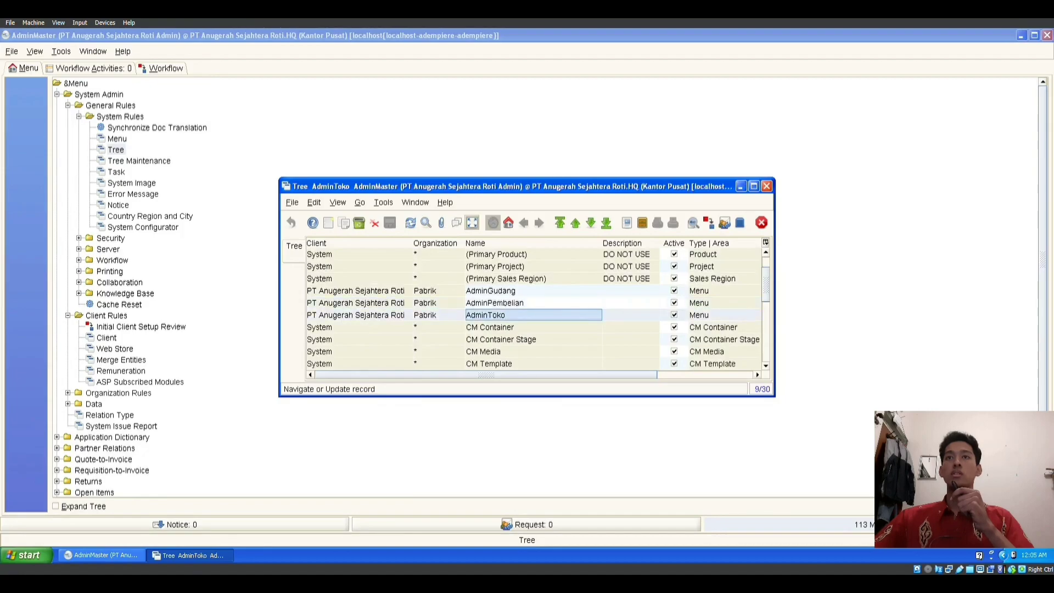
click(472, 222)
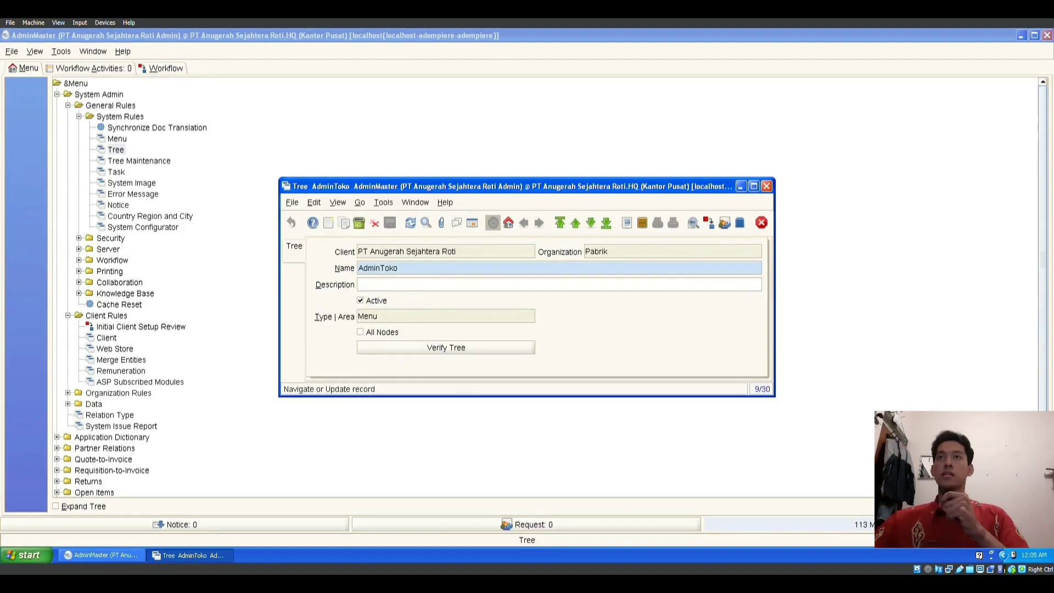
click(472, 223)
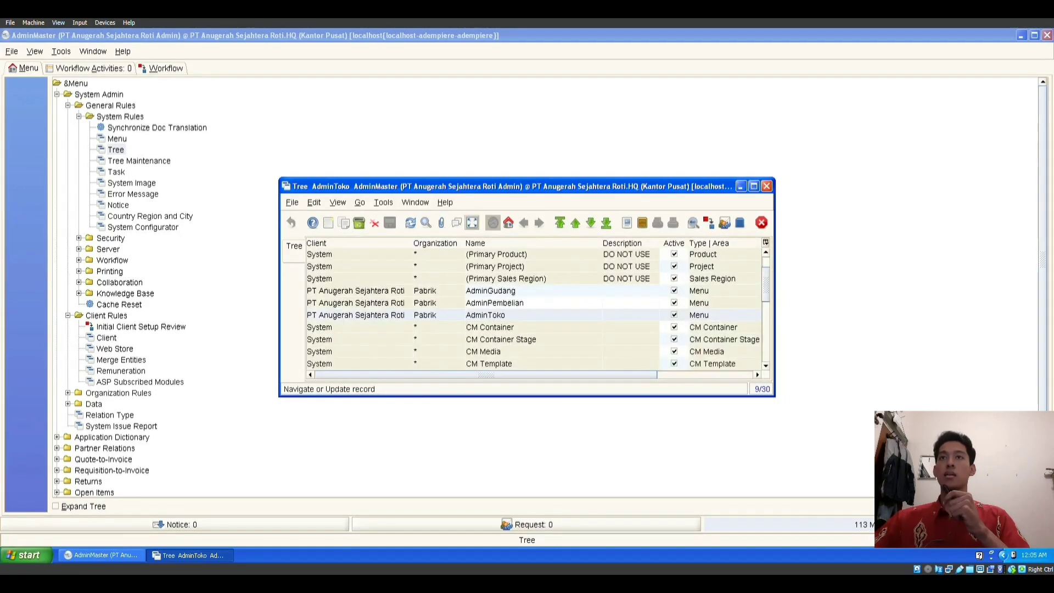
scroll(535, 307, down, 6)
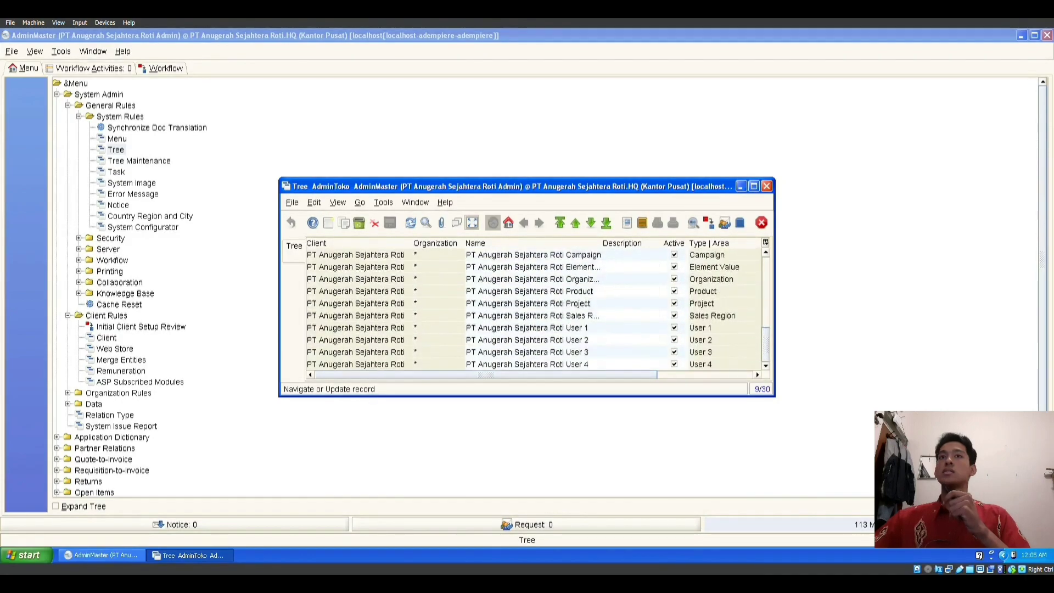
scroll(535, 308, up, 6)
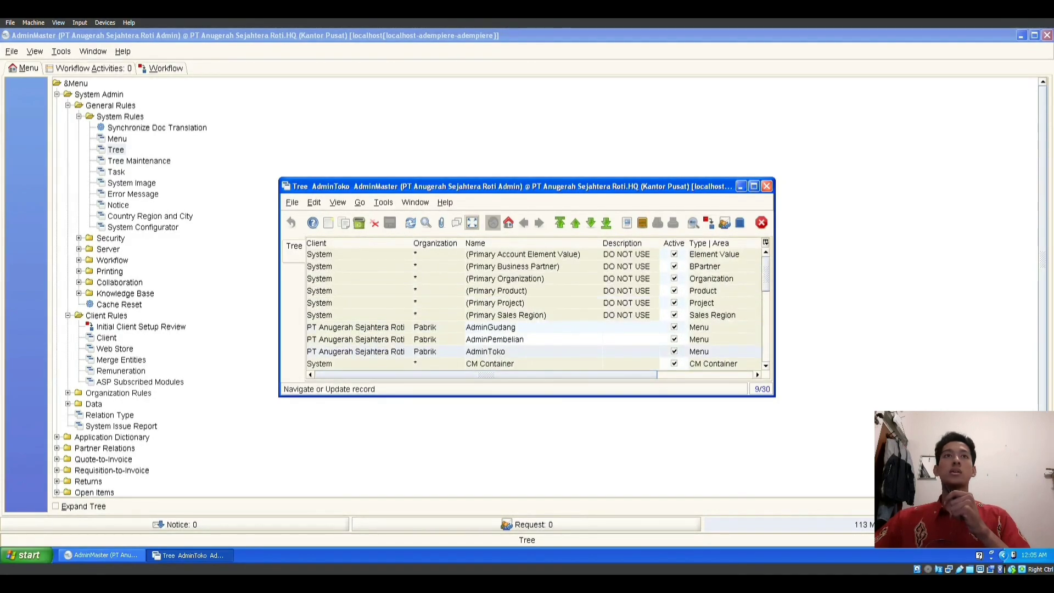
click(767, 186)
click(130, 161)
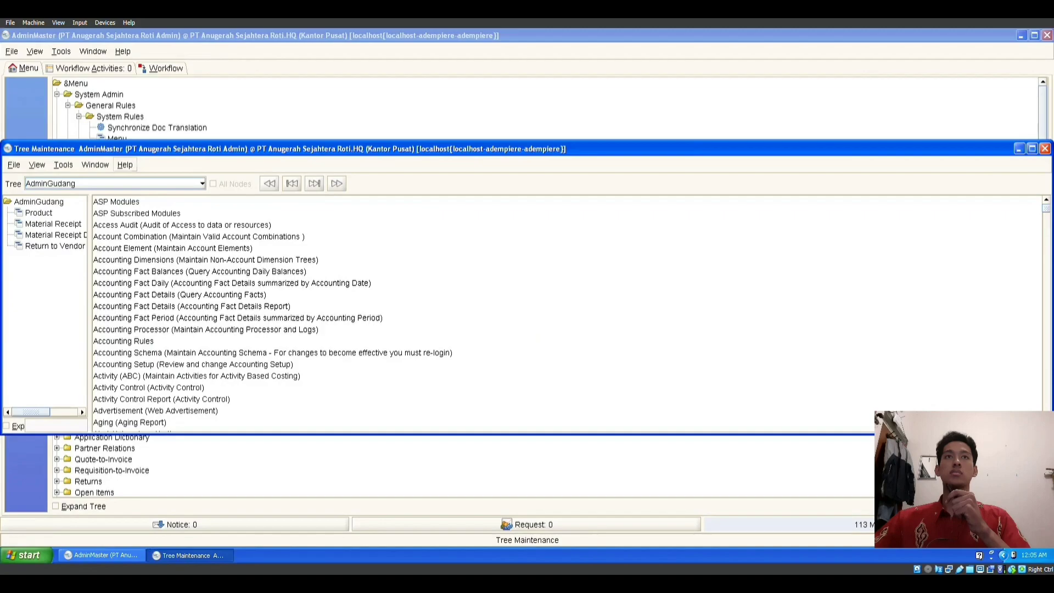
Step: Show the AdminGudang, AdminPembelian and AdminToko trees in turn in Tree Maintenance, then close it
click(202, 184)
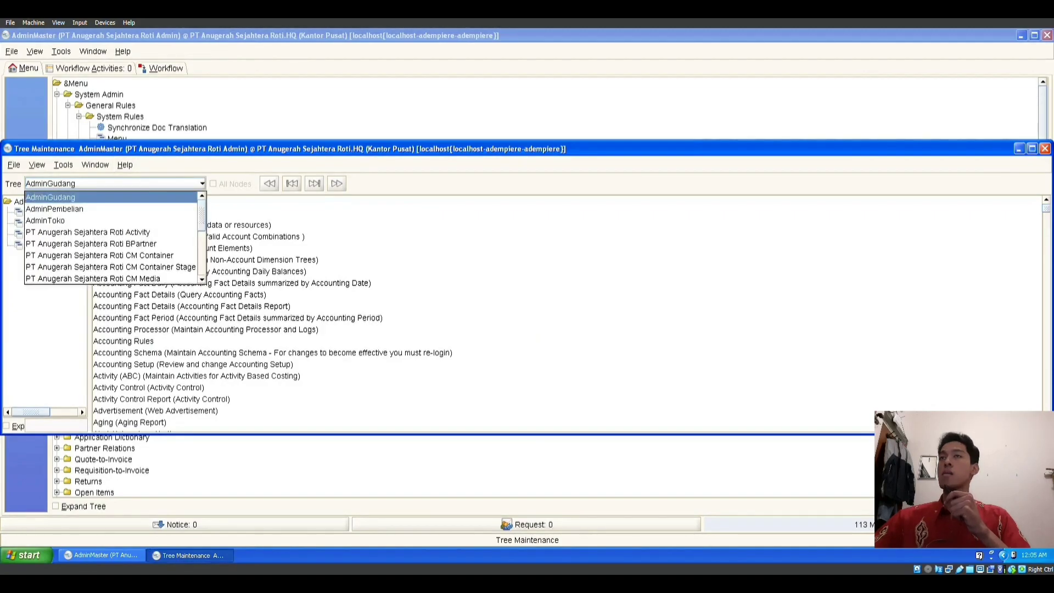
click(50, 197)
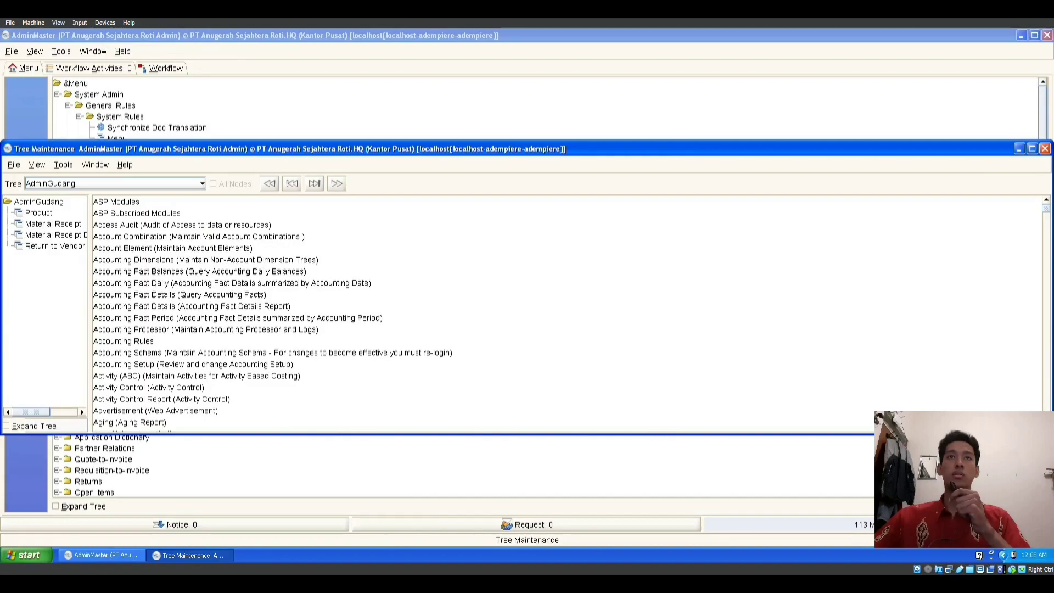
click(202, 183)
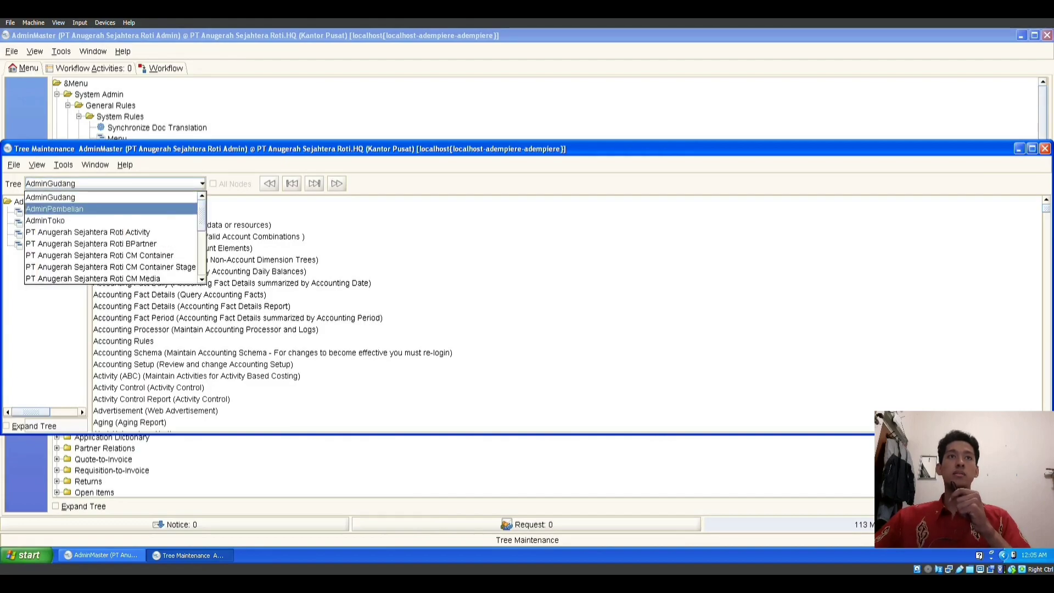
click(110, 208)
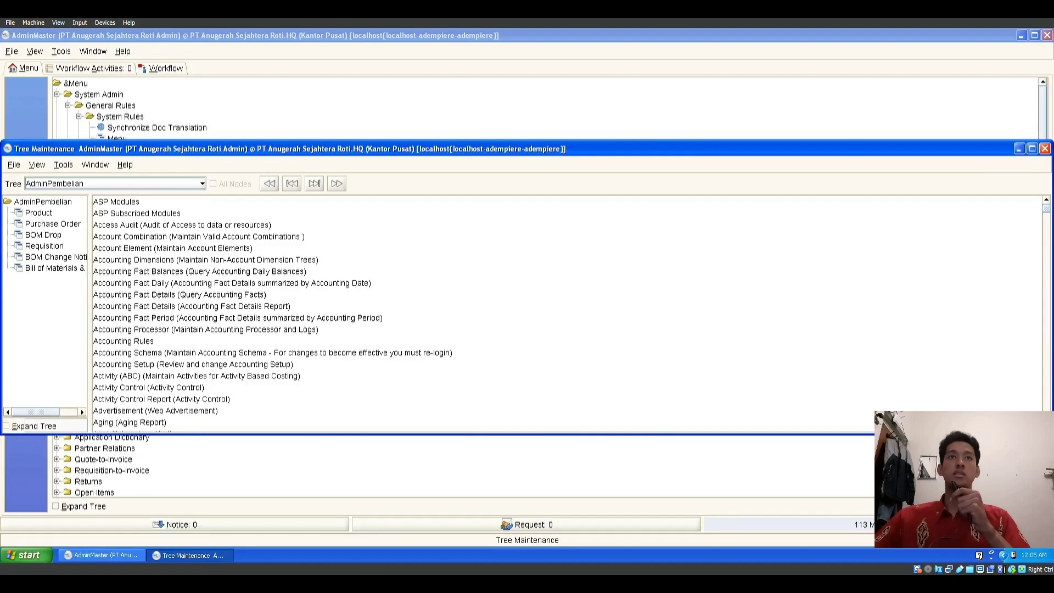
click(202, 184)
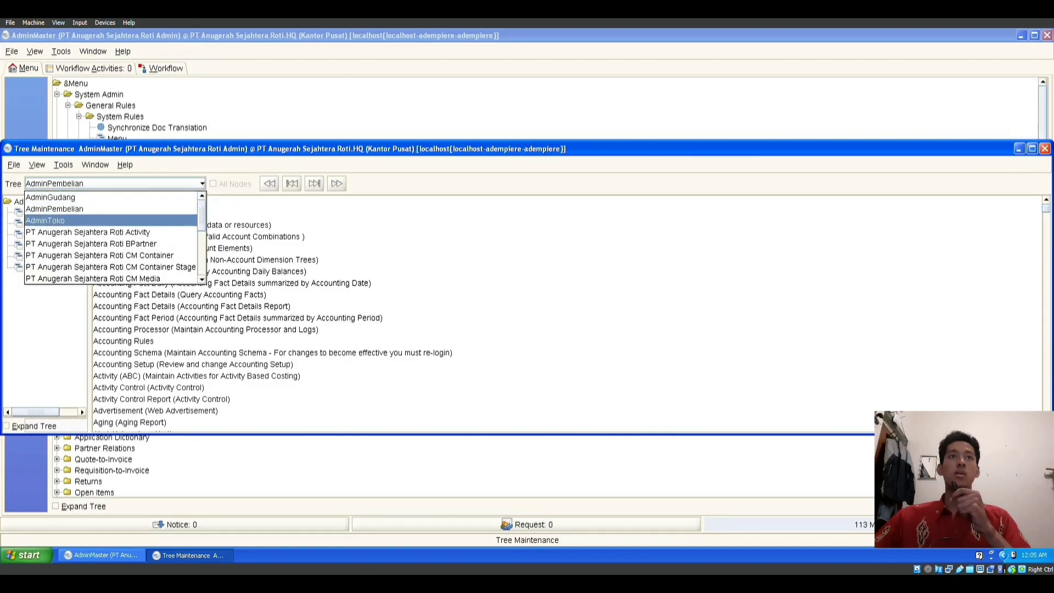
click(165, 220)
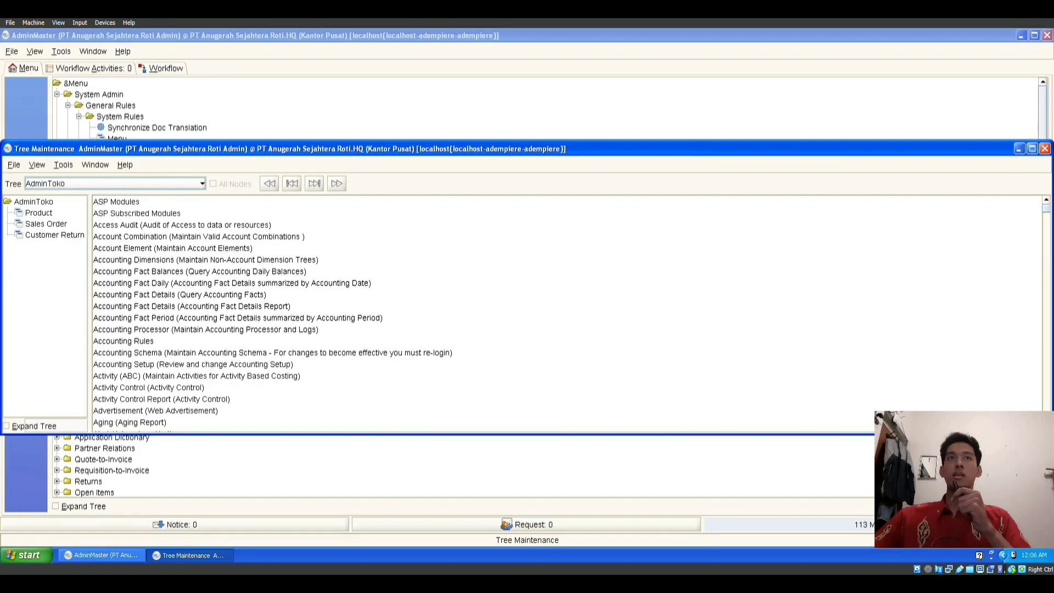
click(1044, 149)
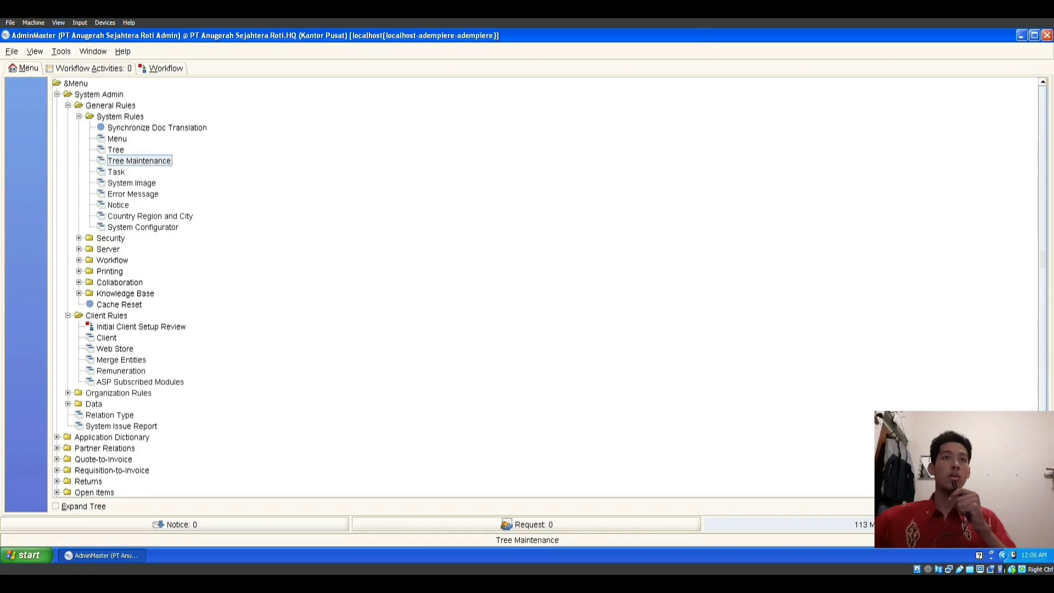
double_click(110, 238)
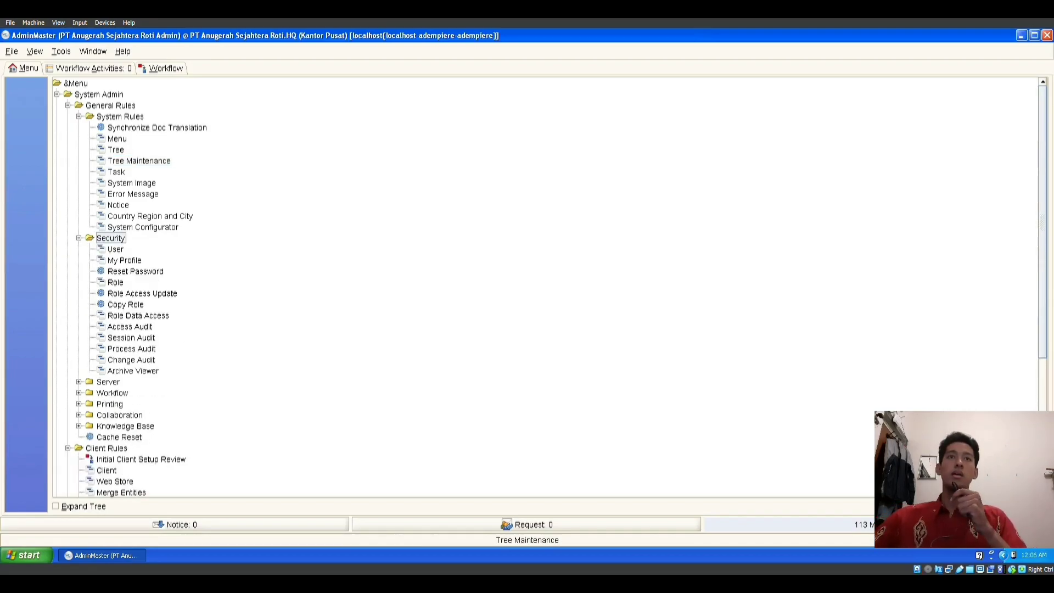
click(115, 282)
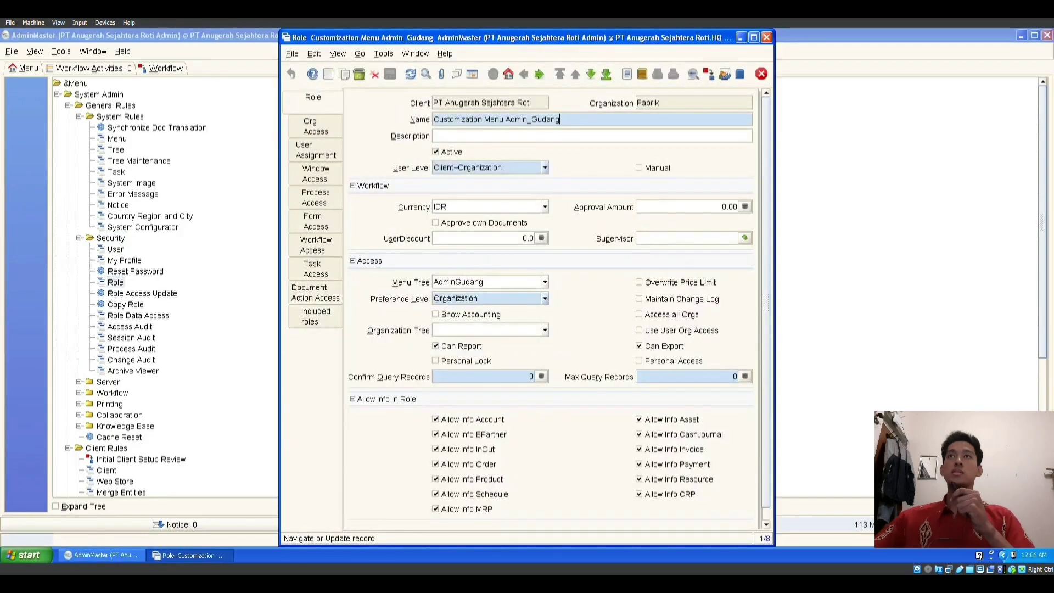
click(472, 73)
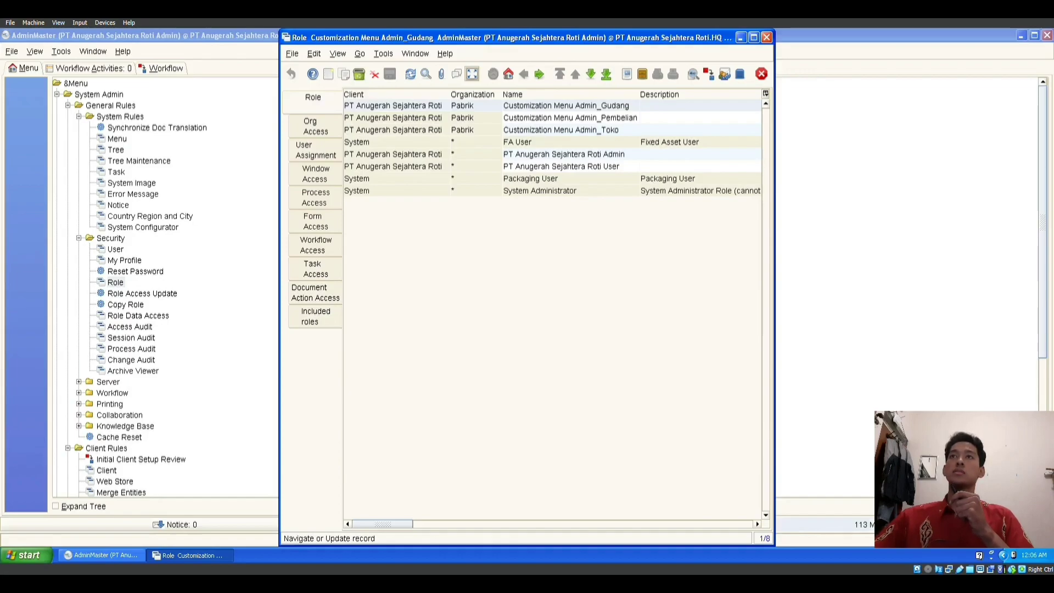
click(571, 105)
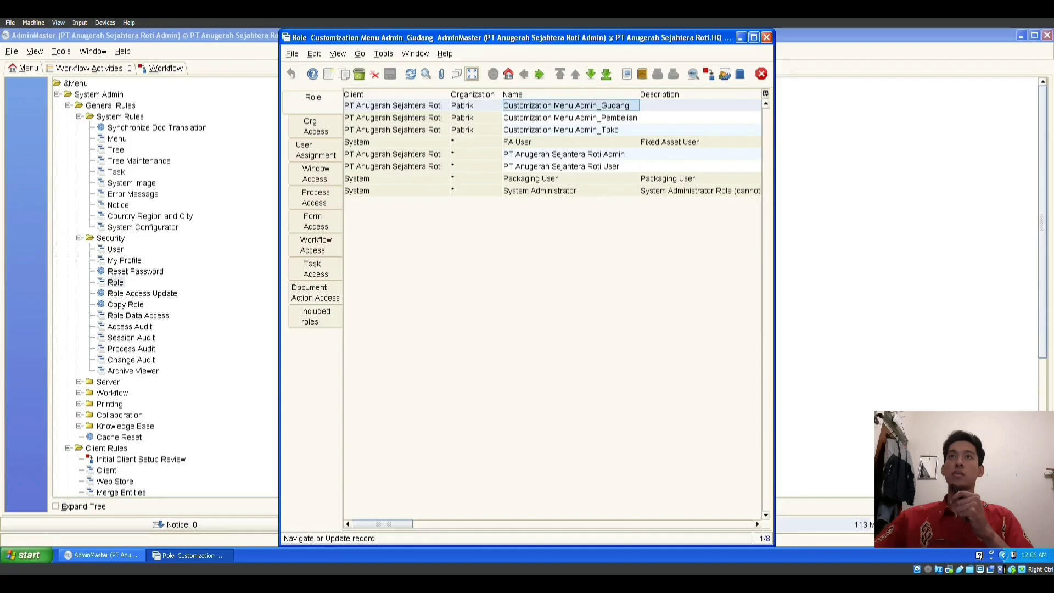
key(F8)
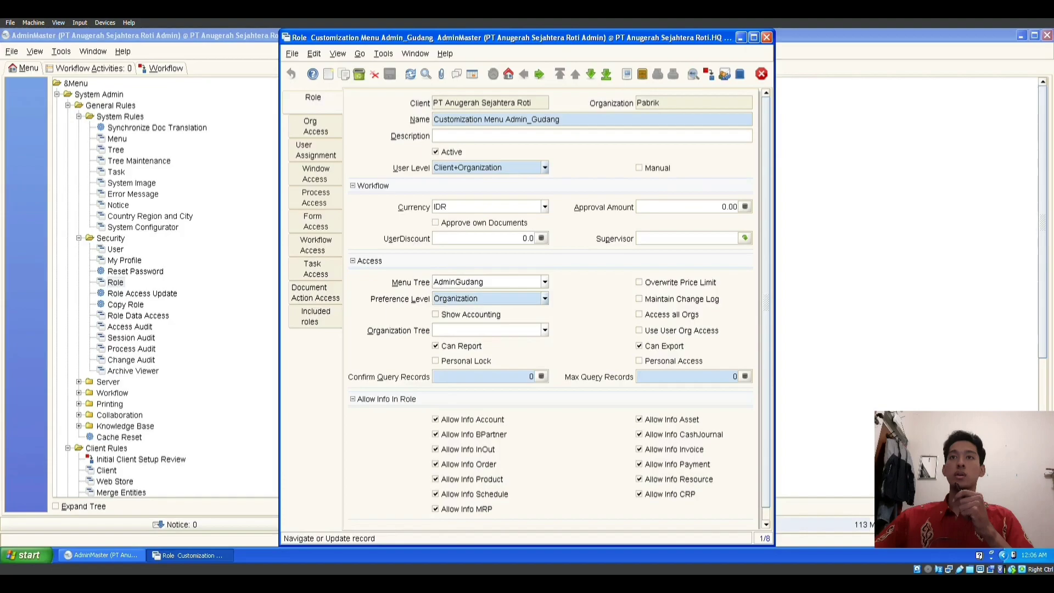
click(433, 281)
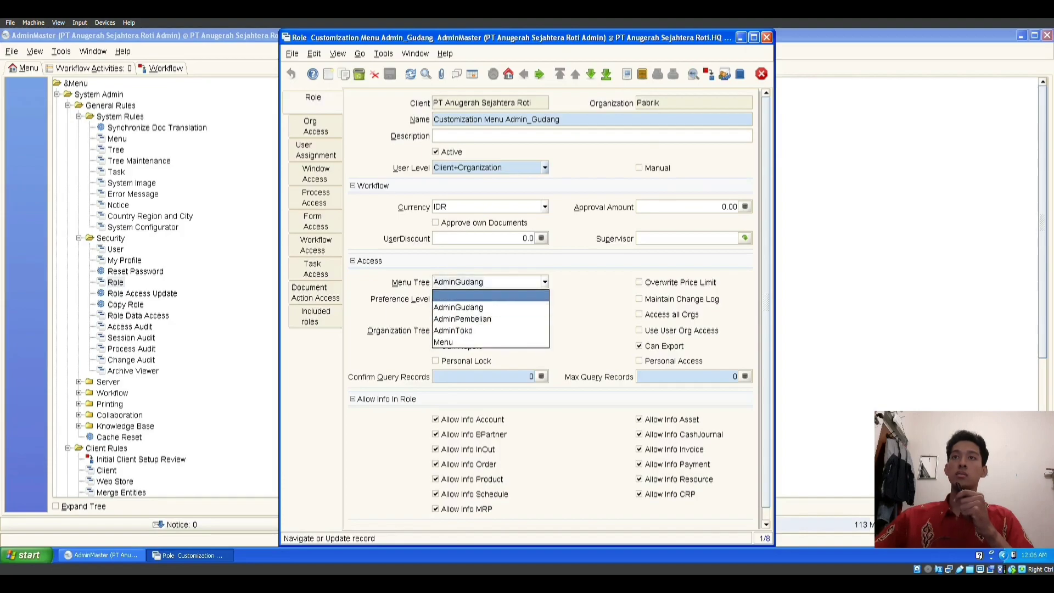
key(Escape)
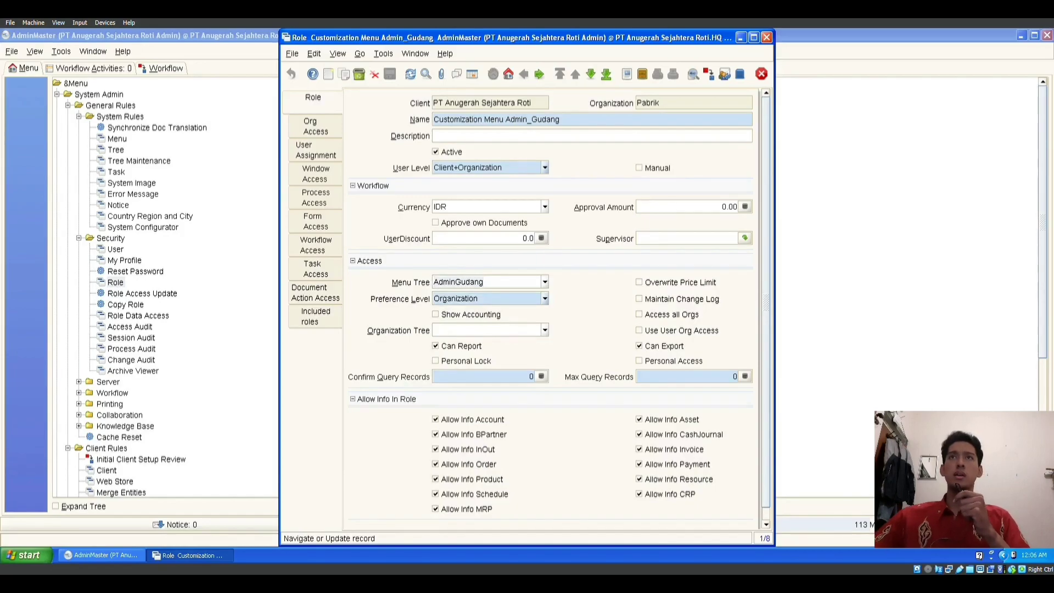
key(F8)
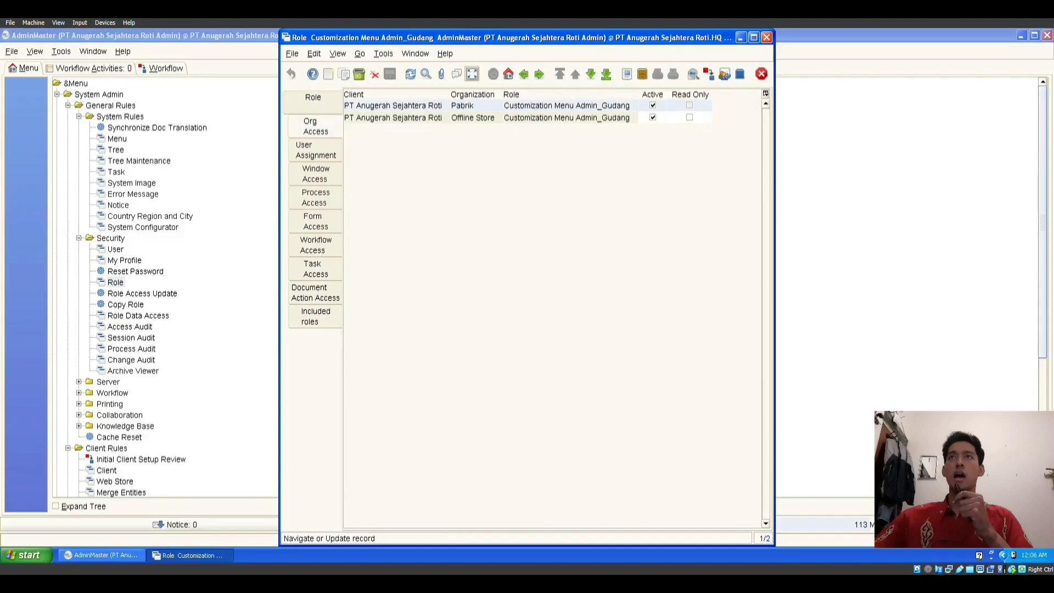
key(F8)
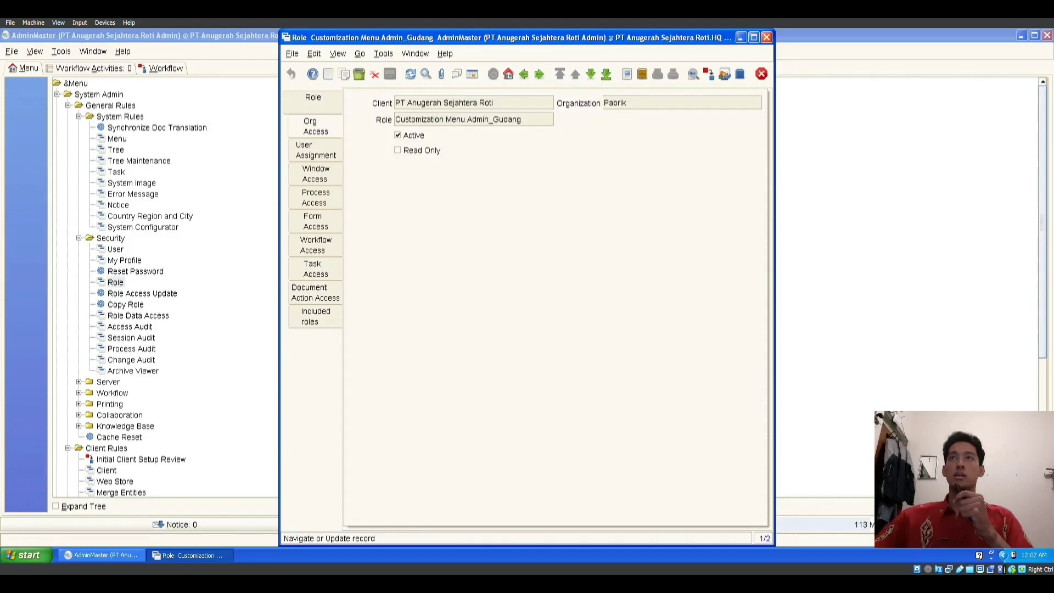
key(F8)
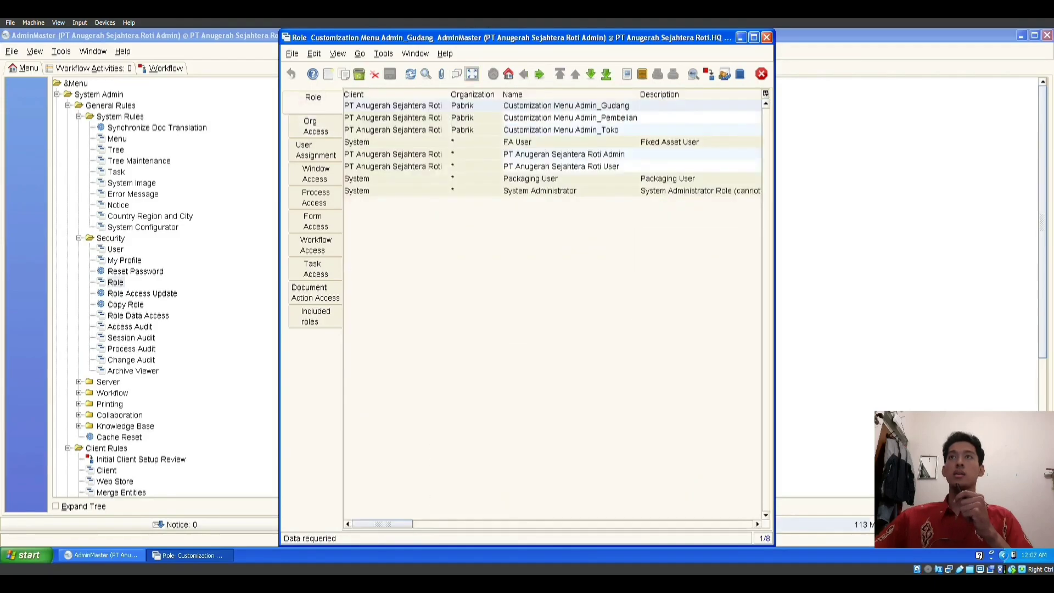
Step: Check the Admin_Pembelian role's AdminPembelian menu tree and its organization access entries
click(570, 118)
key(F8)
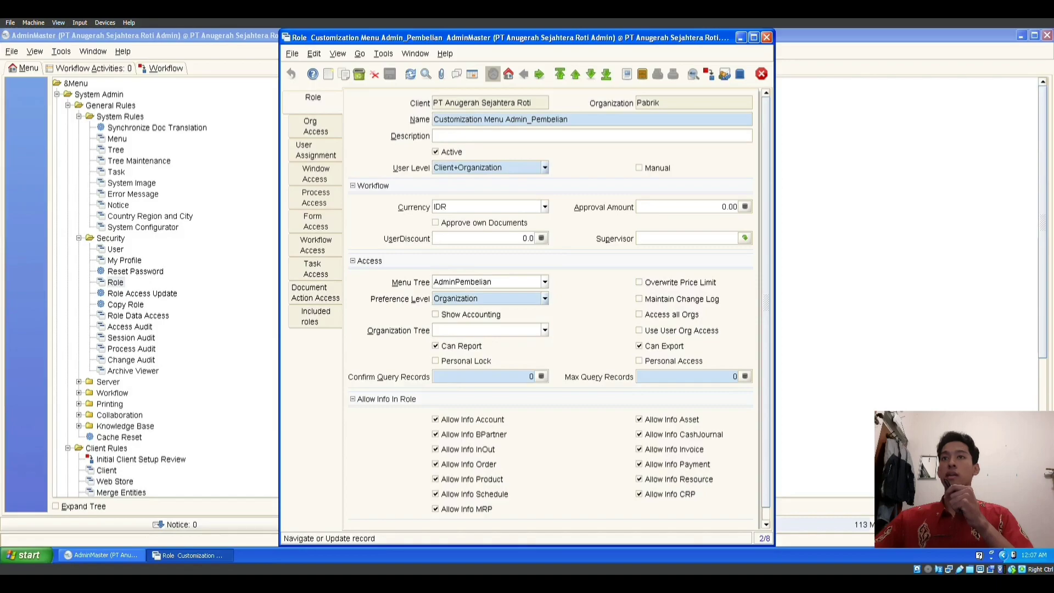
click(545, 282)
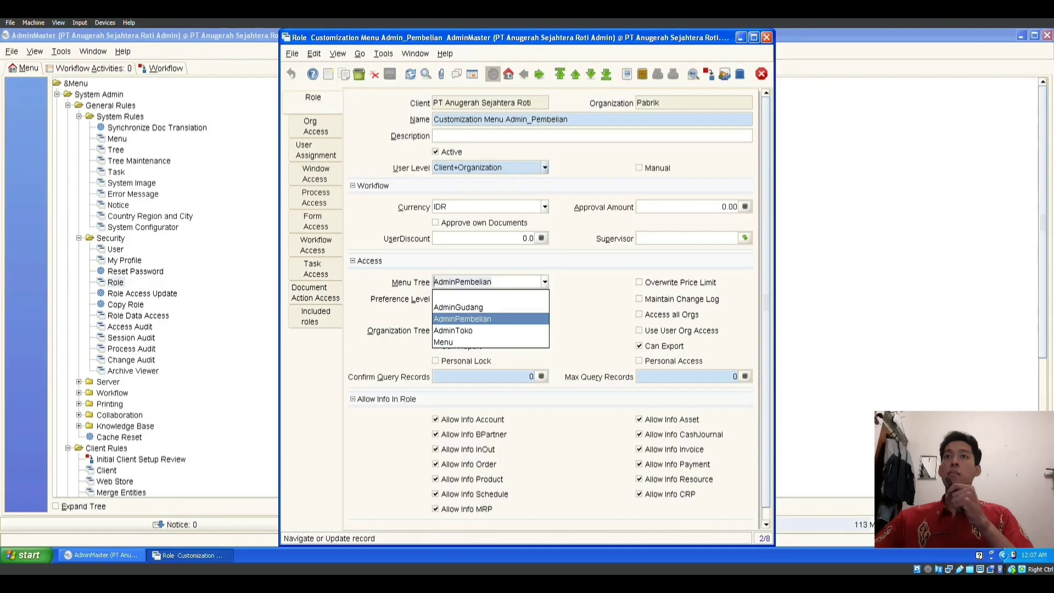
click(545, 282)
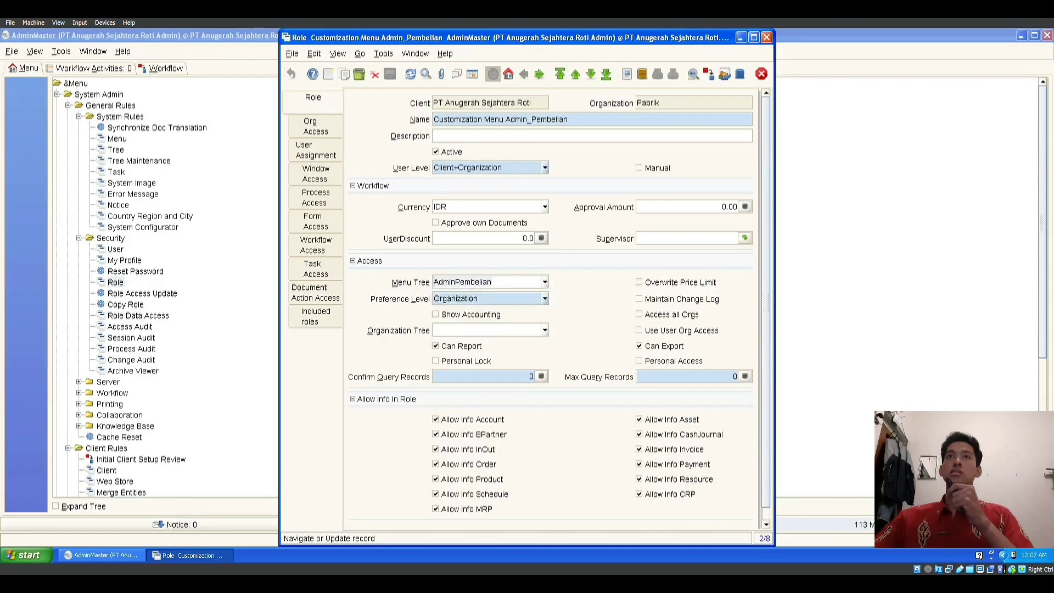
click(315, 126)
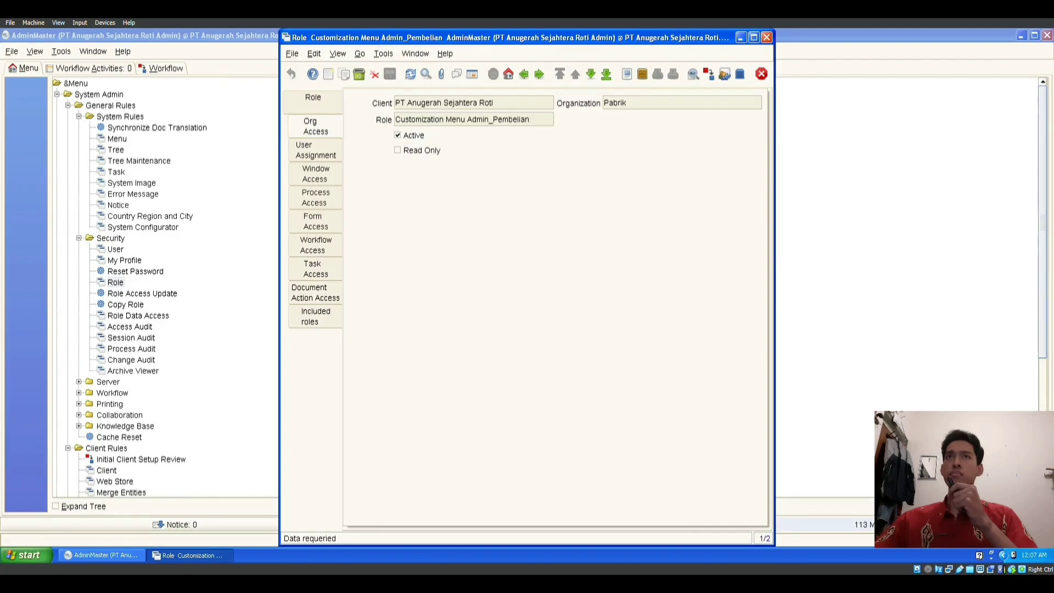
click(472, 74)
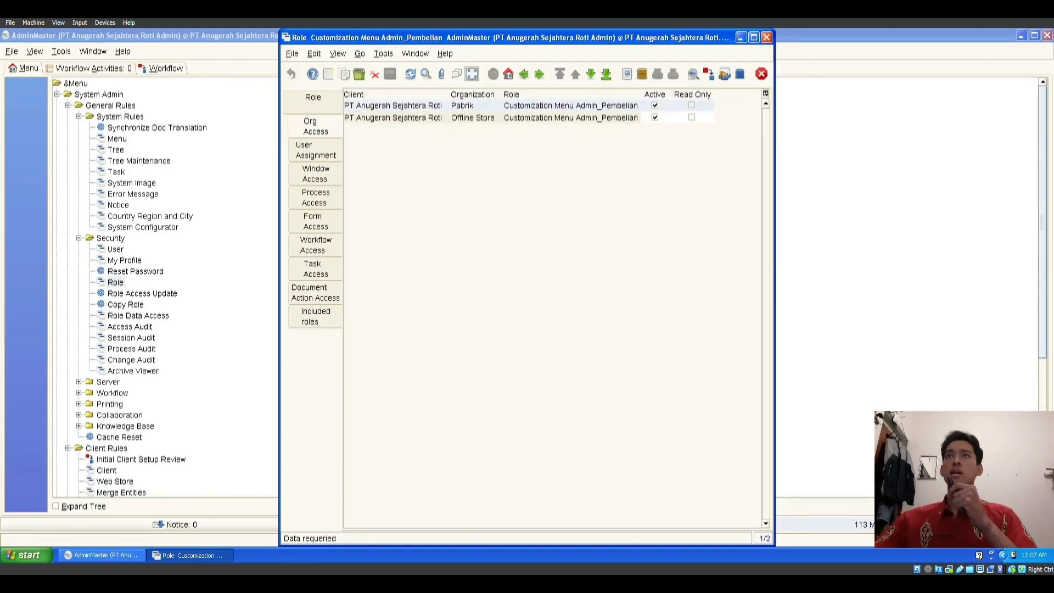
click(312, 98)
click(472, 74)
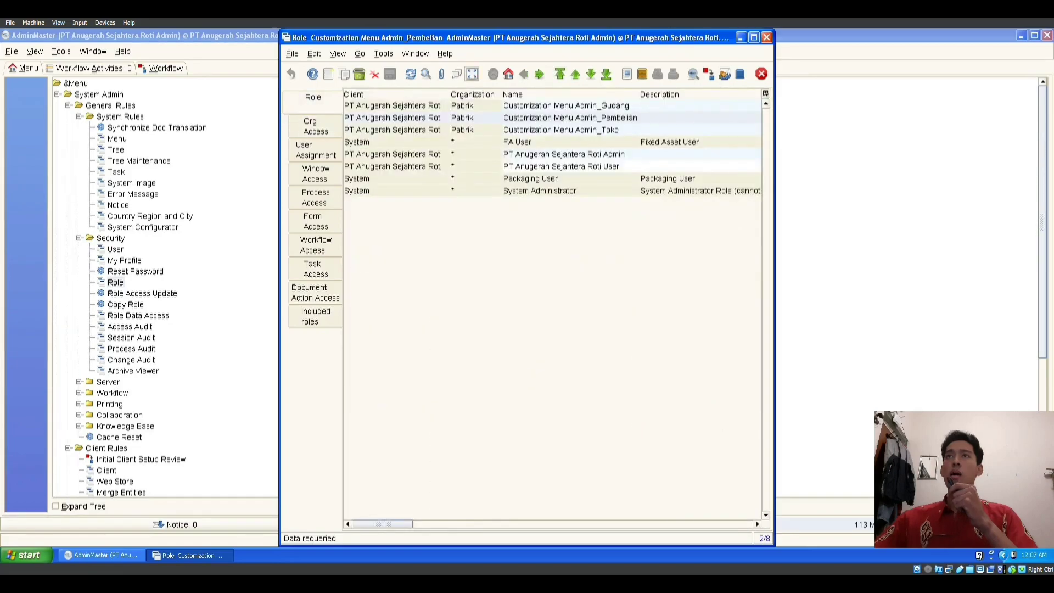
Step: Check the Admin_Toko role's AdminToko menu tree and Pabrik org access, then close the Role window
click(571, 130)
click(472, 74)
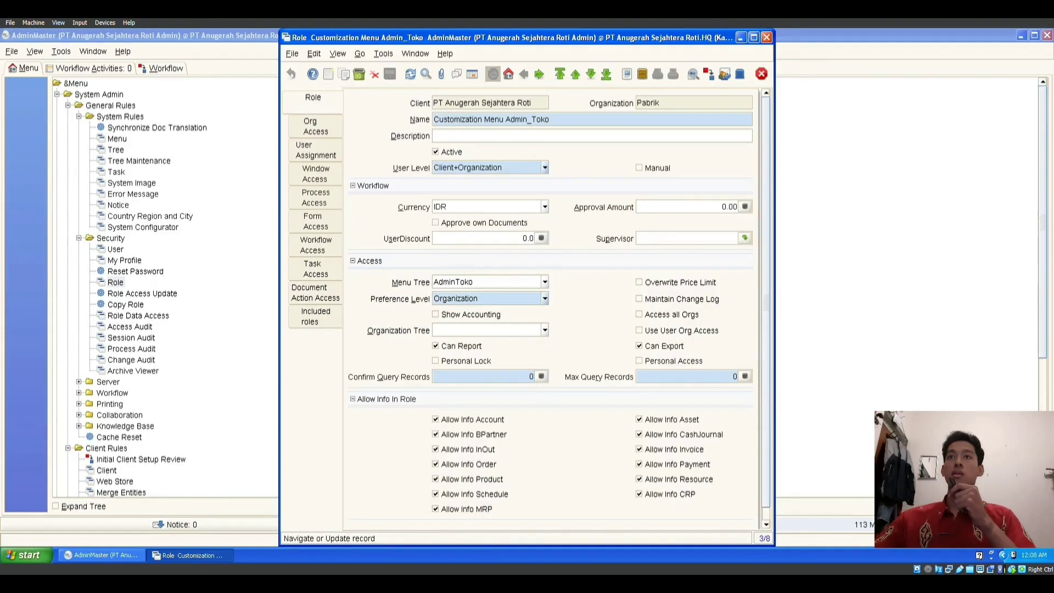
click(545, 282)
click(544, 282)
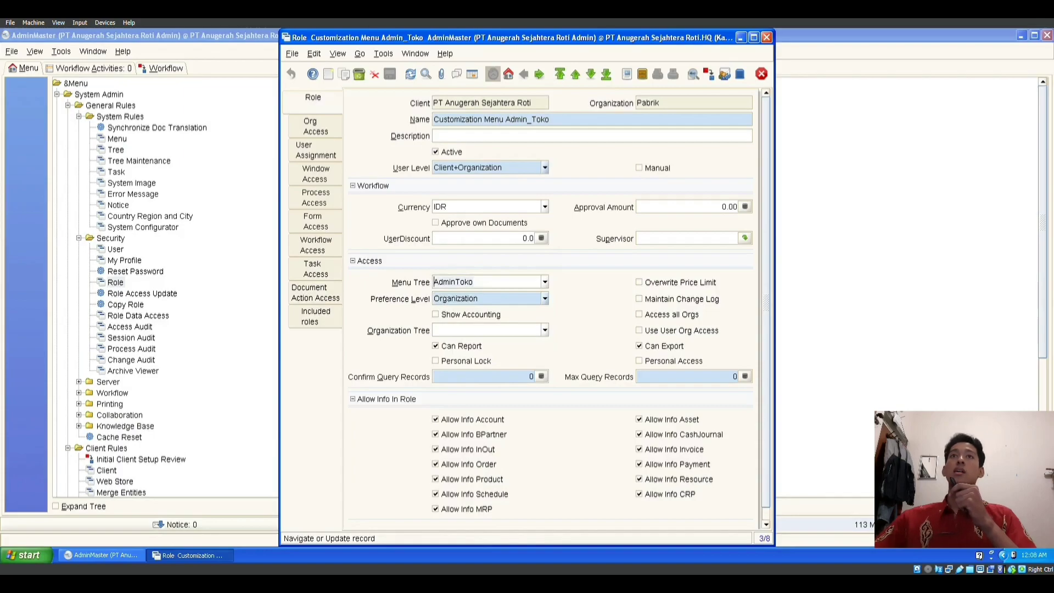
click(315, 127)
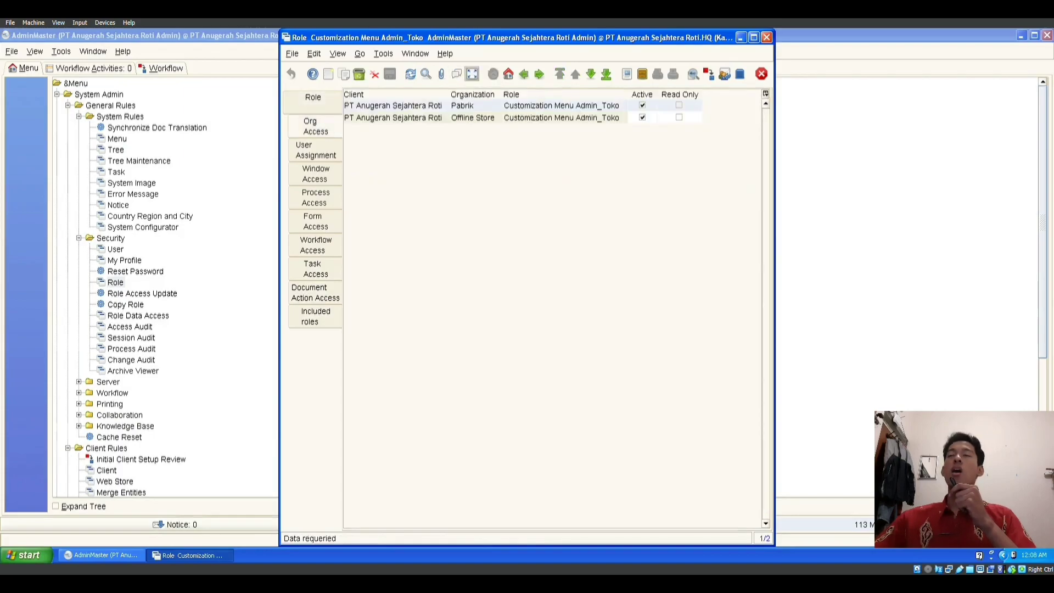
click(472, 74)
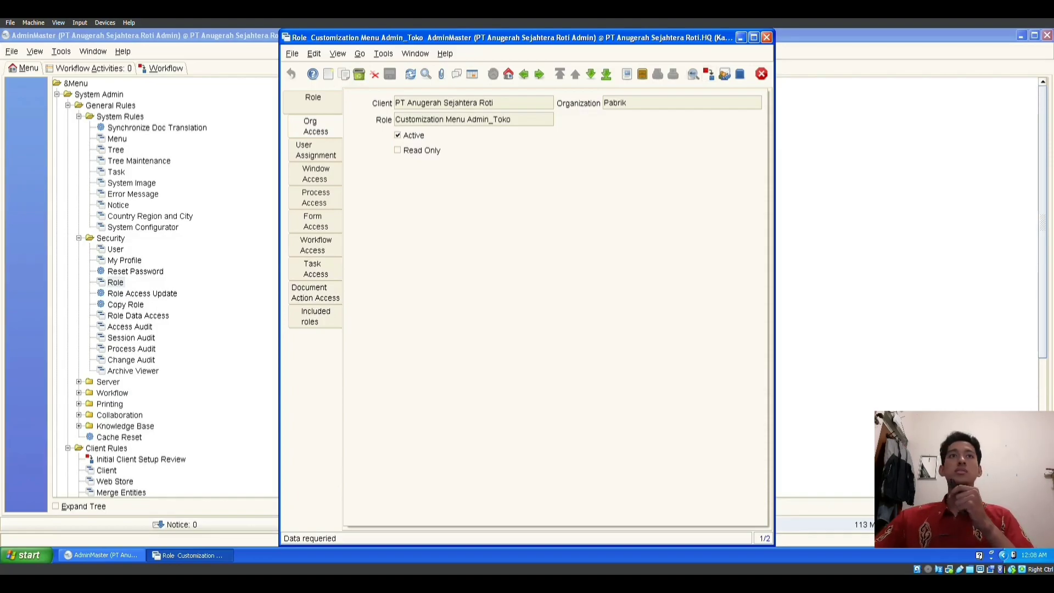
click(767, 37)
scroll(544, 285, down, 1)
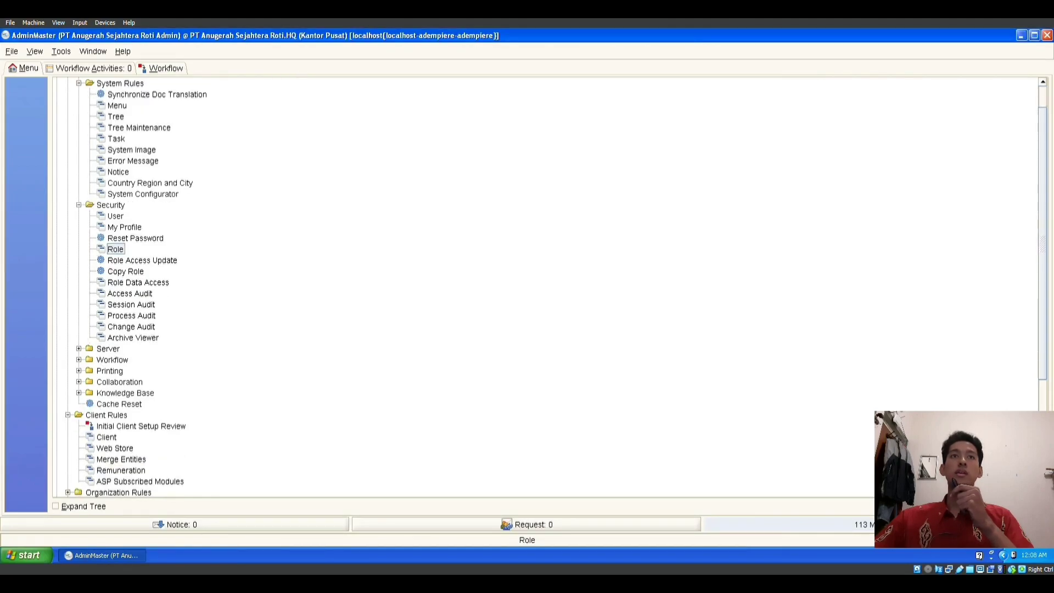
Step: Open the User window, select the HQ (Kantor Pusat) user and view its assigned role
click(115, 217)
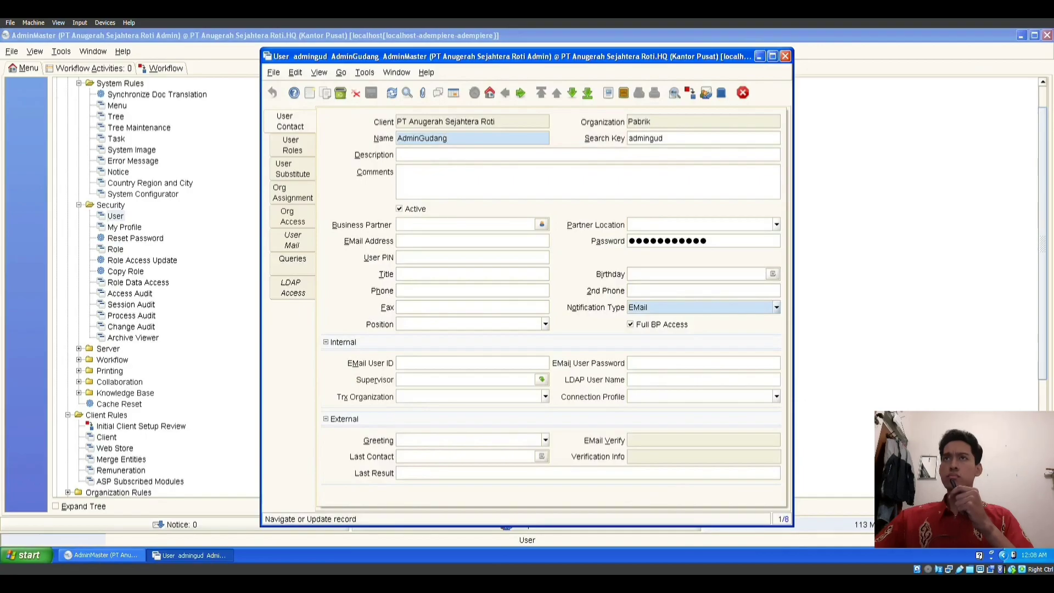
click(453, 93)
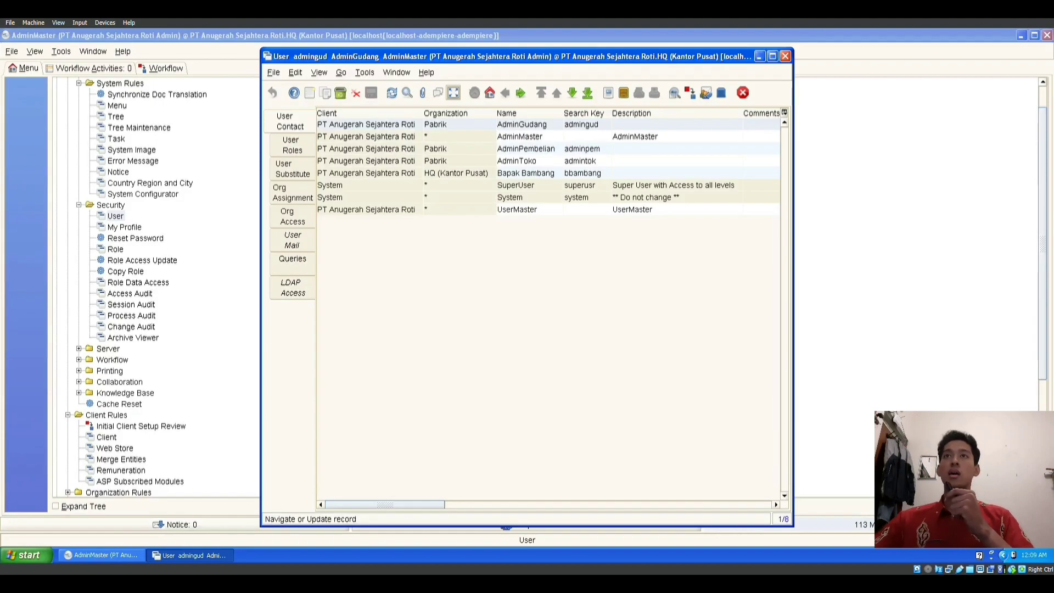
click(526, 174)
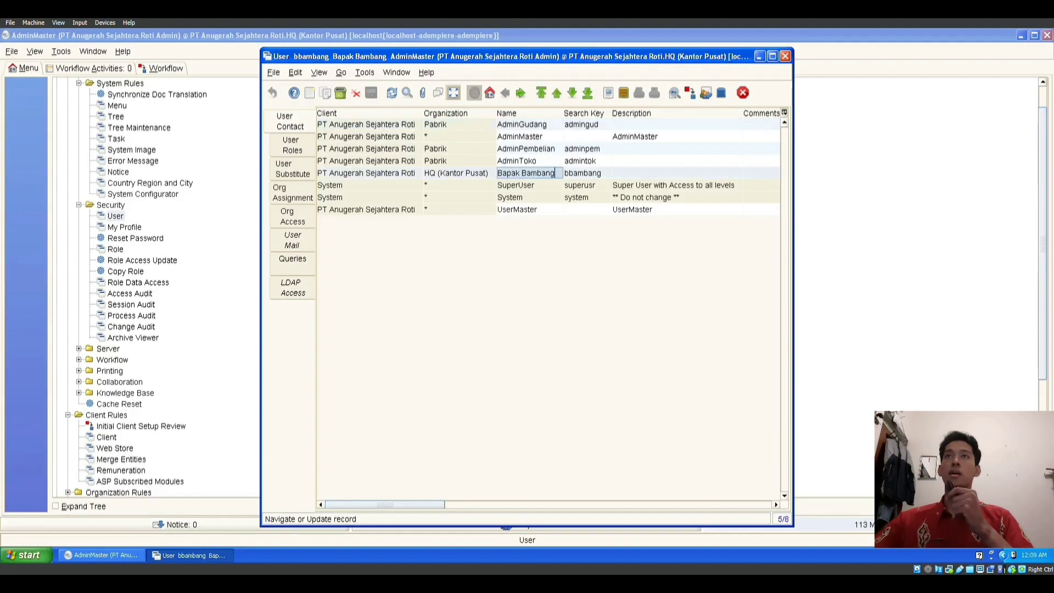
click(453, 92)
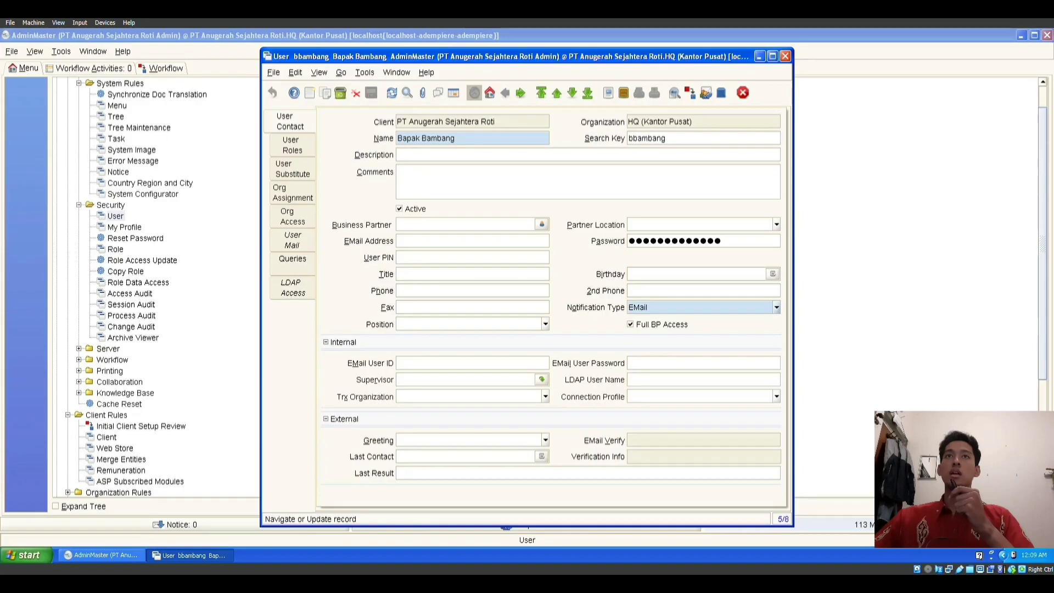
click(292, 145)
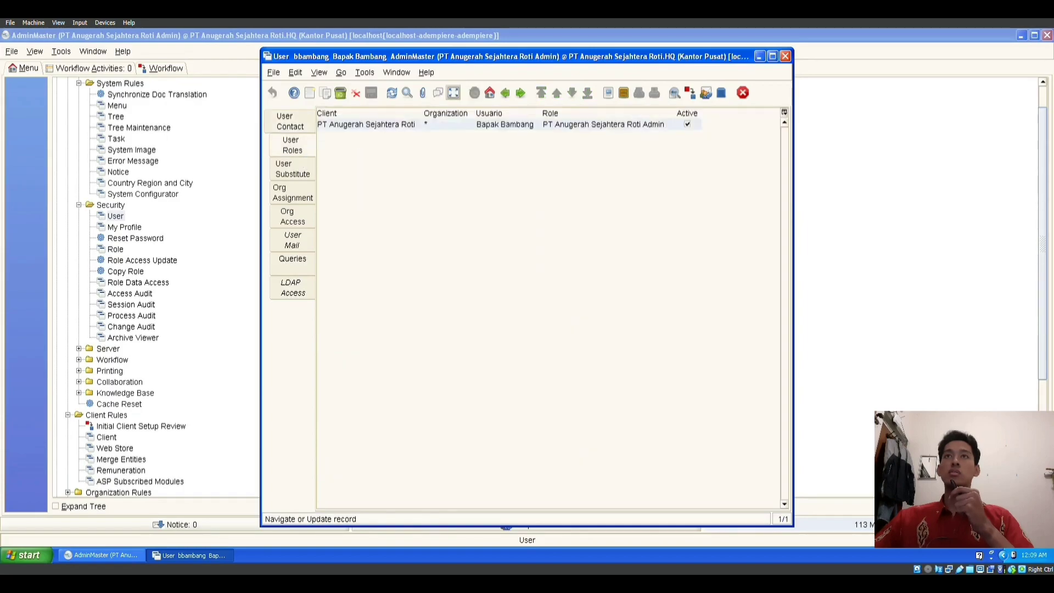
click(453, 92)
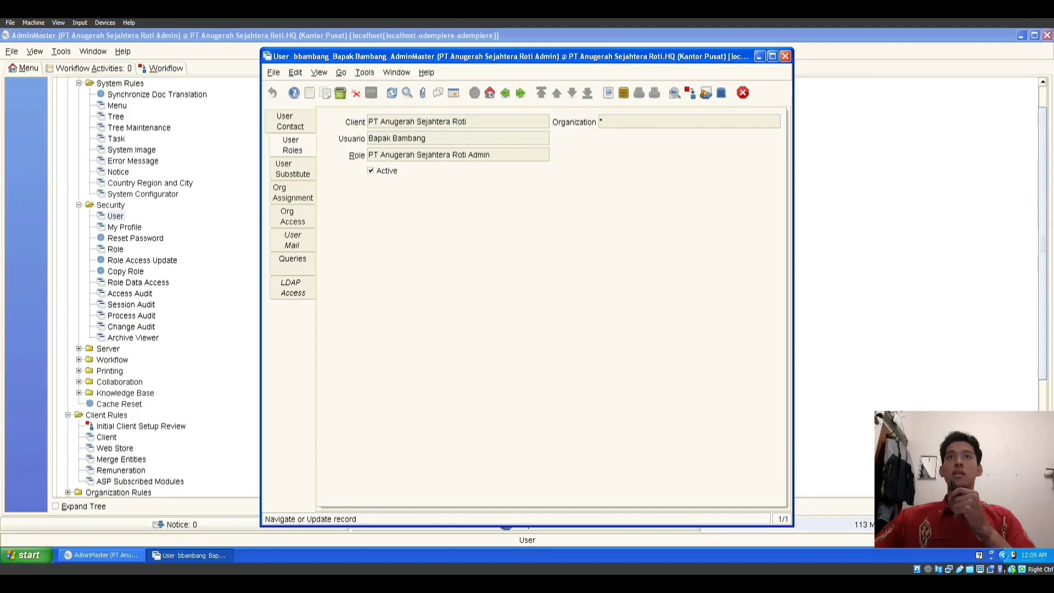
Step: Review the HQ user's org assignment and HQ org access, then return to the eight-user list
key(F8)
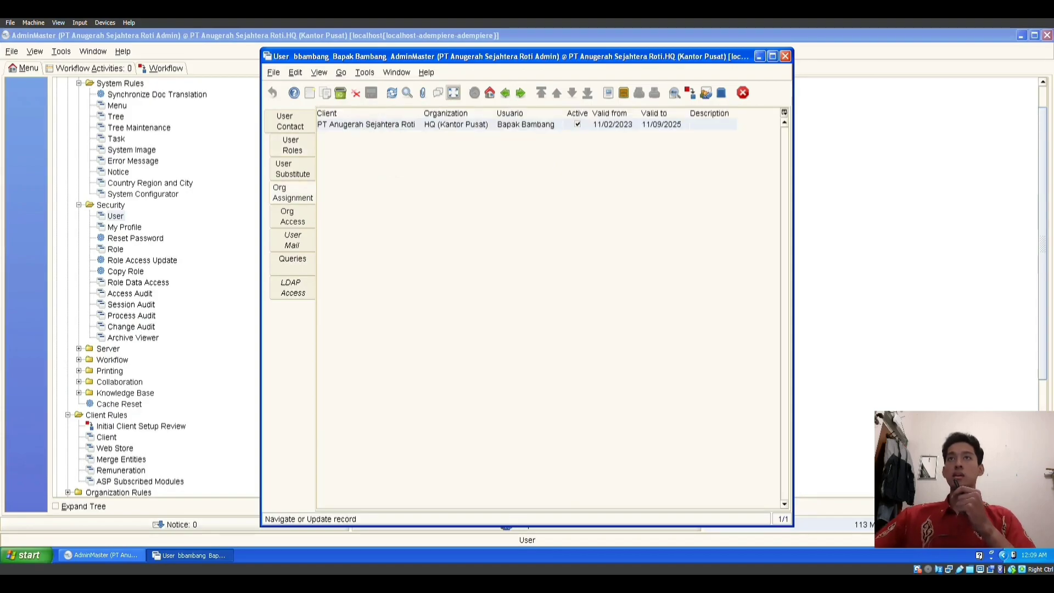
key(F8)
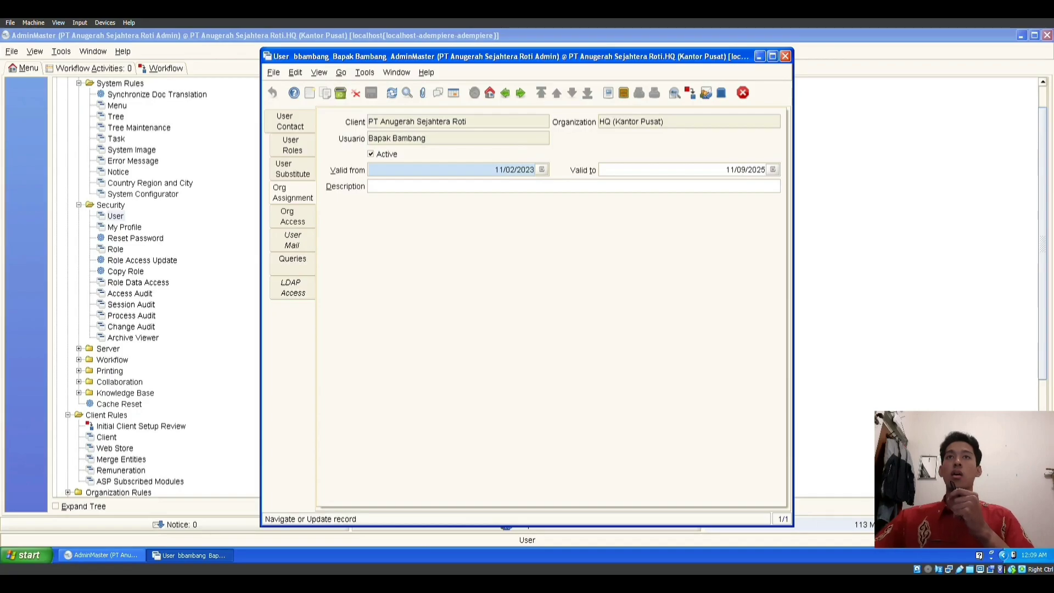
click(454, 93)
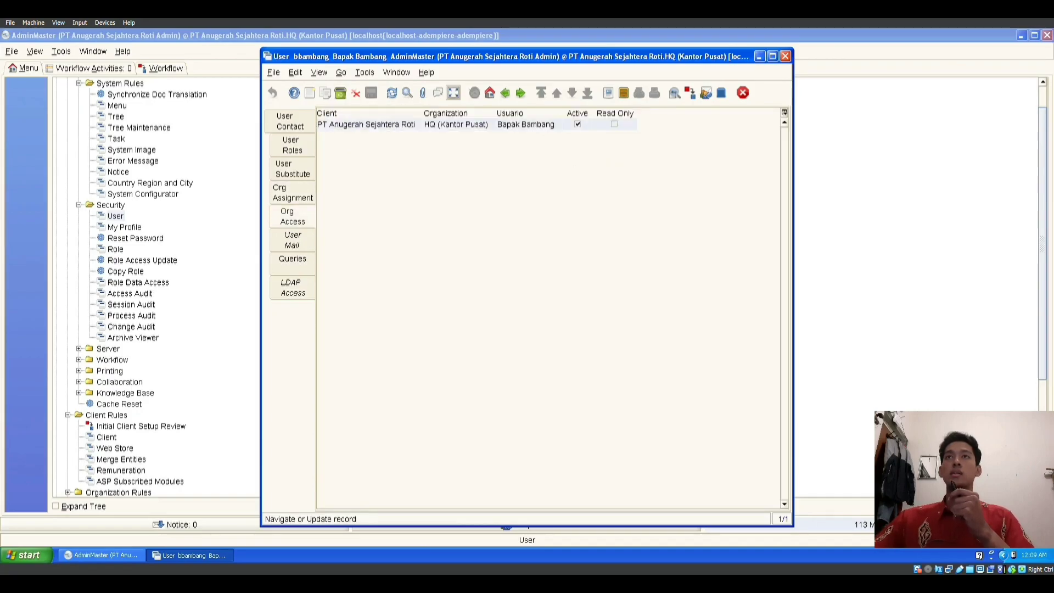
click(453, 92)
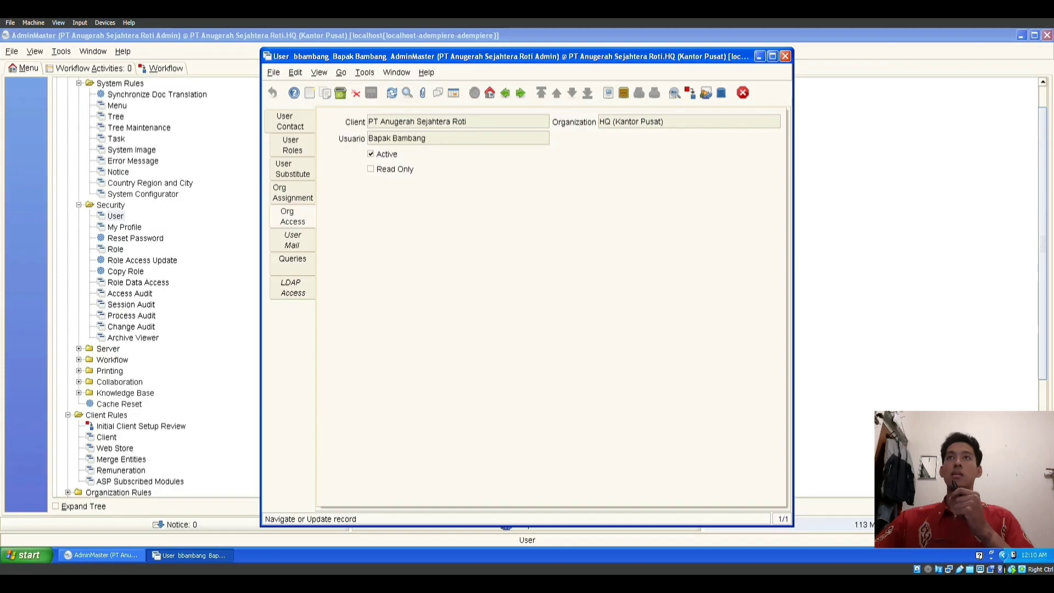
click(454, 92)
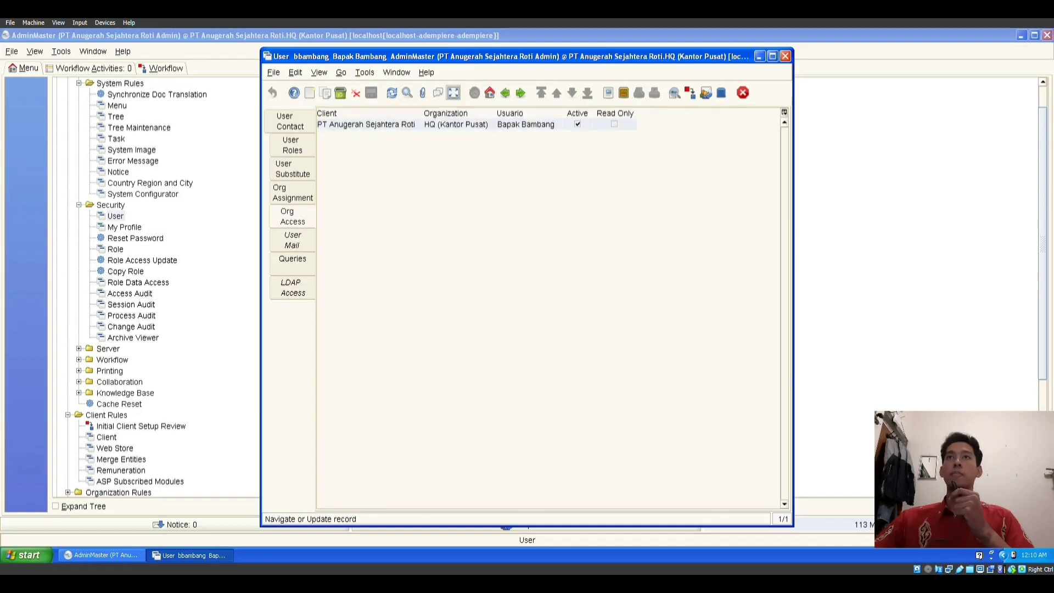
click(290, 121)
click(453, 92)
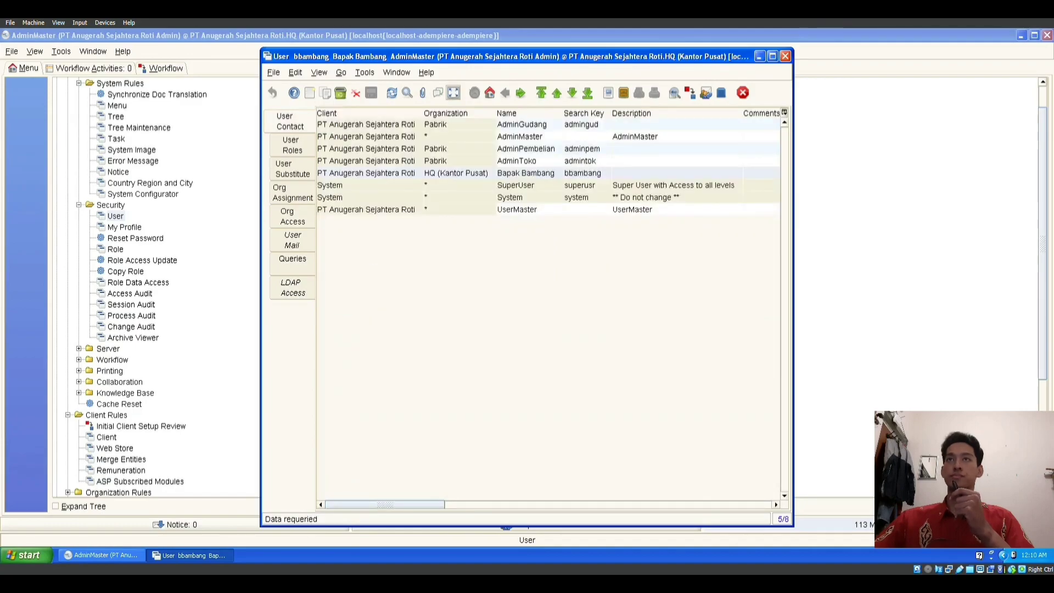
click(522, 124)
Step: Review AdminGudang's role, Pabrik org assignment (11/02/2023–11/09/2025) and read-write Pabrik access, then list all users
click(453, 92)
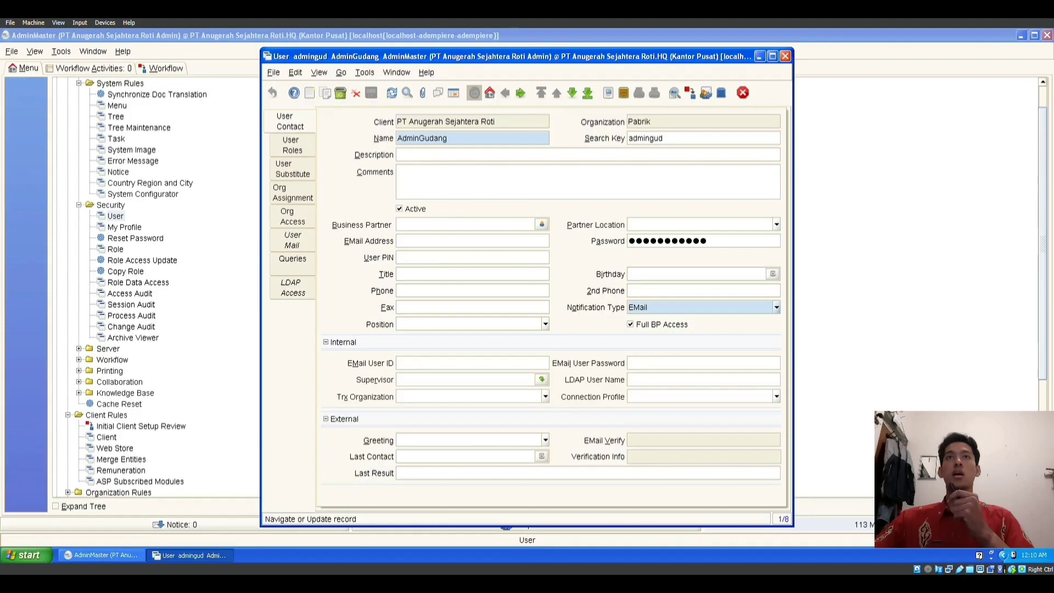
click(291, 145)
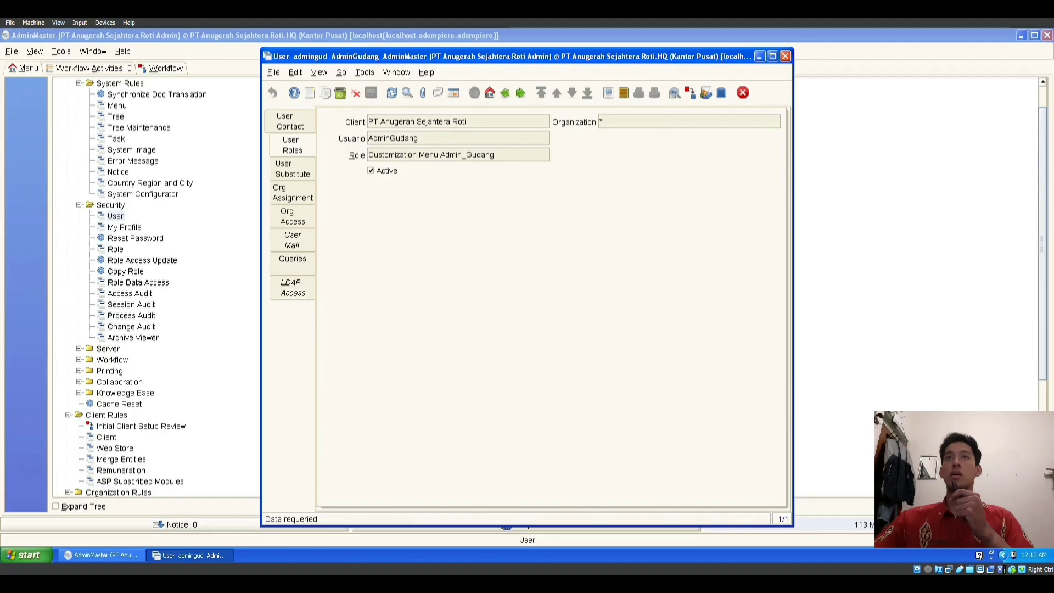
click(293, 192)
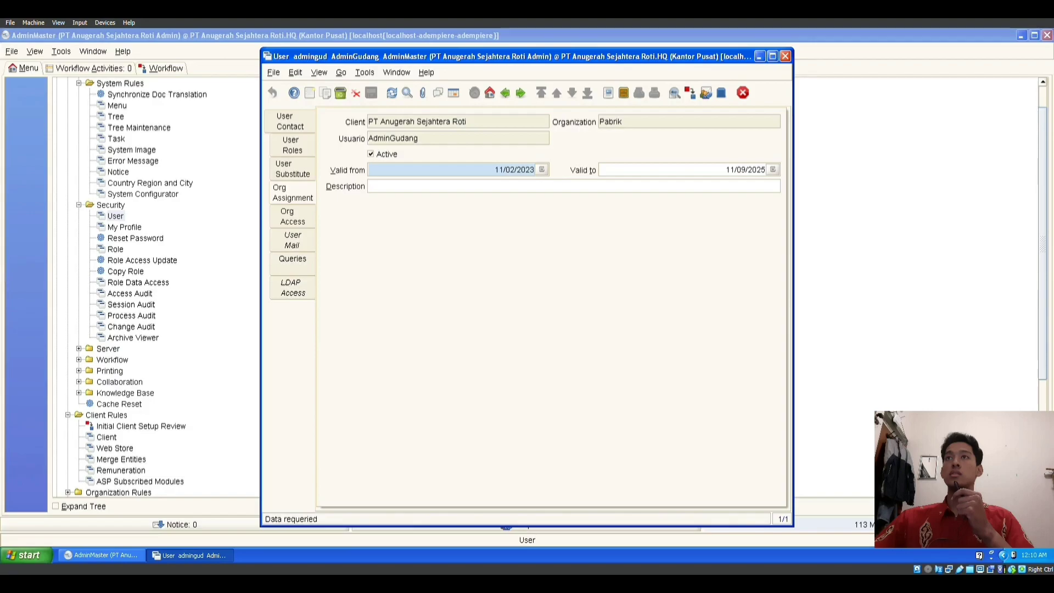
click(453, 93)
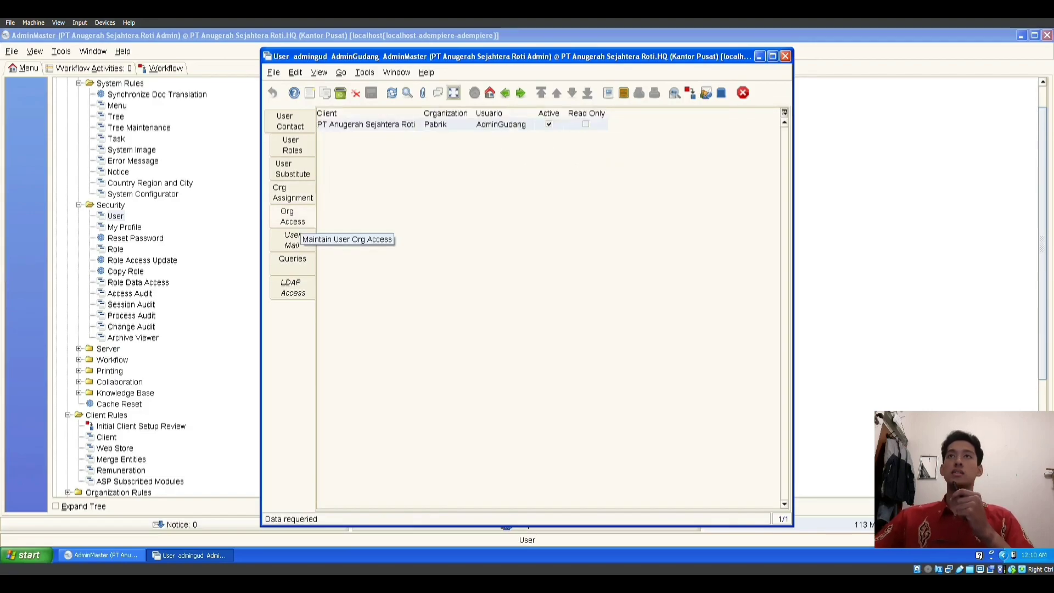
click(454, 92)
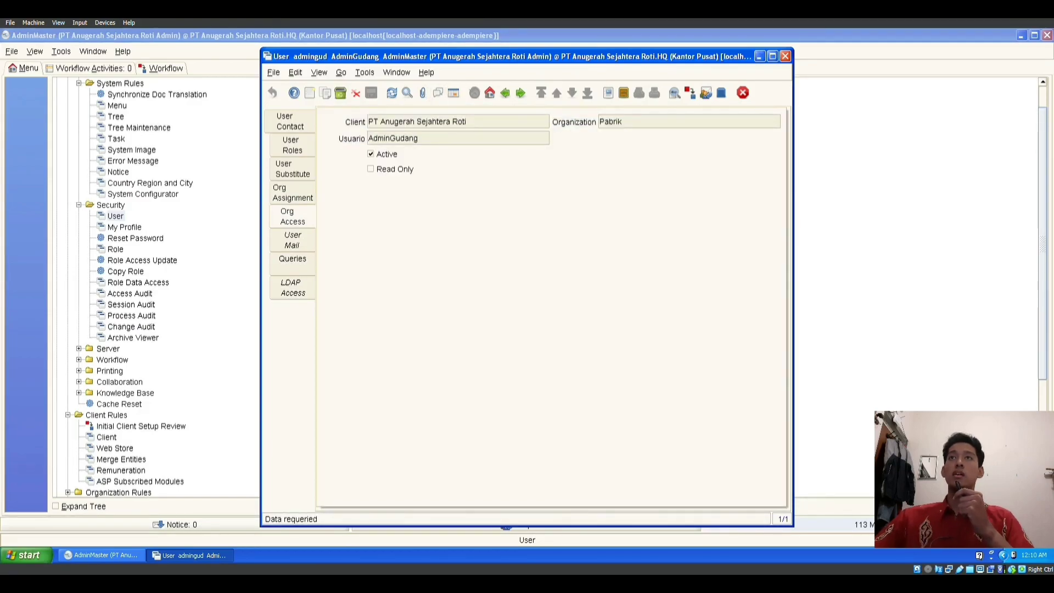
click(290, 121)
click(454, 92)
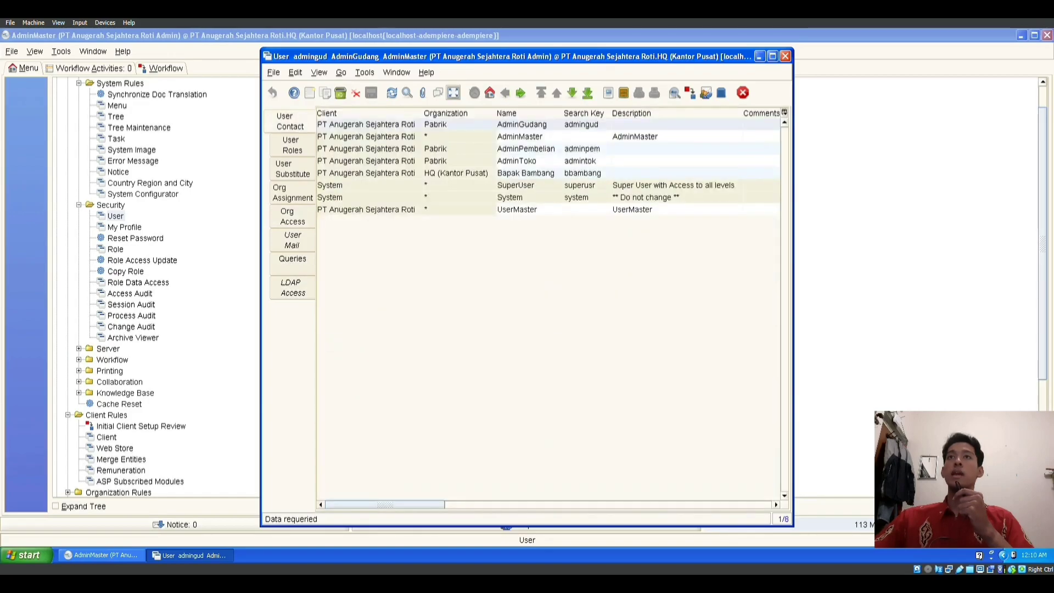
click(526, 149)
Step: Review AdminPembelian's role, Pabrik org assignment (11/02/2023–11/09/2025) and read-write Pabrik access
click(454, 92)
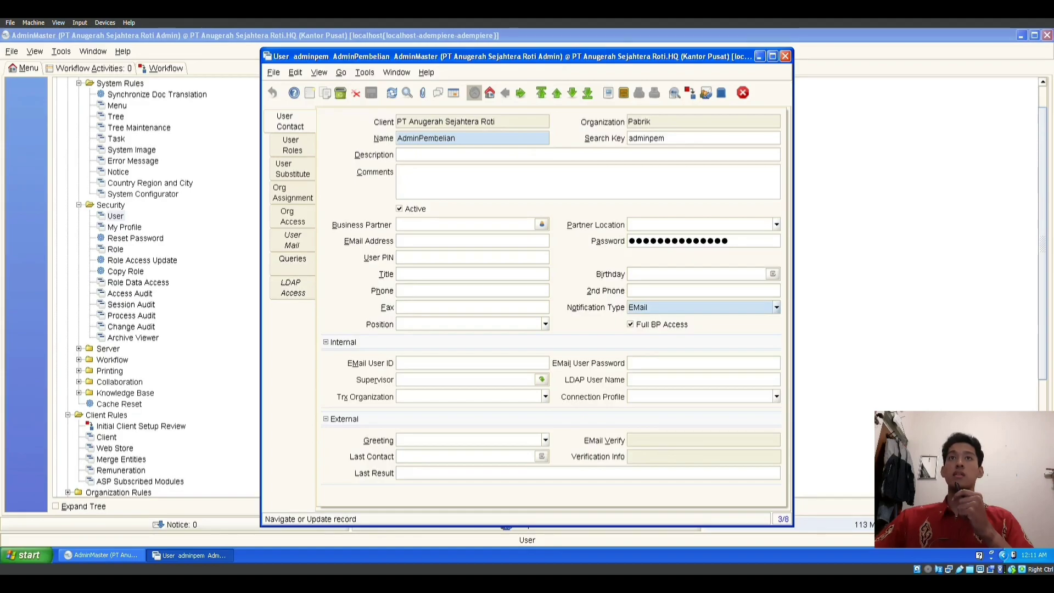
click(292, 145)
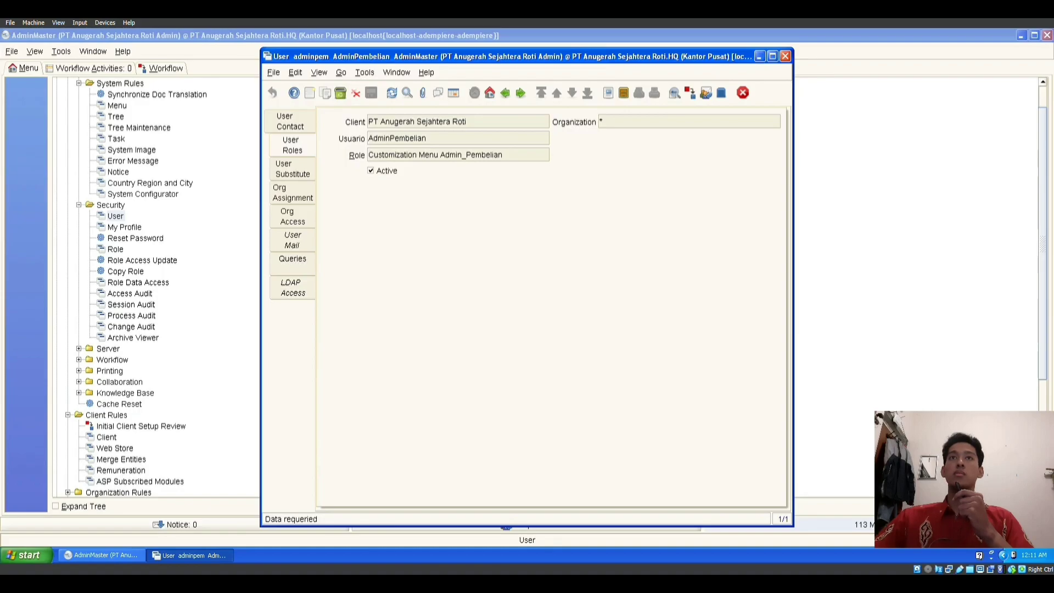
click(293, 192)
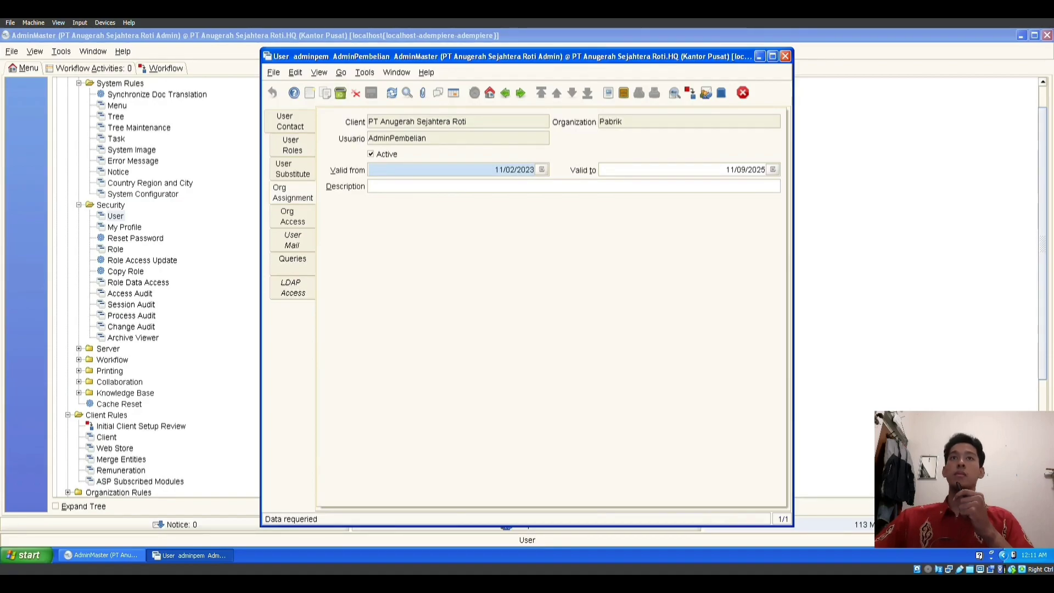
click(292, 216)
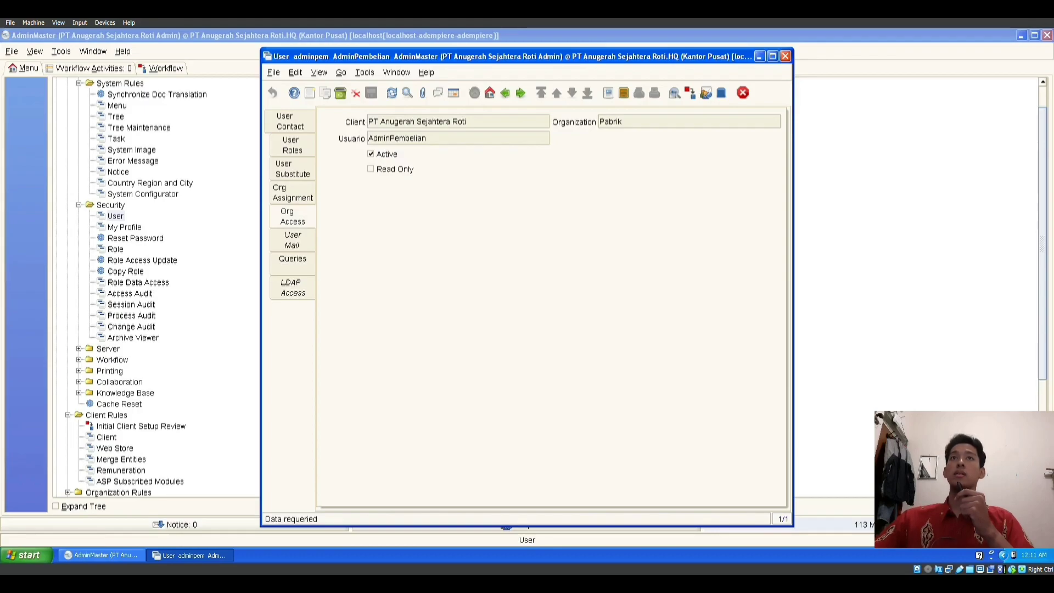
click(290, 121)
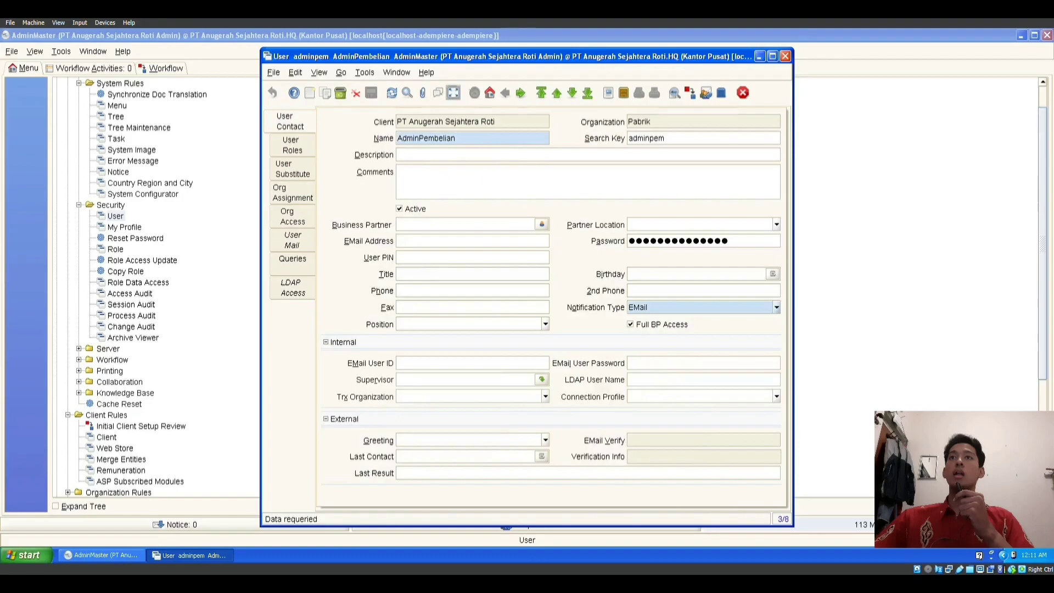
click(453, 93)
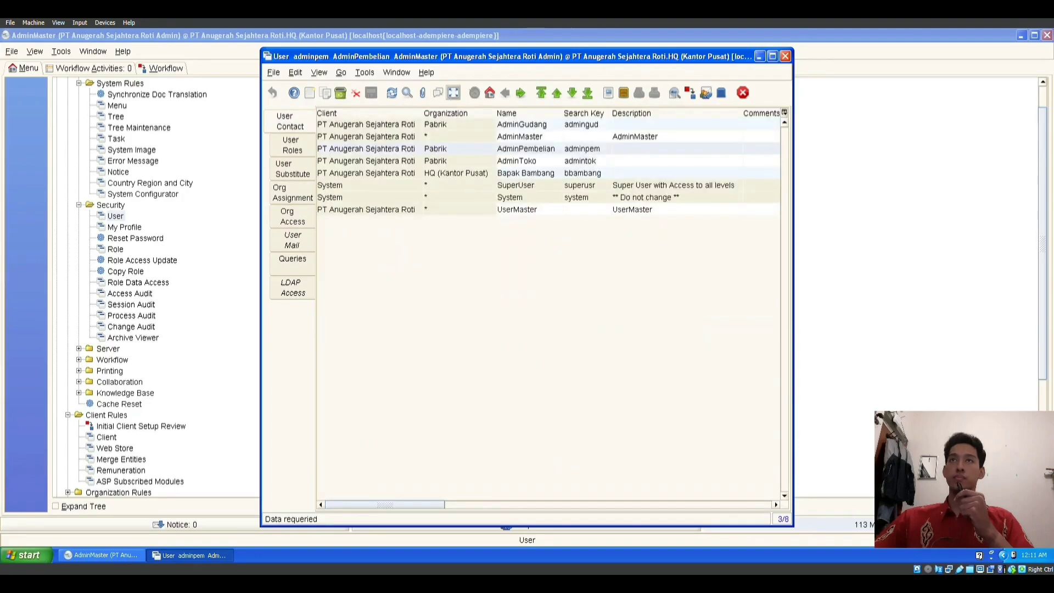
click(522, 161)
Step: Review AdminToko's role, Pabrik assignment and org access, then sort the user list by Organization
click(453, 93)
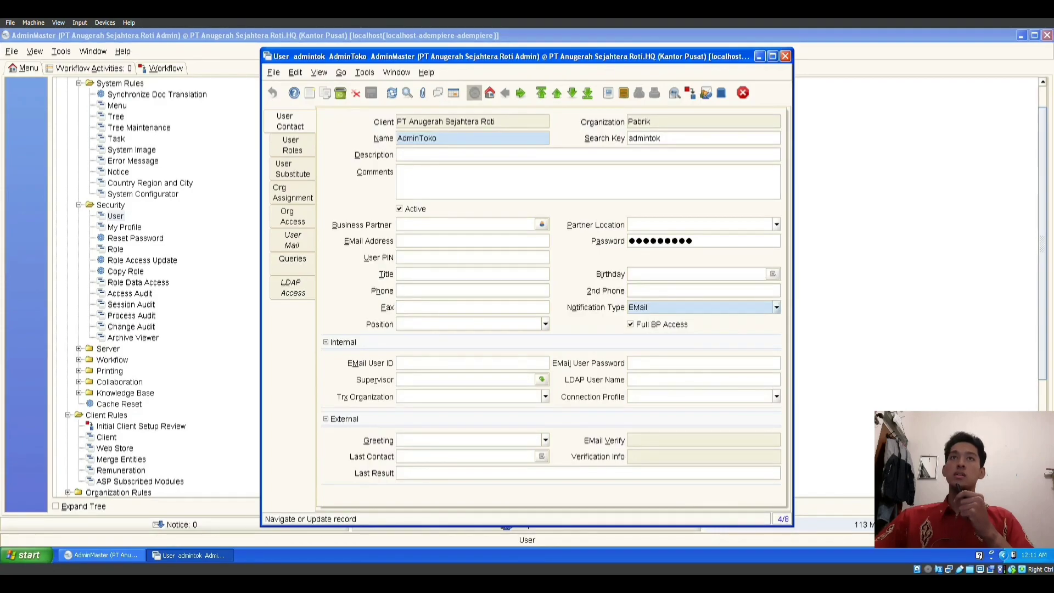
click(292, 144)
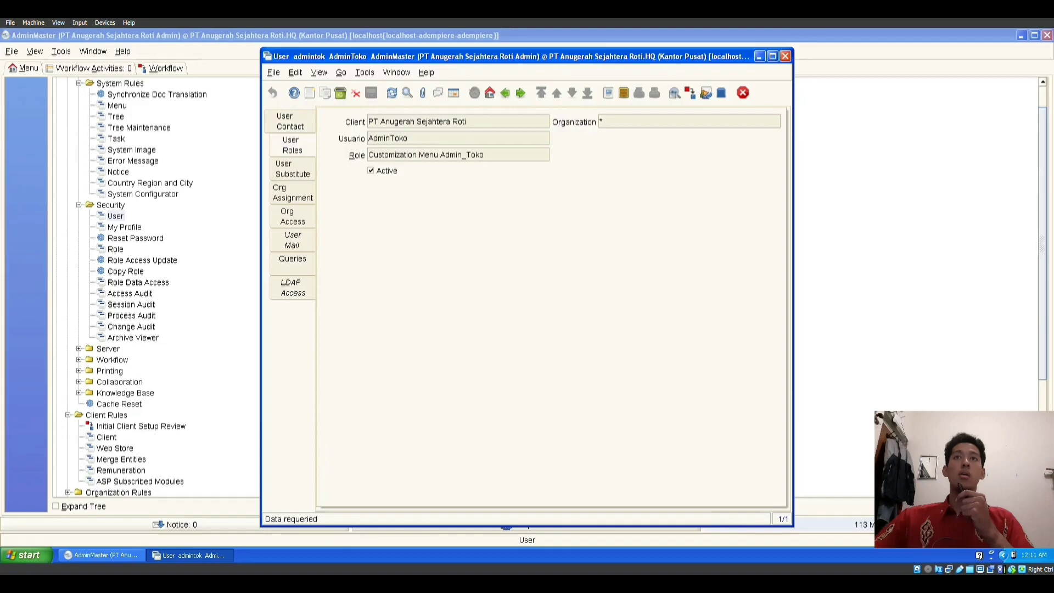
click(293, 192)
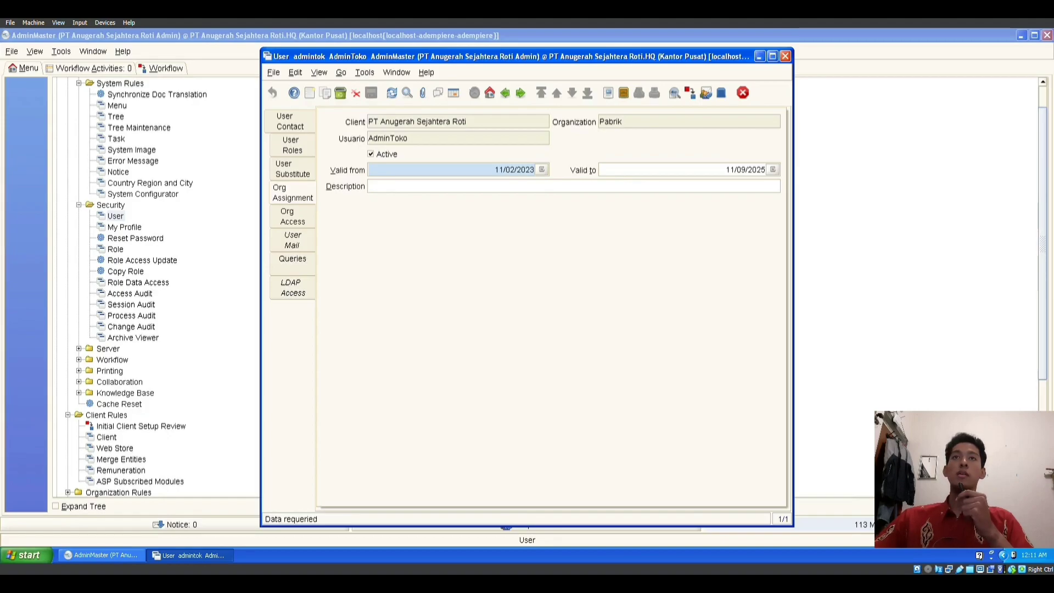
click(292, 216)
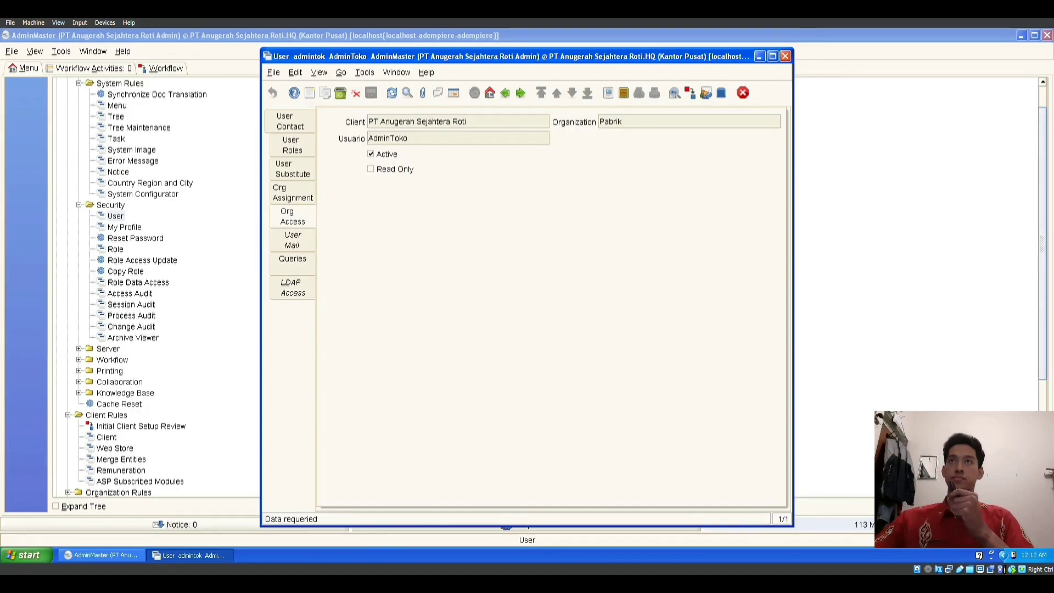
click(454, 93)
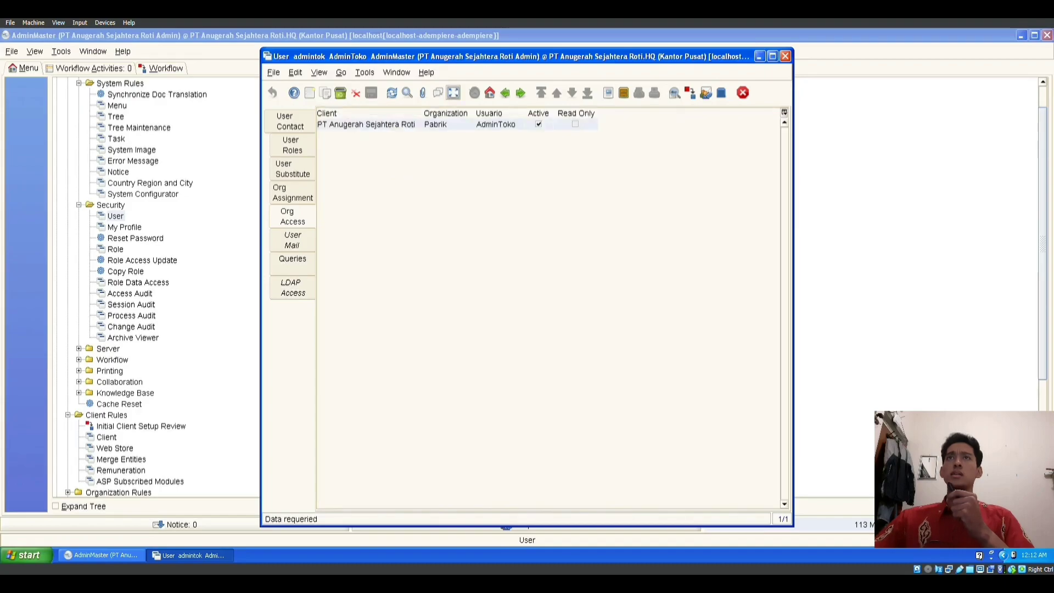
click(290, 121)
click(453, 92)
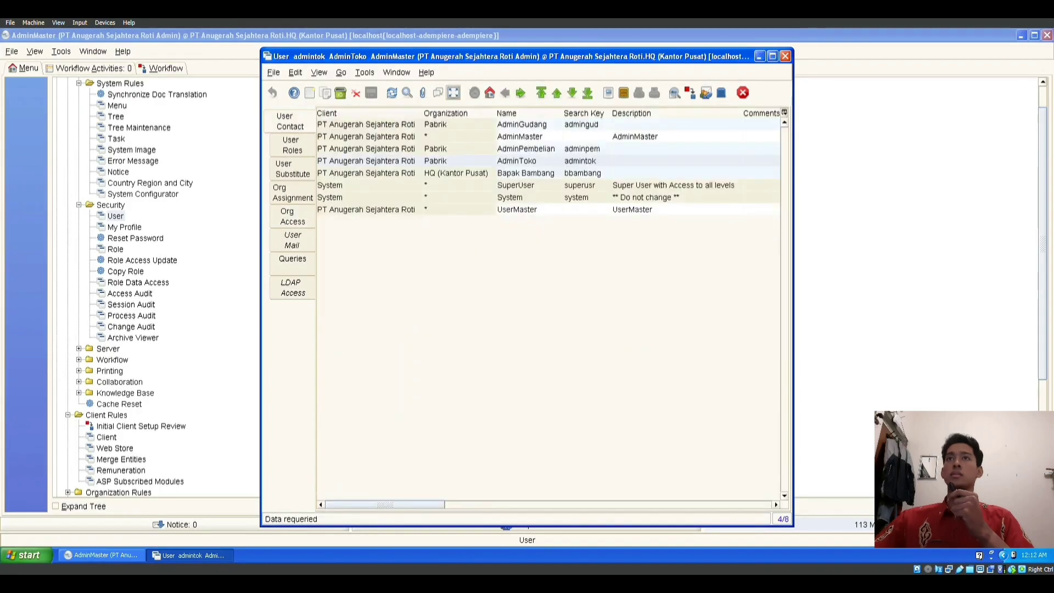
click(445, 113)
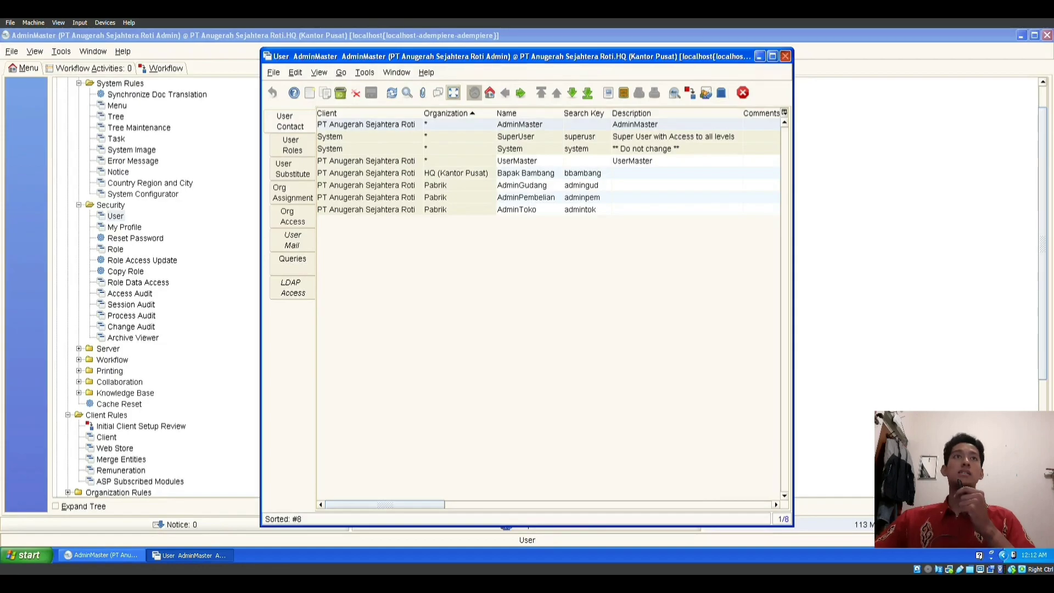
Step: Close the User window and log out of the admin session
click(785, 56)
click(11, 51)
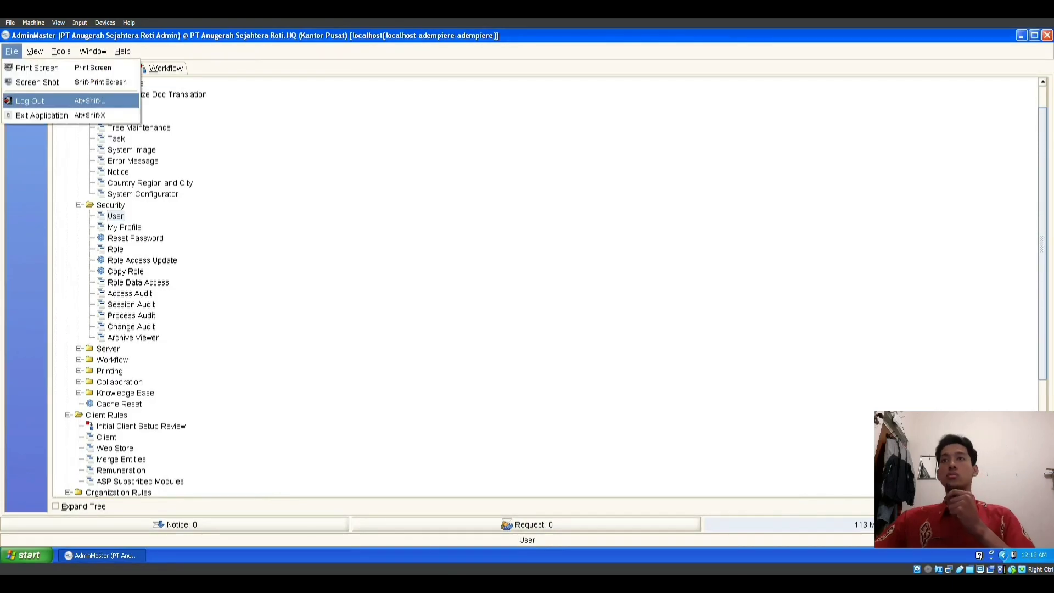
click(30, 101)
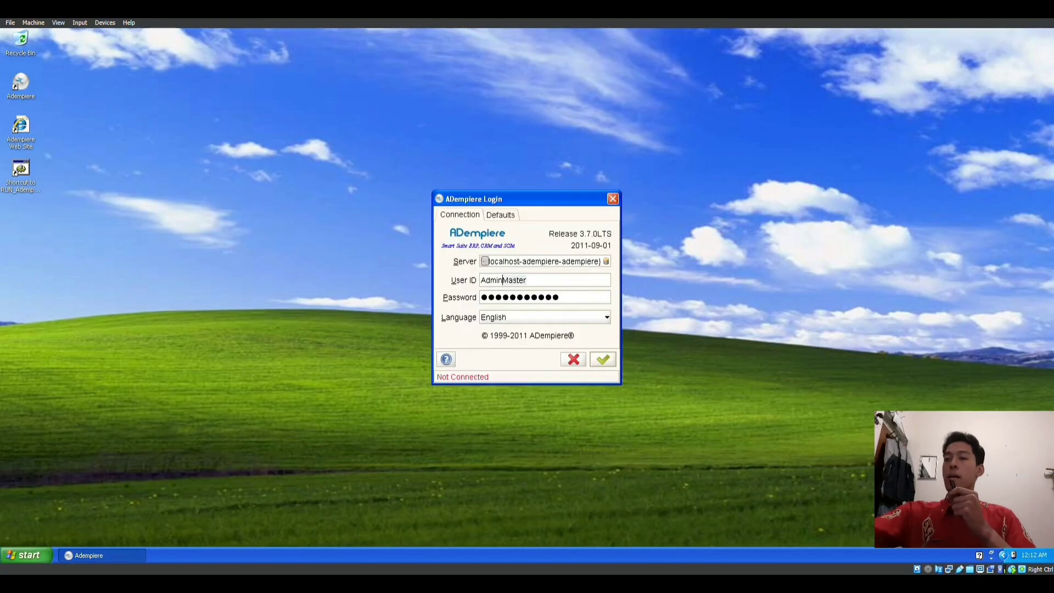
Step: Replace the login user ID with the HQ user's name and enter the account password
key(Delete)
key(Delete)
key(Delete)
key(Delete)
key(Delete)
key(Delete)
key(BackSpace)
key(BackSpace)
key(BackSpace)
key(BackSpace)
key(BackSpace)
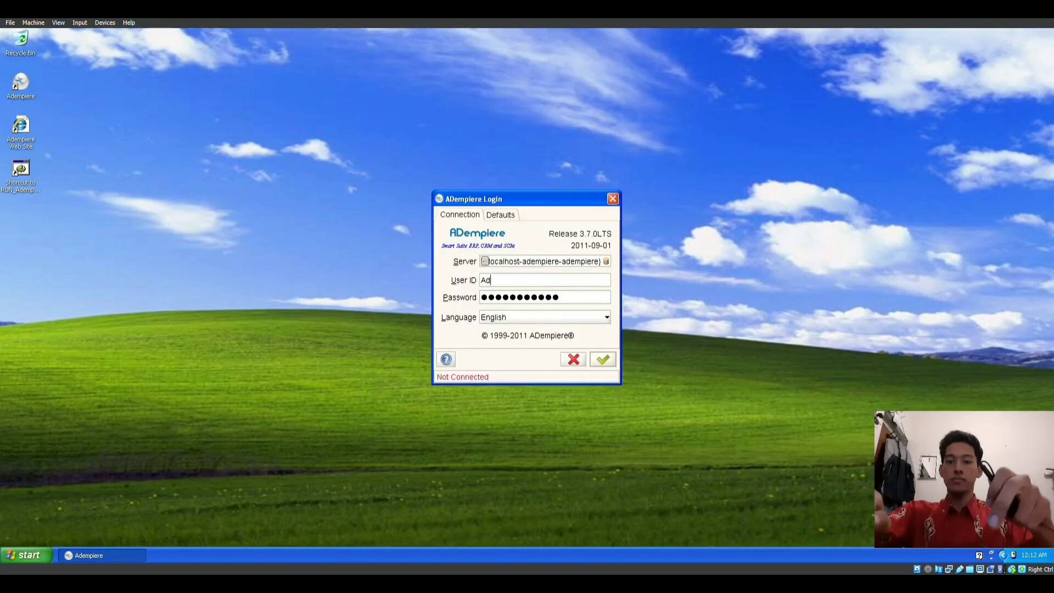
text(Bapa)
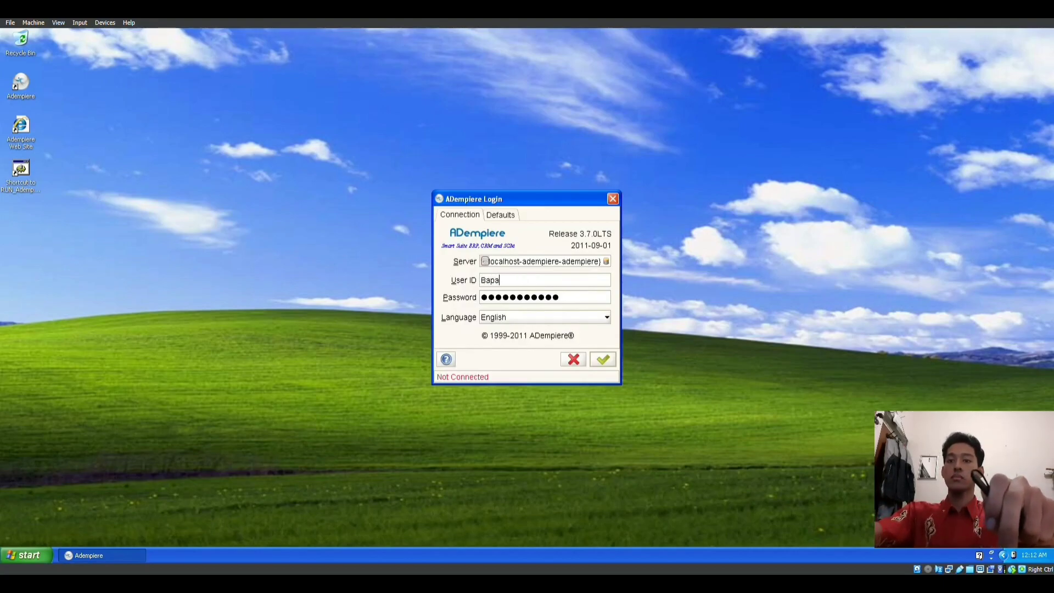
text(k Bam)
key(BackSpace)
key(BackSpace)
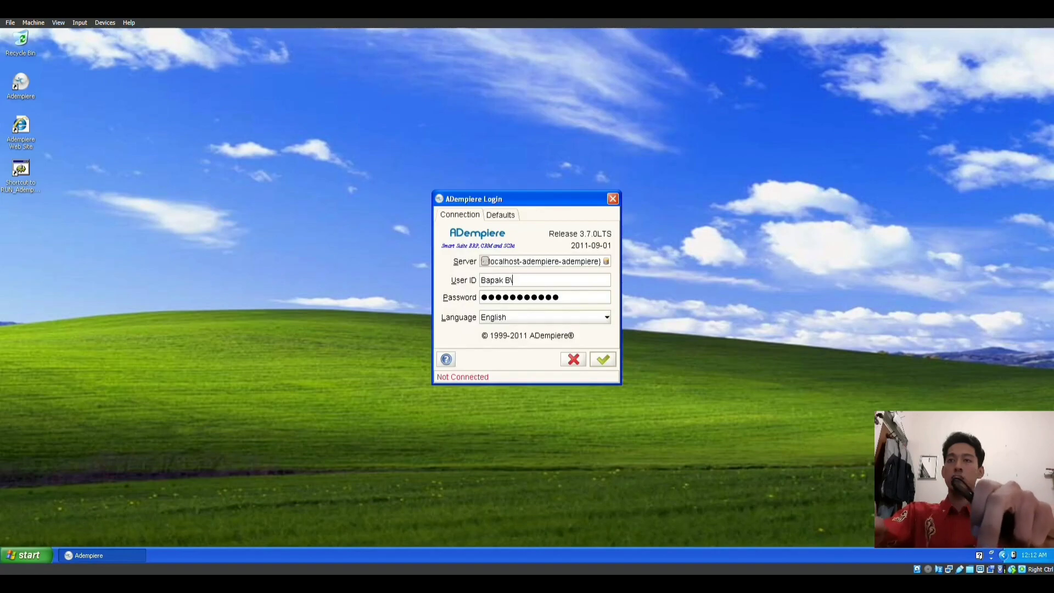
text(ambang)
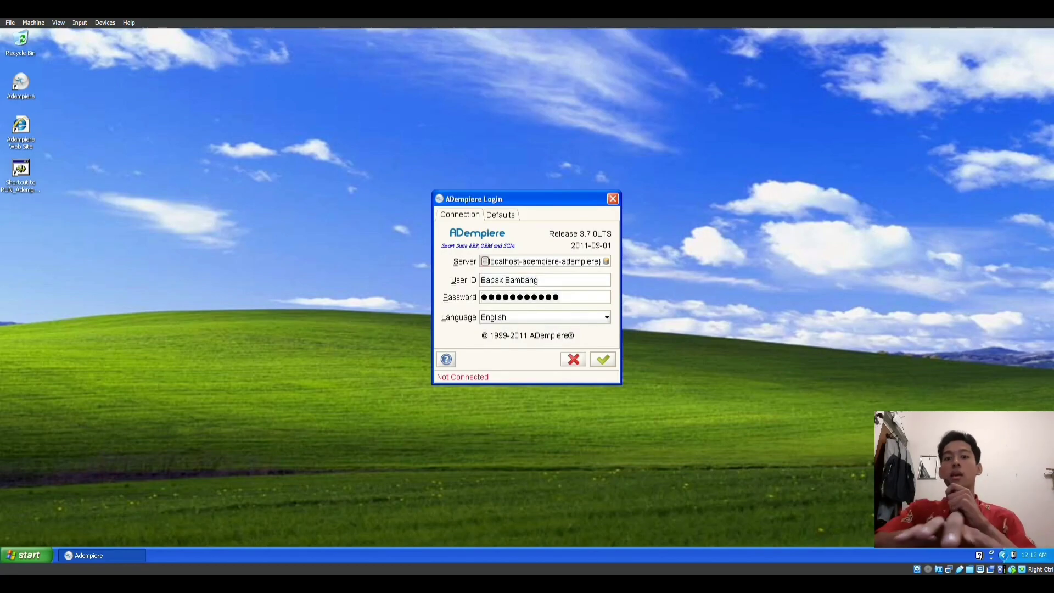
text(**)
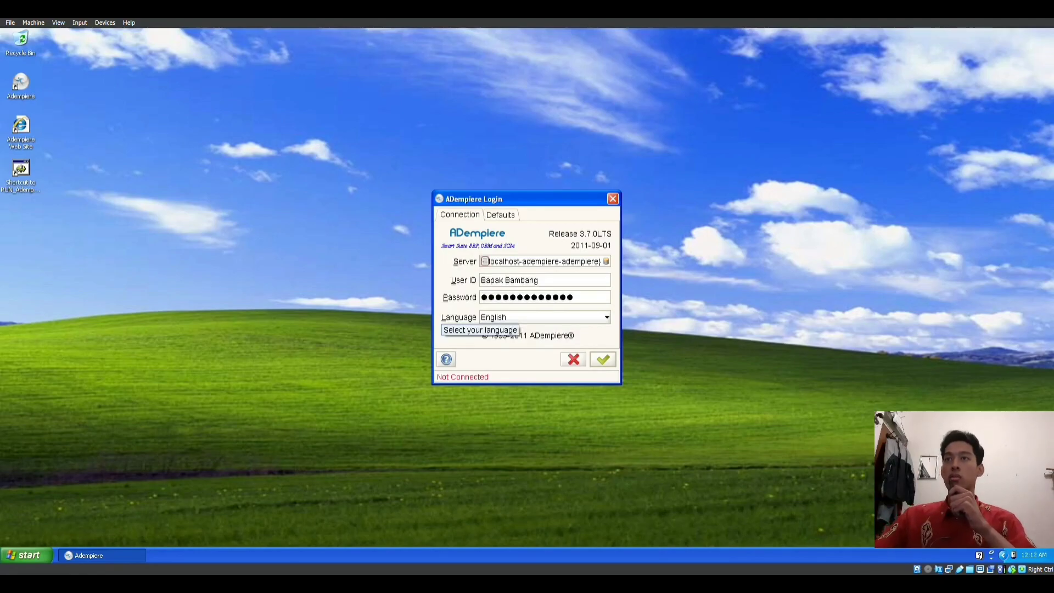
key(Return)
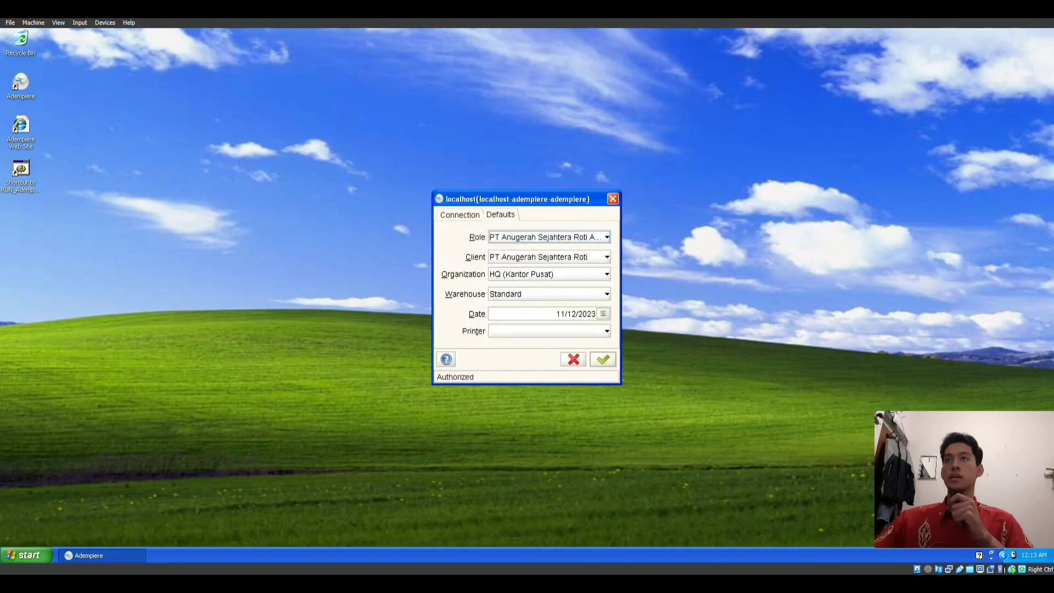
Step: Sign in with the default role and HQ (Kantor Pusat) organization, then log out again
click(607, 237)
click(606, 237)
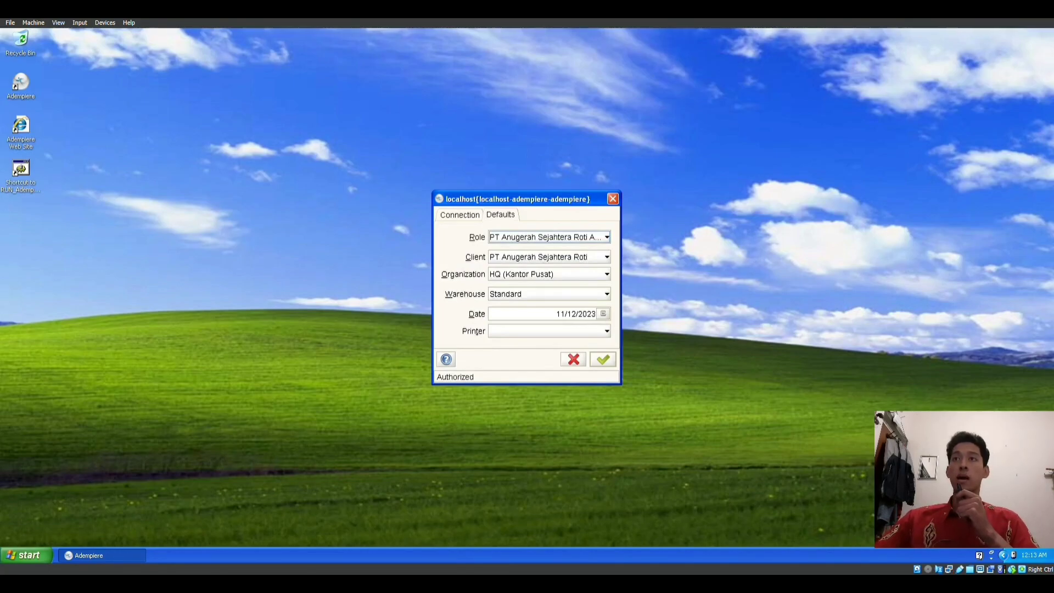
click(606, 274)
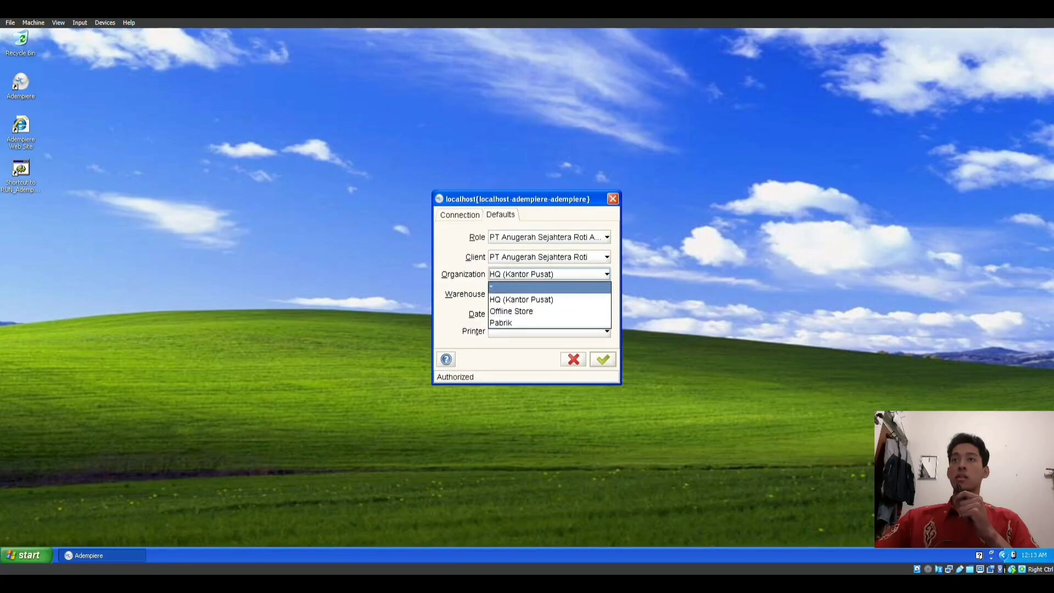
key(Return)
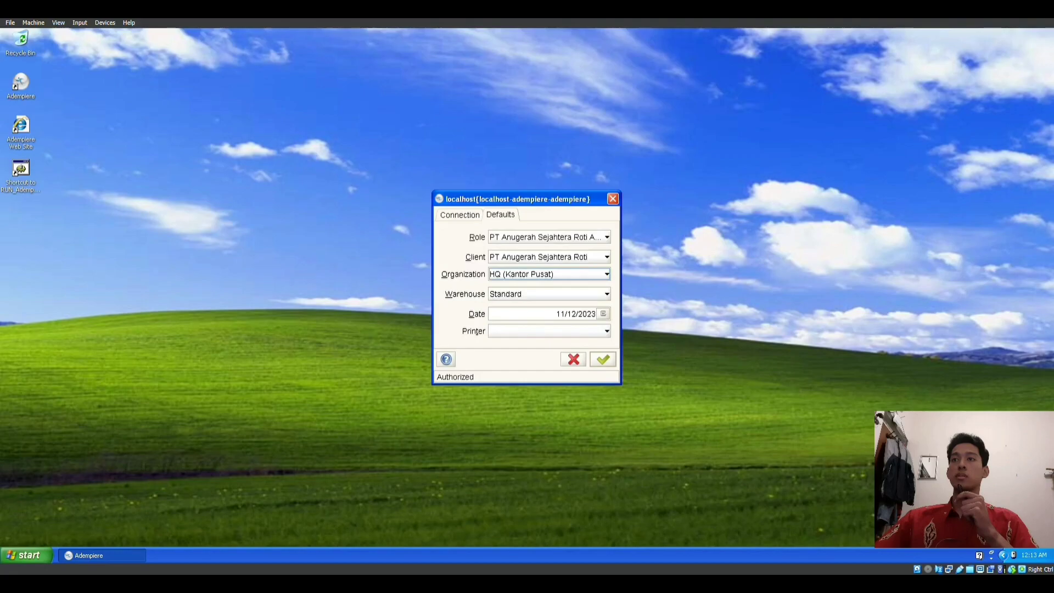
key(Return)
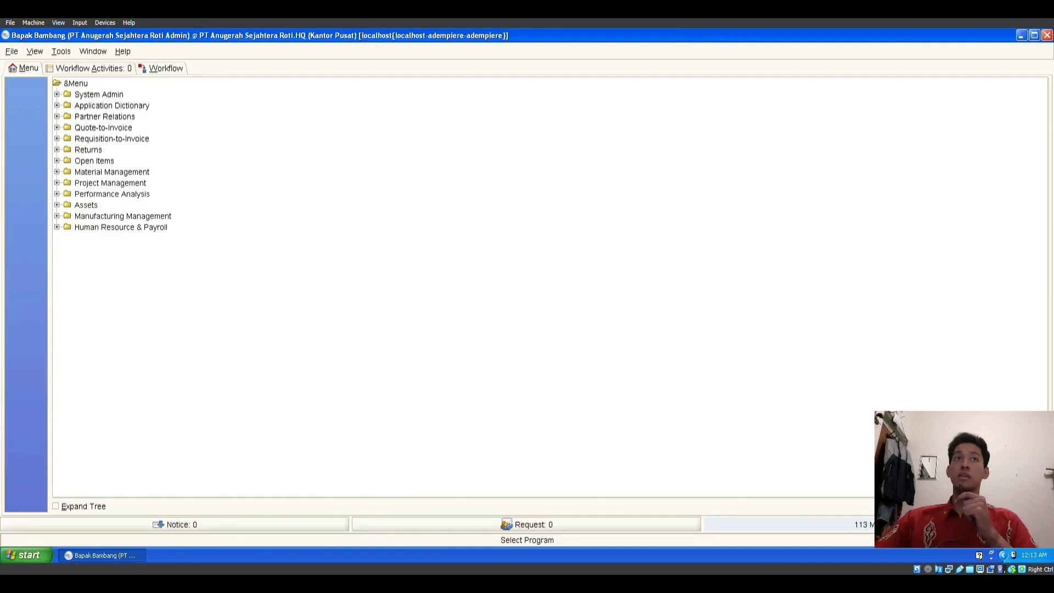
click(11, 51)
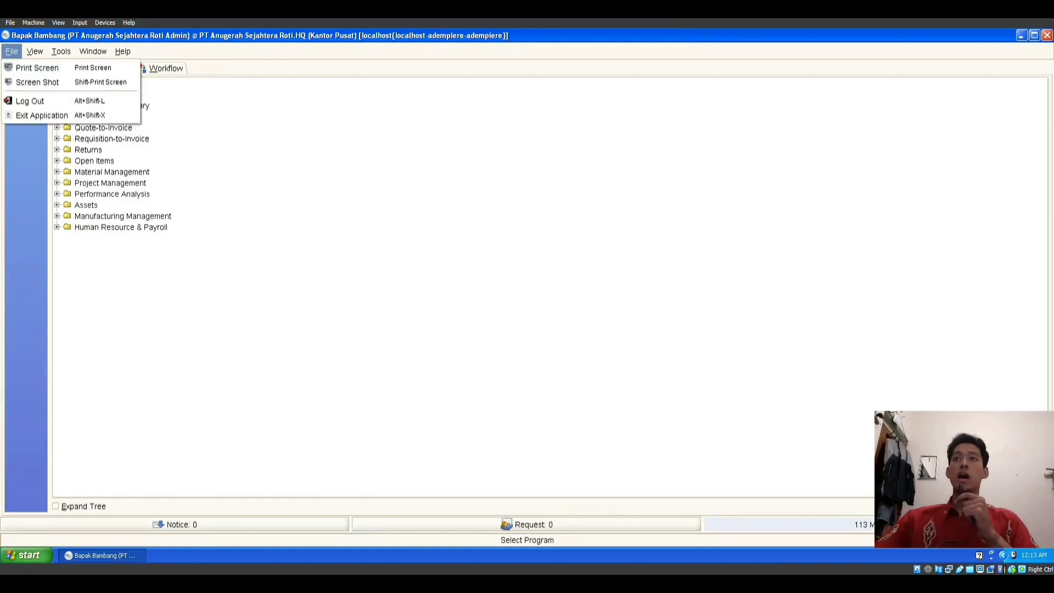
click(31, 100)
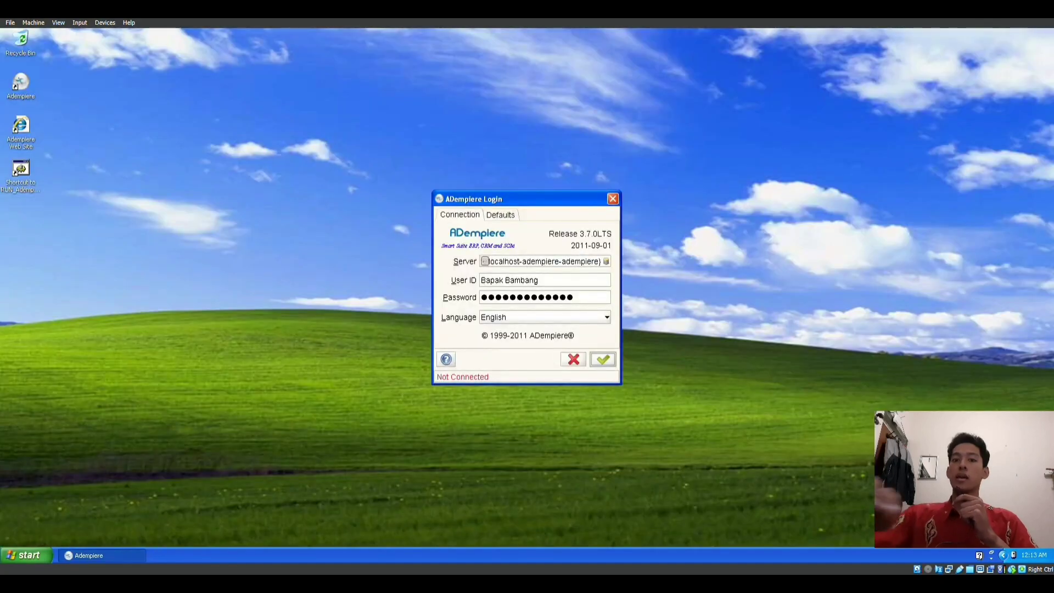
Step: Enter the purchasing admin user ID and password and submit the login
text(Admin)
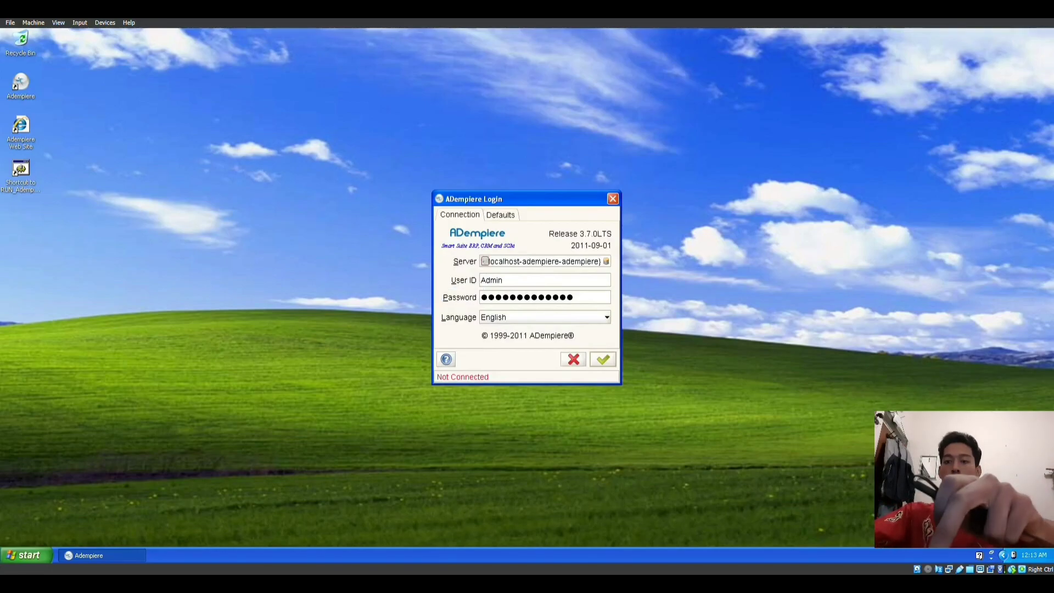
text(istra)
key(BackSpace)
key(BackSpace)
key(BackSpace)
key(BackSpace)
key(BackSpace)
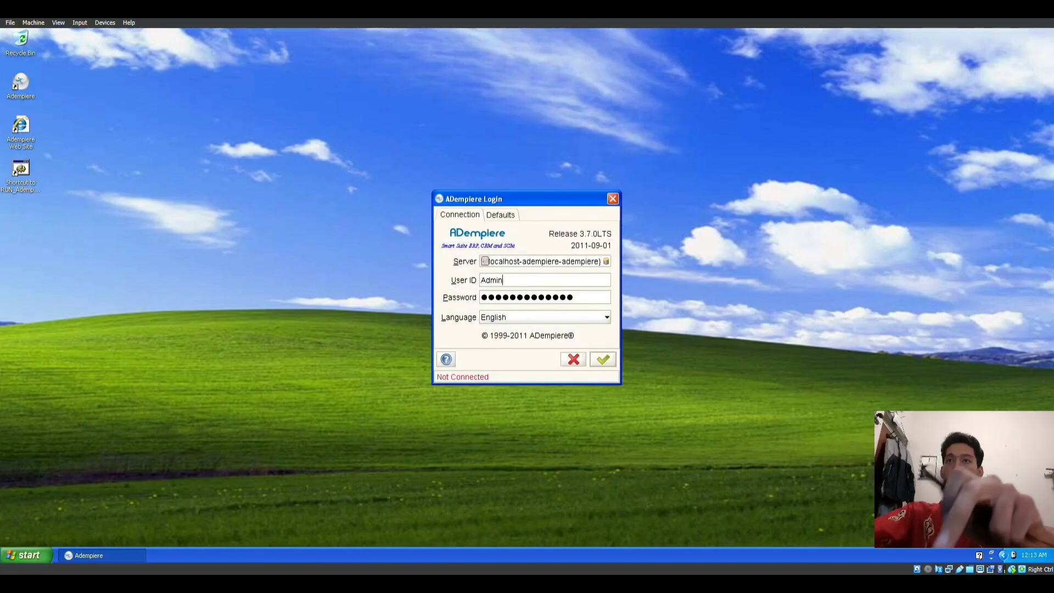
text(Pembelian)
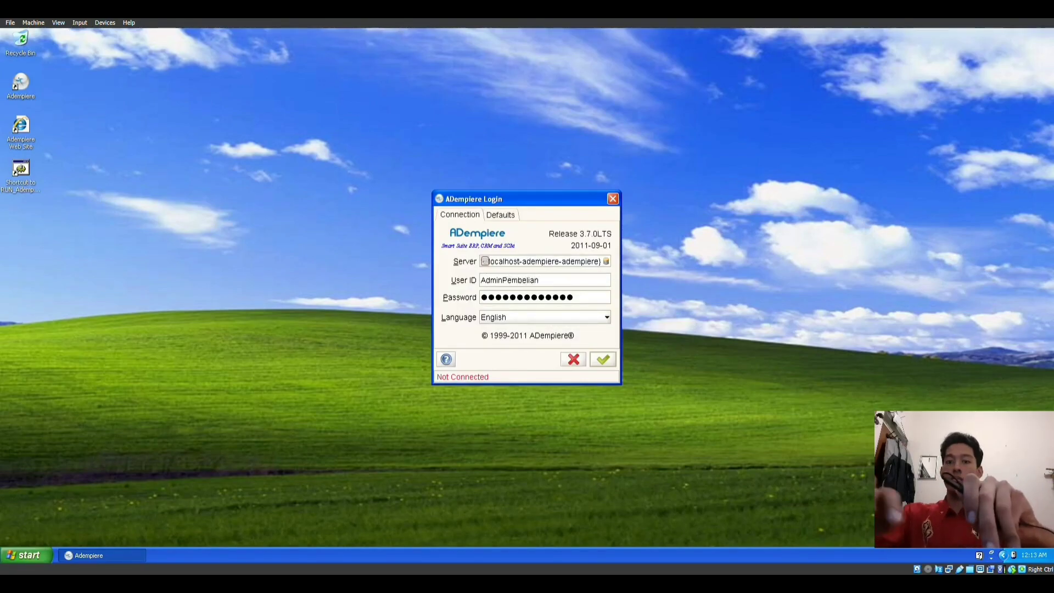
key(shift+Home)
key(Tab)
key(ctrl+v)
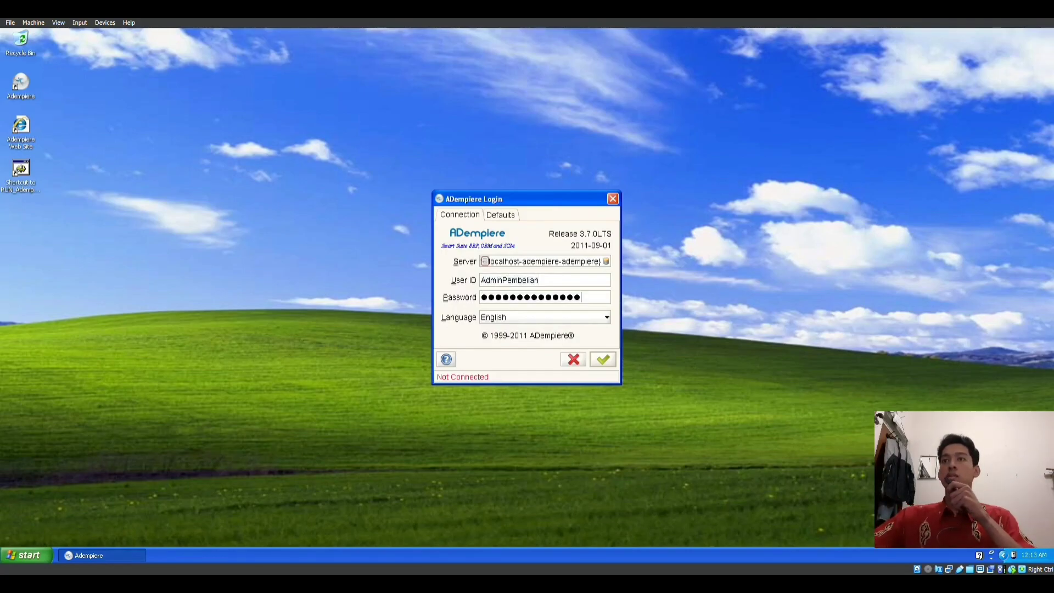
key(Return)
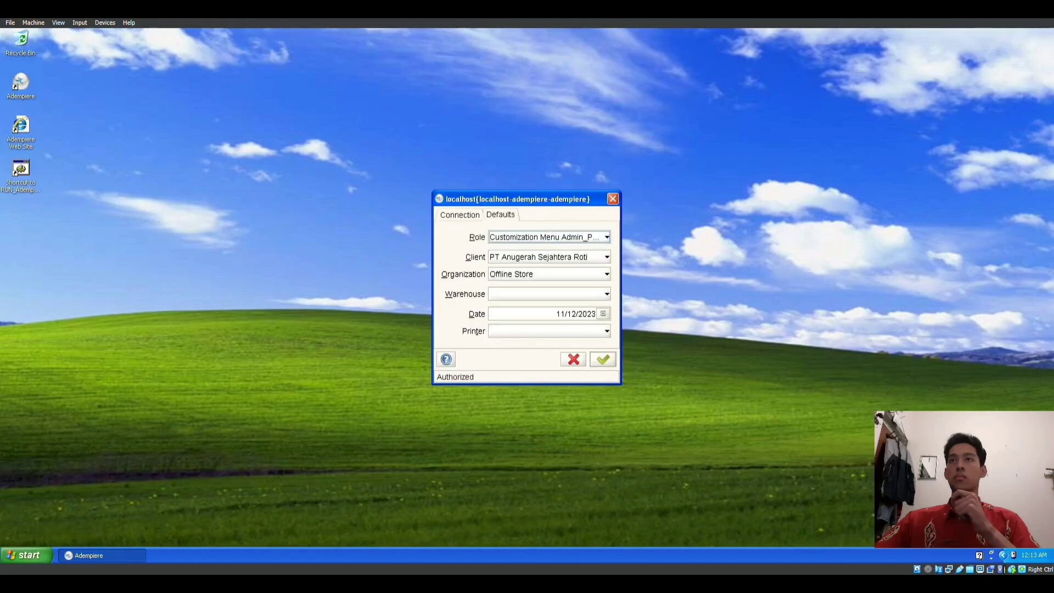
Step: Log in under the Pabrik organization, review the limited purchasing menu, then log out
click(606, 273)
click(549, 299)
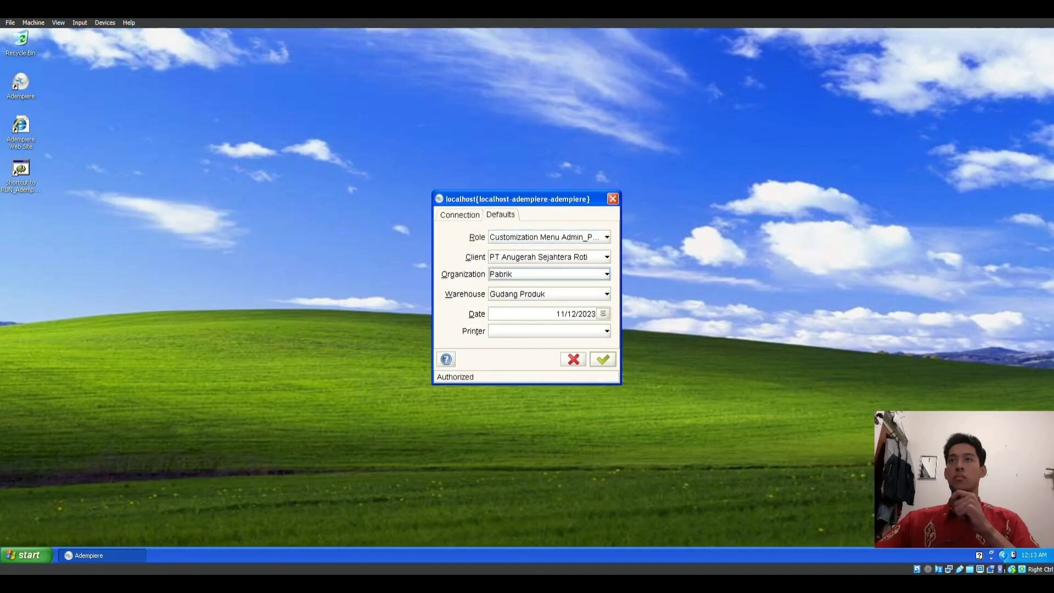
click(606, 237)
click(606, 237)
click(603, 359)
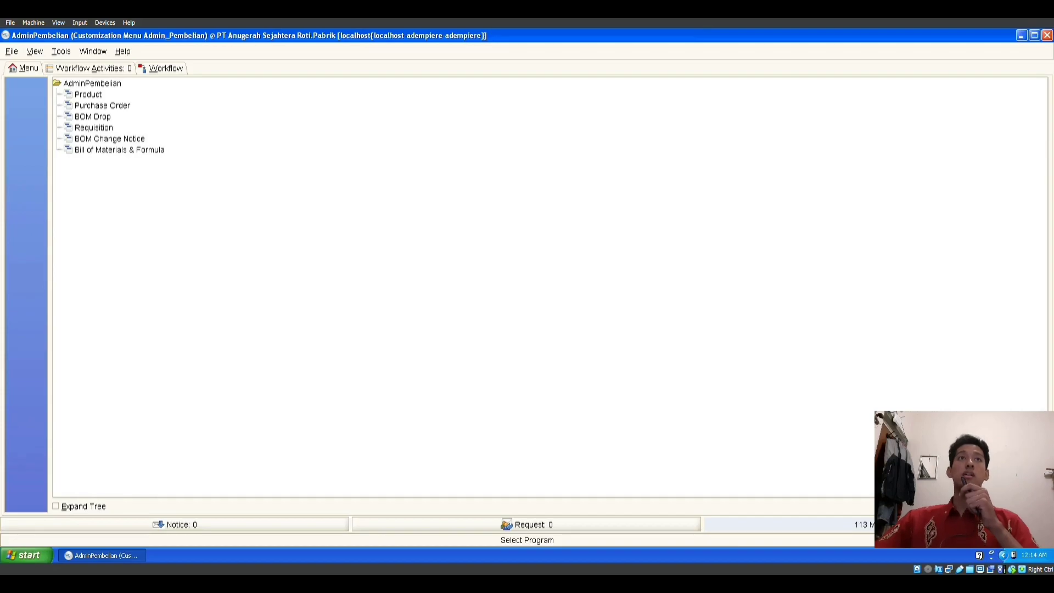
click(11, 52)
click(32, 101)
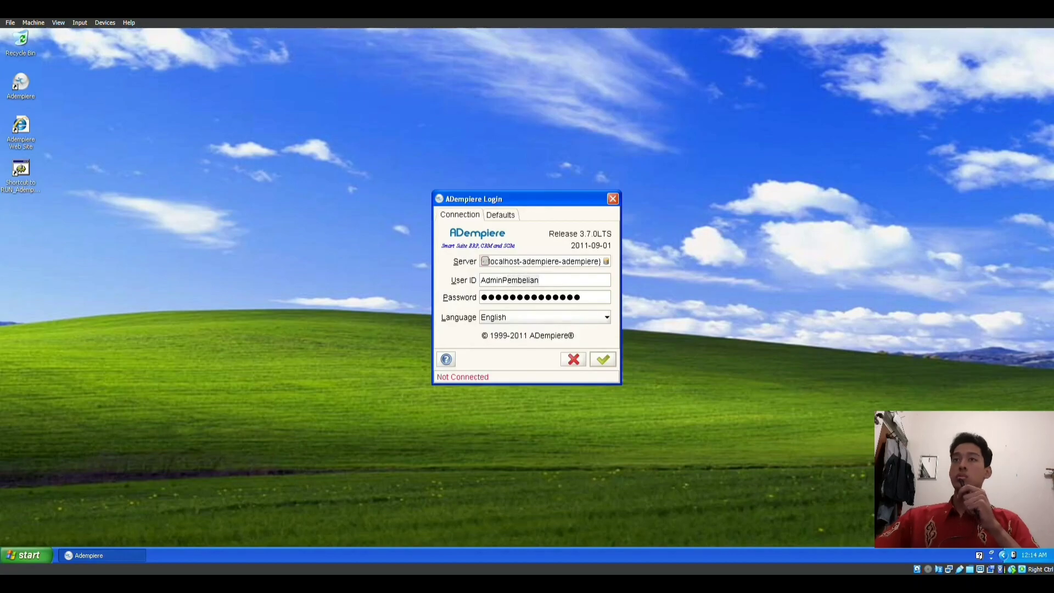
Step: Switch the user ID to the store admin, adjust the password and submit
key(BackSpace)
key(BackSpace)
key(BackSpace)
key(BackSpace)
key(BackSpace)
key(BackSpace)
key(BackSpace)
key(BackSpace)
key(BackSpace)
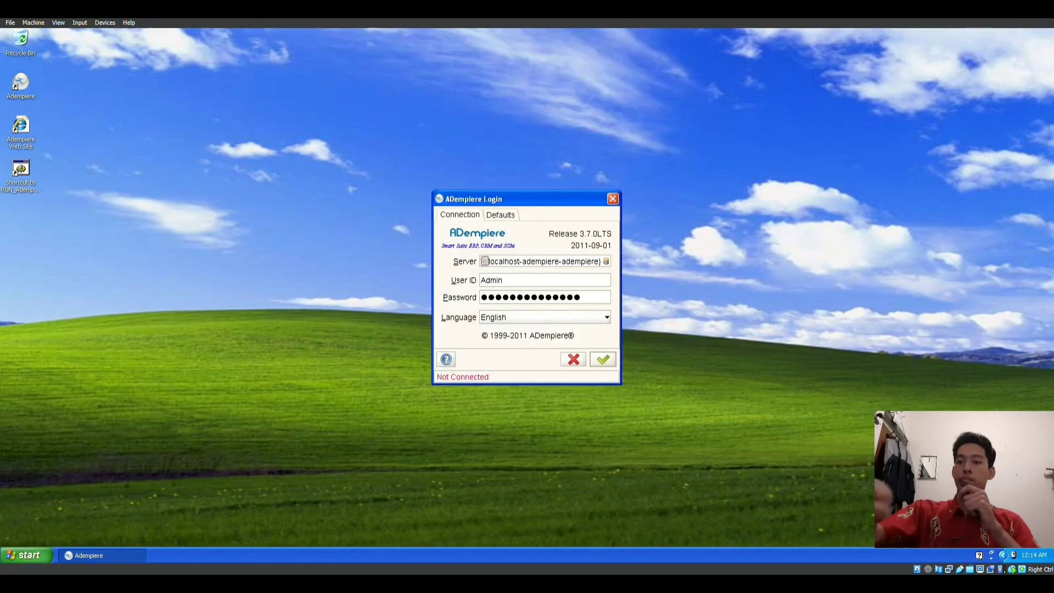
text(Toko)
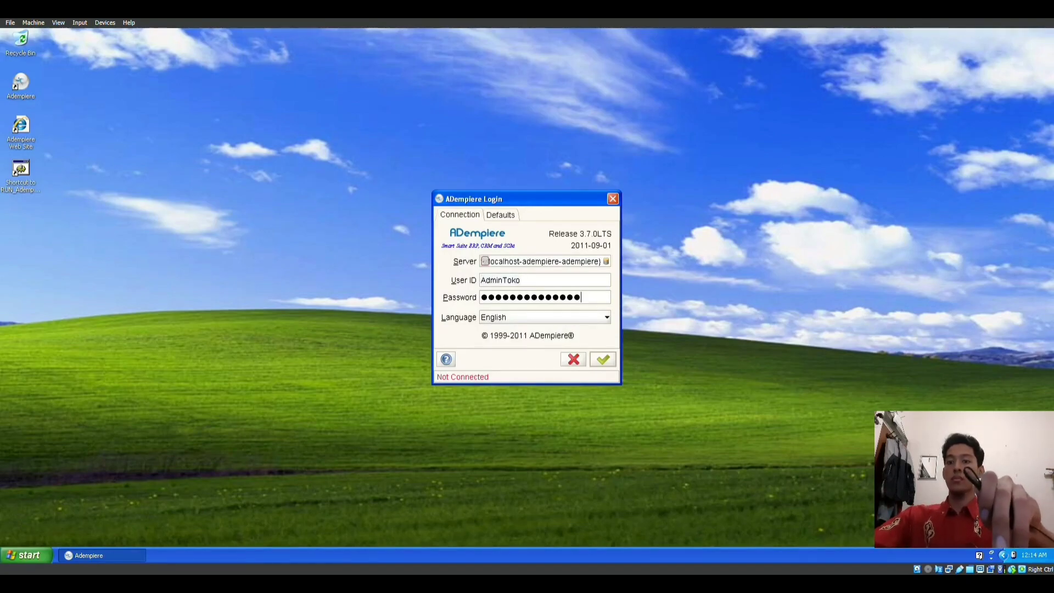
key(BackSpace)
key(BackSpace)
key(BackSpace)
key(BackSpace)
key(BackSpace)
key(Return)
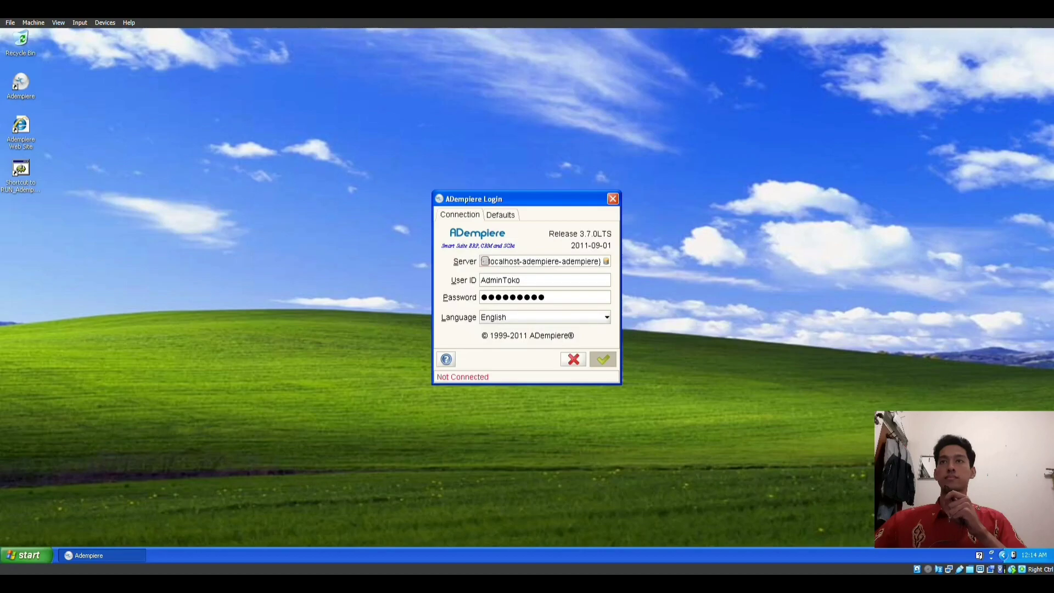
Step: Keep the current role and Pabrik, check the Product/Sales Order/Customer Return menu, then log out
click(607, 237)
click(607, 237)
click(606, 274)
click(607, 274)
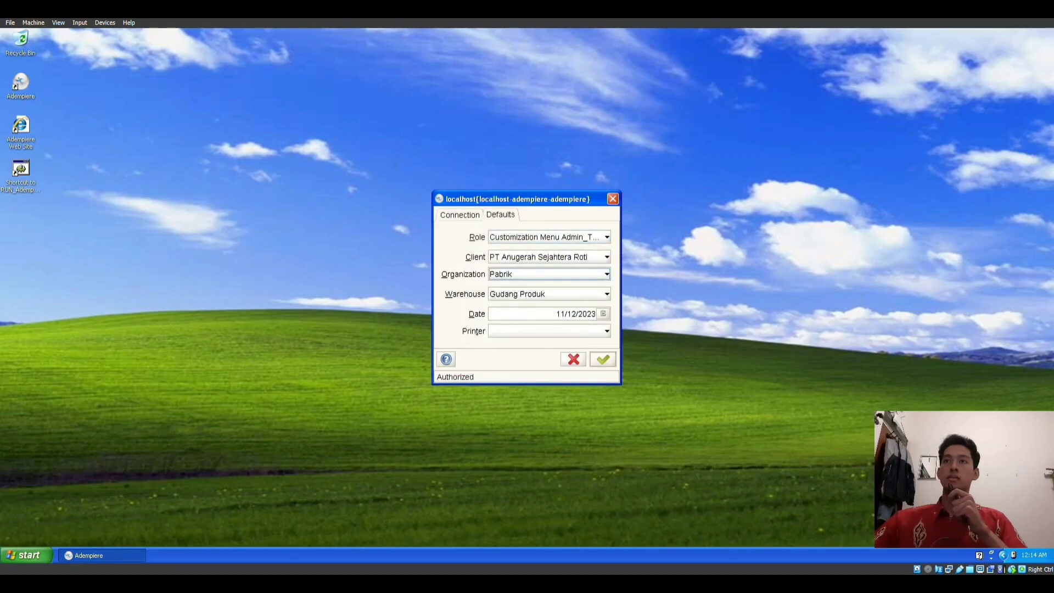
key(Return)
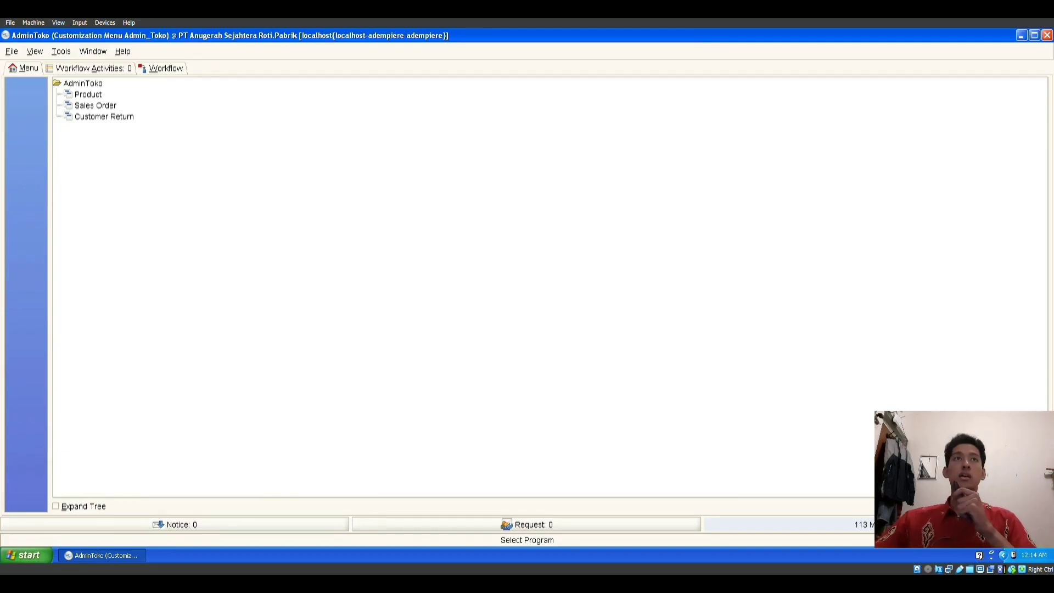
click(12, 51)
click(27, 100)
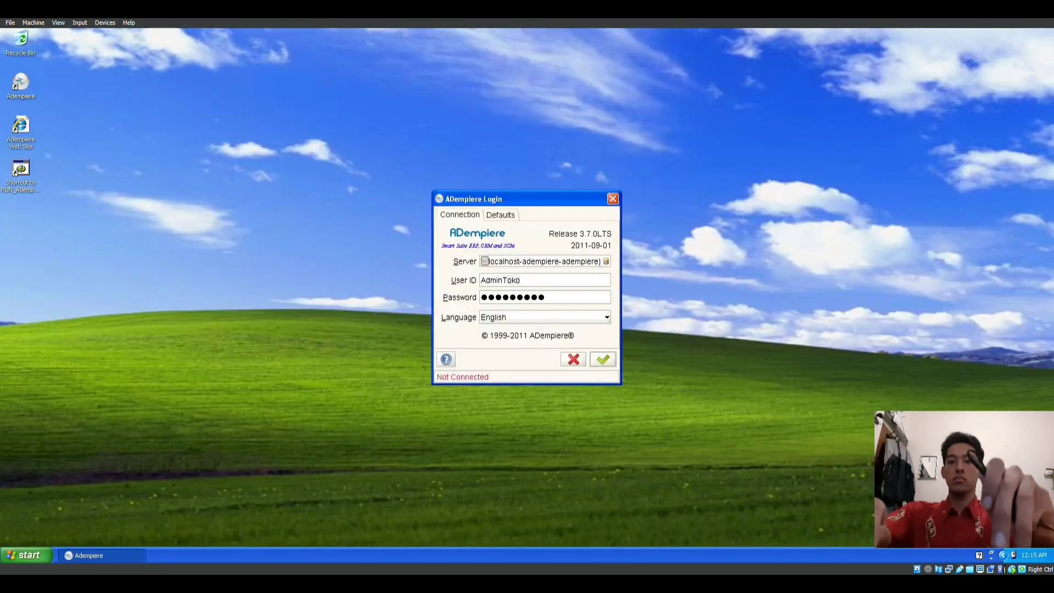
Step: Log in as the warehouse admin, accepting the Pabrik and Gudang Produk defaults
text(Gudsang)
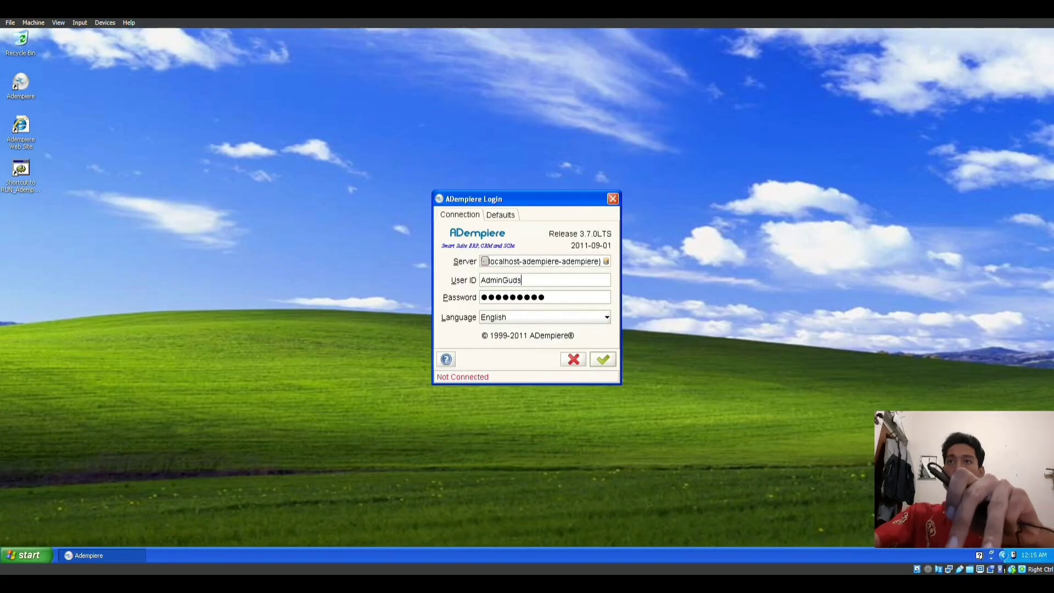
key(BackSpace)
key(BackSpace)
key(BackSpace)
text(ang)
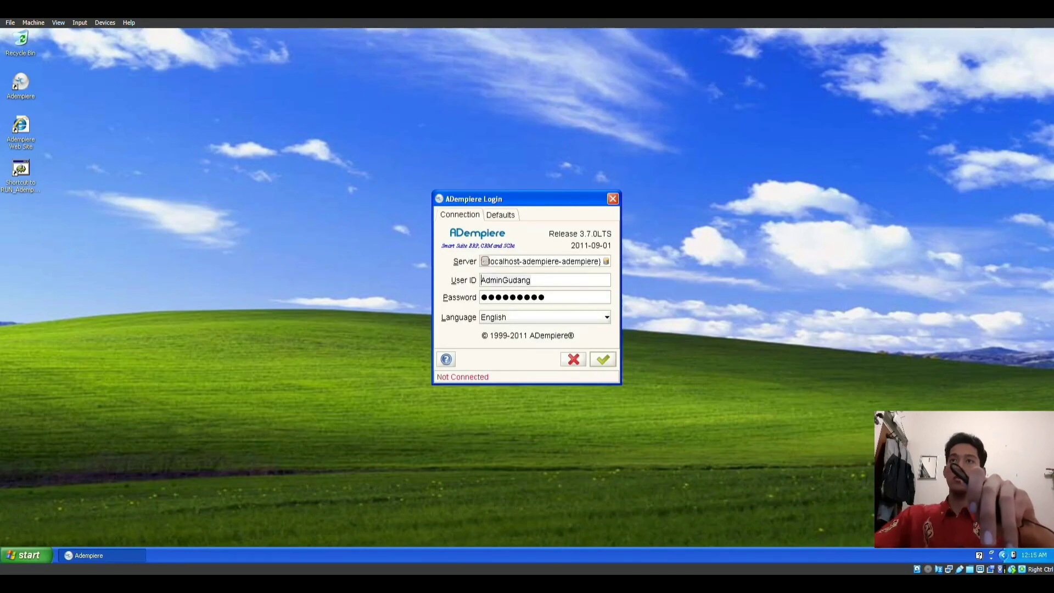
click(545, 297)
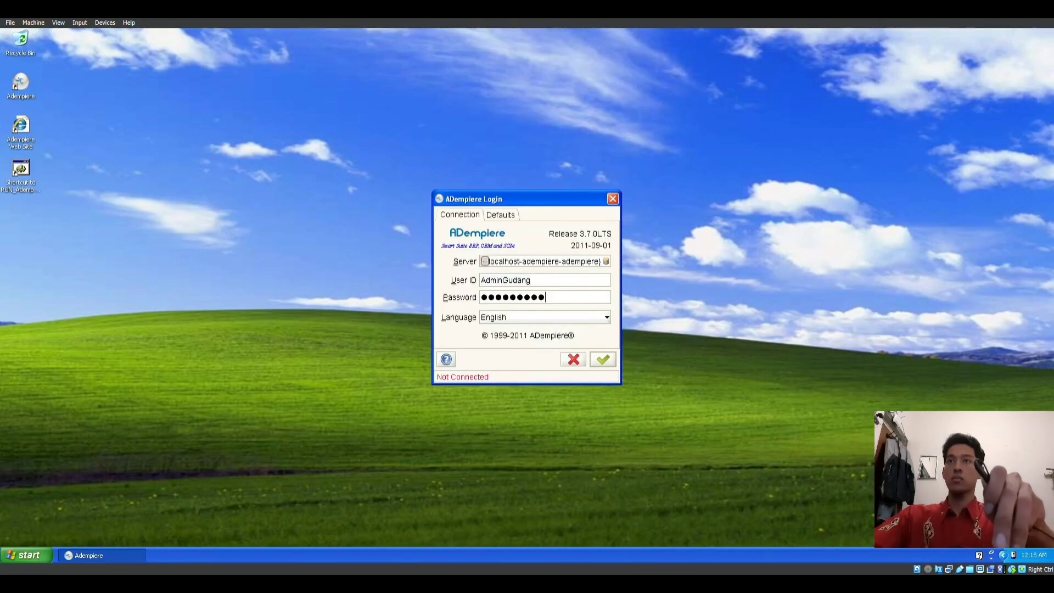
text(••)
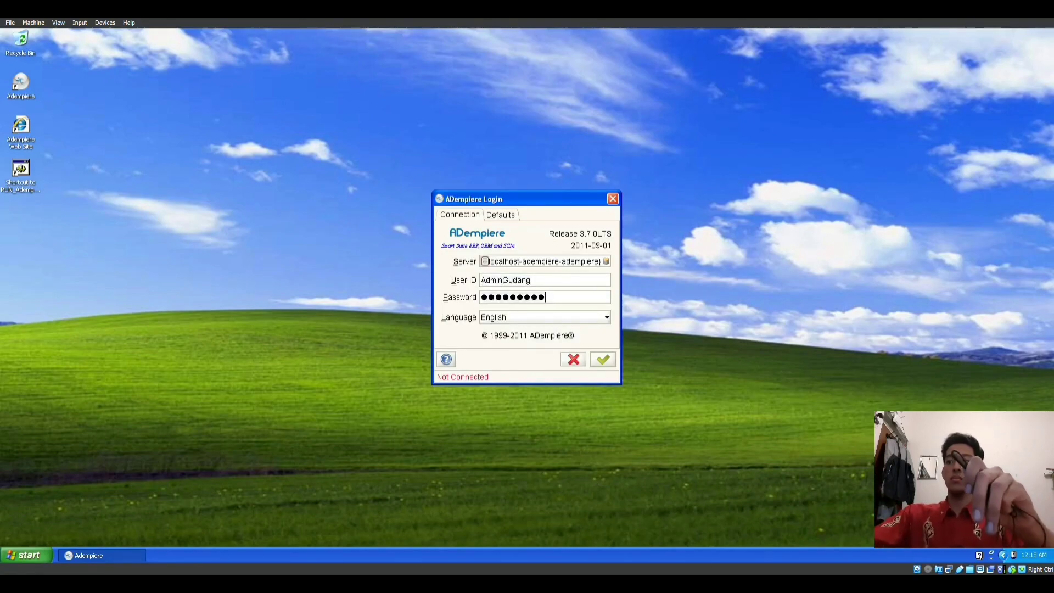
key(Return)
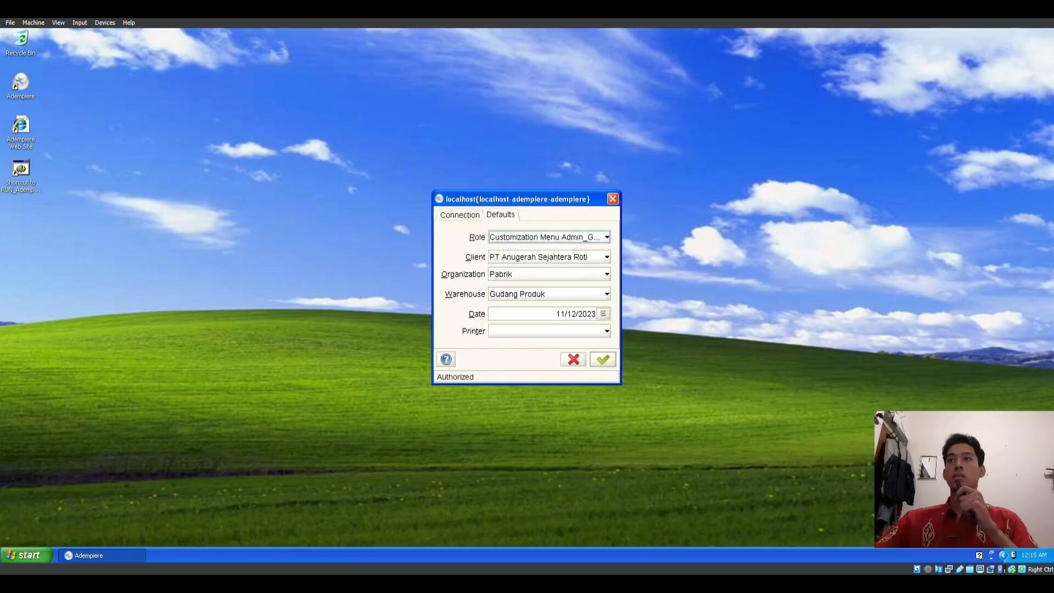
key(Return)
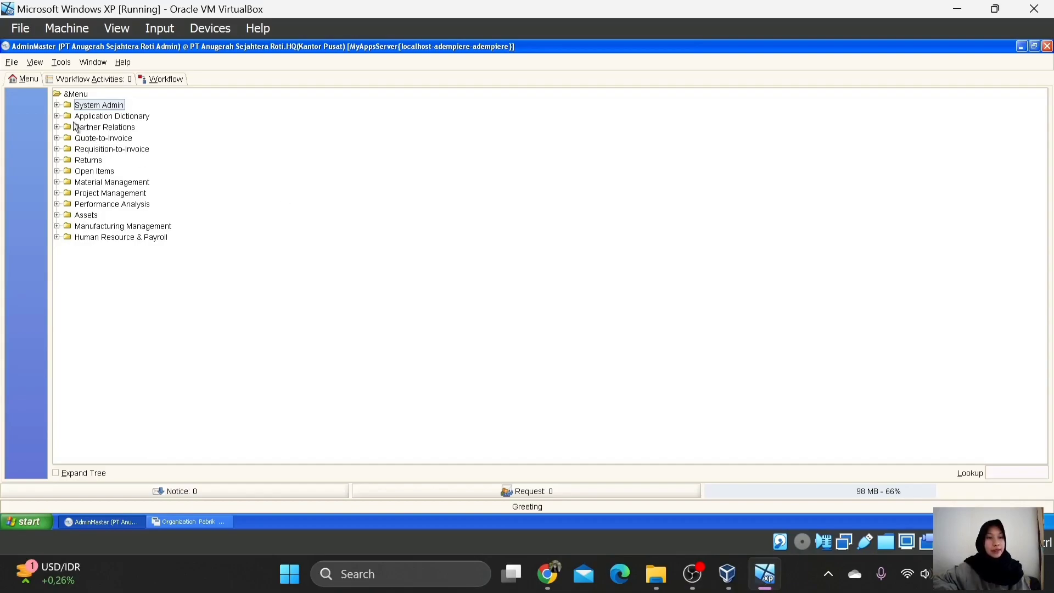
Step: Open the Organization window from System Admin and review HQ (Kantor Pusat)'s address in Organization Info
click(57, 105)
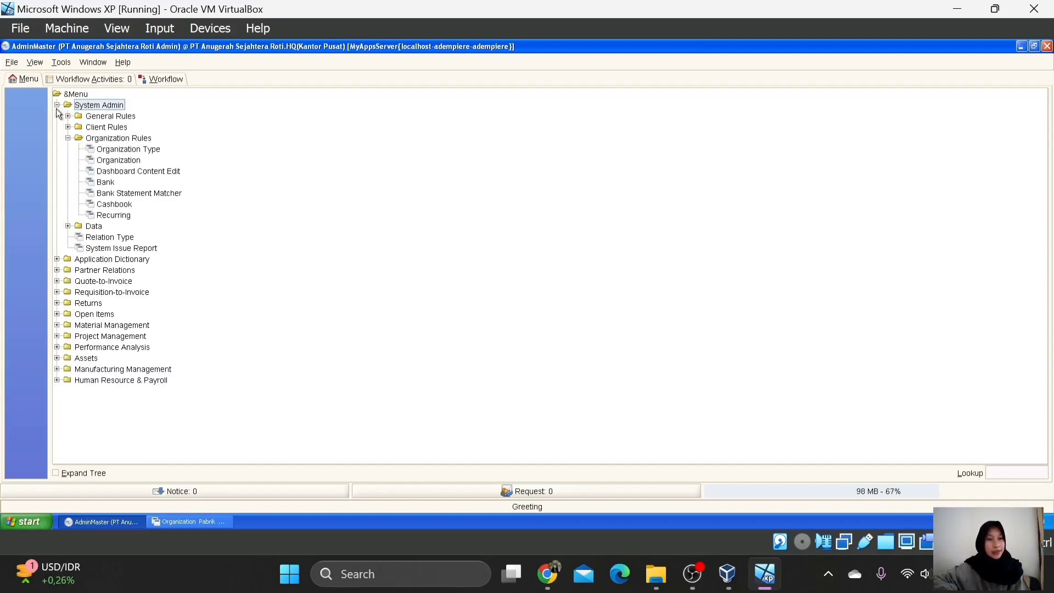
click(131, 160)
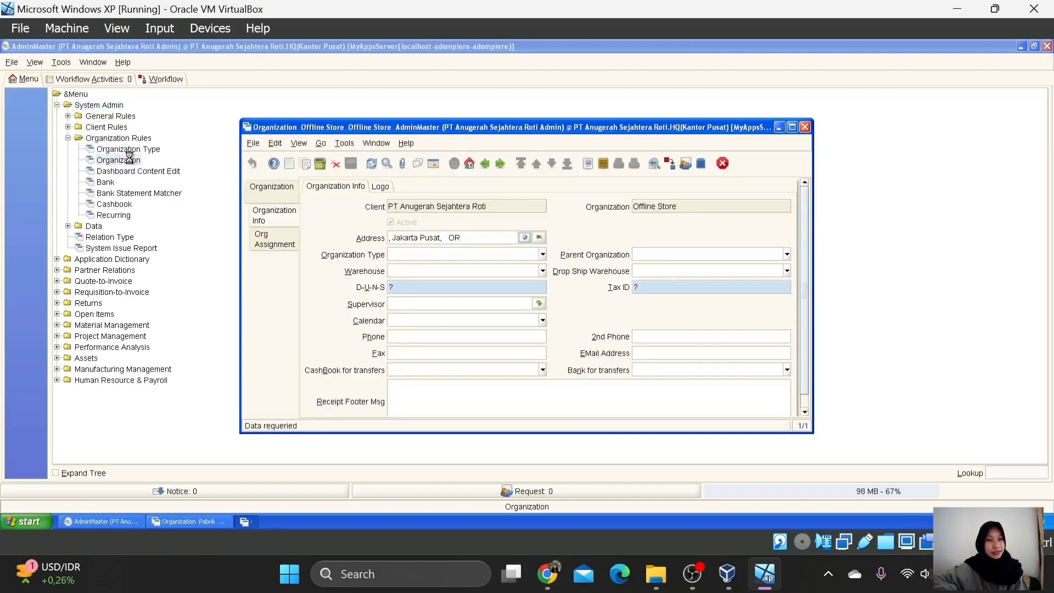
click(273, 186)
click(322, 186)
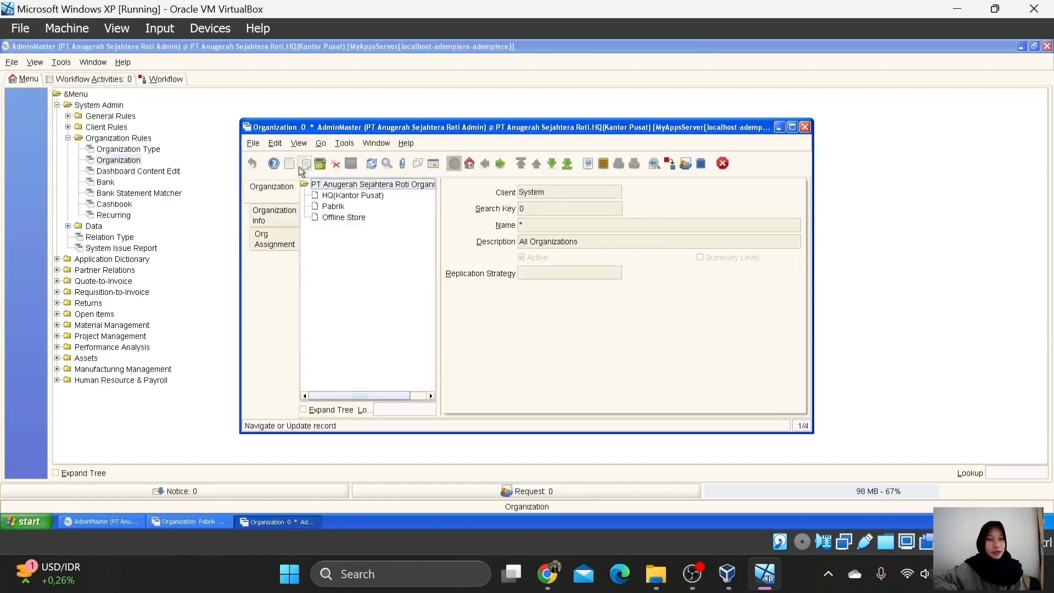
click(352, 195)
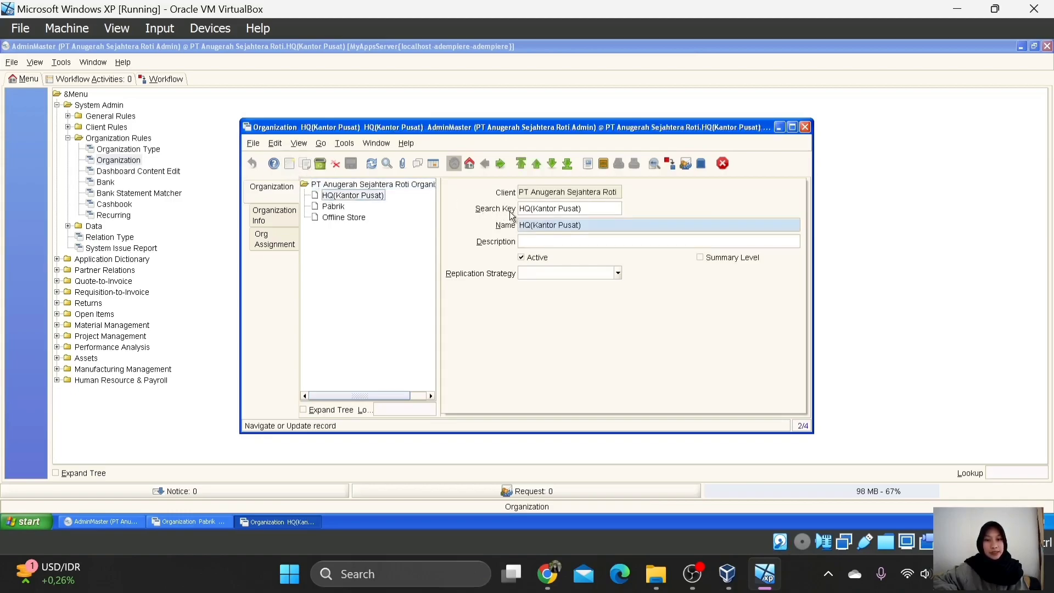
click(277, 219)
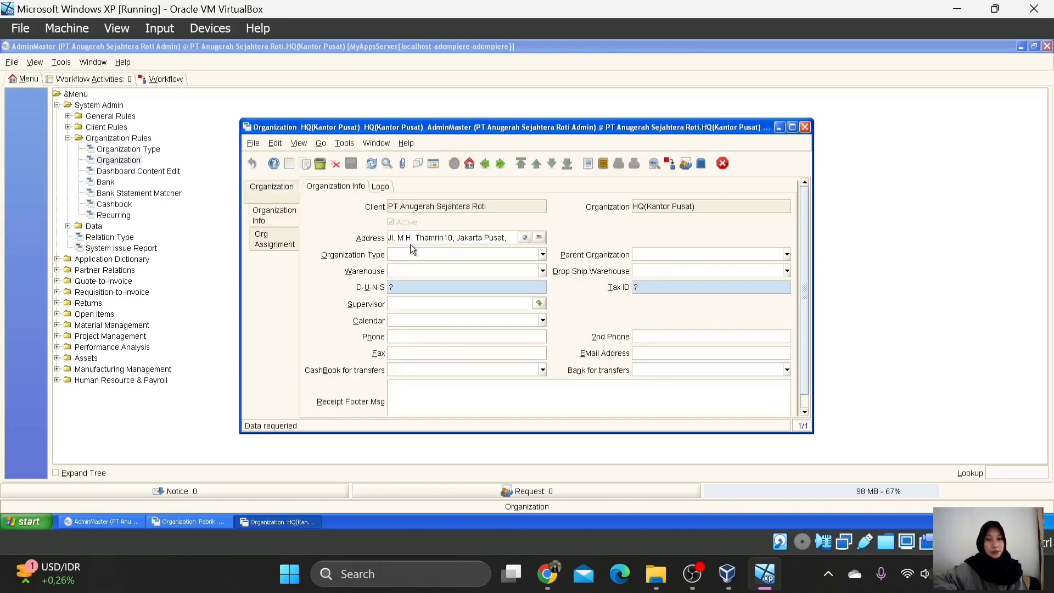
click(538, 237)
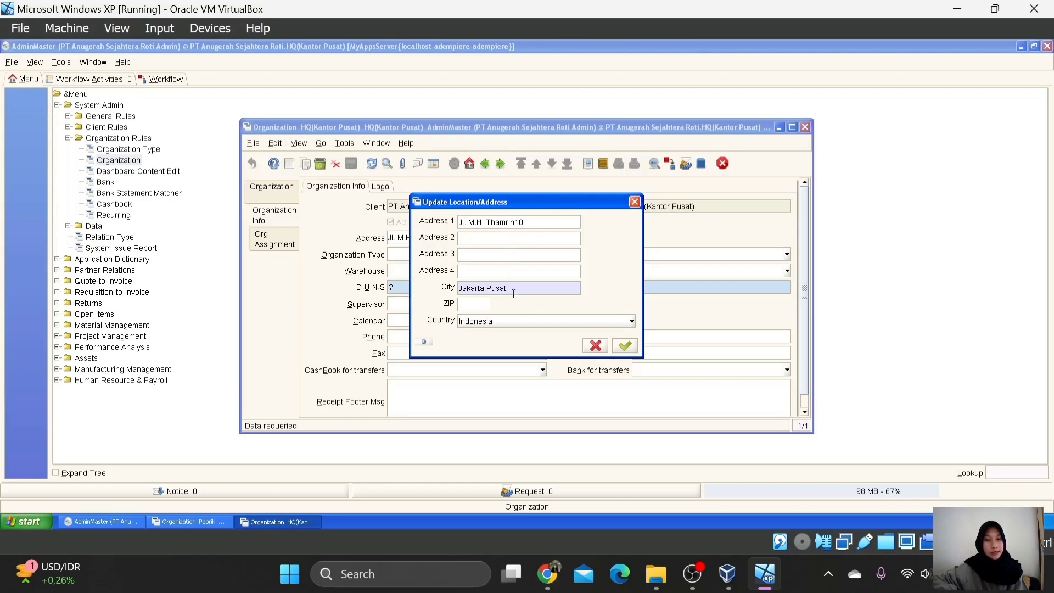
click(626, 345)
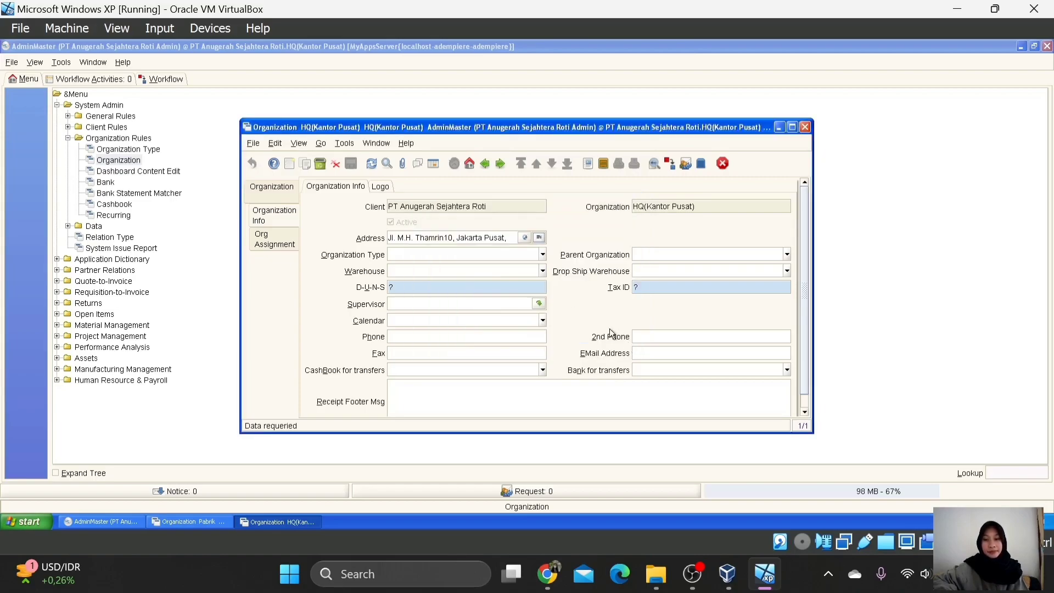
click(272, 192)
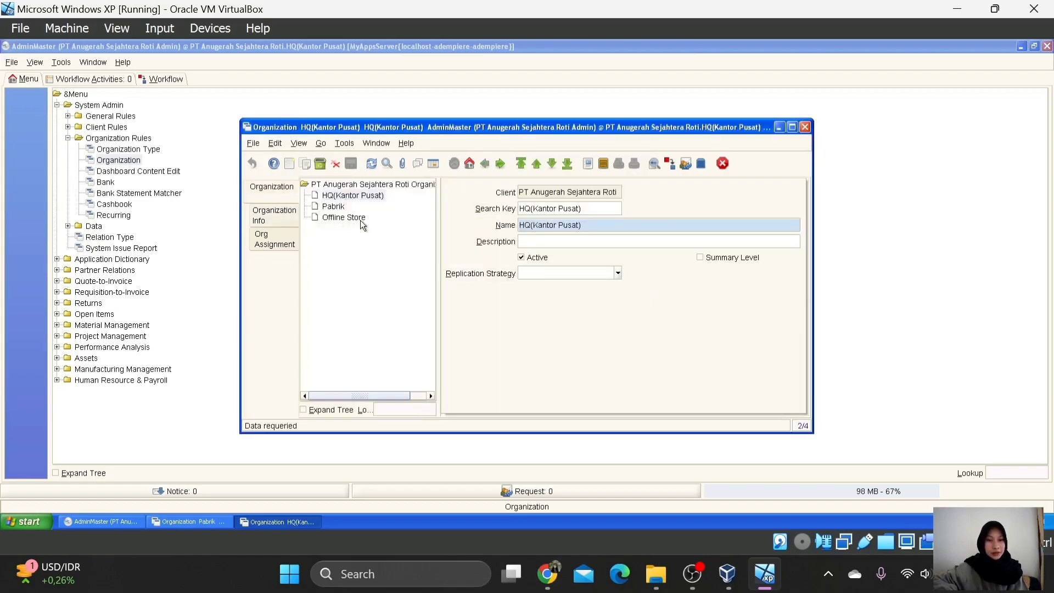
Step: Review the Pabrik organization's Cikarang Timur address in its Organization Info
click(340, 206)
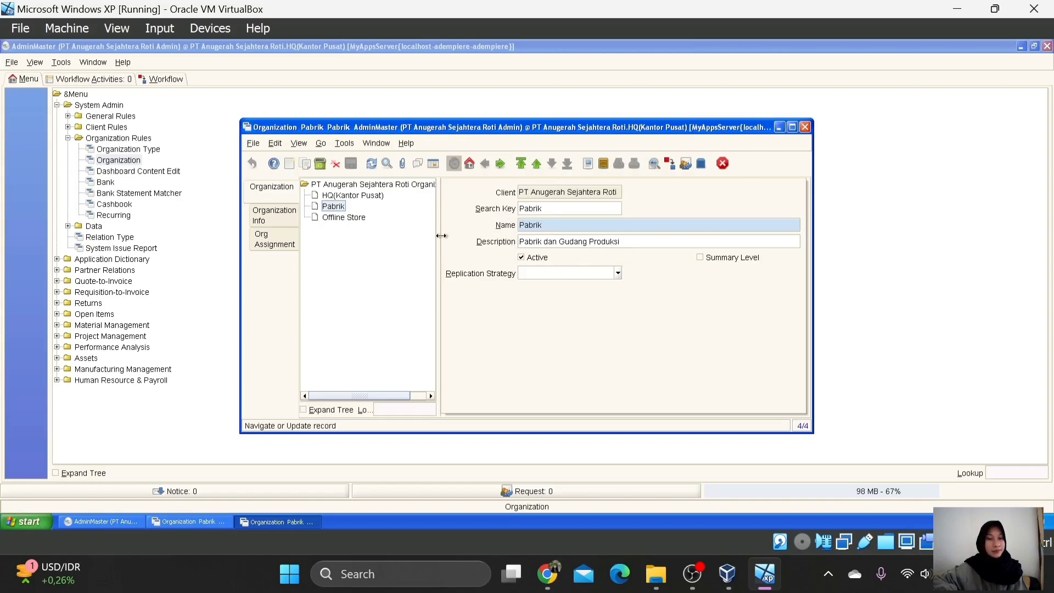
click(281, 219)
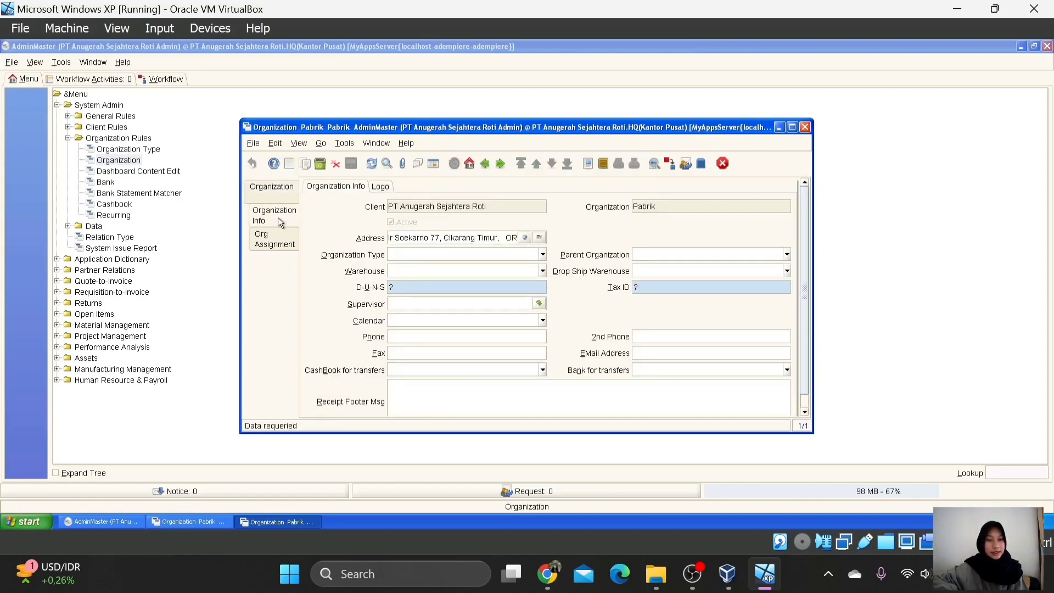
click(538, 238)
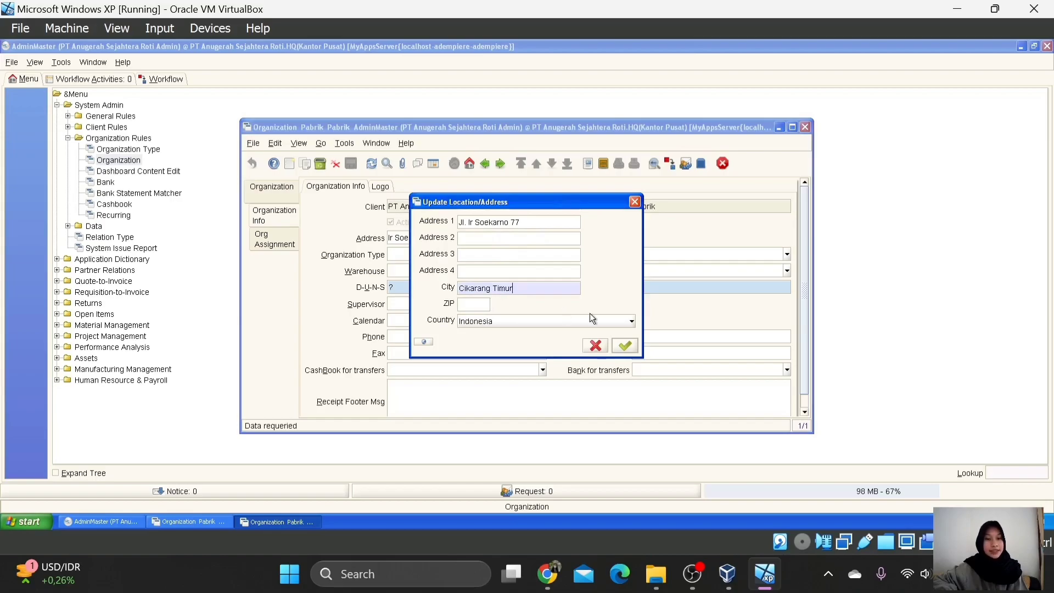
click(625, 345)
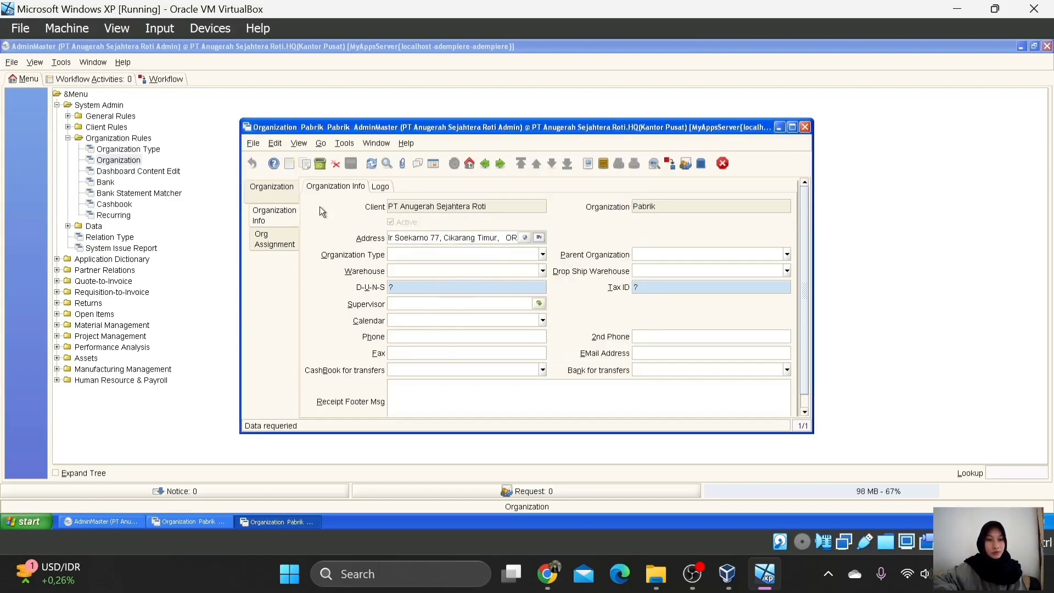
click(281, 191)
Step: Check Offline Store's Jakarta Pusat, Indonesia address, then close the Organization window
click(353, 221)
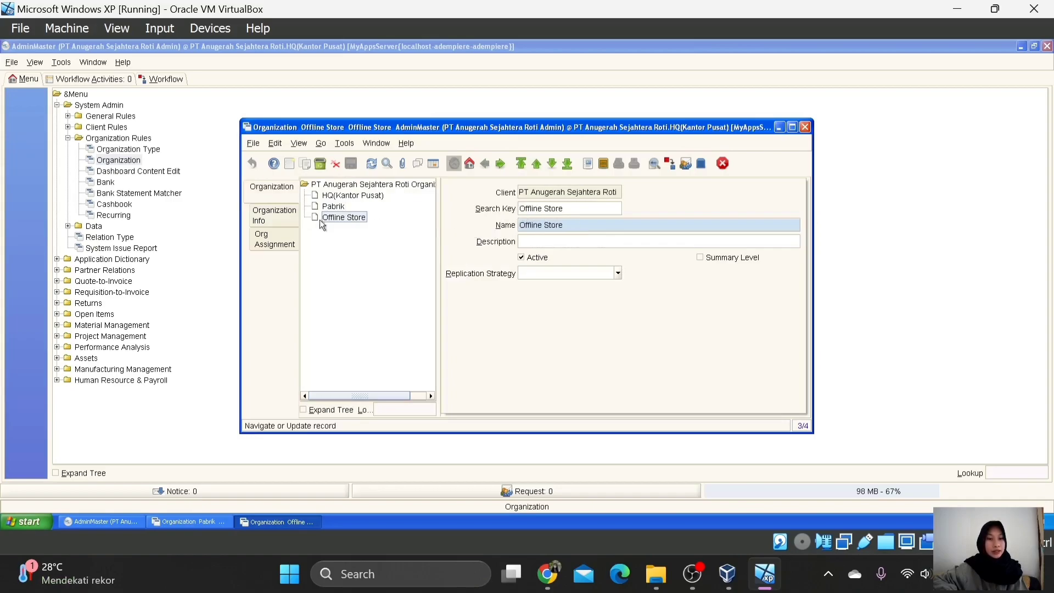
click(281, 219)
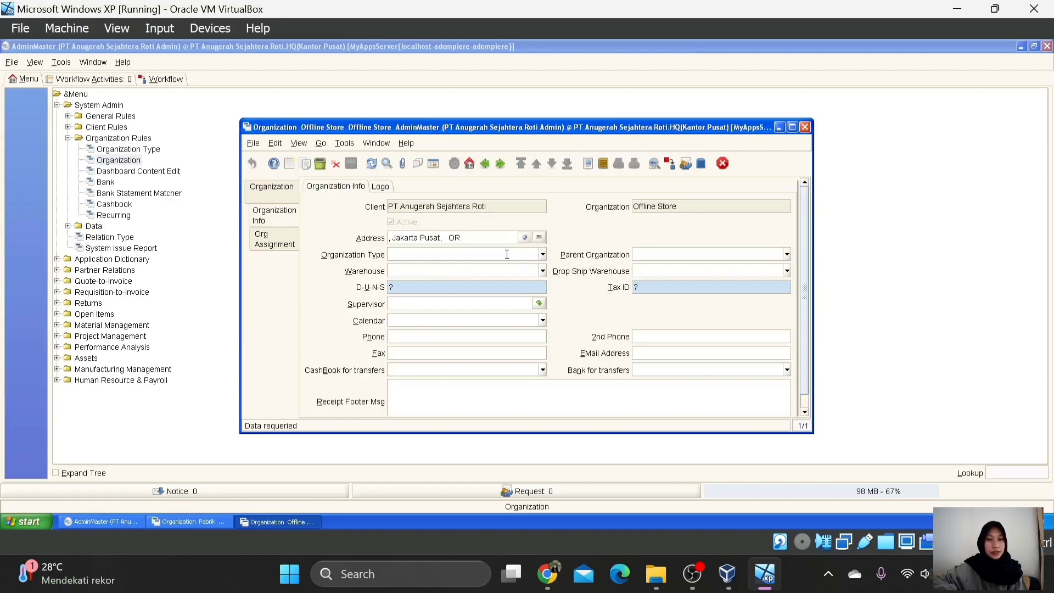
click(538, 237)
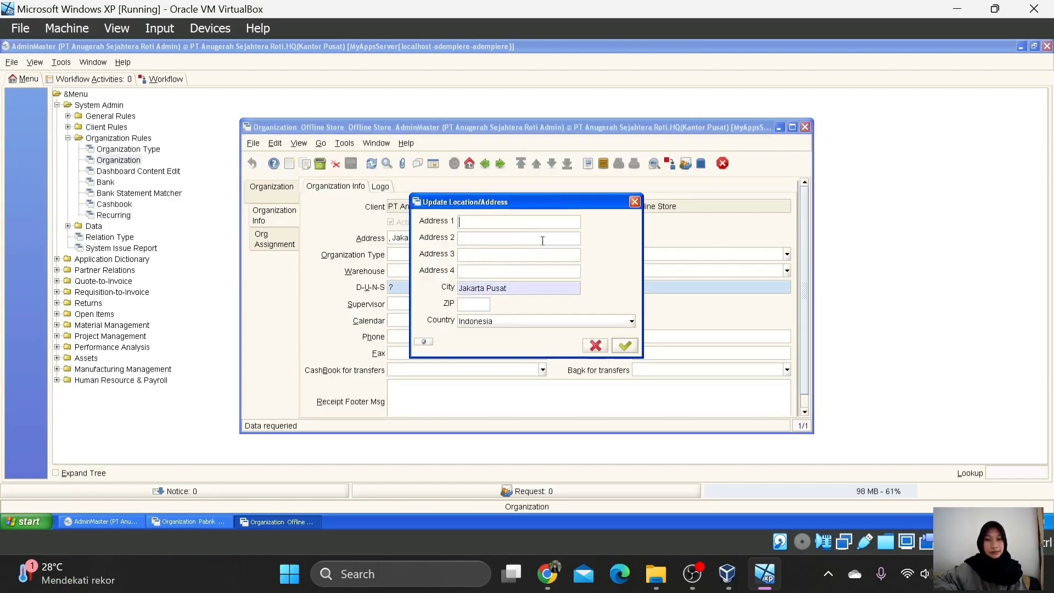
click(622, 348)
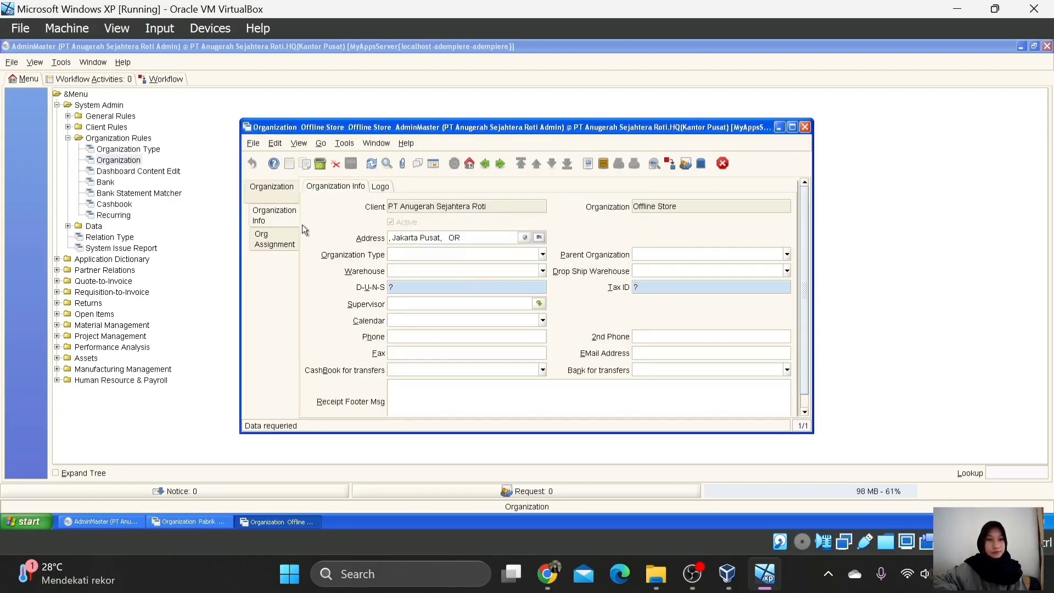
click(277, 197)
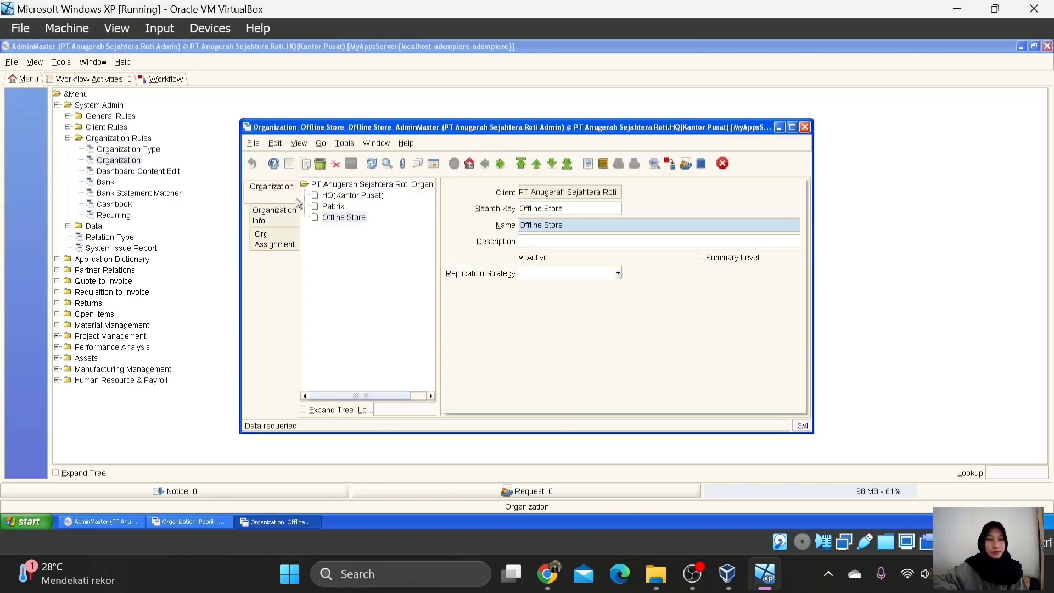
click(722, 164)
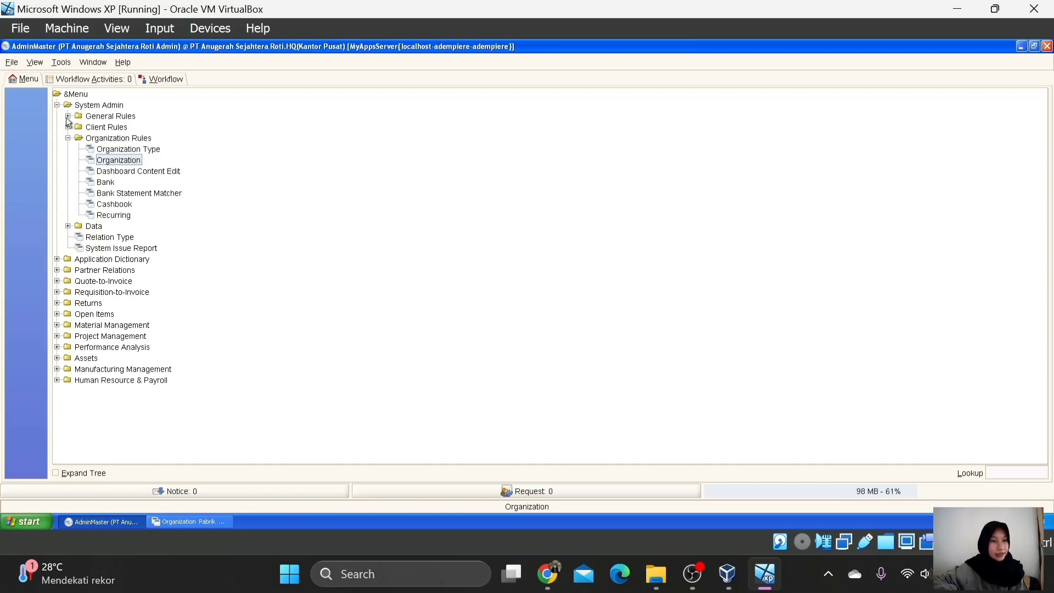
Step: Collapse System Admin and open Material Management's Warehouse & Locators for Gudang Produk
click(57, 104)
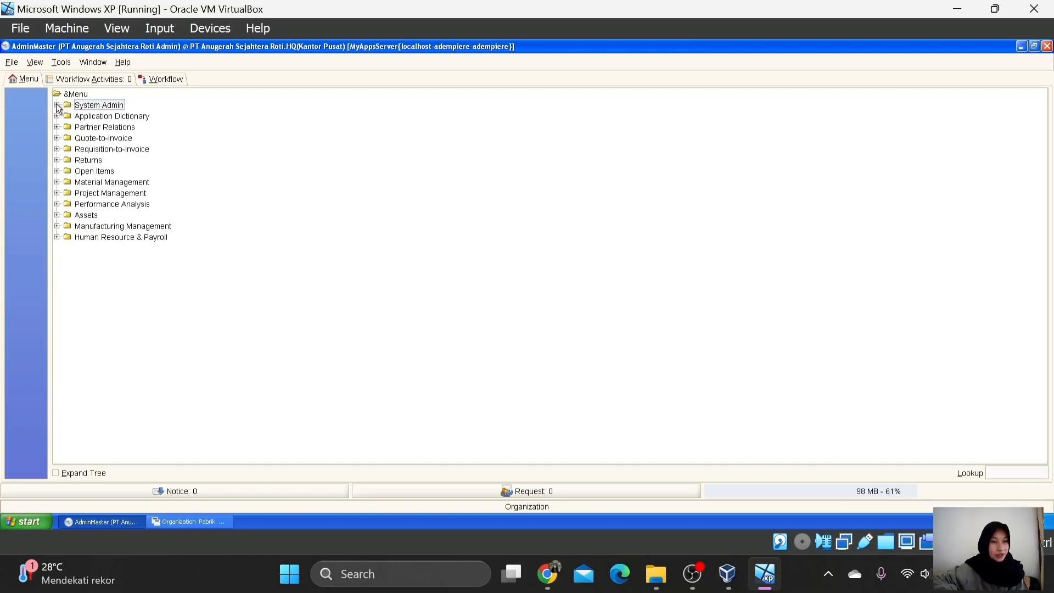
click(56, 182)
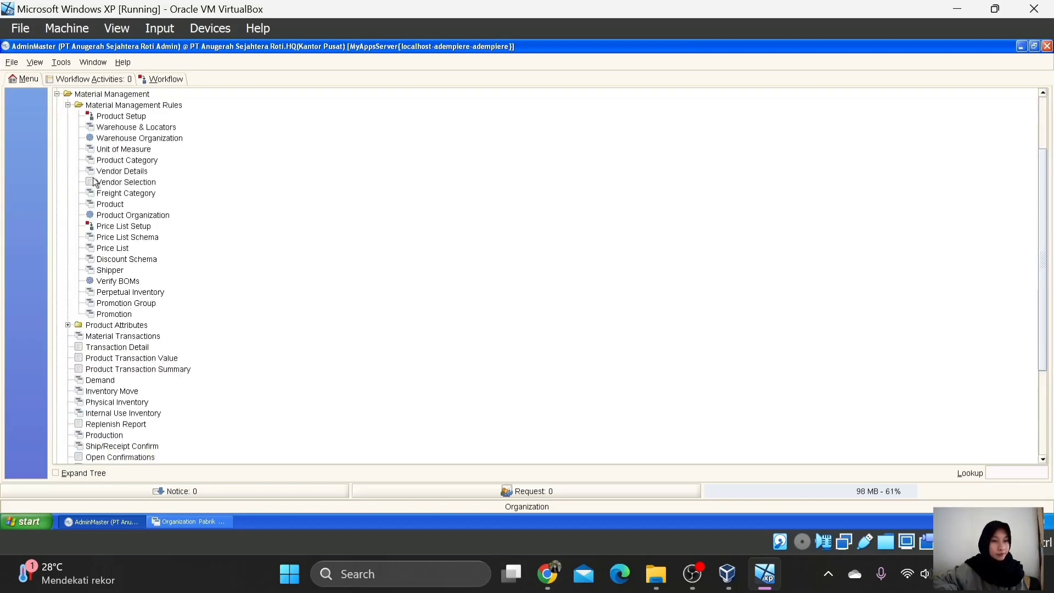
click(146, 128)
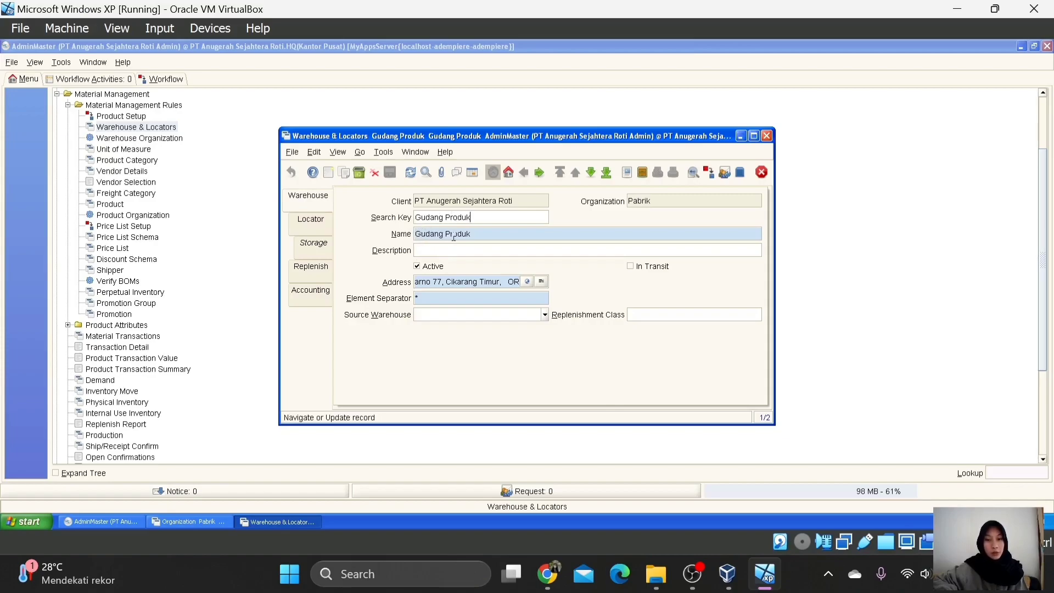
Step: Review Gudang Produk's Cikarang Timur address and locator, list all warehouses, then close the window
click(541, 282)
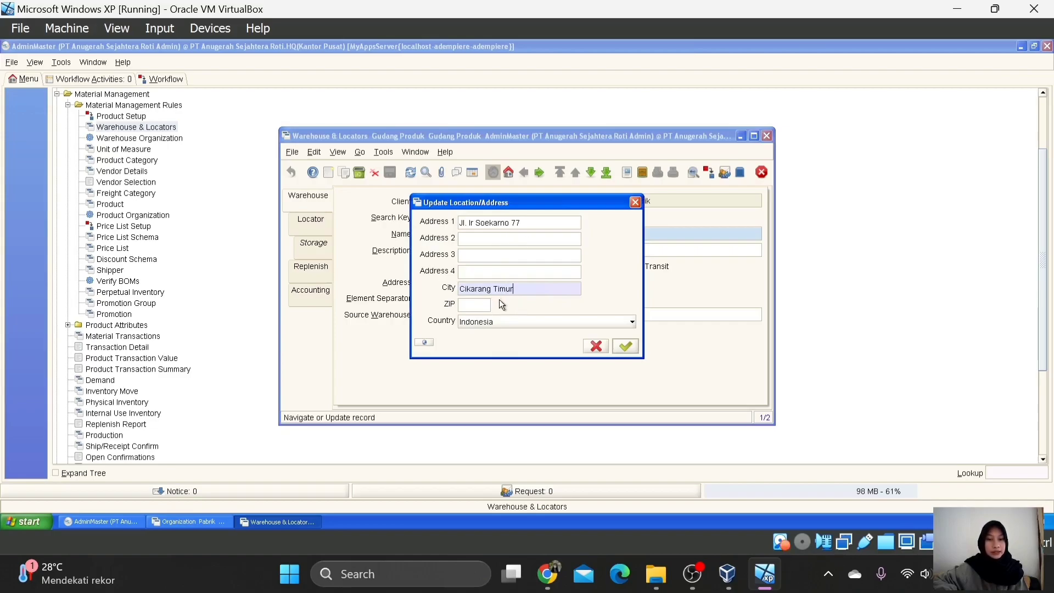
click(634, 346)
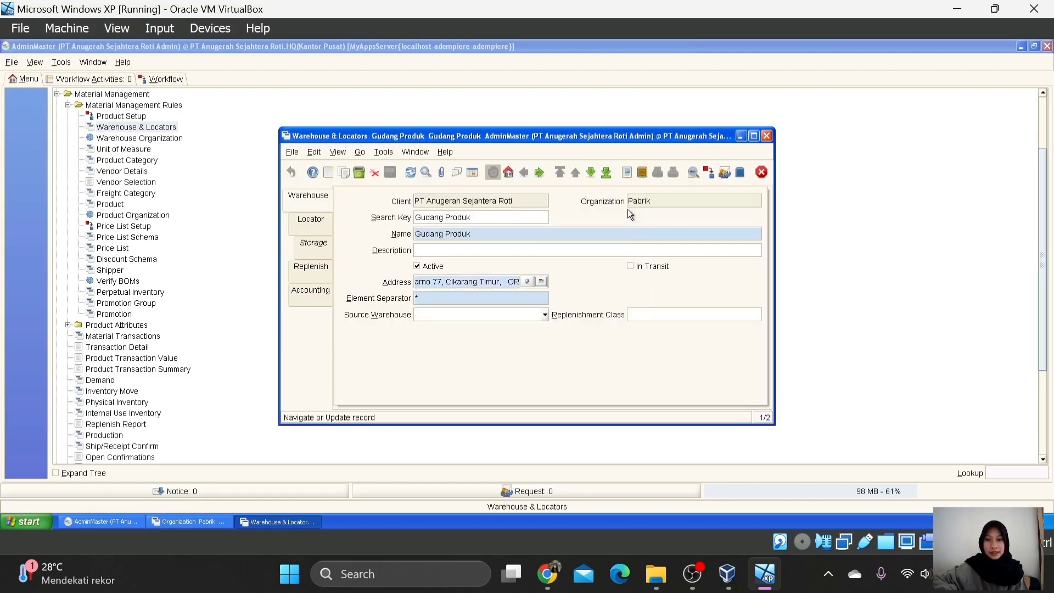
click(318, 222)
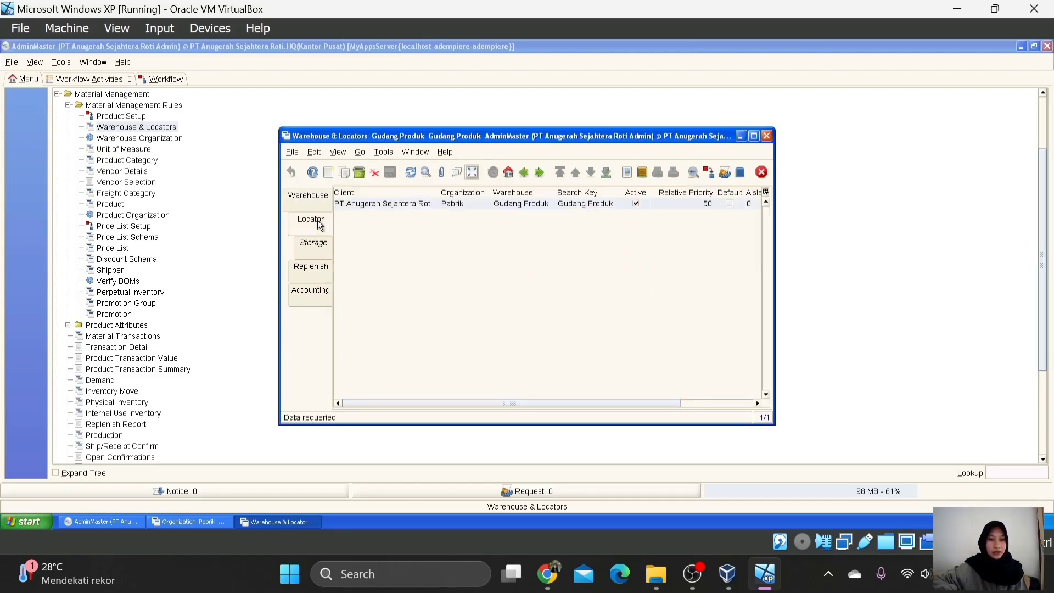
click(473, 173)
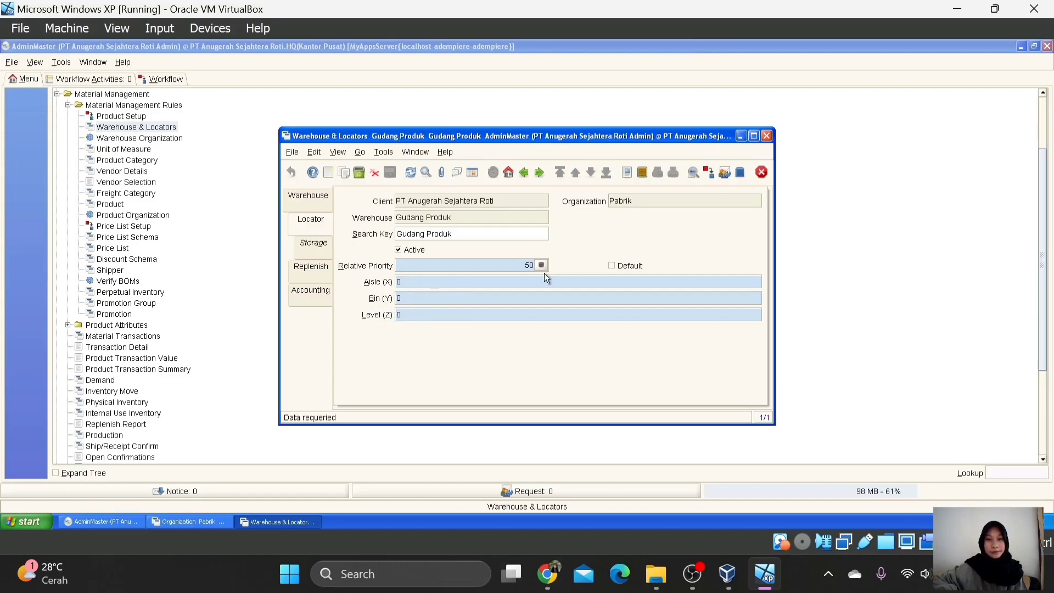
click(315, 203)
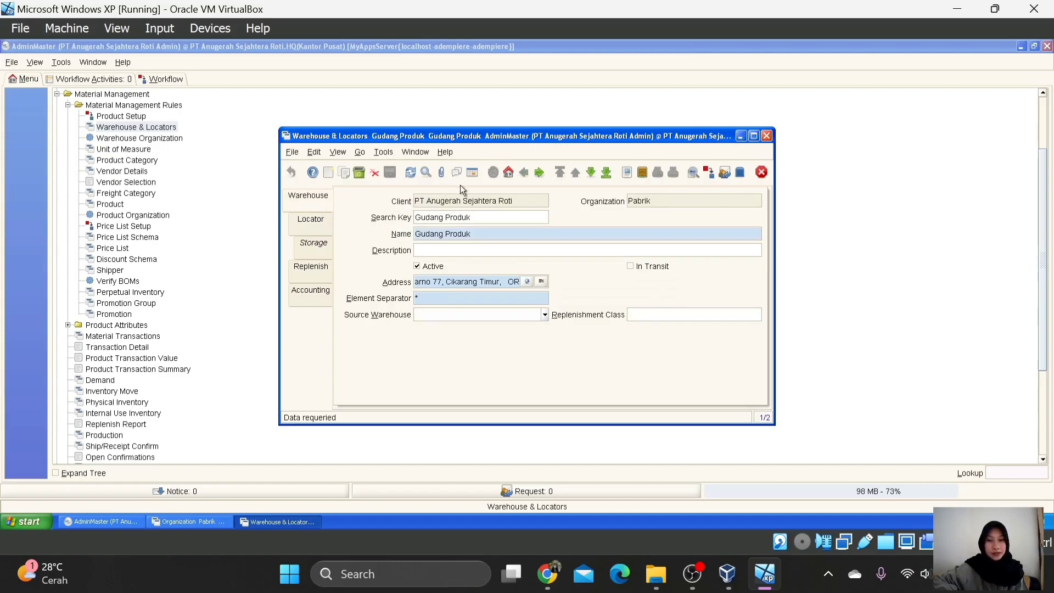
click(470, 175)
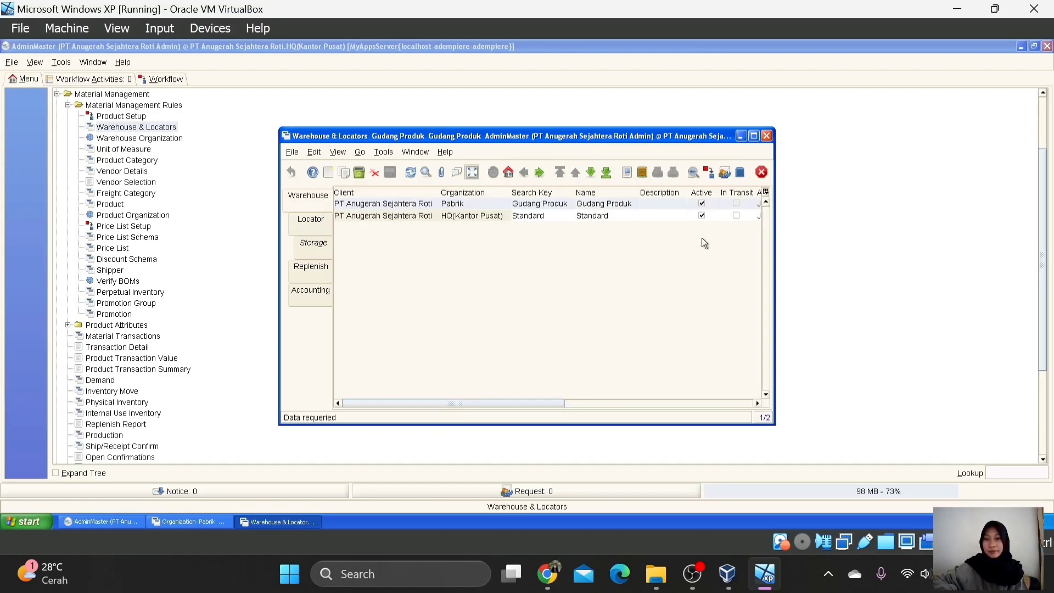
click(762, 173)
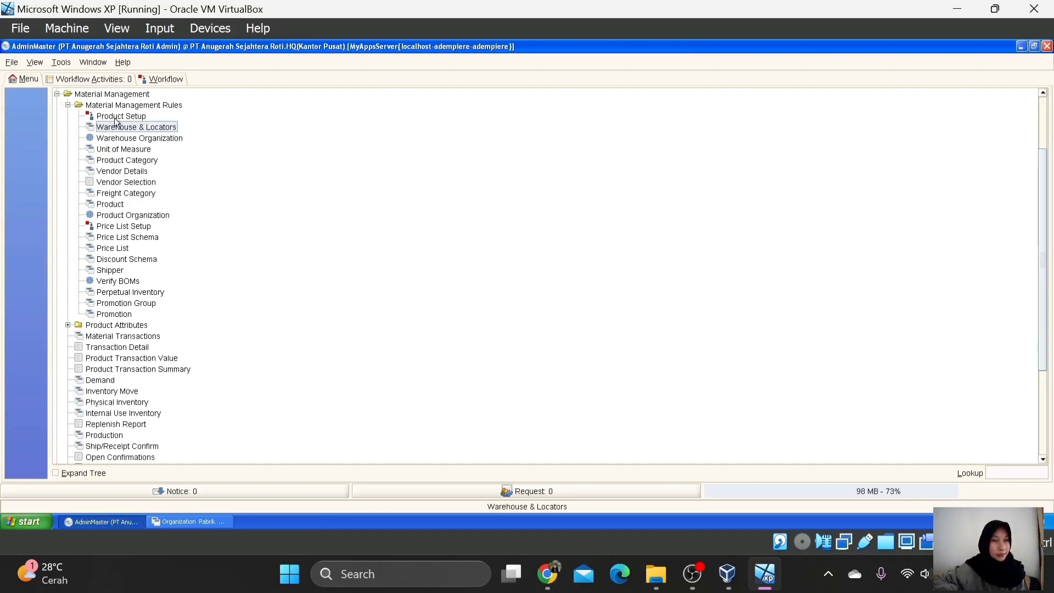
Step: Open Unit of Measure and confirm the Ton unit has UOM type Weigth
click(128, 150)
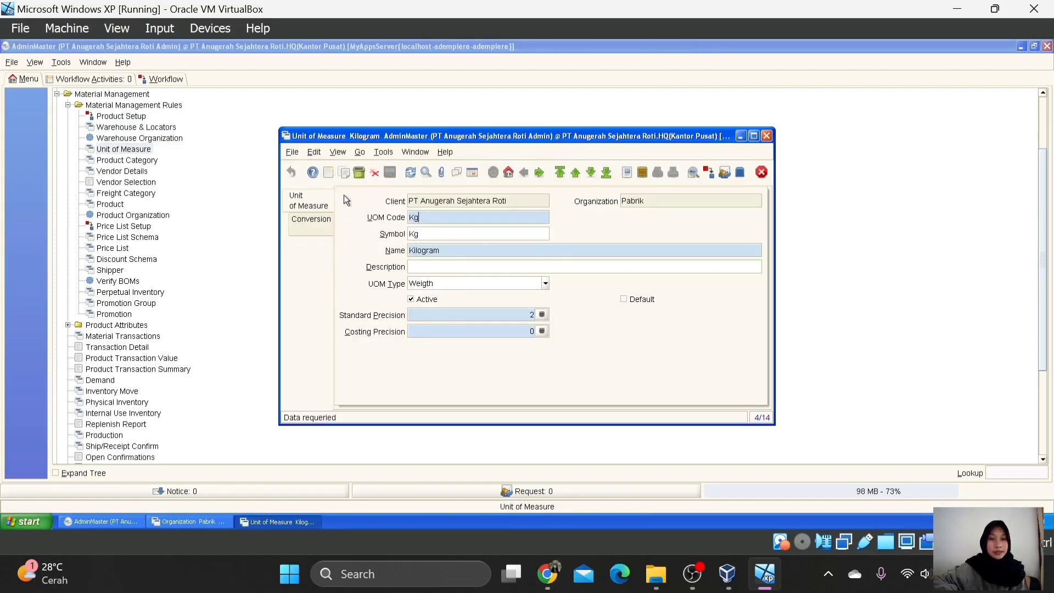
click(473, 176)
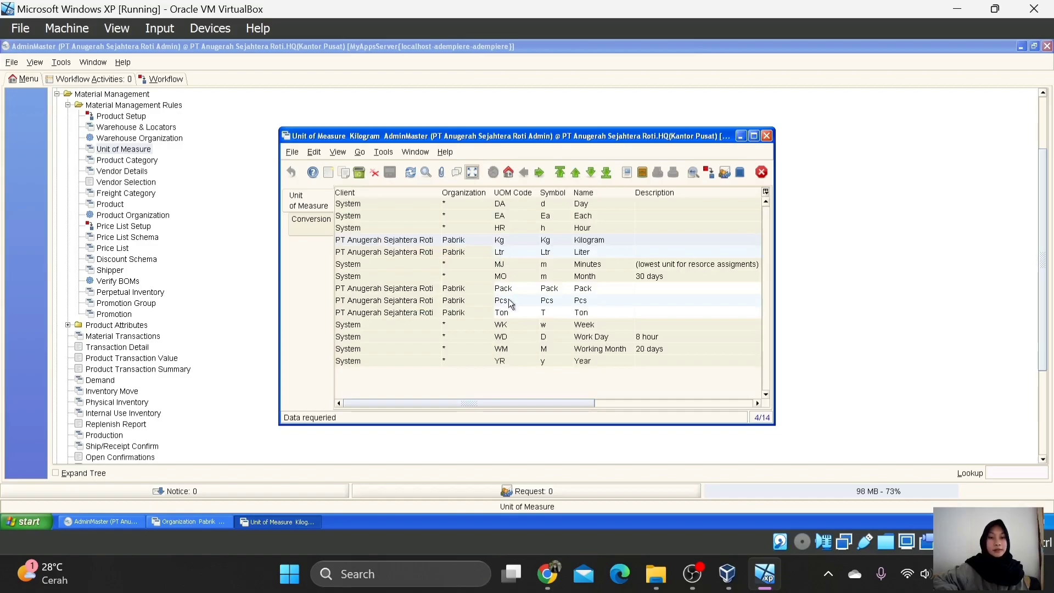
click(509, 312)
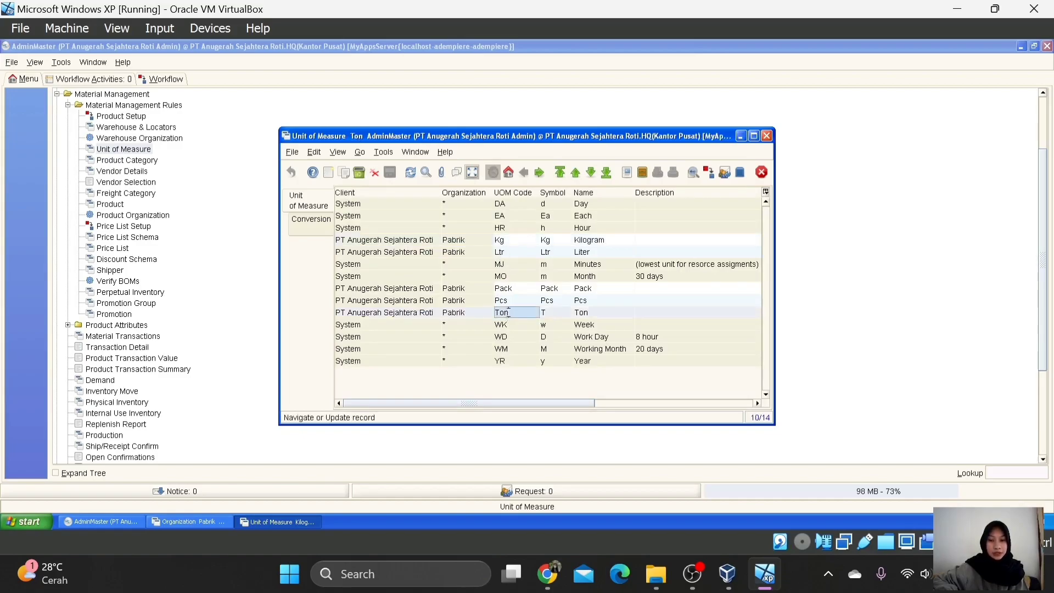
click(472, 173)
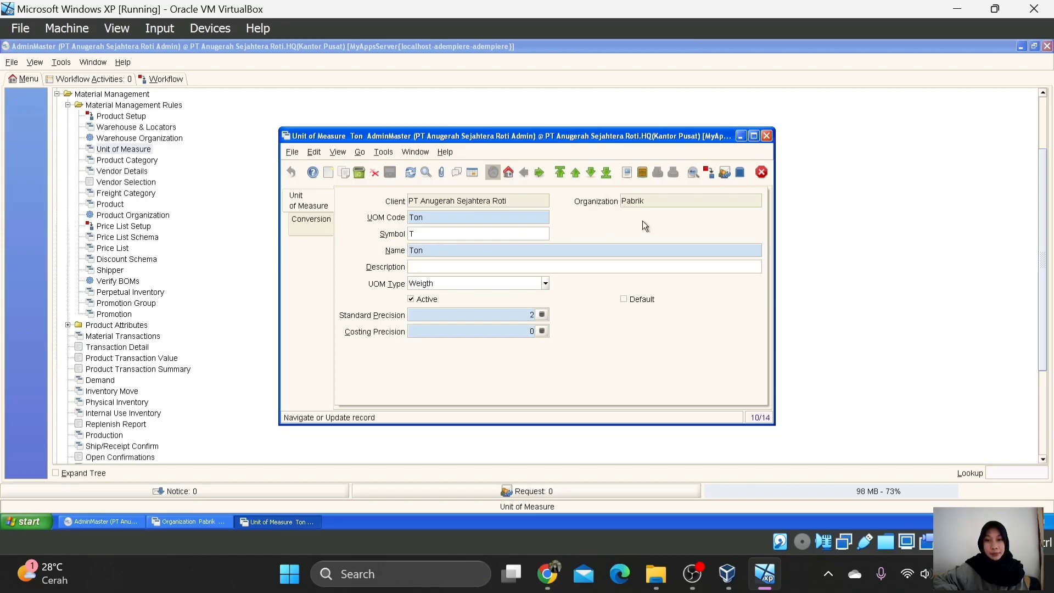
click(546, 285)
click(443, 376)
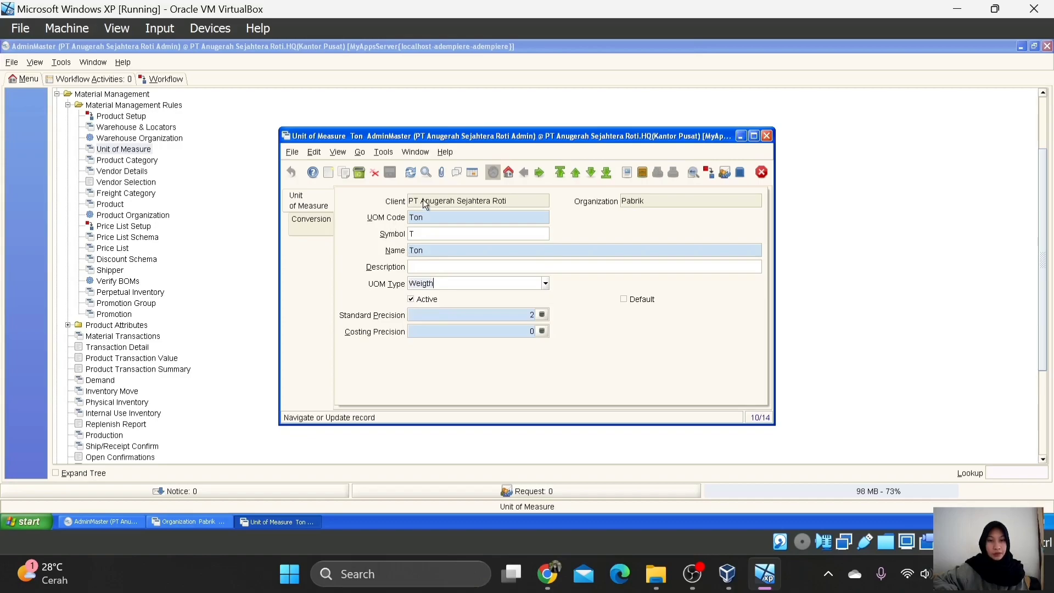
click(472, 173)
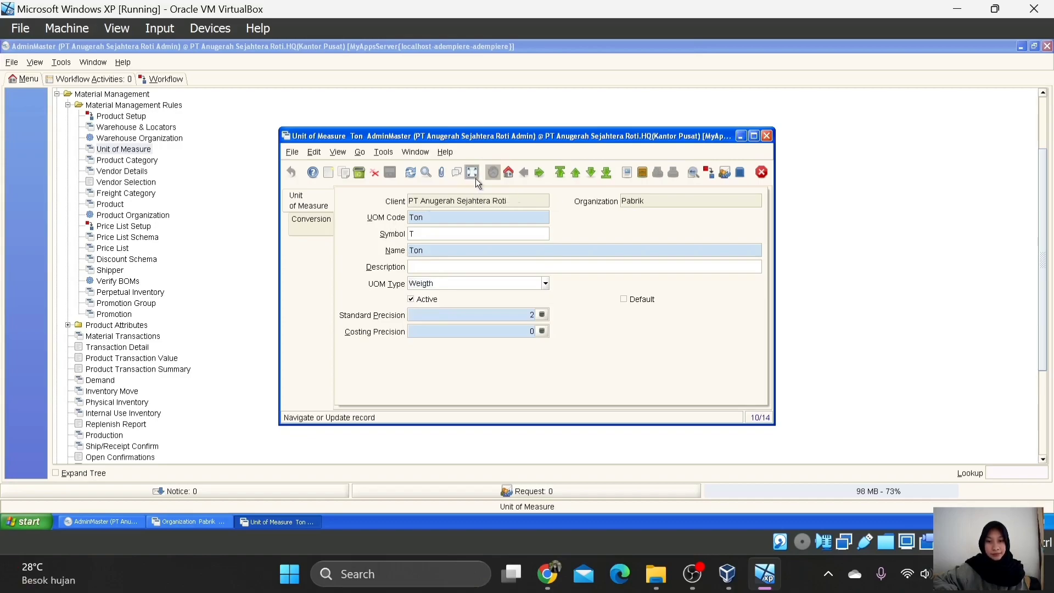
Step: Confirm the Pcs unit has UOM type Other
click(508, 300)
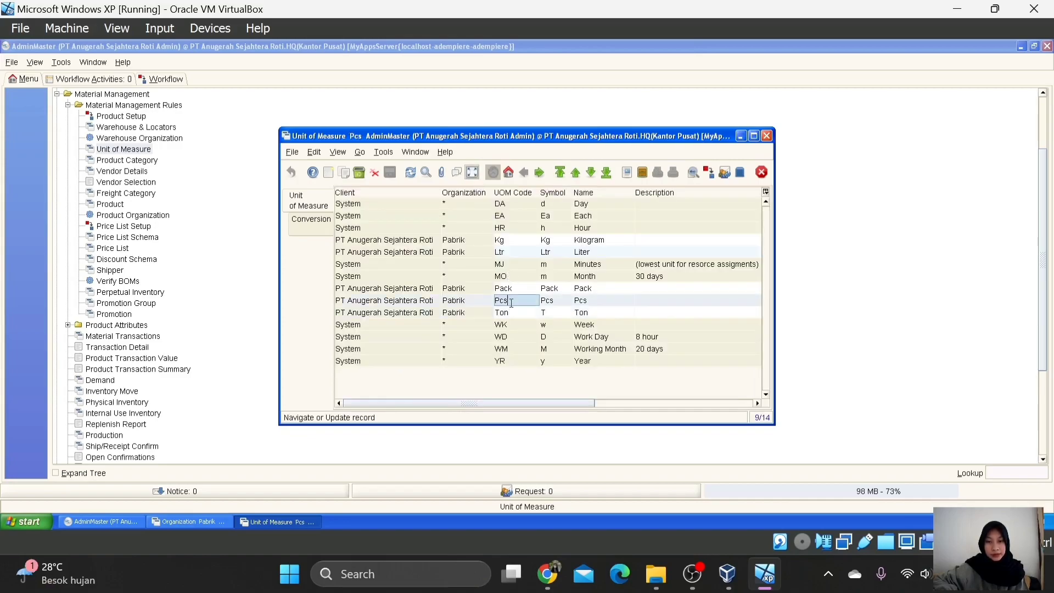
click(472, 173)
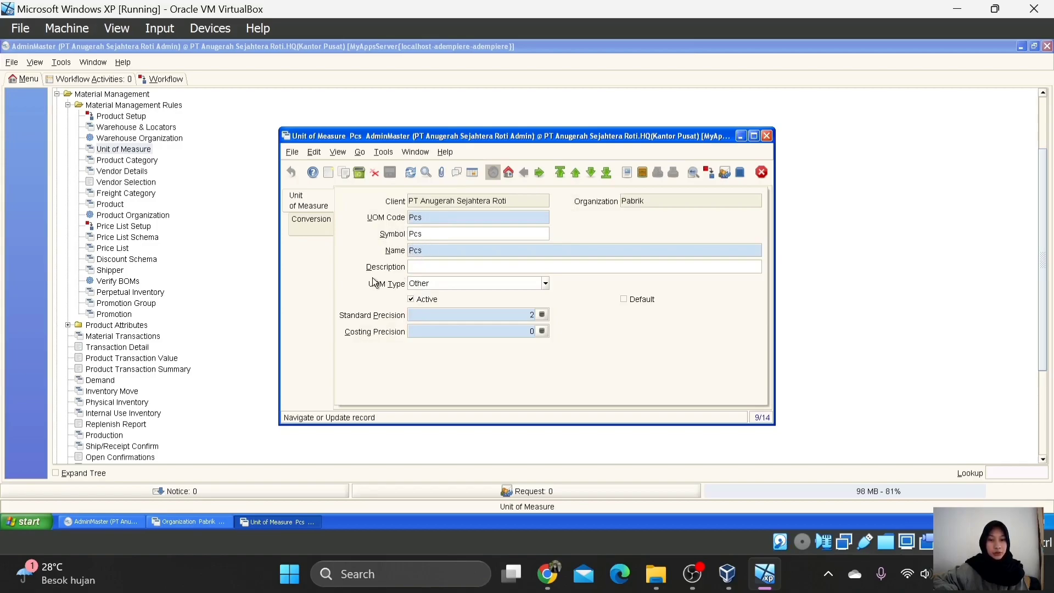
click(545, 283)
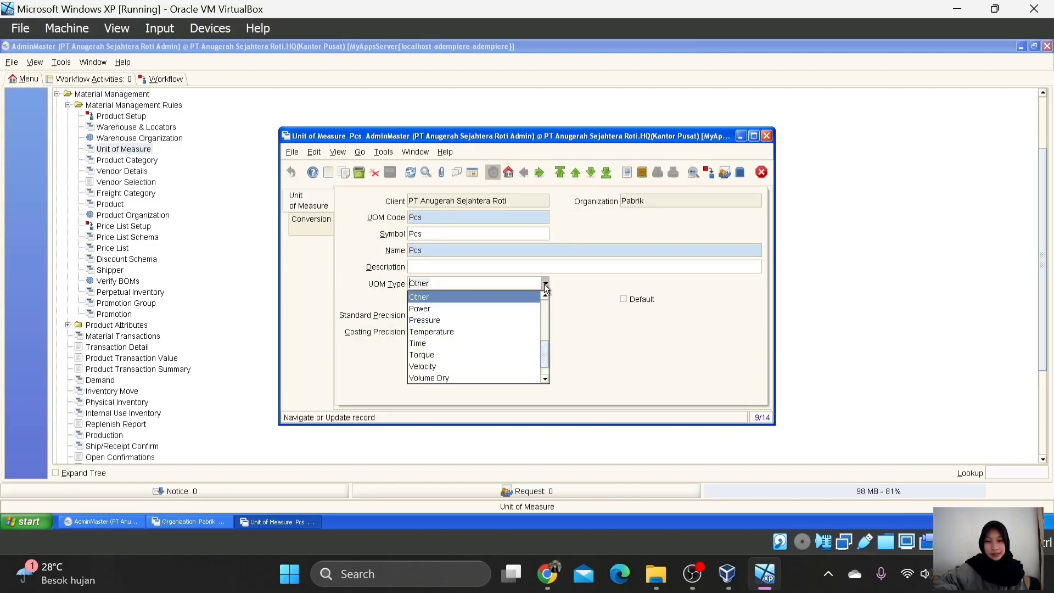
click(522, 299)
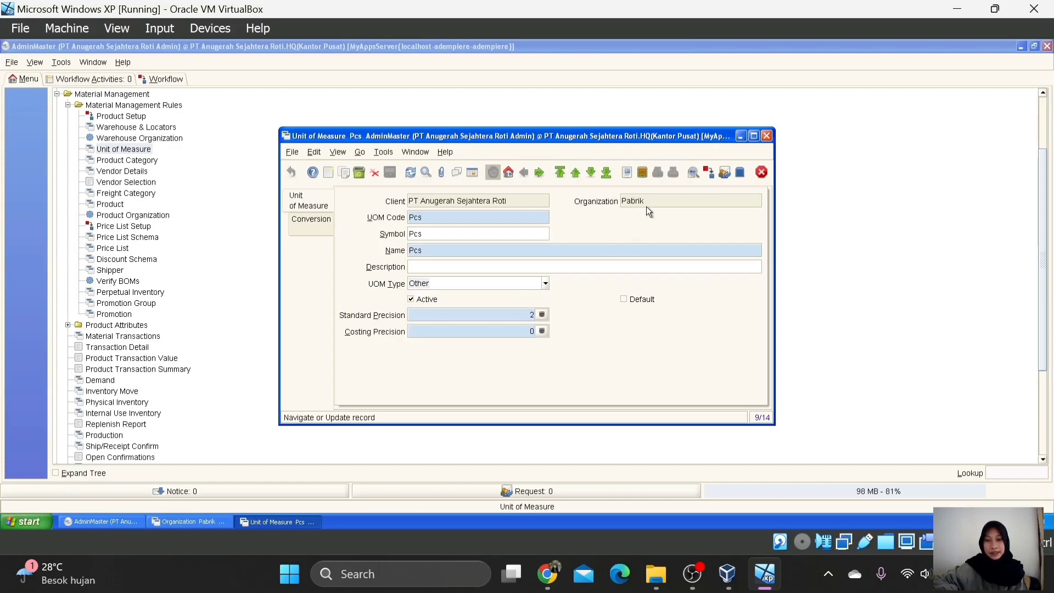
click(473, 172)
Step: Confirm the Pack unit keeps UOM type Other
click(525, 291)
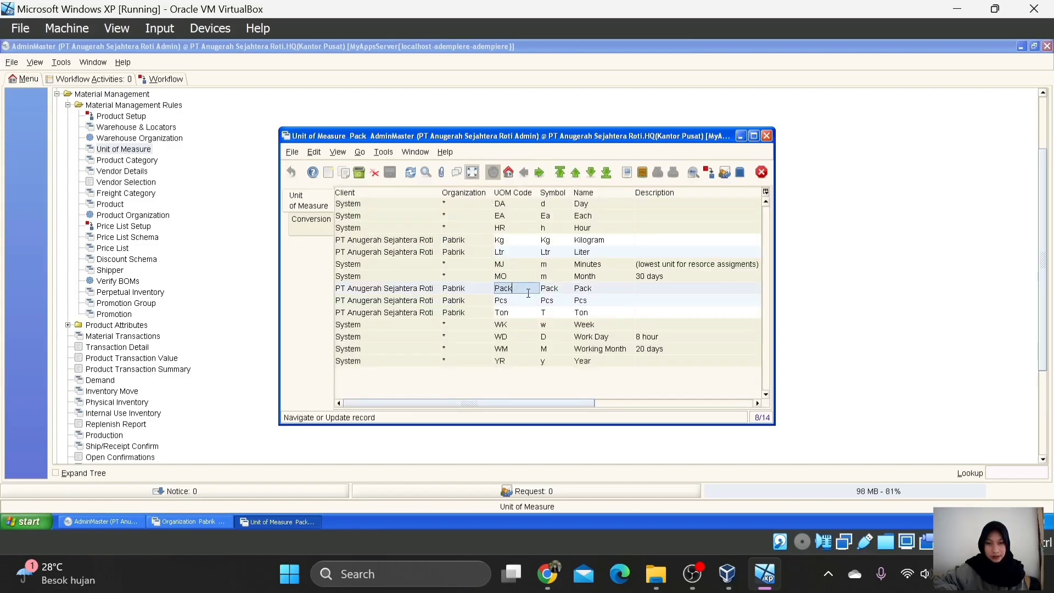
click(473, 172)
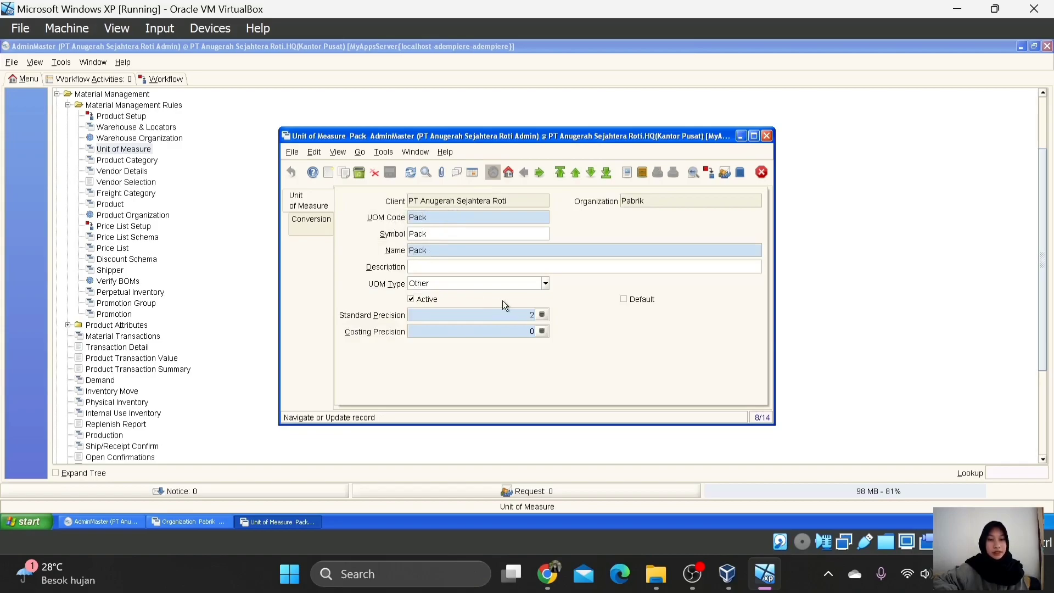
click(545, 284)
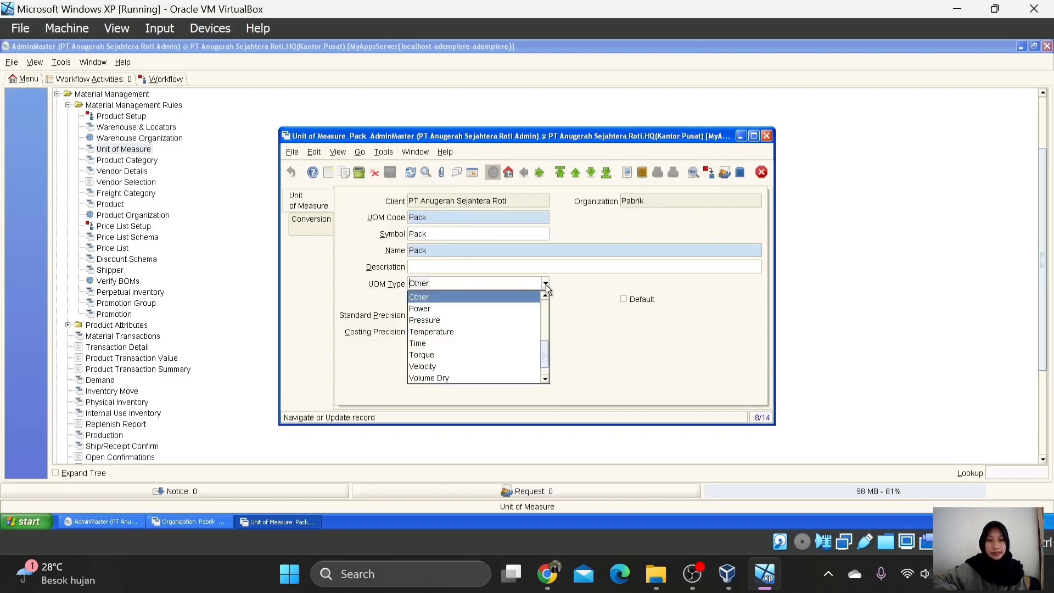
click(538, 297)
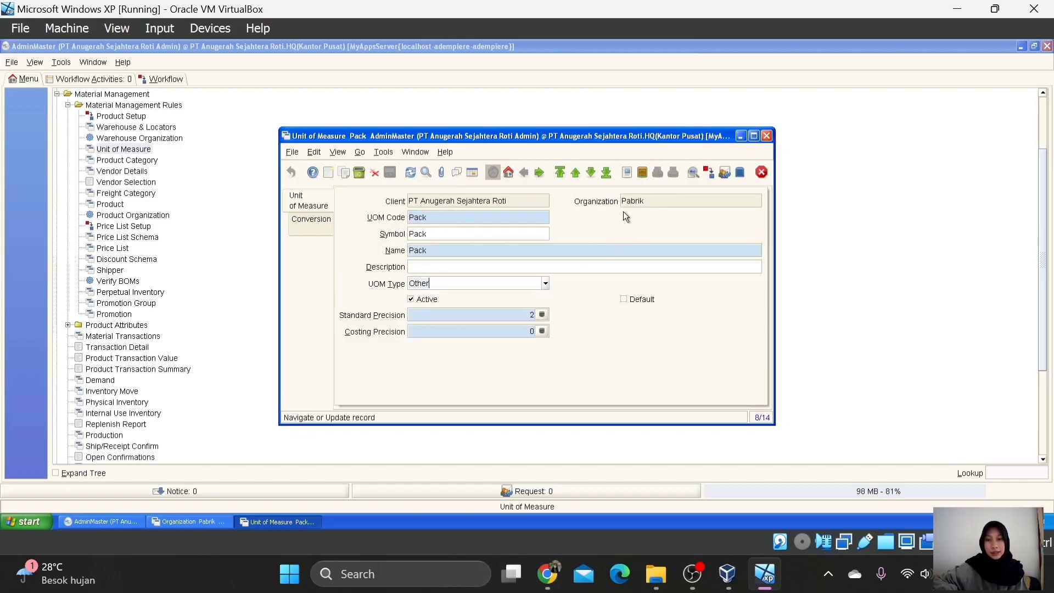
click(473, 174)
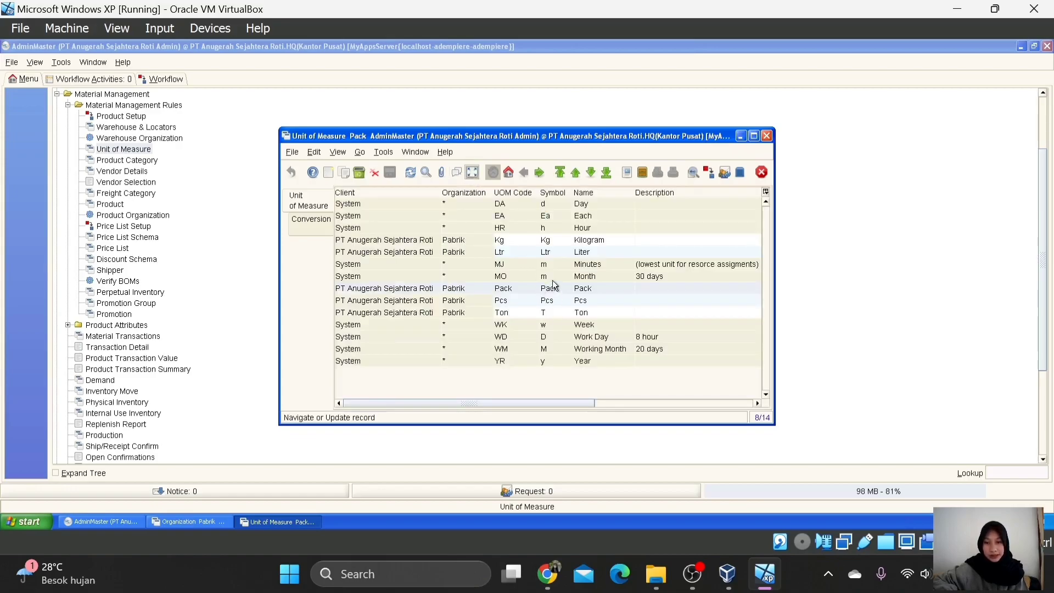
Step: Confirm the Liter unit keeps UOM type Volume Liquid
click(548, 253)
click(474, 173)
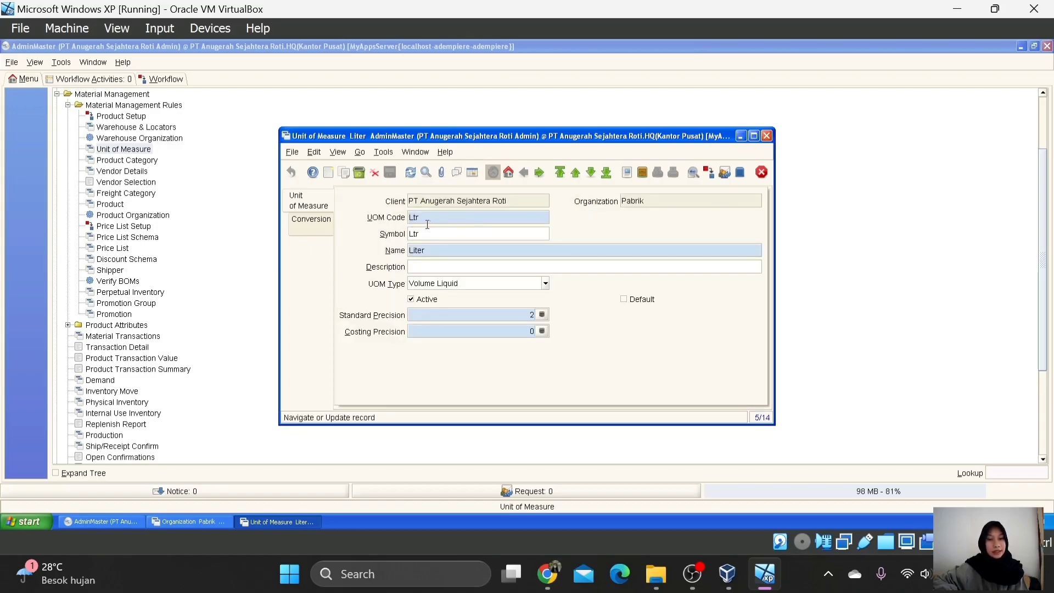
click(546, 285)
click(545, 285)
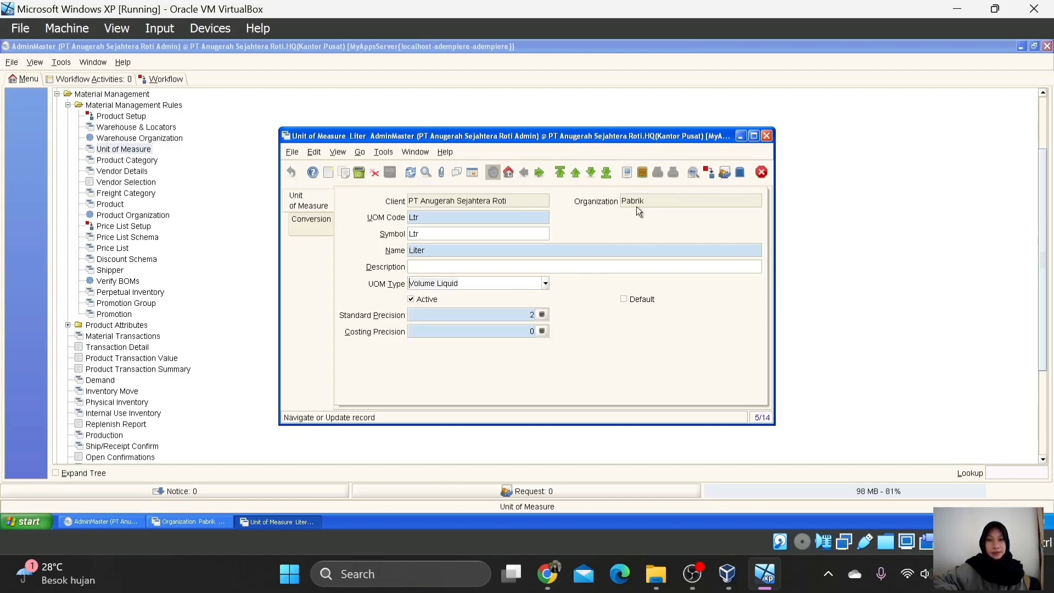
Step: Check Kilogram (Kg, Weigth, precision 2), then close the Unit of Measure window
click(472, 172)
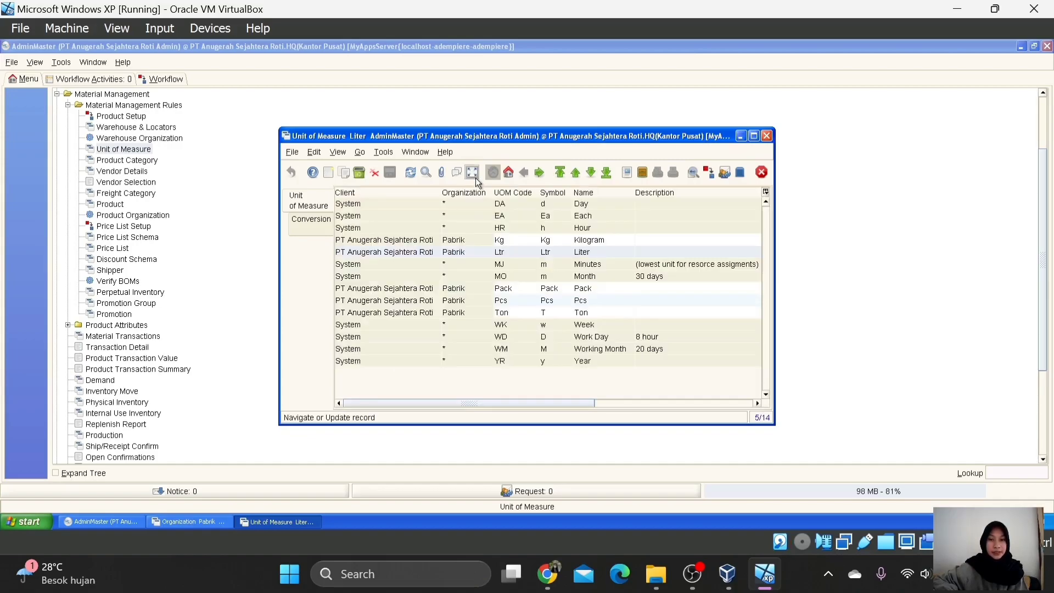
click(505, 242)
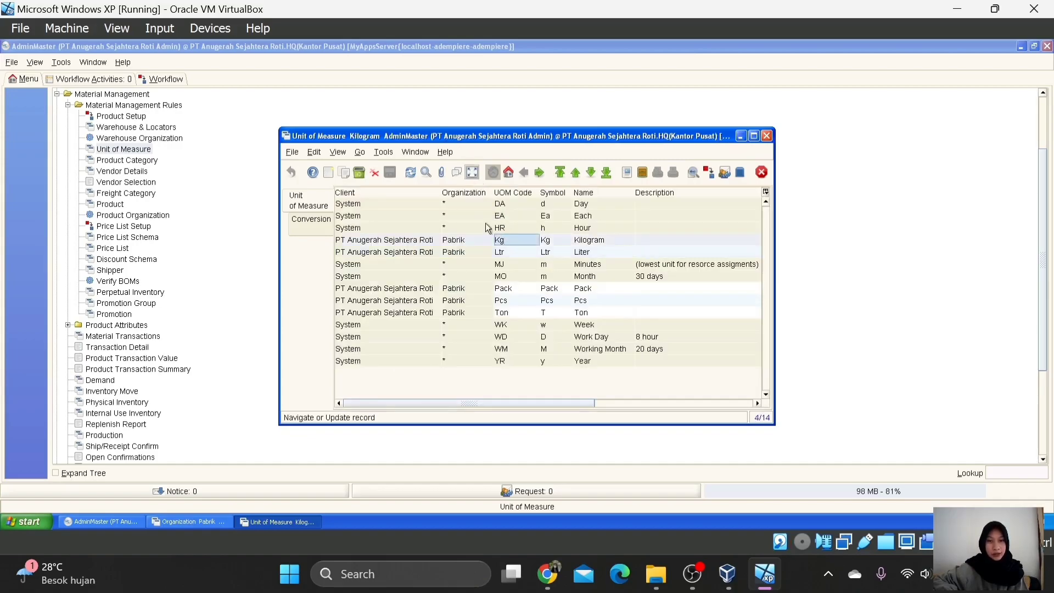
click(471, 173)
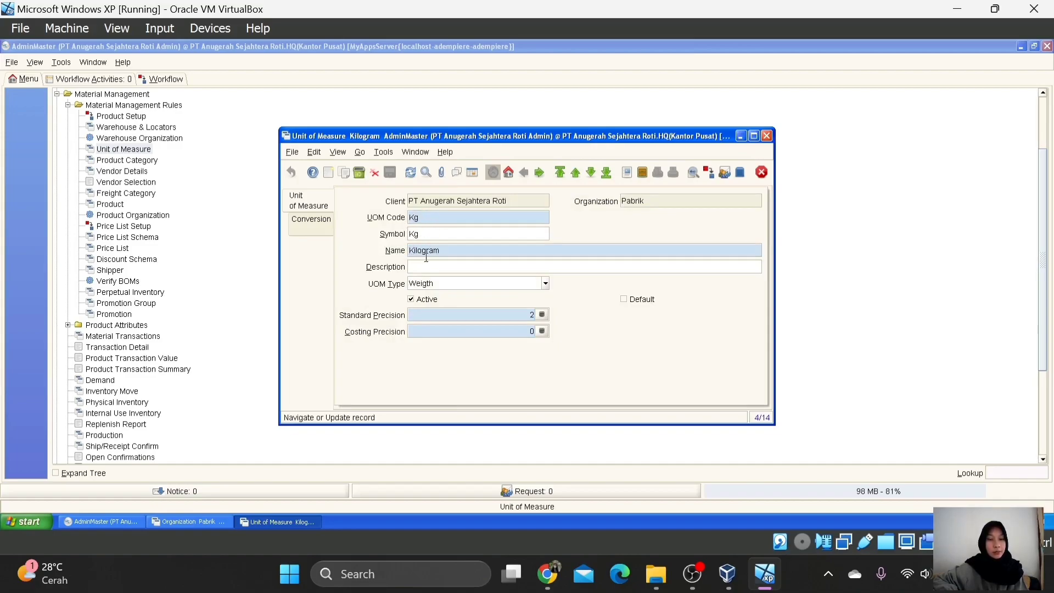
click(546, 283)
click(546, 283)
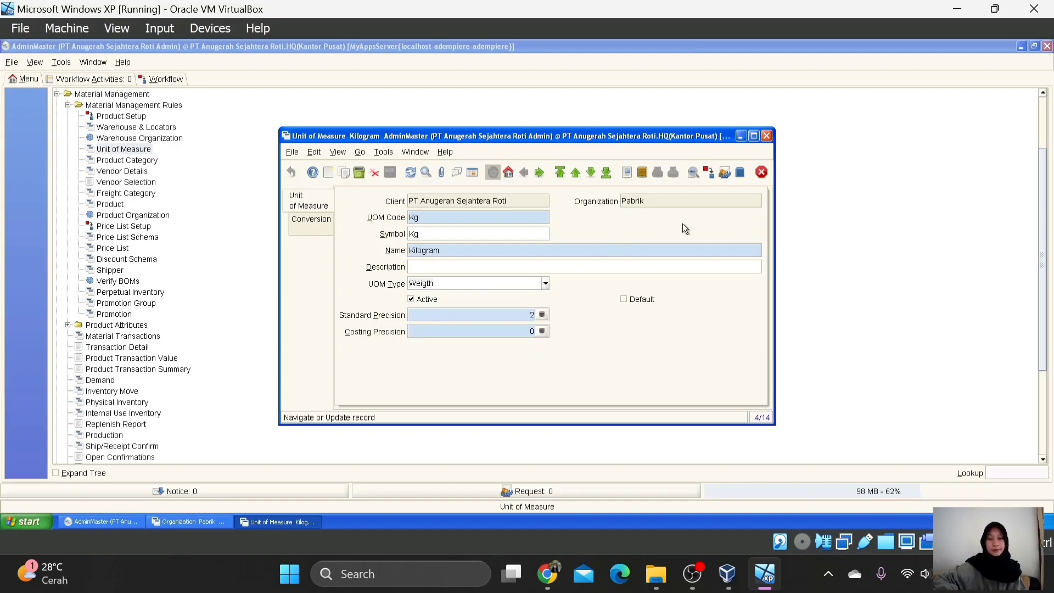
click(761, 174)
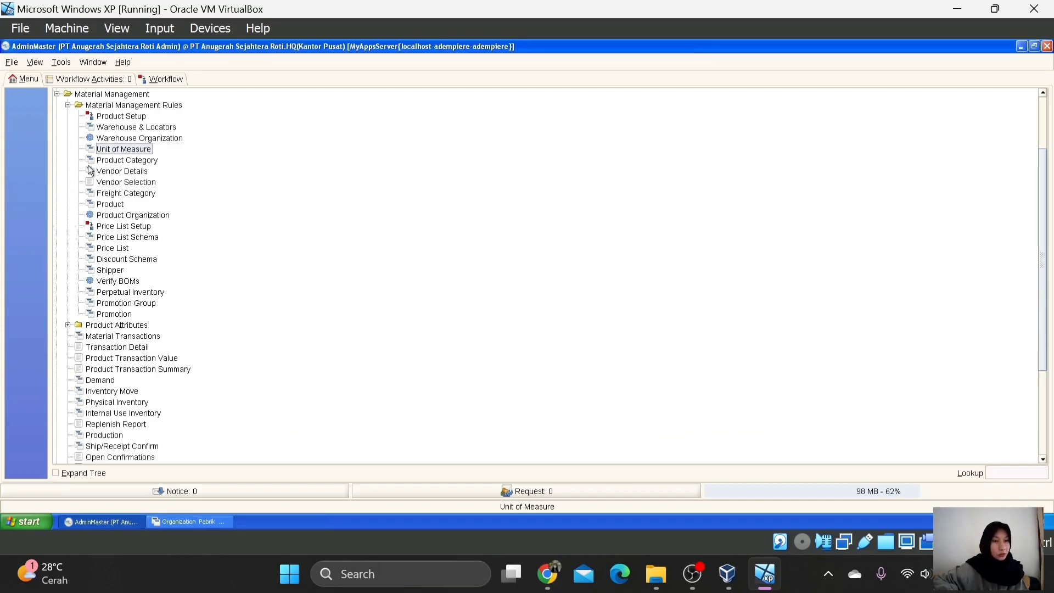
Step: Open Greeting under Partner Relations > Business Partner Rules and view the PT greeting
click(57, 95)
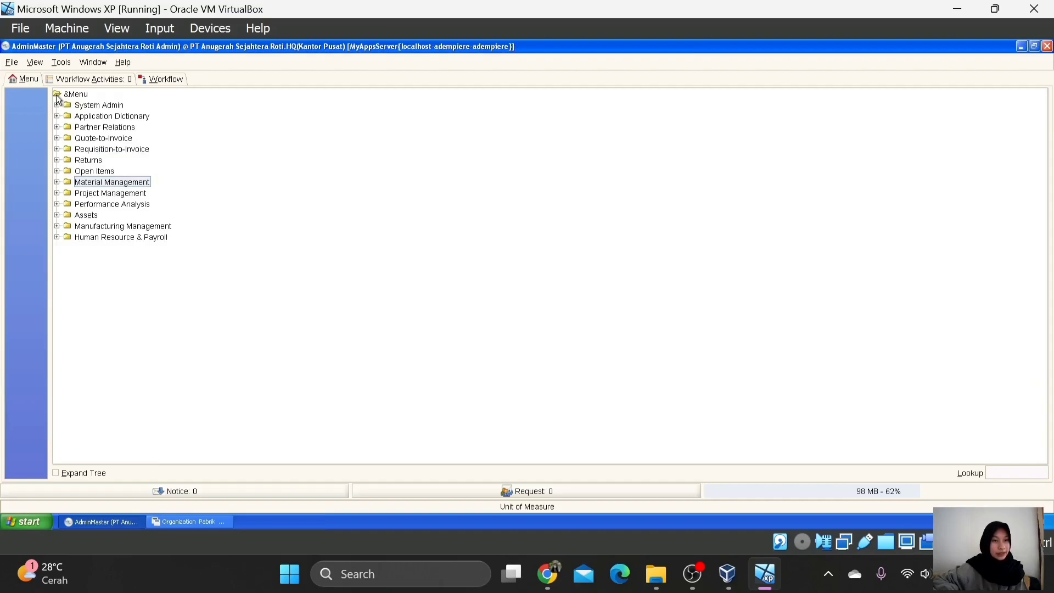
click(58, 127)
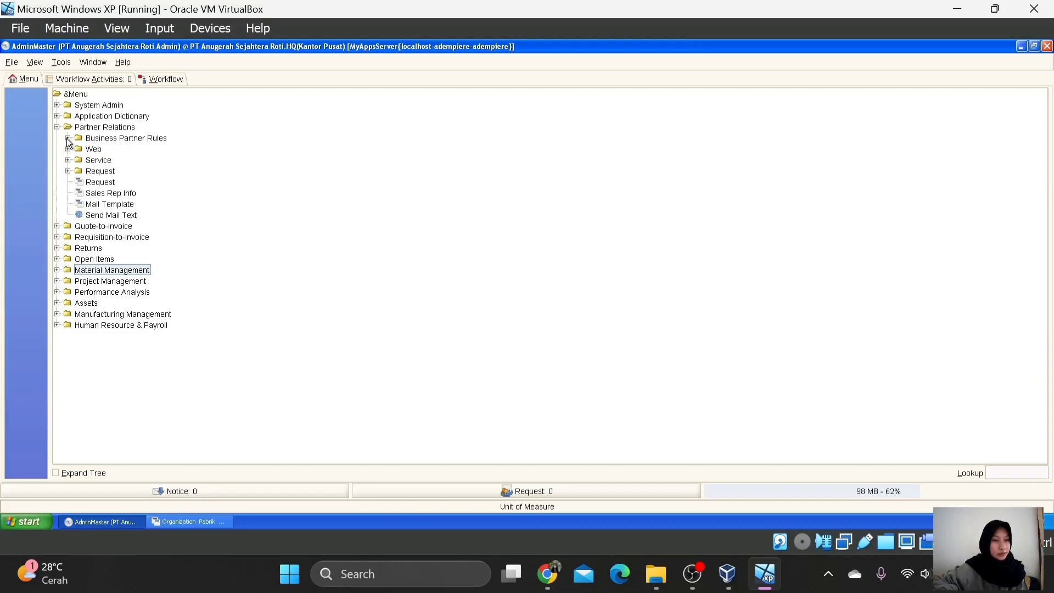
click(67, 137)
click(107, 174)
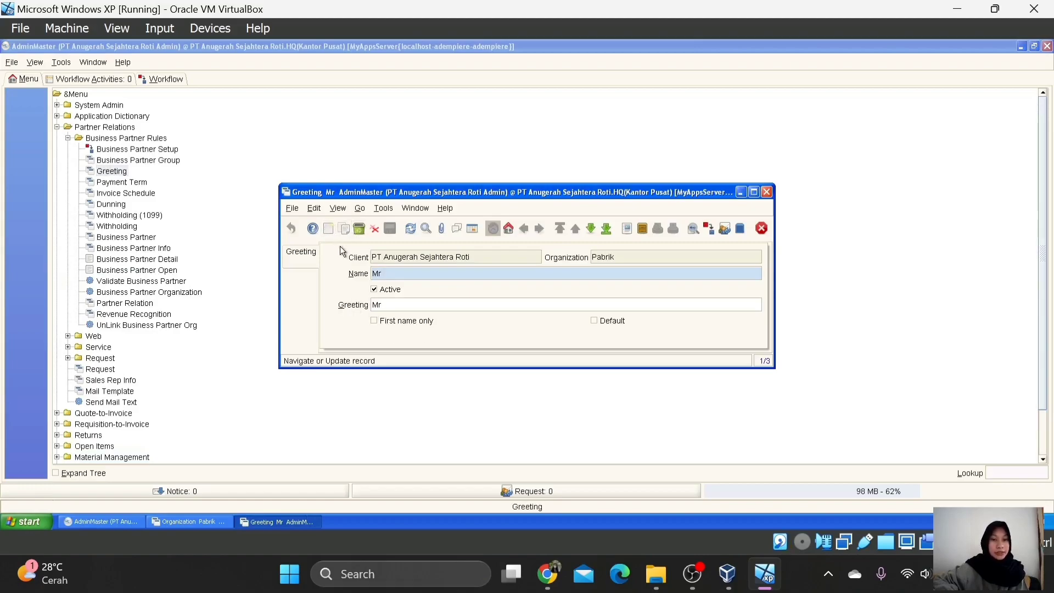
click(475, 228)
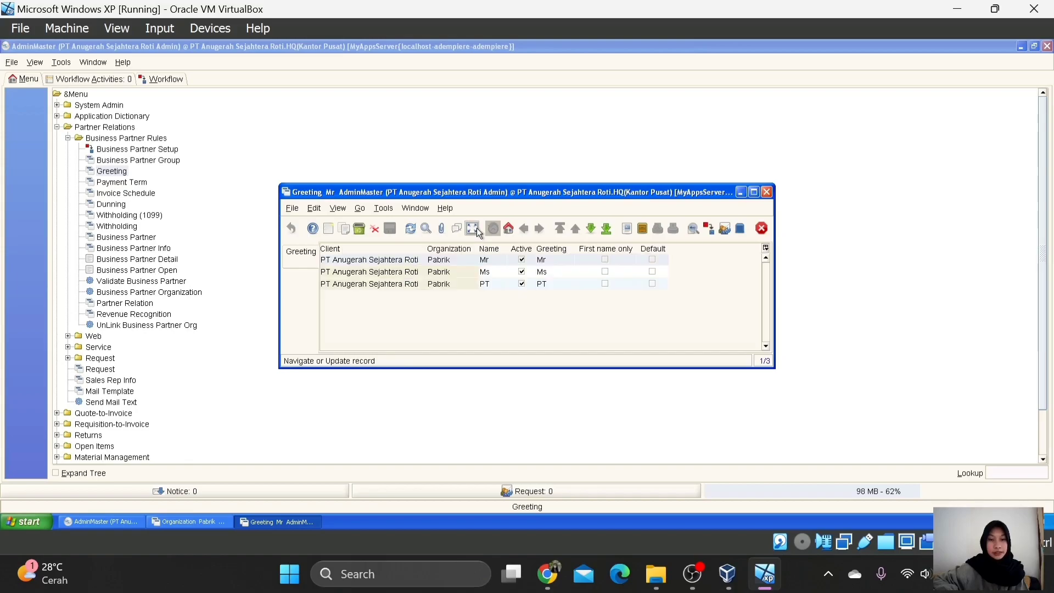
click(489, 288)
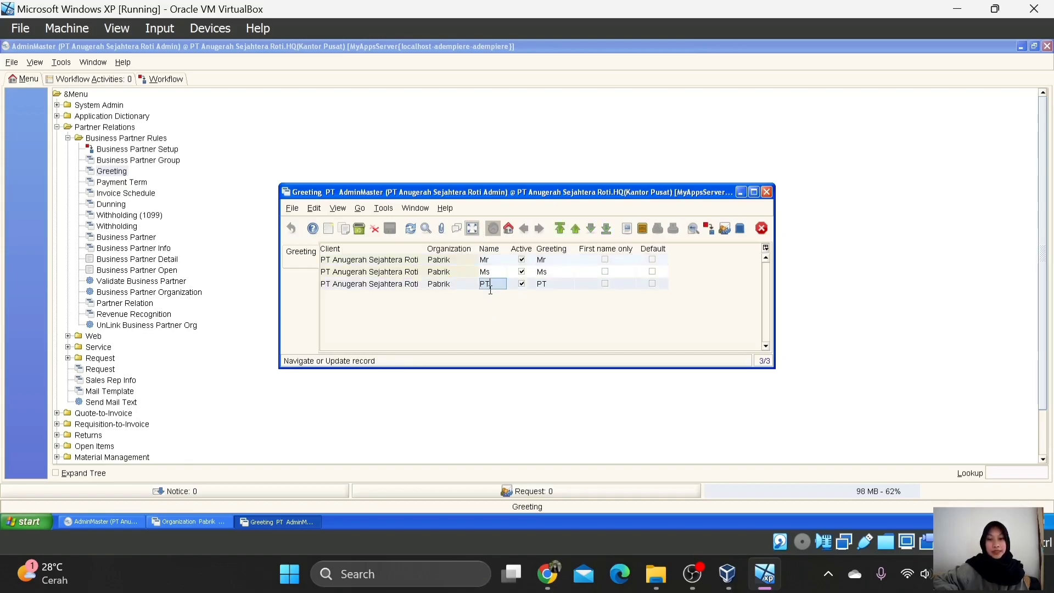
click(472, 229)
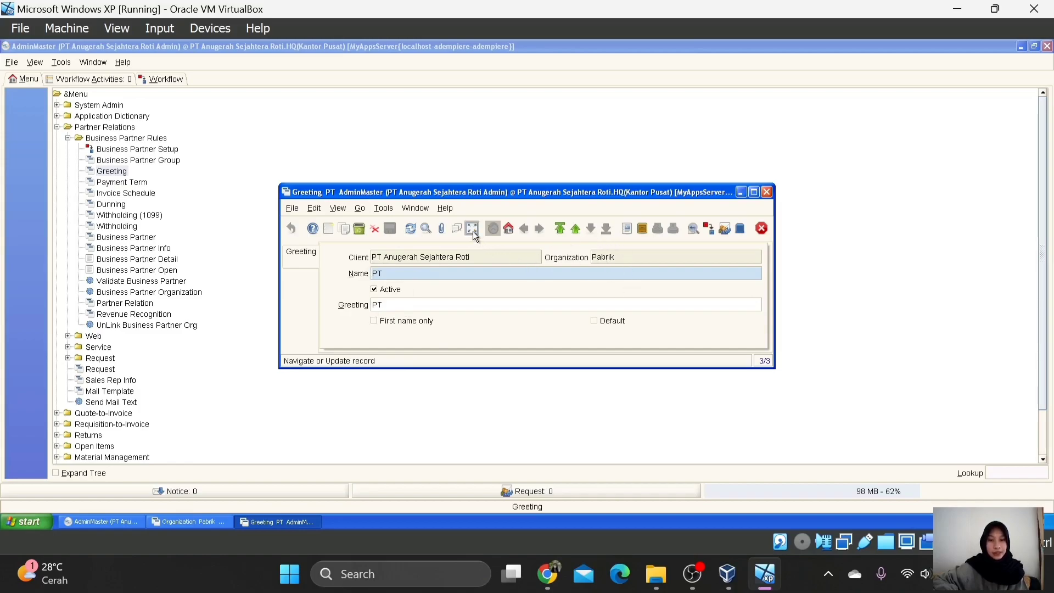
Step: Inspect the Ms and Mr greetings, then close the Greeting window
click(471, 232)
click(471, 233)
click(470, 232)
click(496, 274)
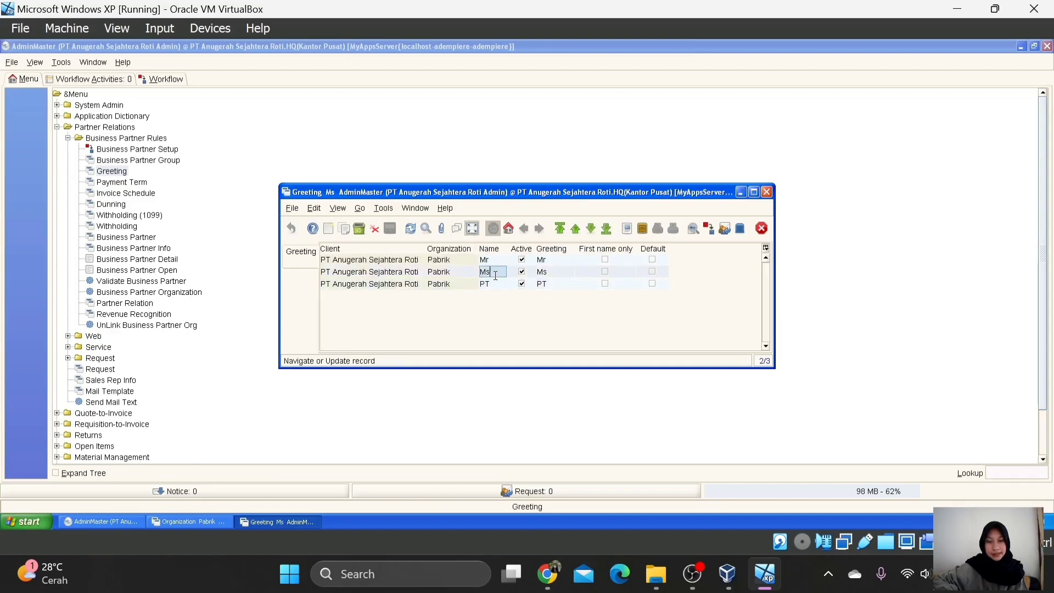
click(472, 230)
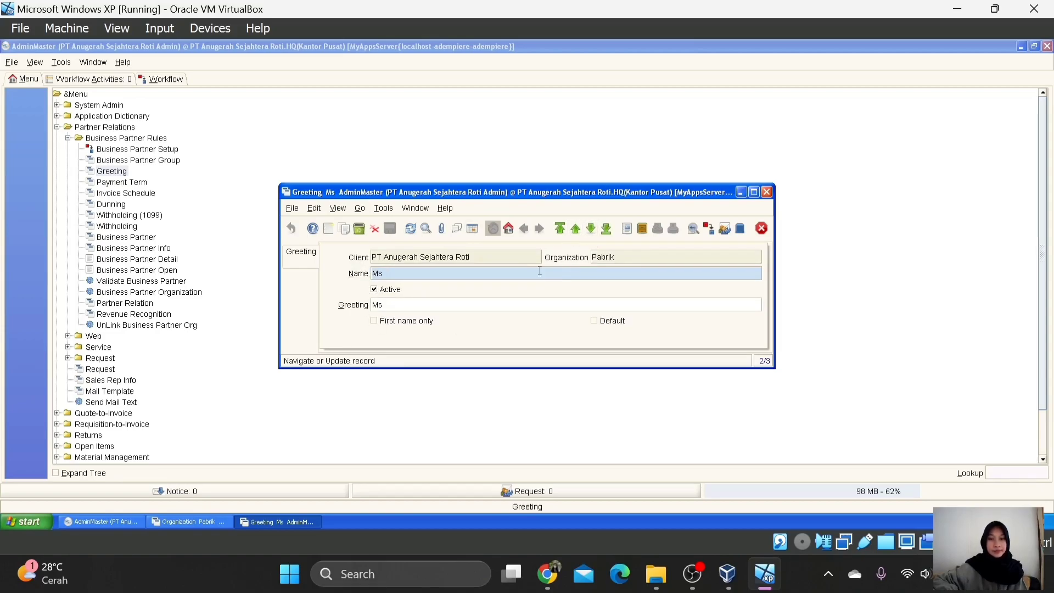
click(472, 228)
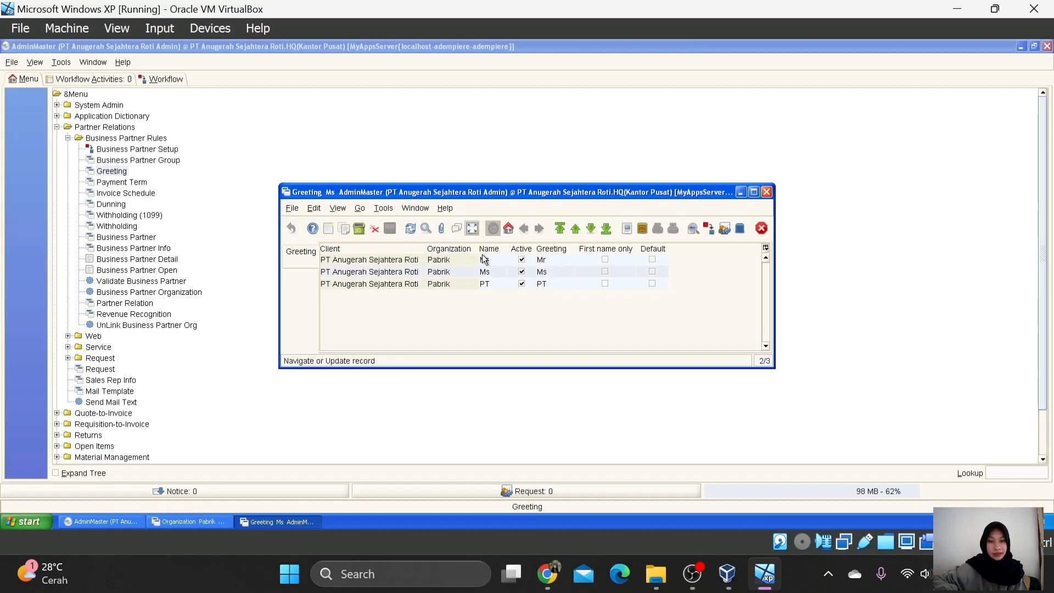
click(484, 259)
click(473, 231)
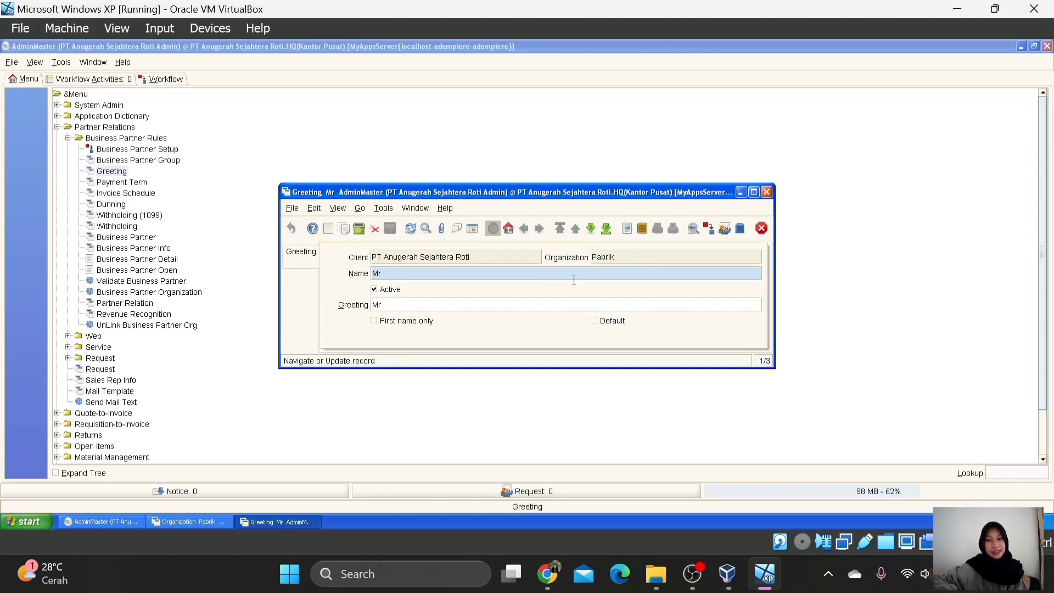
click(762, 229)
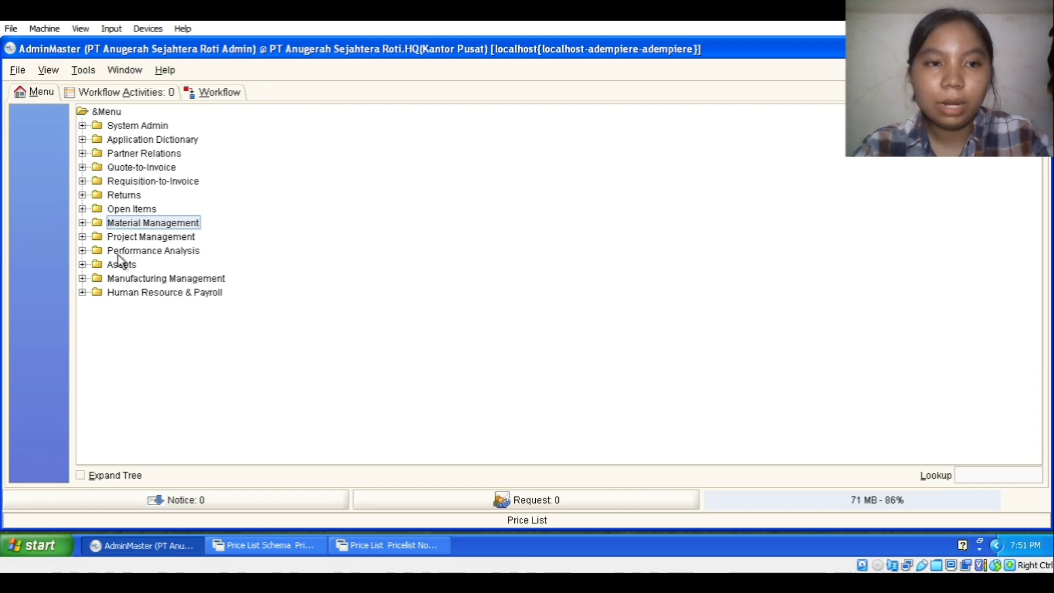
Step: Inspect the Pricelist November Ceria price list schema (from 11/02/2023, Pricelist discount type), then close it
click(83, 222)
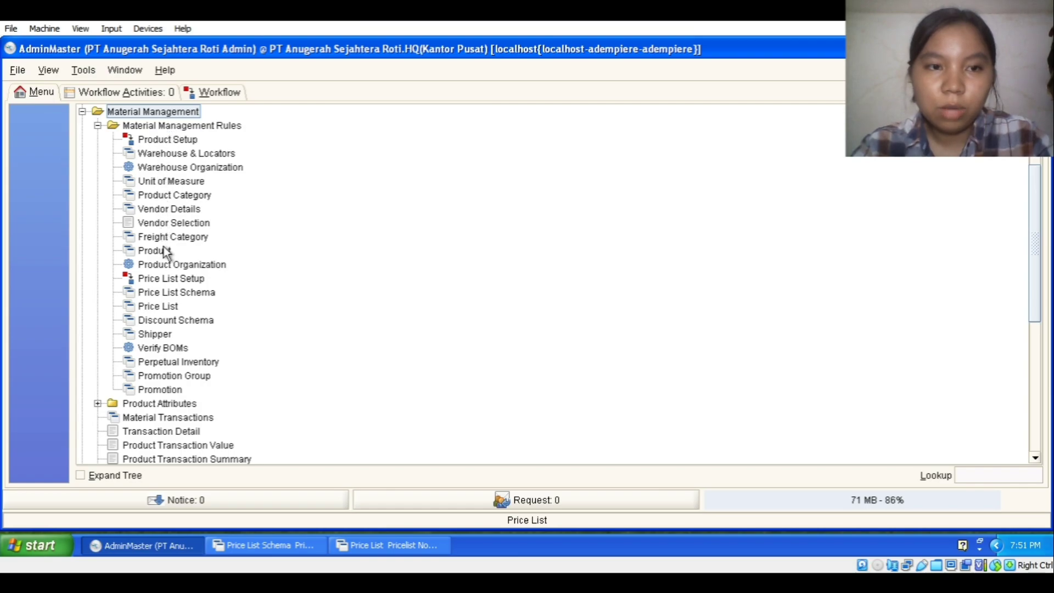
click(206, 294)
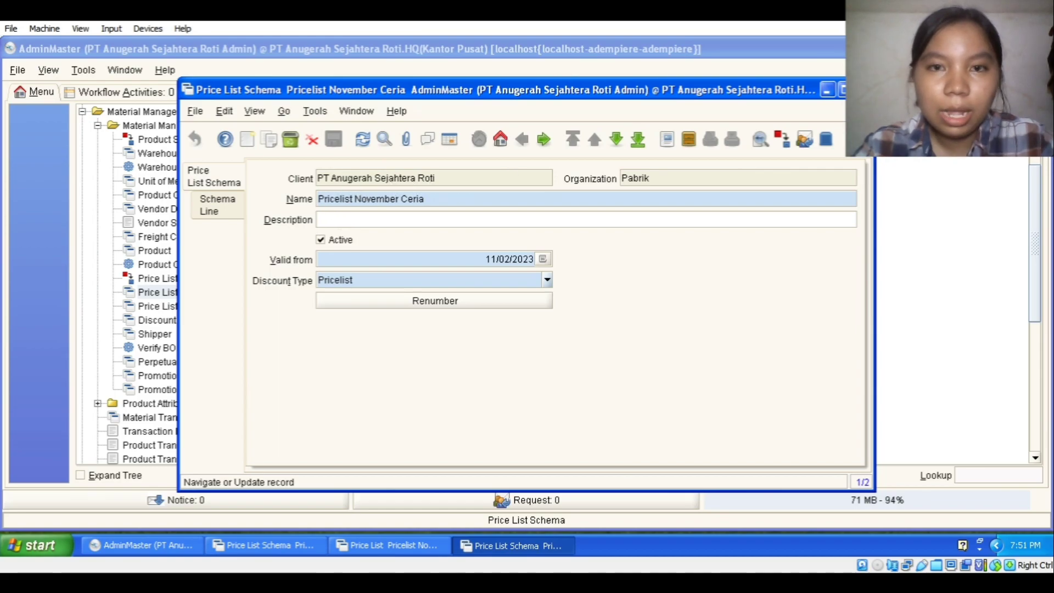
click(863, 90)
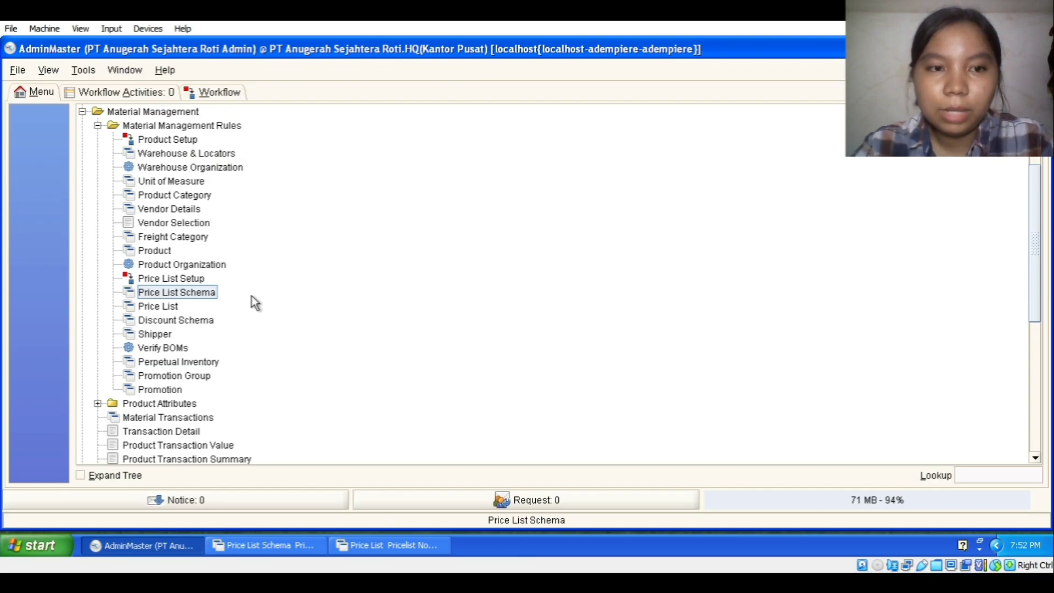
Step: Confirm the Pricelist November Ceria version uses the Pricelist November Ceria schema, then close the window
click(164, 307)
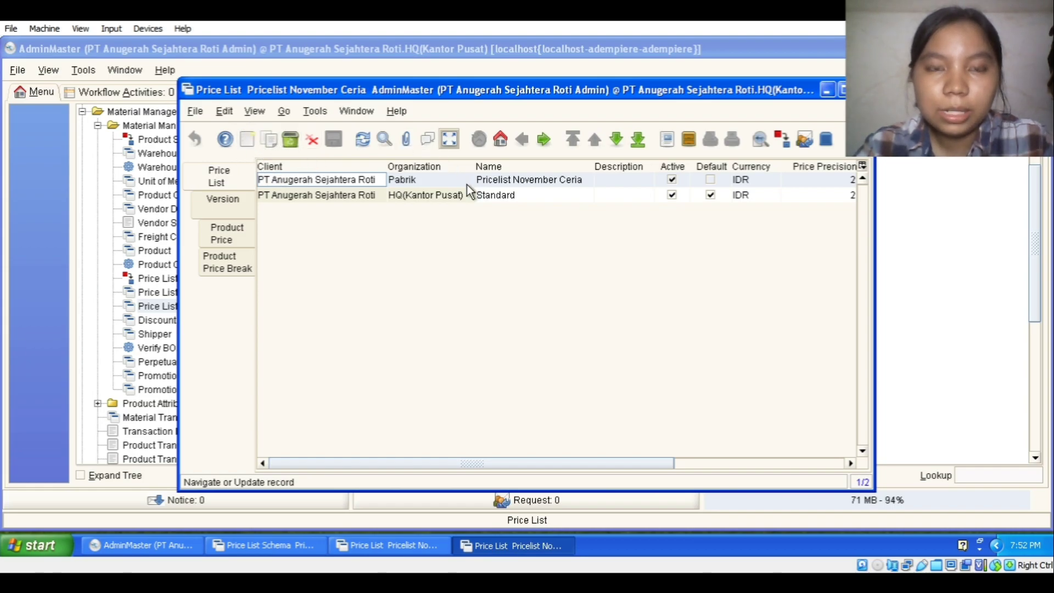
click(447, 137)
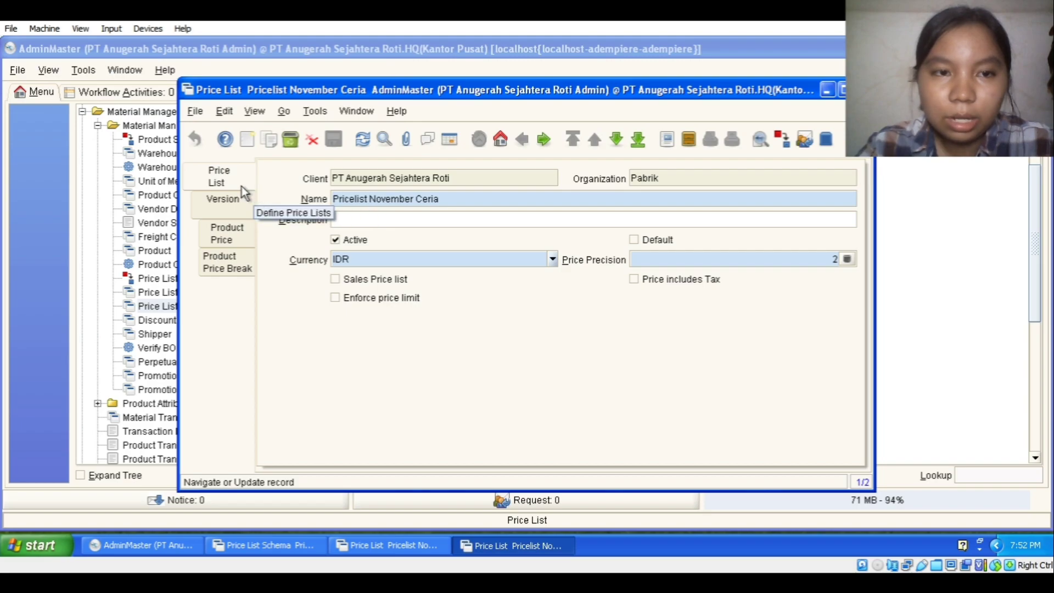
click(216, 213)
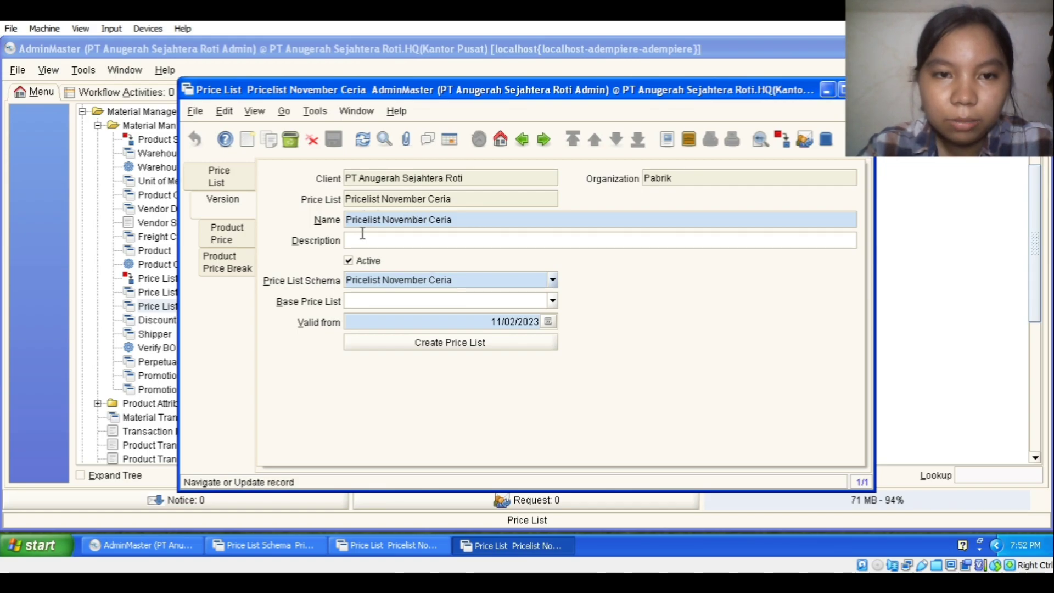
click(553, 277)
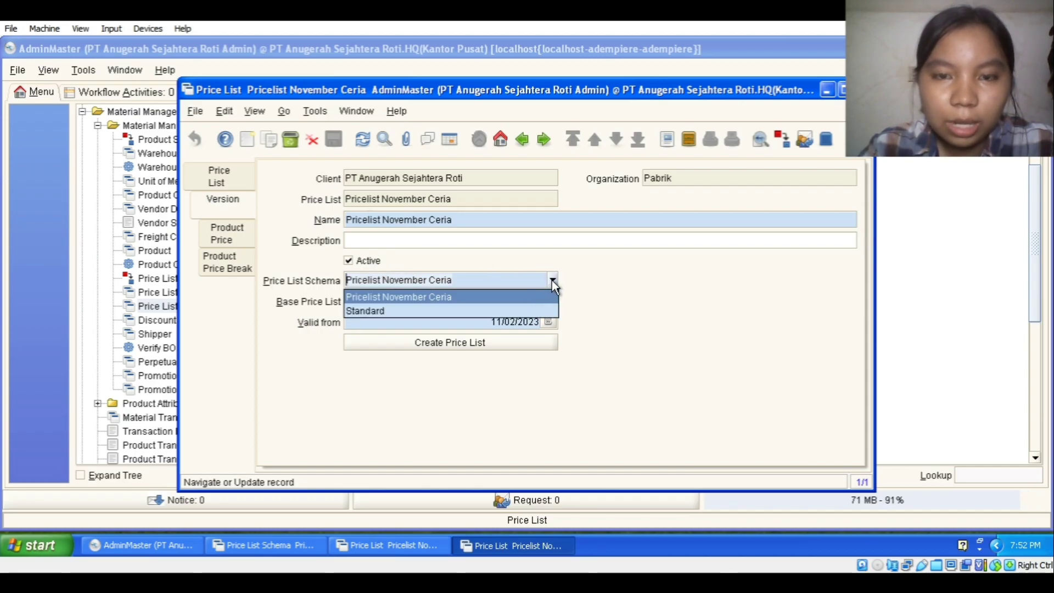
click(552, 280)
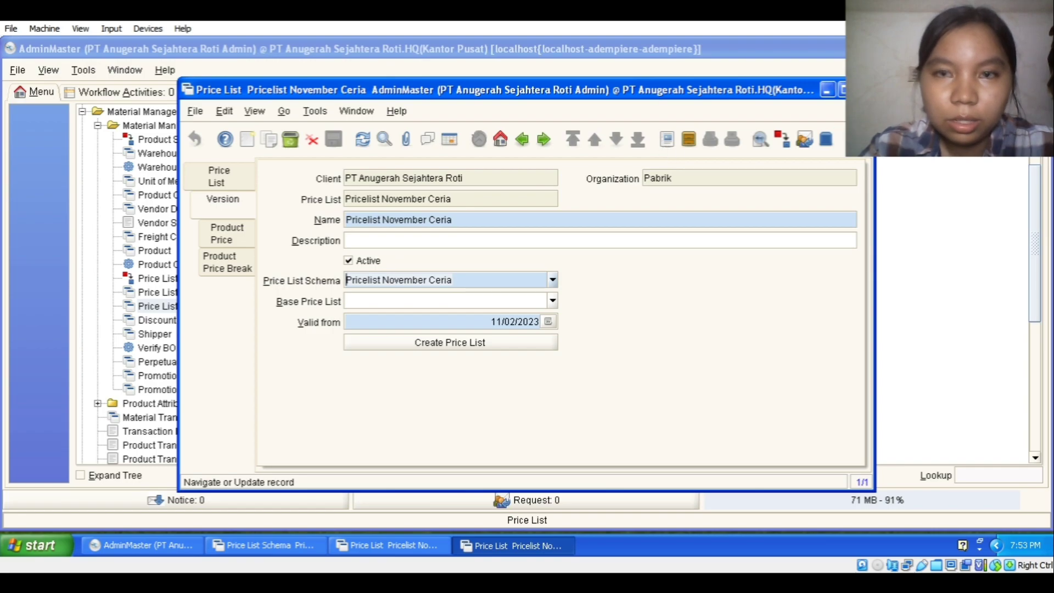
click(862, 89)
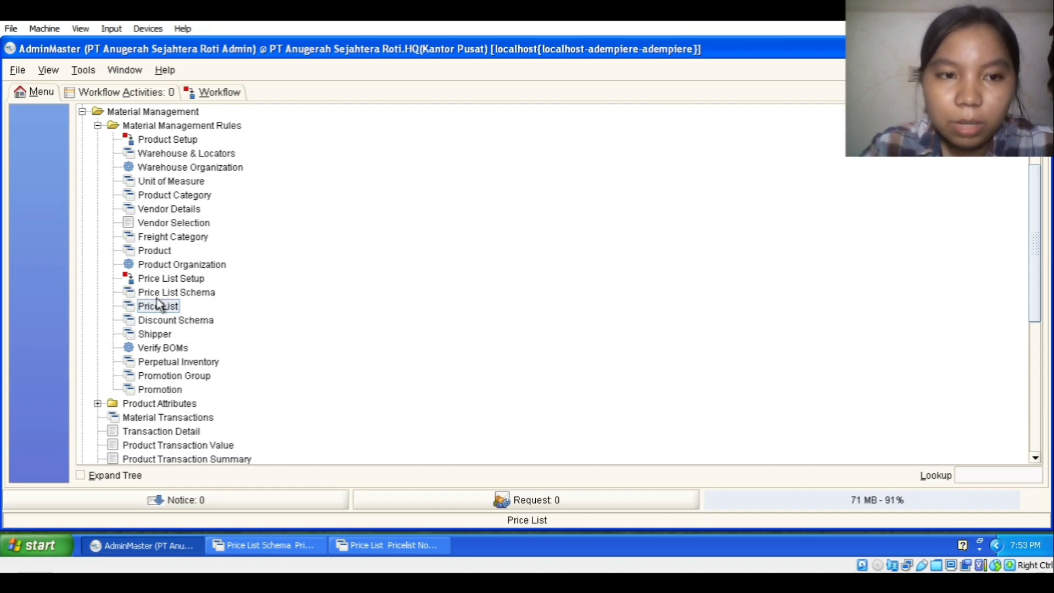
Step: Inspect Skema Diskon 1, a 2.5% flat discount above 500 ribu, then return to the schema list
click(188, 321)
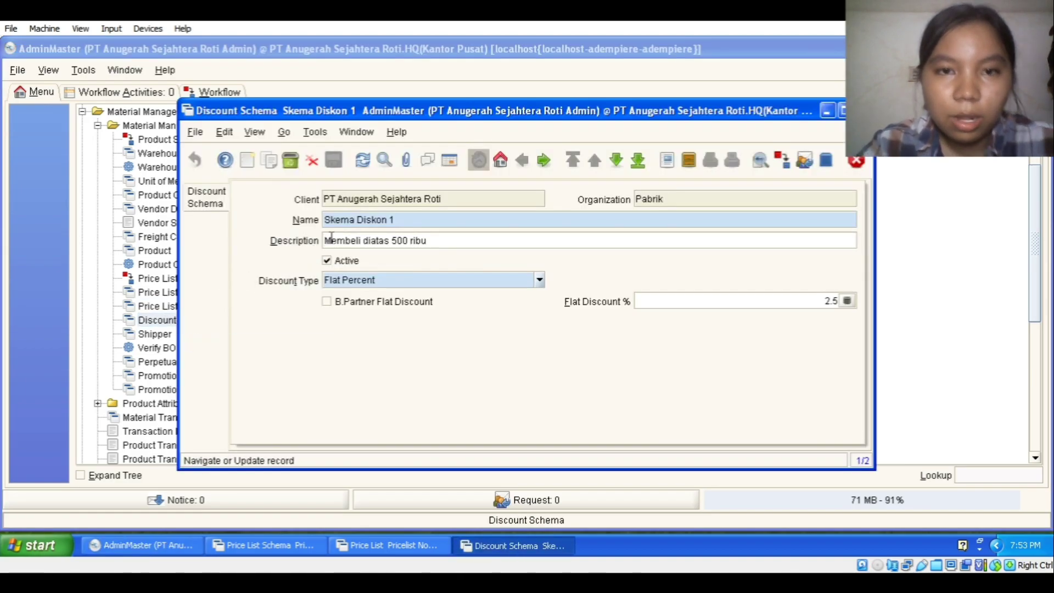
click(447, 167)
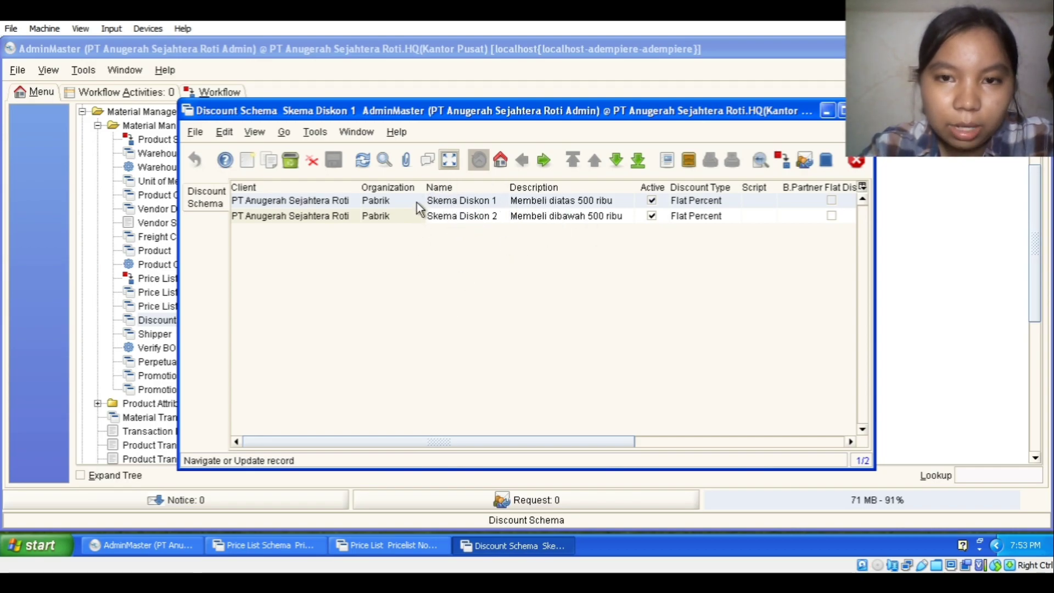
click(455, 157)
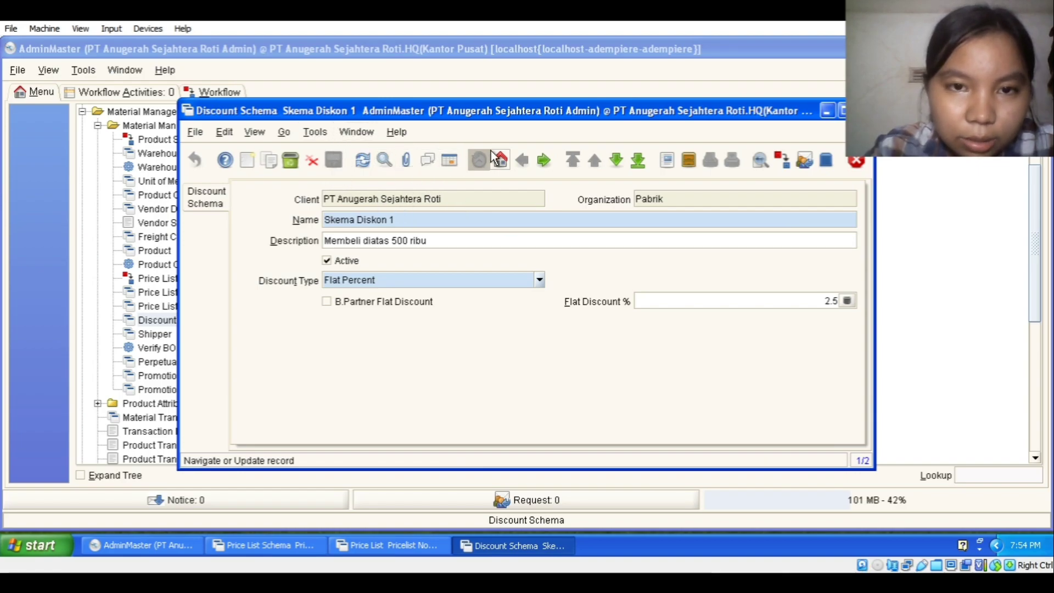
click(450, 160)
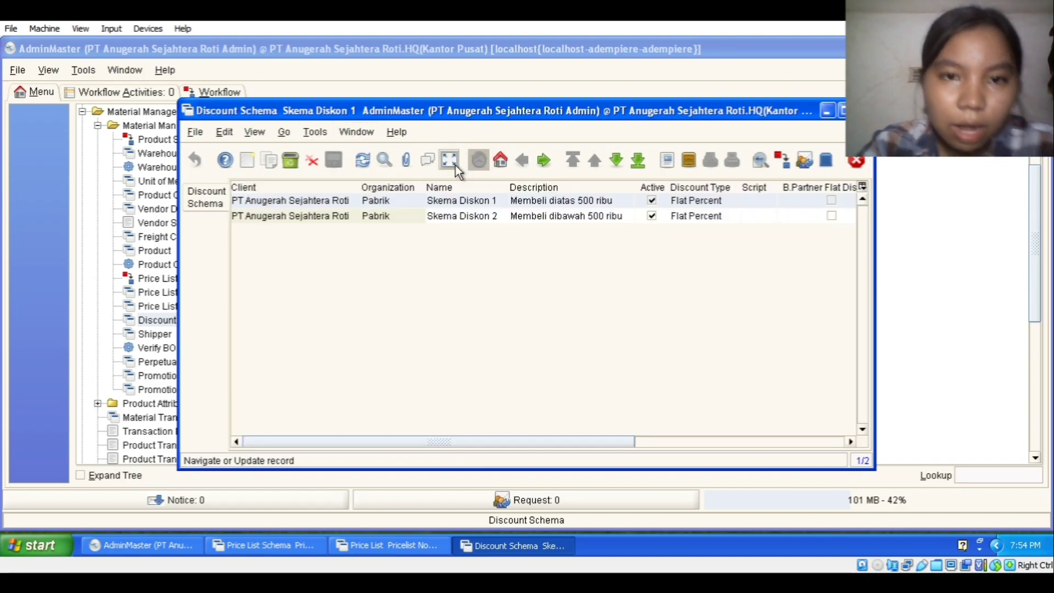
Step: Inspect Skema Diskon 2, the flat discount below 500 ribu, then close the Discount Schema window
click(454, 216)
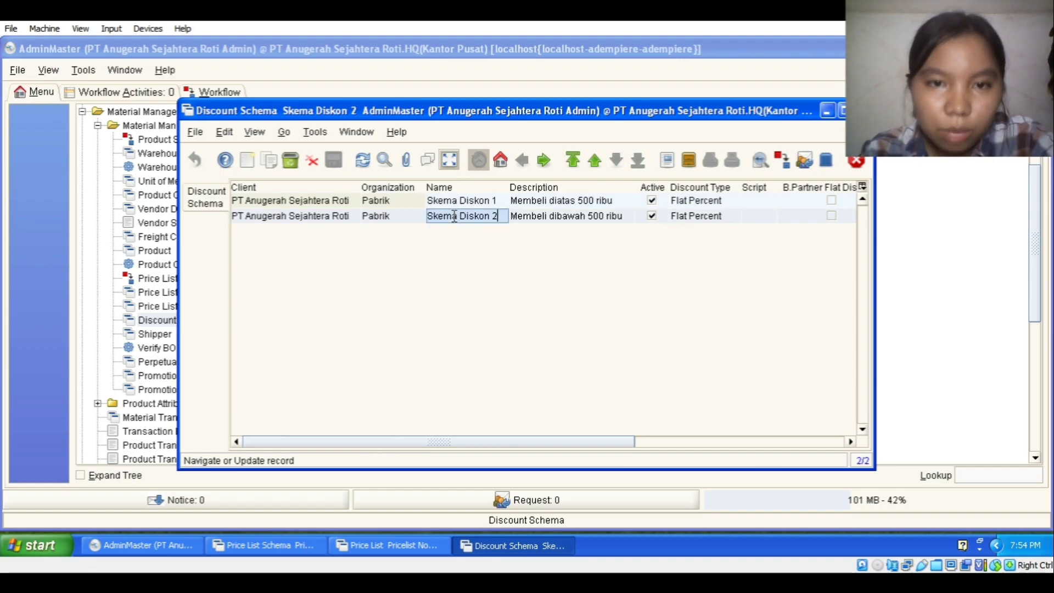
click(450, 165)
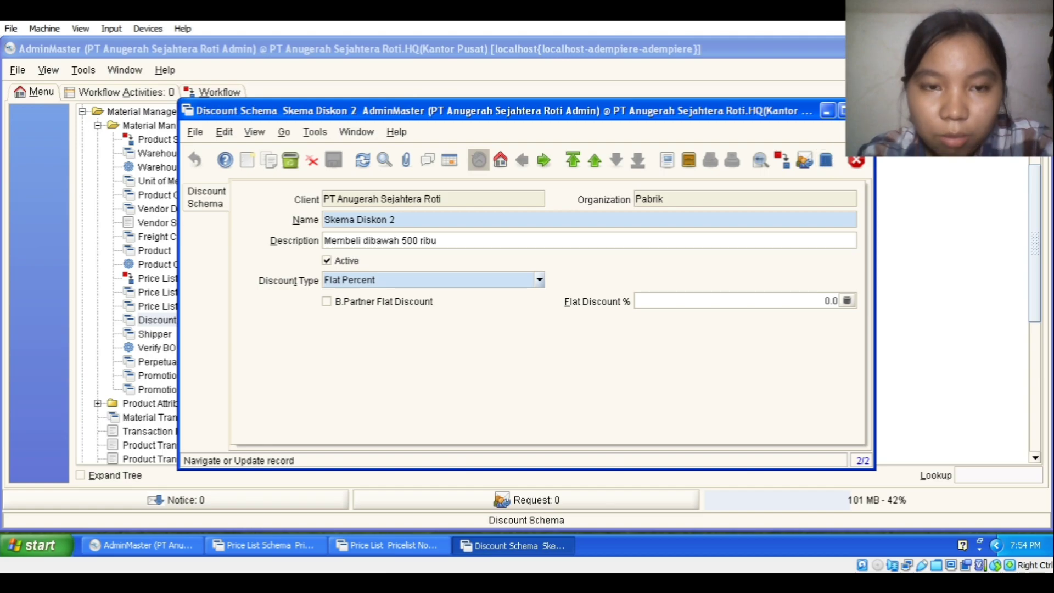
click(864, 110)
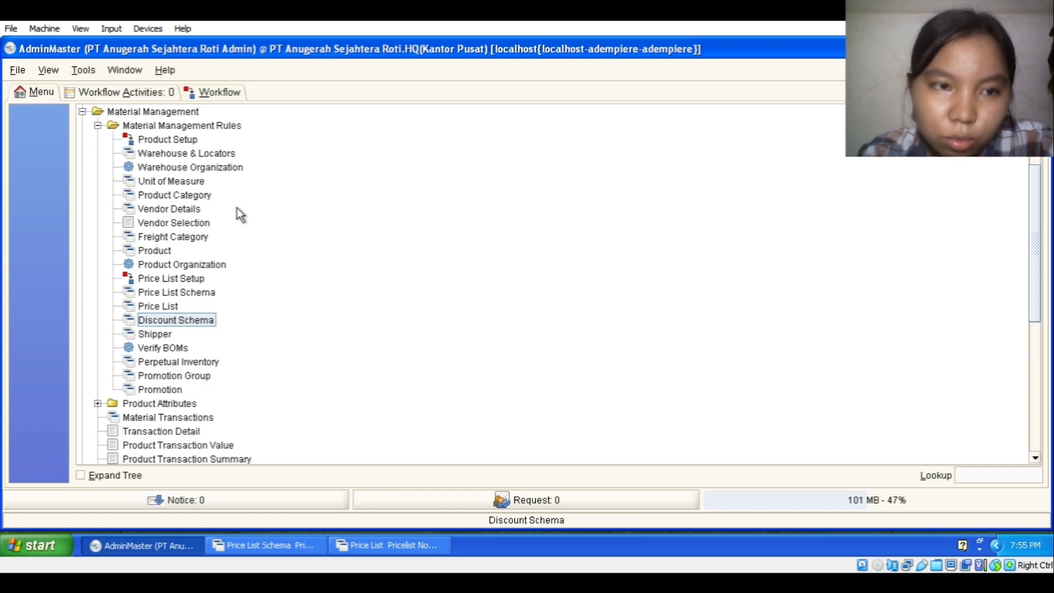
Step: Under Performance Analysis > Accounting Rules, inspect the Tax November Ceria category for Pabrik, then close it
click(97, 125)
click(82, 112)
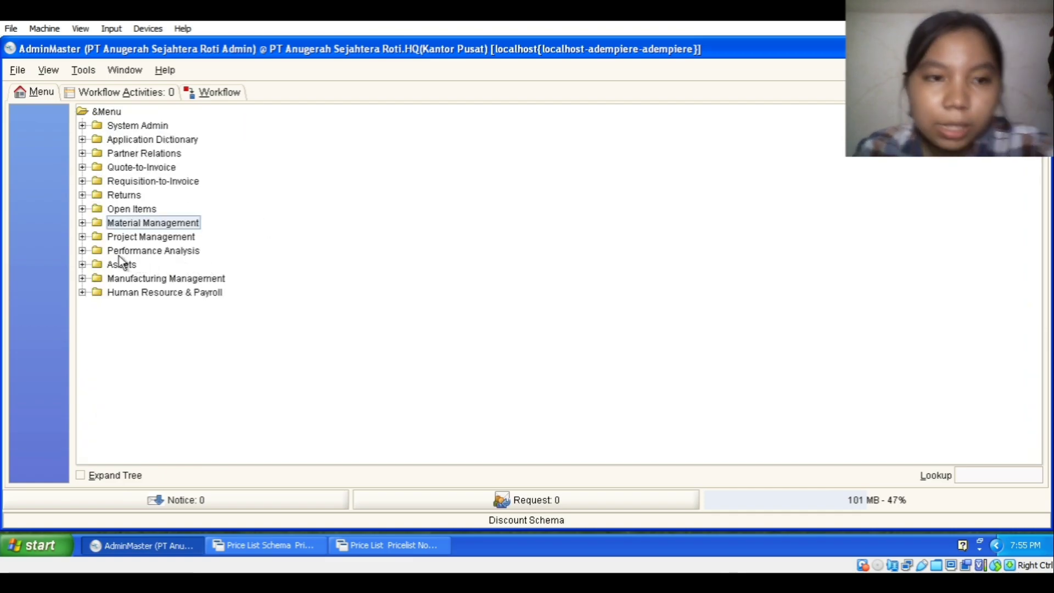
click(82, 251)
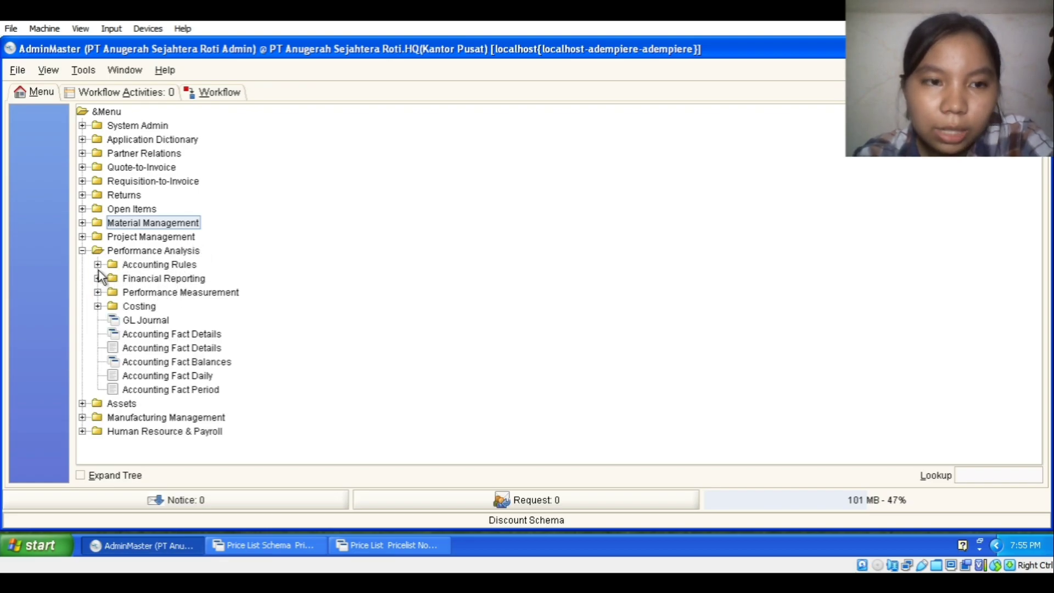
click(100, 268)
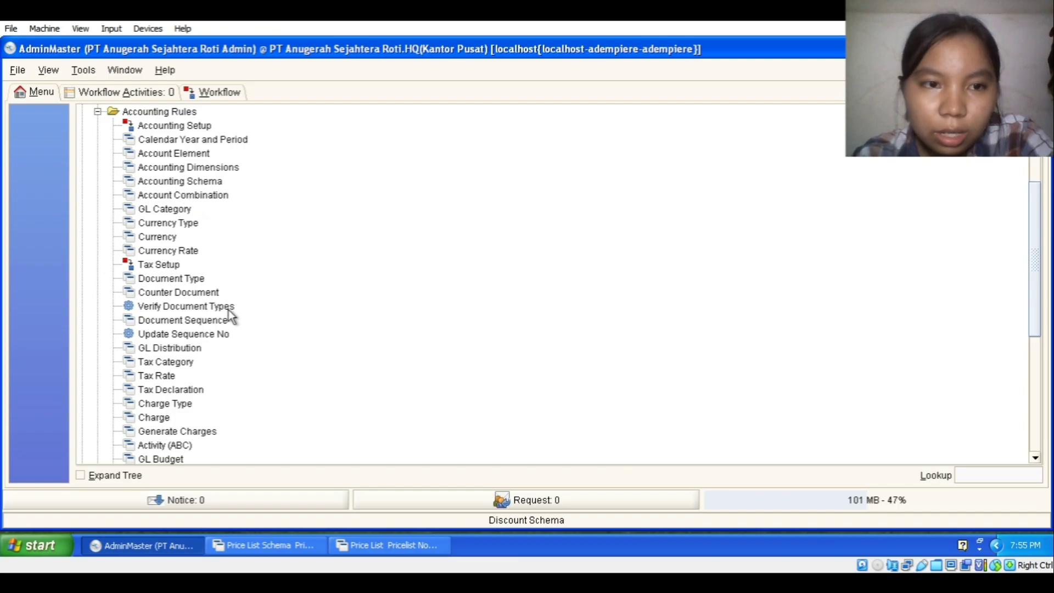
click(186, 363)
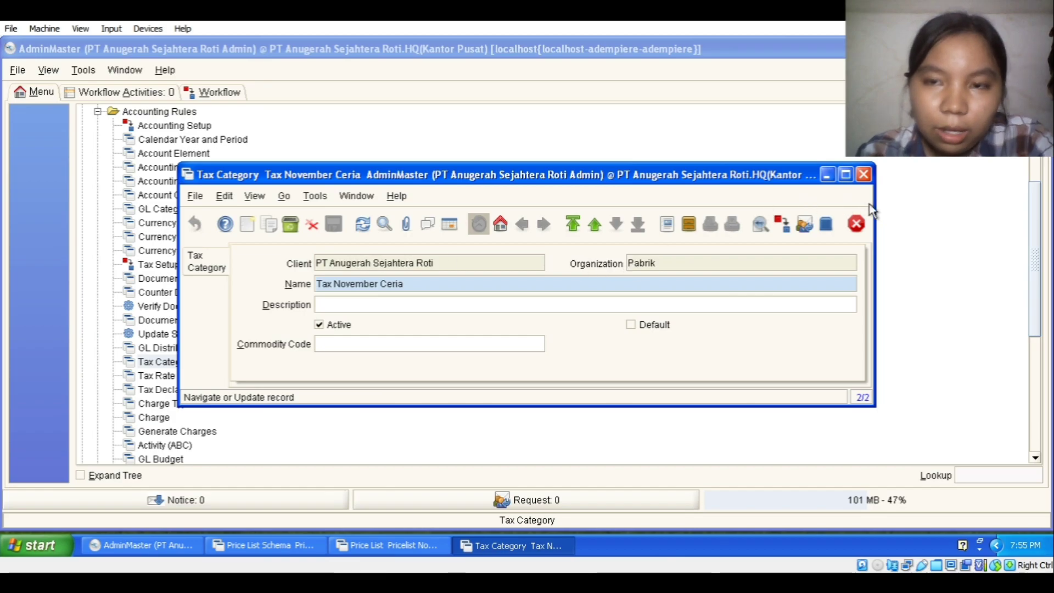
click(864, 175)
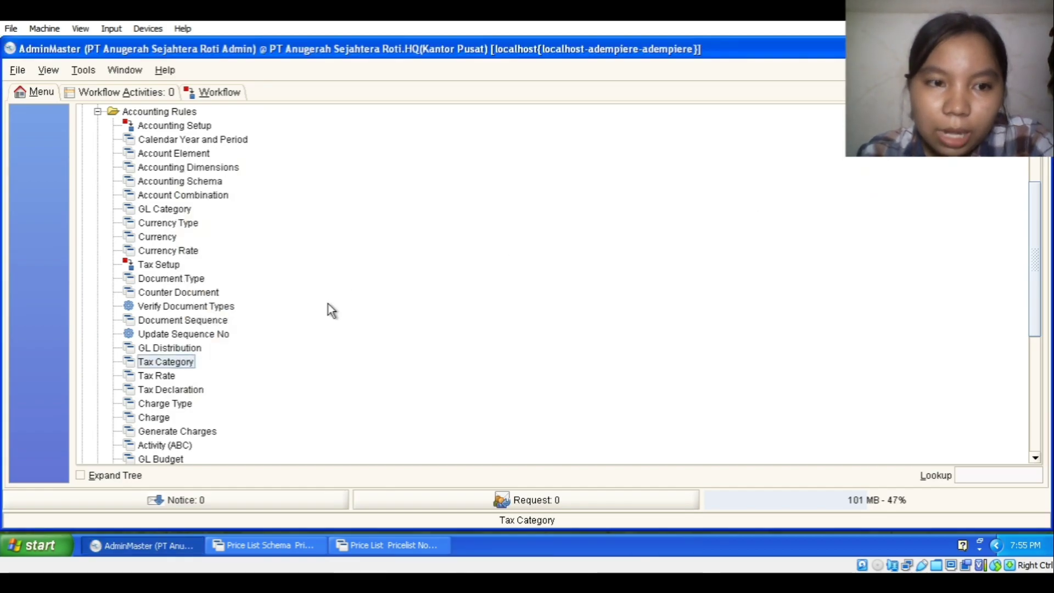
Step: Check the Tax November Ceria rate of 5.0 for Indonesia, then list all tax rates in a grid
click(165, 375)
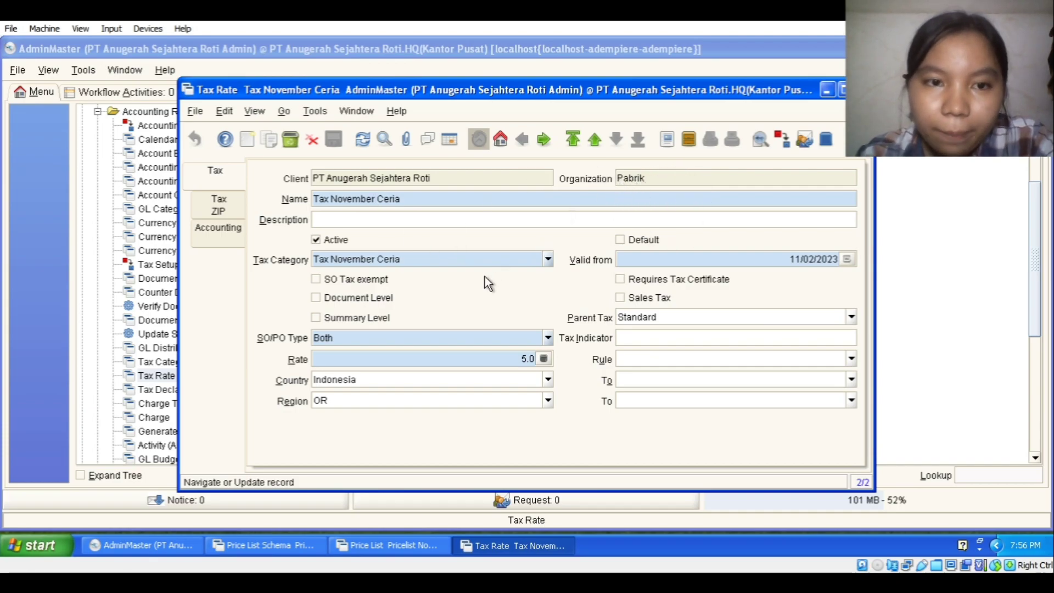
click(548, 262)
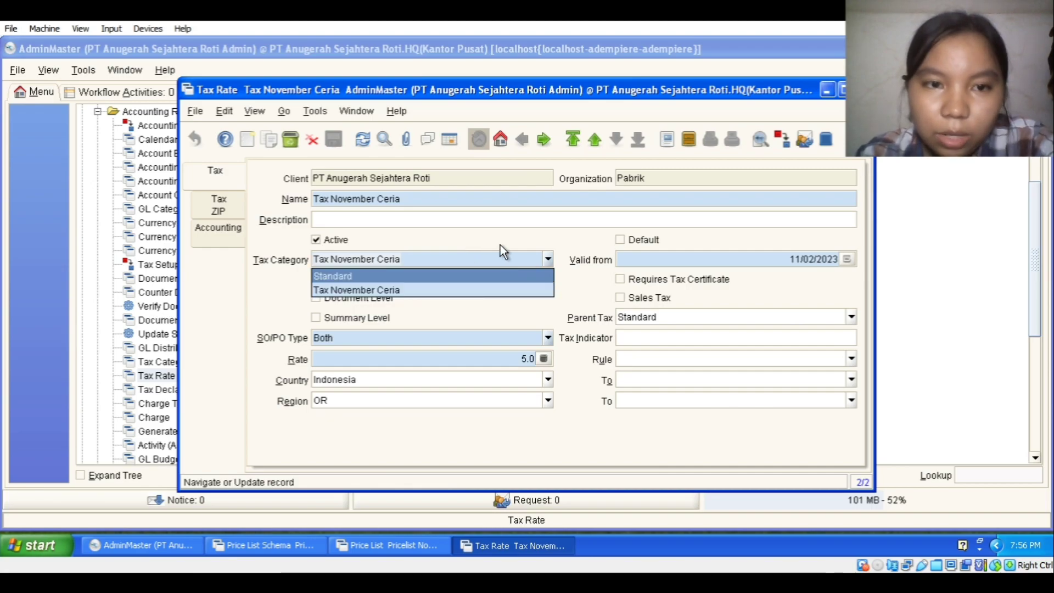
click(561, 285)
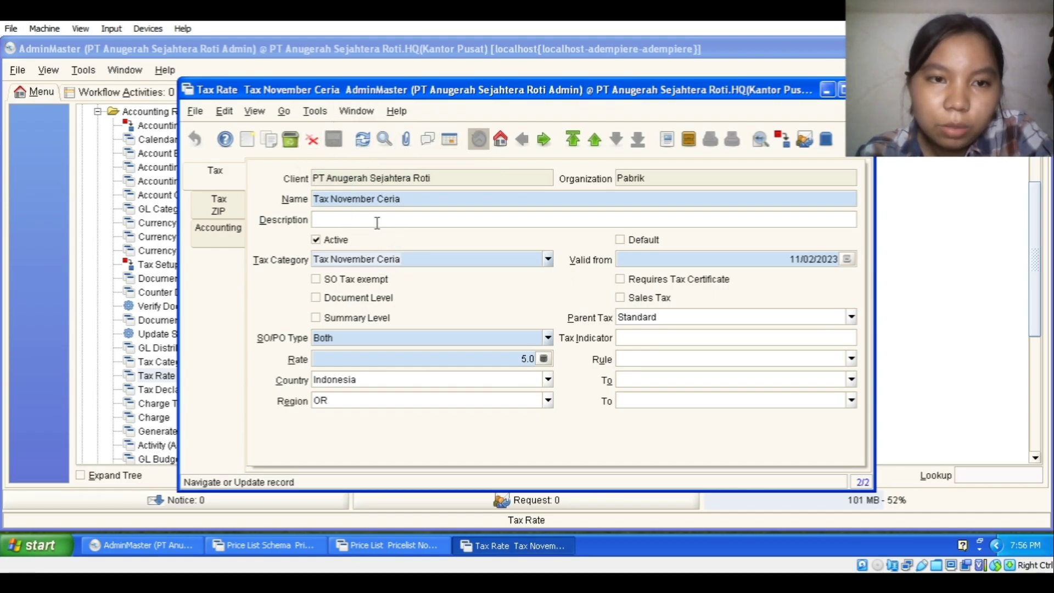
click(451, 141)
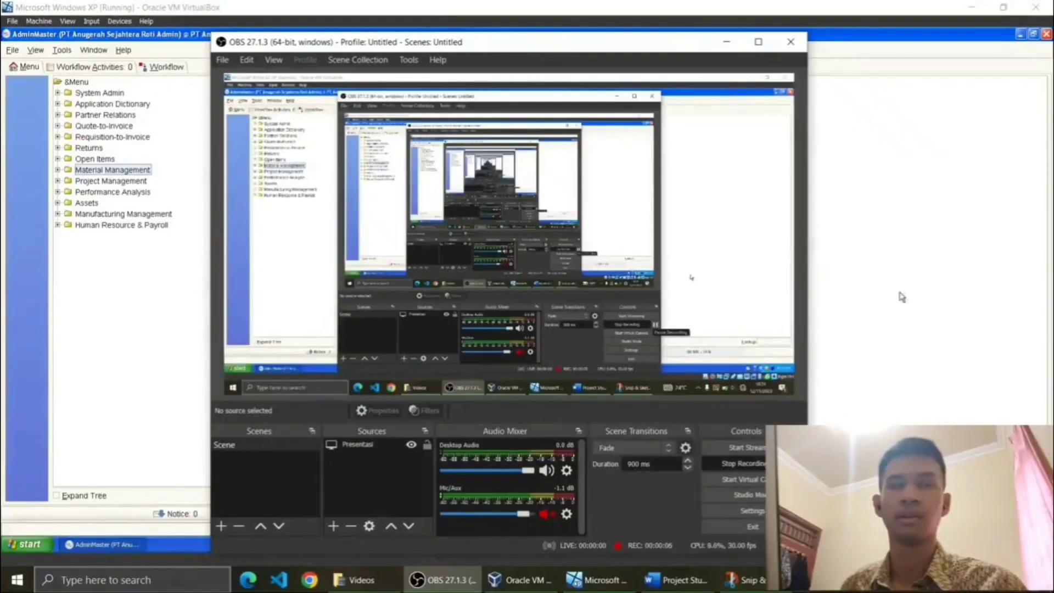
Step: Minimize OBS Studio to reveal the ADempiere main menu in the virtual machine
click(726, 42)
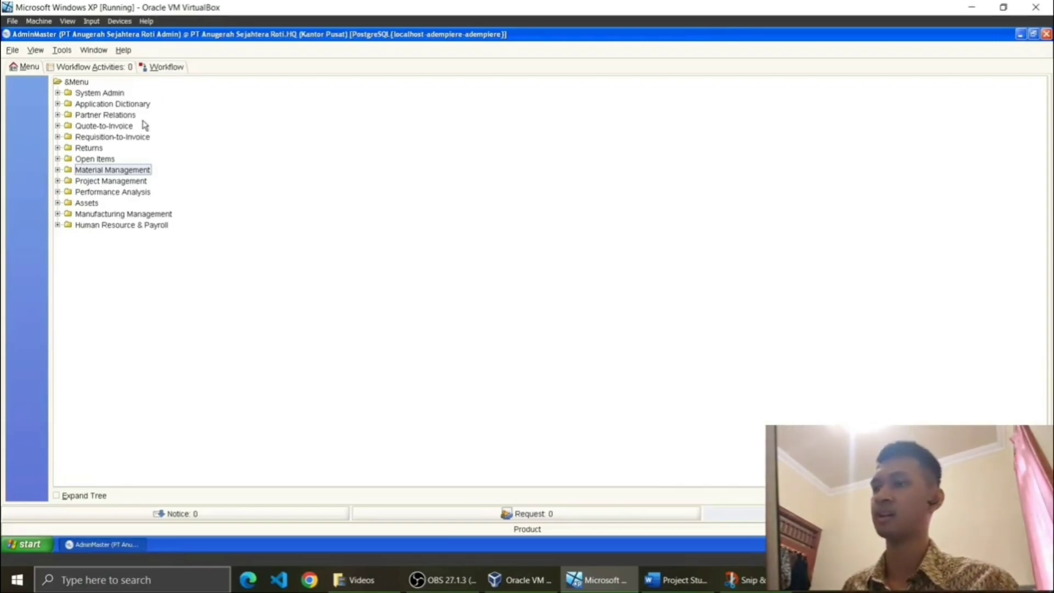
click(709, 581)
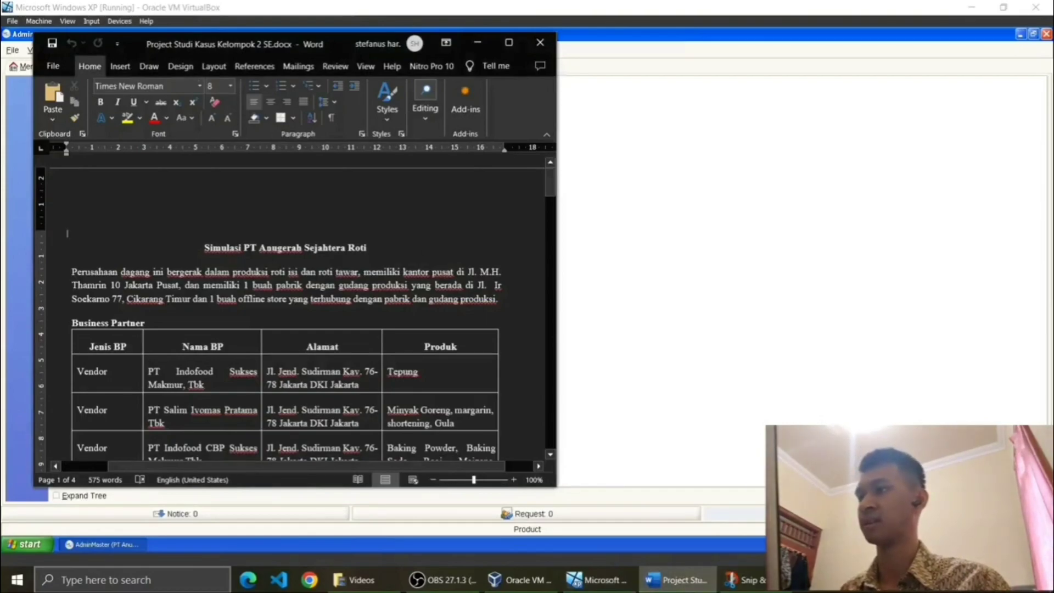
scroll(67, 233, down, 5)
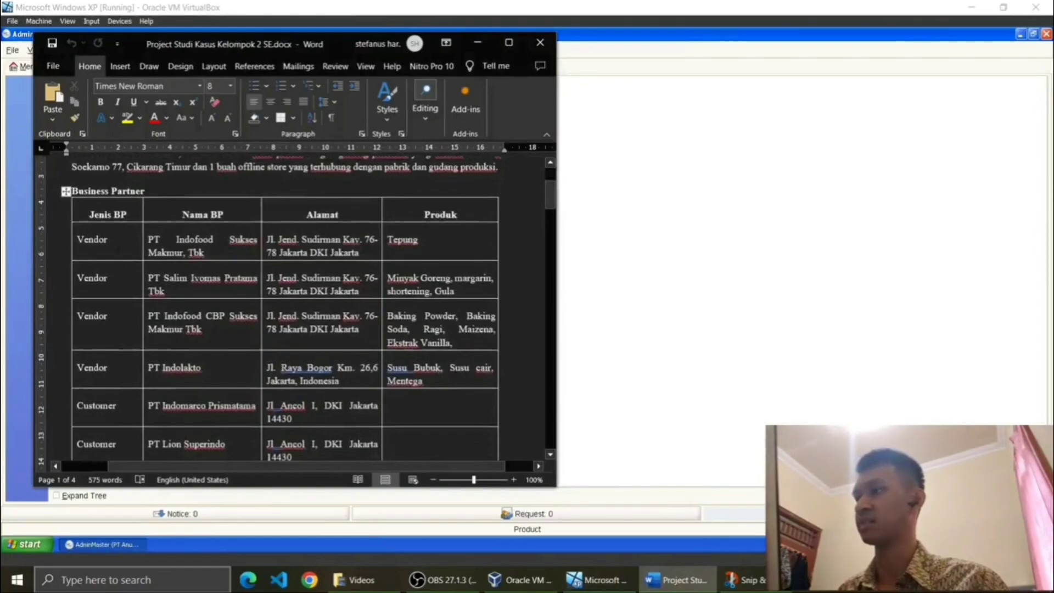
scroll(269, 310, down, 1)
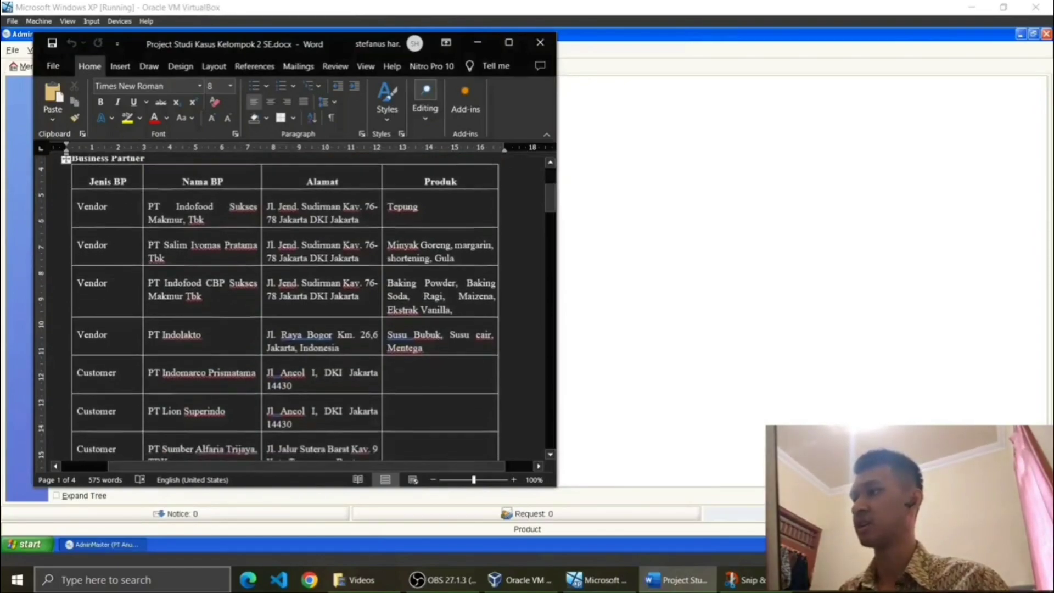
scroll(285, 308, down, 3)
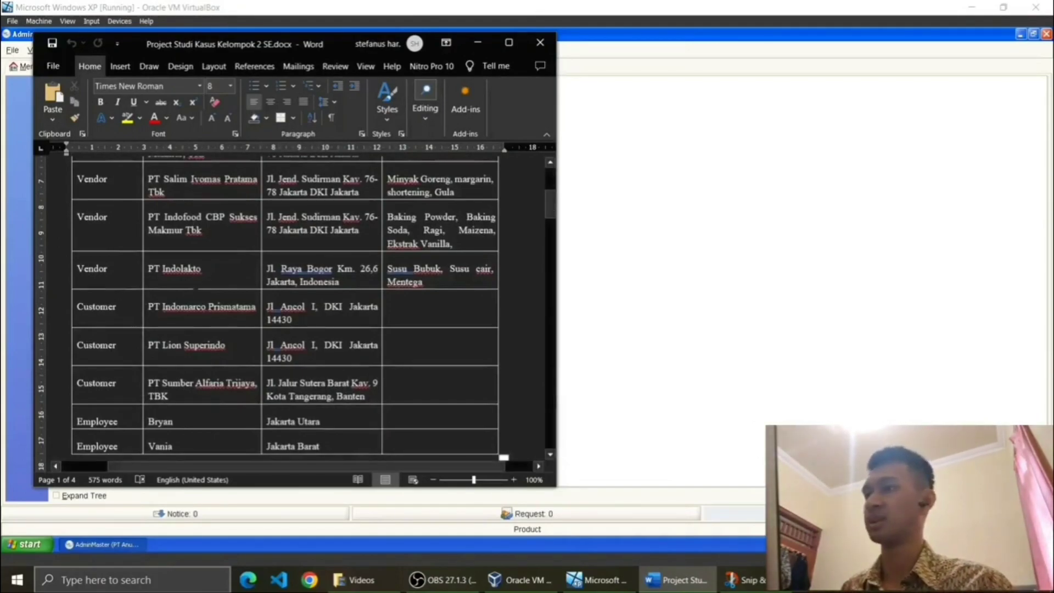
scroll(285, 307, up, 5)
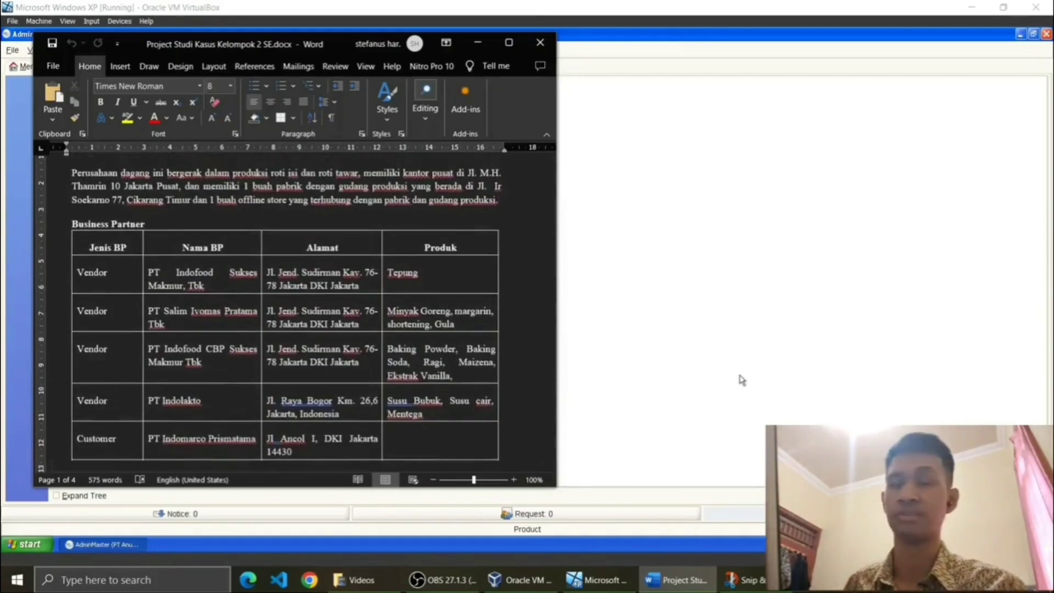
click(741, 378)
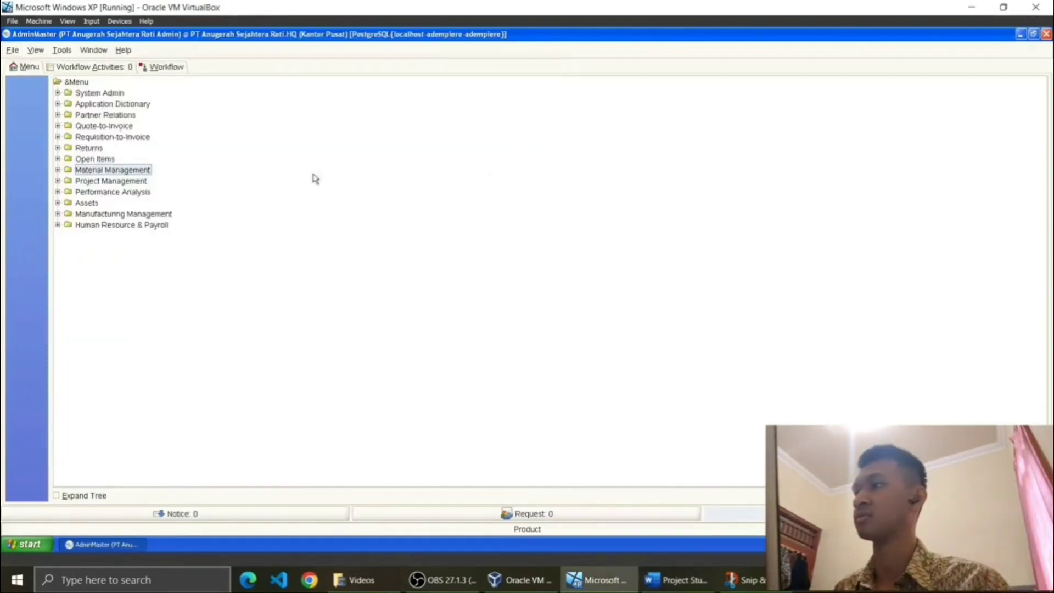
Step: Open Business Partner Group under Partner Relations and list the Customer, Employee, Standard and Vendor groups
click(90, 115)
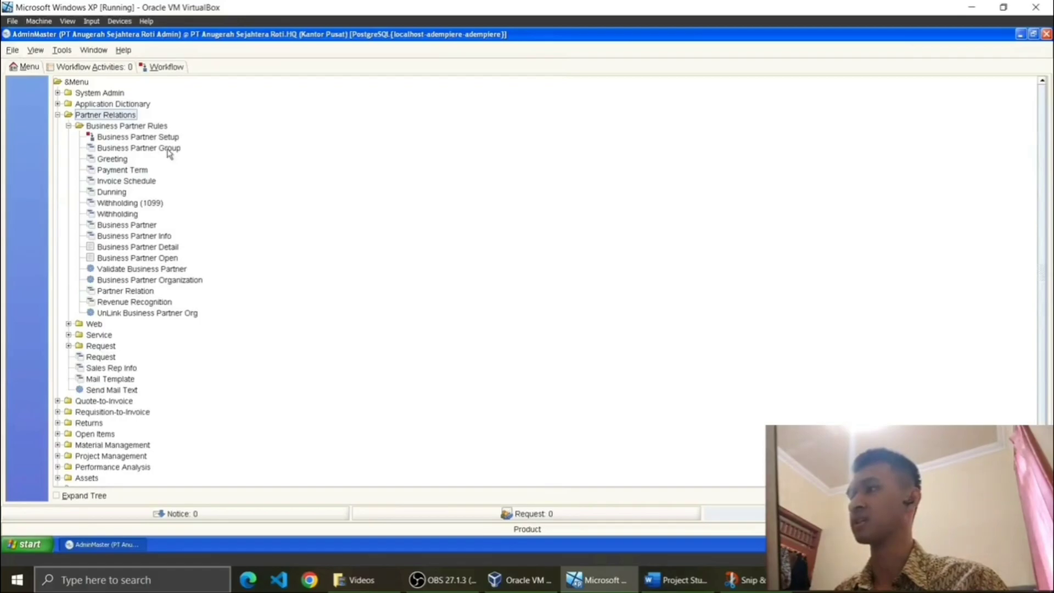
click(136, 148)
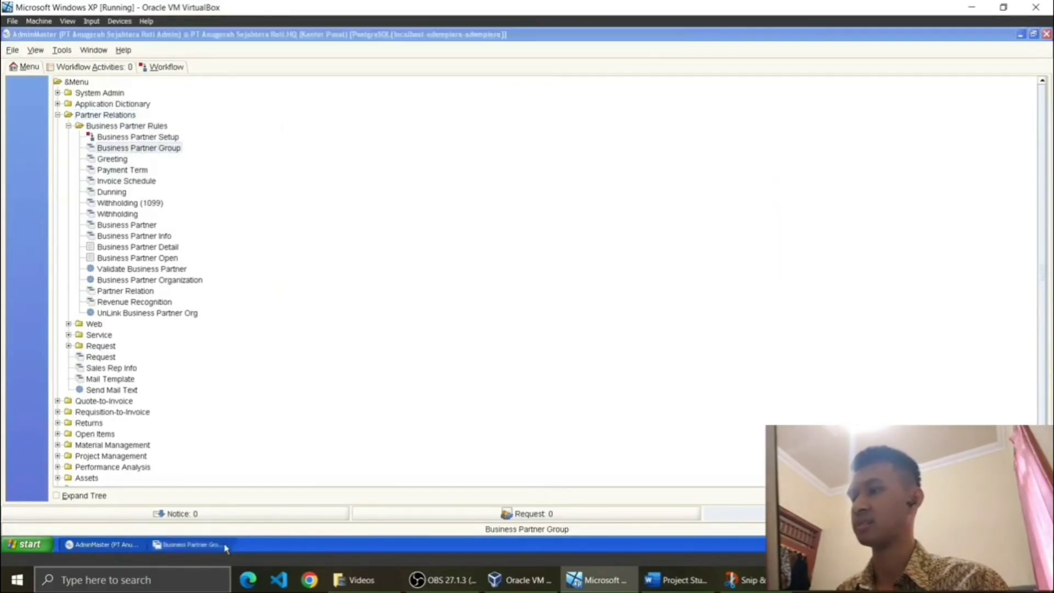
click(225, 548)
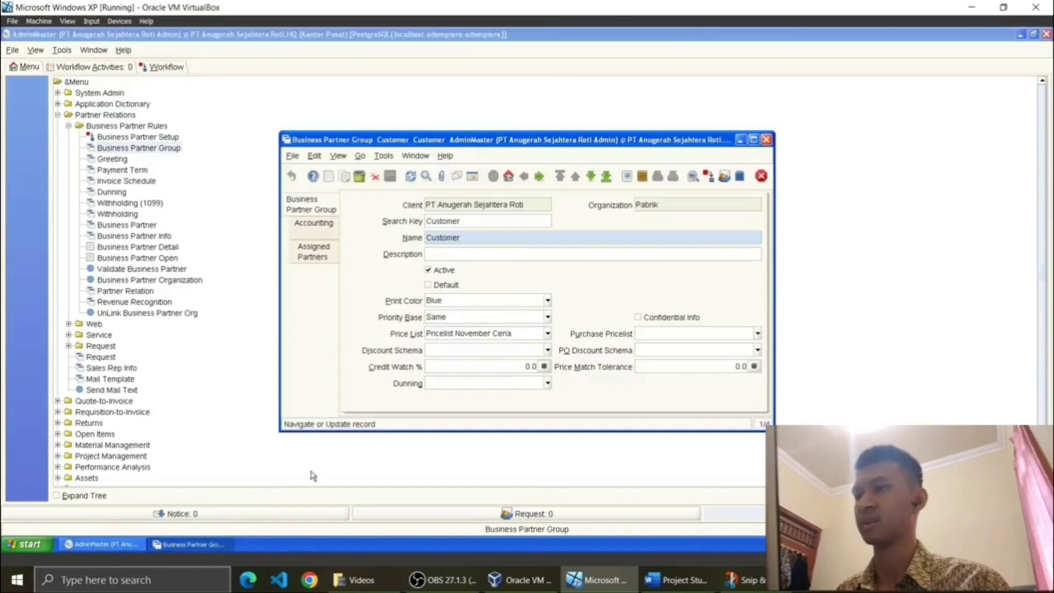
click(471, 181)
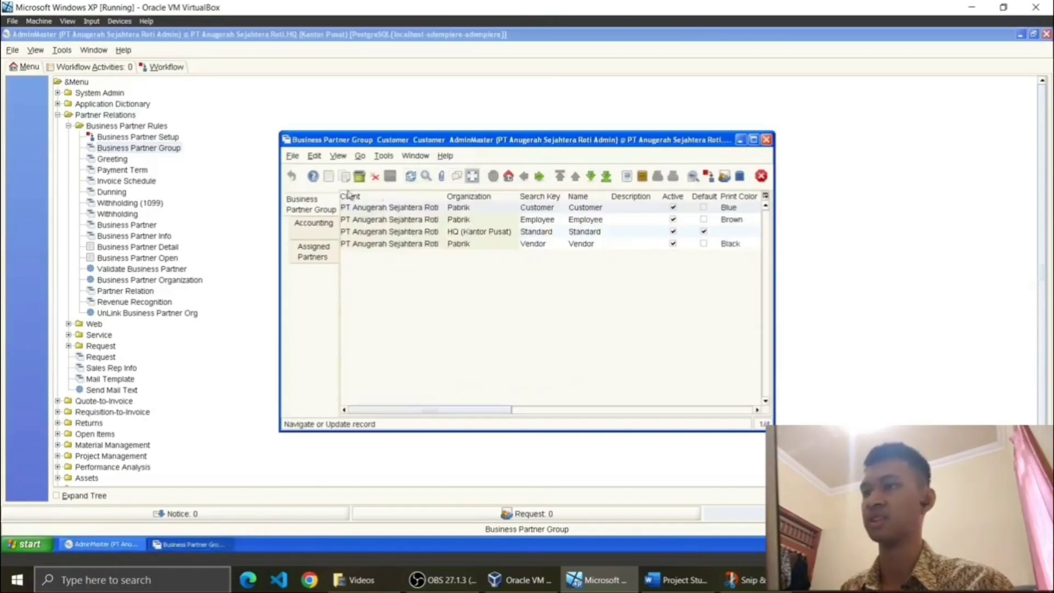
click(569, 220)
Step: Inspect the Vendor and Standard groups in detail, then start a new blank group record
click(573, 248)
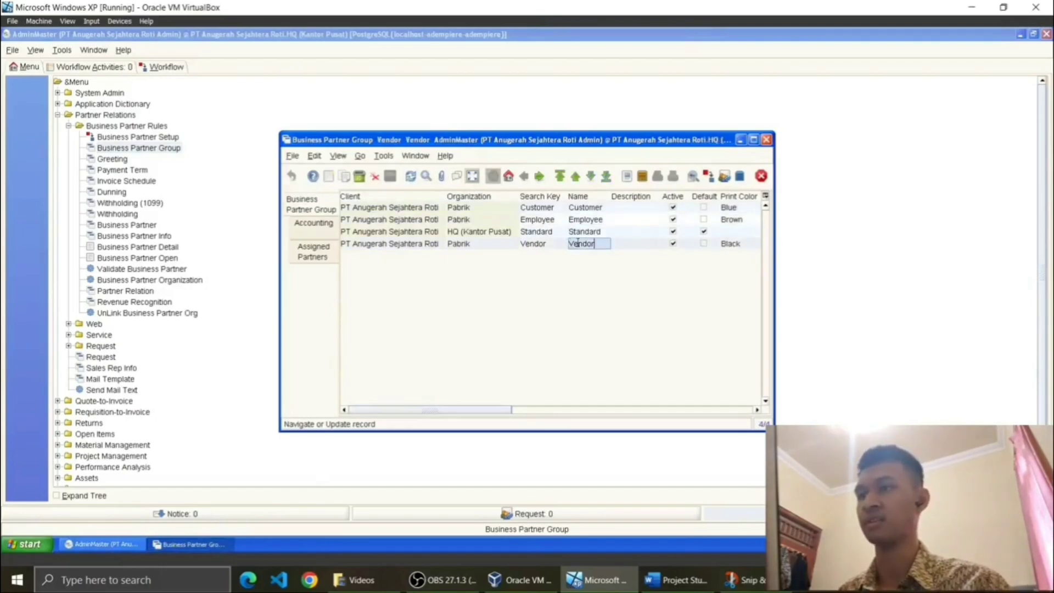
click(471, 176)
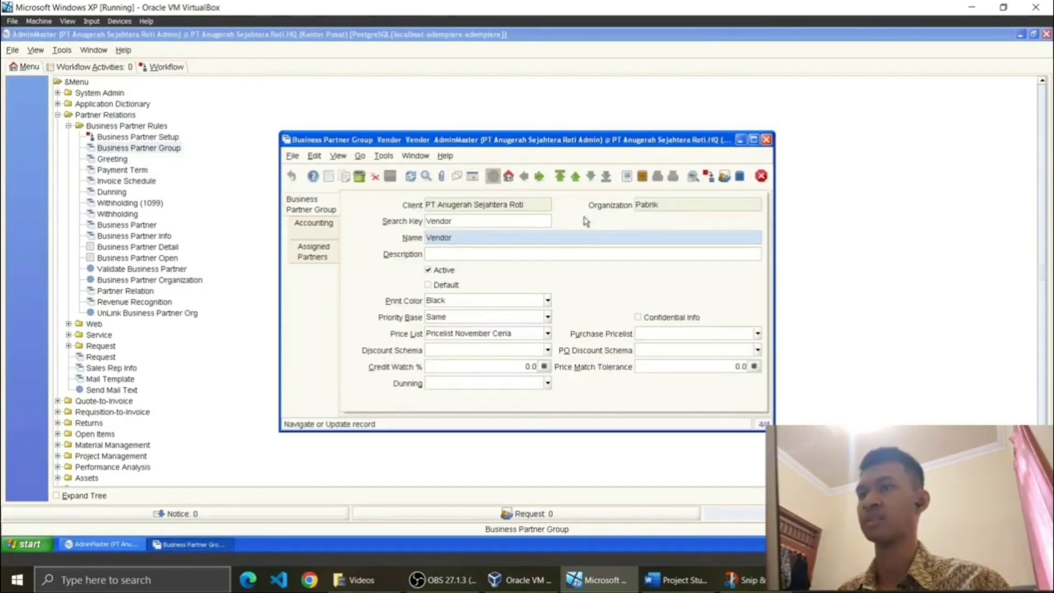
click(473, 177)
click(524, 232)
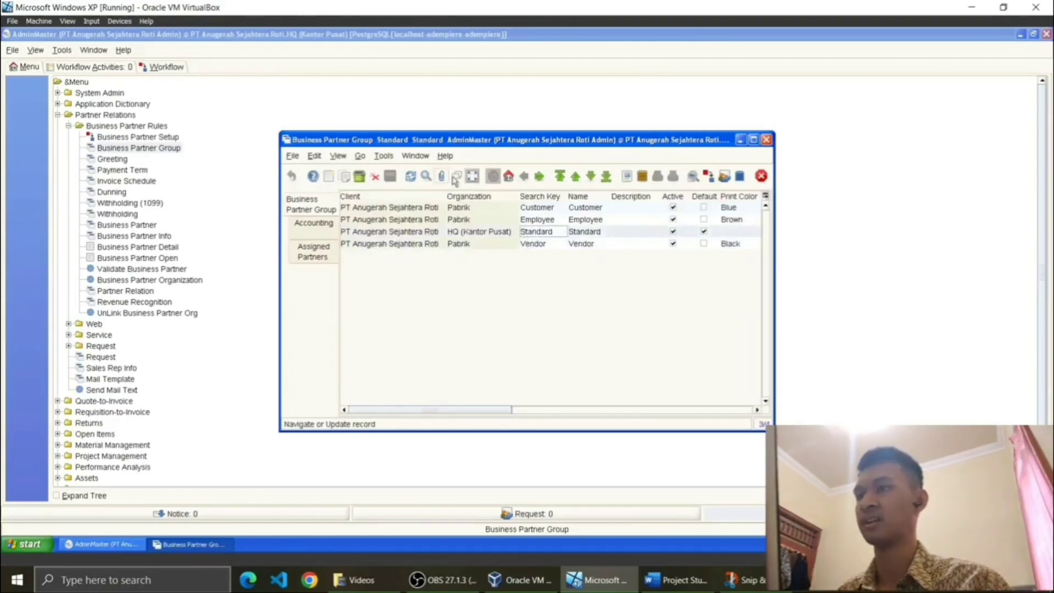
click(472, 176)
click(328, 176)
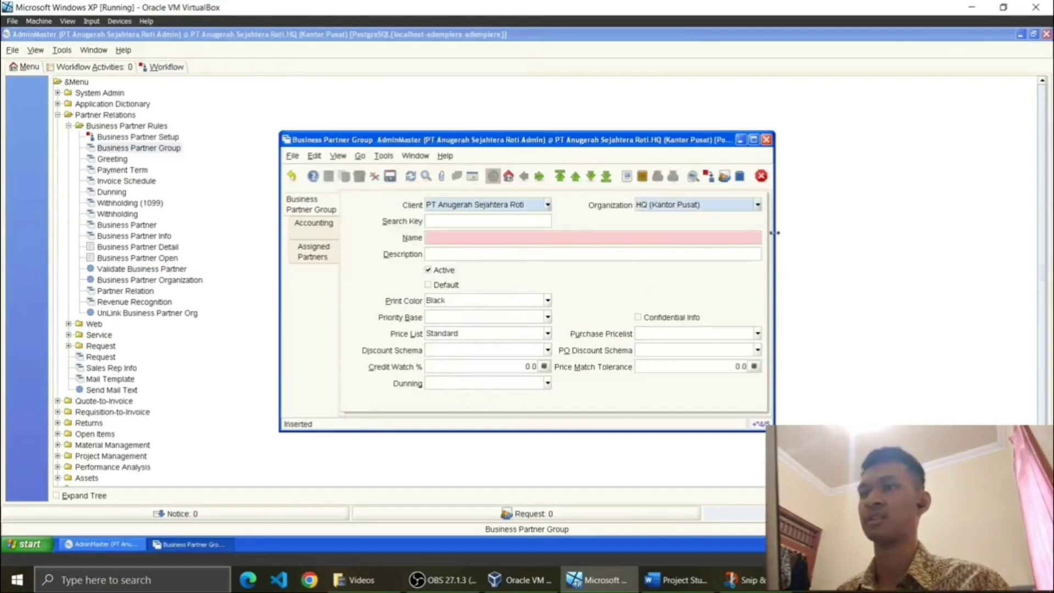
Step: Fill the new group with organization Pabrik, price list Pricelist November Ceria and Black print colour, then undo it
click(758, 205)
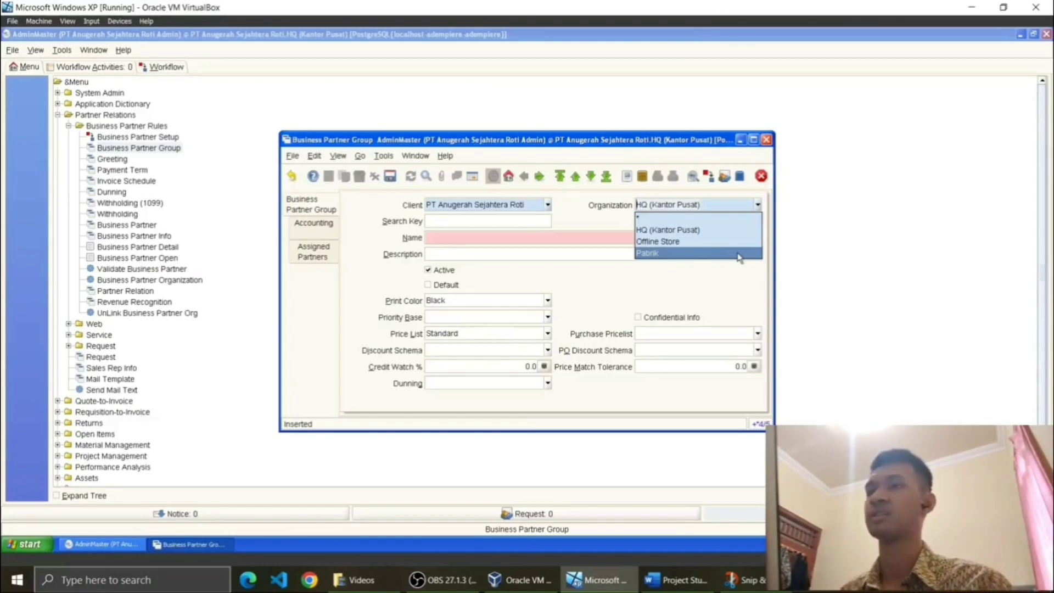
click(654, 256)
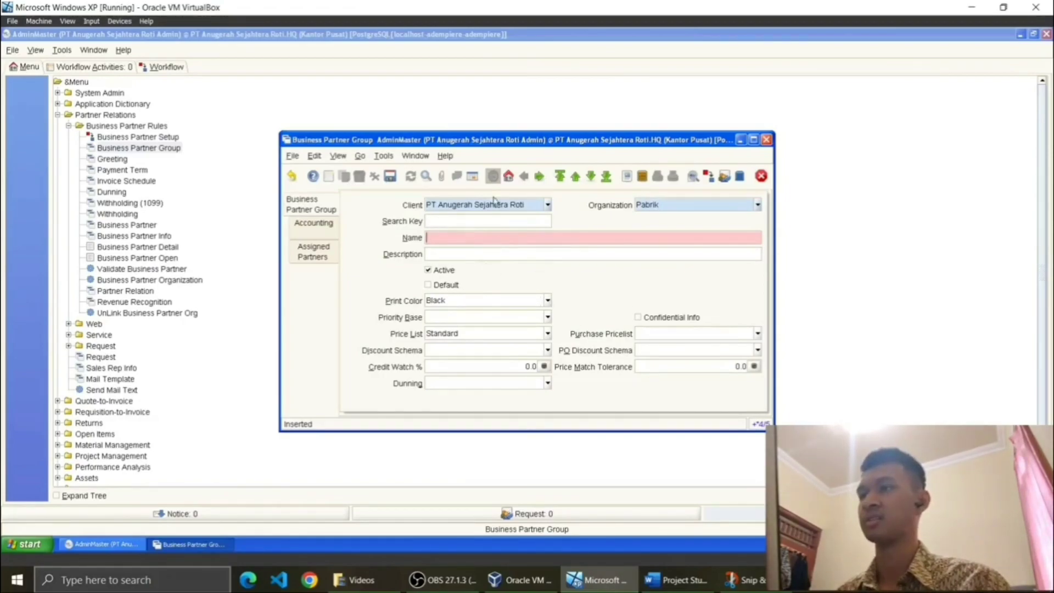
click(546, 334)
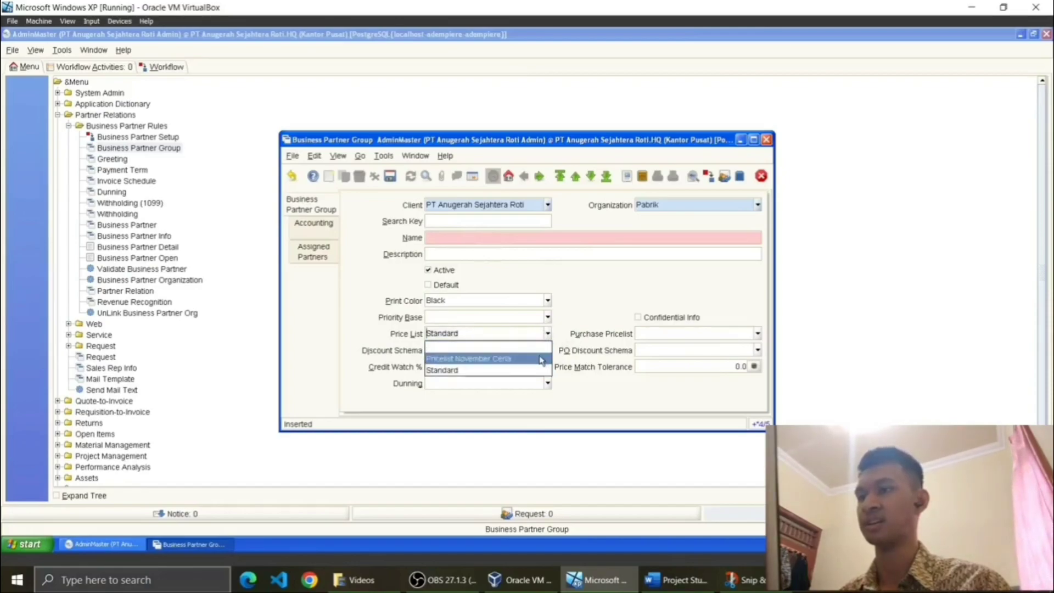
click(542, 360)
click(548, 300)
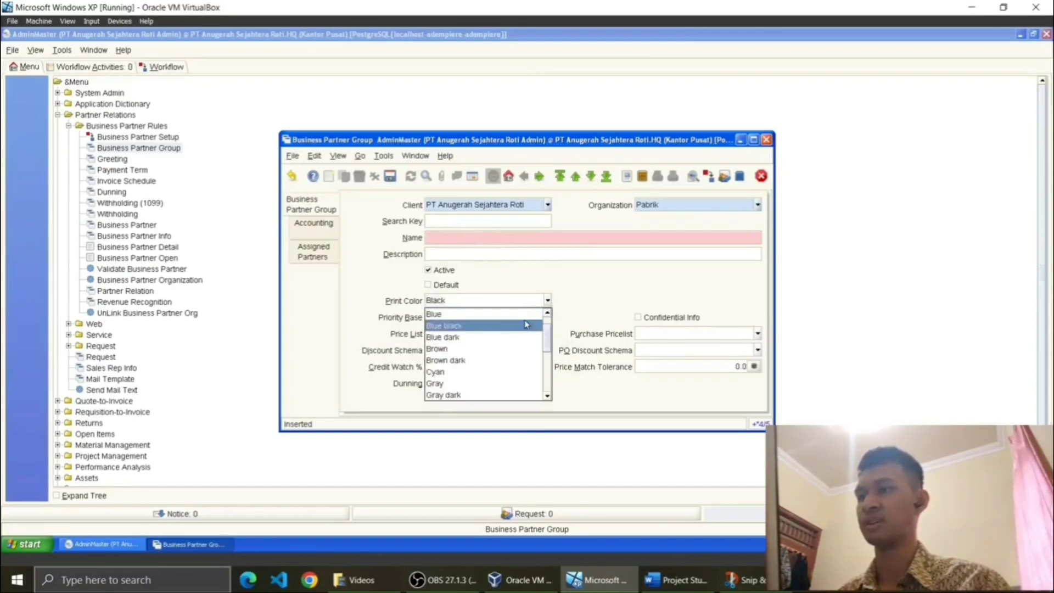
click(547, 301)
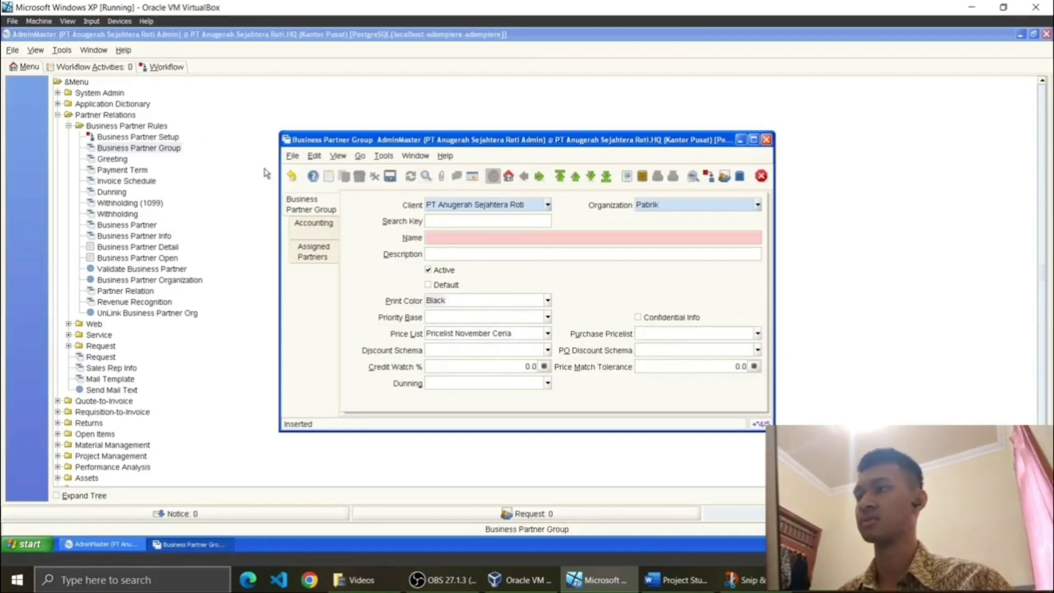
click(292, 176)
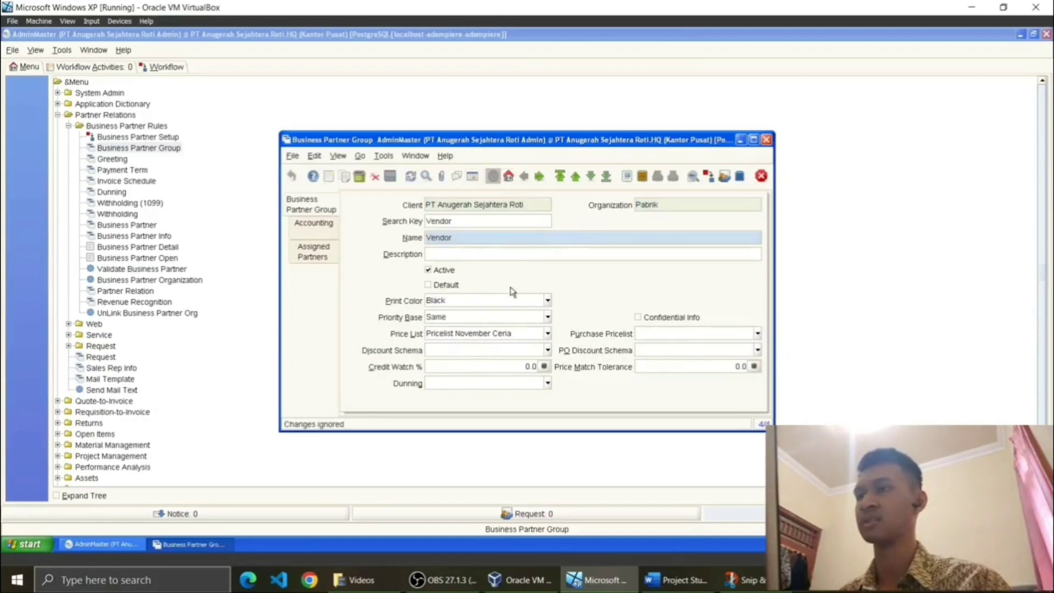
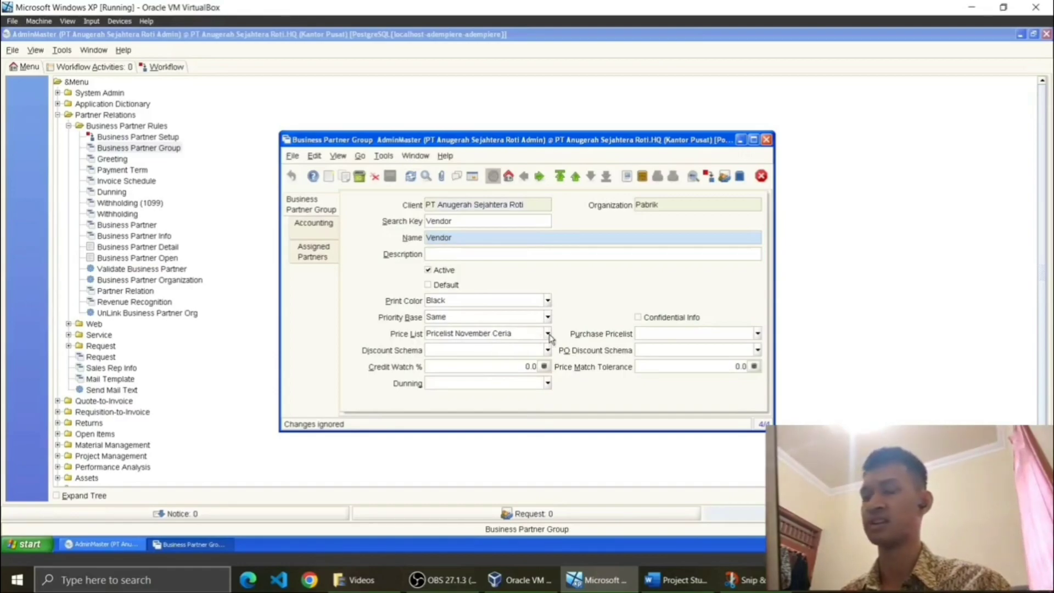
Step: Review the Customer and Employee partner groups in form view, then close the Business Partner Group window
click(471, 176)
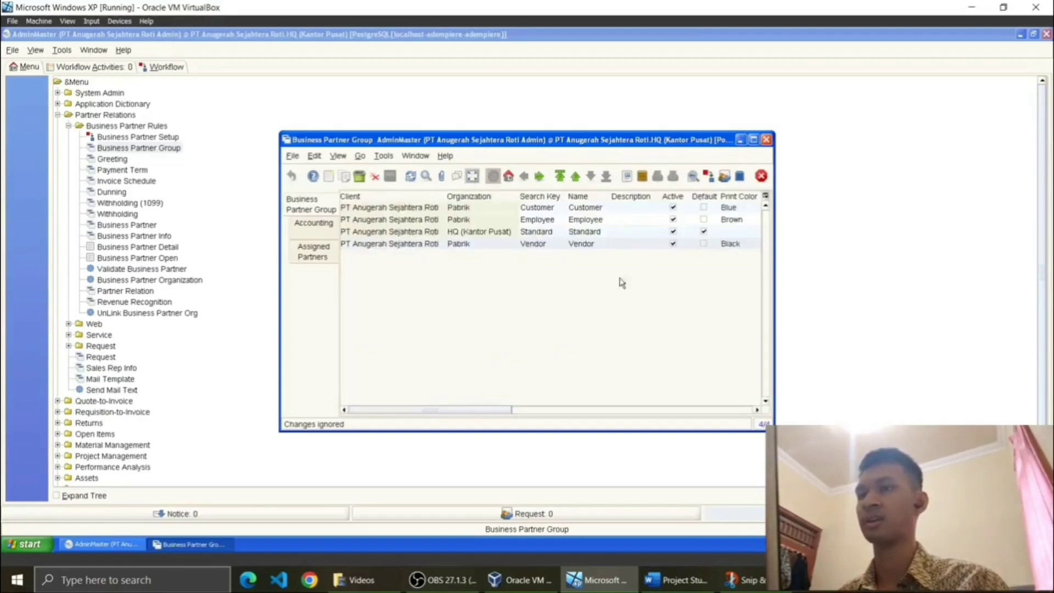
click(604, 208)
click(471, 176)
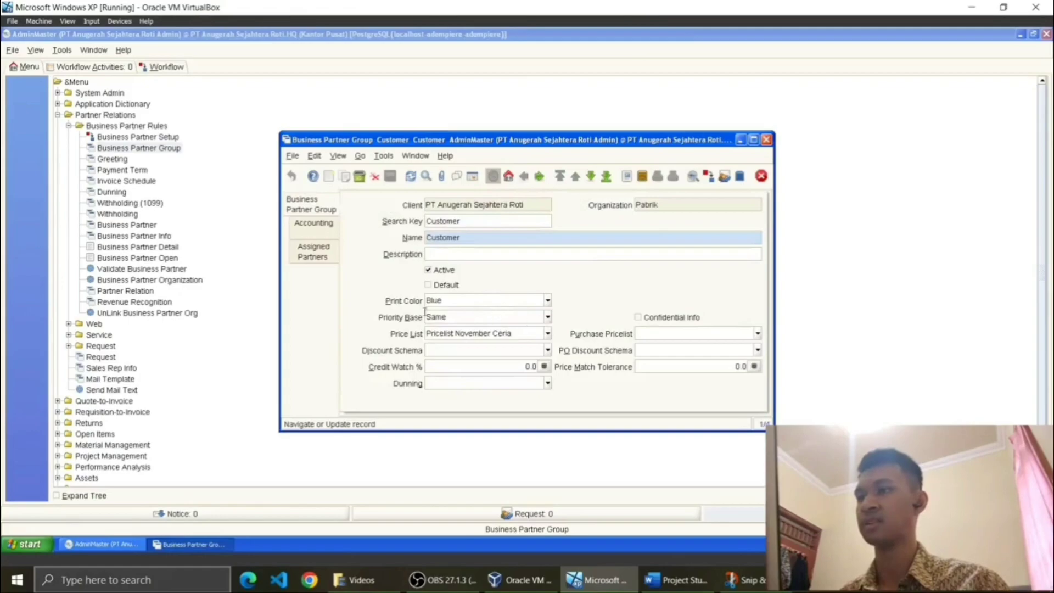
click(472, 177)
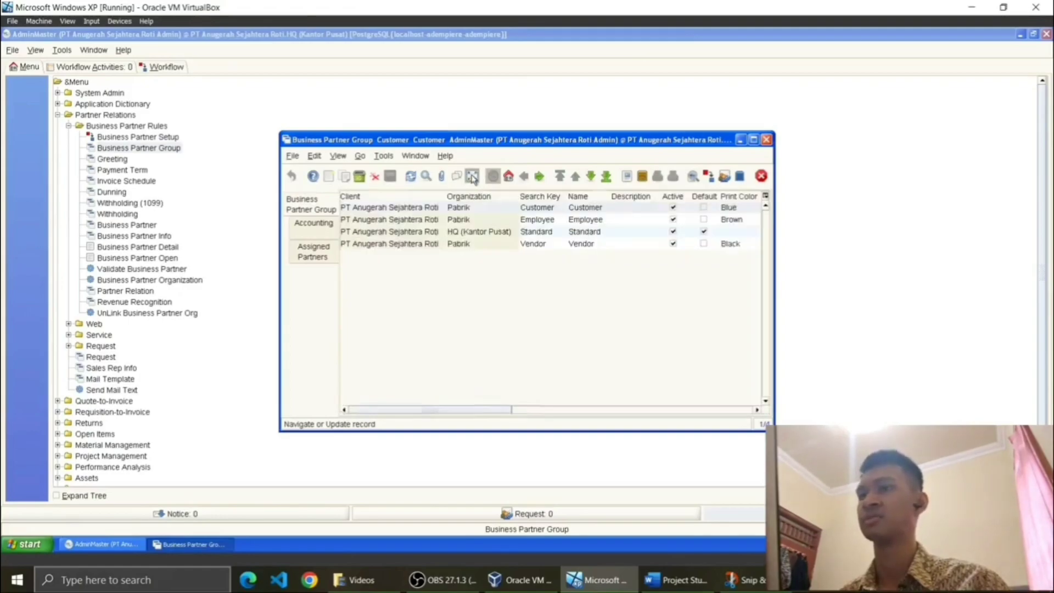
click(586, 221)
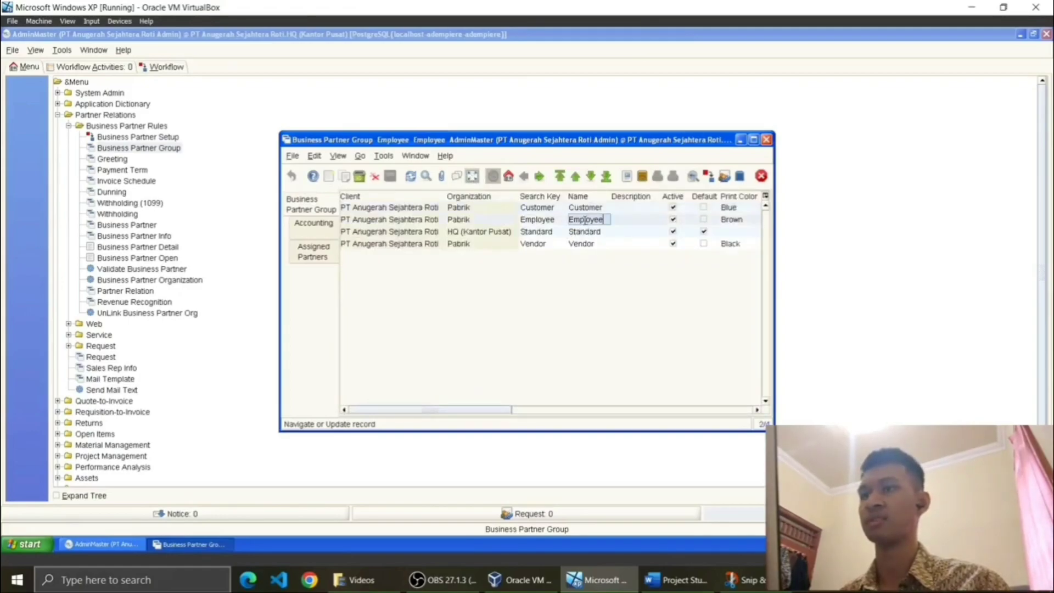
click(472, 176)
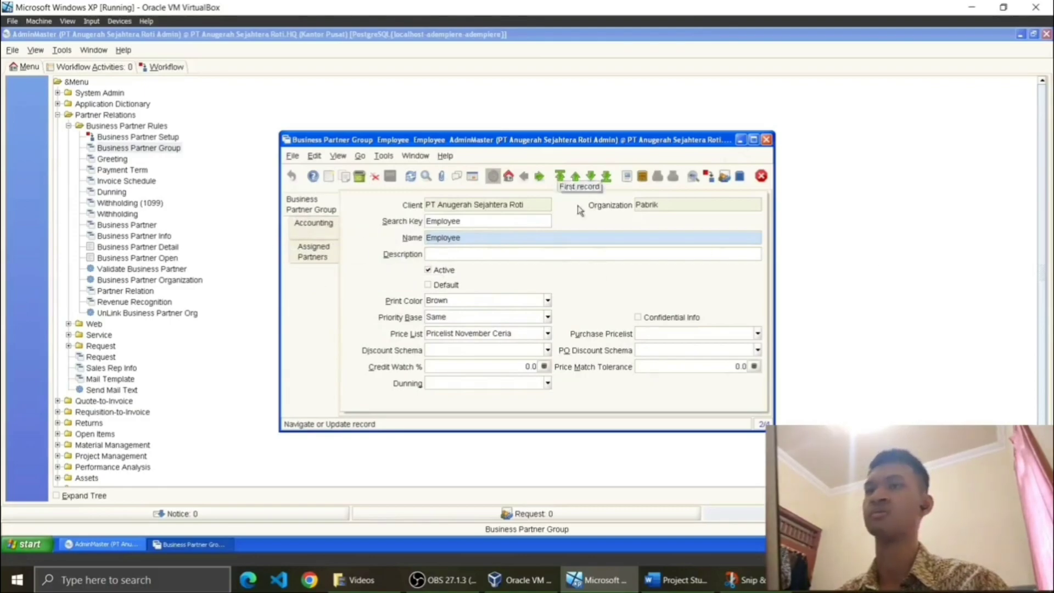
click(766, 140)
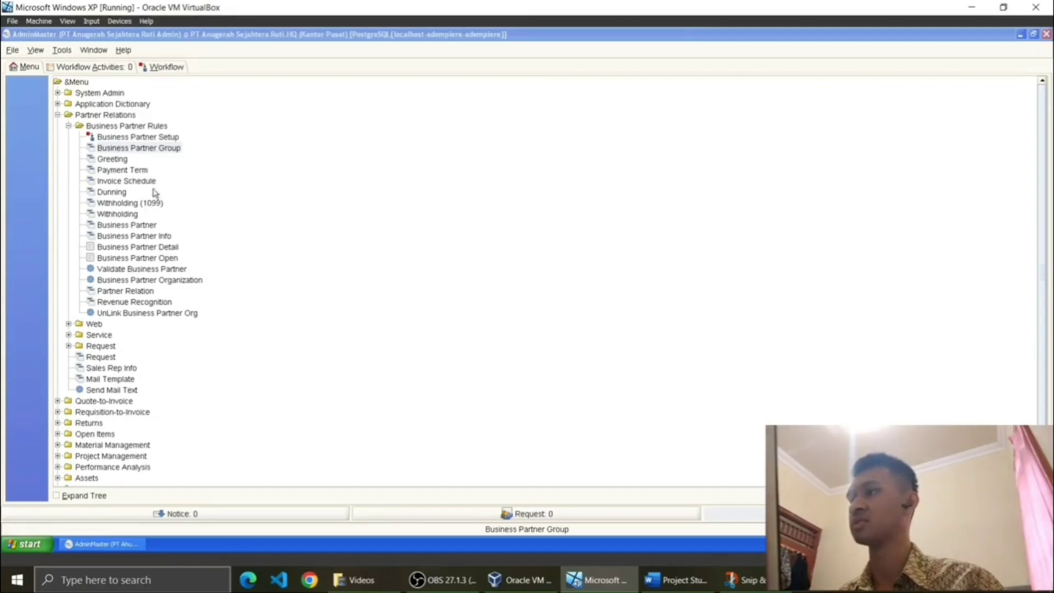
Step: Open the Business Partner window and compare its partners against the Word document's partner table
click(144, 225)
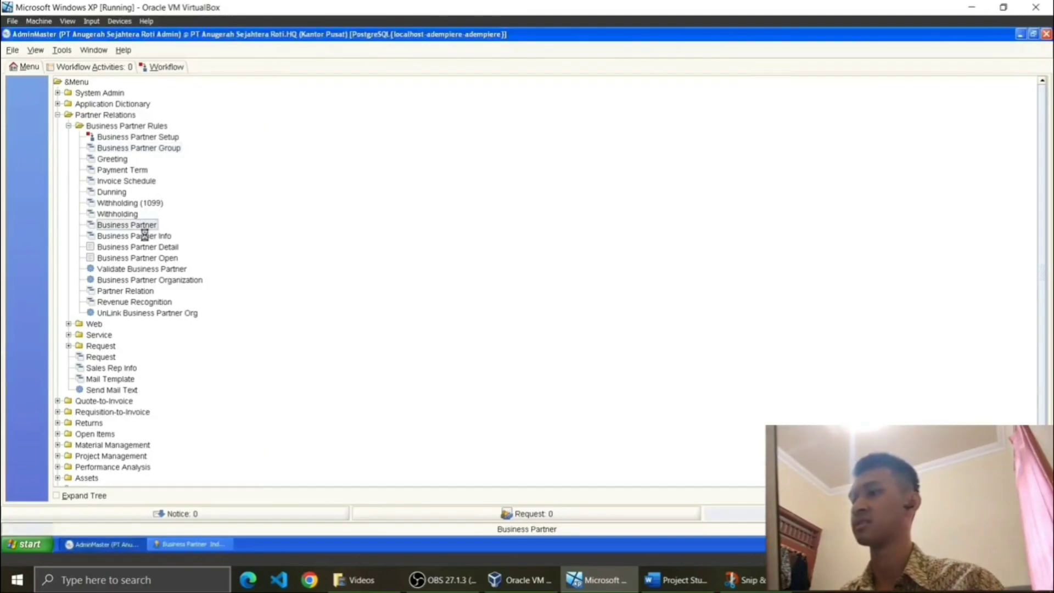
click(165, 544)
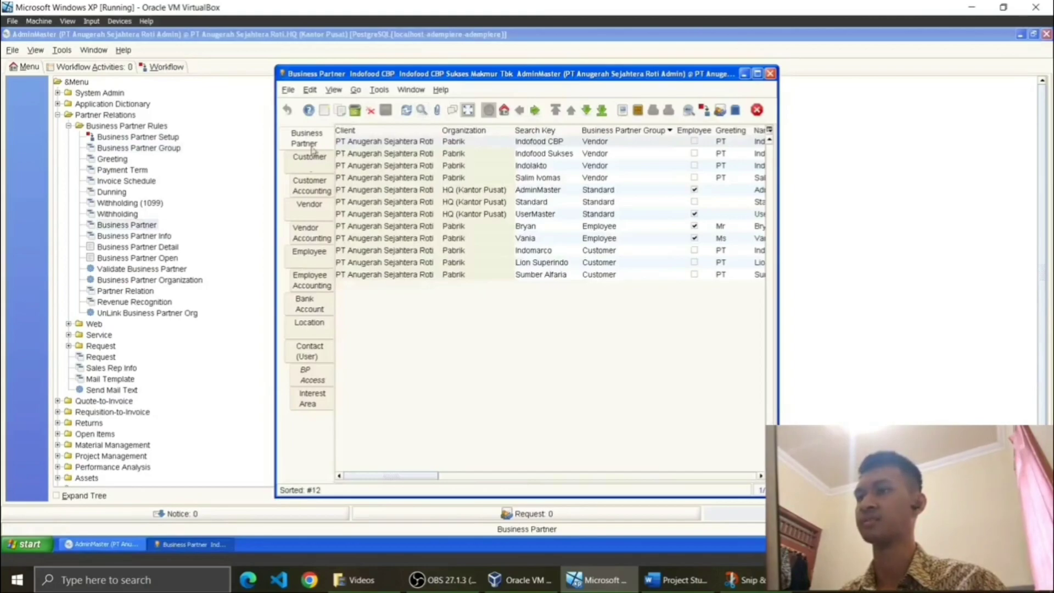
click(676, 580)
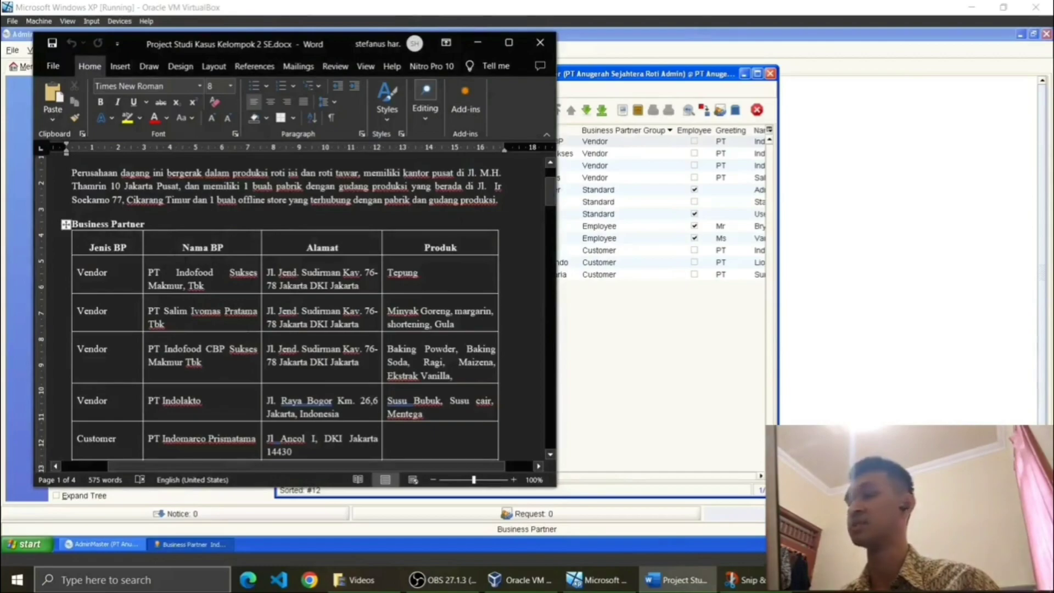
click(475, 43)
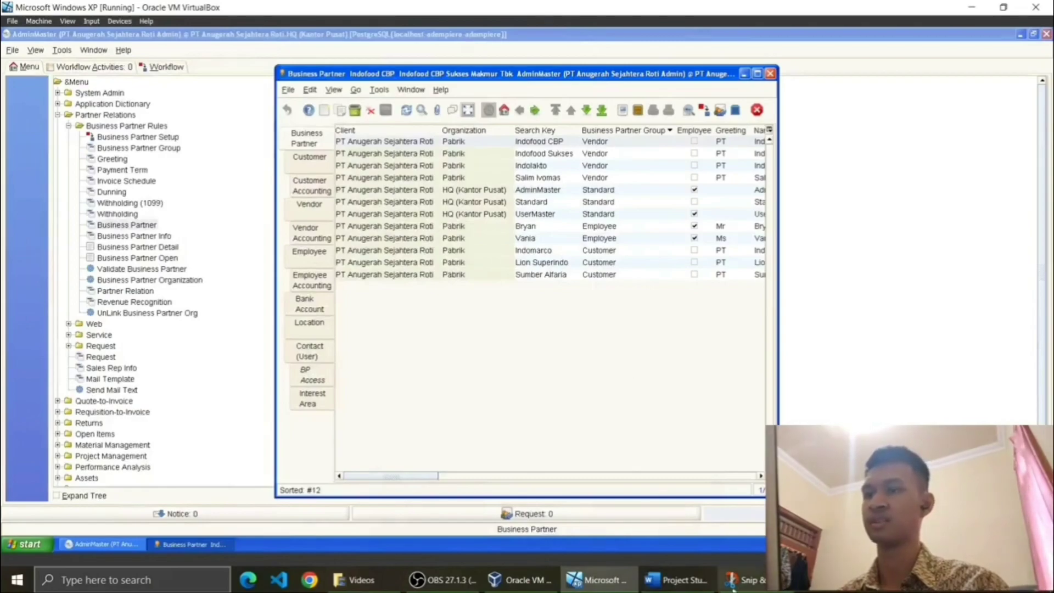
click(678, 579)
scroll(104, 228, down, 1)
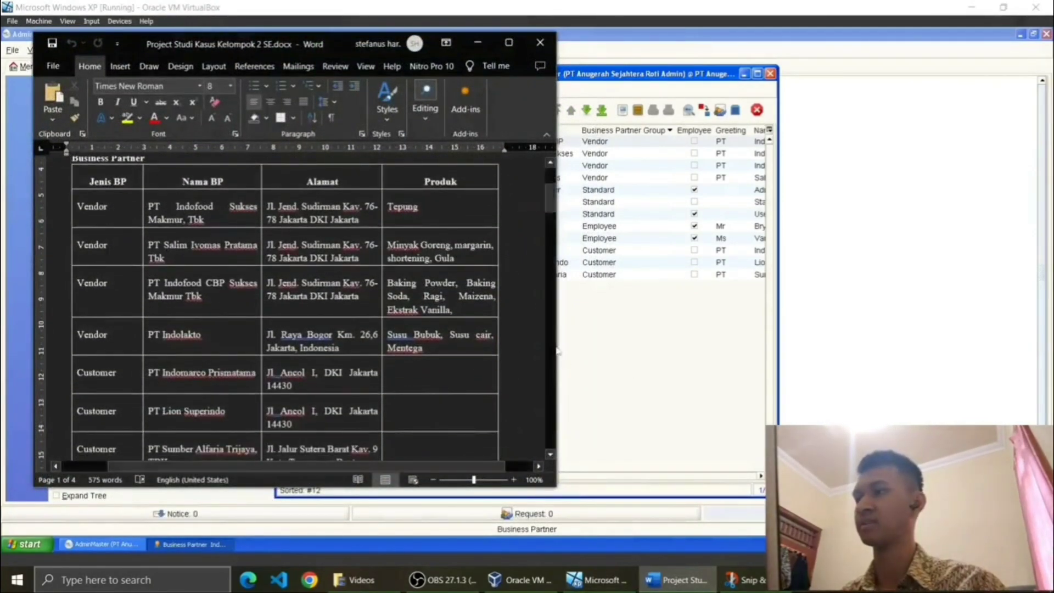
click(670, 370)
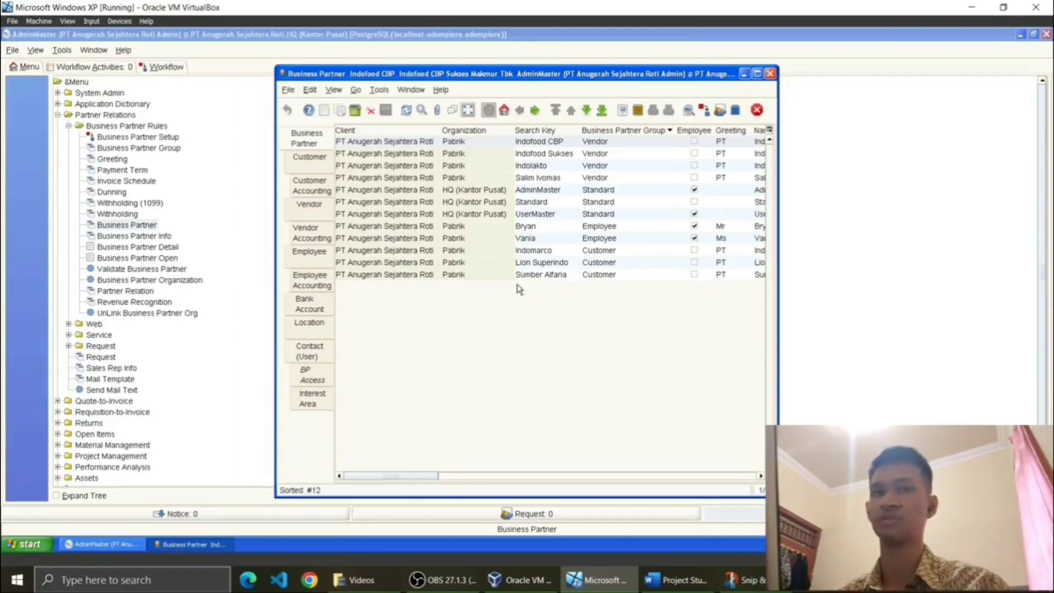
Step: Open the Indofood CBP partner record and check its Search Key
click(468, 111)
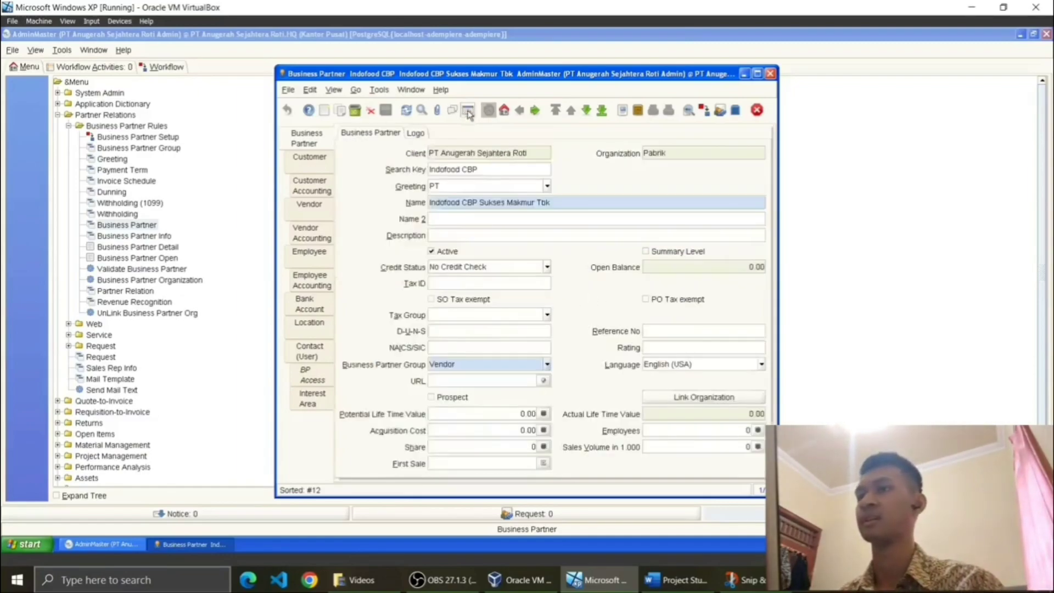
click(463, 113)
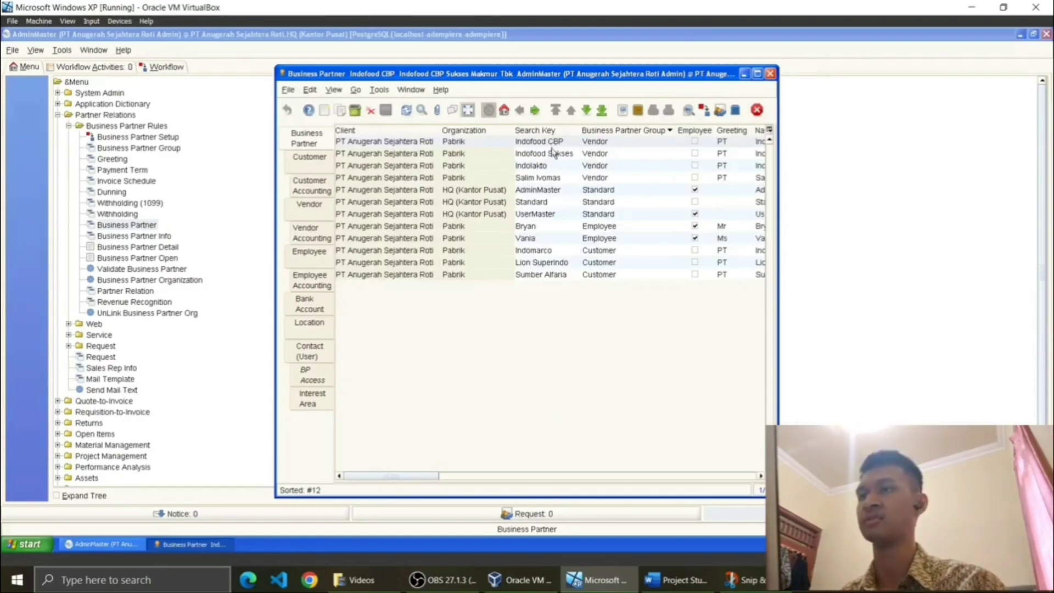
click(473, 113)
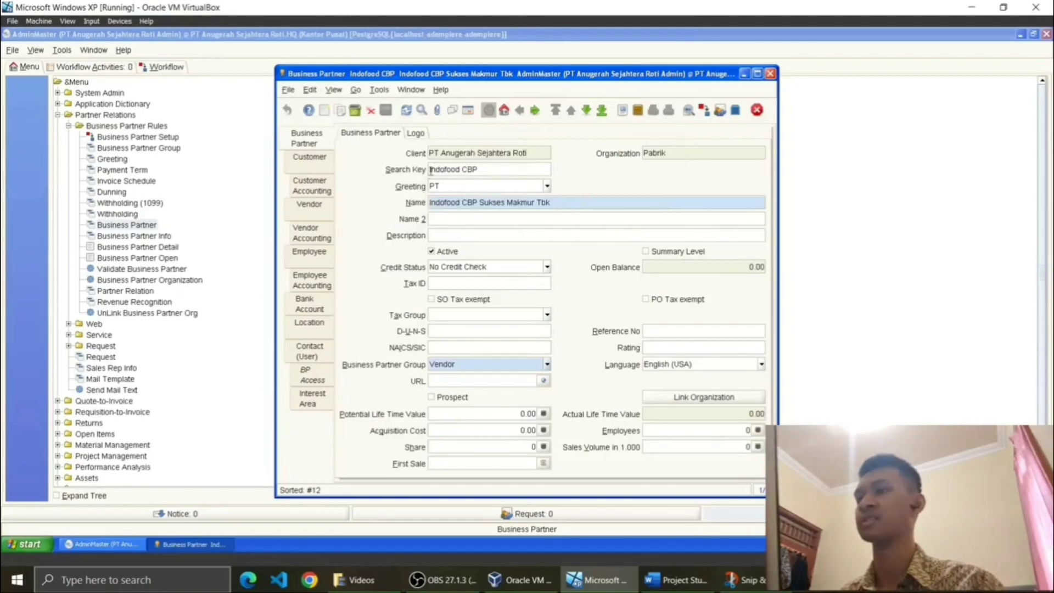
click(485, 172)
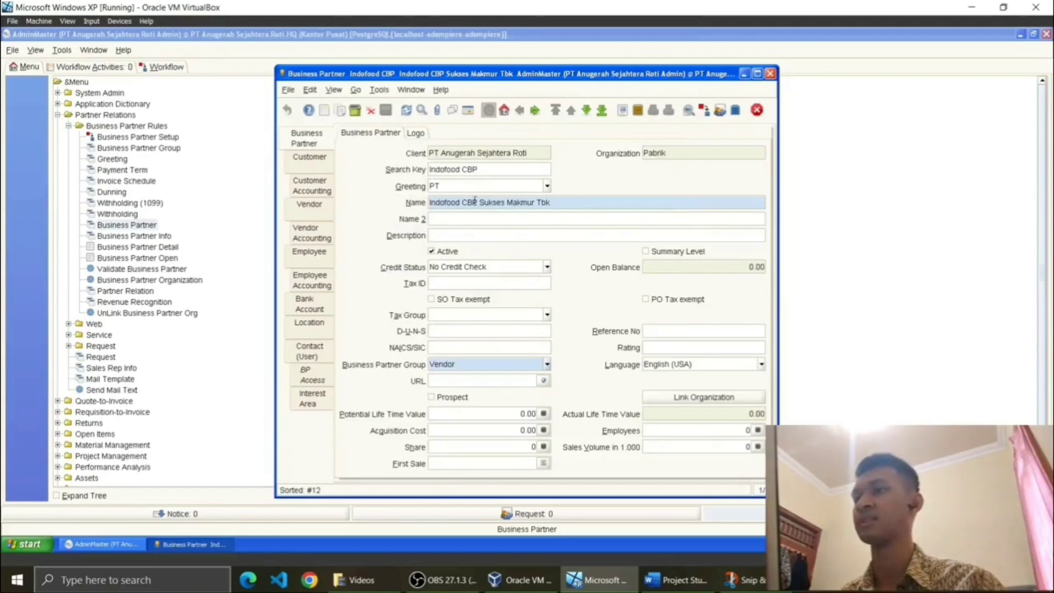
Step: Confirm Indofood CBP keeps greeting PT and partner group Vendor
click(547, 186)
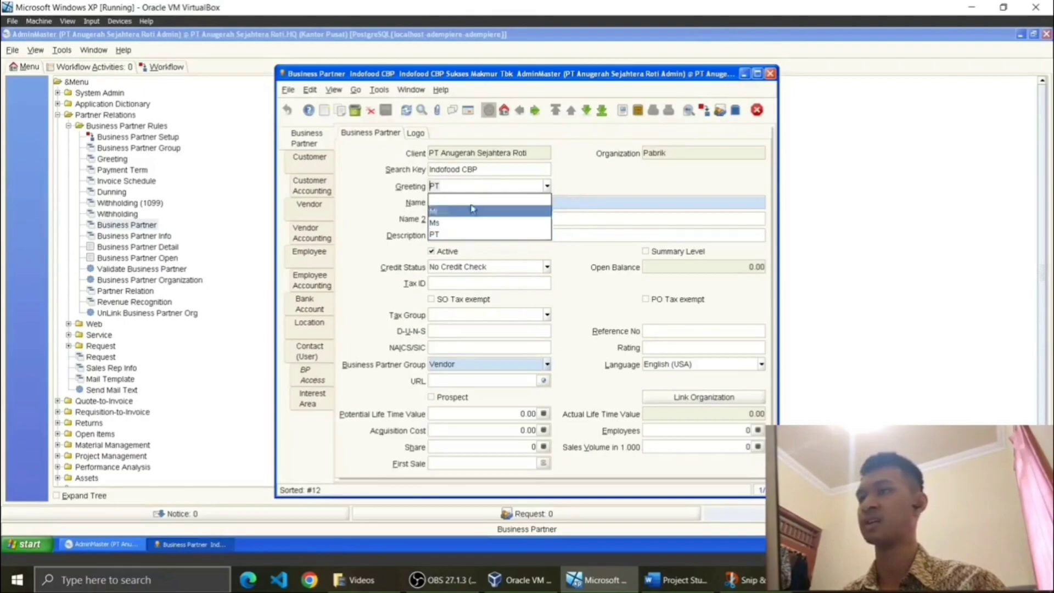
click(600, 190)
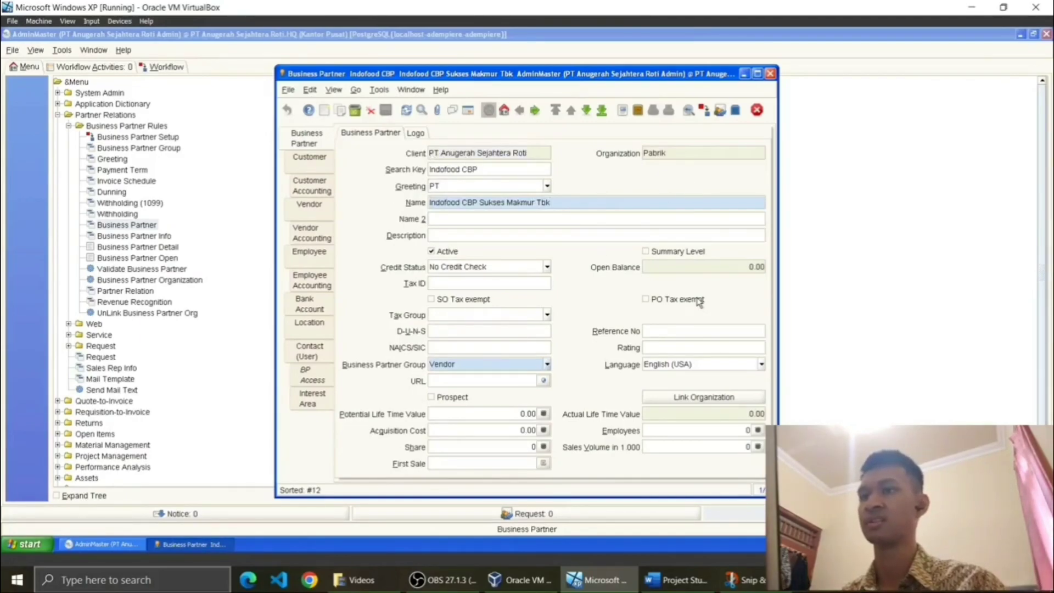
click(548, 366)
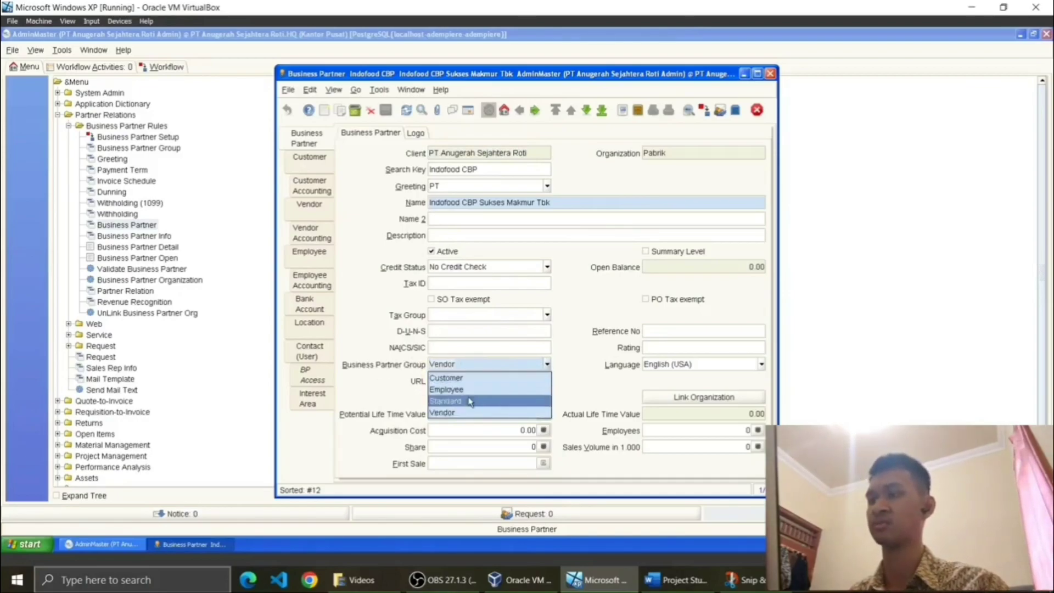
click(445, 413)
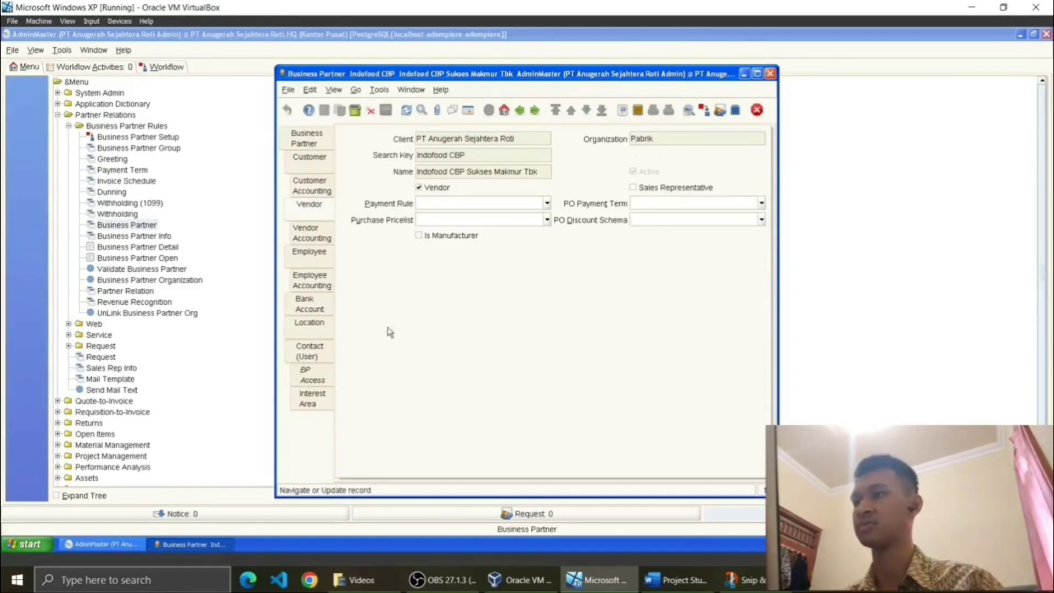
Step: Check Indofood CBP's Sudirman Kav. 76-78, DKI Jakarta, Indonesia address in the location editor
click(309, 325)
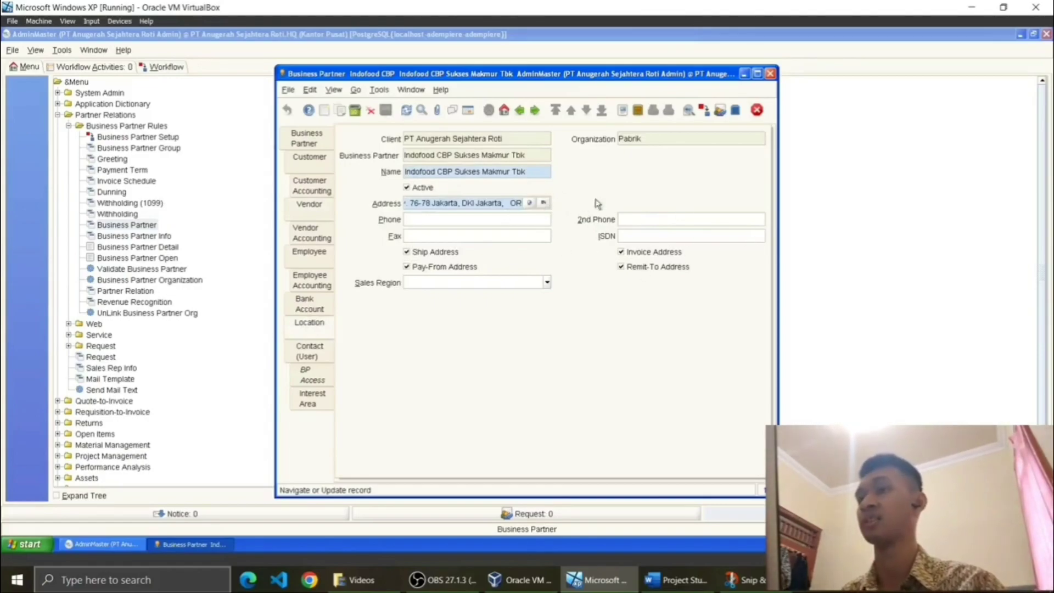
click(544, 203)
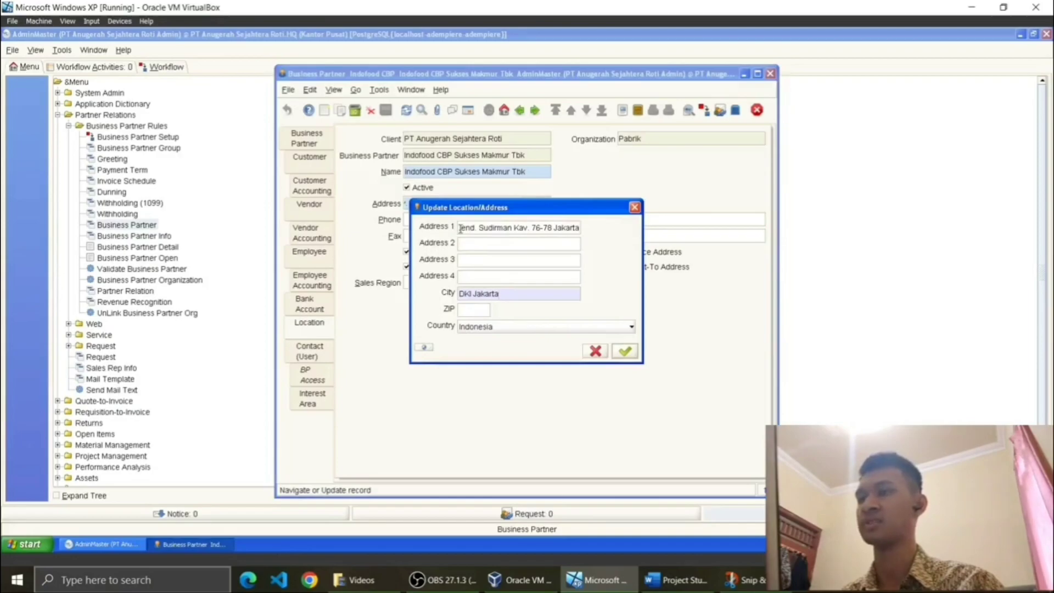
drag(461, 228, 599, 233)
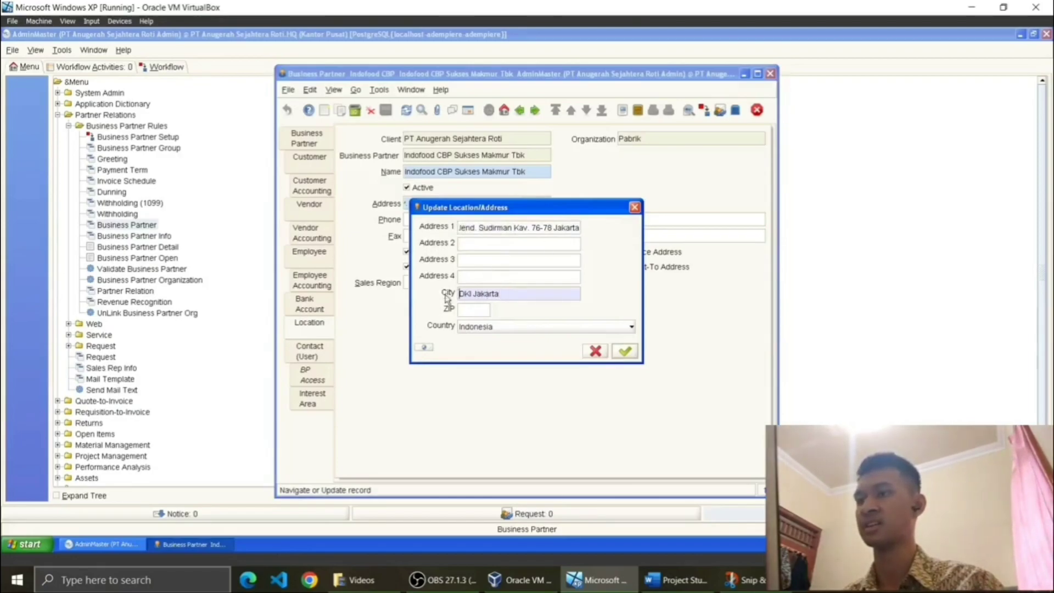
click(625, 351)
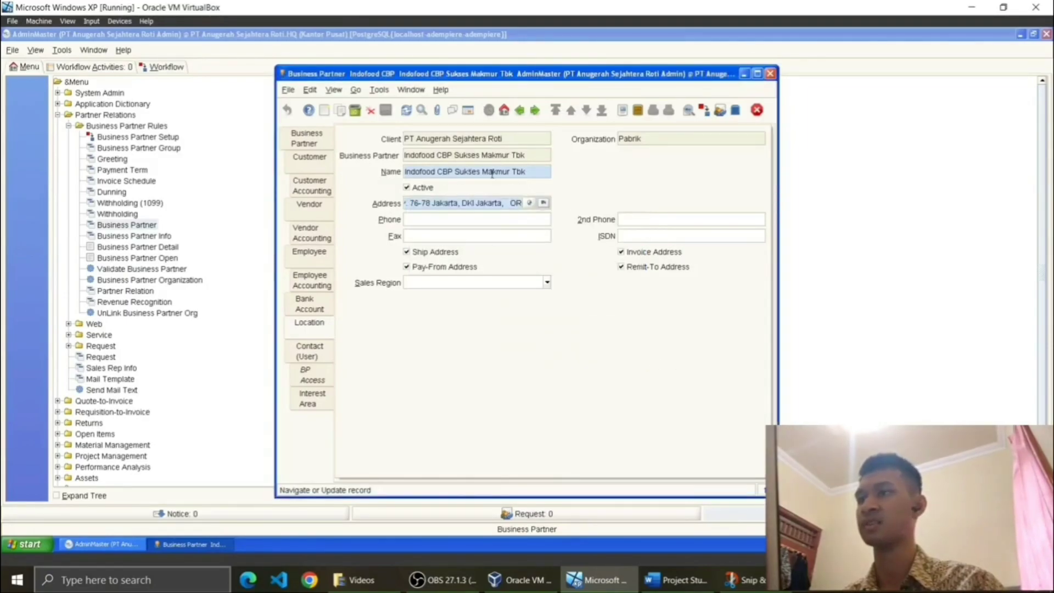
Step: Return to the main partner record and show all business partners as a list
click(525, 172)
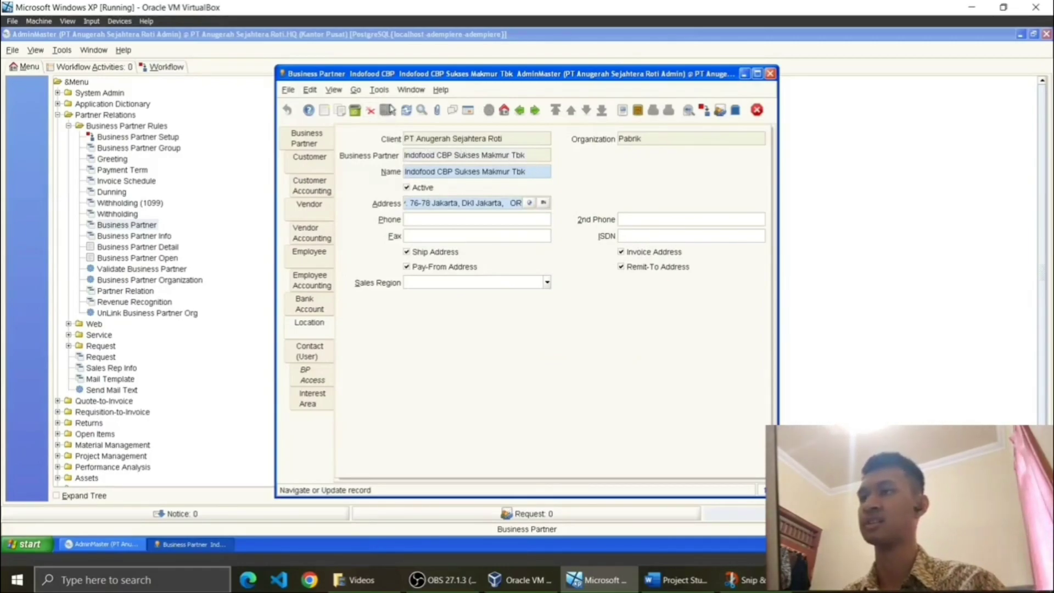
click(298, 142)
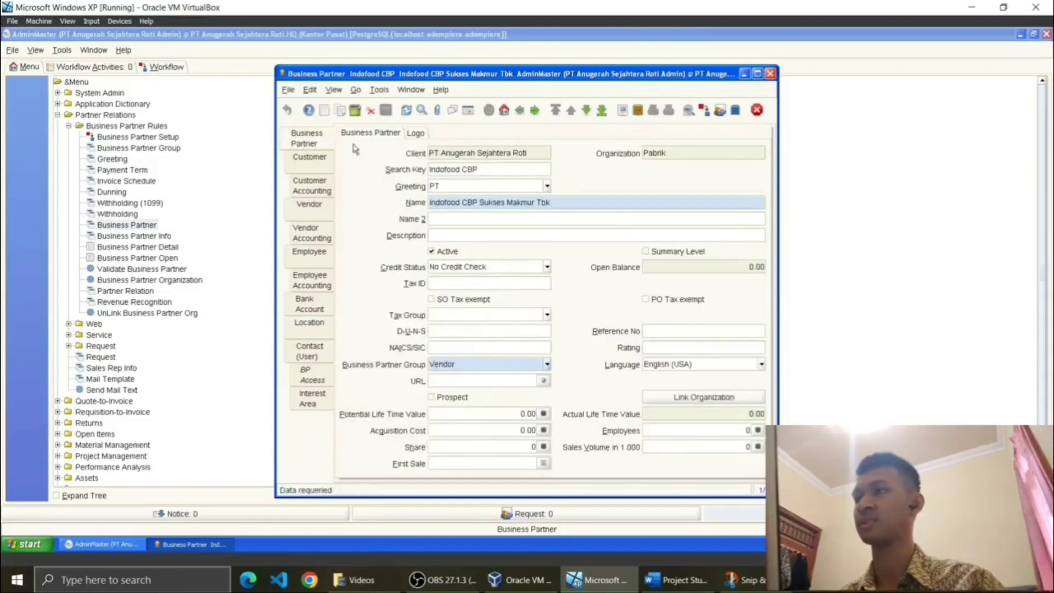
click(469, 110)
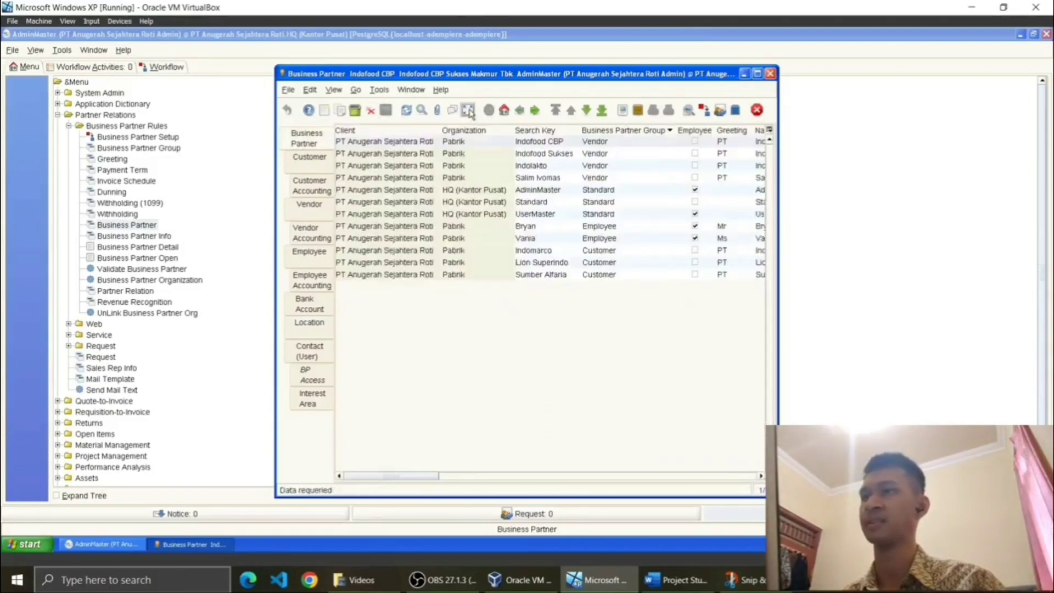
Step: Check Indofood Sukses's location details and return to the partner list
click(562, 158)
click(468, 111)
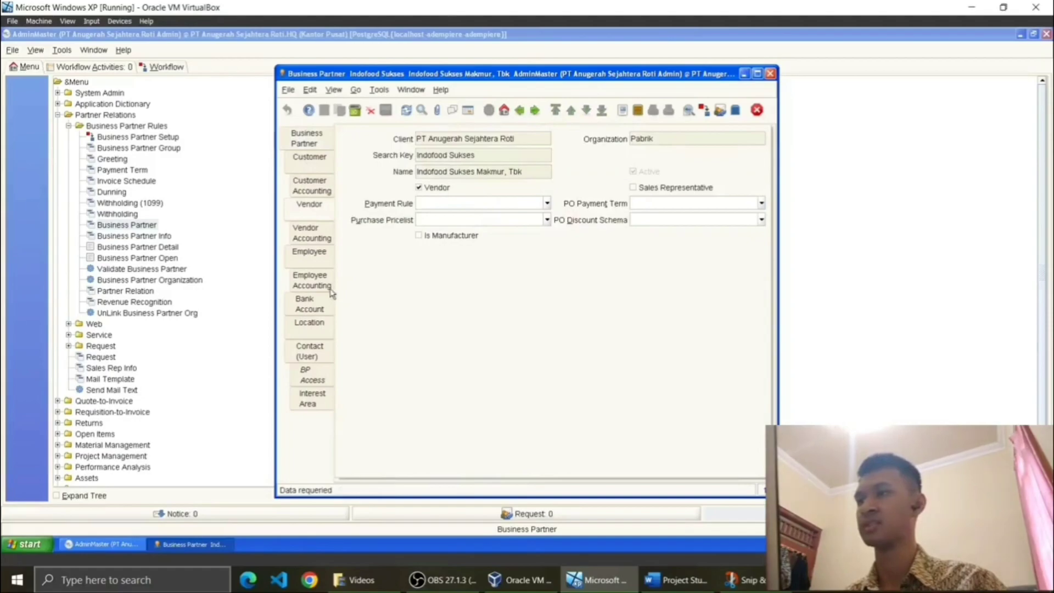
click(323, 325)
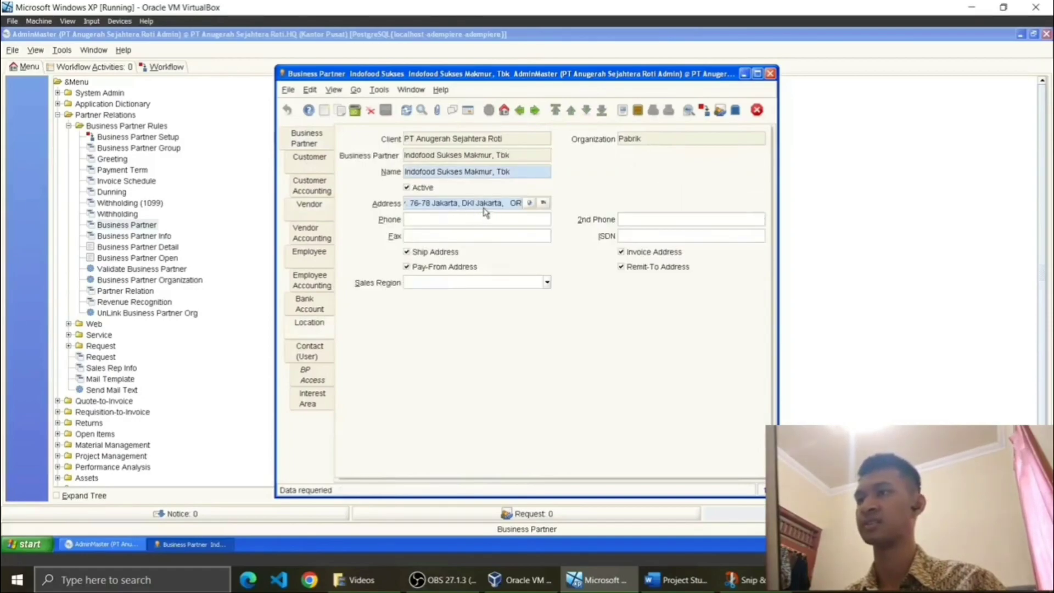
click(469, 114)
click(319, 139)
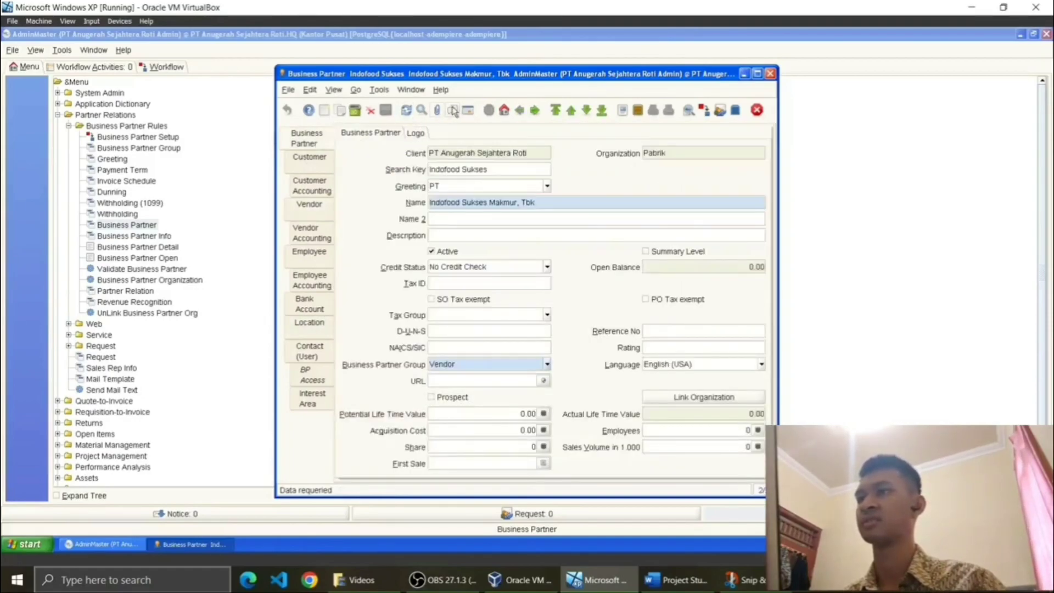
click(469, 112)
Step: Review Indolakto's vendor settings and Jakarta address, then return to the partner list
click(542, 165)
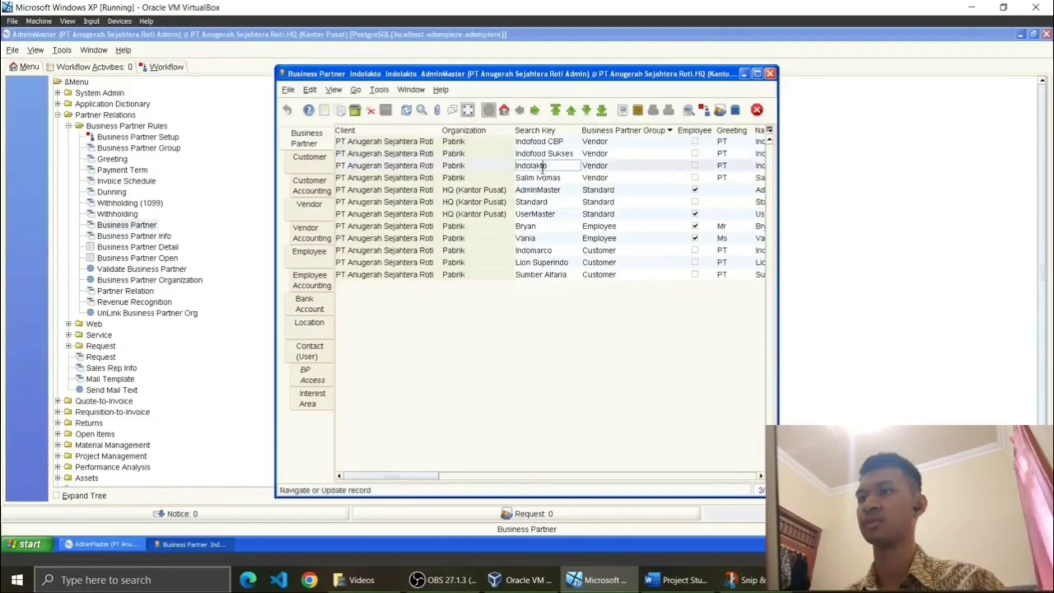
click(467, 111)
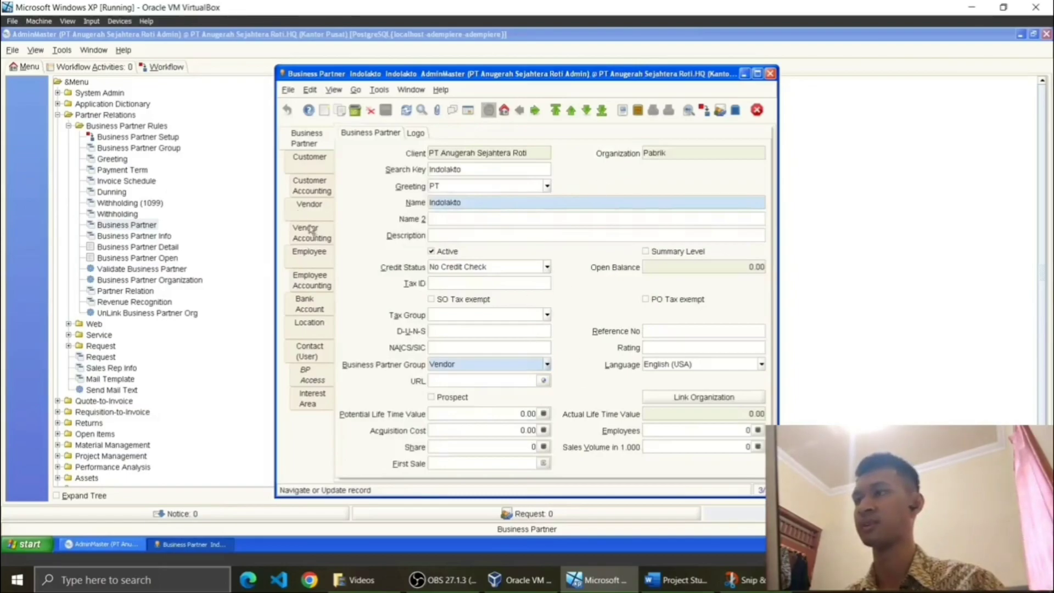
click(309, 210)
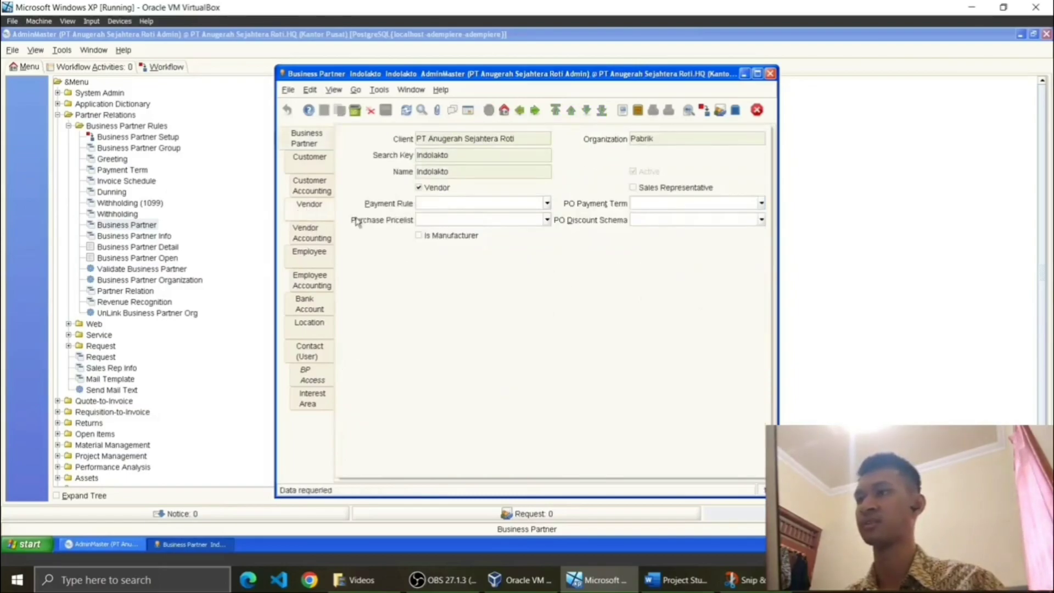
click(310, 328)
click(468, 110)
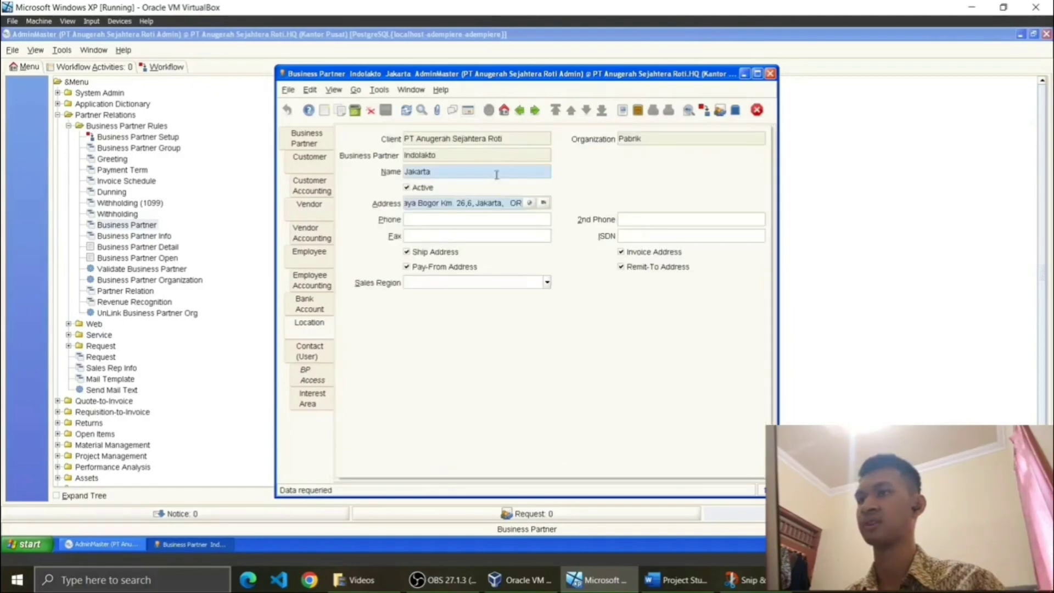
click(300, 144)
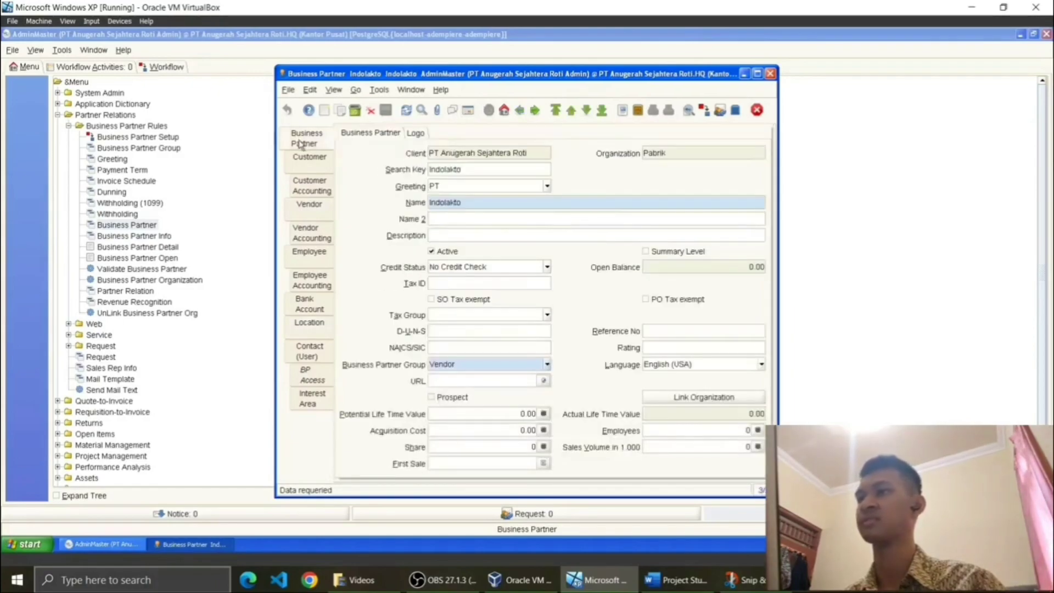
click(468, 110)
Step: Review Salim Ivomas's vendor settings and Jakarta address, then return to the partner list
click(477, 179)
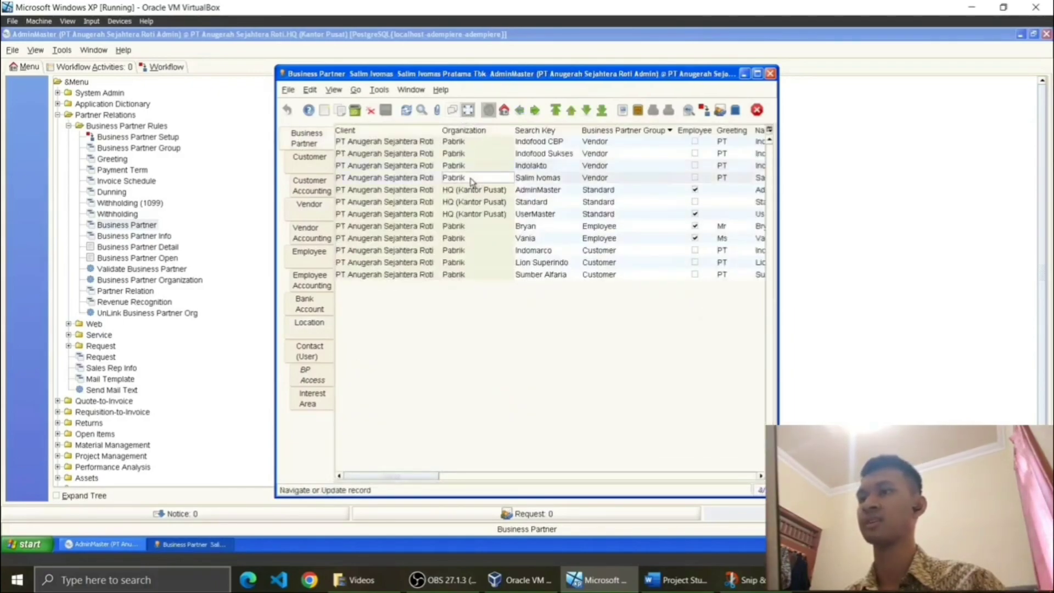
click(467, 110)
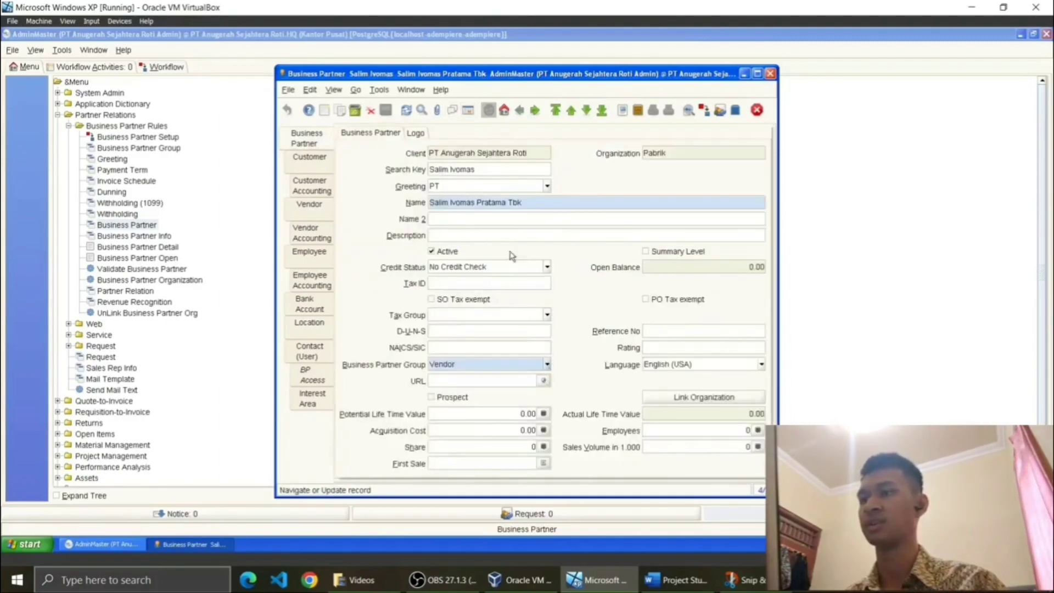
click(309, 204)
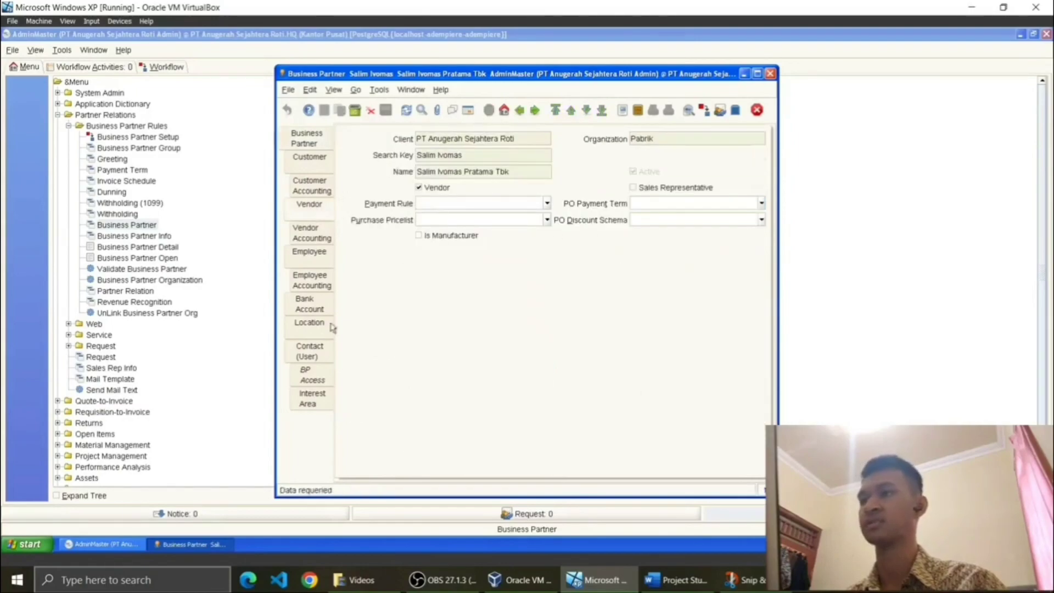
click(301, 327)
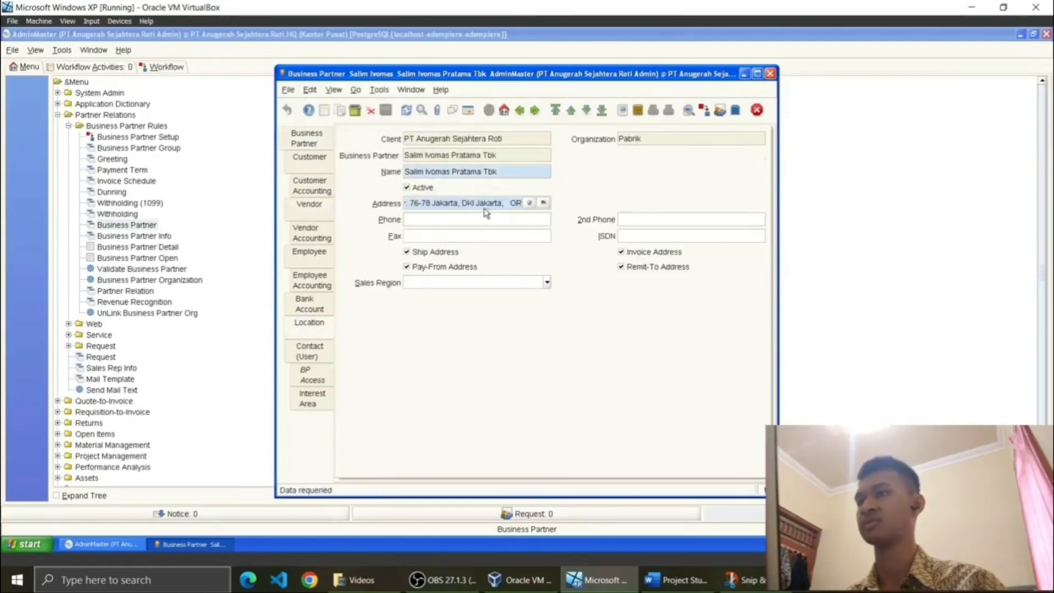
click(467, 110)
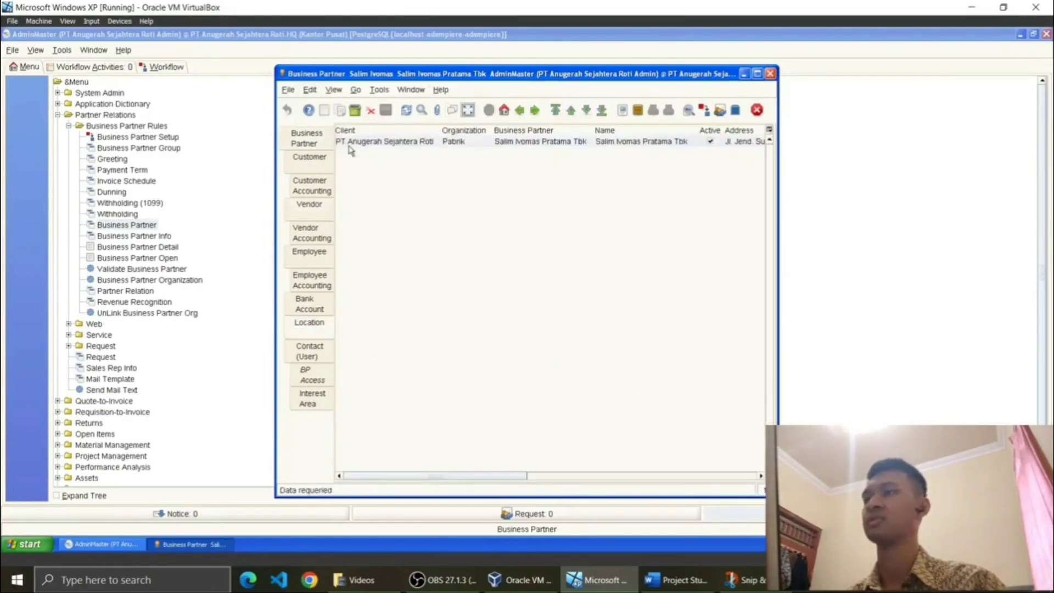
click(317, 140)
click(467, 111)
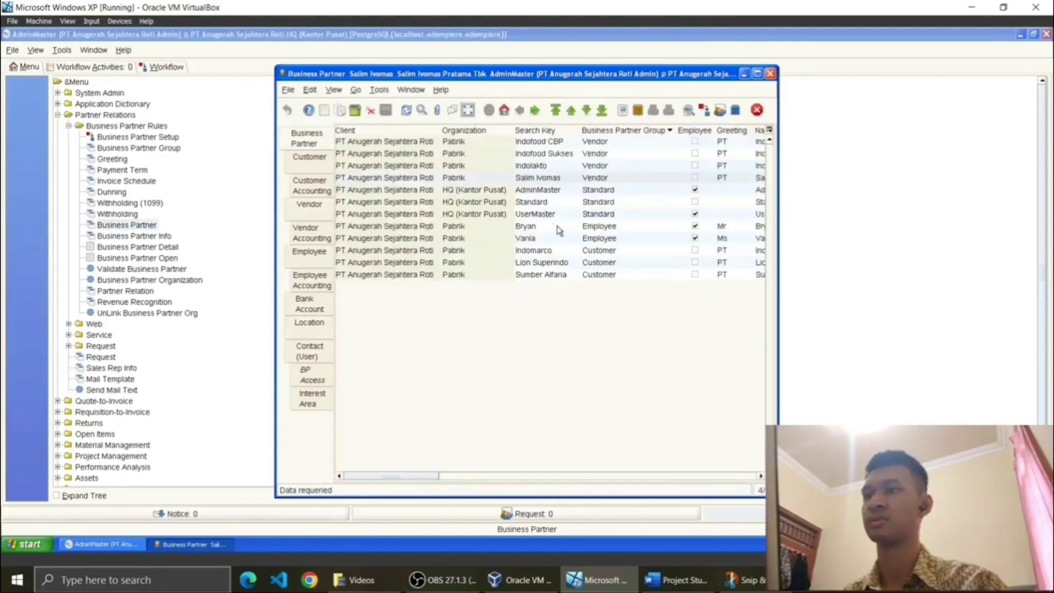
Step: Open Lion Superindo's record and review its Business Partner Group choices
click(532, 262)
click(469, 111)
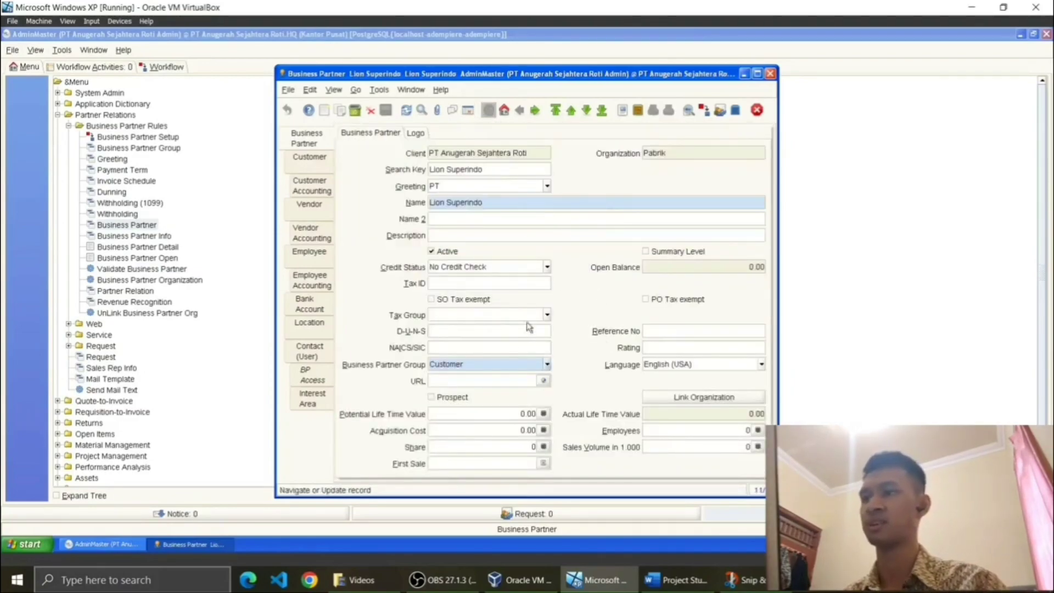
click(547, 364)
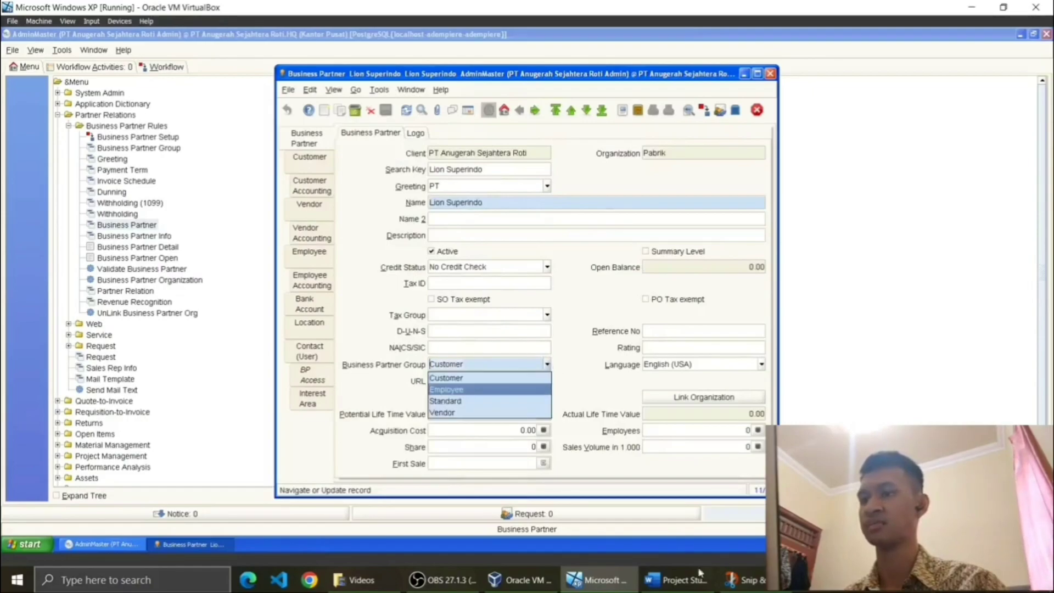
Step: Confirm in the project document that PT Lion Superindo is a Customer, keeping group Customer
click(698, 583)
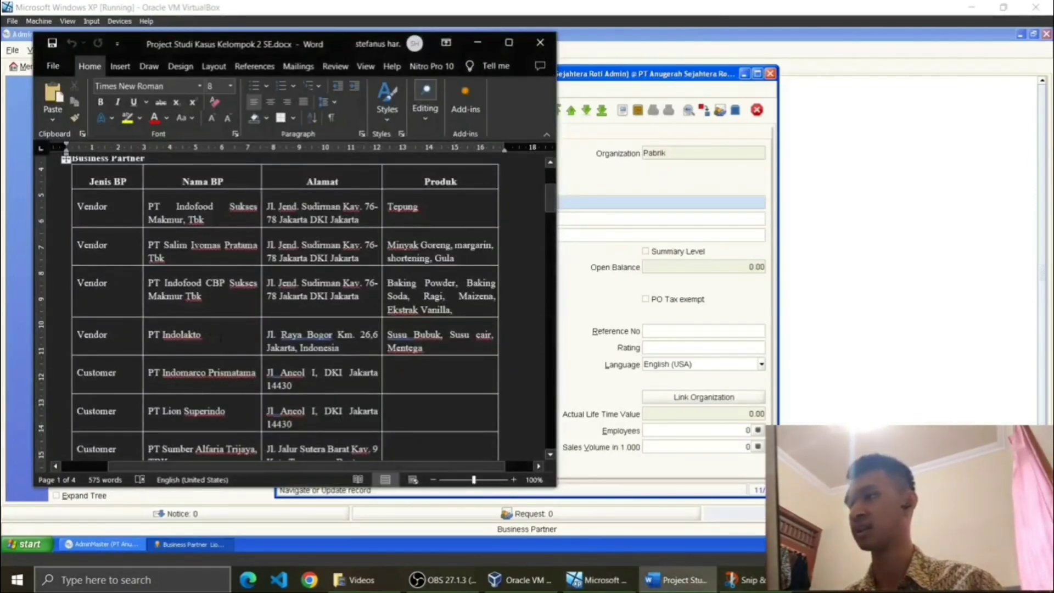
scroll(290, 307, down, 1)
drag(147, 312, 225, 311)
drag(116, 312, 77, 312)
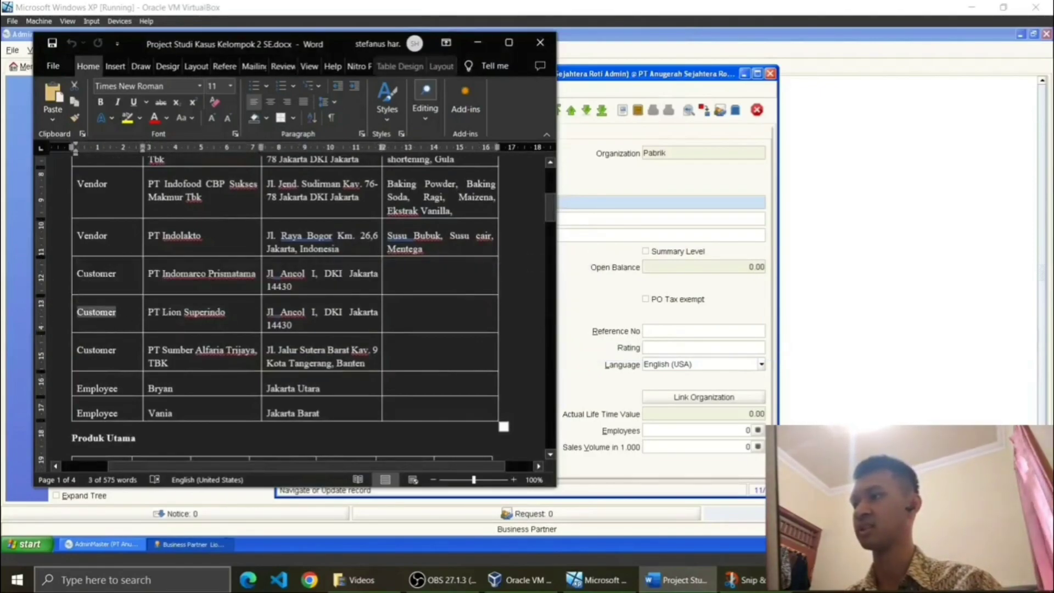
drag(147, 312, 225, 312)
scroll(240, 294, up, 3)
scroll(240, 294, up, 3)
scroll(240, 294, down, 6)
scroll(240, 294, down, 1)
scroll(239, 294, up, 3)
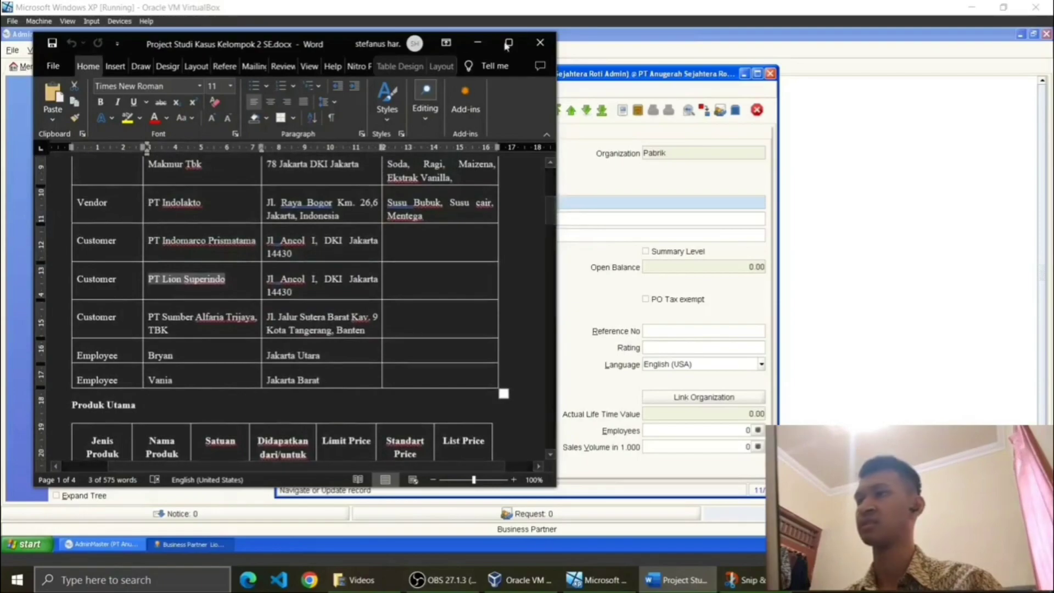
click(477, 42)
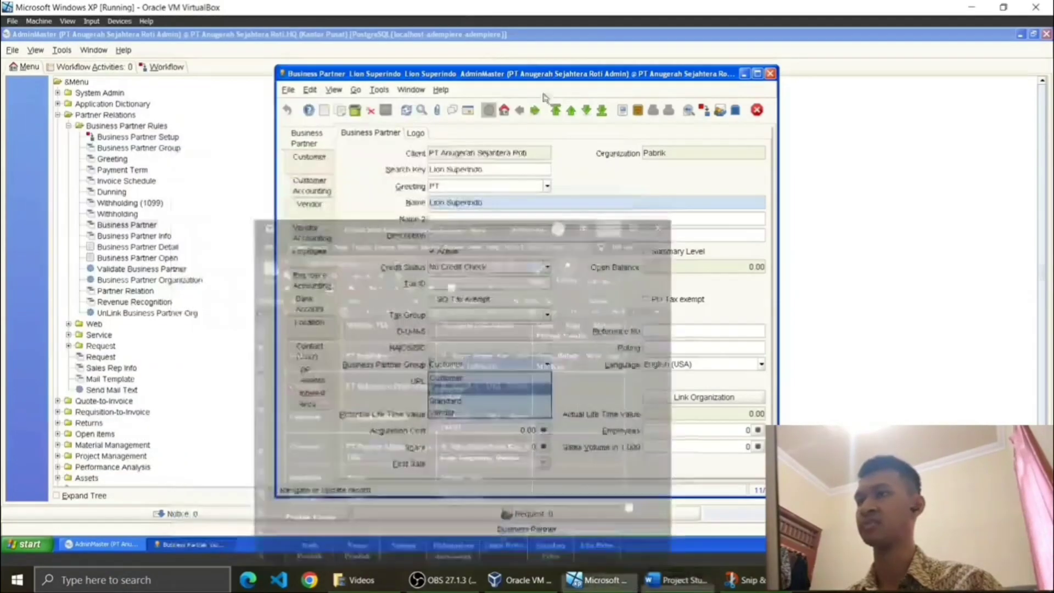
click(683, 157)
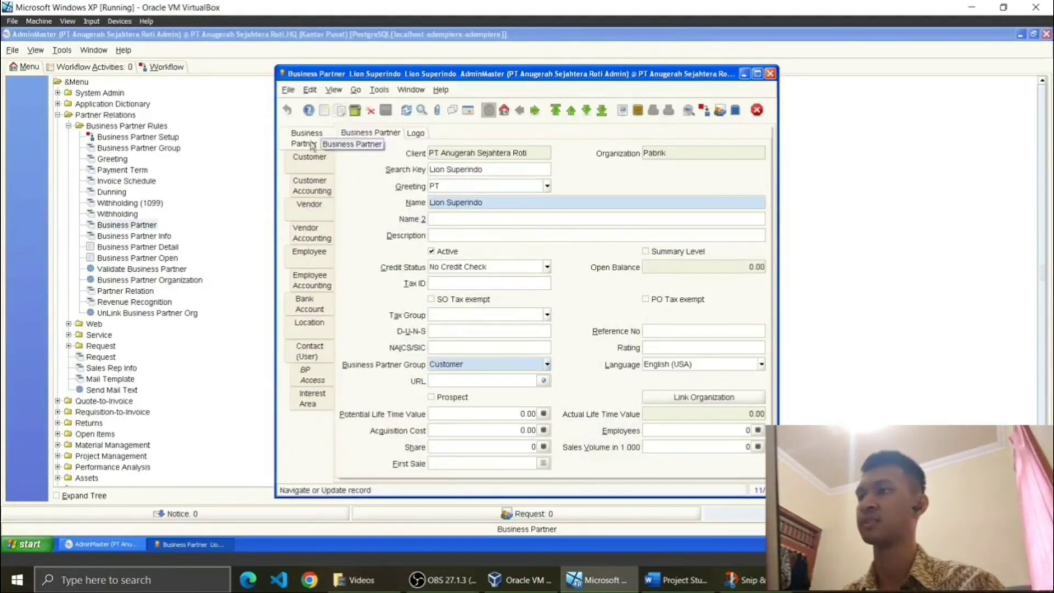
Step: Check Lion Superindo's customer settings keep price list Pricelist November Ceria
click(309, 159)
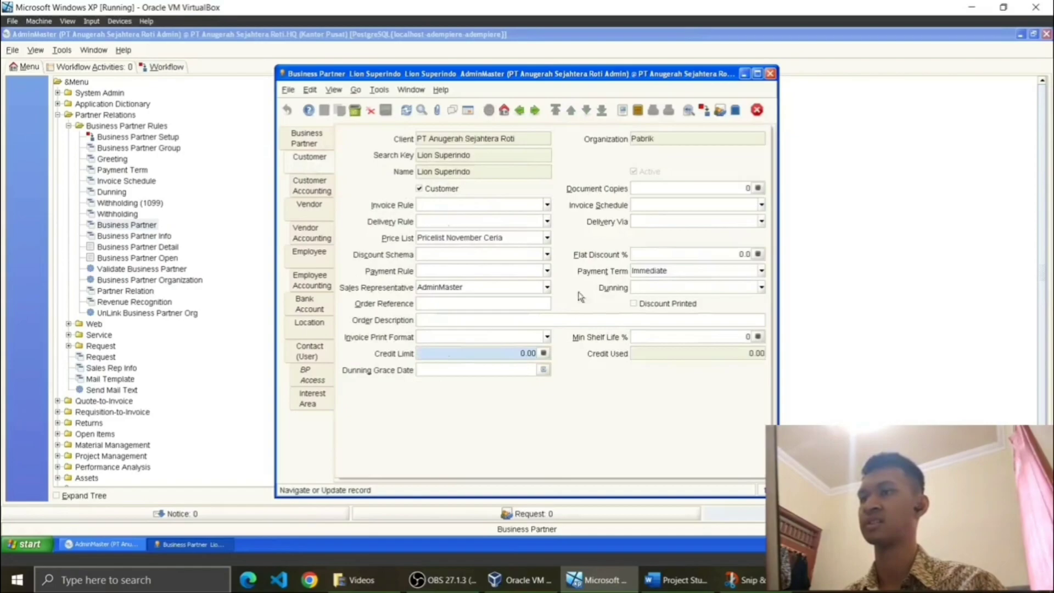
click(547, 239)
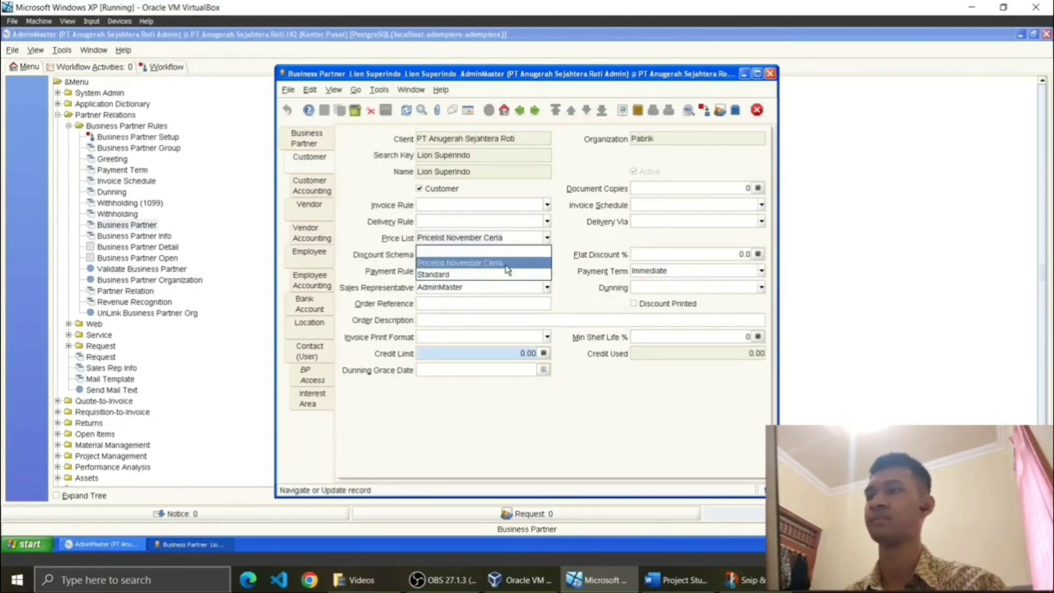
click(549, 238)
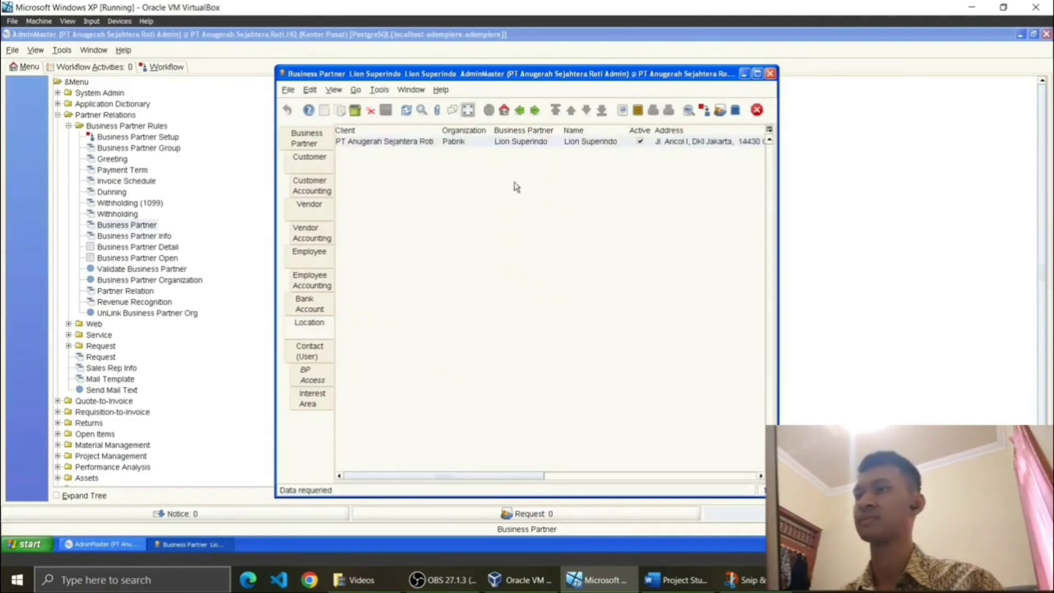
Step: Compare Lion Superindo's Jl. Ancol I, DKI Jakarta 14430 address with the project document, unchanged
click(468, 111)
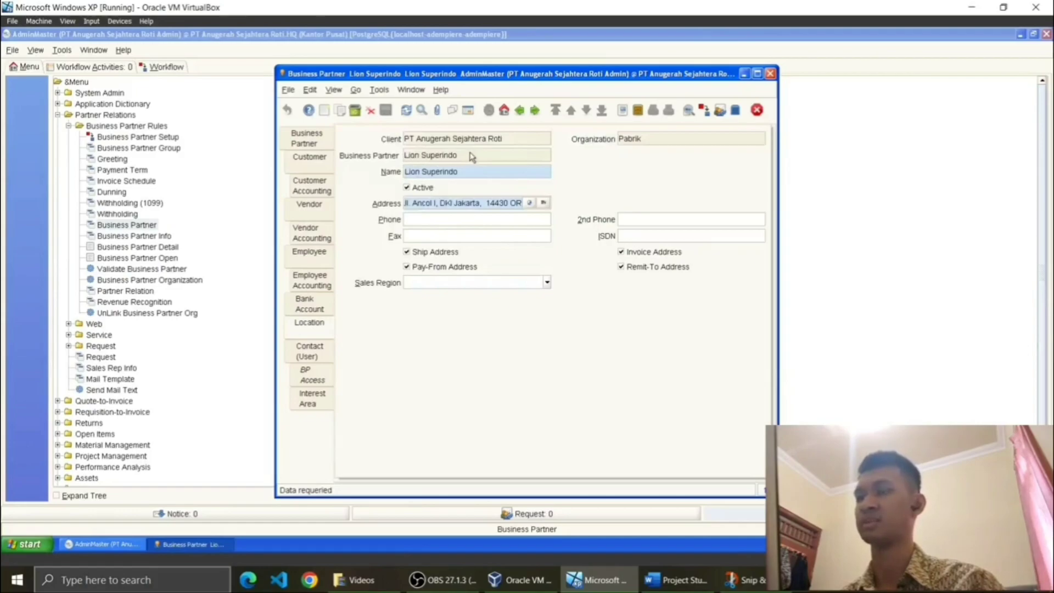
click(543, 204)
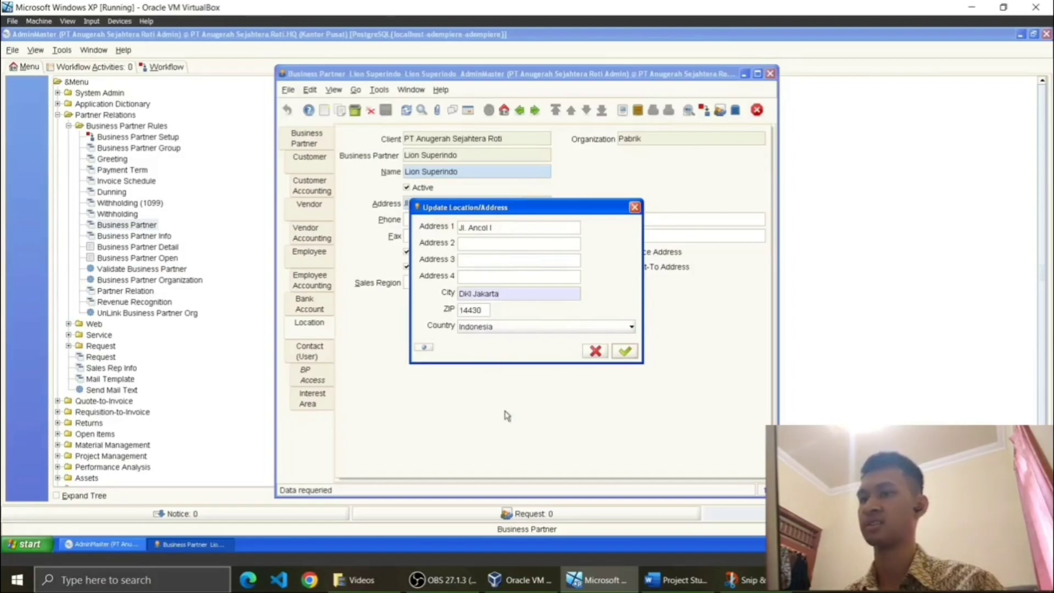
click(676, 580)
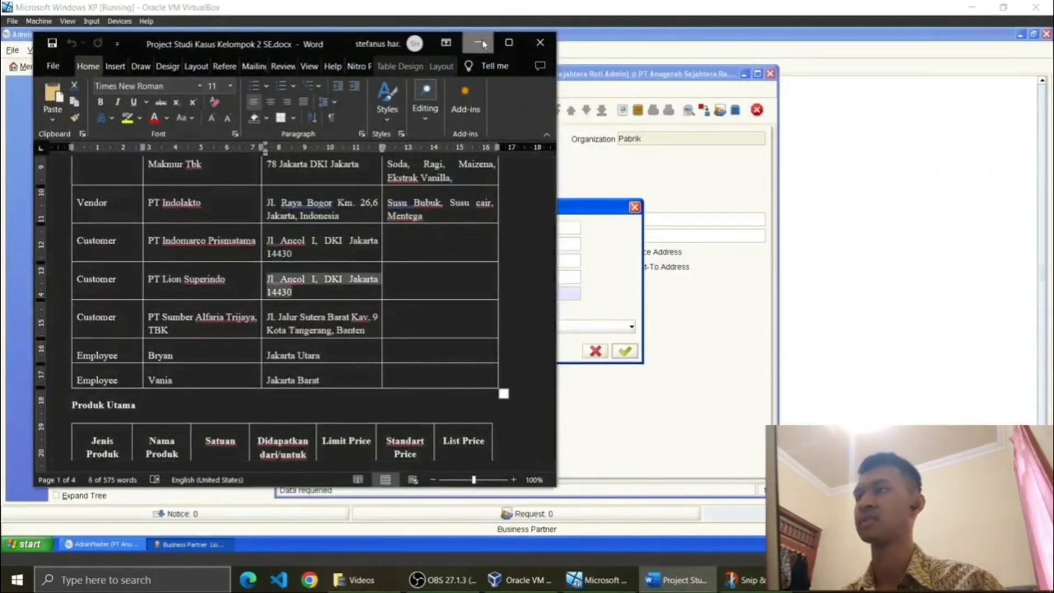
click(718, 270)
click(636, 208)
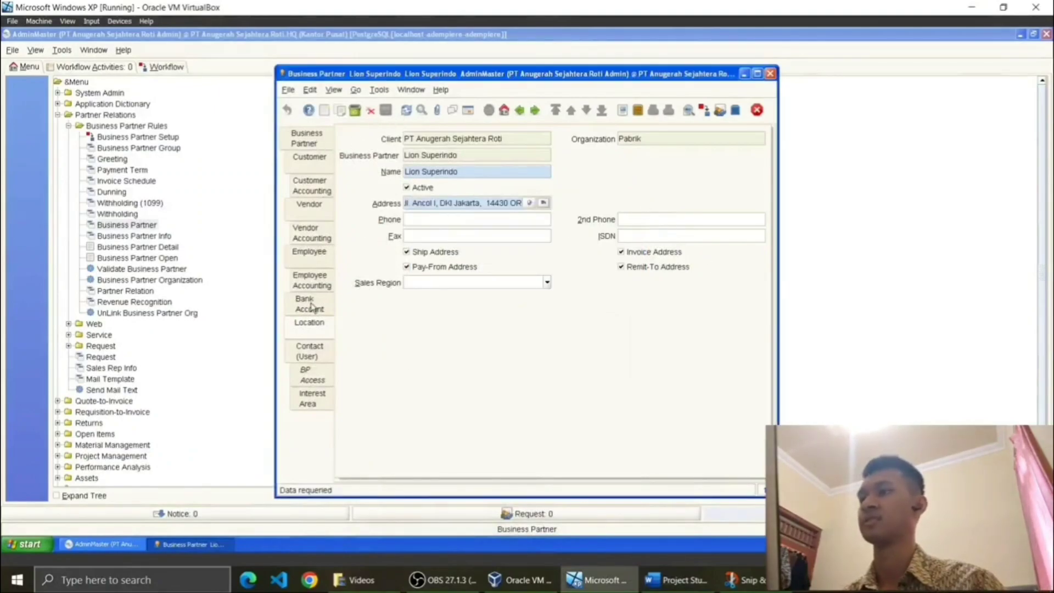
click(298, 148)
Step: Review Indomarco's customer settings and addresses, then return to the partner list
click(467, 110)
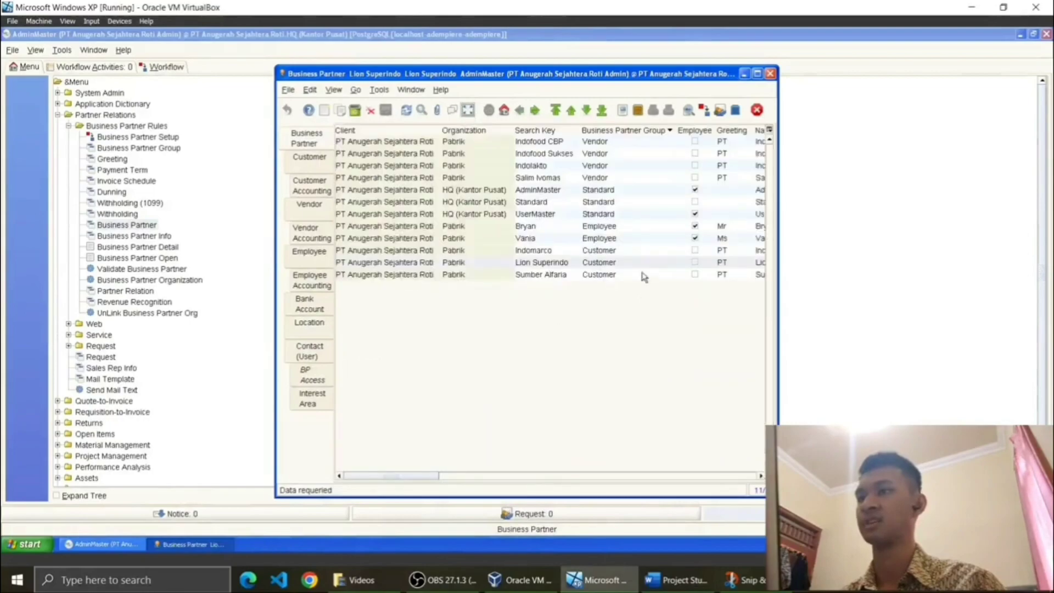
click(578, 251)
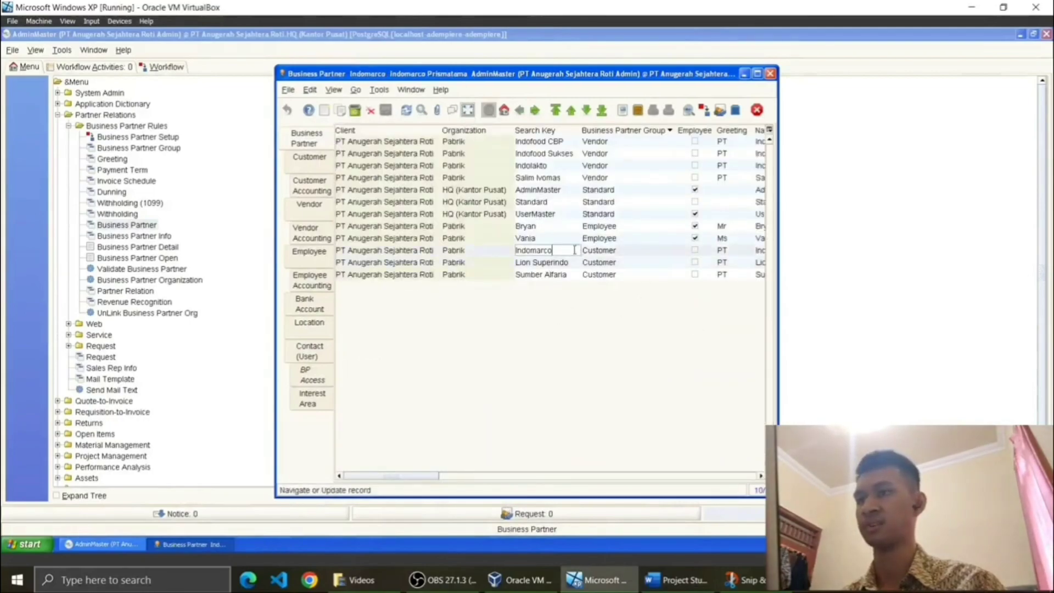
double_click(527, 251)
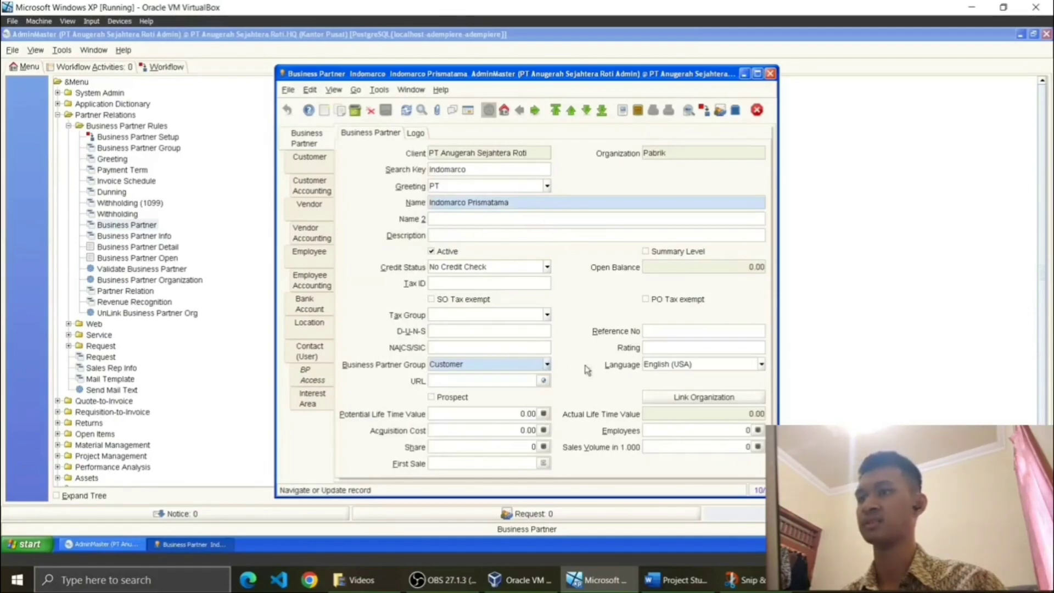
click(309, 159)
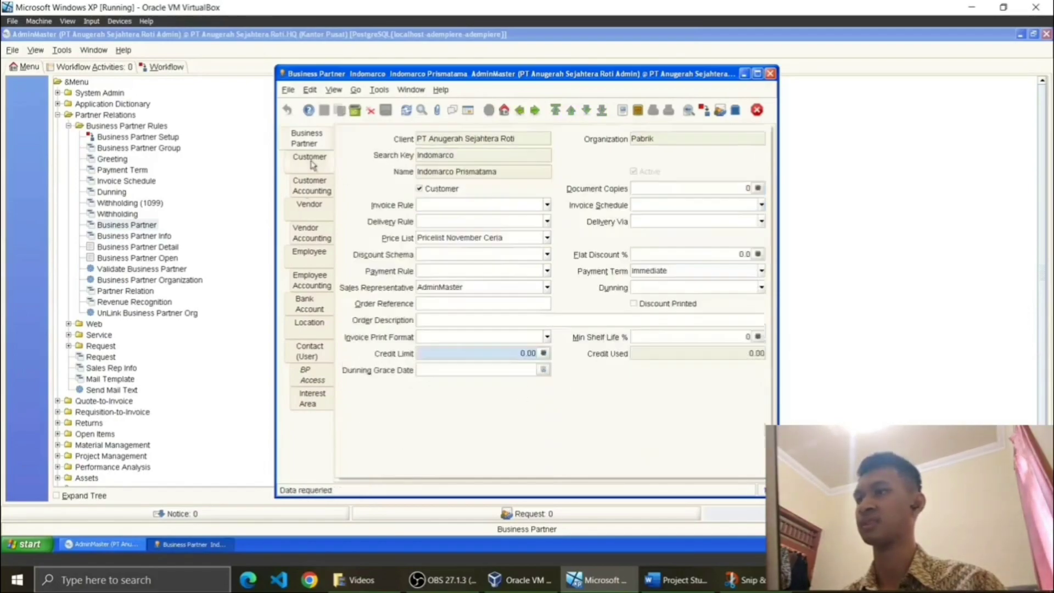
click(318, 329)
click(467, 110)
click(328, 142)
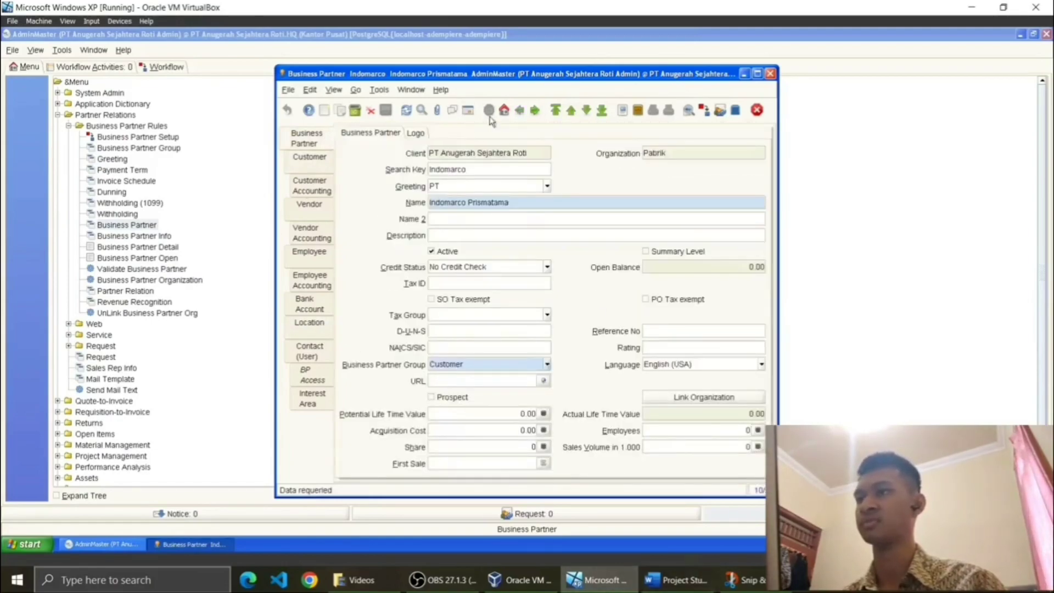
click(468, 109)
Step: Review Sumber Alfaria's Pricelist November Ceria customer settings and Kota Tangerang, Banten address
click(561, 277)
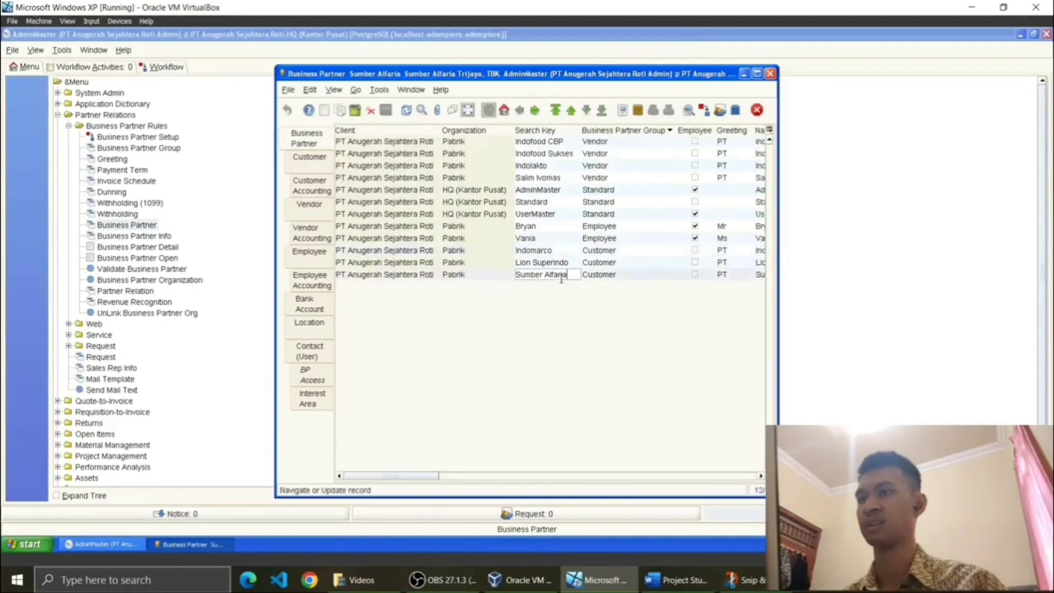
click(469, 110)
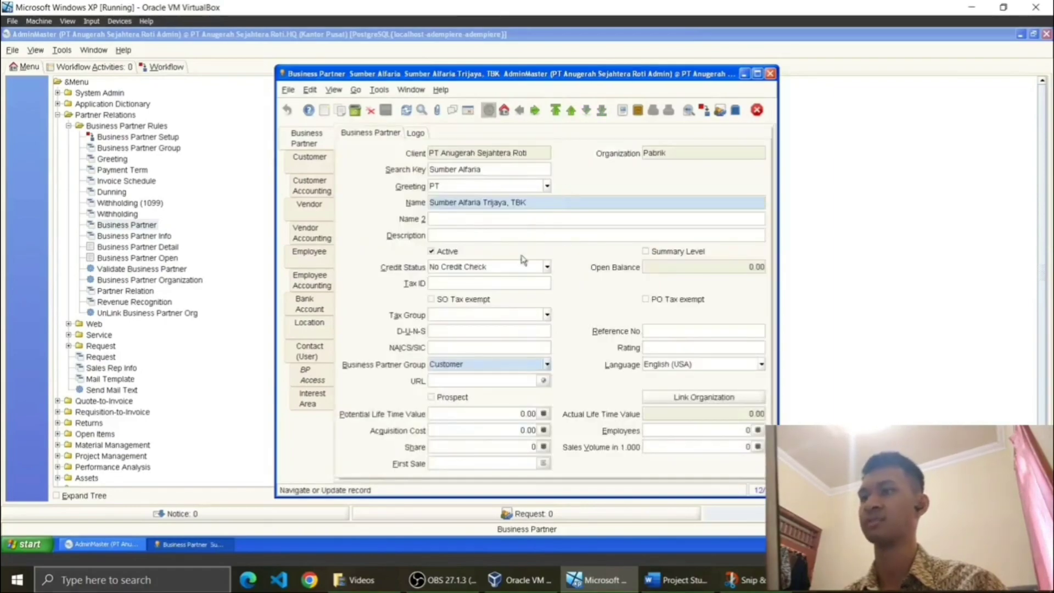
click(310, 158)
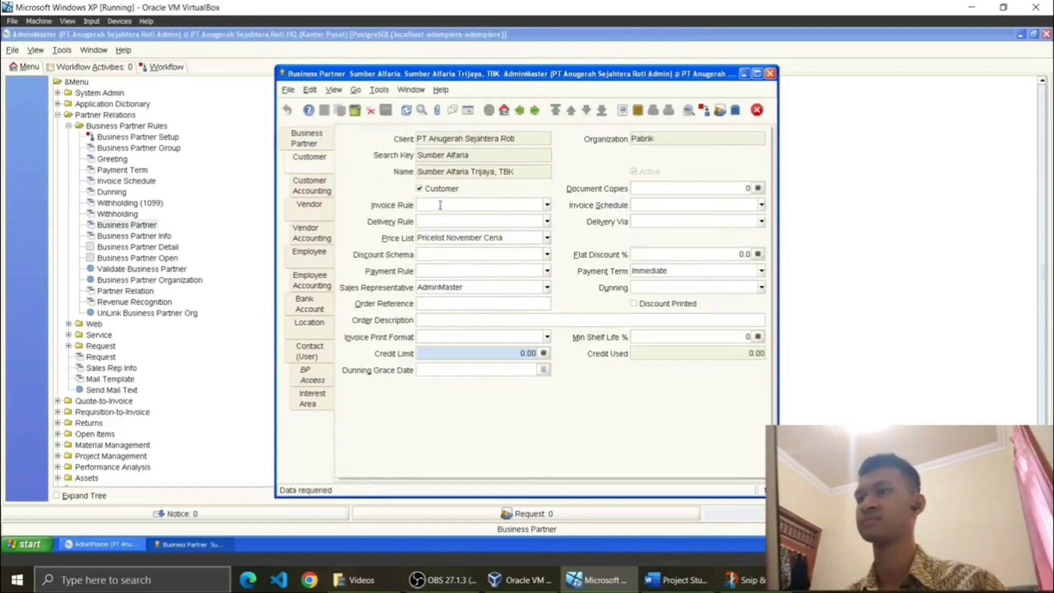
click(305, 329)
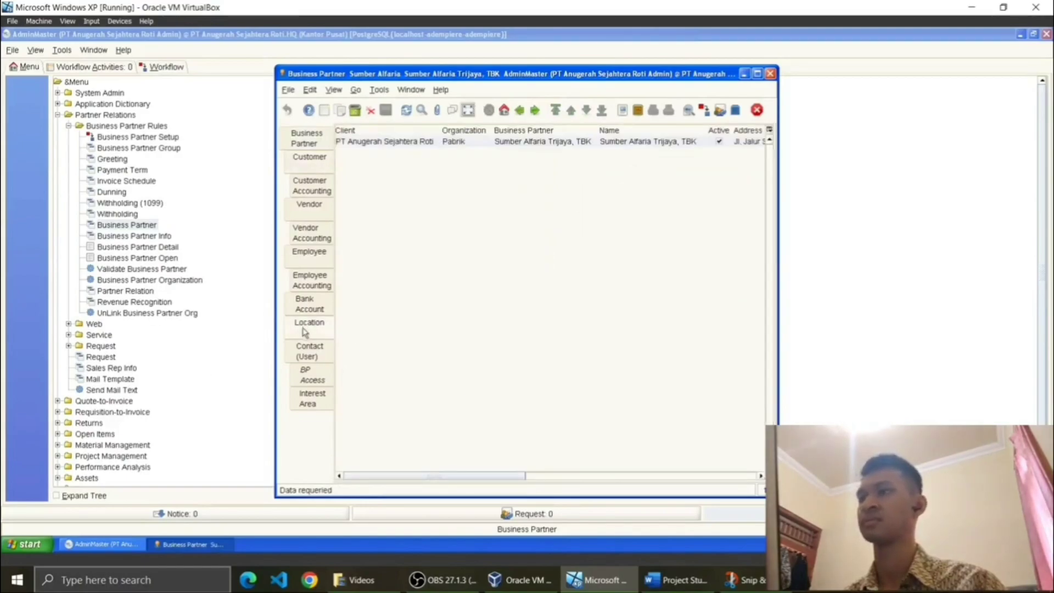
click(467, 110)
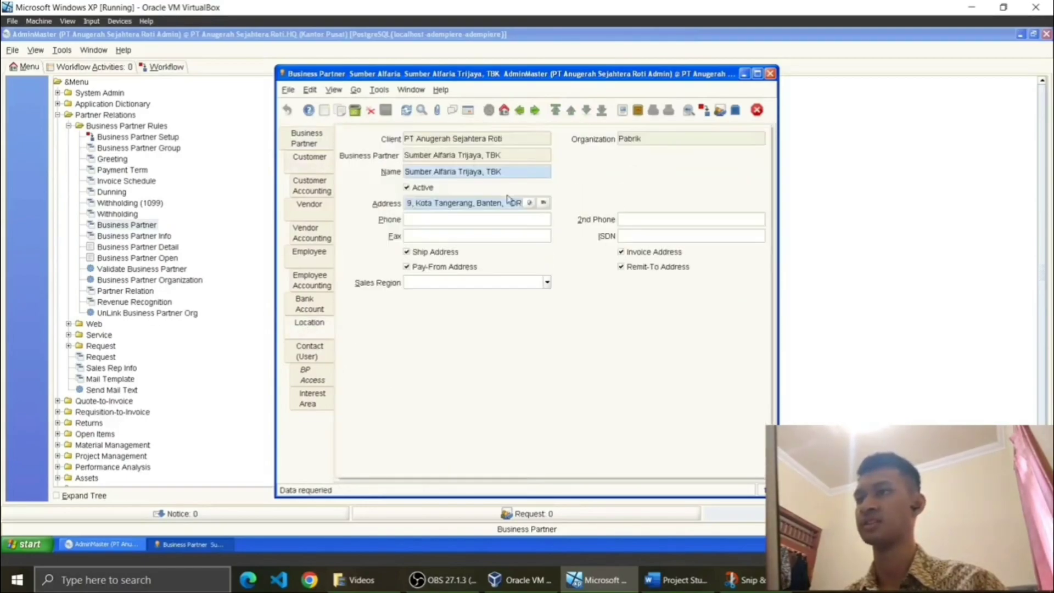
click(471, 111)
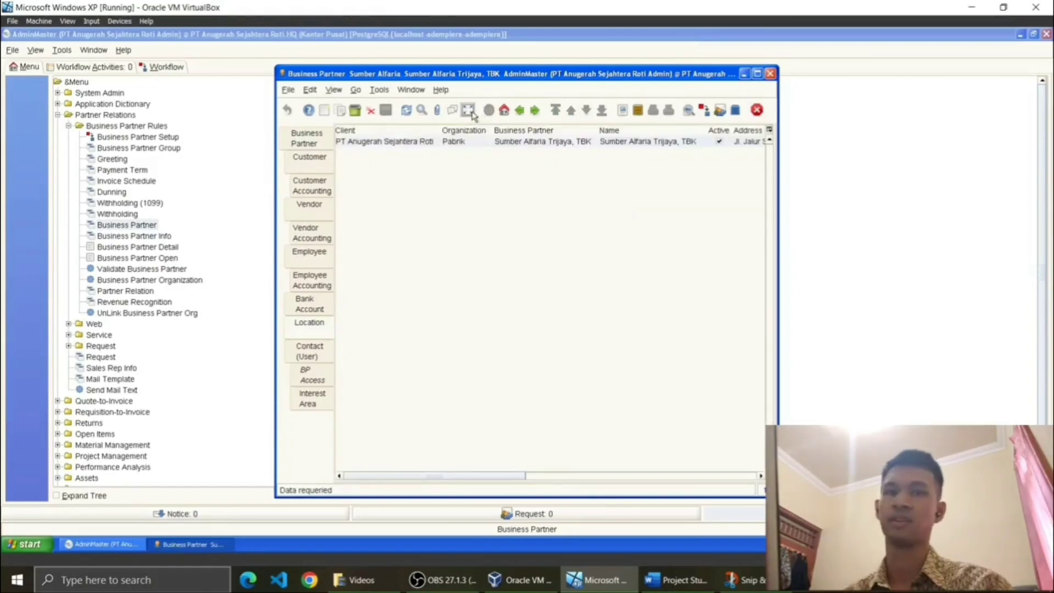
click(308, 138)
click(467, 111)
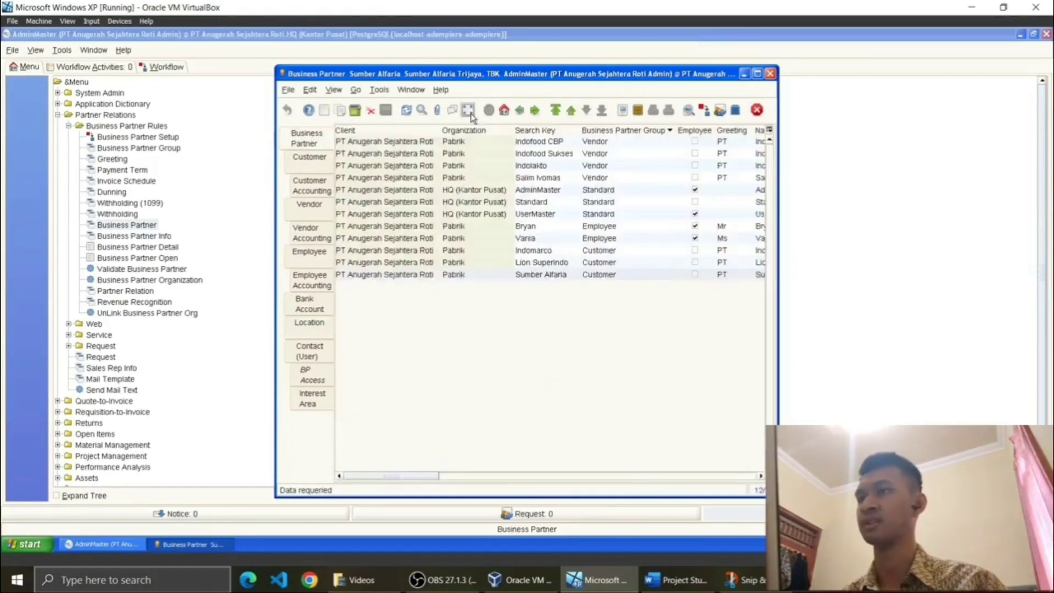
click(468, 110)
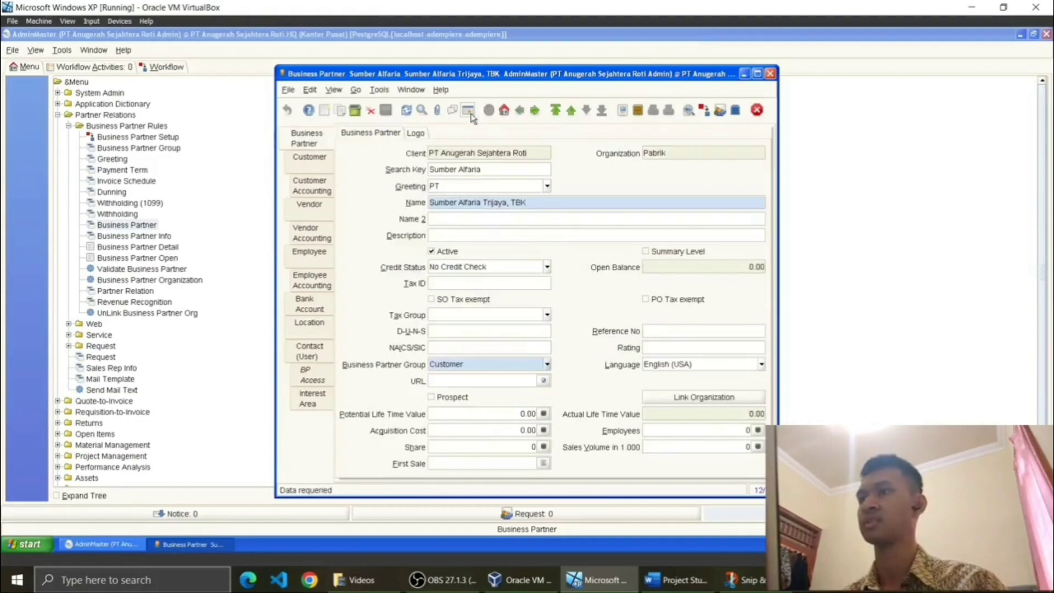
click(468, 110)
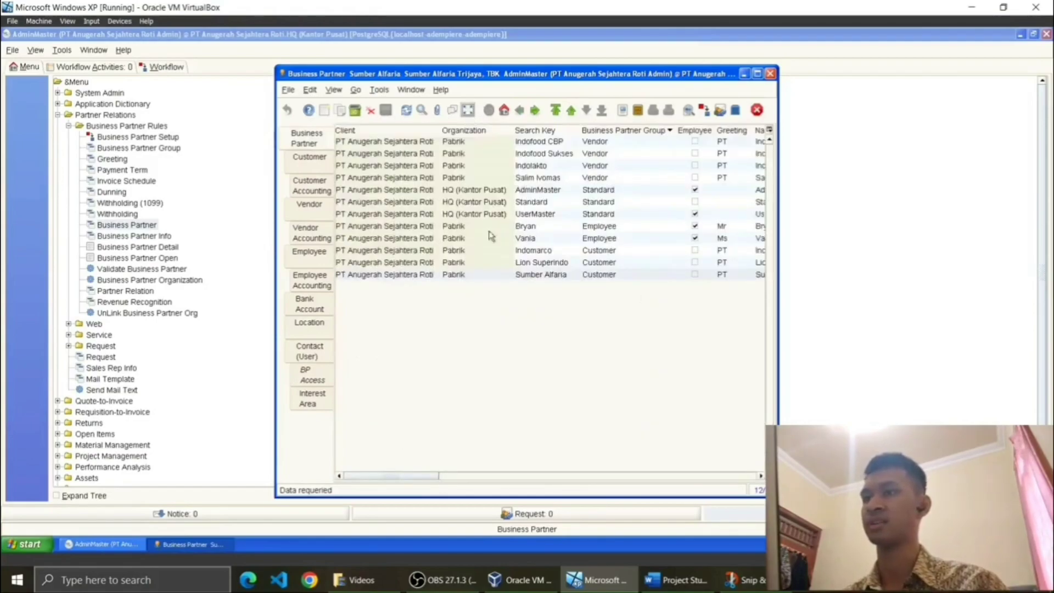
Step: Consult the project brief, then open the first employee partner's full record
click(676, 579)
scroll(295, 307, down, 2)
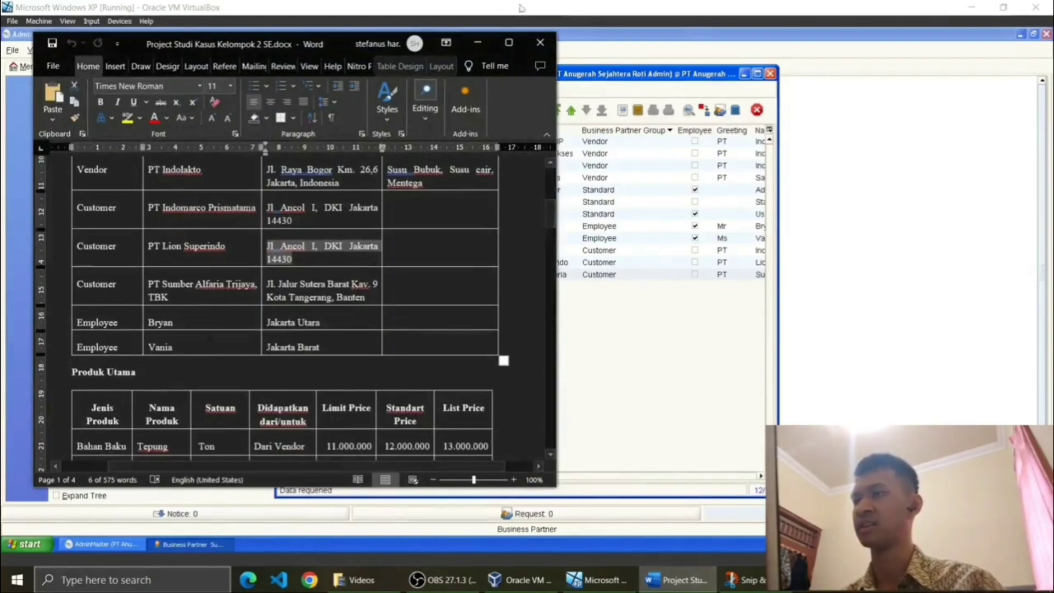
click(477, 42)
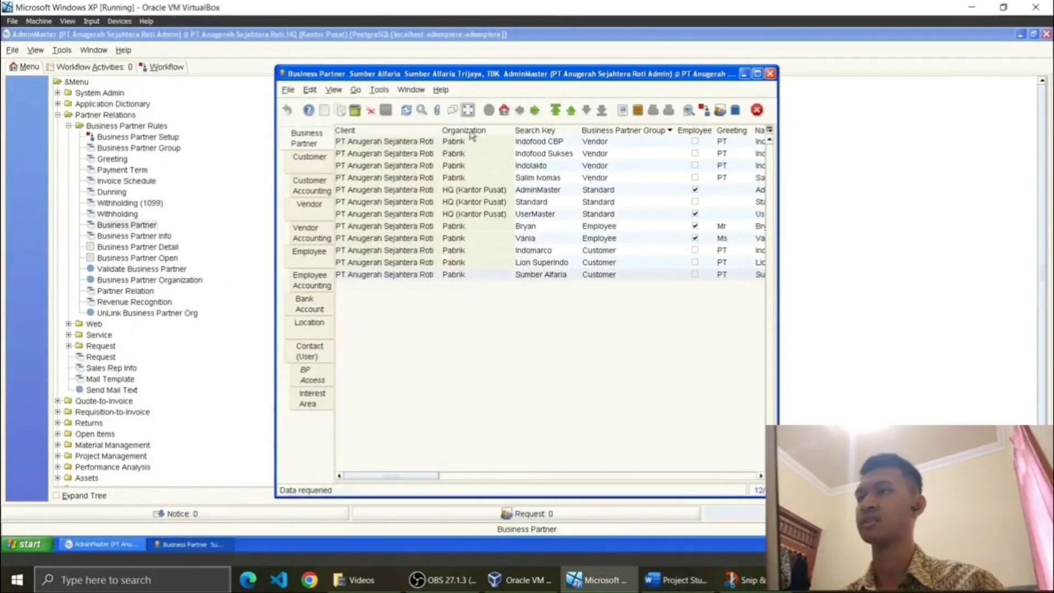
click(547, 227)
click(467, 110)
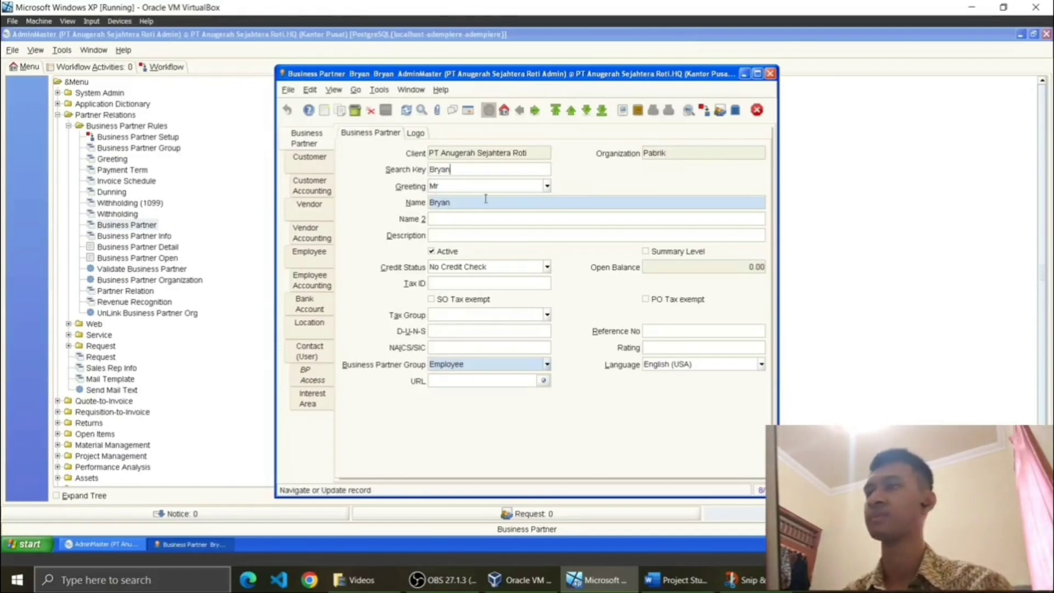
Step: Confirm the employee keeps greeting Mr and group Employee, and view its employee settings
click(547, 187)
click(563, 193)
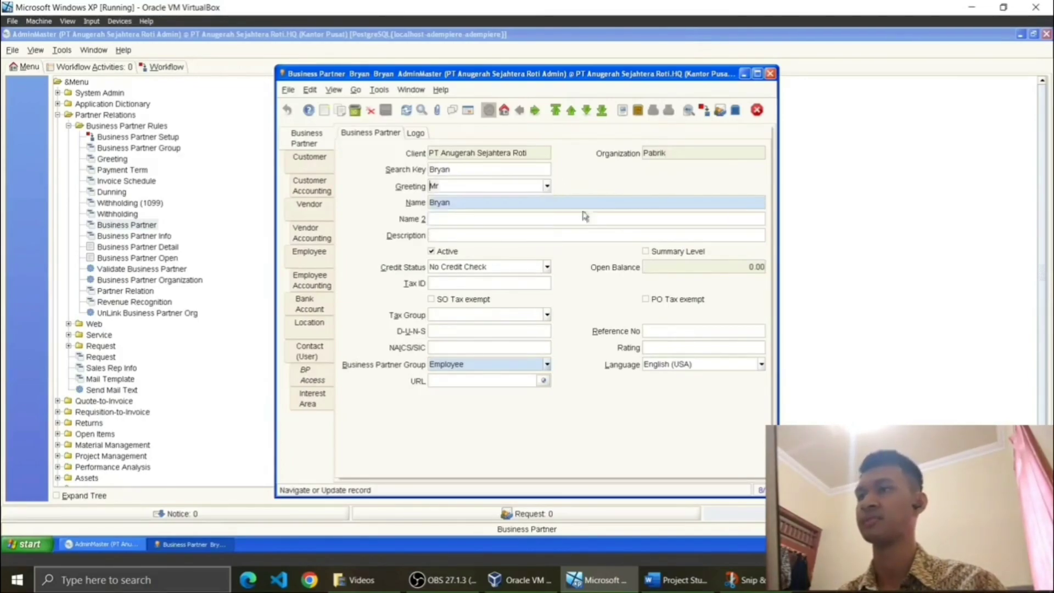
click(547, 365)
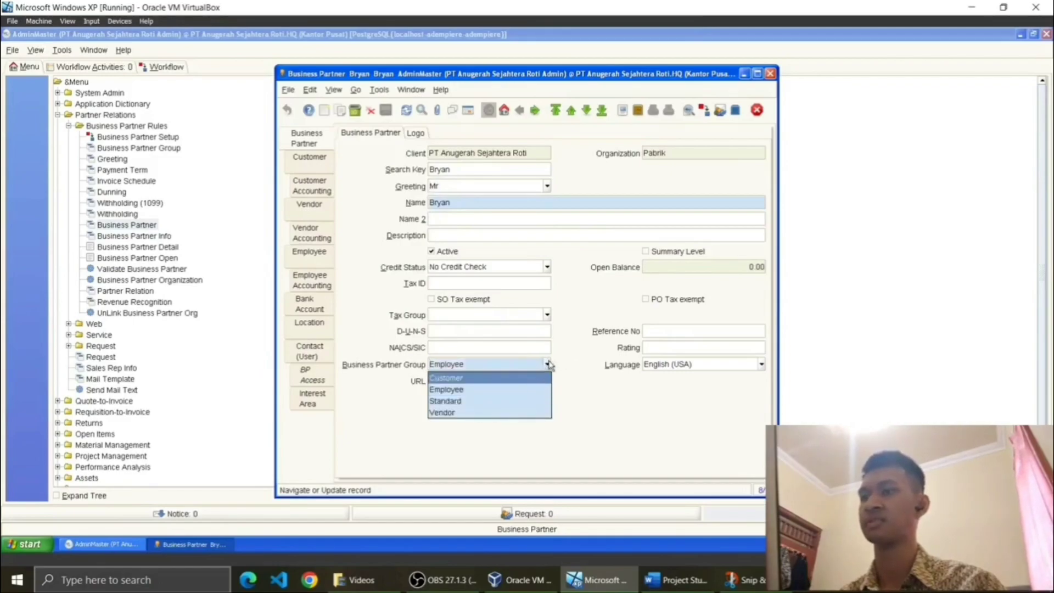
click(547, 365)
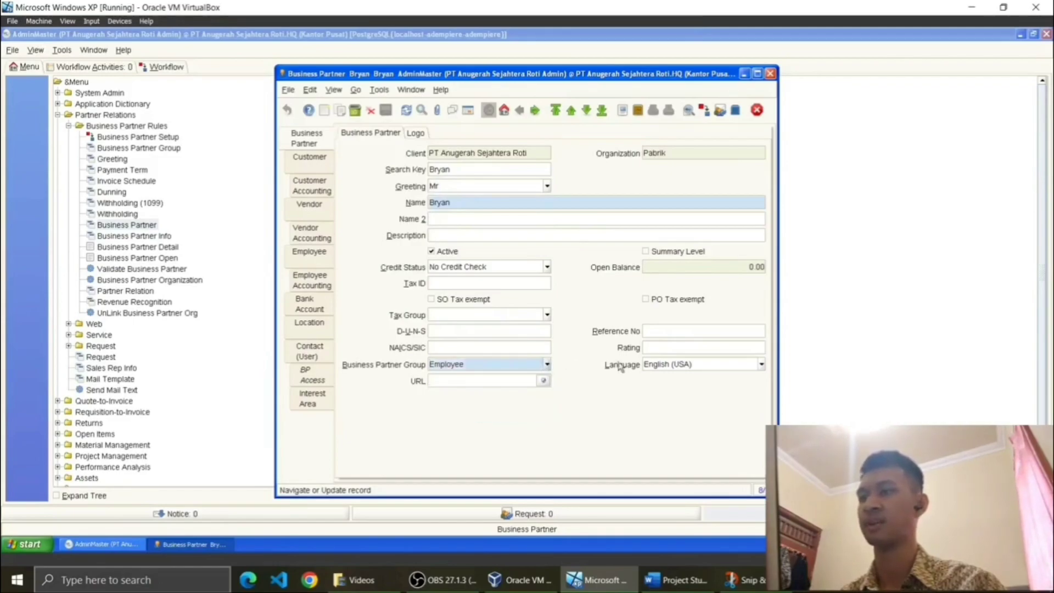
click(324, 265)
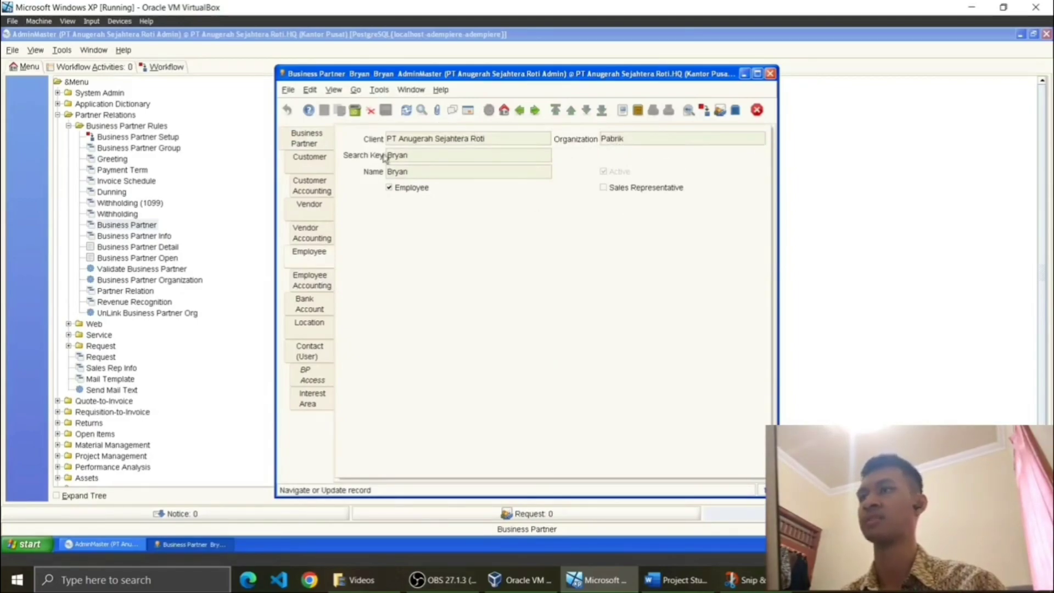
Step: Recheck the company description in the project brief, then return to the full partner list
click(676, 580)
scroll(297, 313, up, 10)
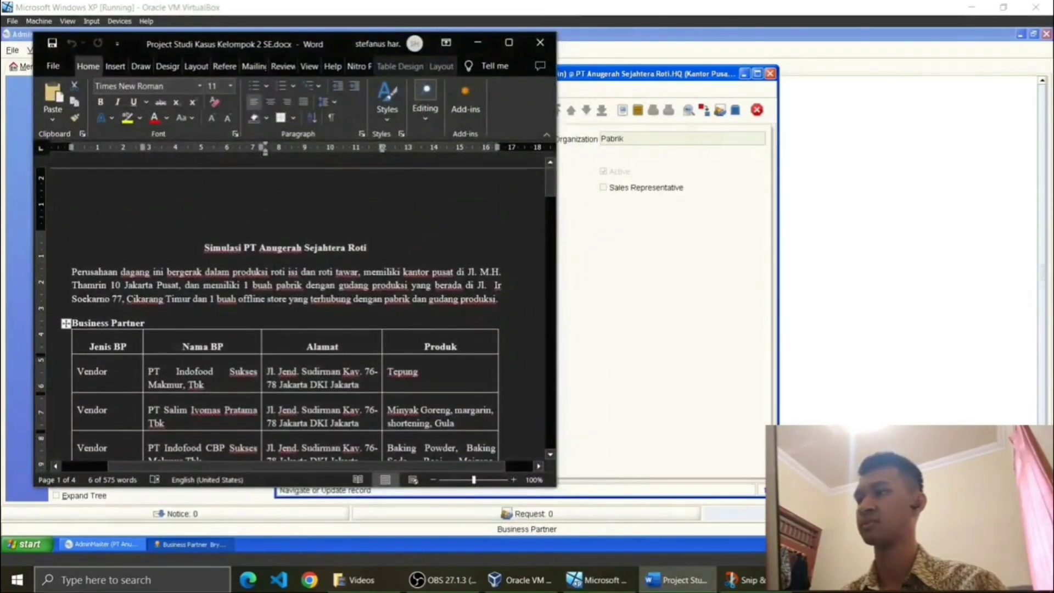
drag(185, 285, 434, 285)
click(477, 43)
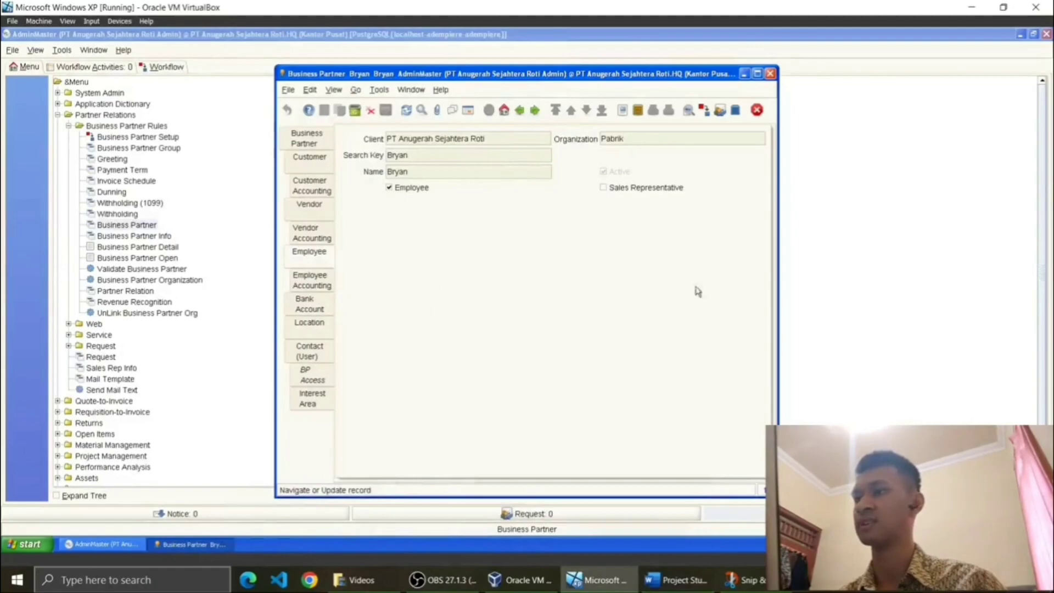
click(294, 139)
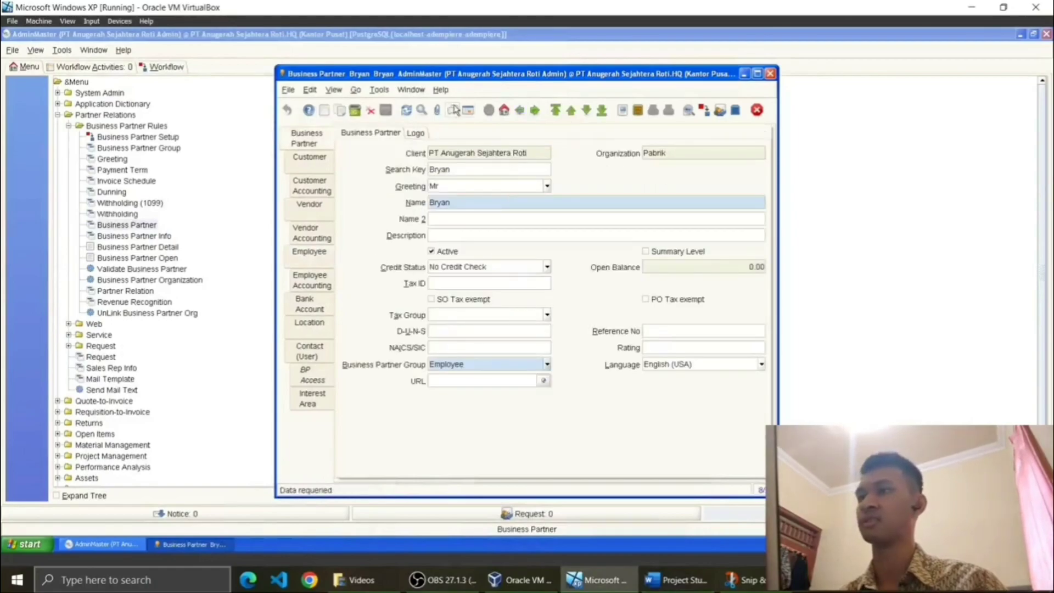
click(467, 110)
Step: Open the second employee partner's record and confirm greeting Ms
click(536, 238)
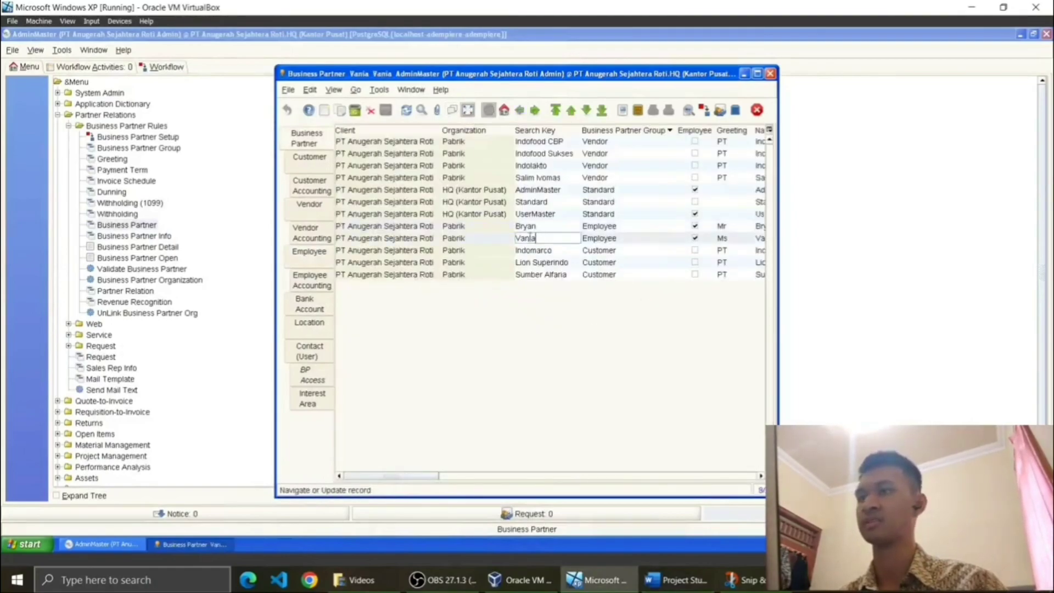
click(466, 112)
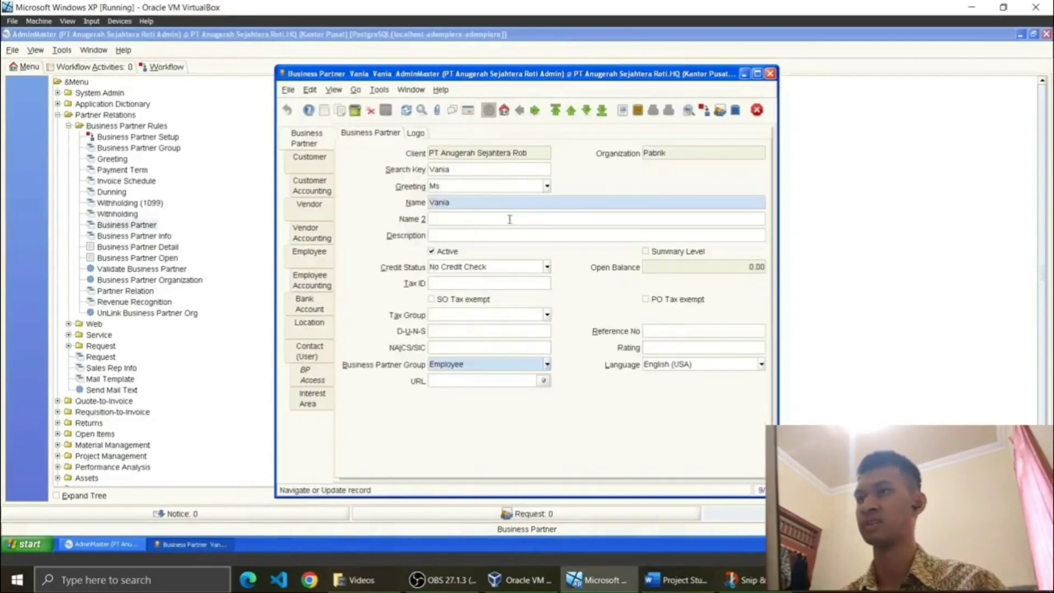
click(548, 187)
click(548, 188)
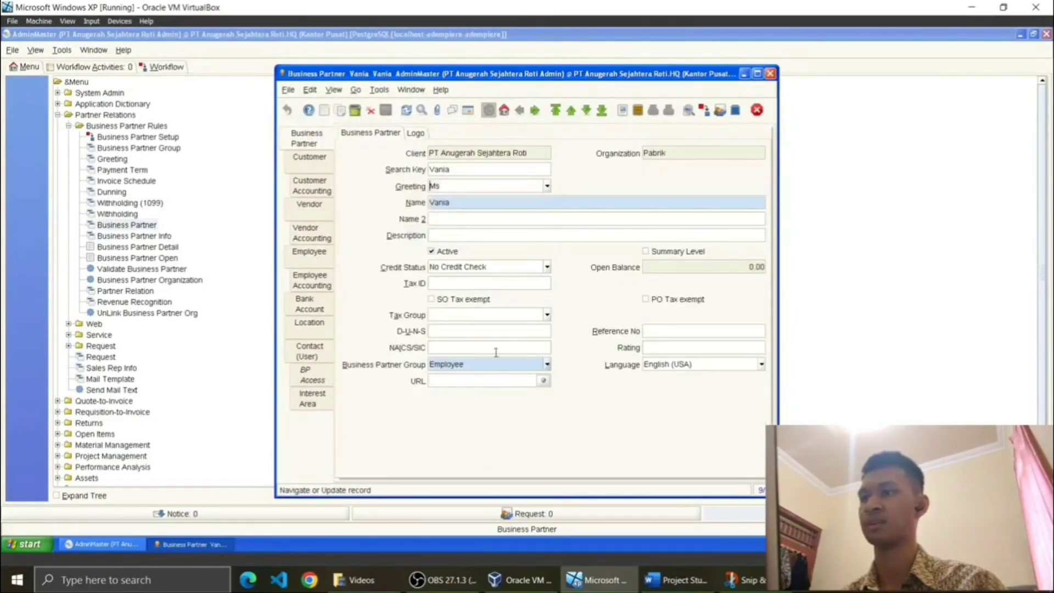
Step: Check its Jakarta Barat address and employee flag, then close the Business Partner window
click(312, 326)
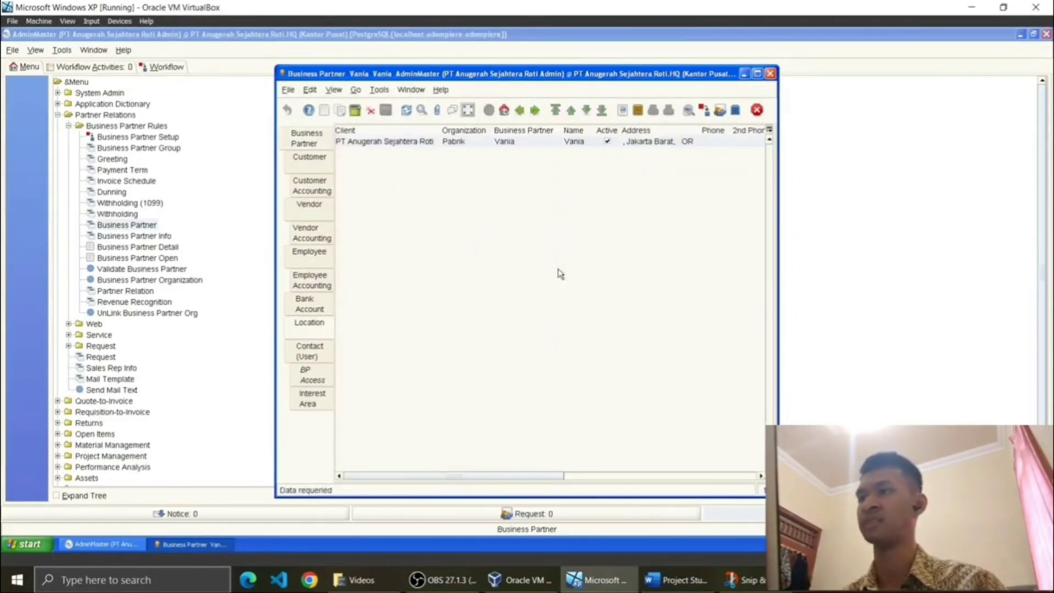
click(467, 112)
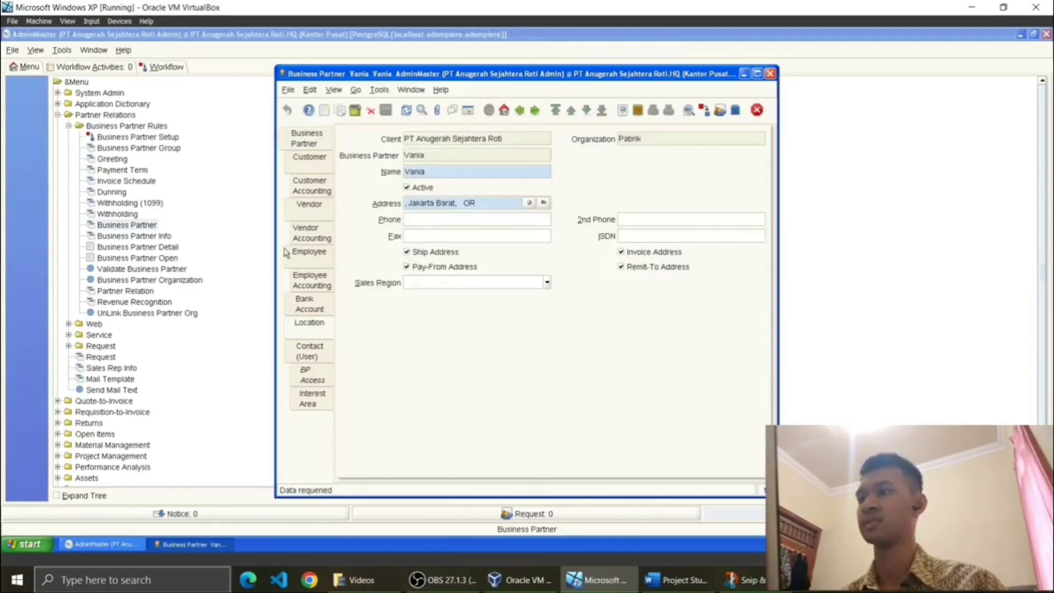
click(315, 260)
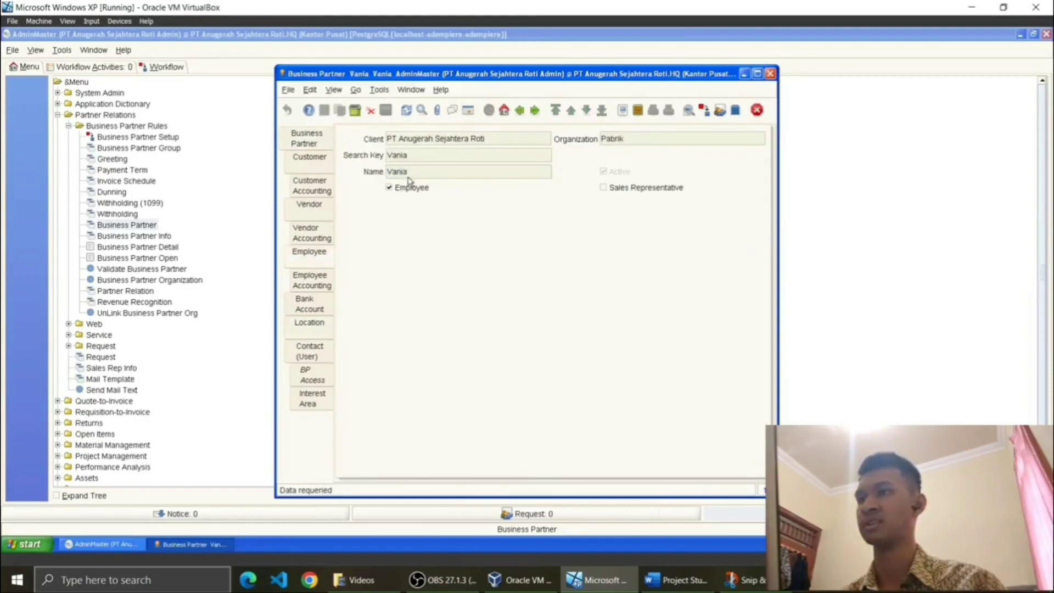
click(316, 329)
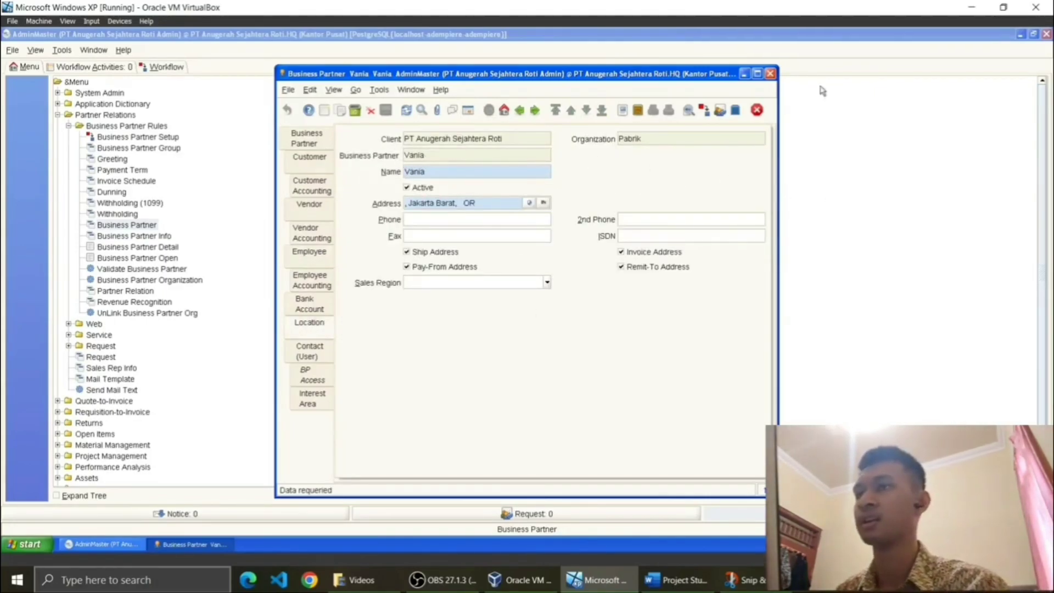
click(770, 74)
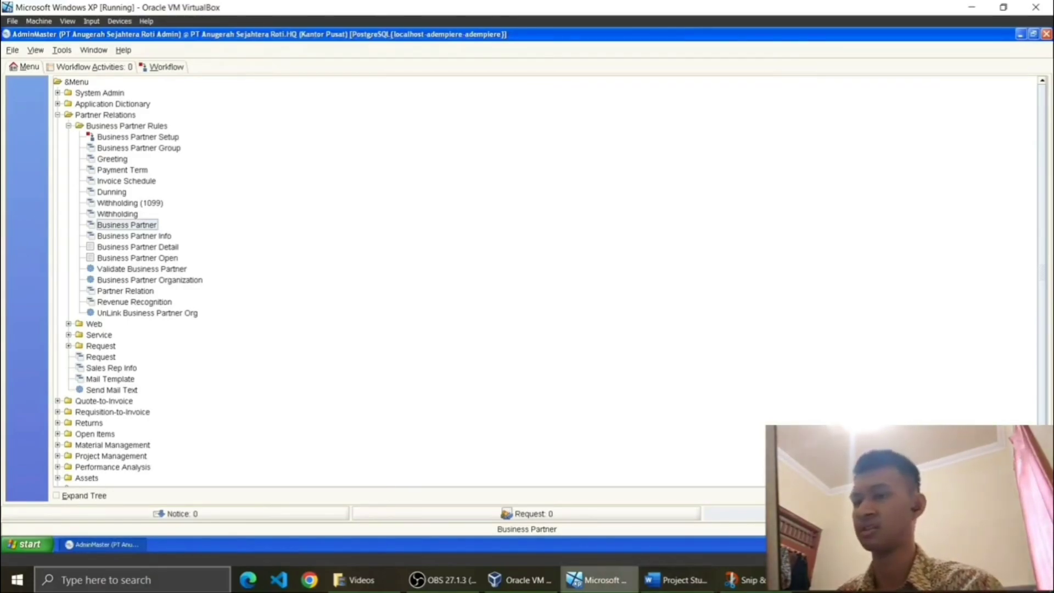
Step: Bring up the Word document and scroll the Produk Utama table back to the Tepung and Minyak Goreng rows
click(677, 580)
scroll(161, 215, down, 10)
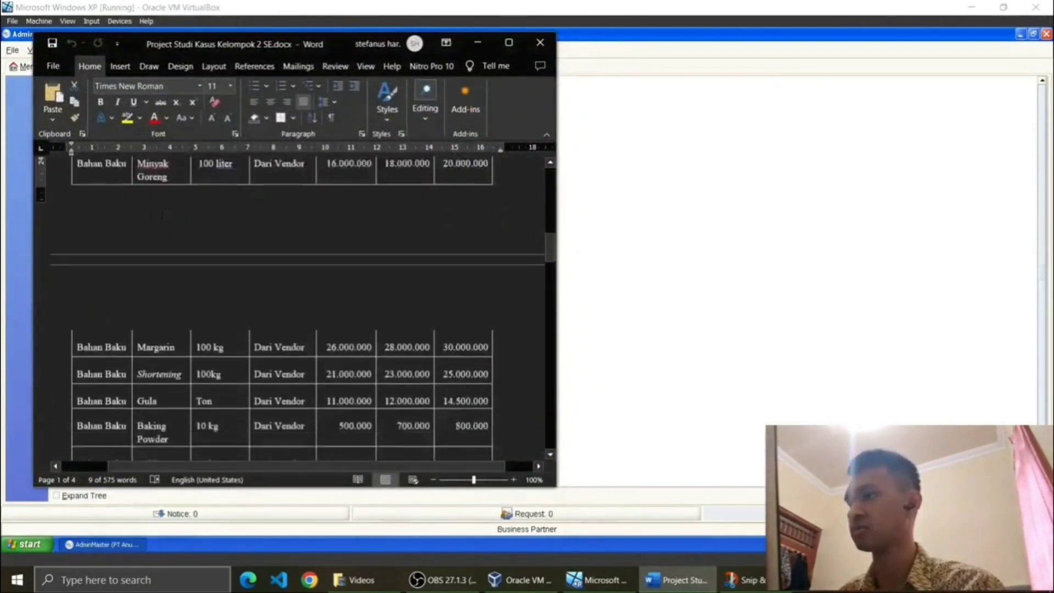
scroll(161, 214, up, 4)
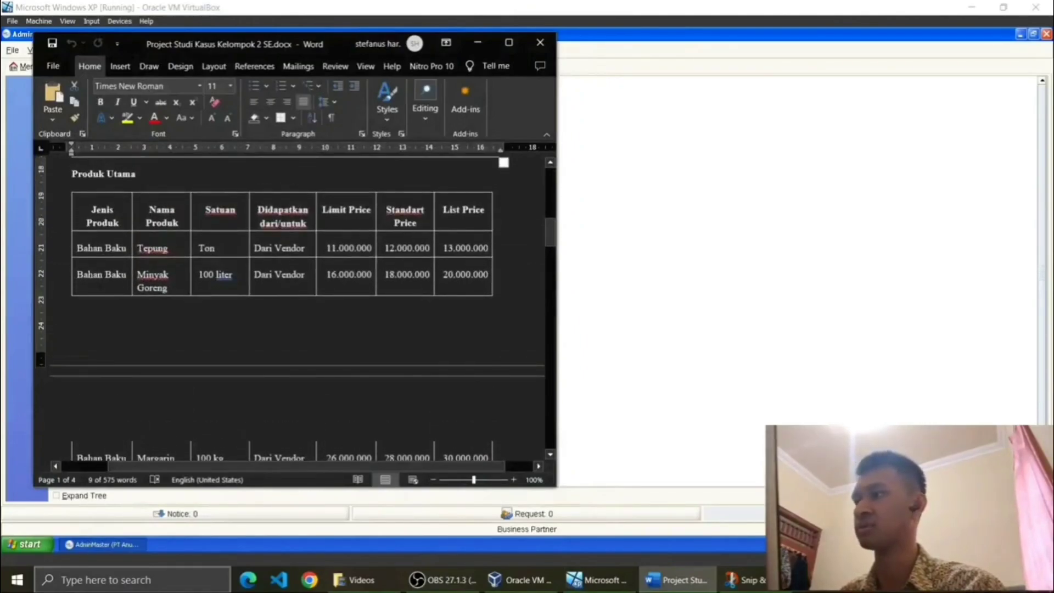
scroll(290, 307, down, 8)
scroll(290, 308, down, 5)
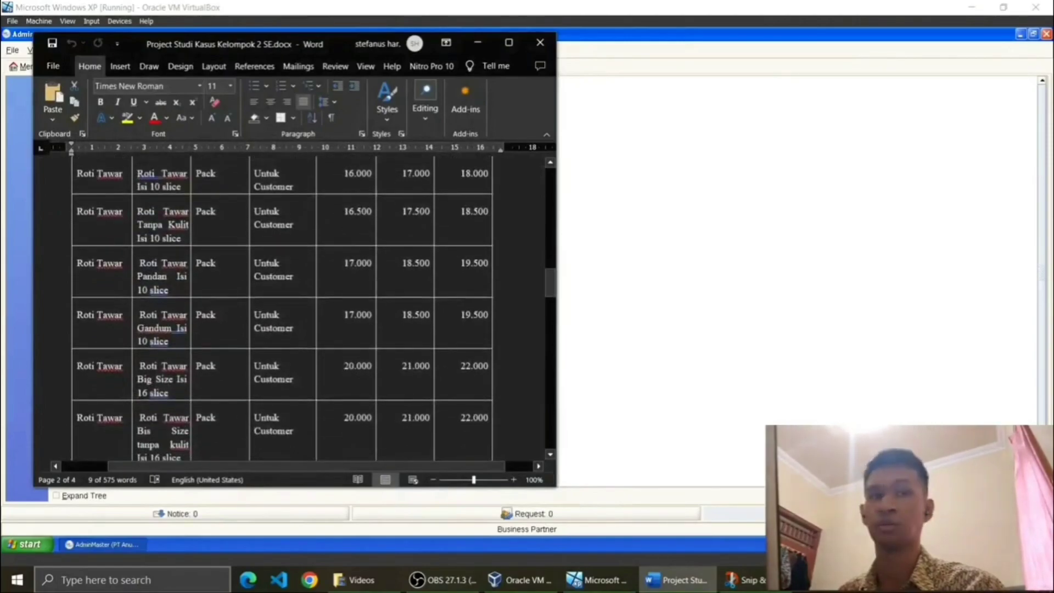
scroll(152, 302, down, 2)
scroll(153, 303, up, 8)
scroll(152, 303, up, 5)
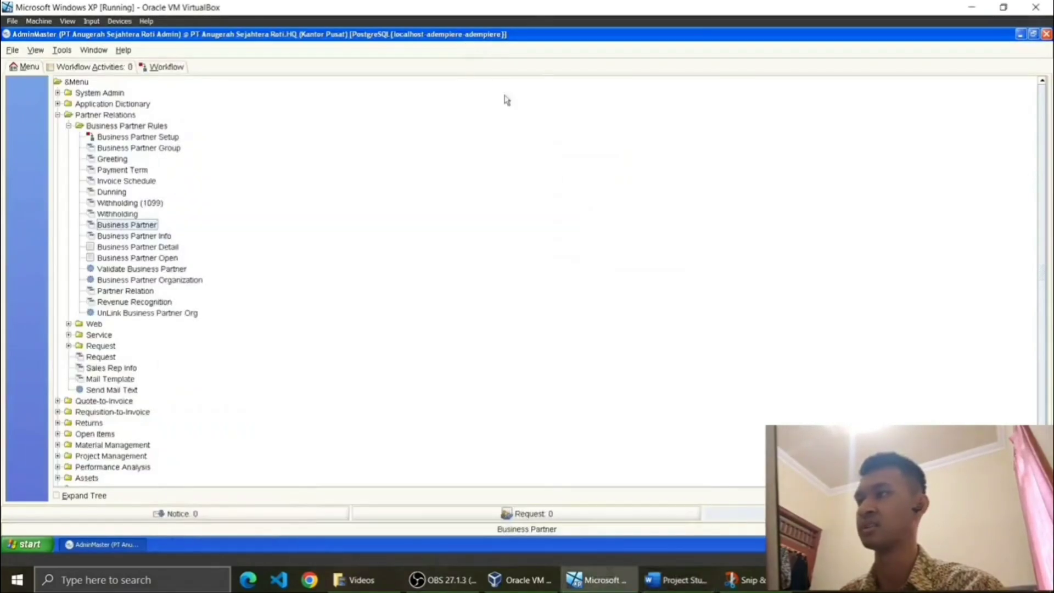
Step: Minimize Word and open Product Category from the Material Management menu
click(477, 42)
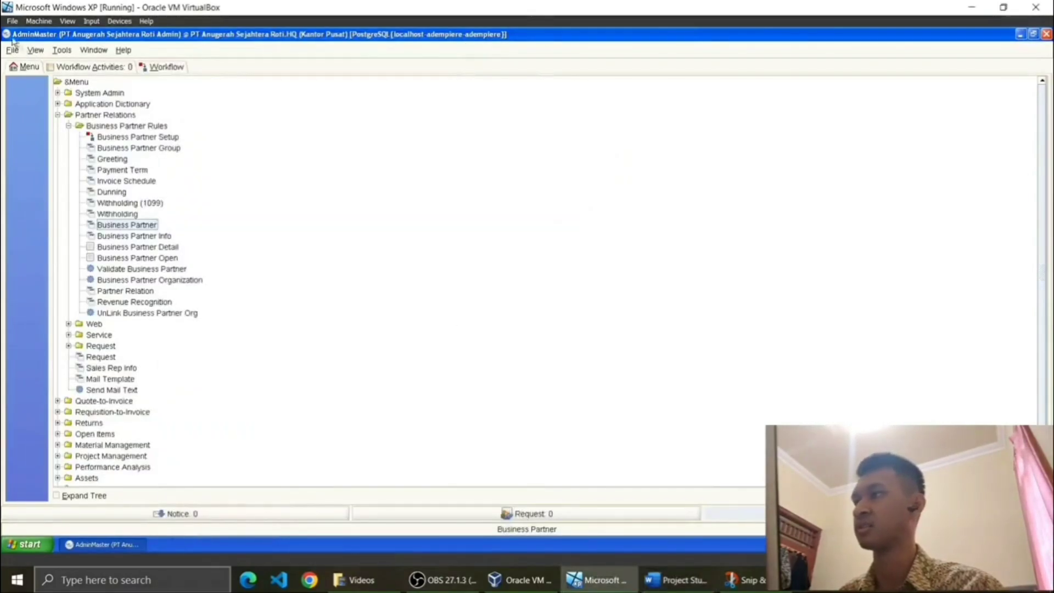
click(58, 115)
click(77, 172)
double_click(78, 172)
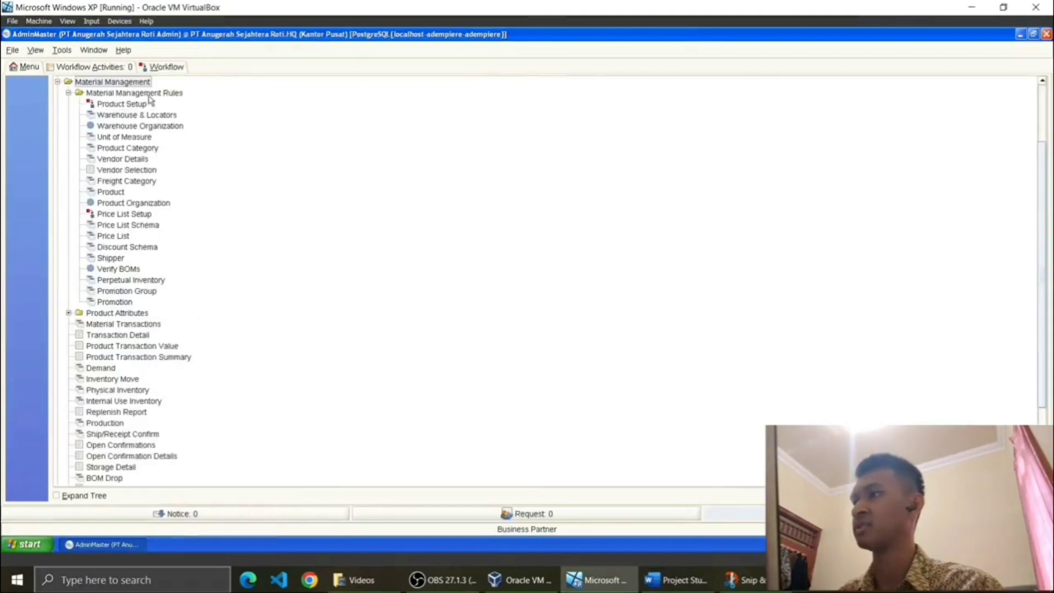
double_click(140, 151)
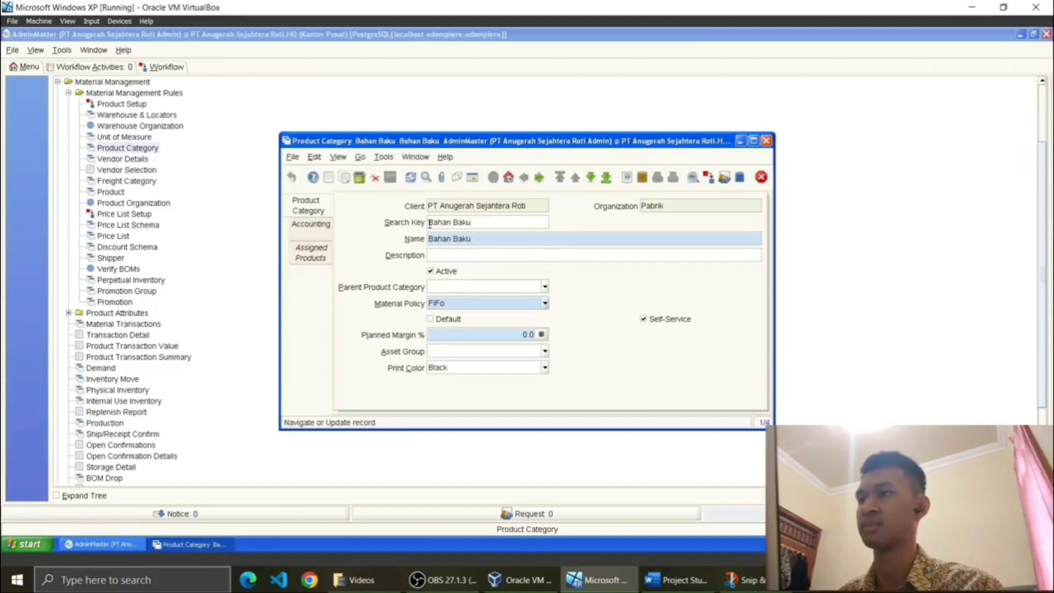
Step: Start a new category with organization Pabrik, then undo it to keep Roti Isi showing
click(329, 178)
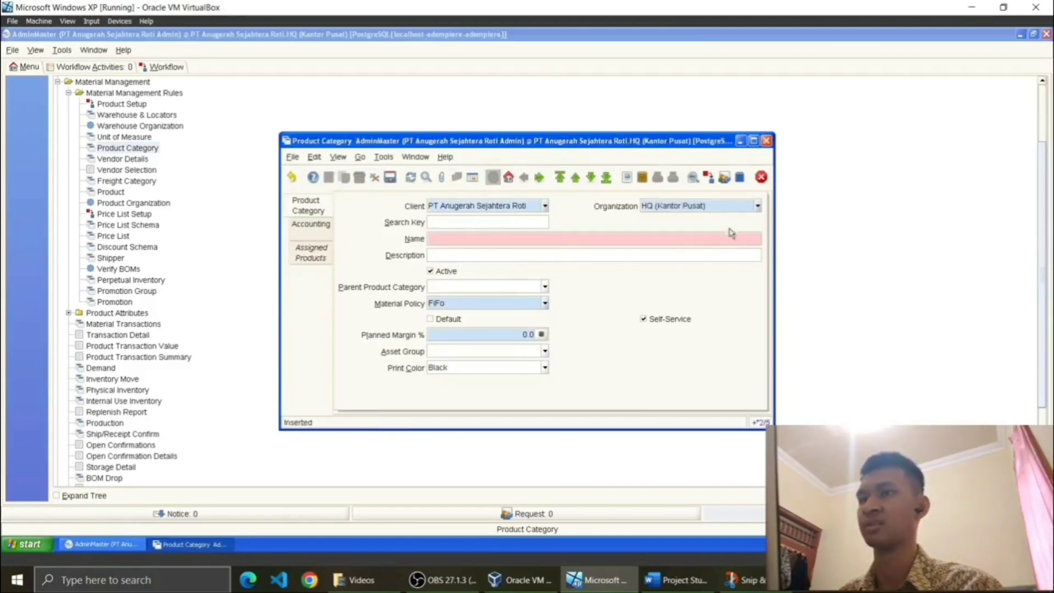
click(756, 206)
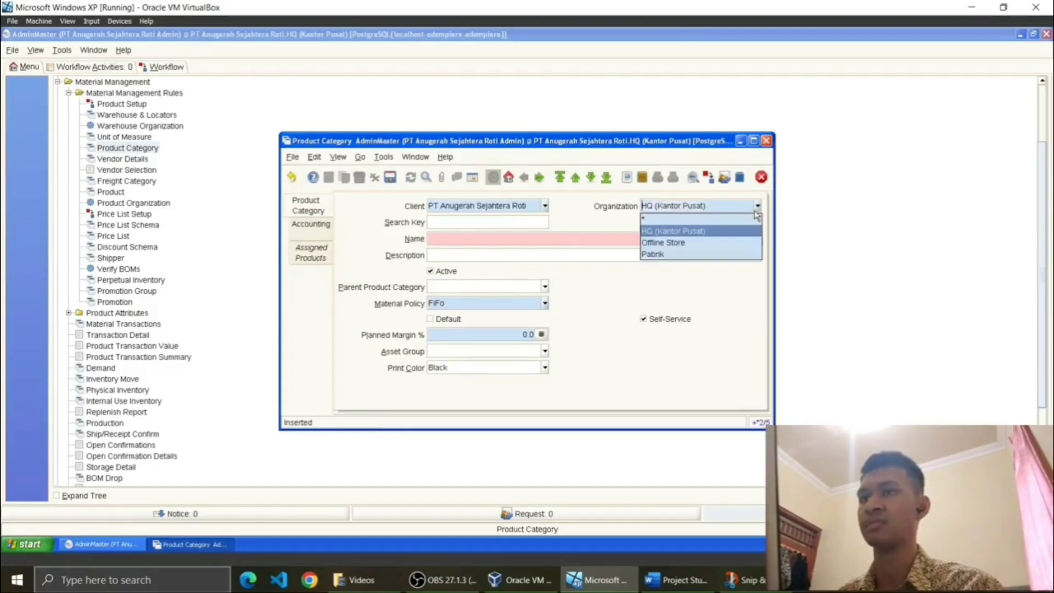
click(748, 256)
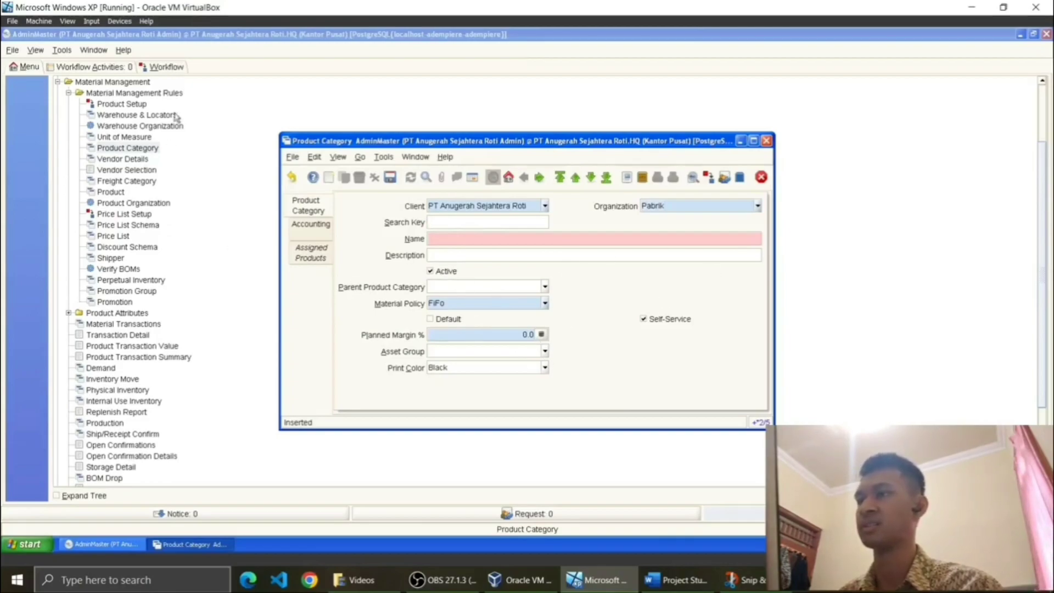
click(544, 368)
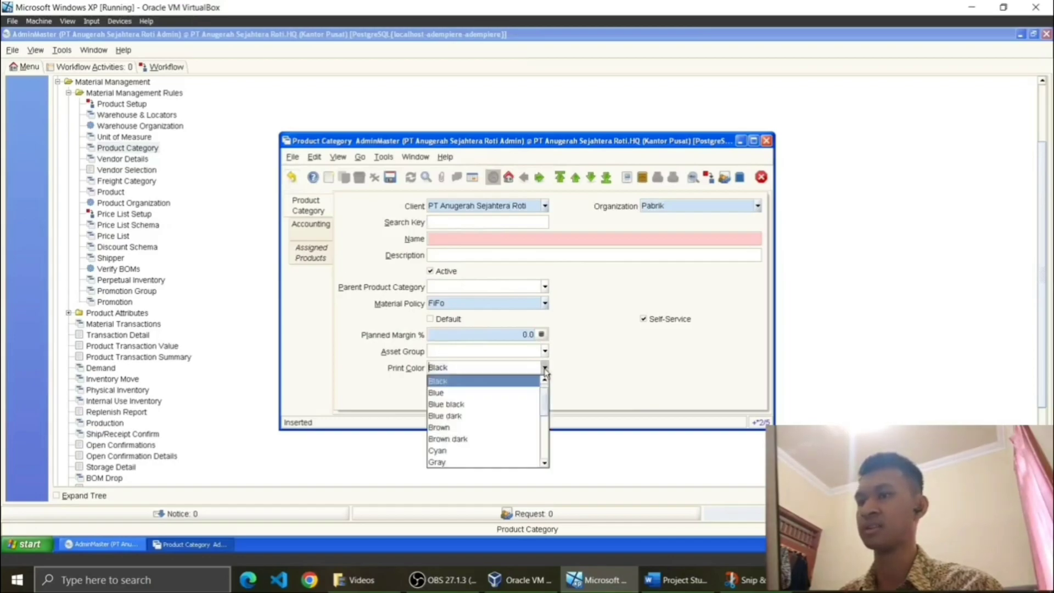
click(545, 368)
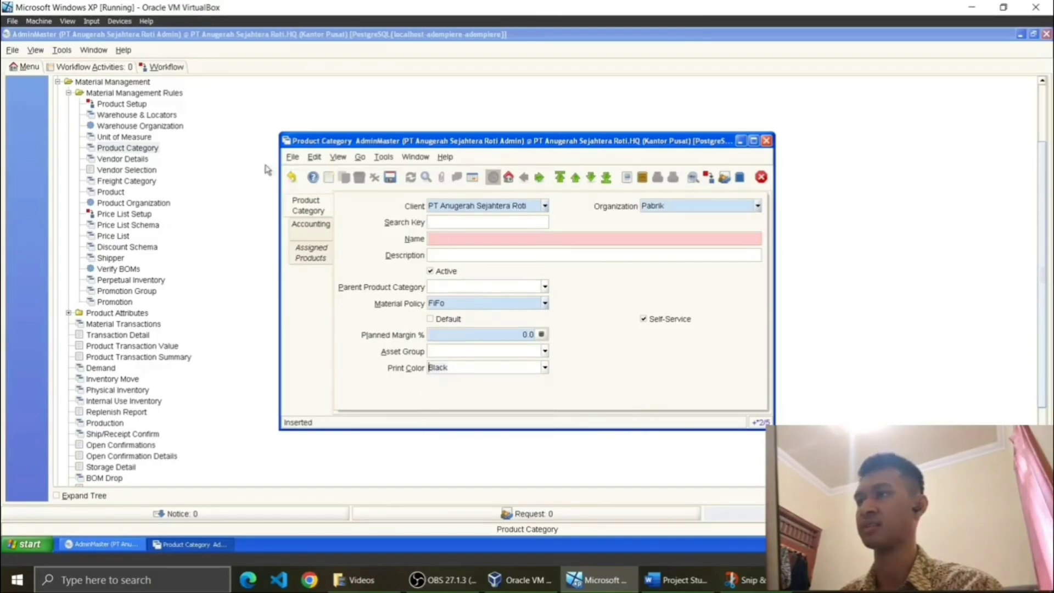
click(292, 176)
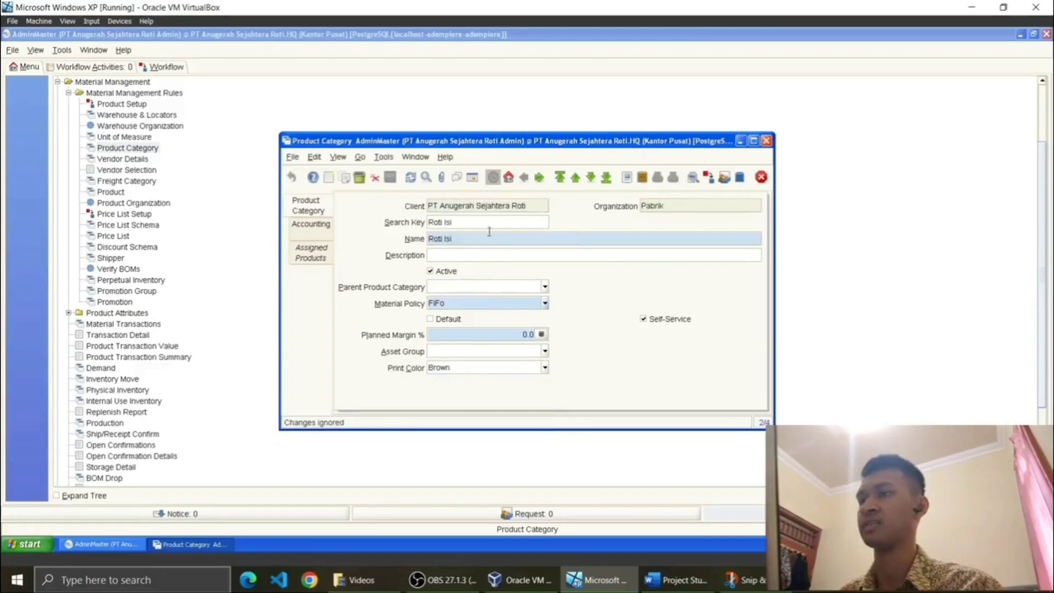
Step: List the product categories in grid view, sorted by Organization in reverse order
click(472, 177)
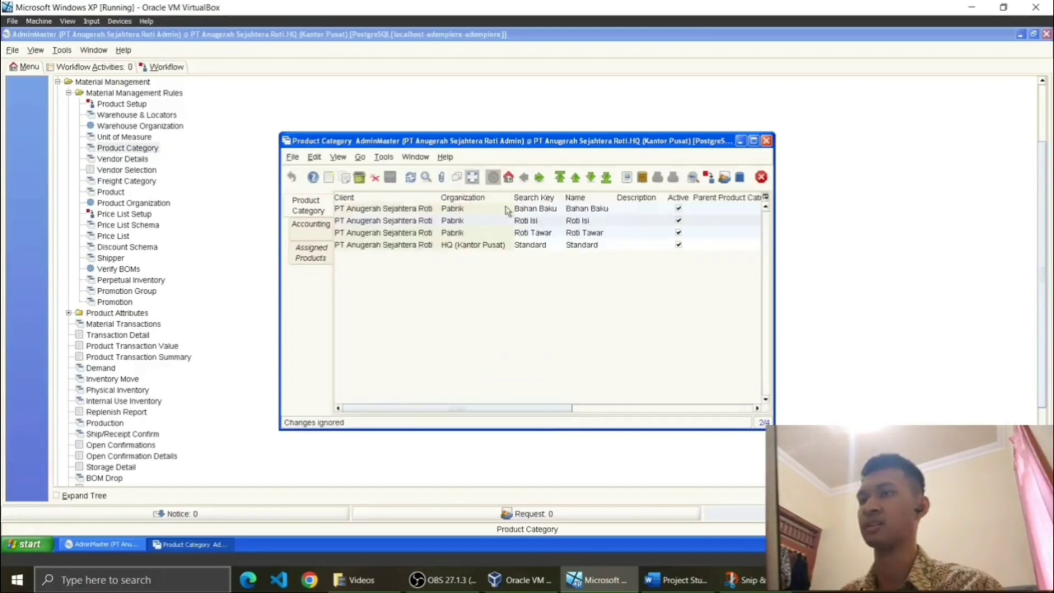
click(470, 180)
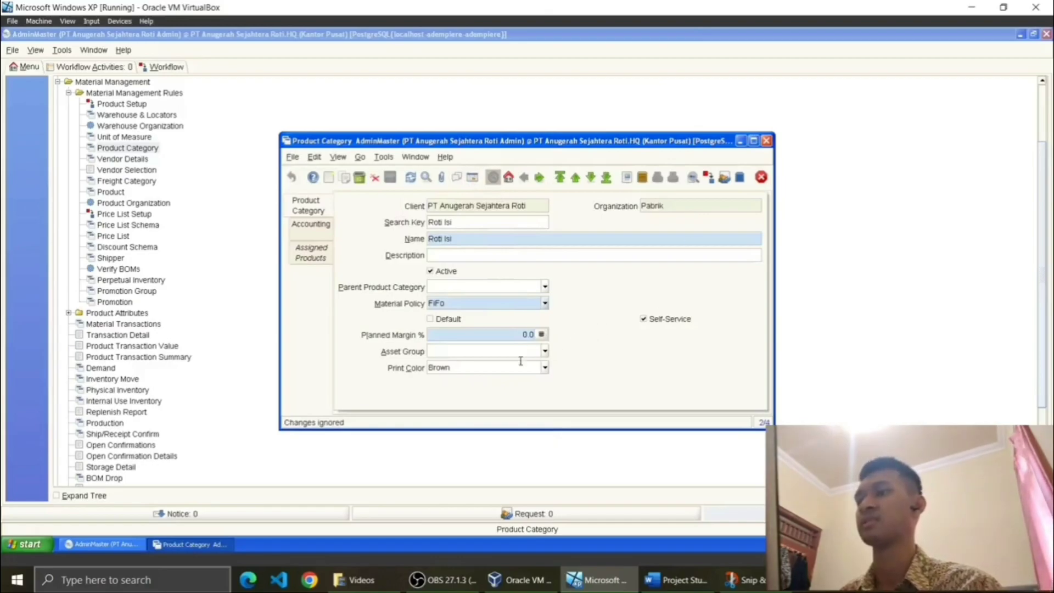
click(472, 177)
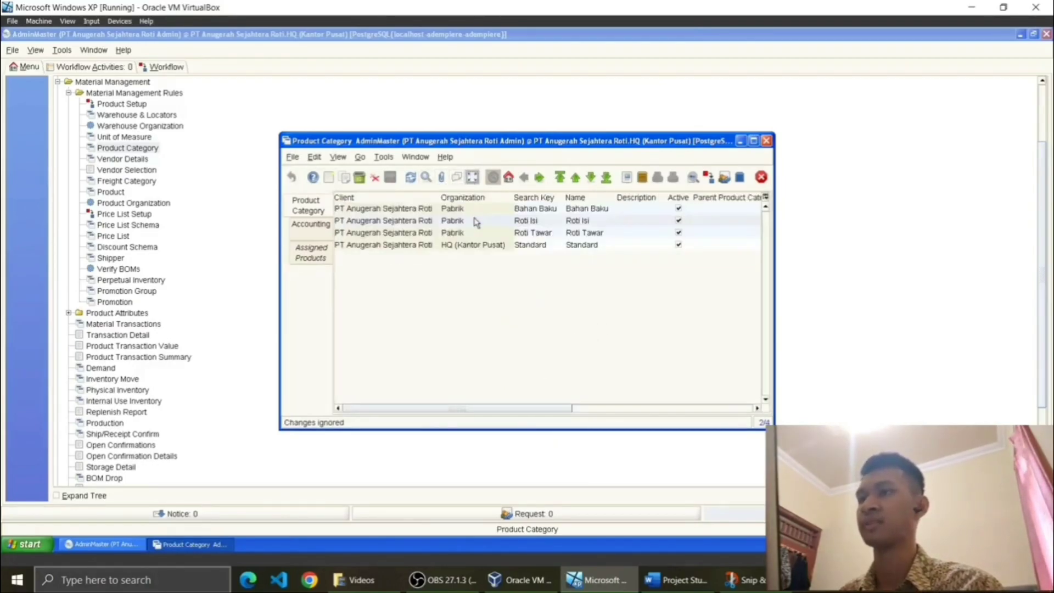
click(466, 197)
click(481, 198)
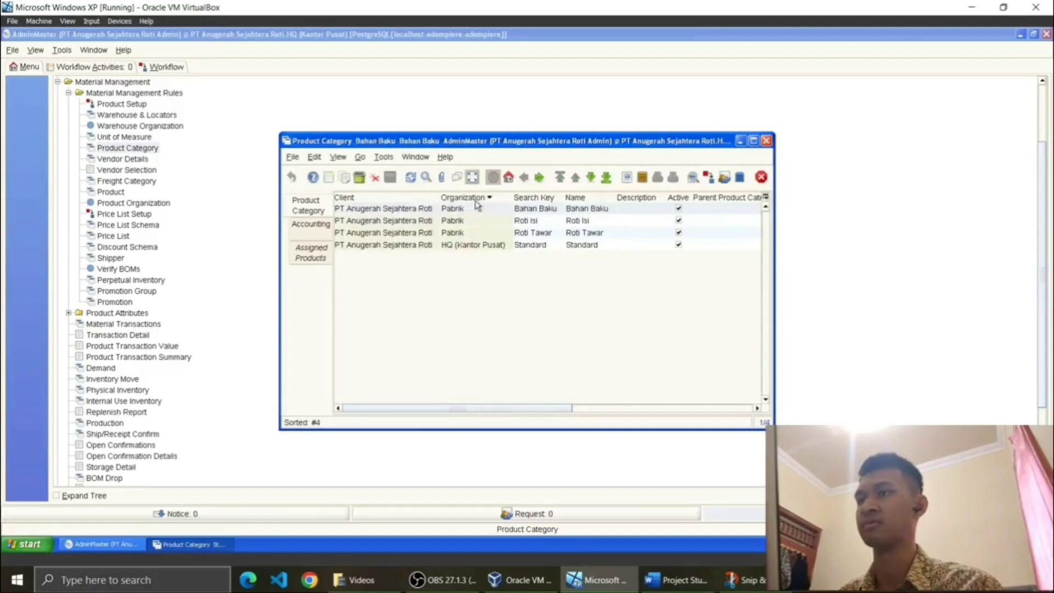
Step: View the Bahan Baku and Roti Tawar categories in form view, then close the window
click(472, 176)
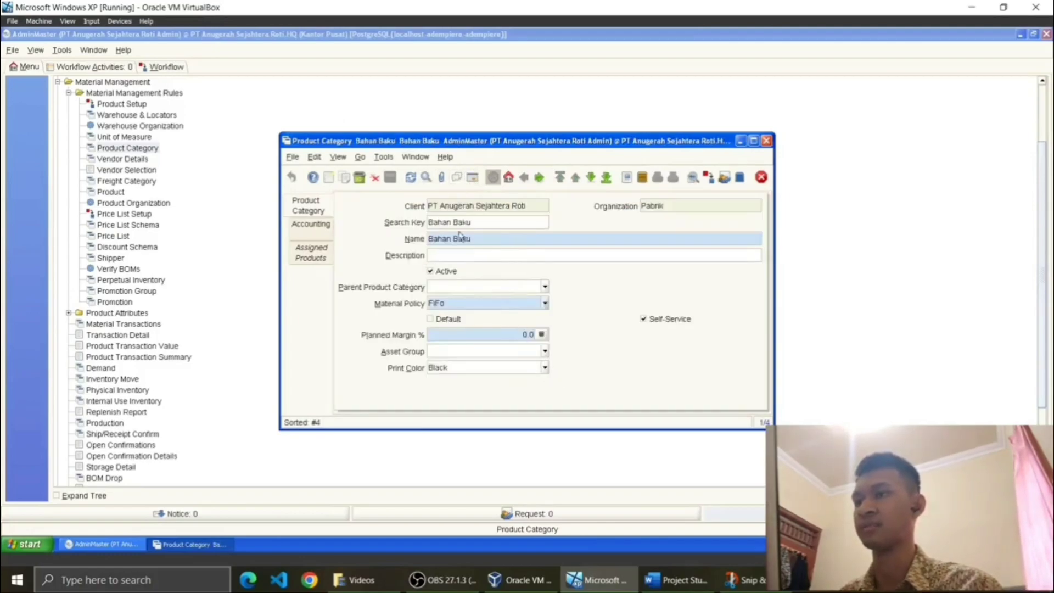
click(472, 177)
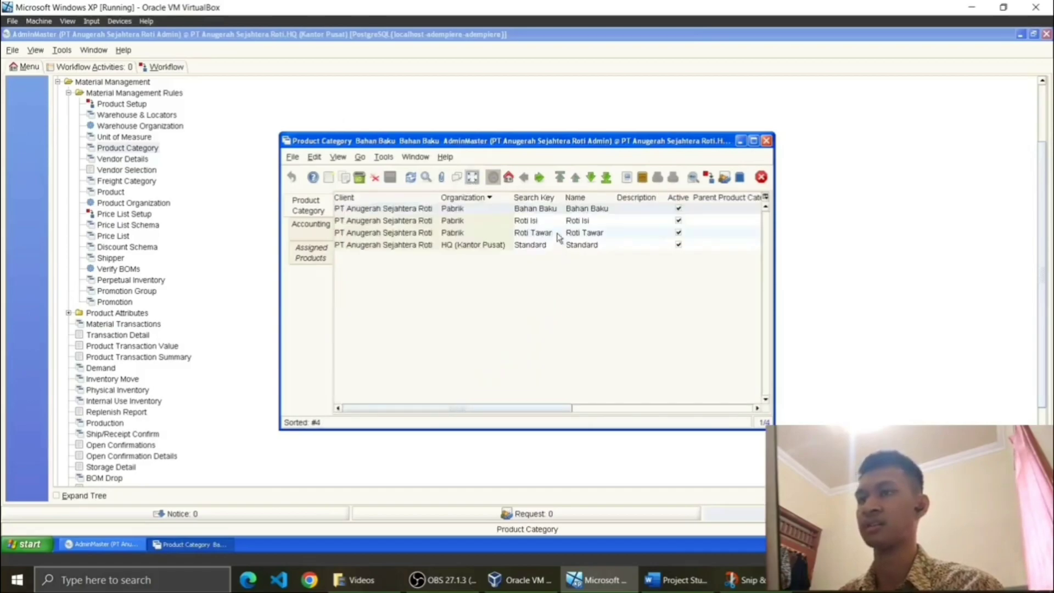
click(558, 237)
click(477, 181)
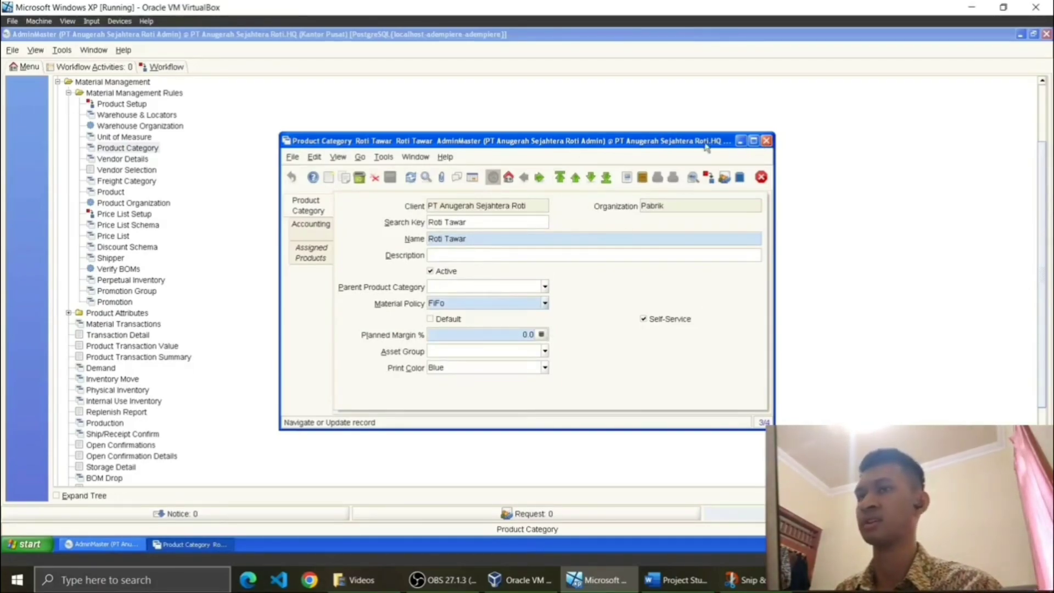
click(766, 141)
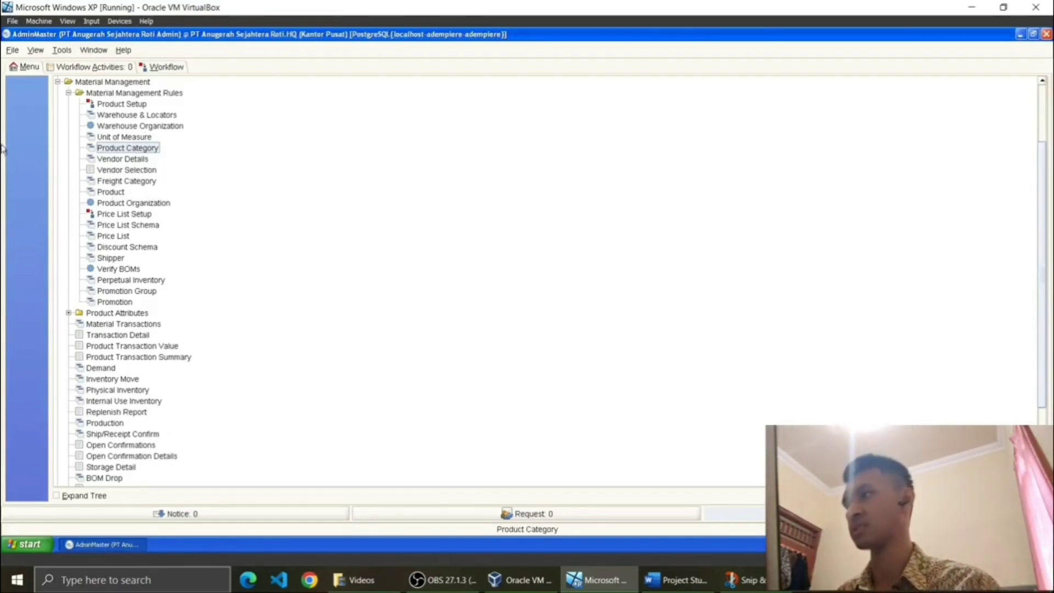
Step: Open the Product window and display the Gula form: Bahan Baku category, UOM Ton
click(122, 193)
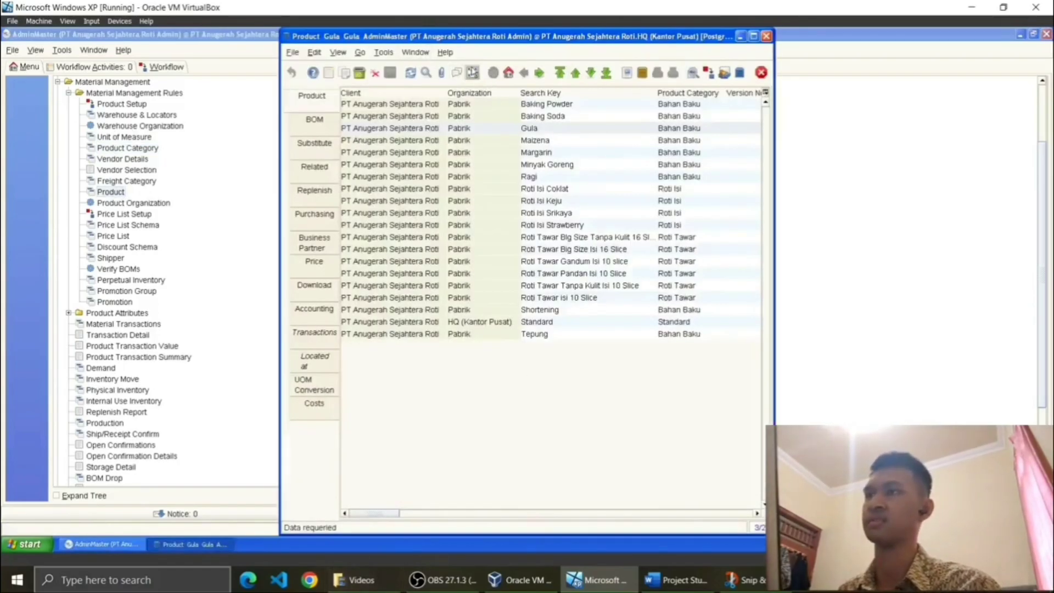
click(473, 73)
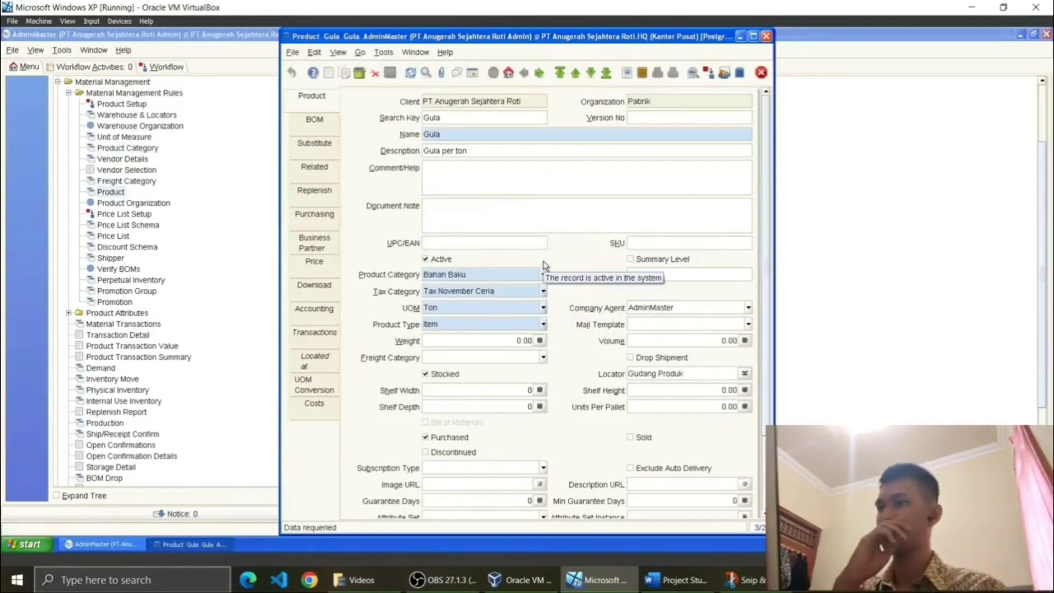
click(472, 73)
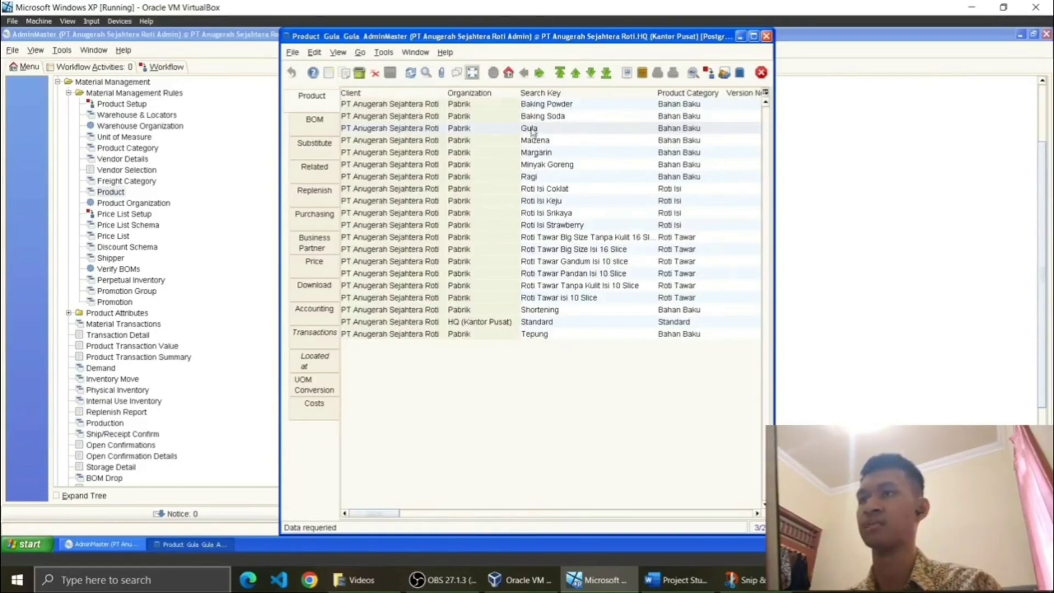
click(472, 73)
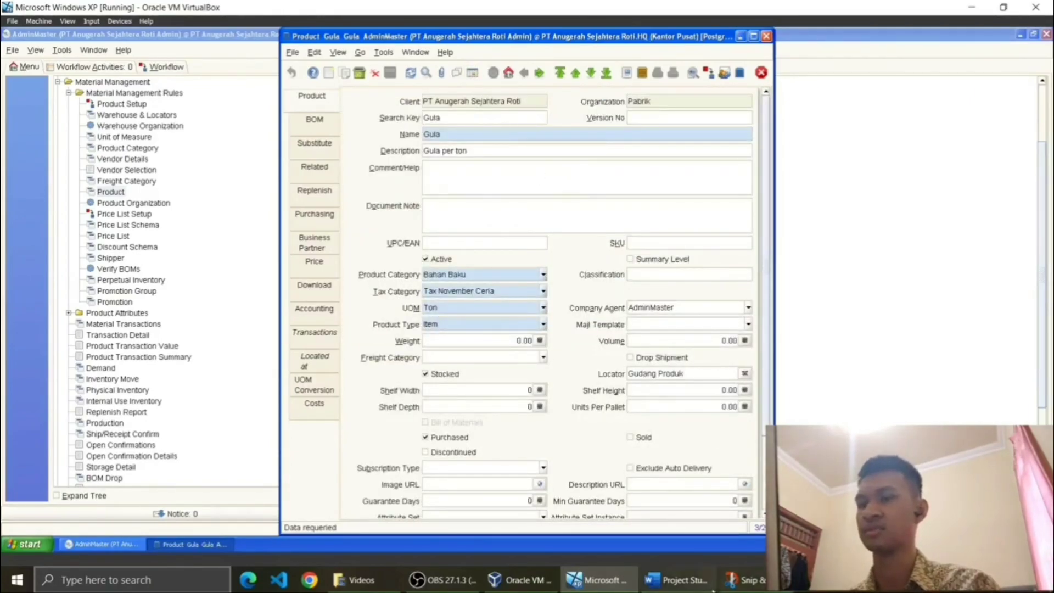
mouse_move(746, 580)
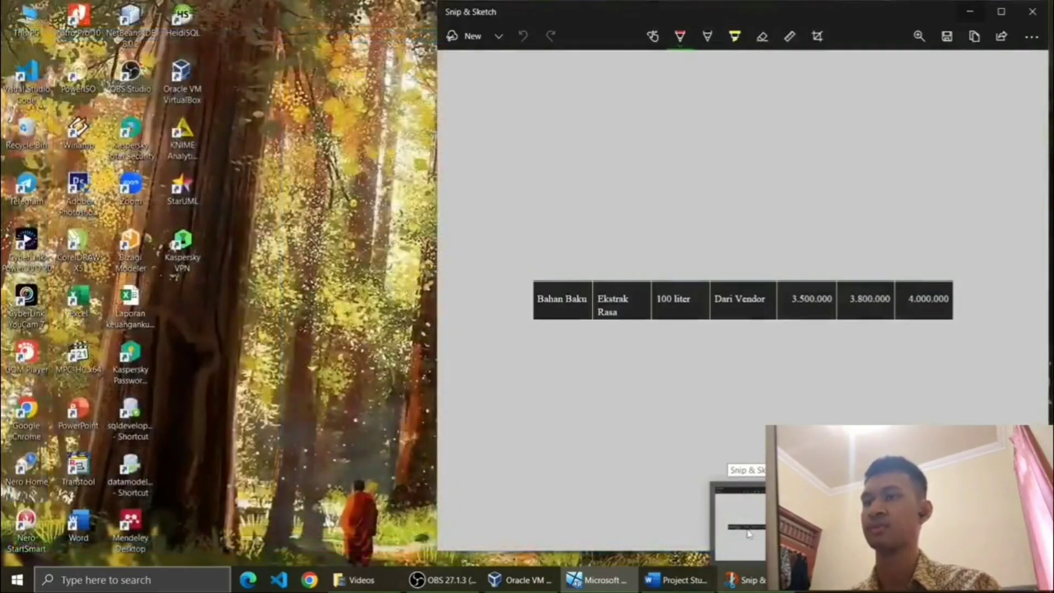
click(749, 533)
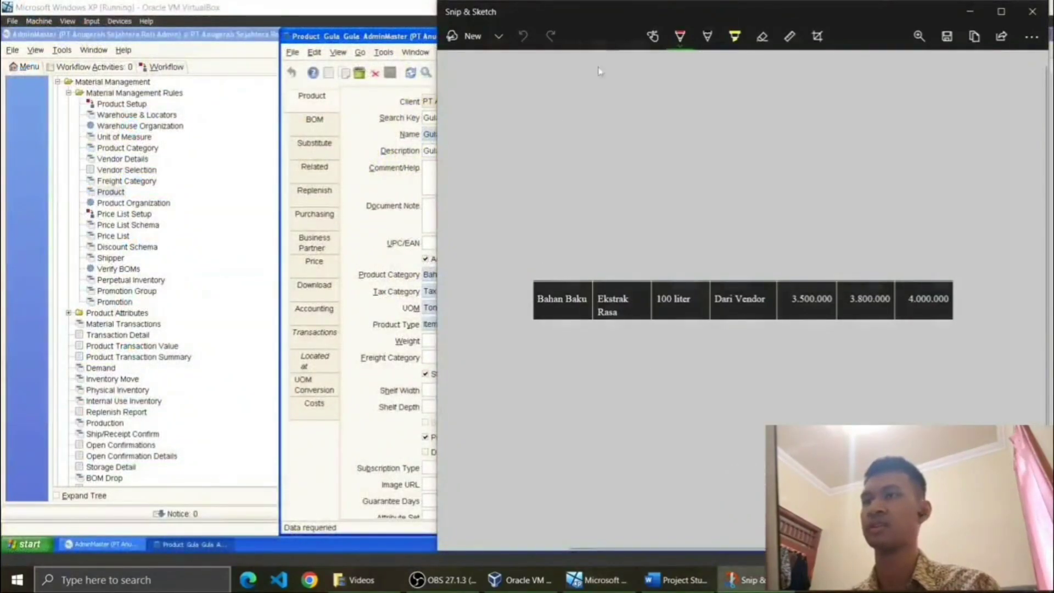
mouse_move(651, 17)
mouse_down()
mouse_move(388, 17)
mouse_move(396, 34)
mouse_move(254, 22)
mouse_move(447, 24)
mouse_move(465, 60)
mouse_move(329, 118)
mouse_move(601, 255)
mouse_move(665, 323)
mouse_move(220, 19)
mouse_move(202, 20)
mouse_up()
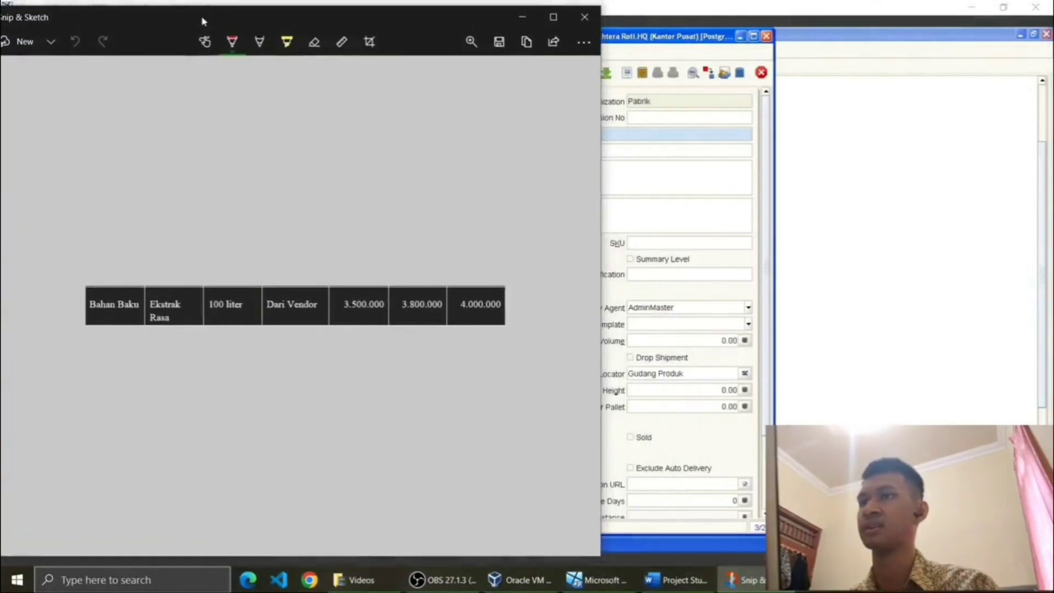
click(523, 19)
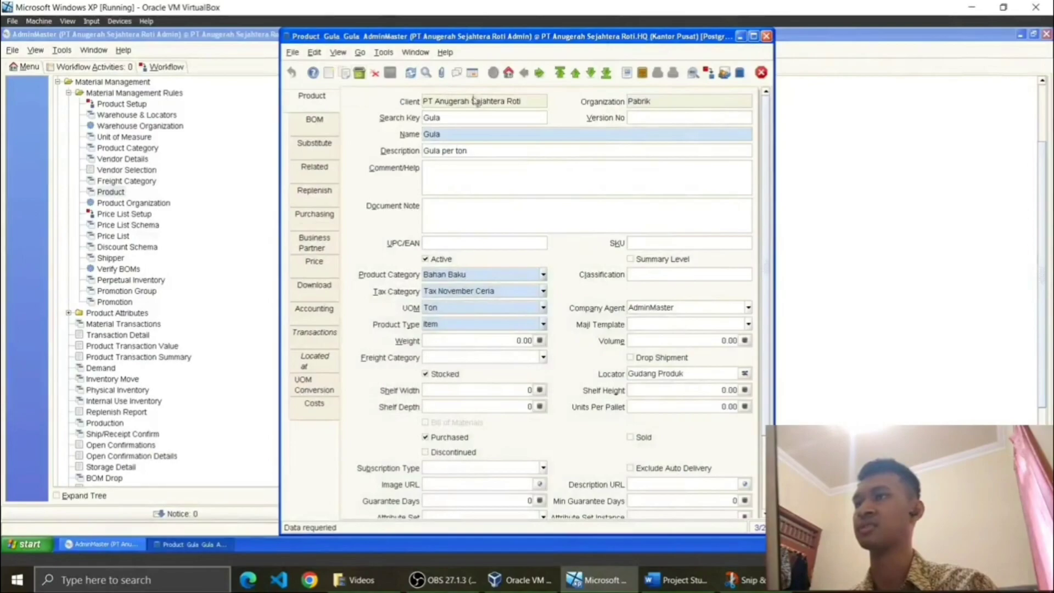
Step: From the Standard product, start a new product record under organization Pabrik
click(472, 72)
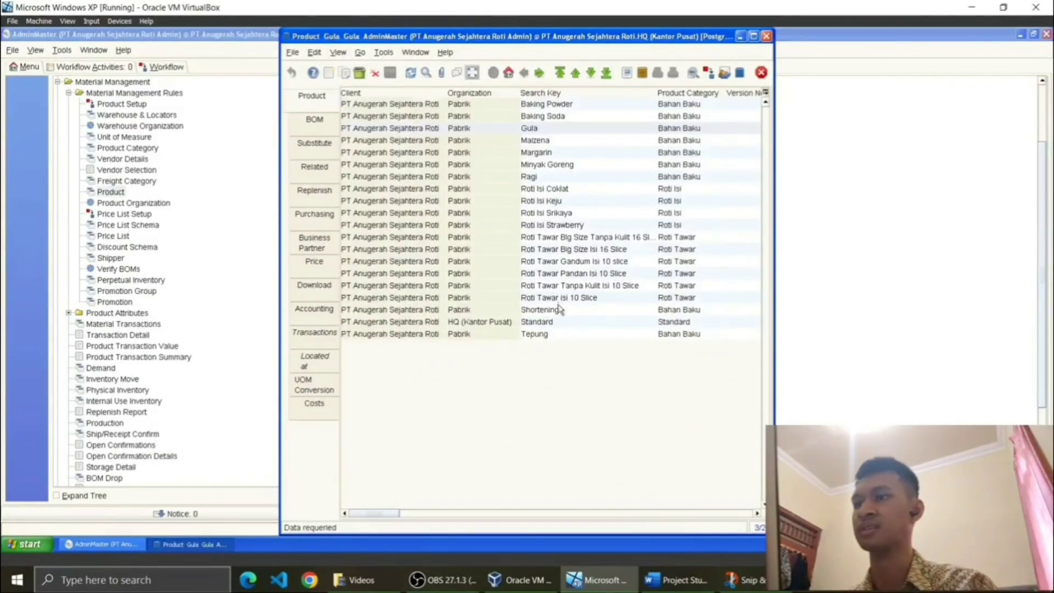
click(551, 322)
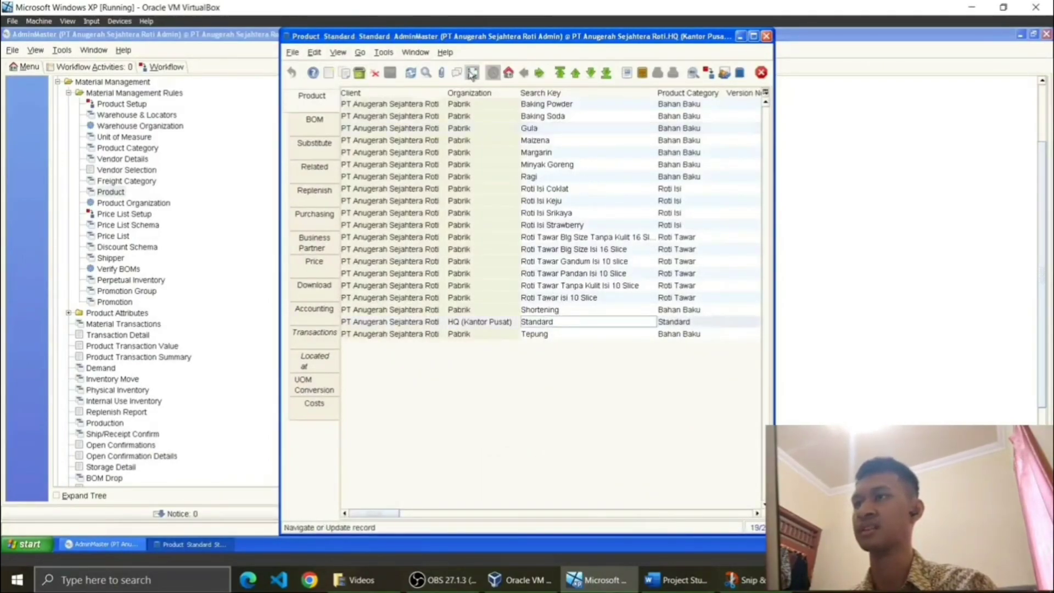
click(472, 73)
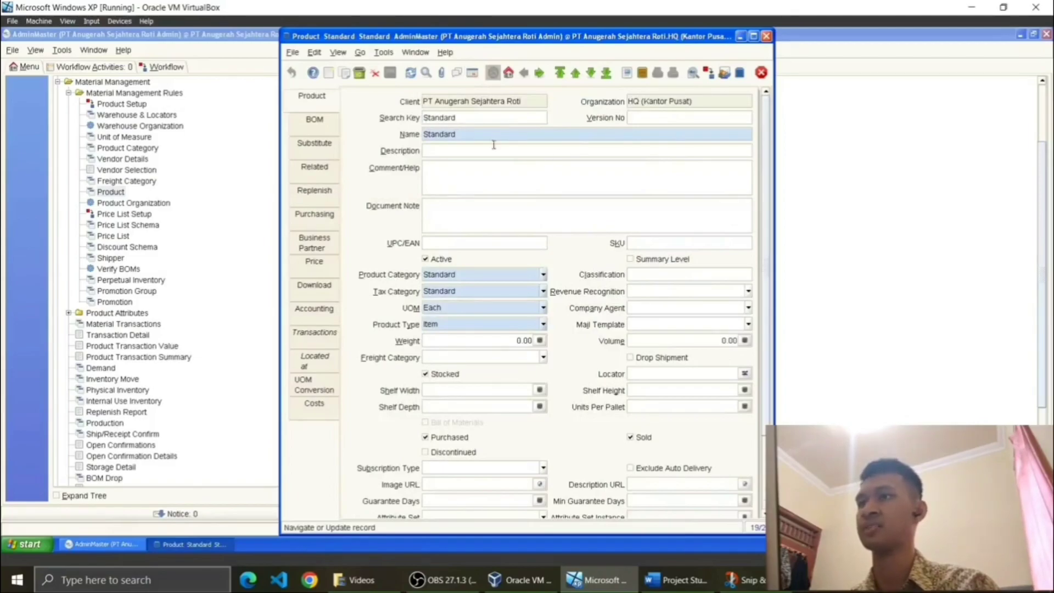
click(329, 73)
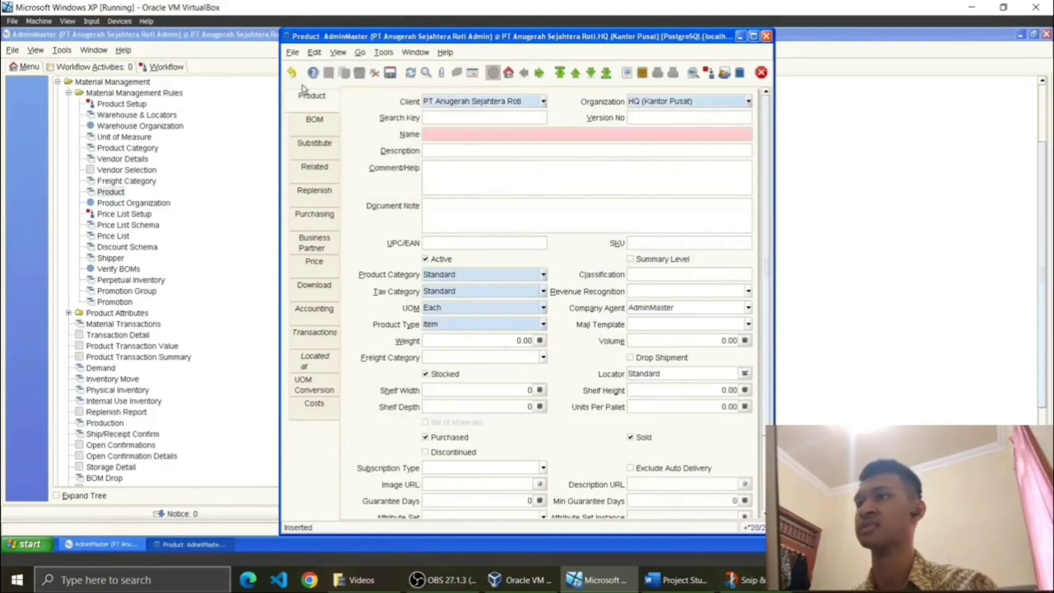
click(748, 101)
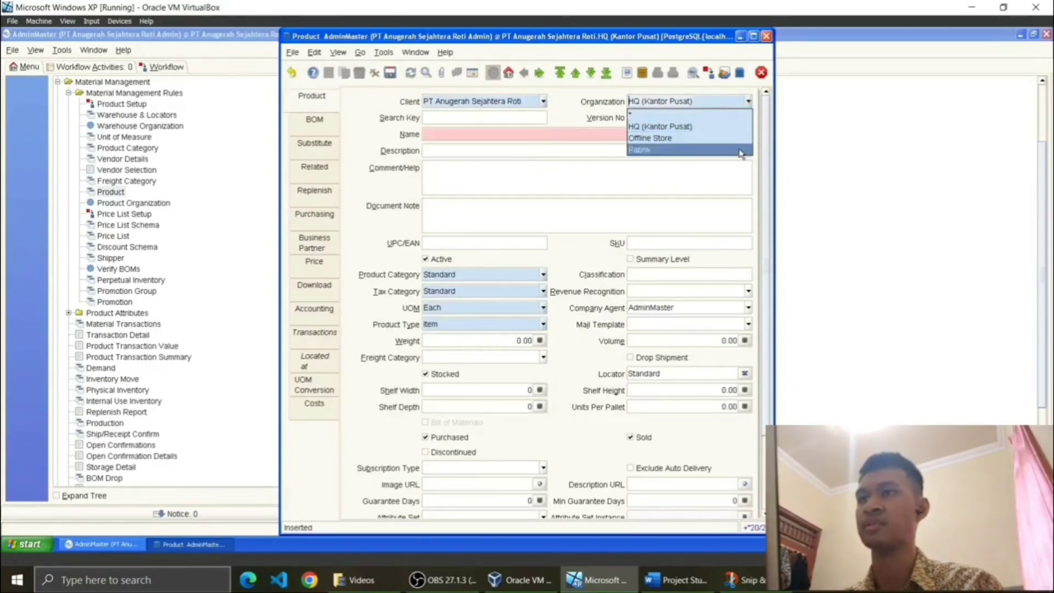
click(740, 151)
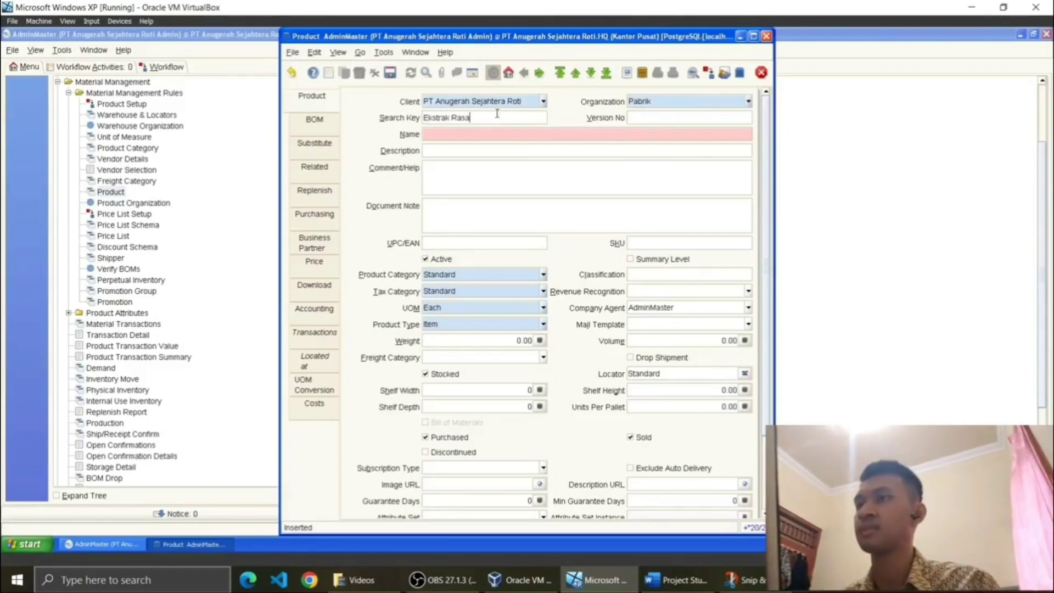
Step: Enter Ekstrak Rasa as search key and name, and begin the description 'Ekstrak Rasa per 1'
click(511, 134)
text(Ekstrak Rasa)
click(515, 151)
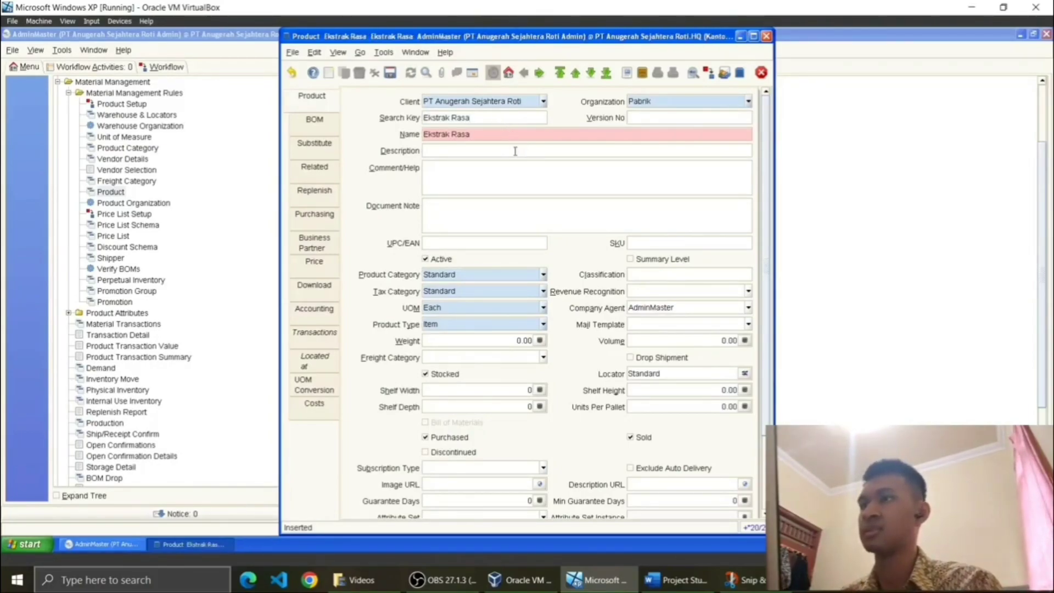
text(Ekstrak Rasa)
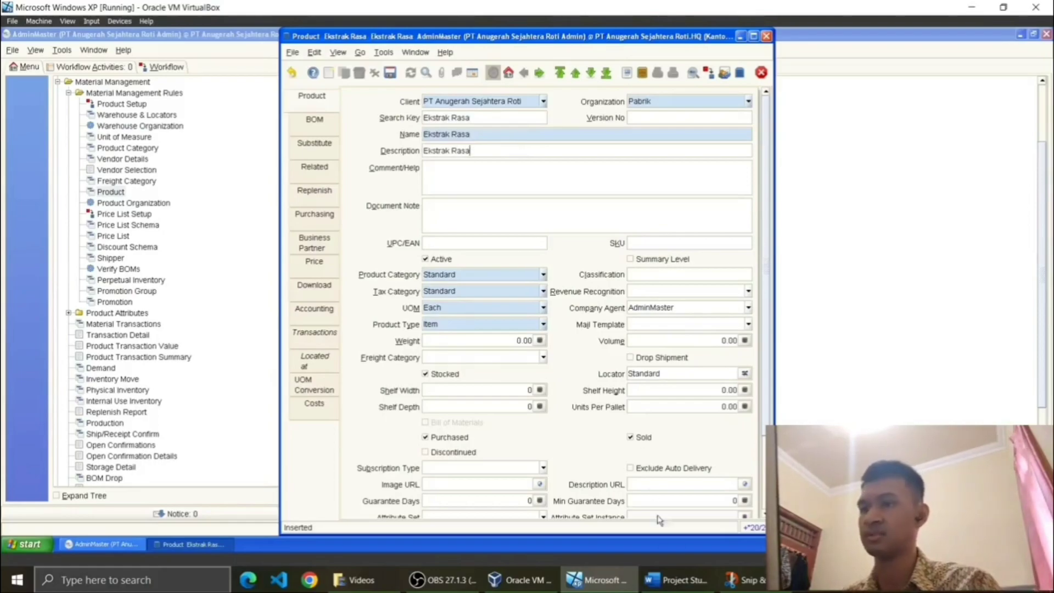
click(676, 580)
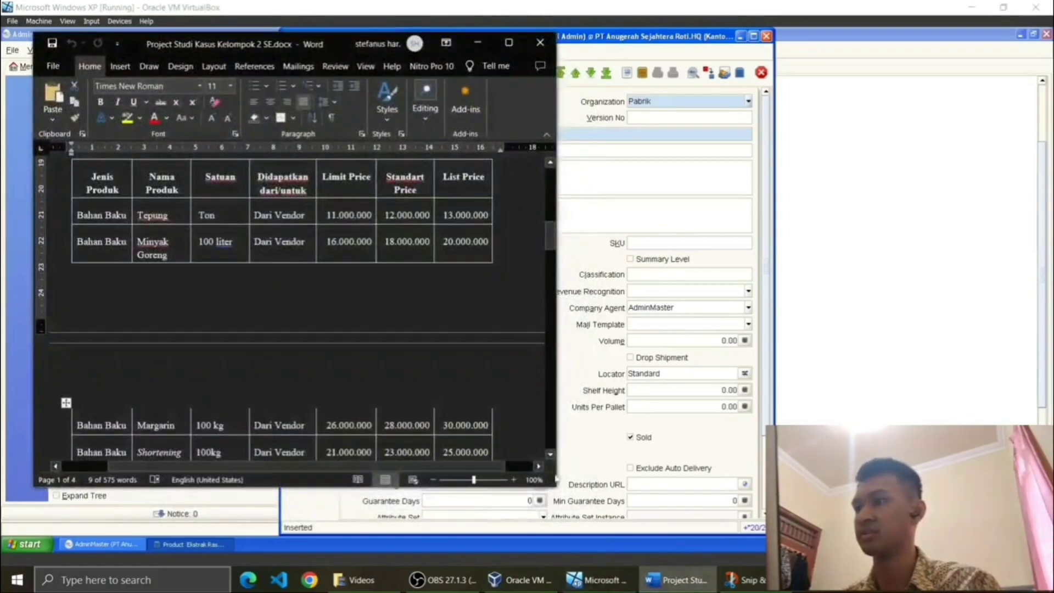
click(477, 43)
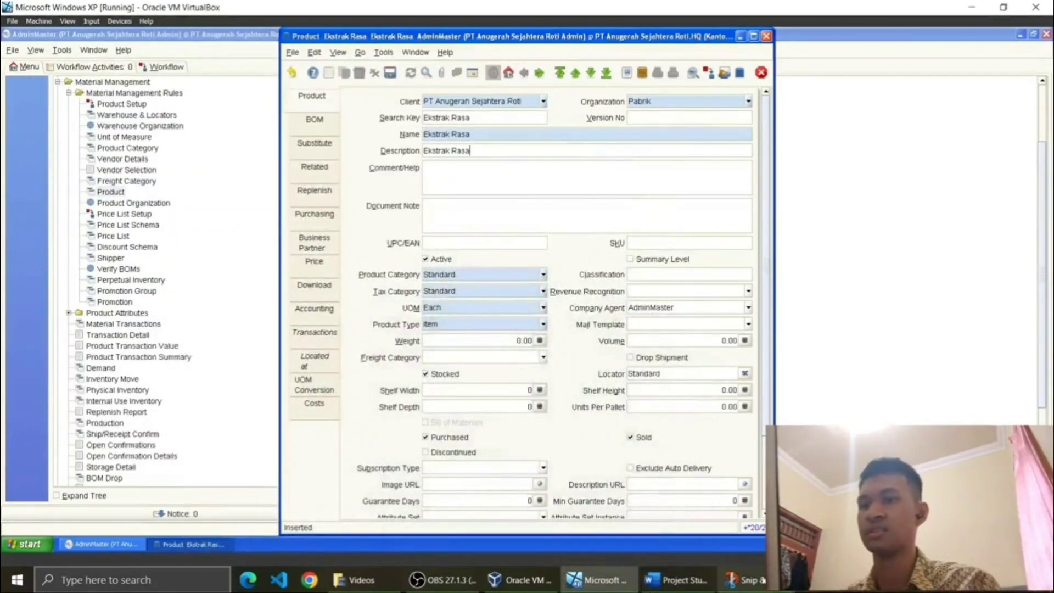
click(748, 580)
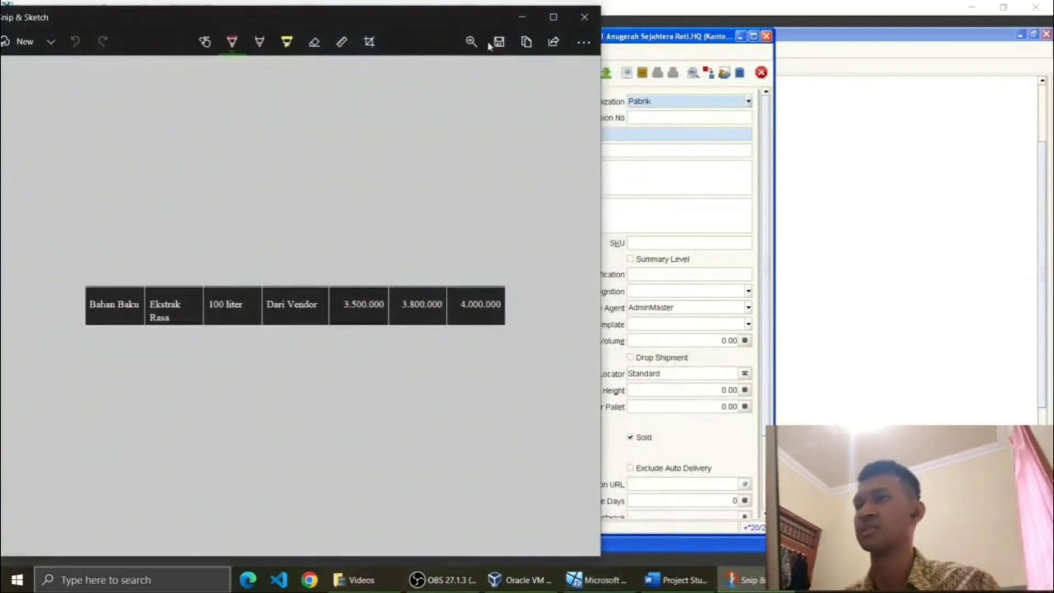
click(521, 18)
text(per 100 Liter)
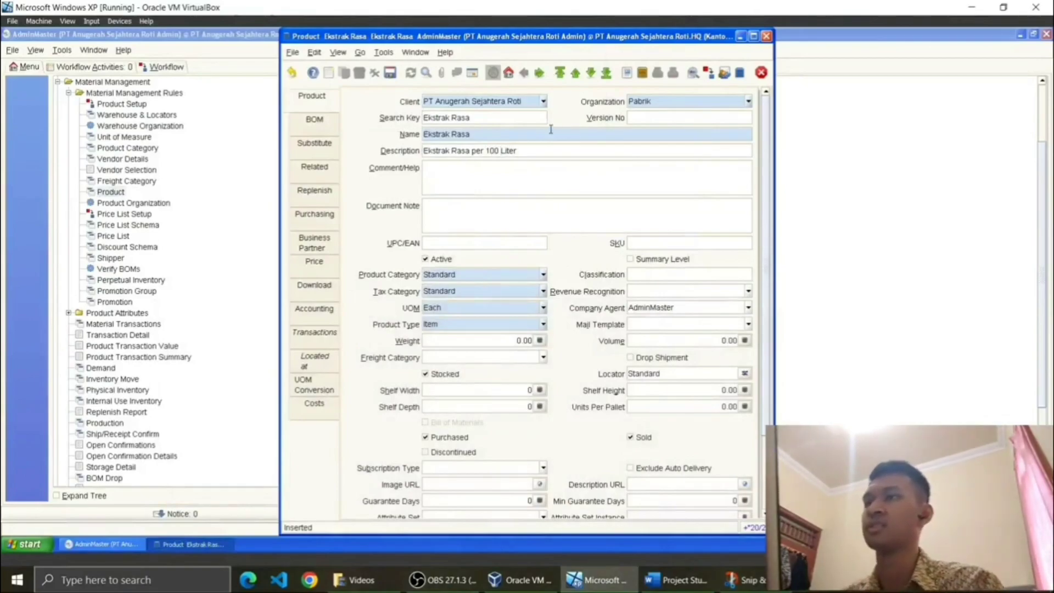
Step: Set category Bahan Baku, tax category Tax November Ceria and UOM Liter for Ekstrak Rasa
click(544, 104)
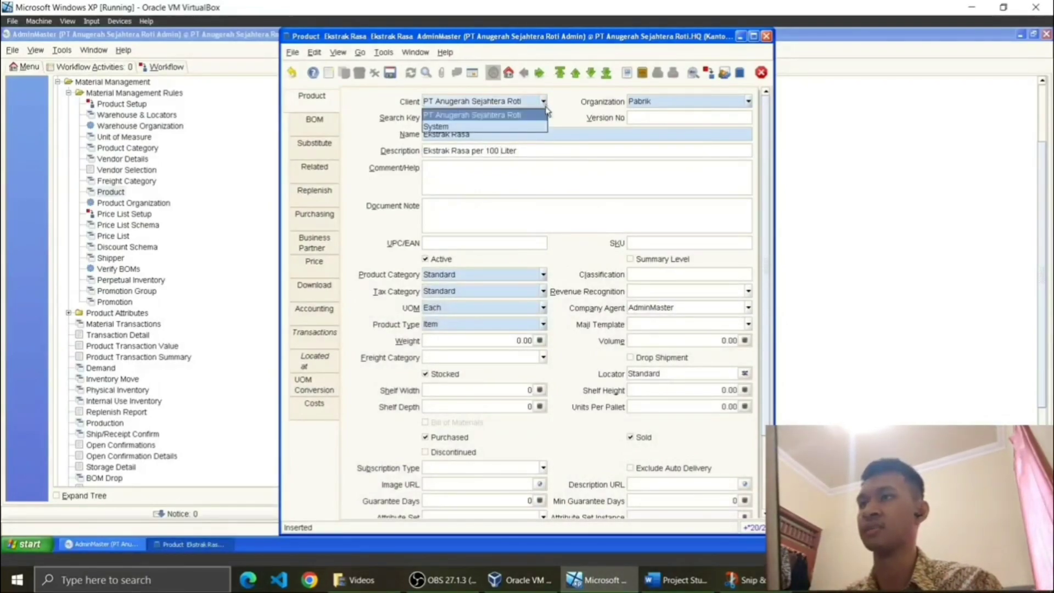
click(544, 104)
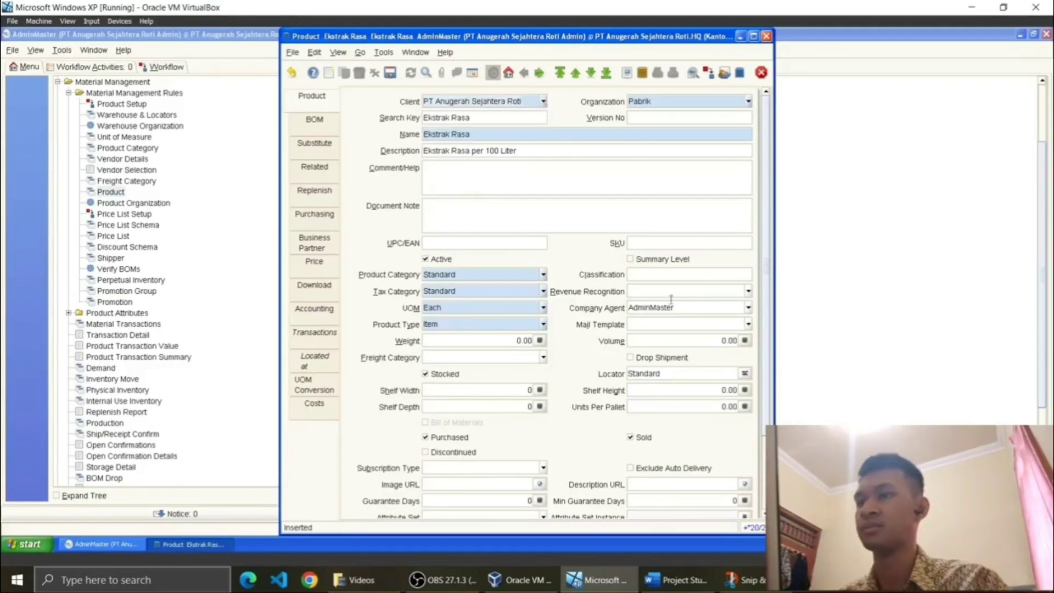
click(543, 275)
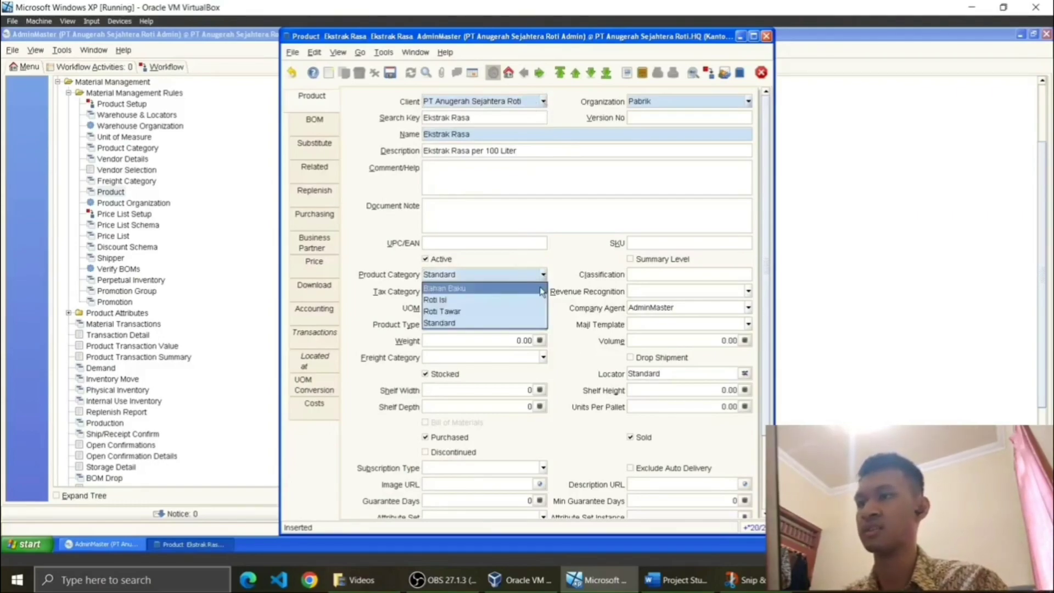
click(539, 287)
click(543, 292)
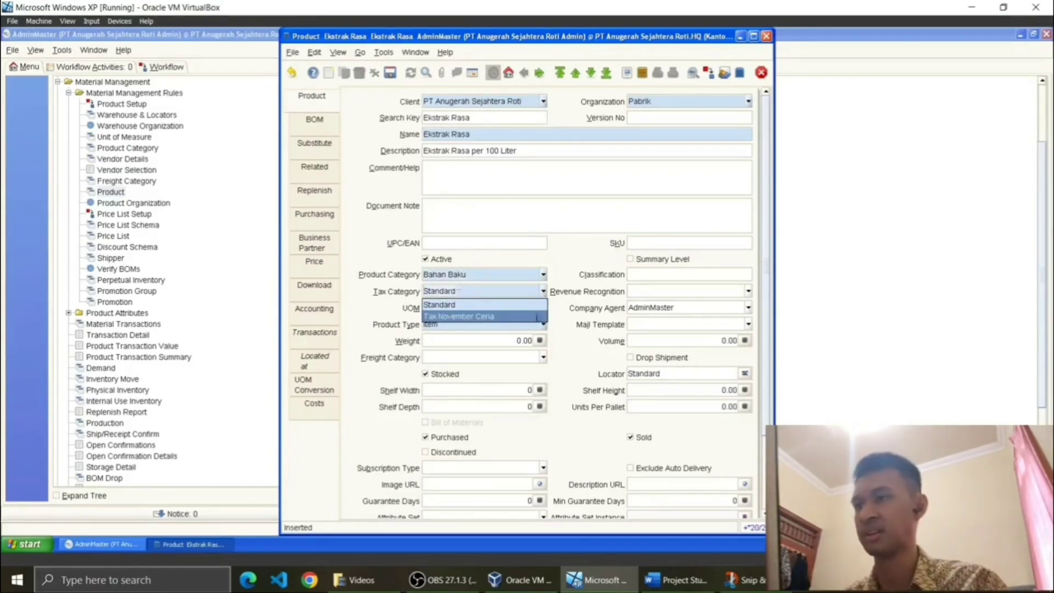
click(538, 317)
click(544, 309)
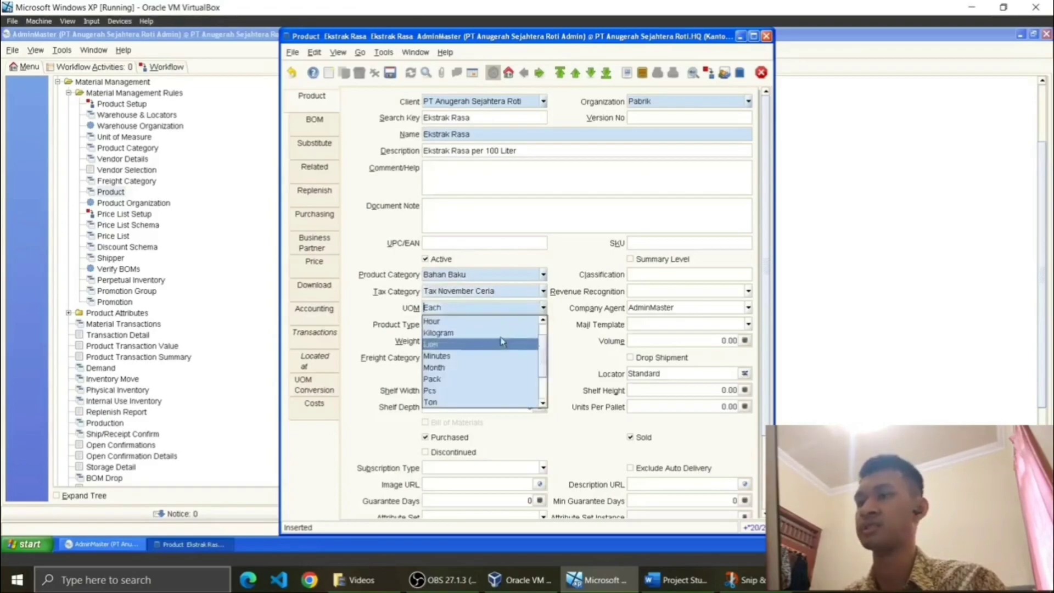
click(484, 344)
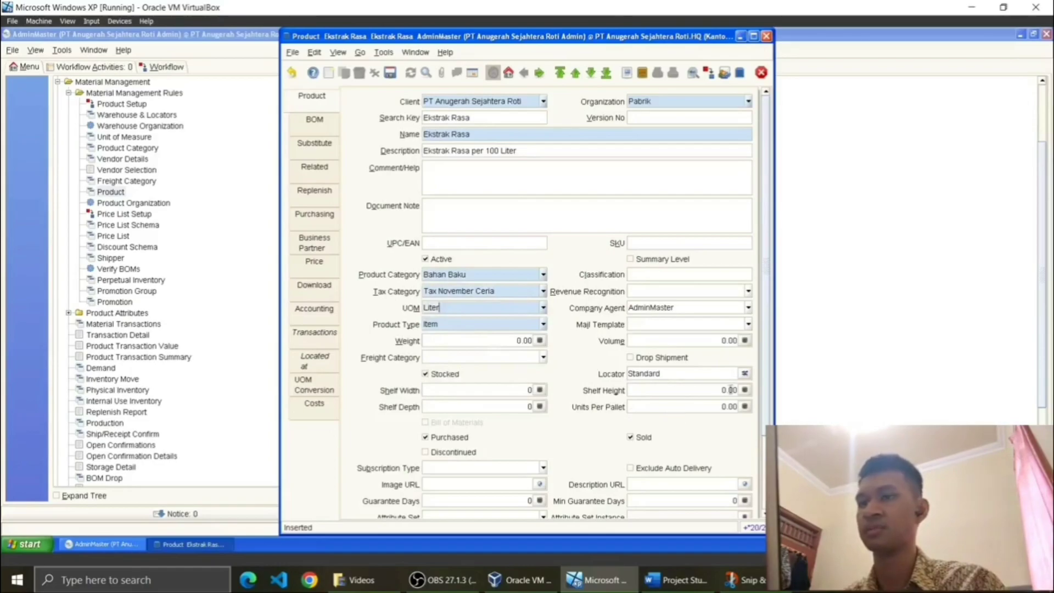
Step: Choose Gudang Produk as the product's storage locator
click(744, 374)
click(579, 226)
click(576, 242)
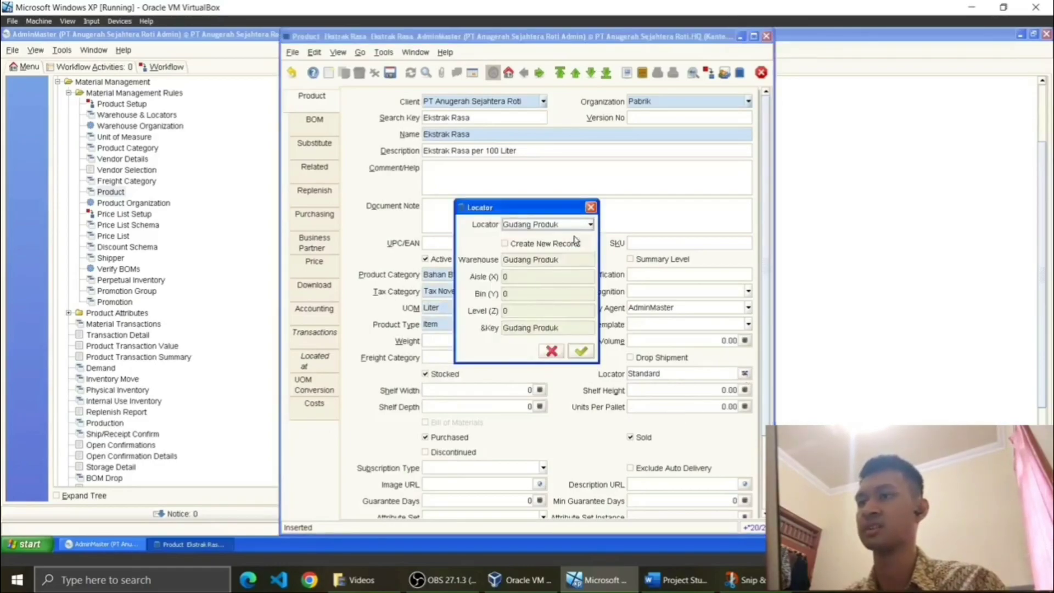
Step: Confirm locator Gudang Produk, untick Sold, and save the Ekstrak Rasa product
click(583, 353)
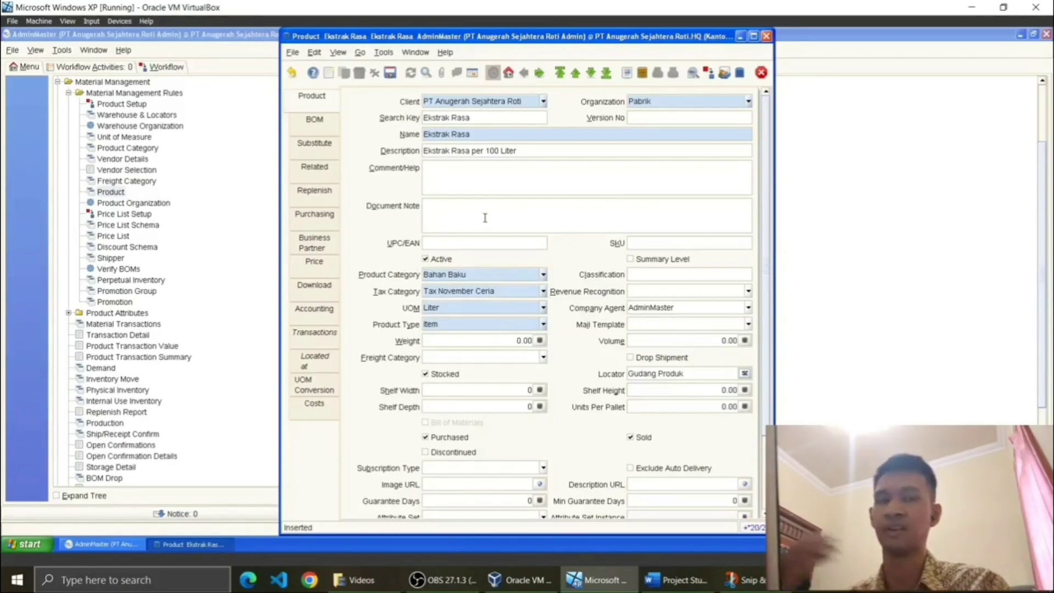
click(638, 439)
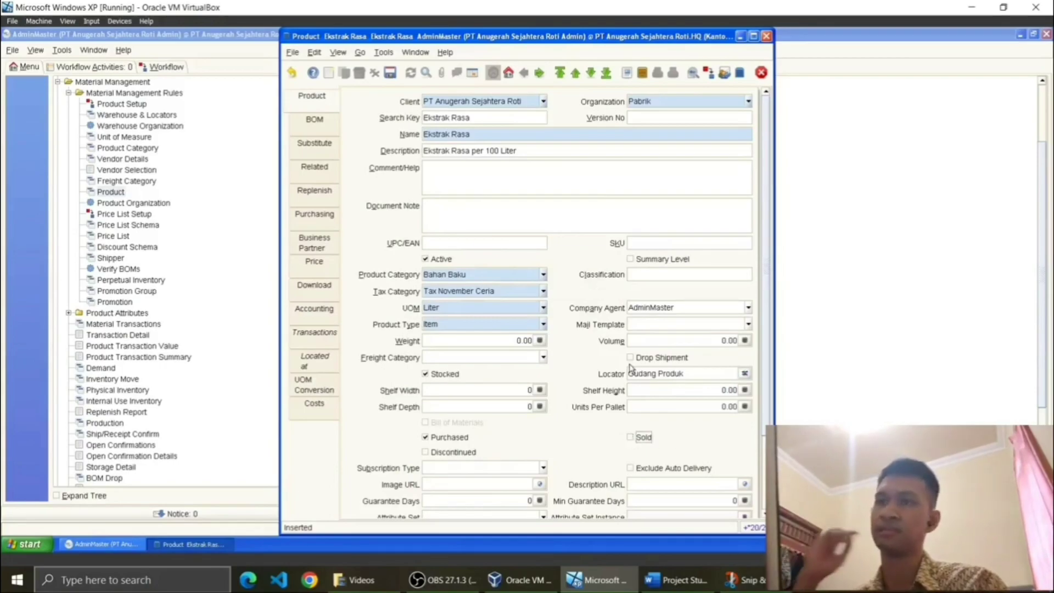
scroll(532, 386, down, 1)
scroll(532, 386, up, 1)
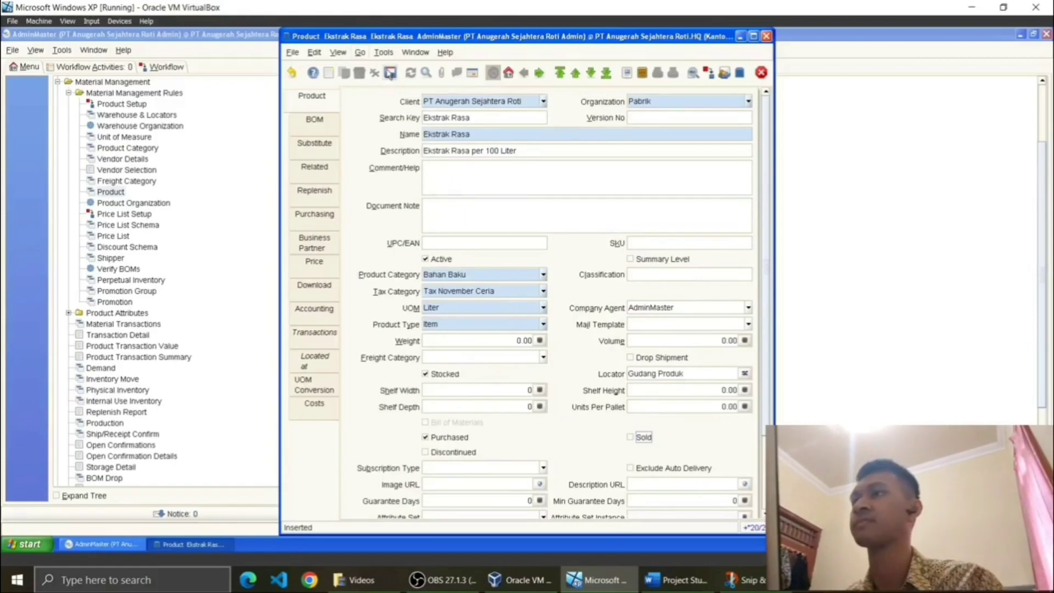
click(390, 73)
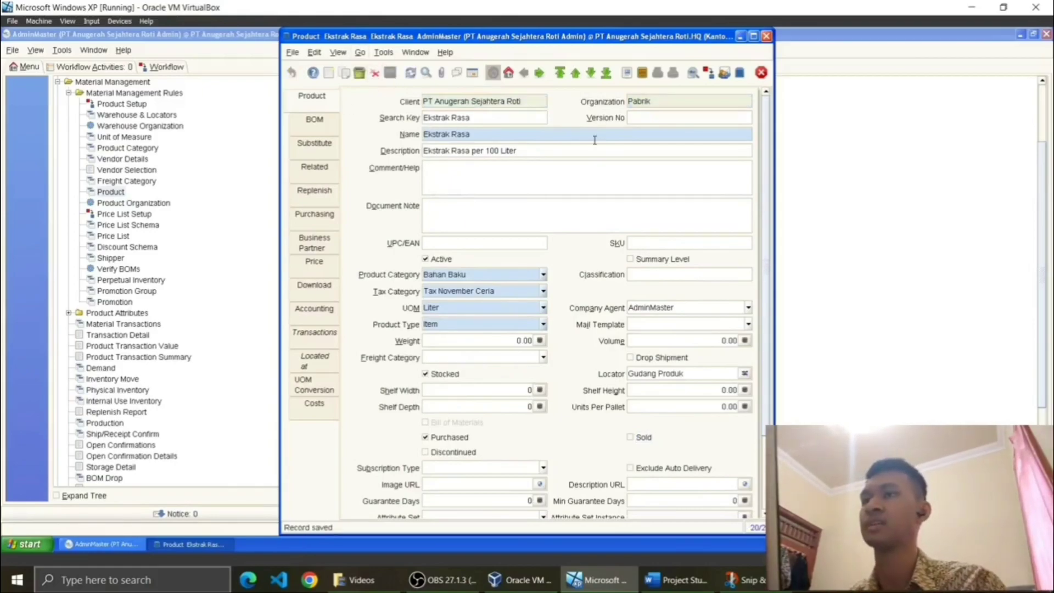
Step: Reopen Ekstrak Rasa from the product list and show its Business Partner tab
click(473, 73)
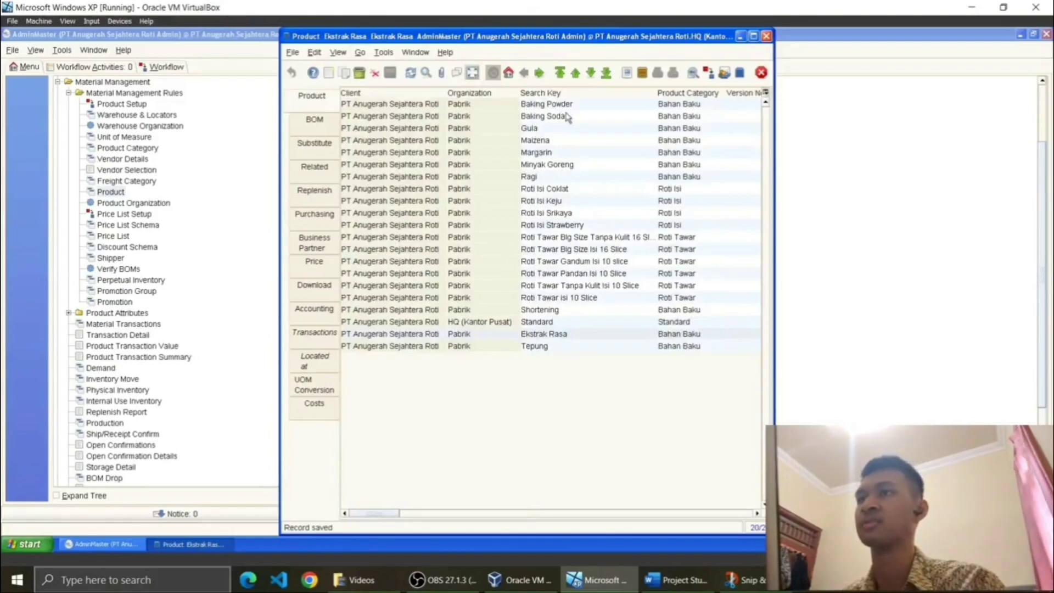
double_click(565, 334)
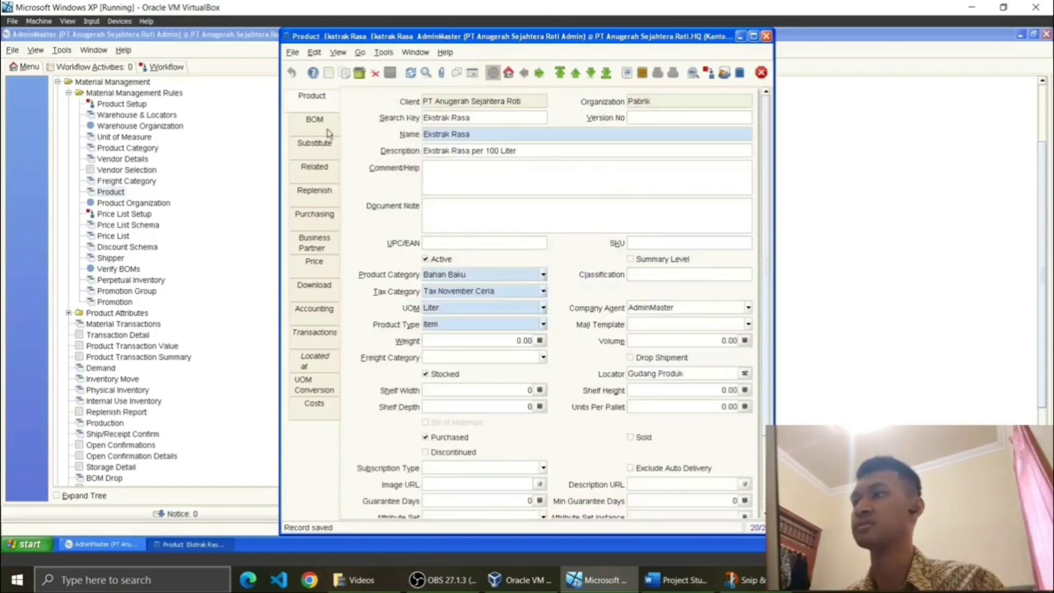
click(322, 249)
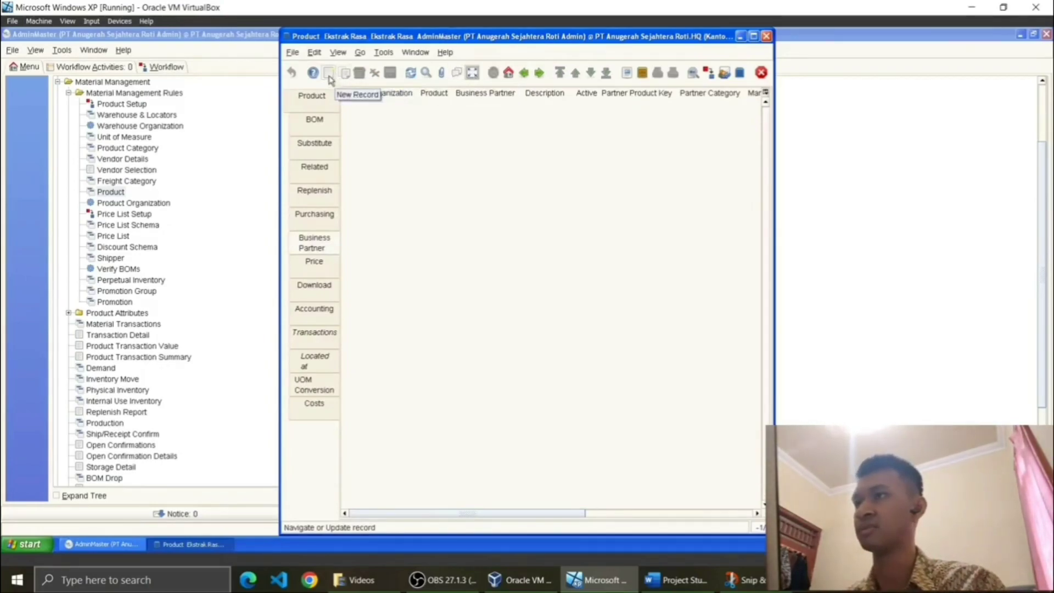
Step: Start a new business partner entry for Ekstrak Rasa and list all vendors in the lookup
click(473, 74)
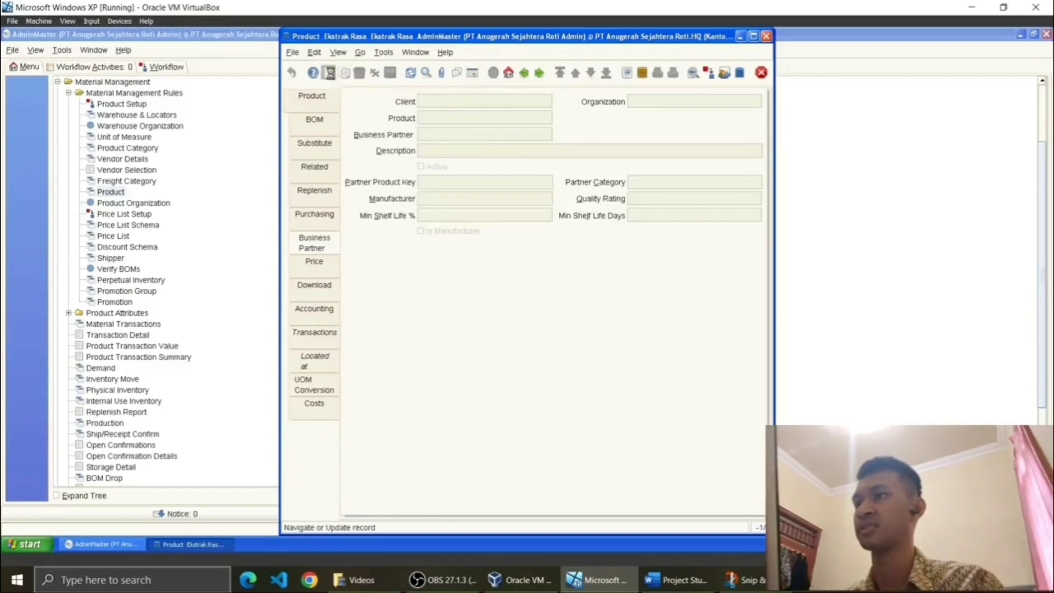
click(329, 73)
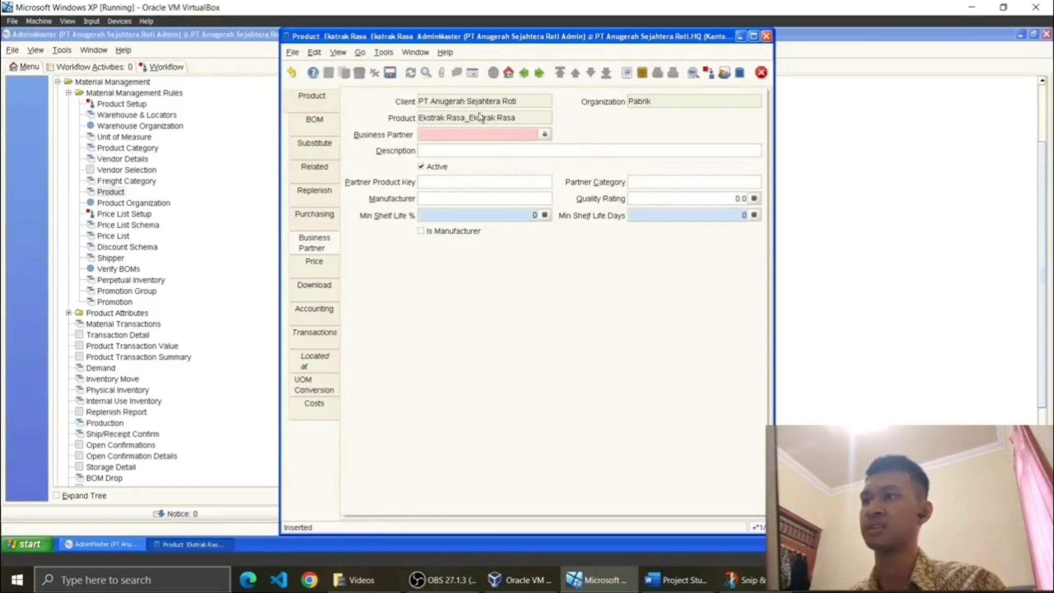
click(544, 135)
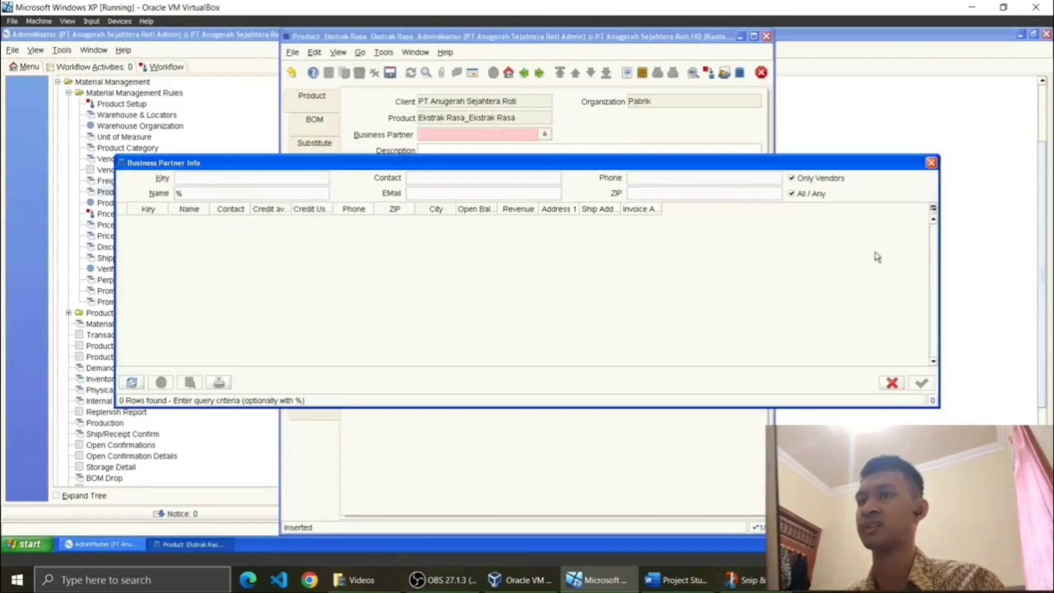
click(805, 195)
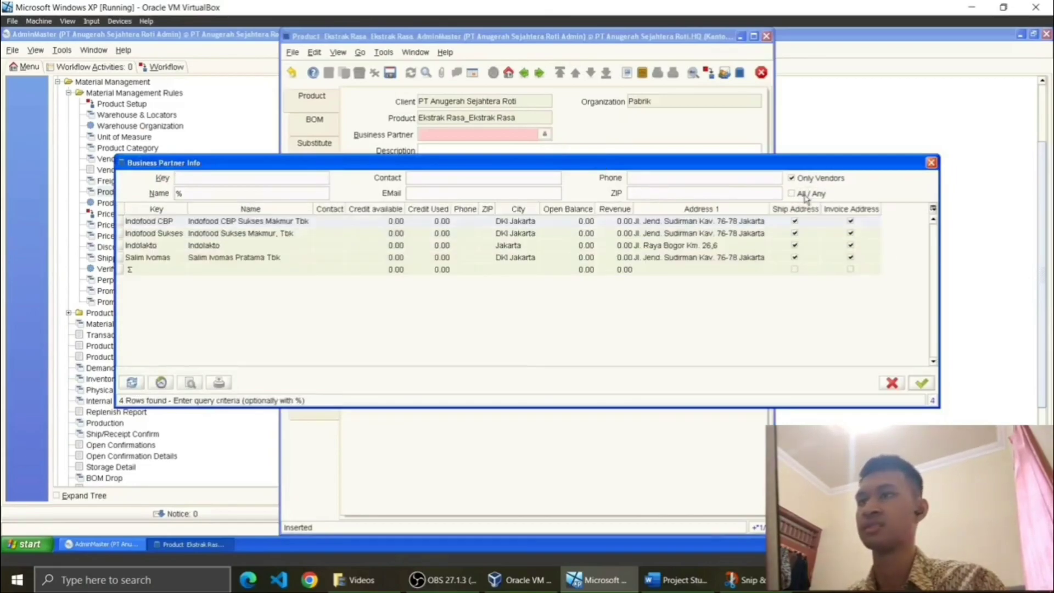
Step: Check the vendor in the case study document, then save Indofood CBP Sukses Makmur Tbk as vendor
click(678, 579)
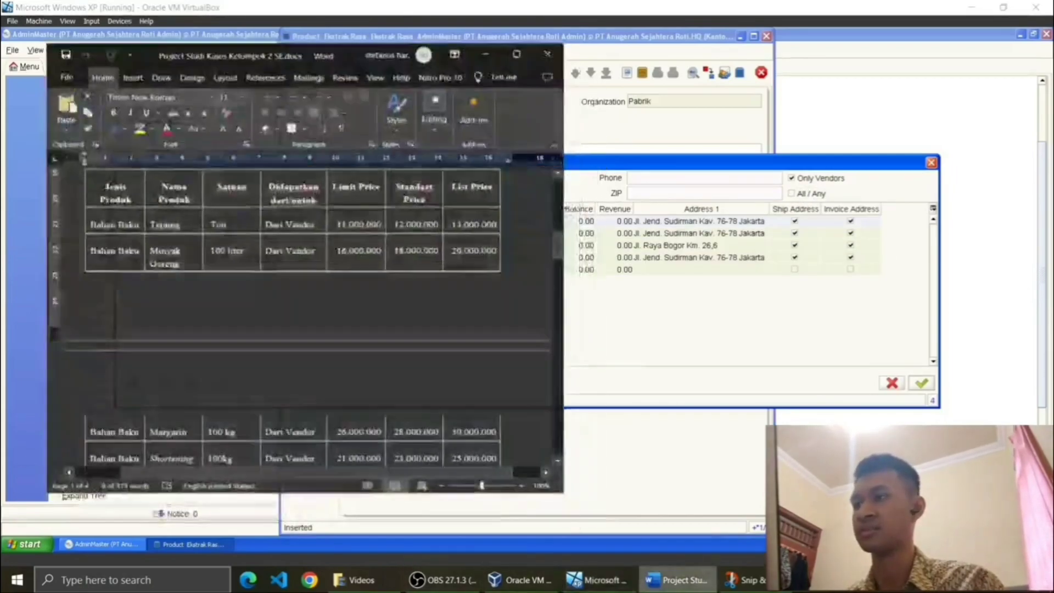
scroll(291, 307, up, 5)
scroll(290, 308, down, 3)
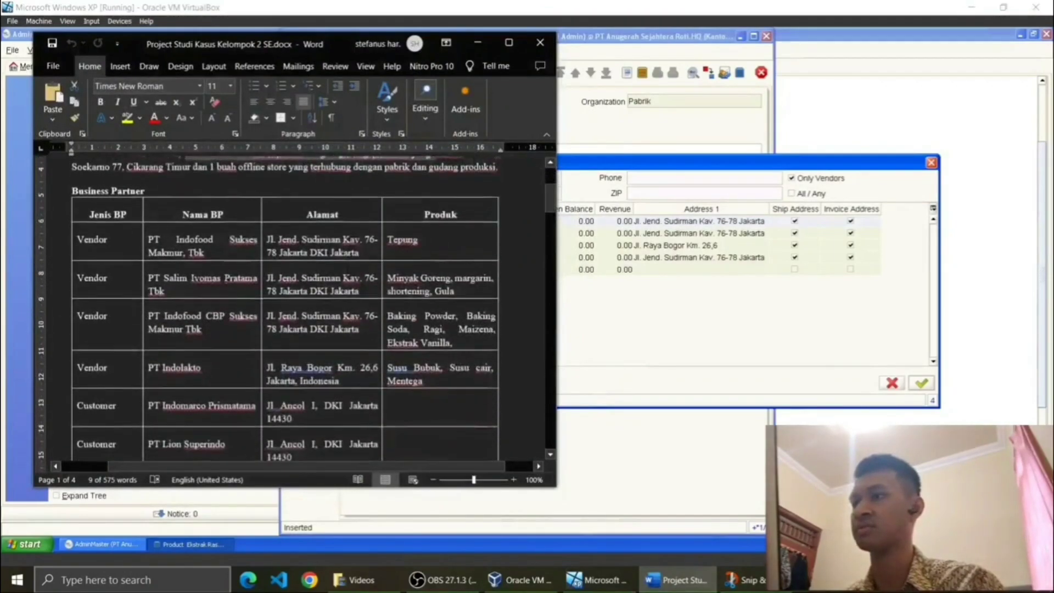
drag(420, 309, 452, 310)
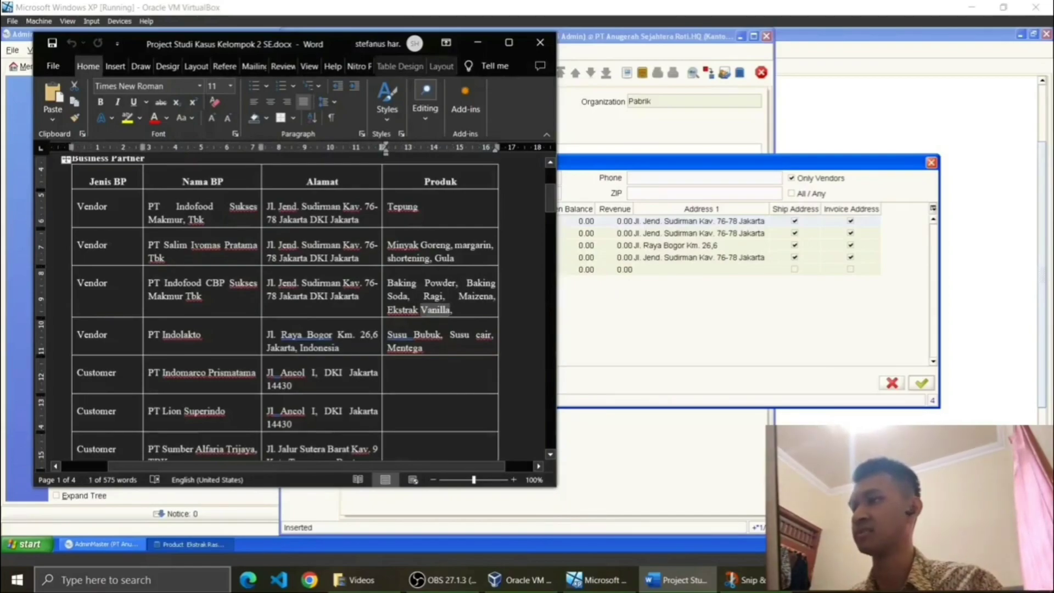
click(647, 176)
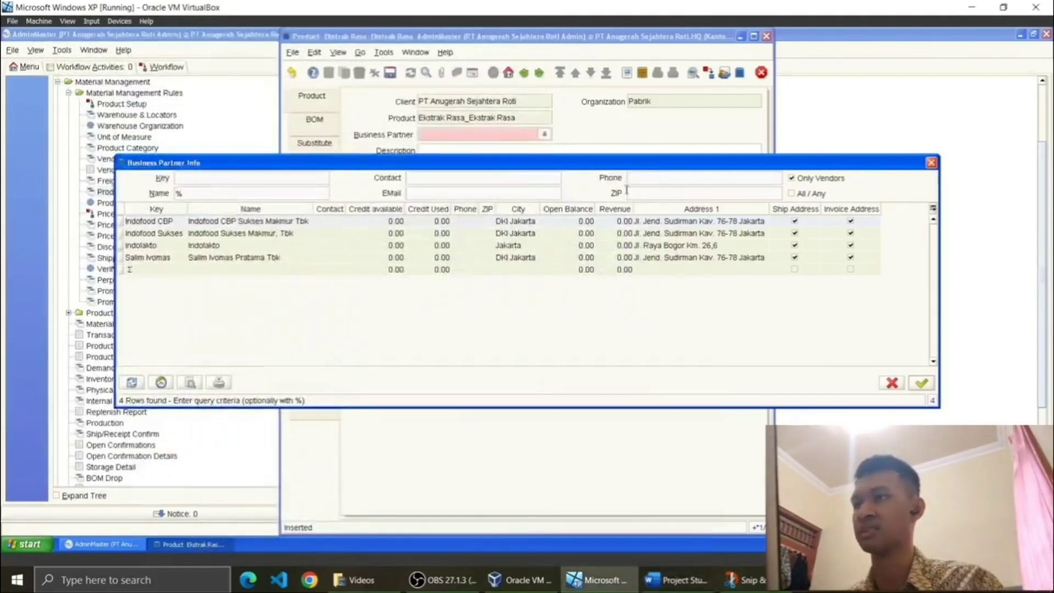
double_click(294, 221)
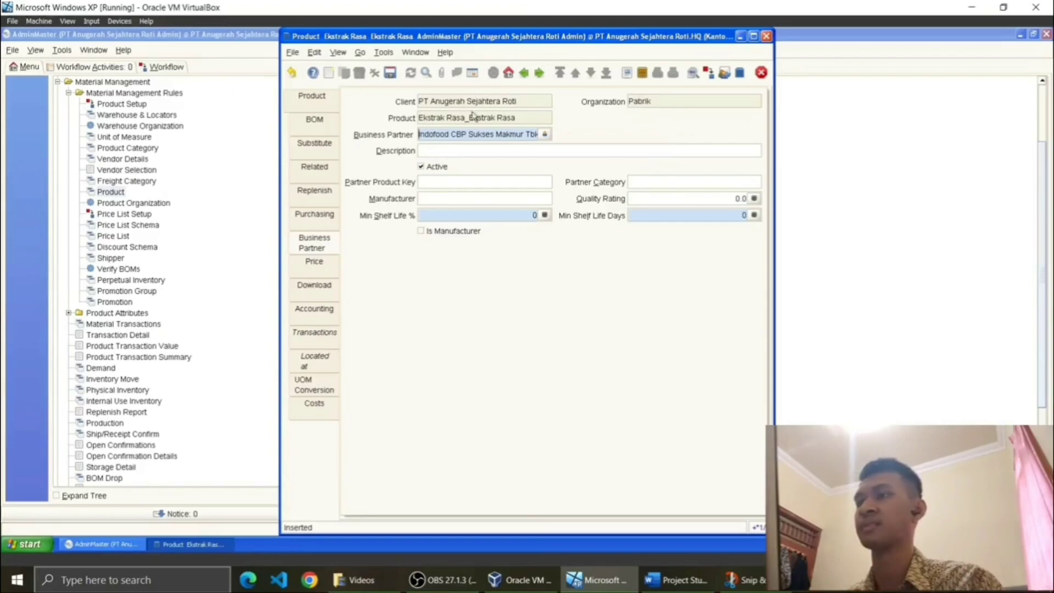
click(389, 73)
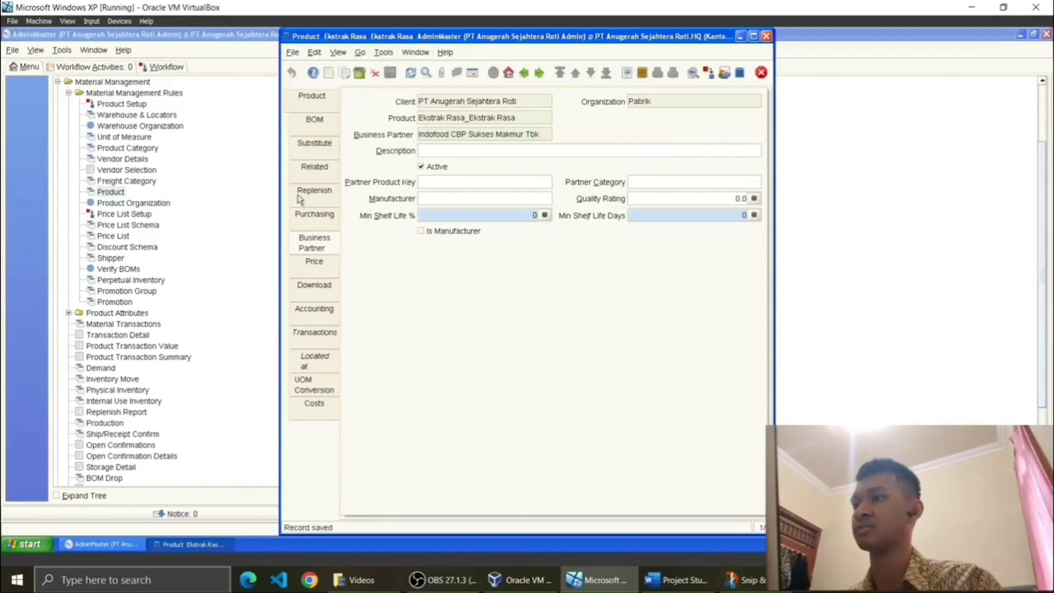
click(326, 265)
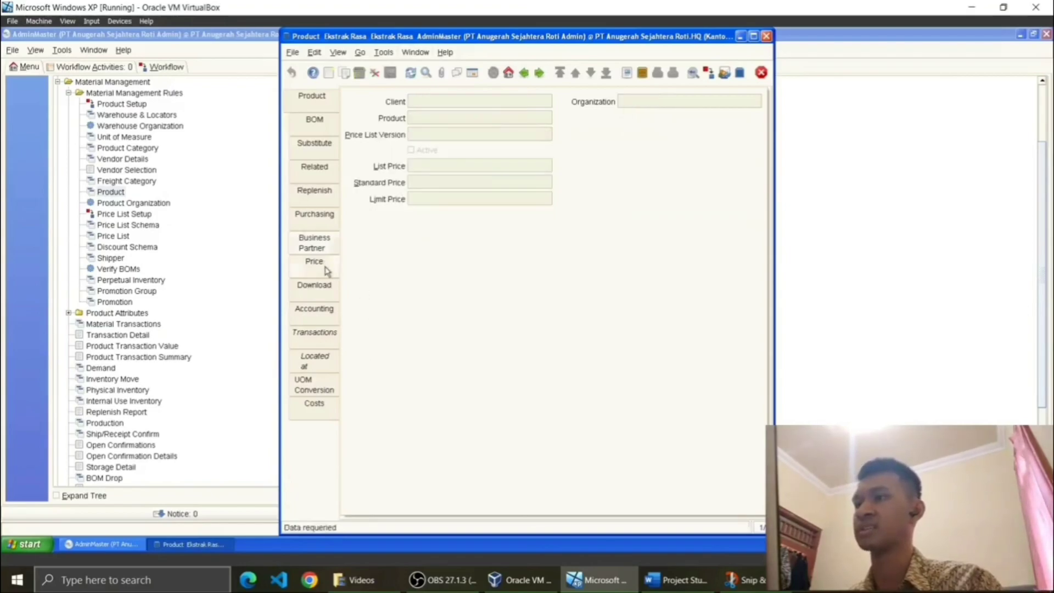
Step: Start a new price record for Ekstrak Rasa, checking its prices in the case study document
click(328, 73)
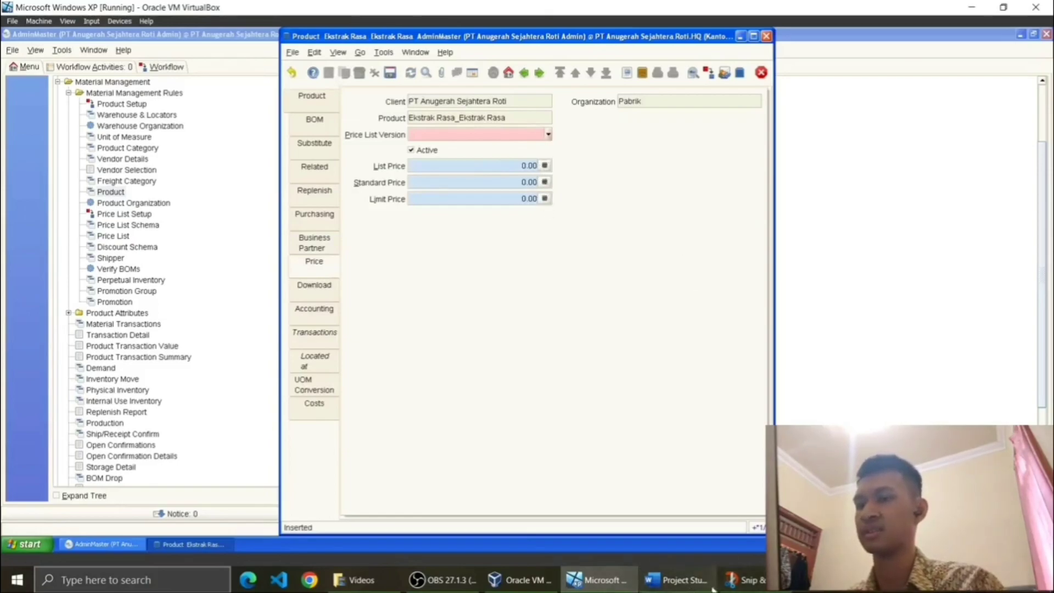
click(676, 579)
scroll(296, 307, down, 15)
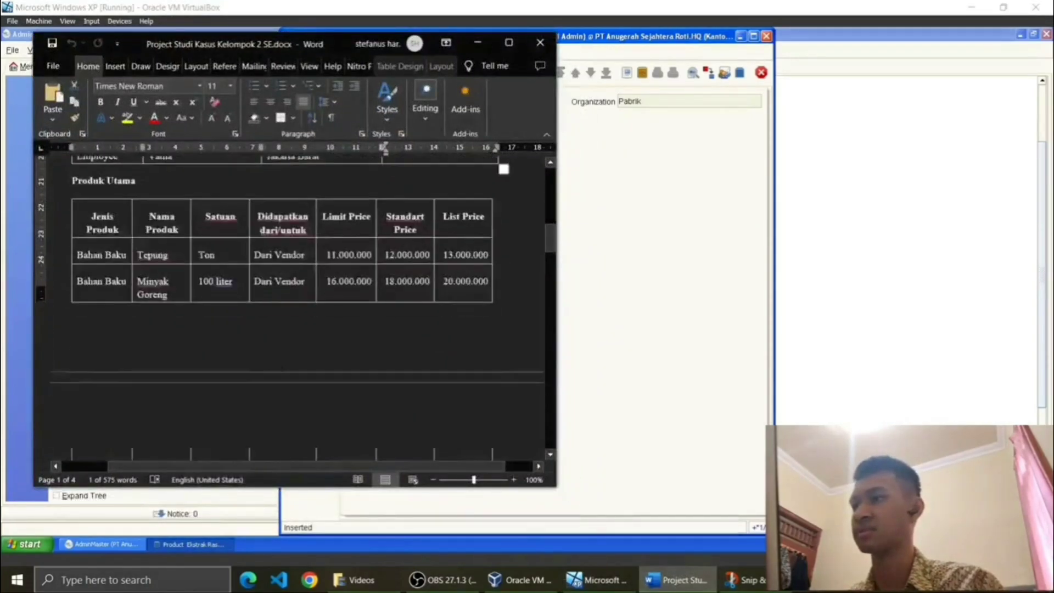
scroll(296, 307, down, 3)
scroll(296, 307, up, 8)
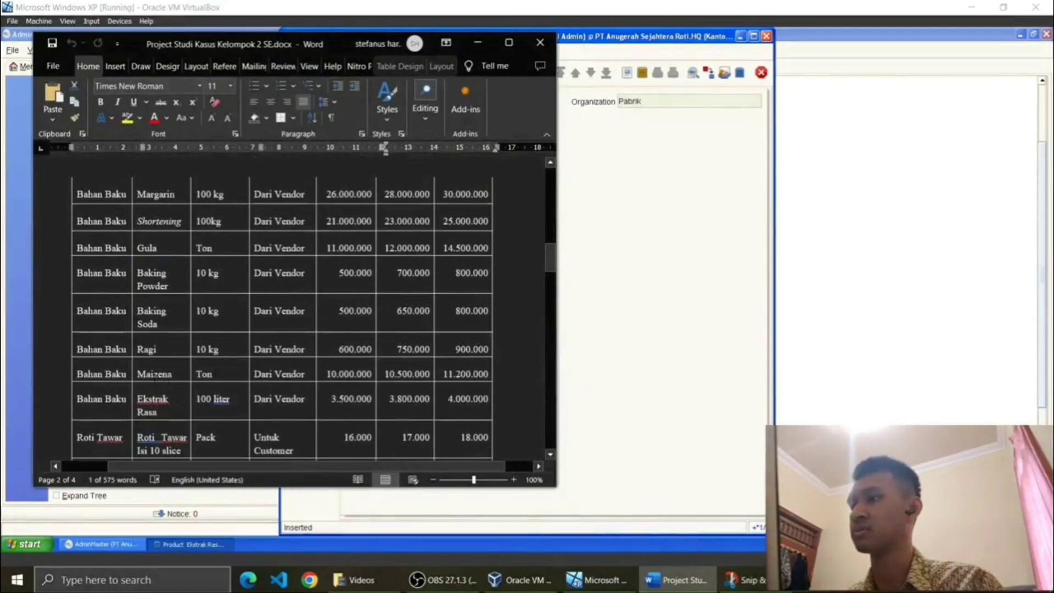
scroll(296, 307, down, 1)
scroll(391, 387, up, 1)
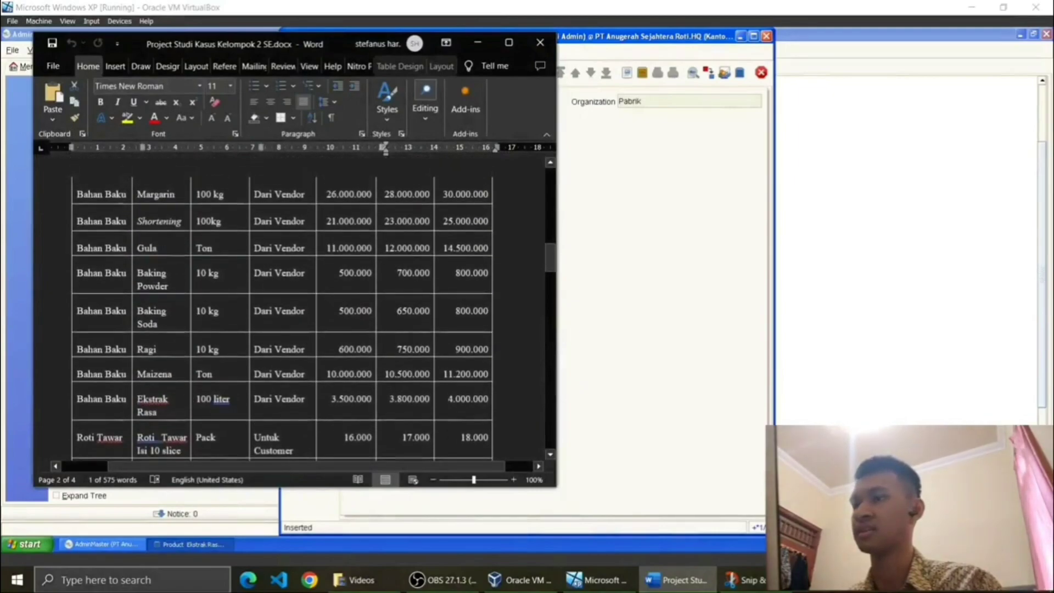
scroll(291, 307, up, 10)
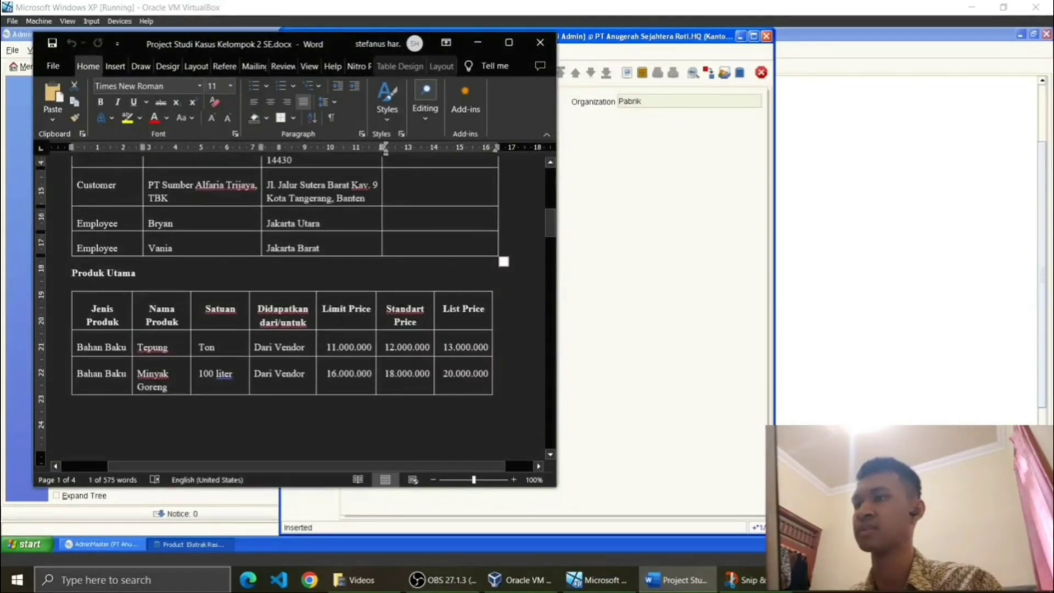
scroll(291, 308, down, 10)
click(477, 43)
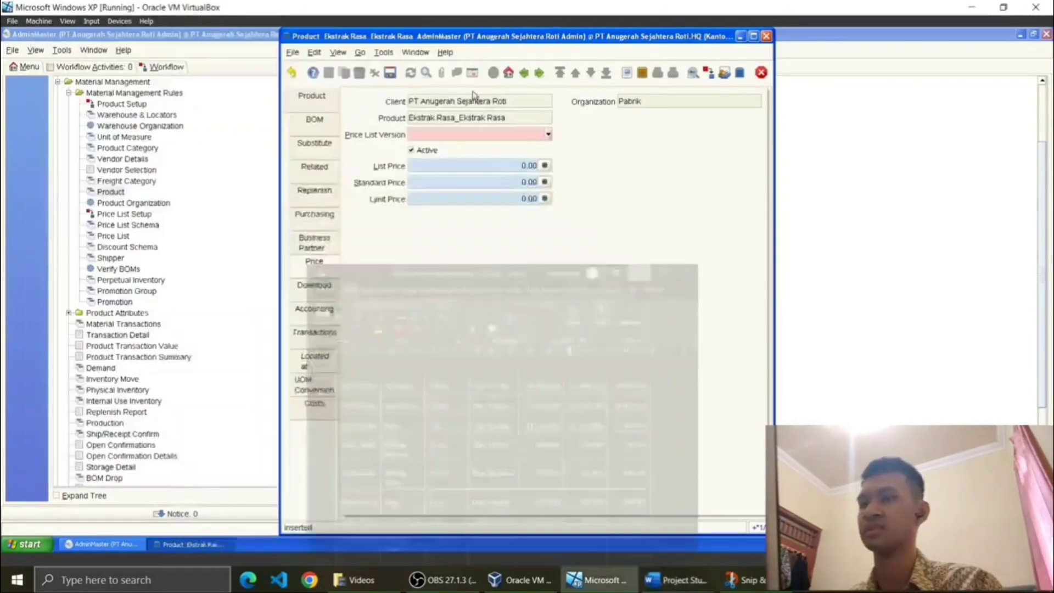
key(alt+Tab)
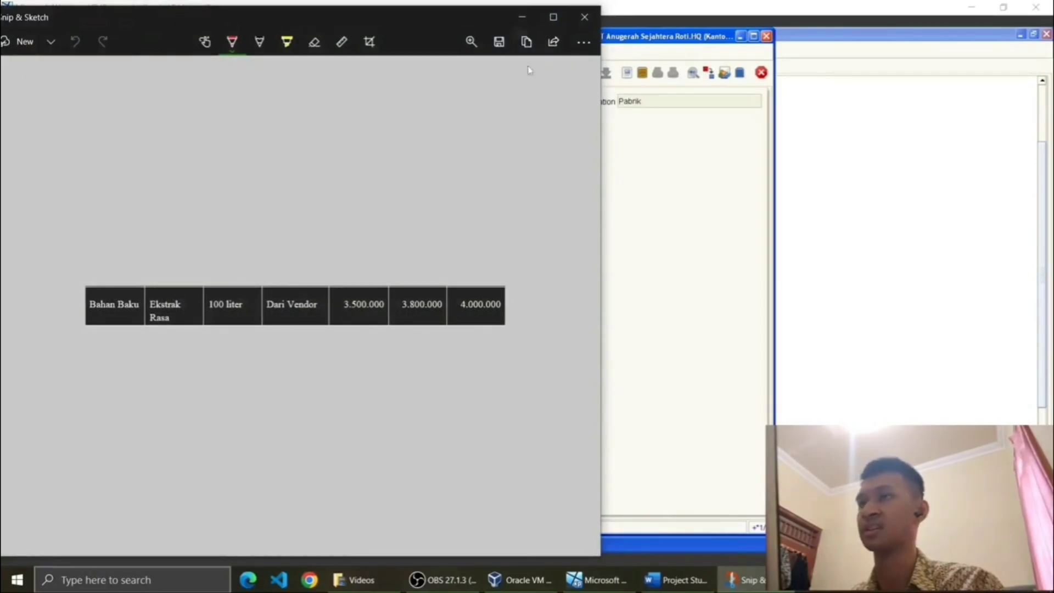
click(524, 18)
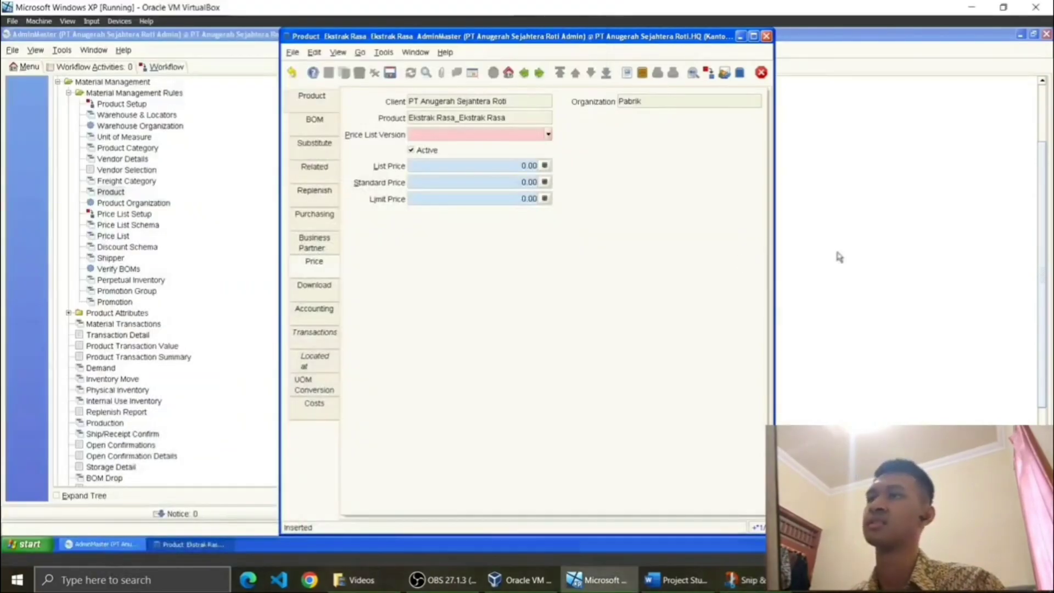
Step: Save a Pricelist November Ceria price: list 4,000,000, standard 3,800,000, limit 3,500,000
click(549, 134)
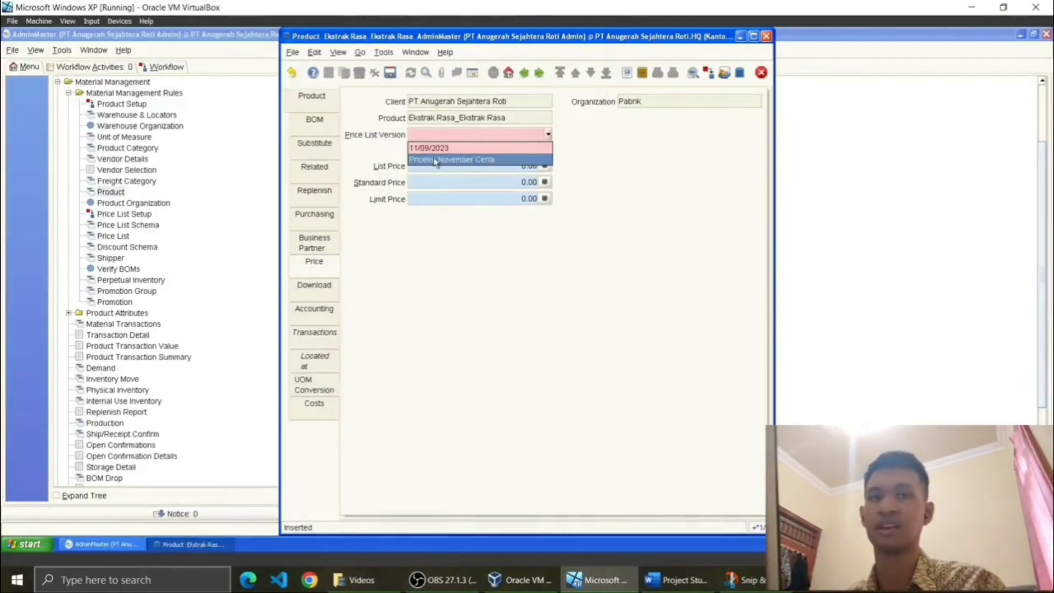
click(435, 159)
click(544, 165)
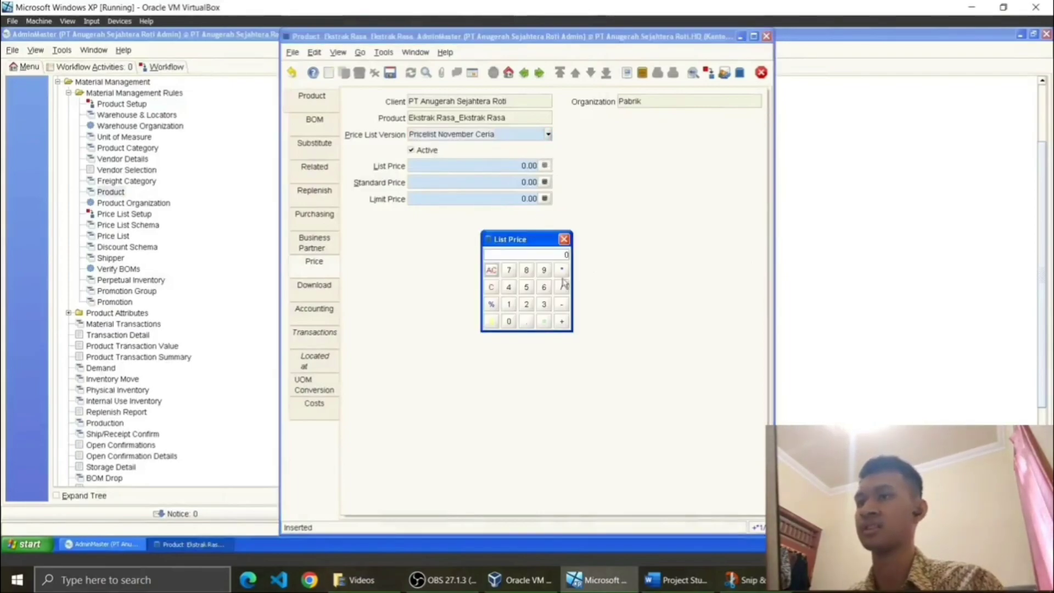
text(4,0)
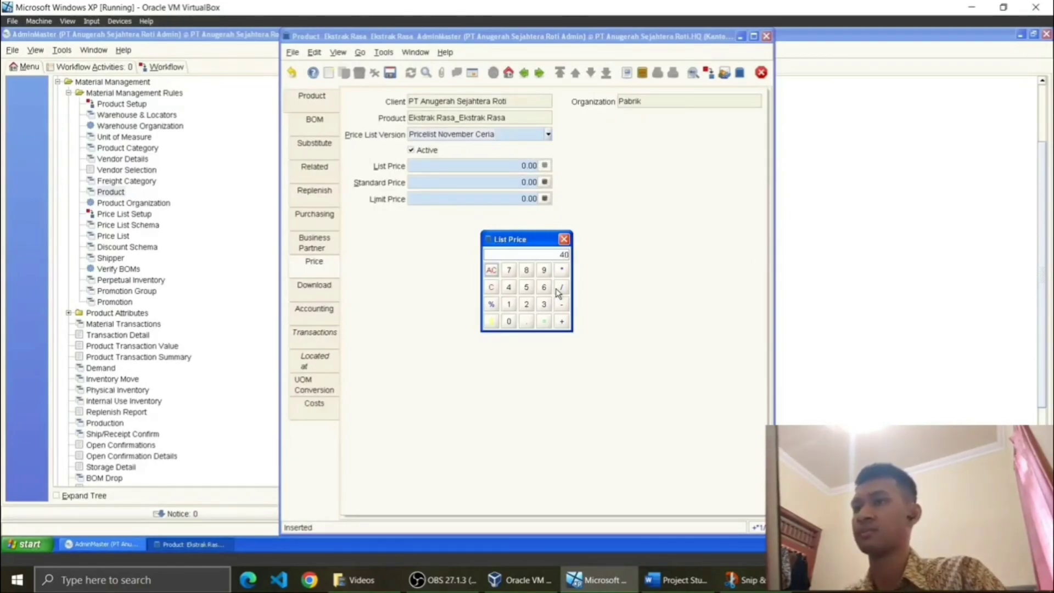
text(00,000)
key(Return)
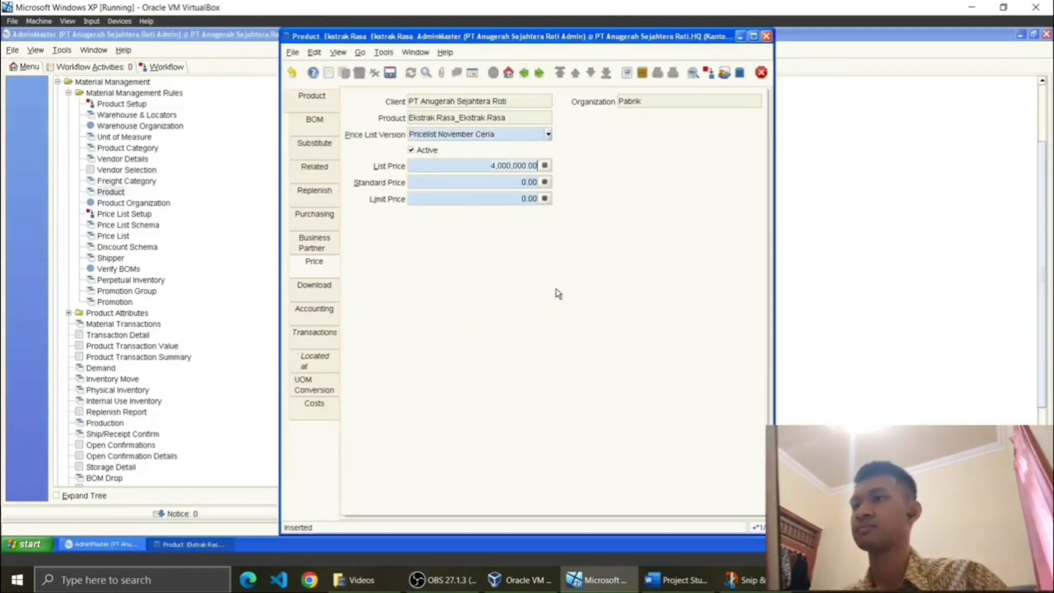
click(545, 183)
text(3800000)
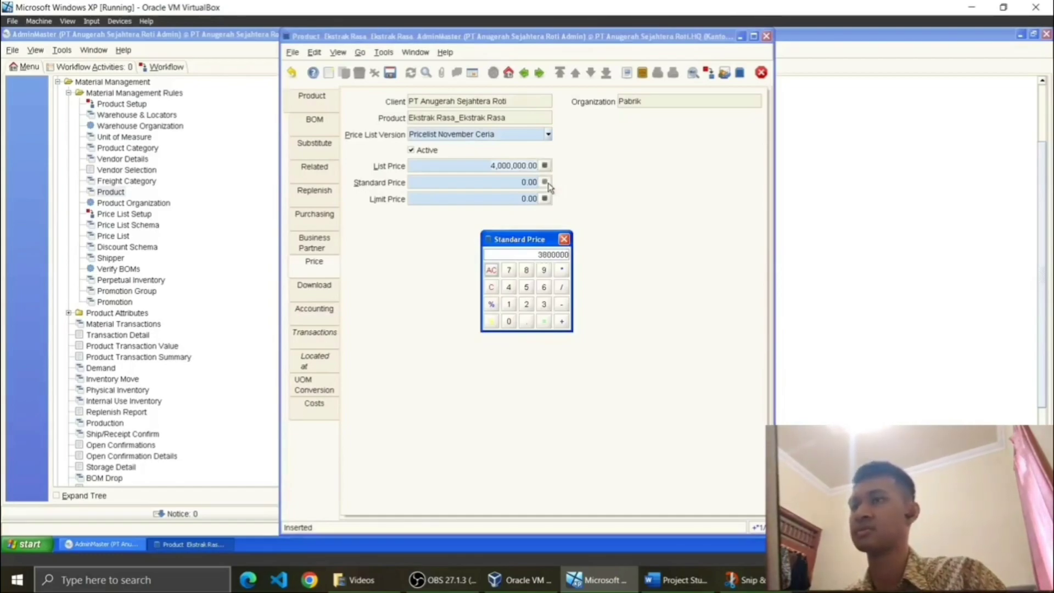
key(Return)
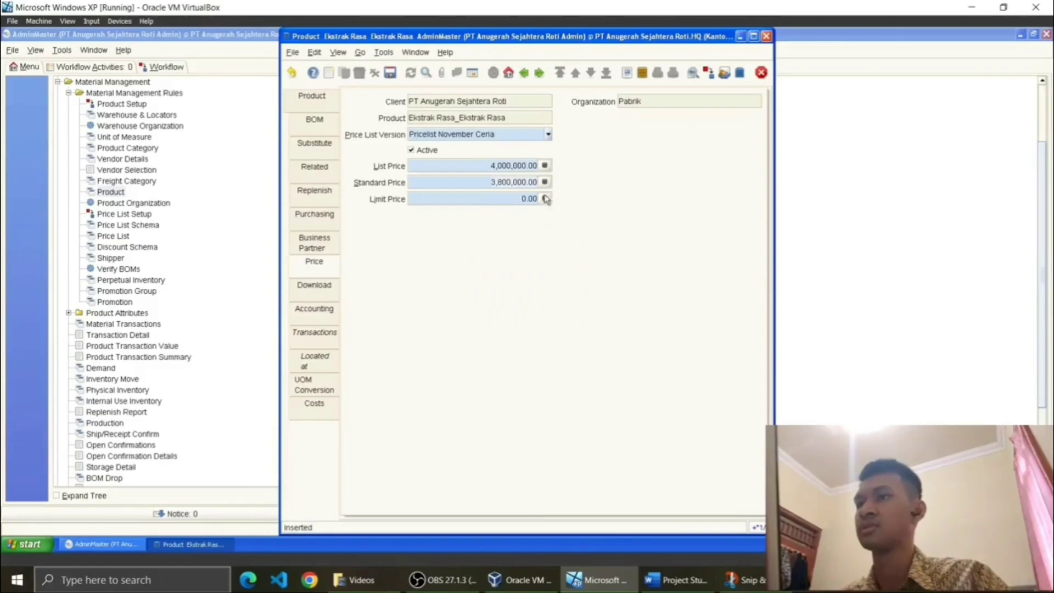
click(544, 199)
text(3500000)
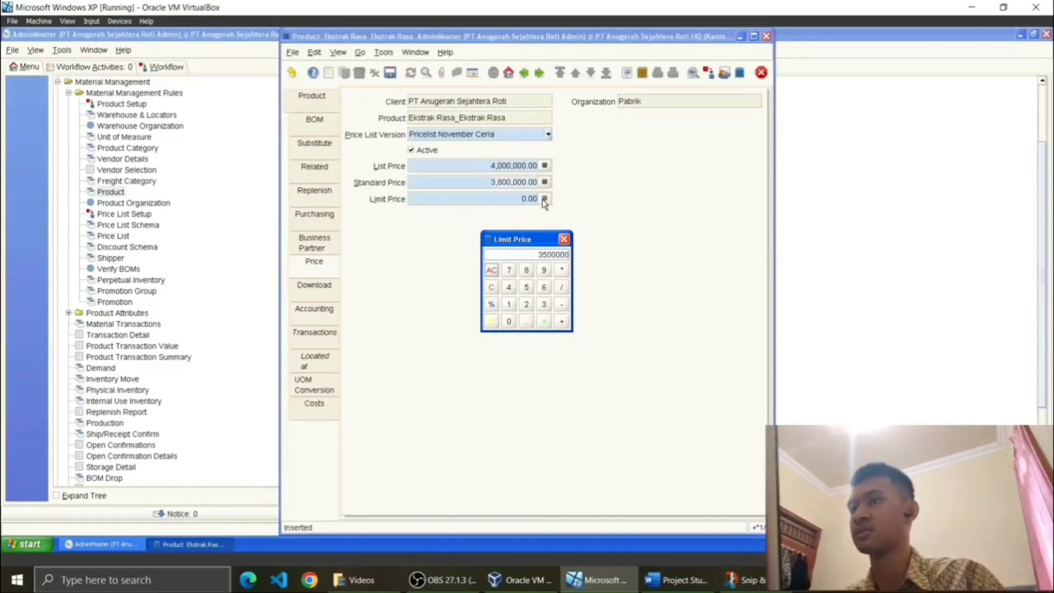
key(Return)
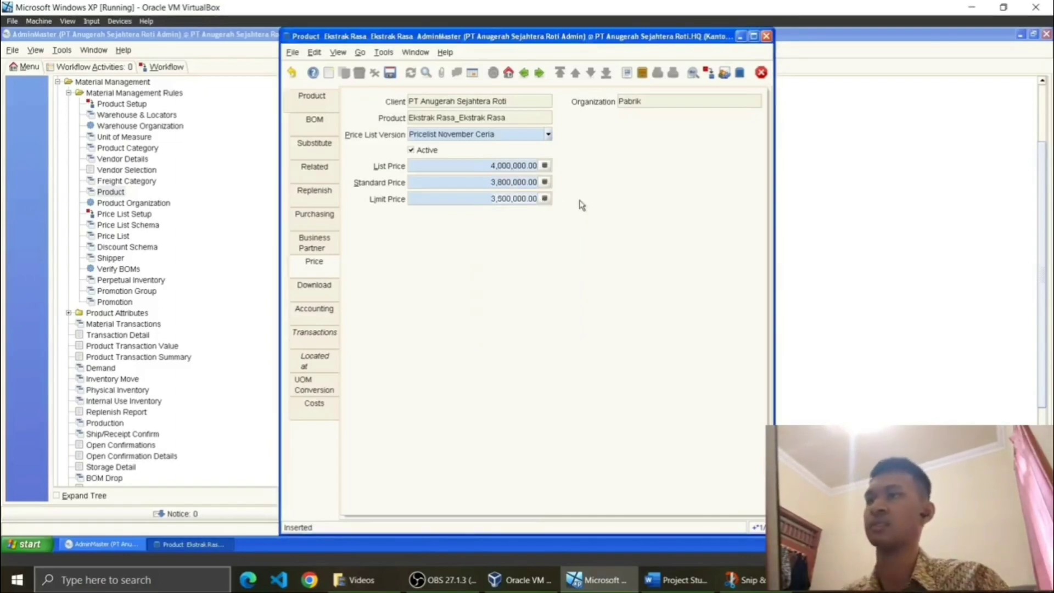
click(390, 72)
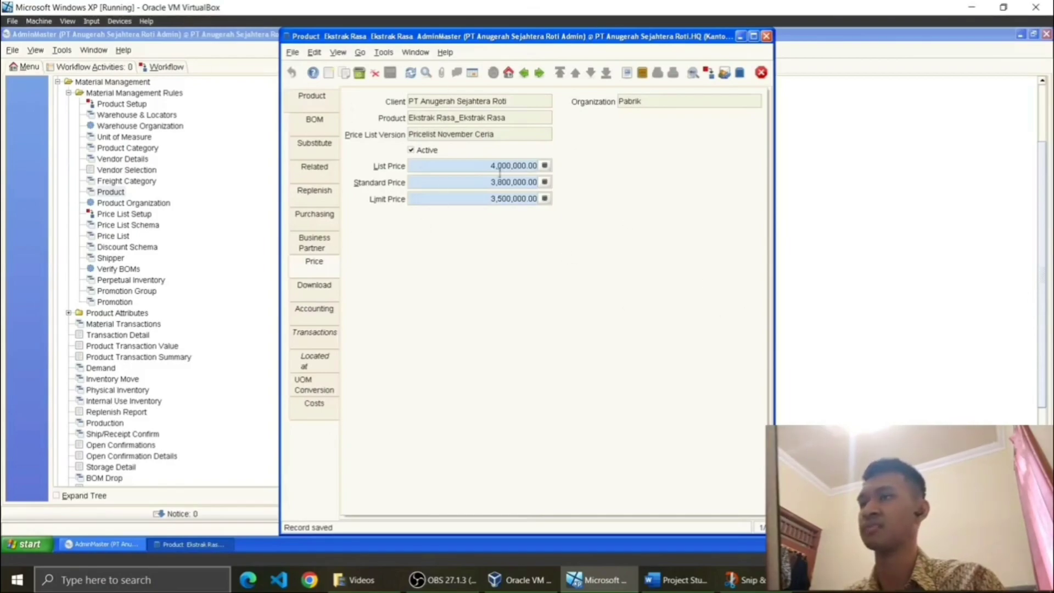
Step: Re-check the Word price table, view Ekstrak Rasa's record, then return to the full product list
click(313, 105)
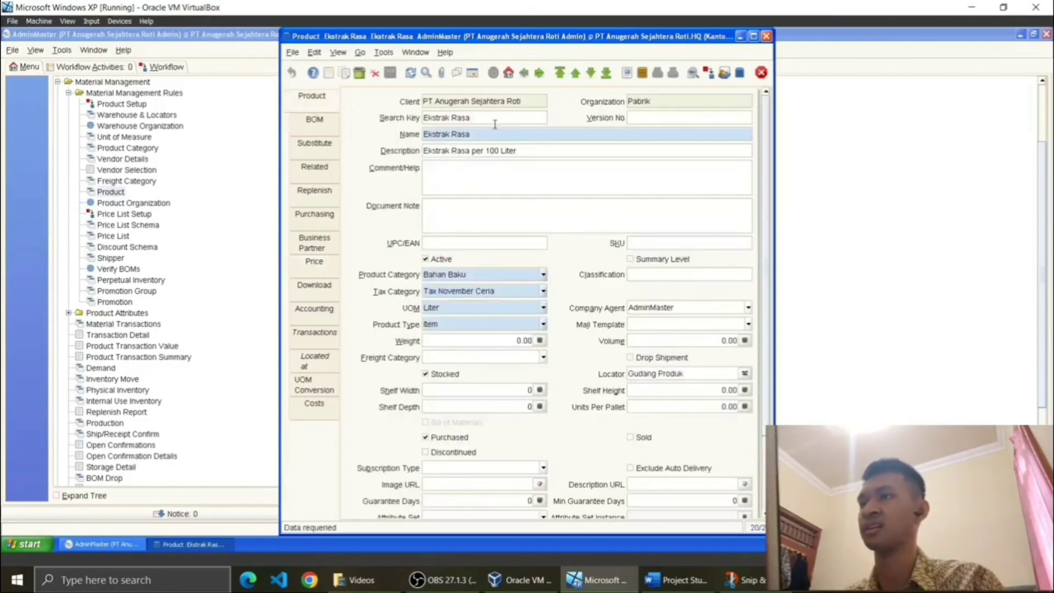
click(473, 73)
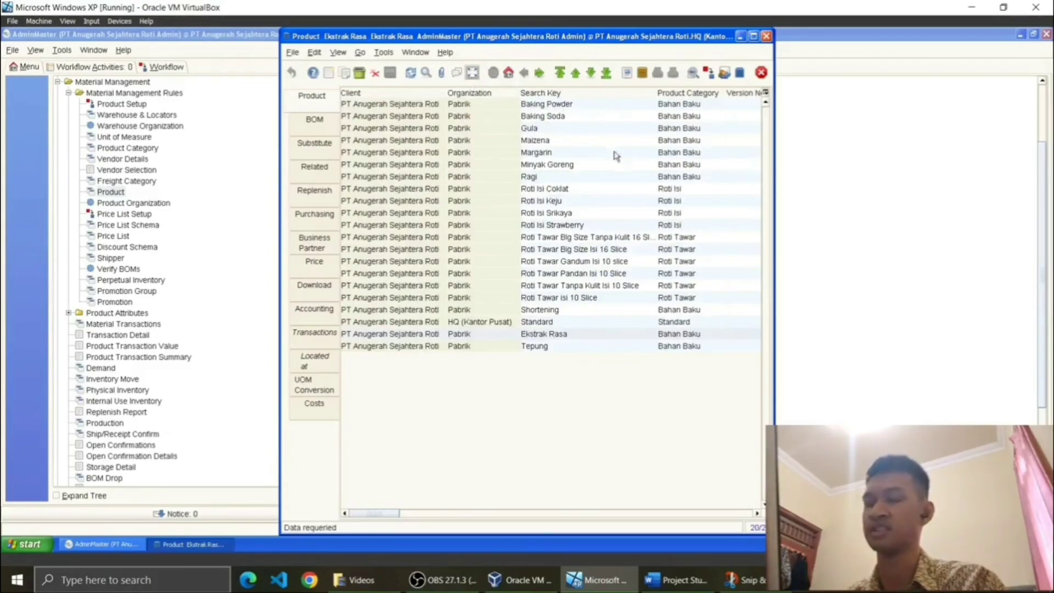
click(705, 582)
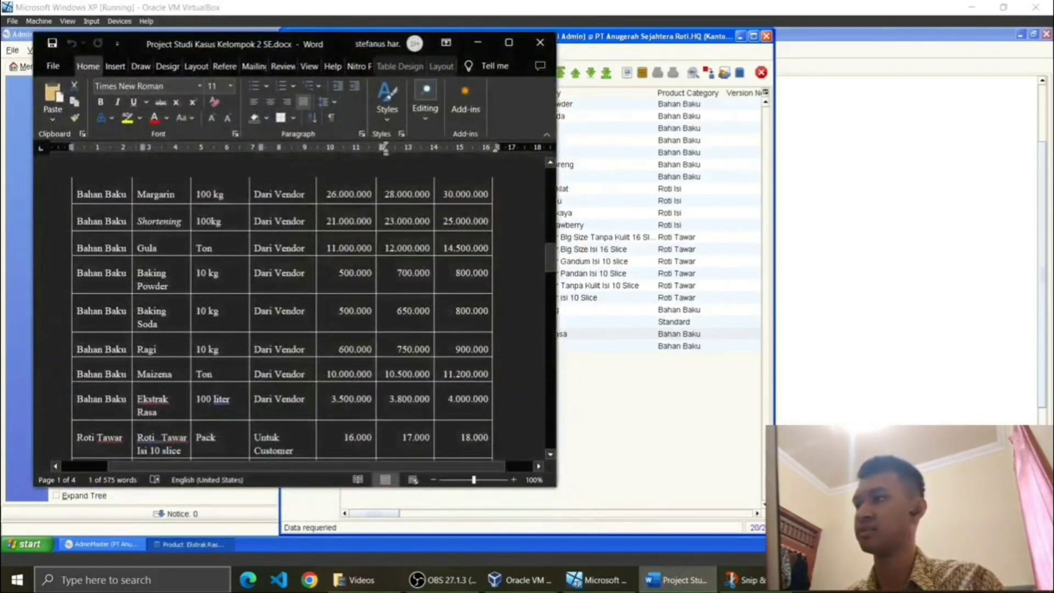
scroll(291, 330, up, 3)
scroll(208, 225, up, 4)
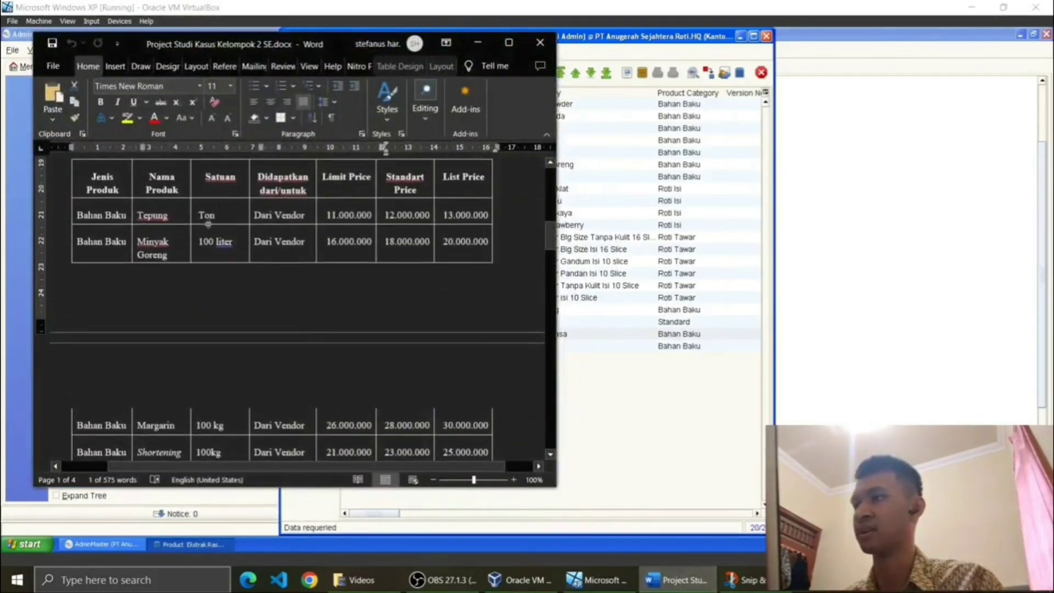
scroll(290, 307, down, 4)
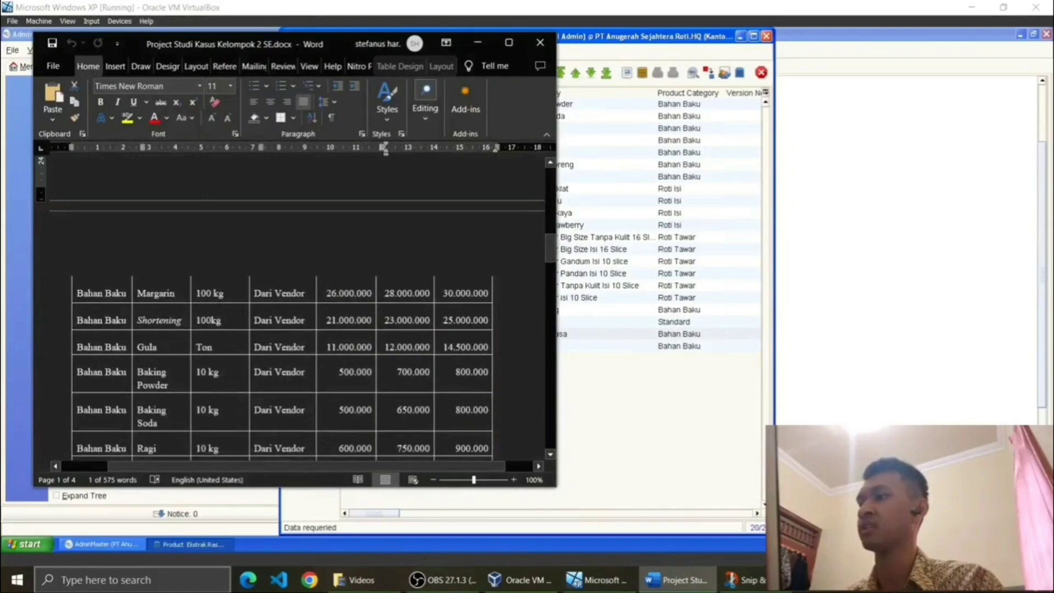
scroll(291, 307, down, 1)
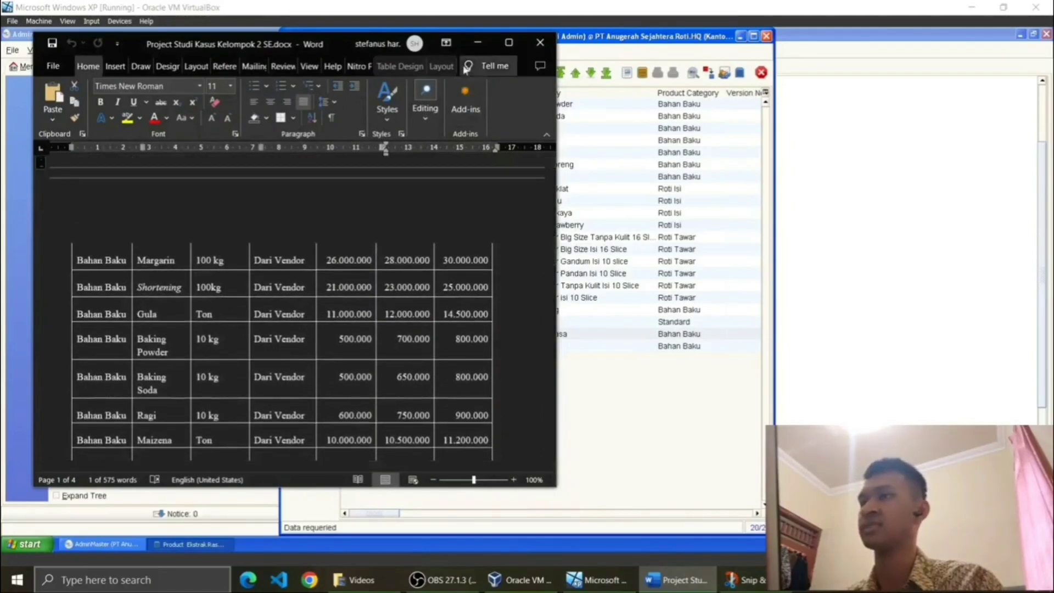
click(477, 42)
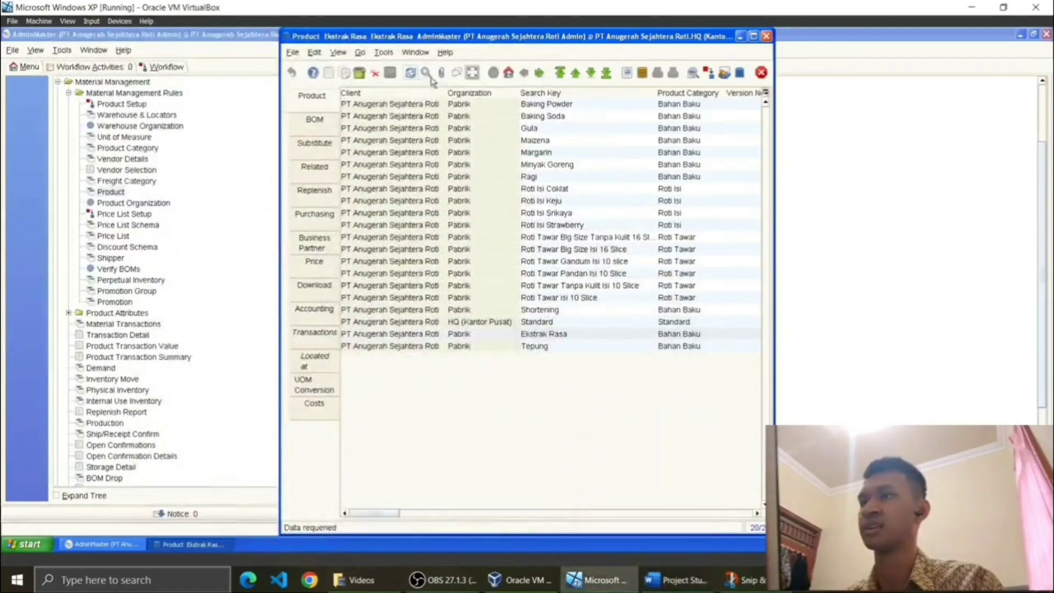
click(472, 72)
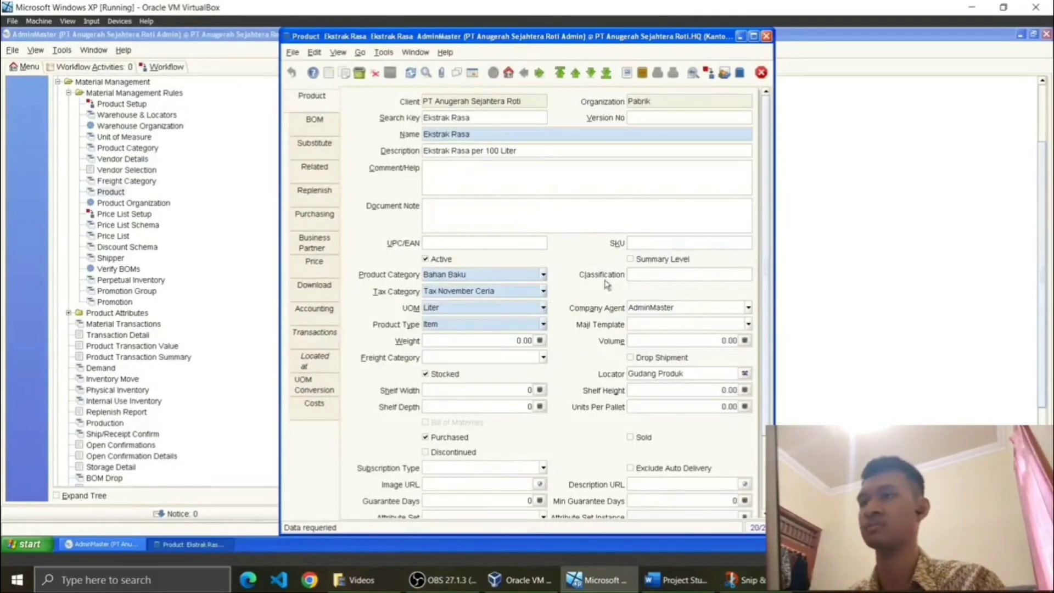
click(472, 73)
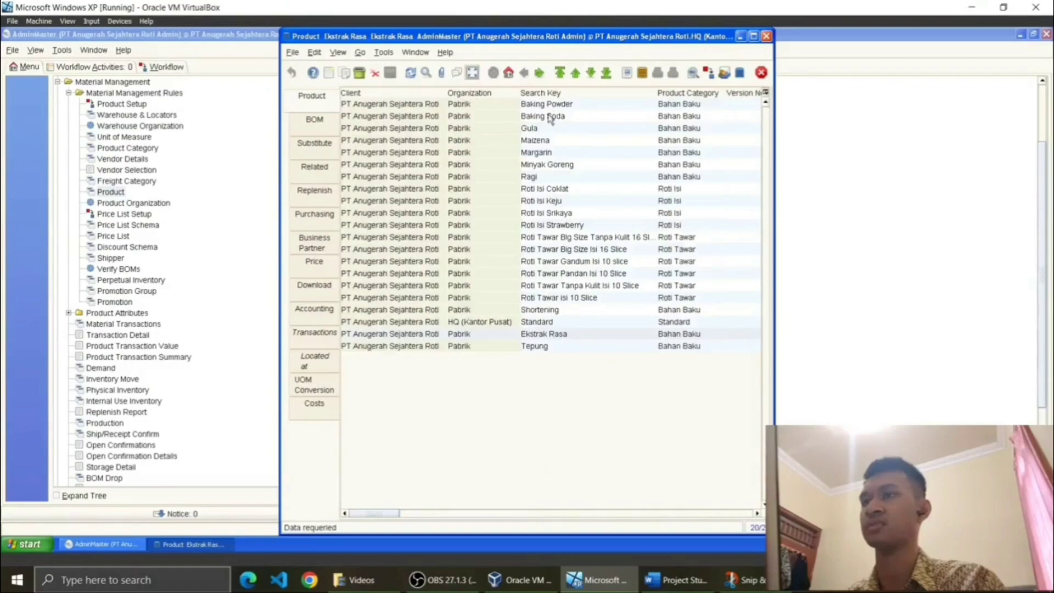
click(553, 117)
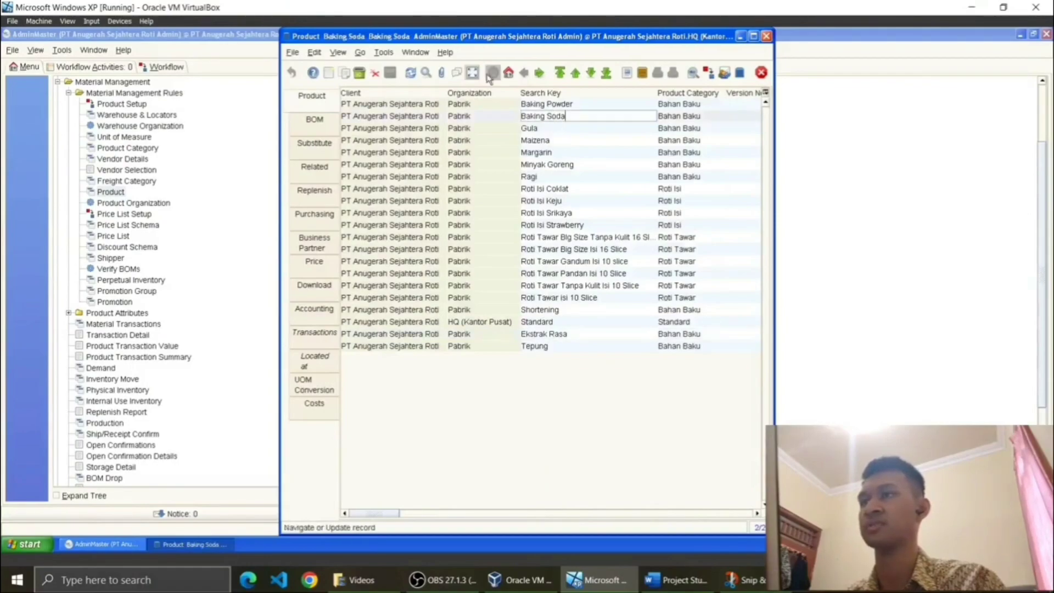
click(475, 74)
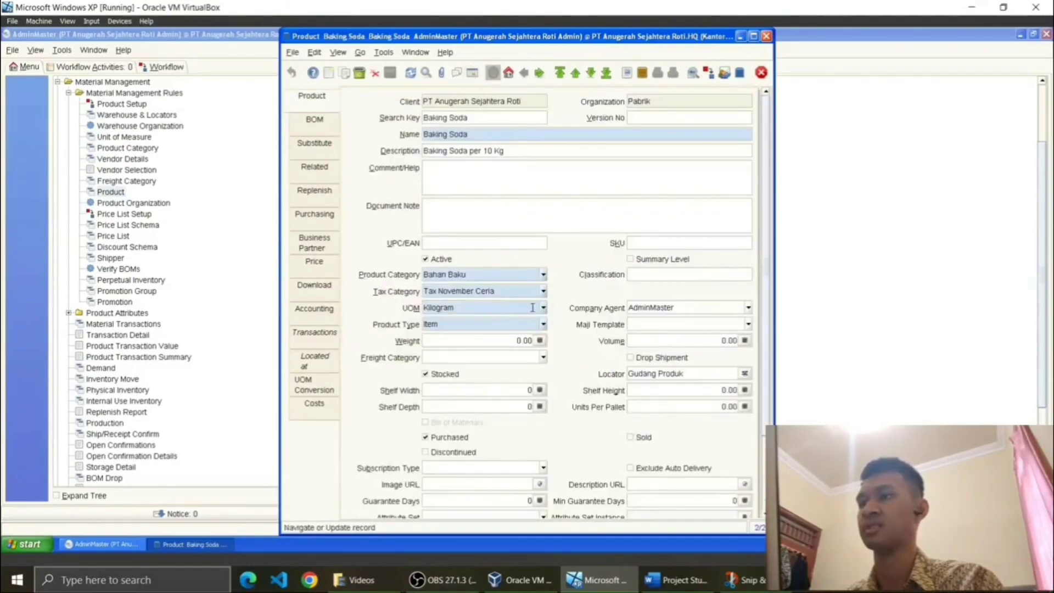
click(472, 74)
click(472, 74)
click(314, 262)
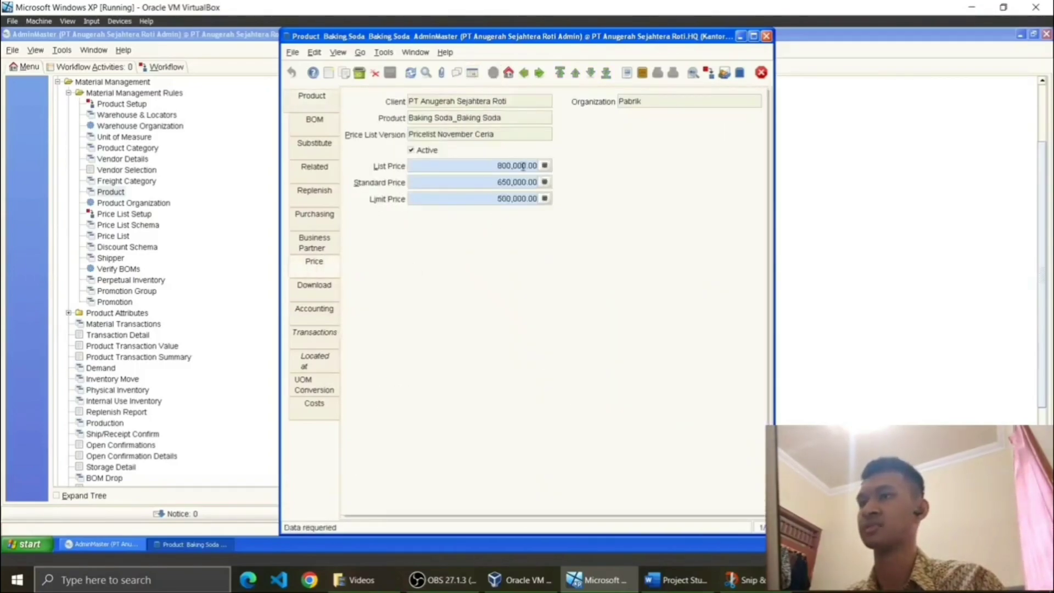
click(327, 102)
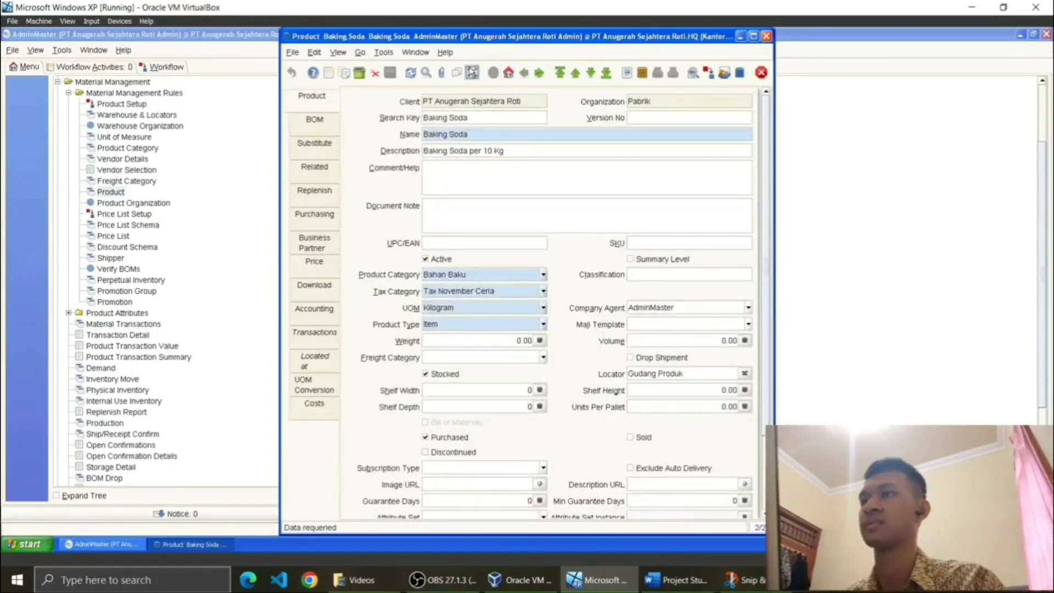
click(472, 73)
click(325, 244)
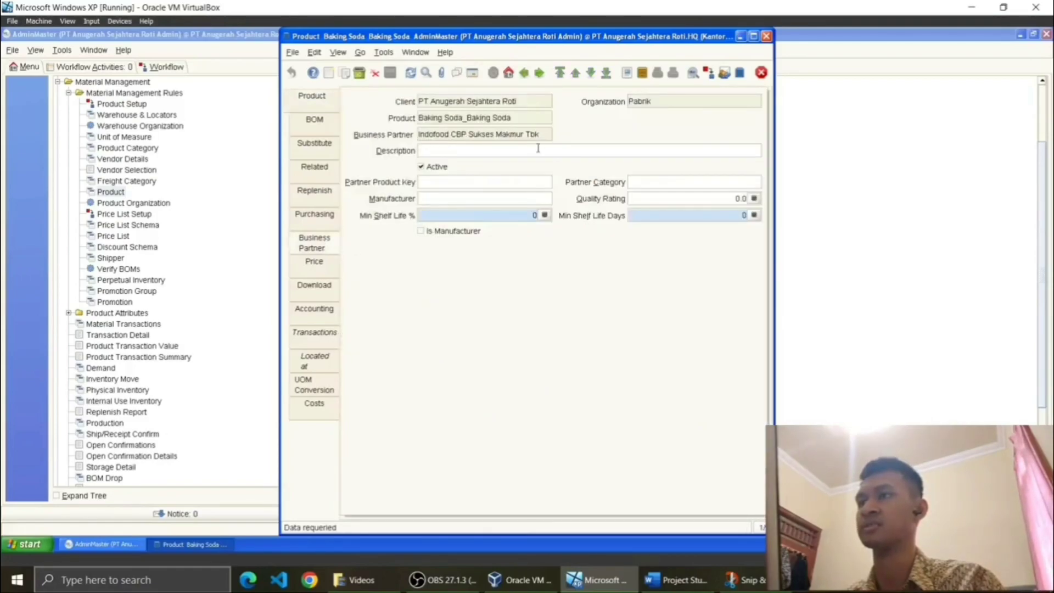
click(322, 110)
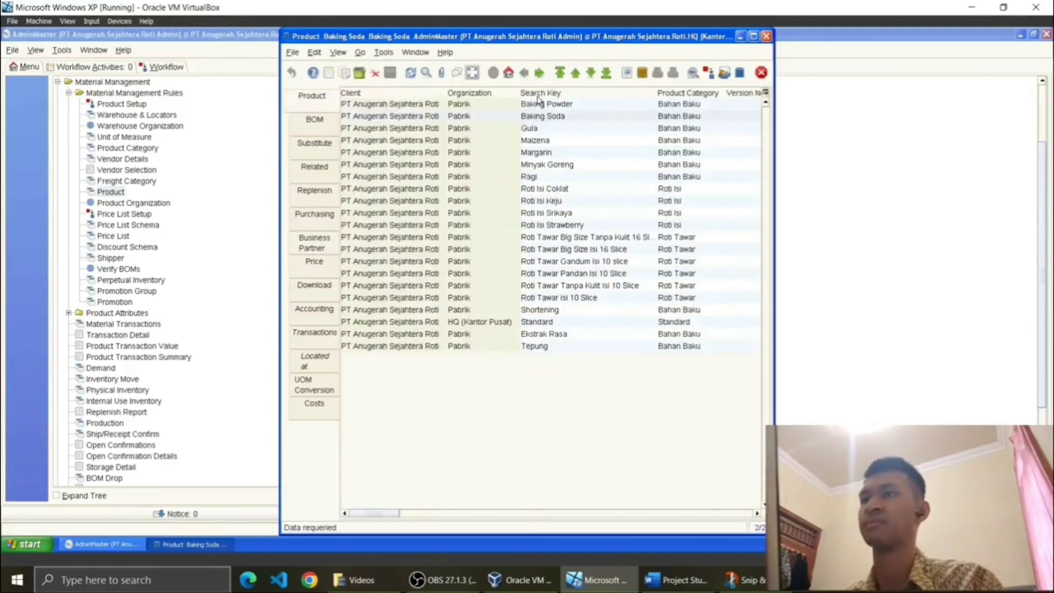
mouse_move(381, 513)
mouse_down()
mouse_move(538, 552)
mouse_move(626, 543)
mouse_move(366, 511)
mouse_up()
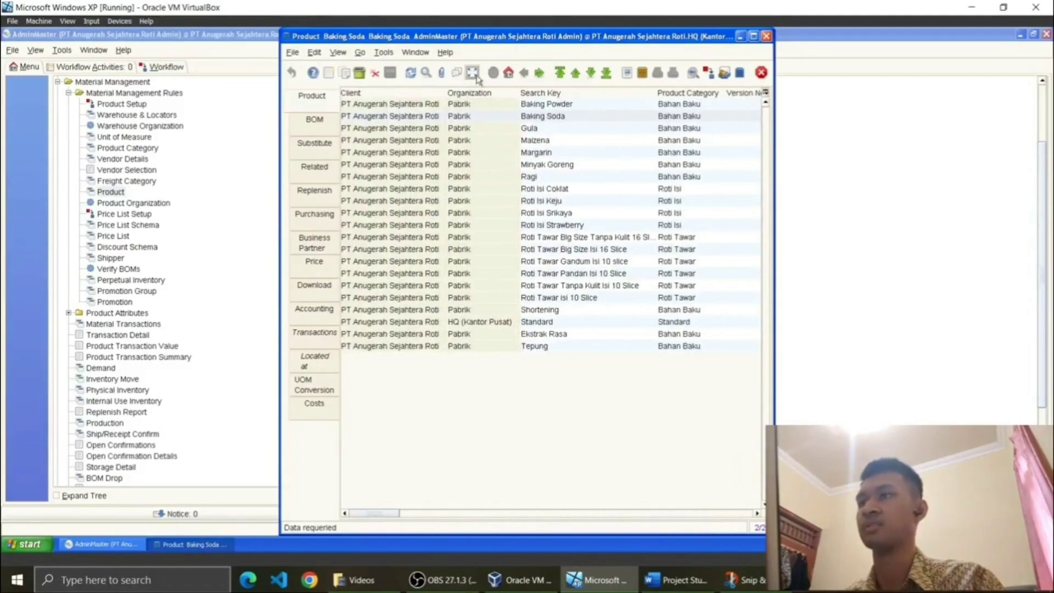
click(305, 245)
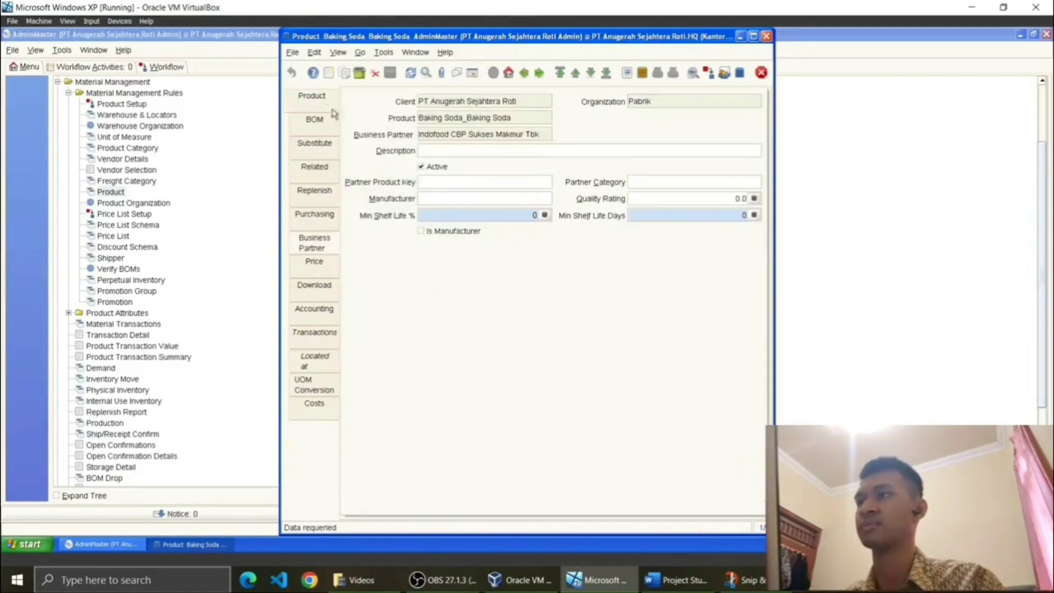
click(316, 102)
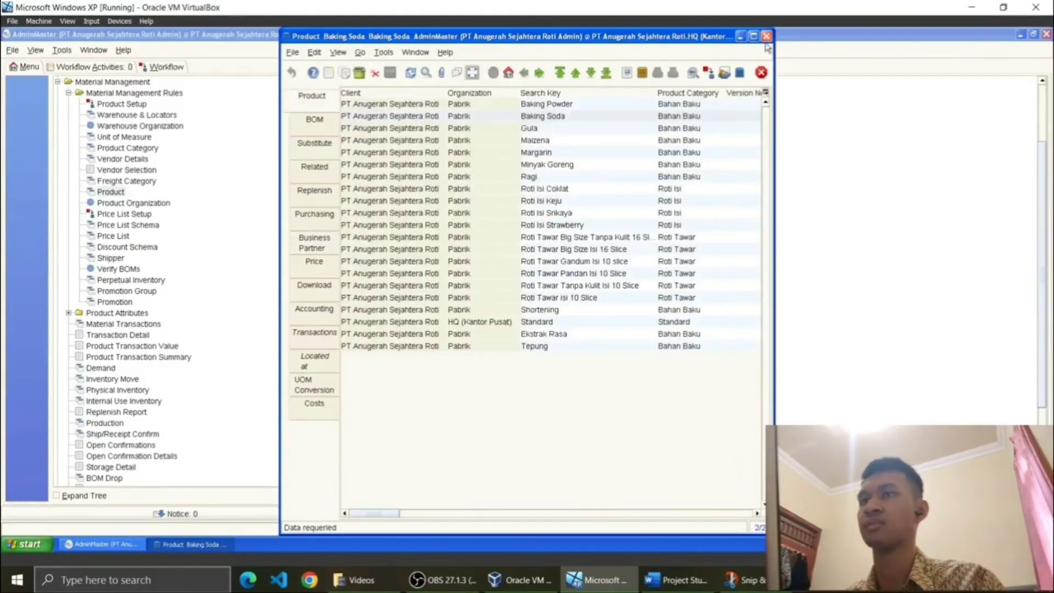
Step: Open the Product Info lookup with the Pricelist November Ceria (IDR) price list version
click(35, 50)
mouse_move(35, 50)
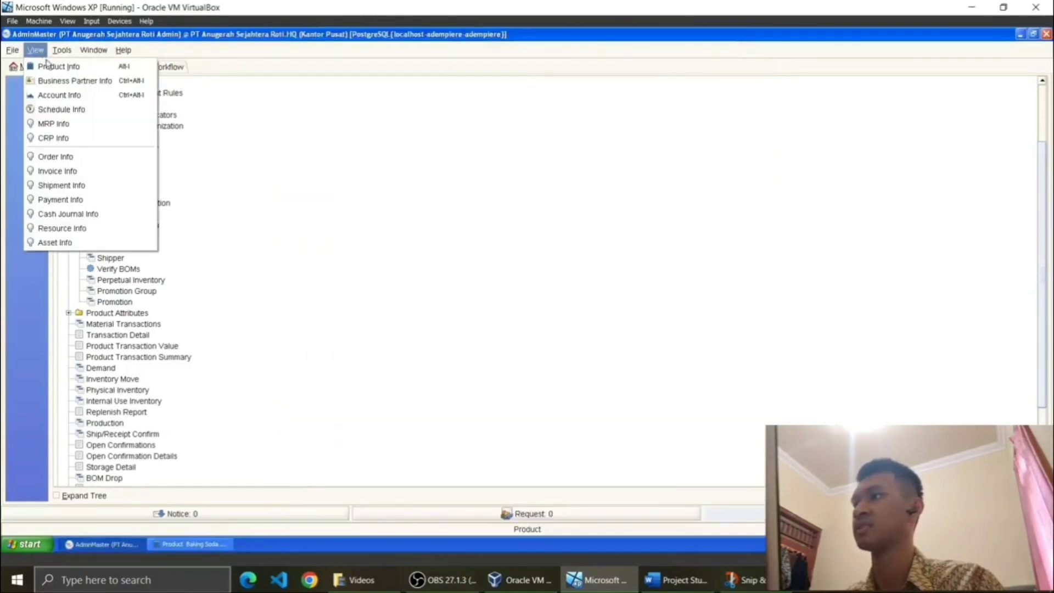
click(49, 67)
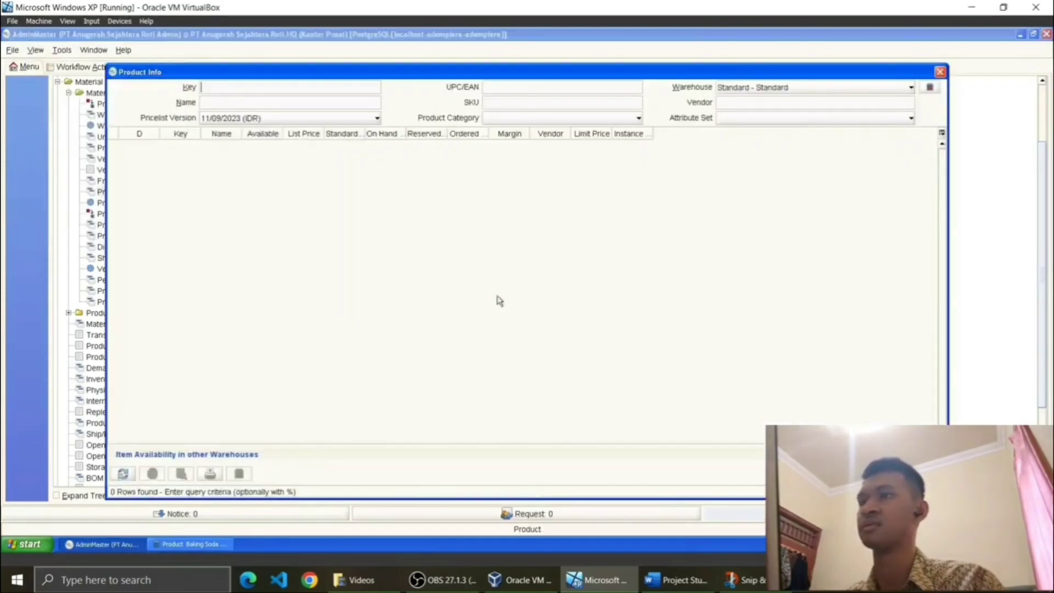
click(317, 121)
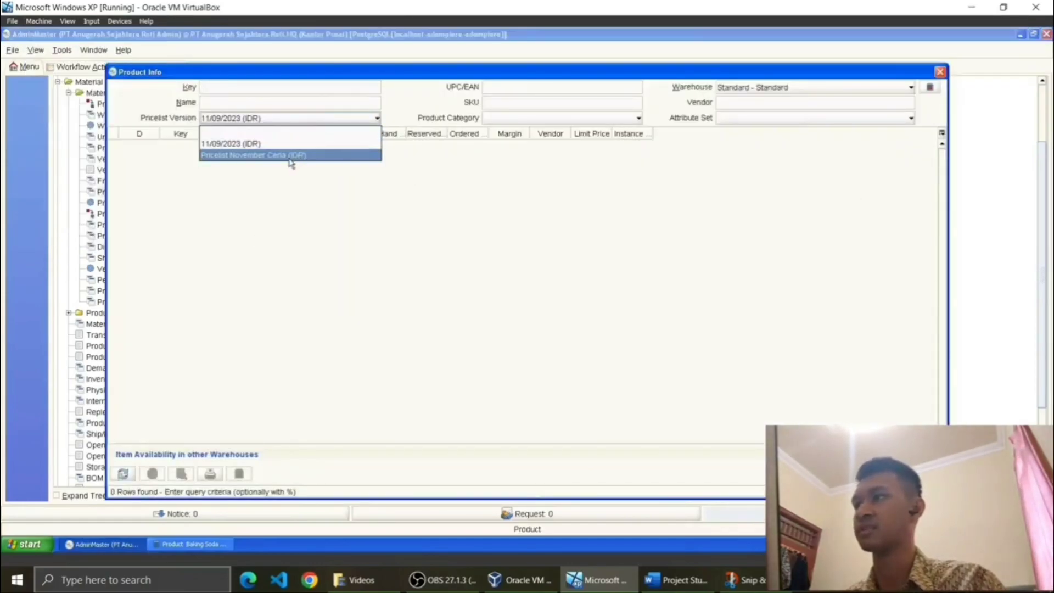
click(291, 158)
Step: Filter the lookup to Bahan Baku products in the Gudang Produk warehouse, then return to the Product window
click(630, 120)
click(610, 138)
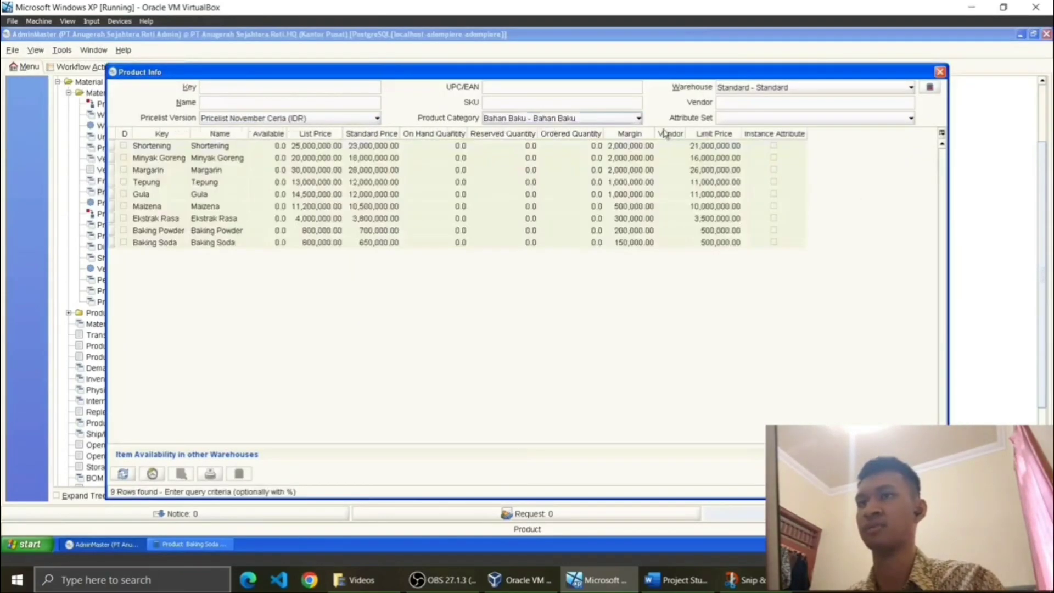
click(774, 89)
click(809, 113)
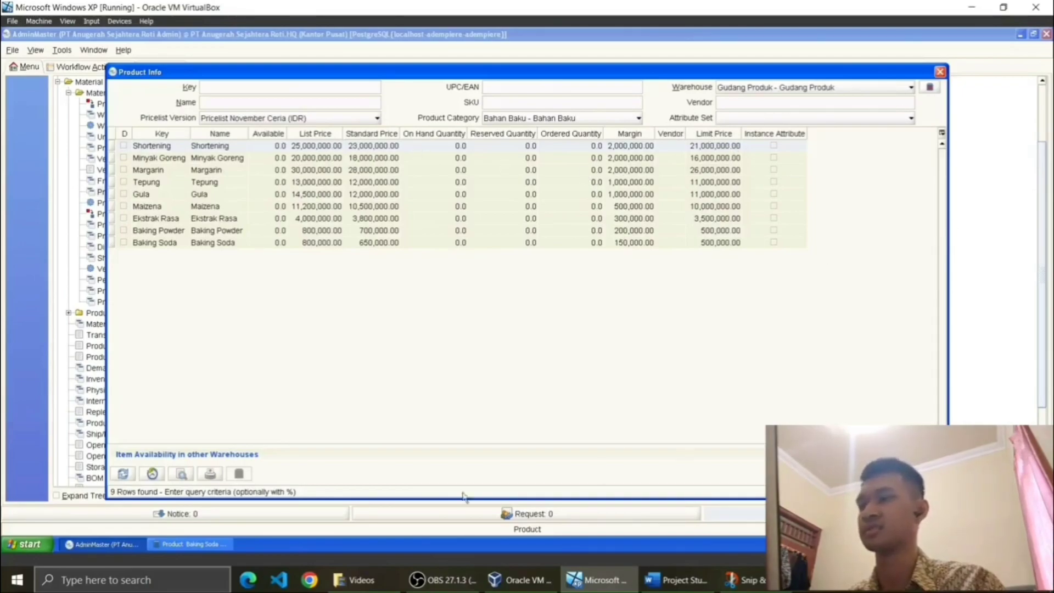
click(164, 545)
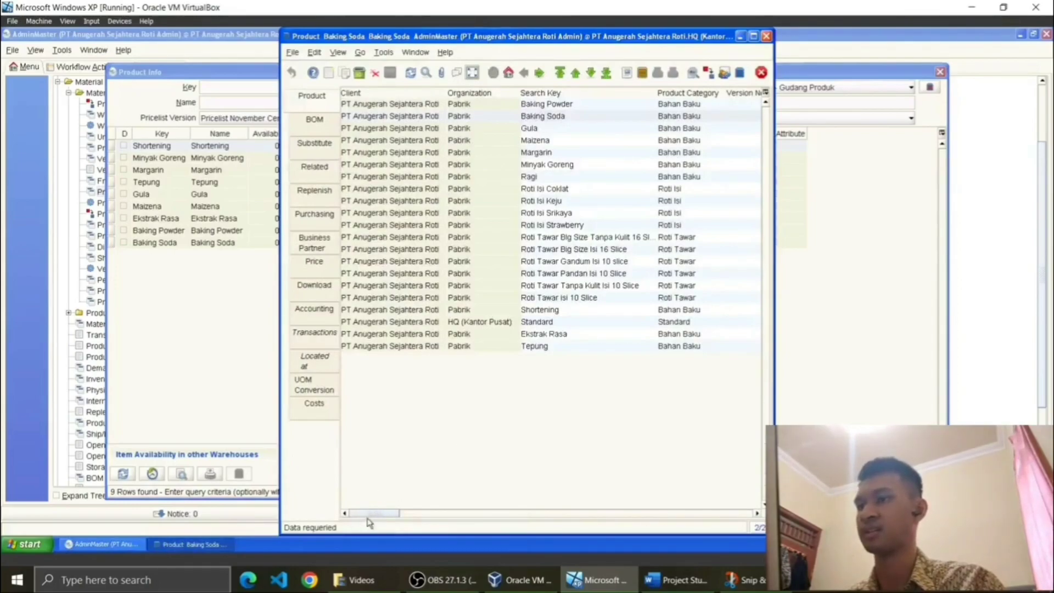
Step: Check the Maizena product's vendor record, then go back to the product list
drag(383, 514, 346, 510)
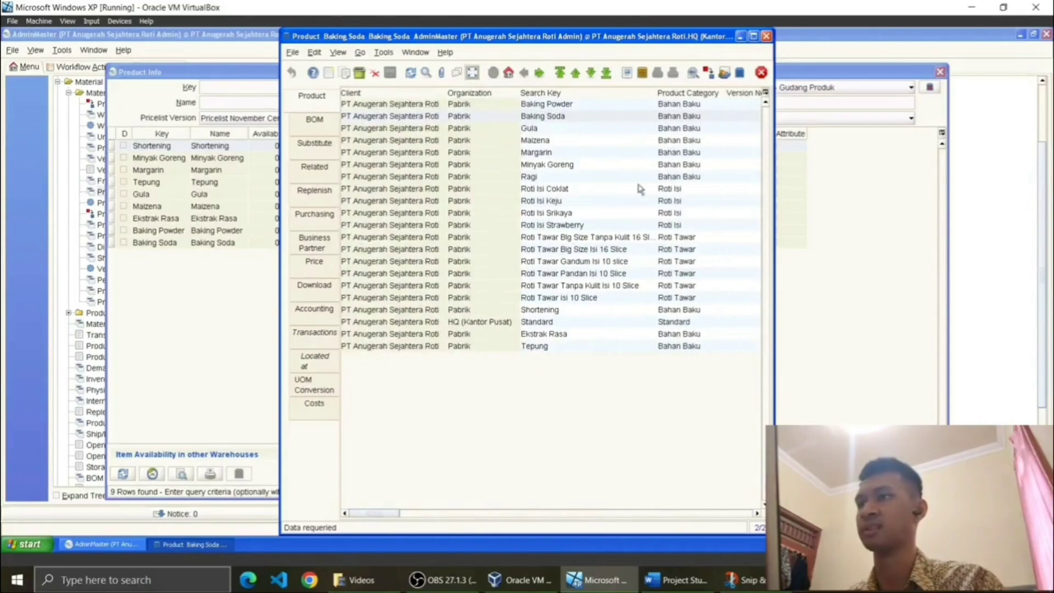
click(524, 141)
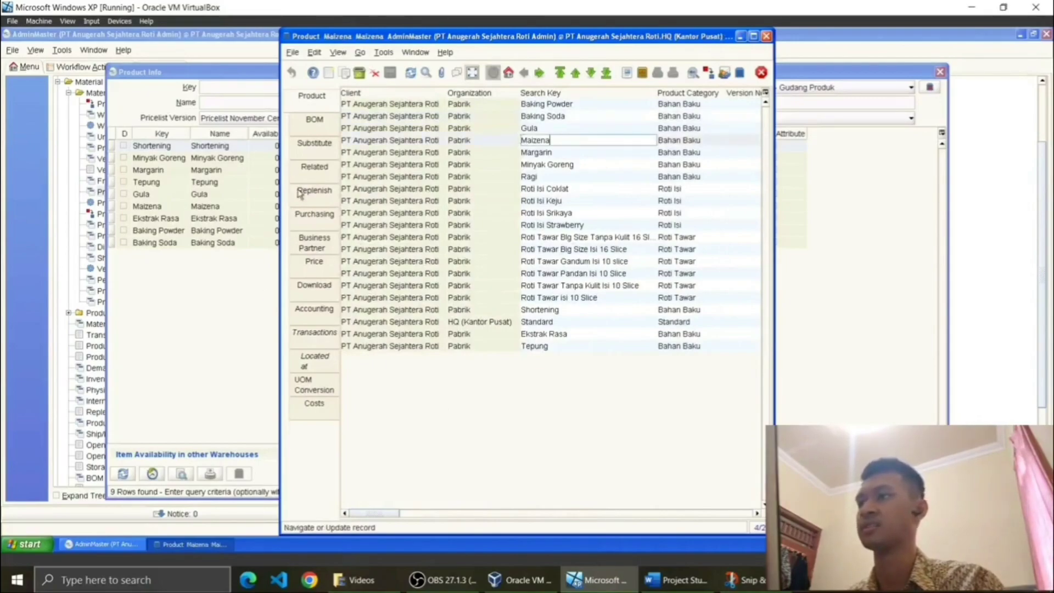
click(314, 243)
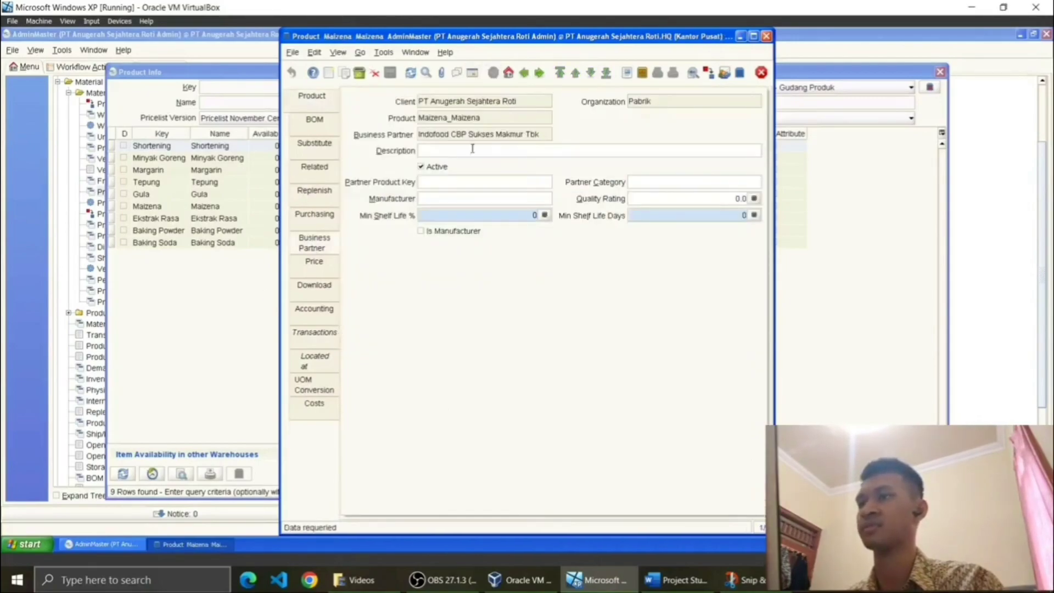
click(471, 73)
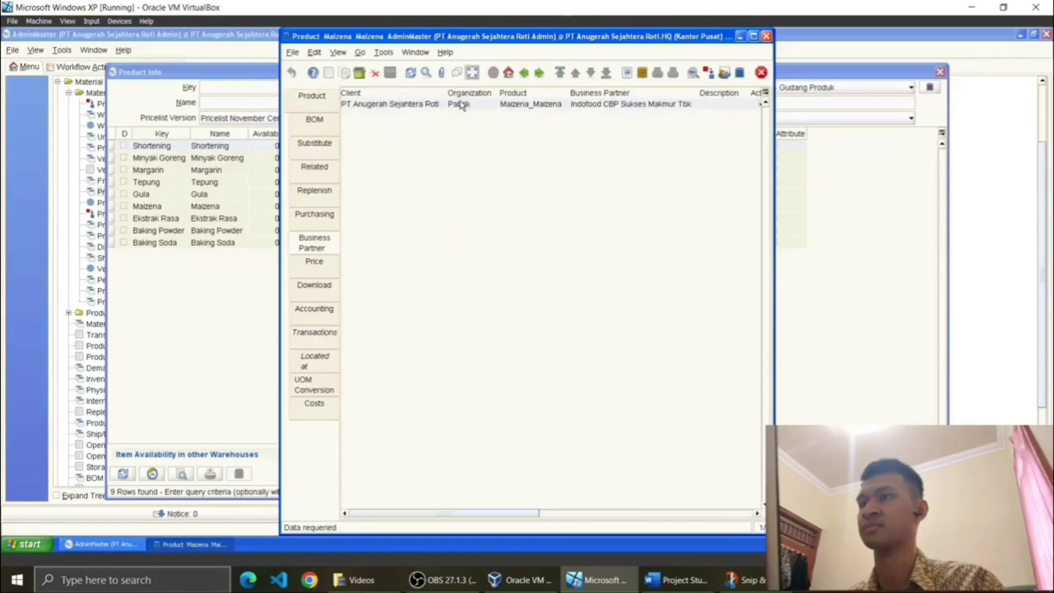
click(300, 109)
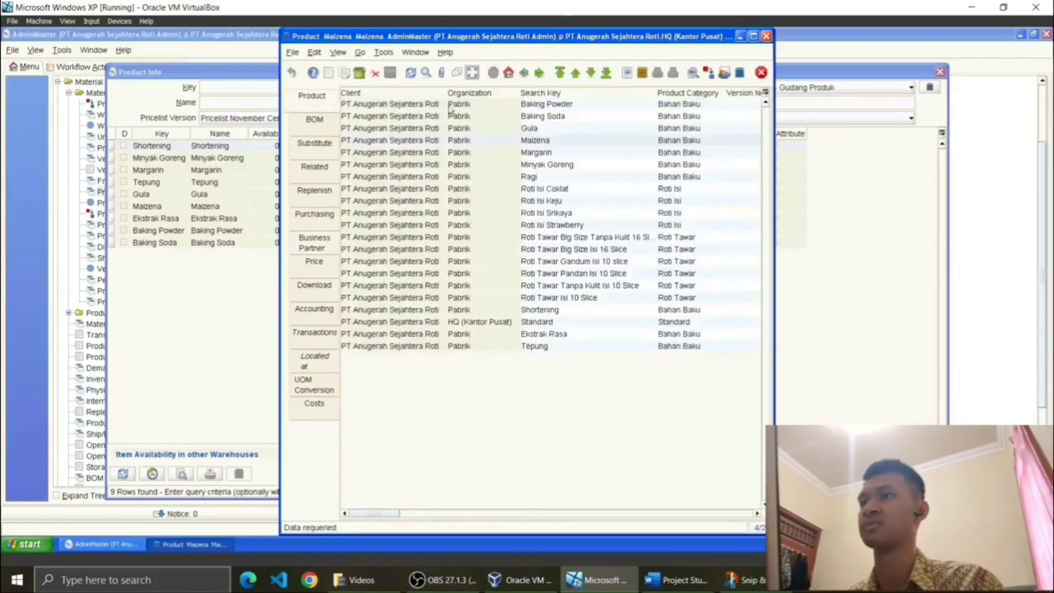
Step: Check Minyak Goreng's vendor record in full, then close the Product window
click(542, 163)
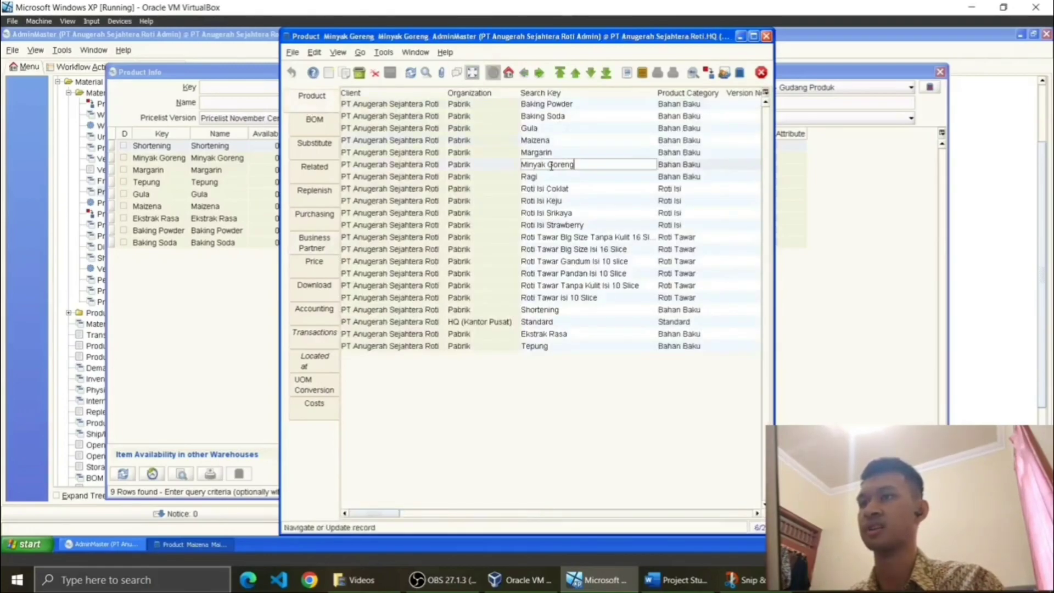
click(314, 241)
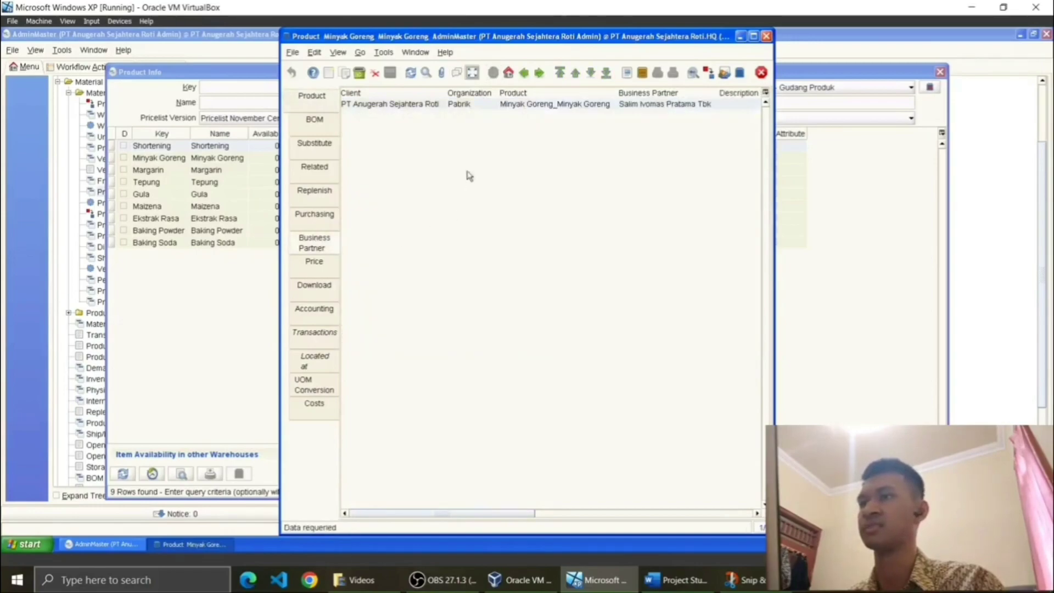
click(472, 74)
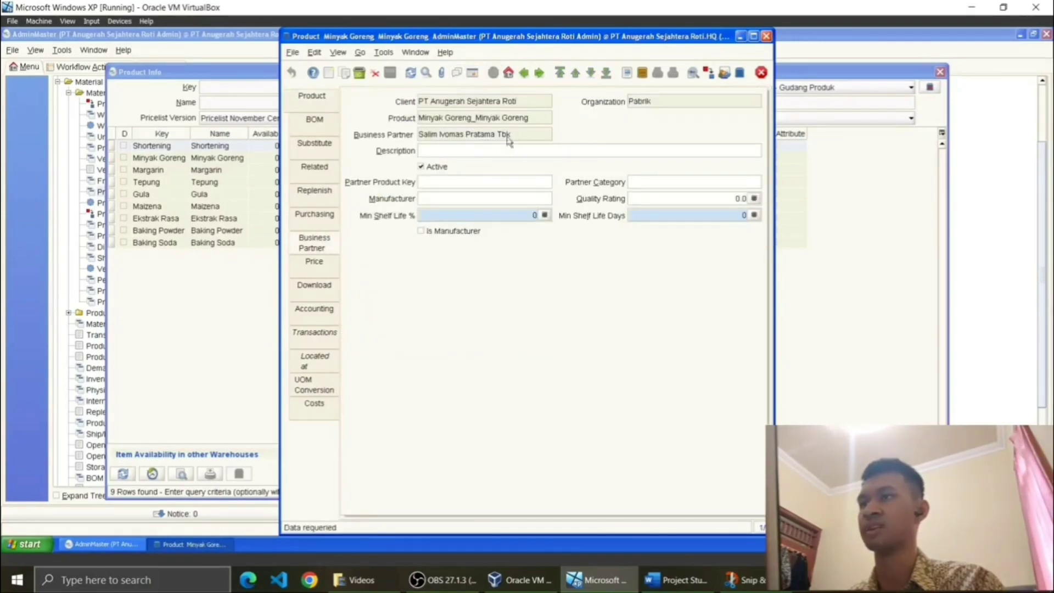
click(312, 96)
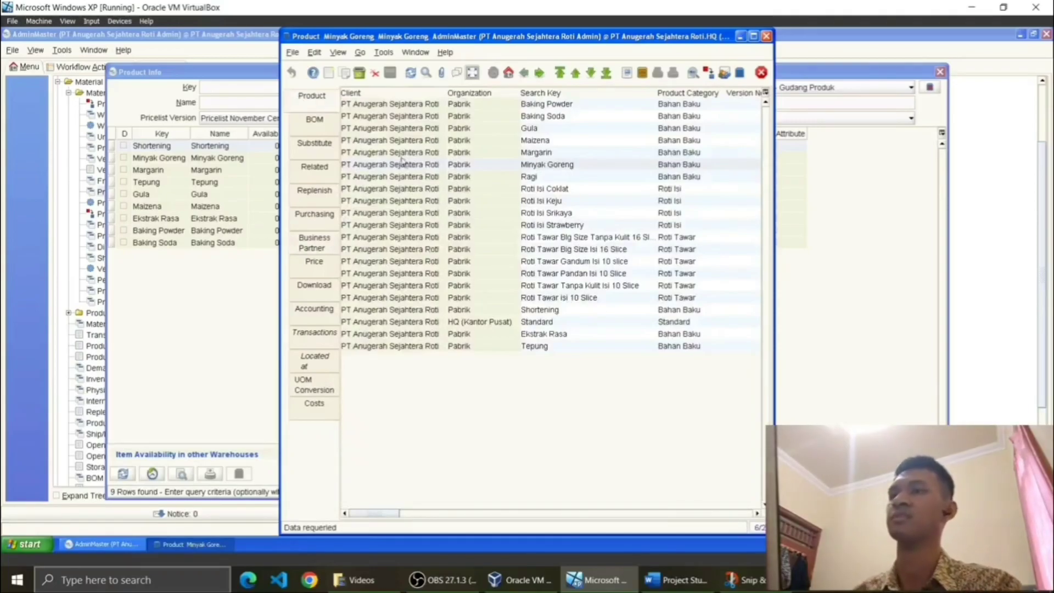
click(766, 36)
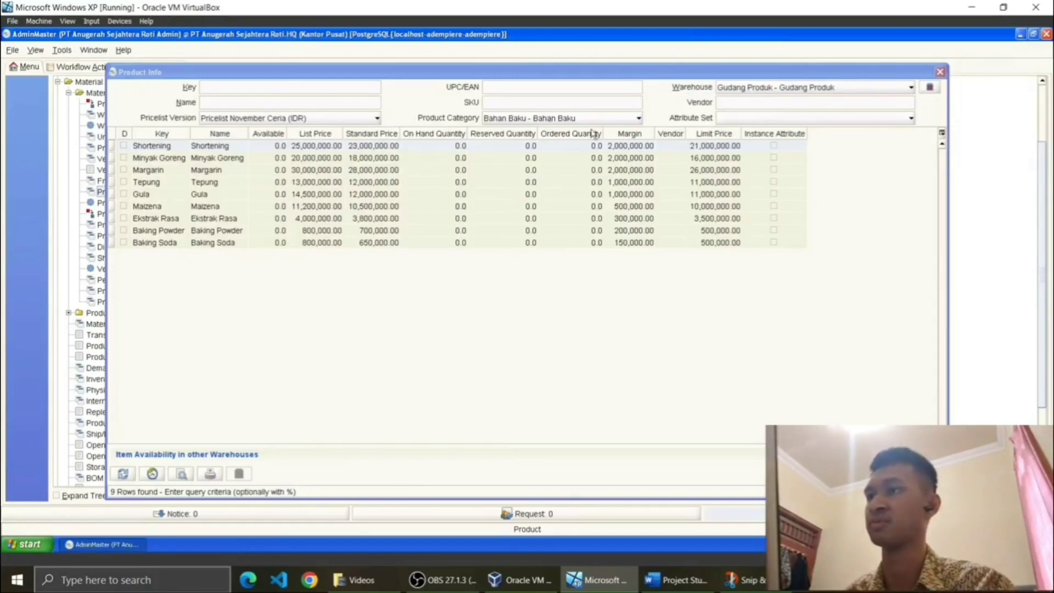
Step: Close the Product Info lookup of Bahan Baku raw materials
click(940, 72)
click(941, 72)
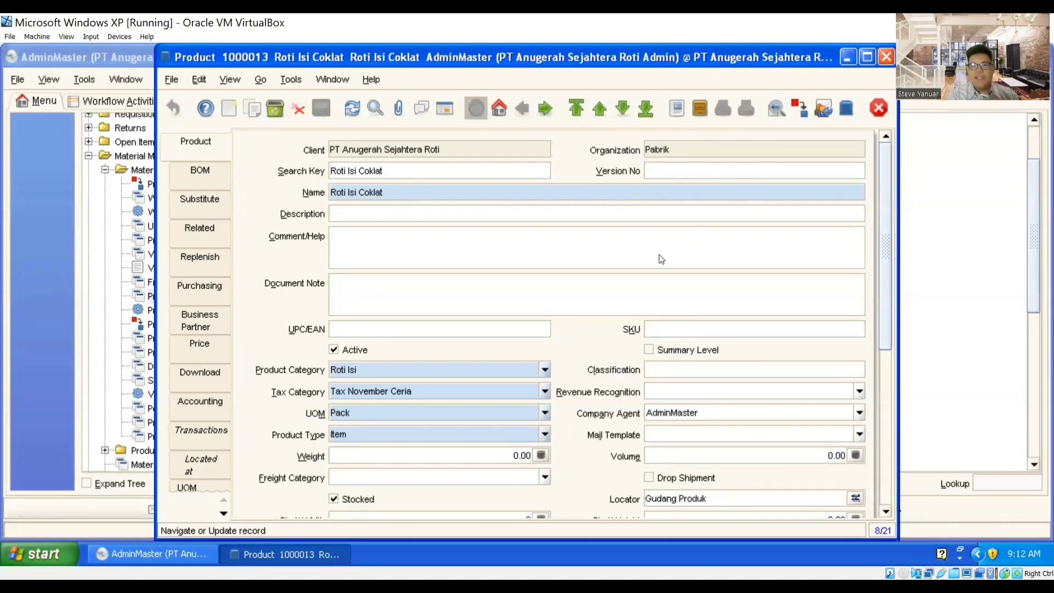
Step: Check Roti Isi Coklat's prices (list 6,000, standard 5,500, limit 5,000), then open its BOM
drag(883, 275, 886, 325)
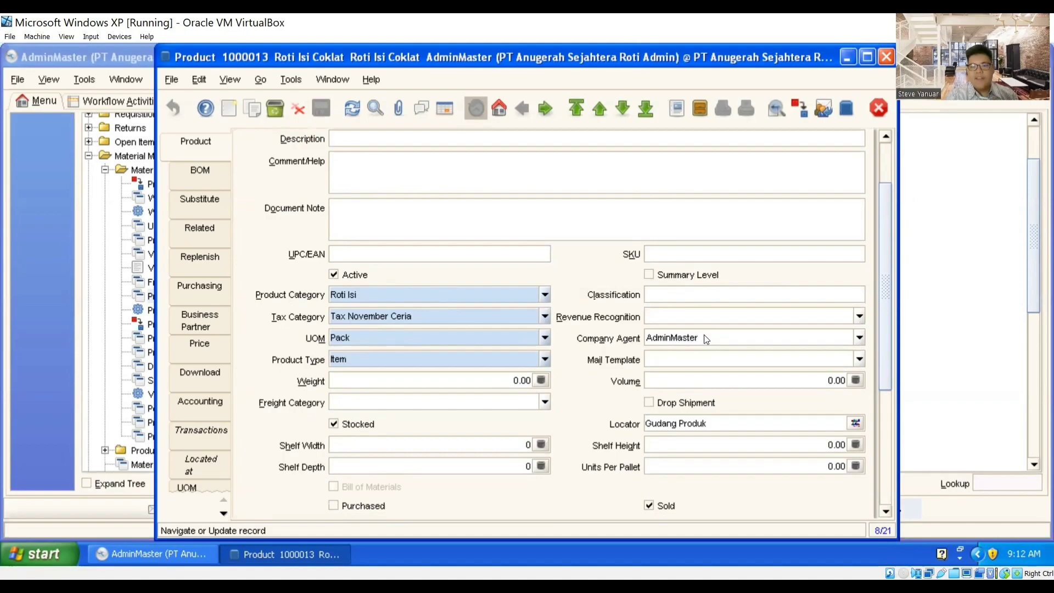
scroll(799, 358, down, 1)
scroll(831, 360, down, 5)
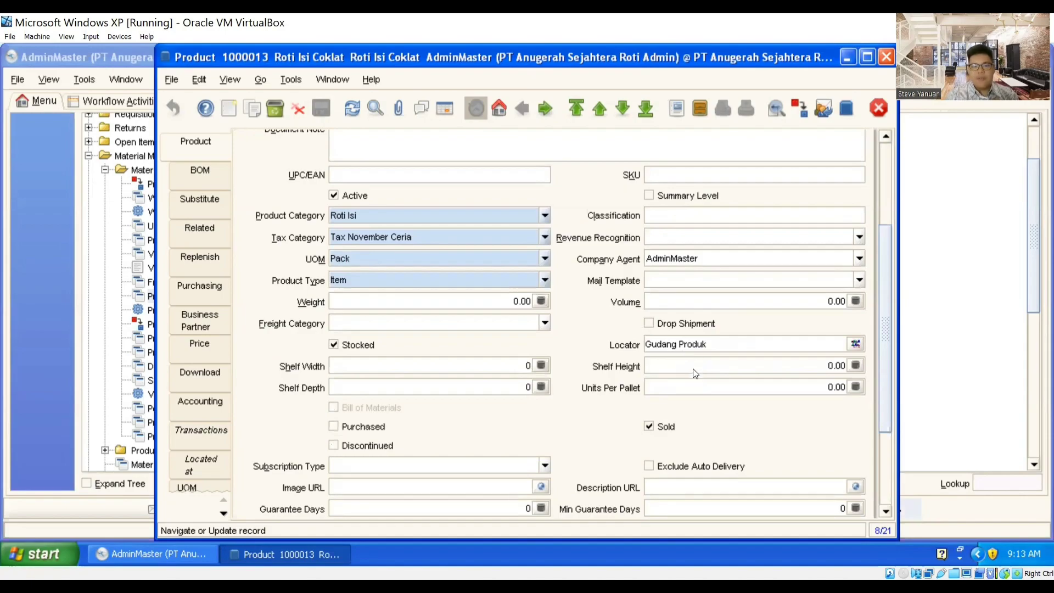
scroll(693, 378, down, 2)
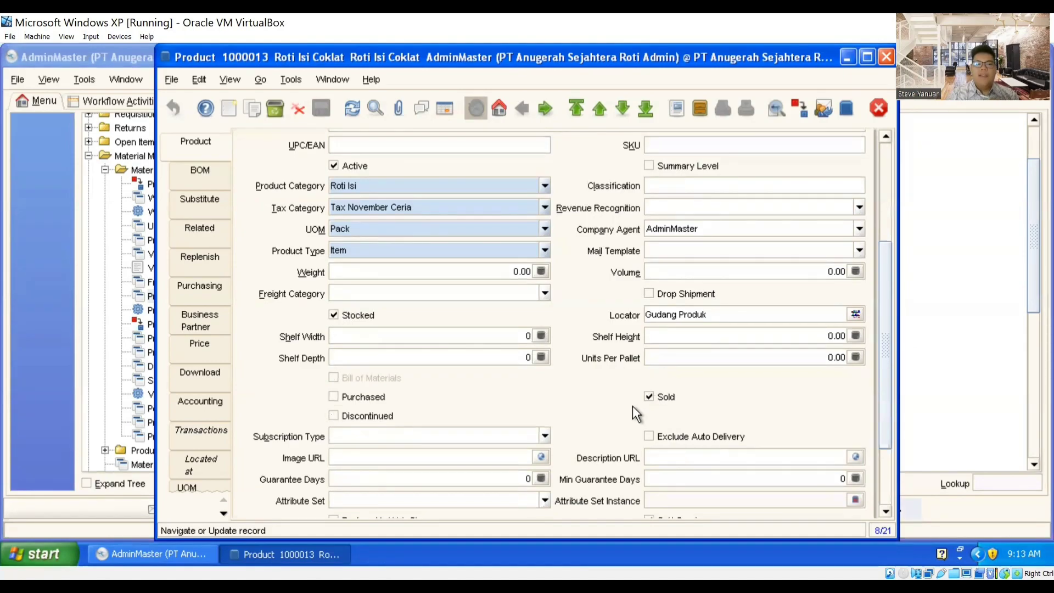
click(214, 350)
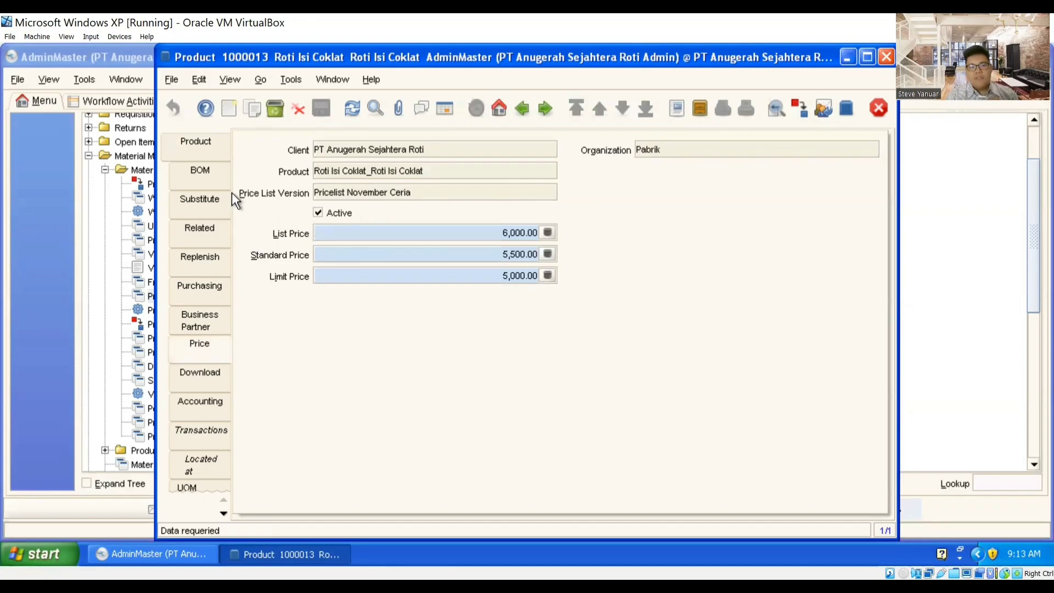
click(204, 151)
click(199, 175)
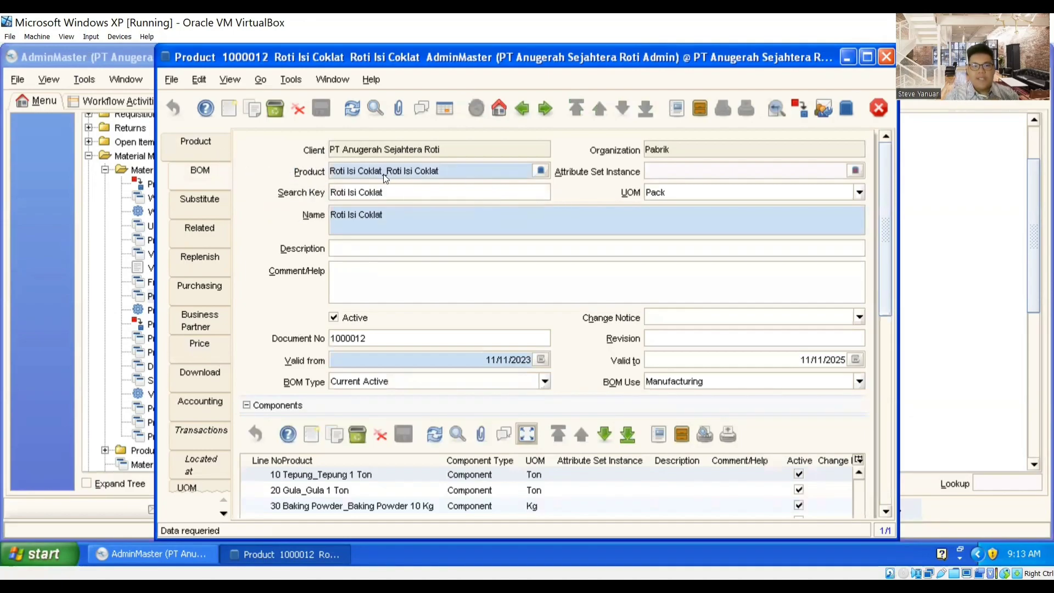
Step: Show BOM 1000012's component line 10, Tepung, as a single detailed record
scroll(573, 259, down, 1)
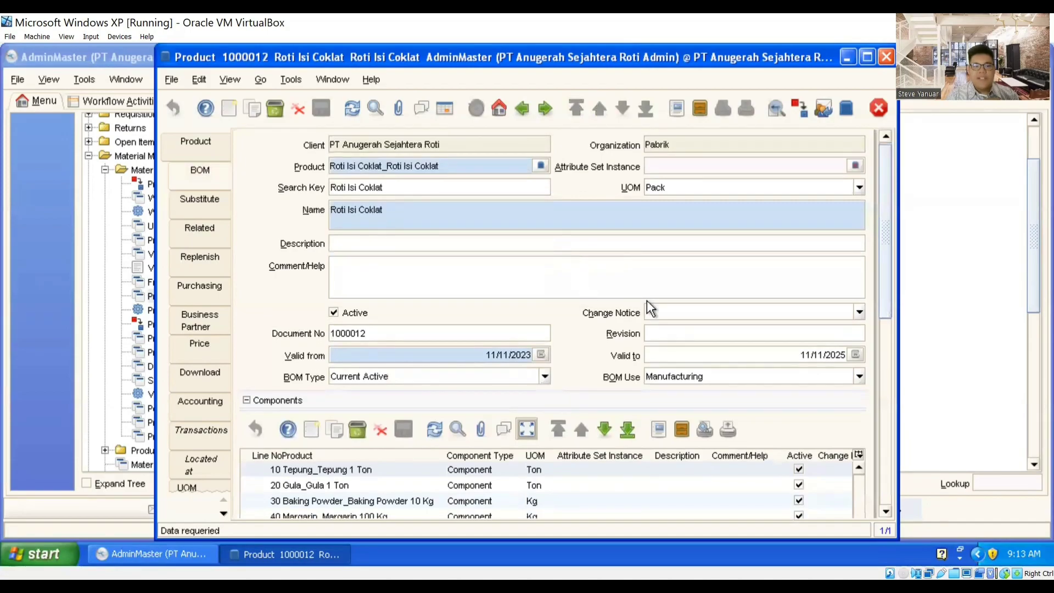
drag(882, 269, 881, 300)
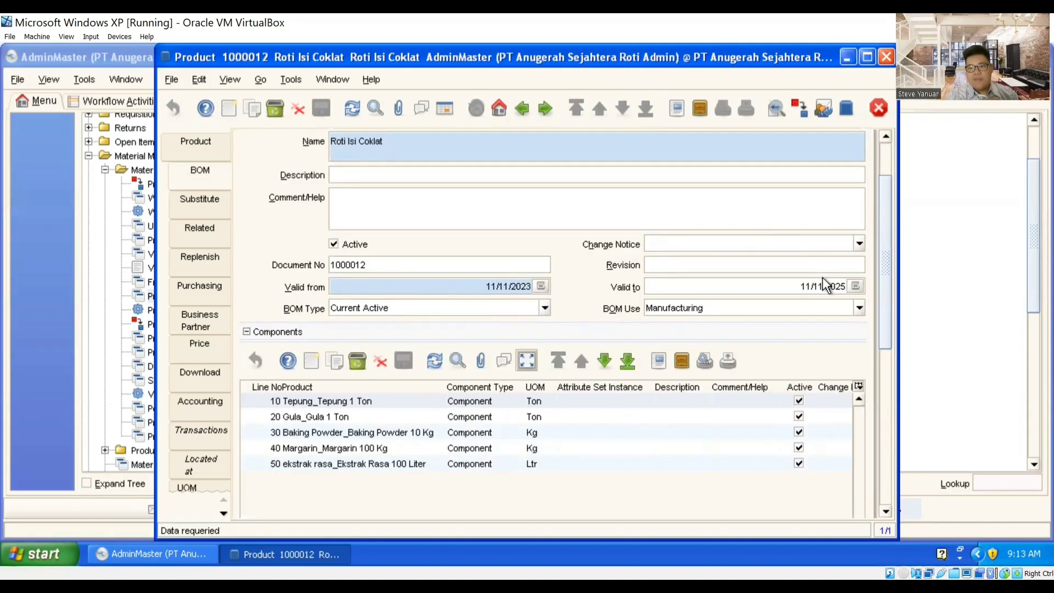
drag(883, 305, 870, 365)
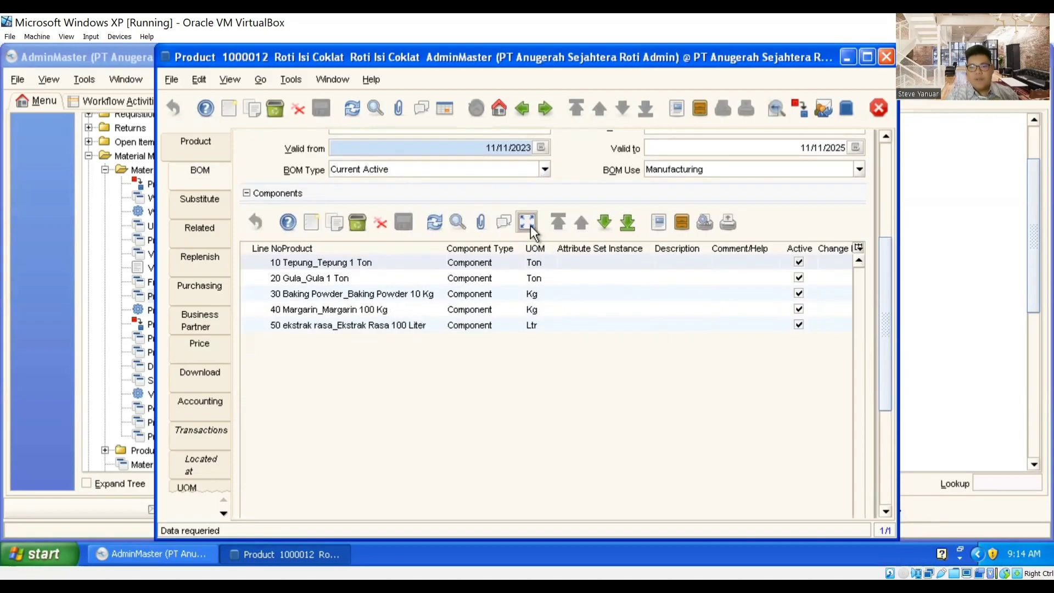
click(558, 264)
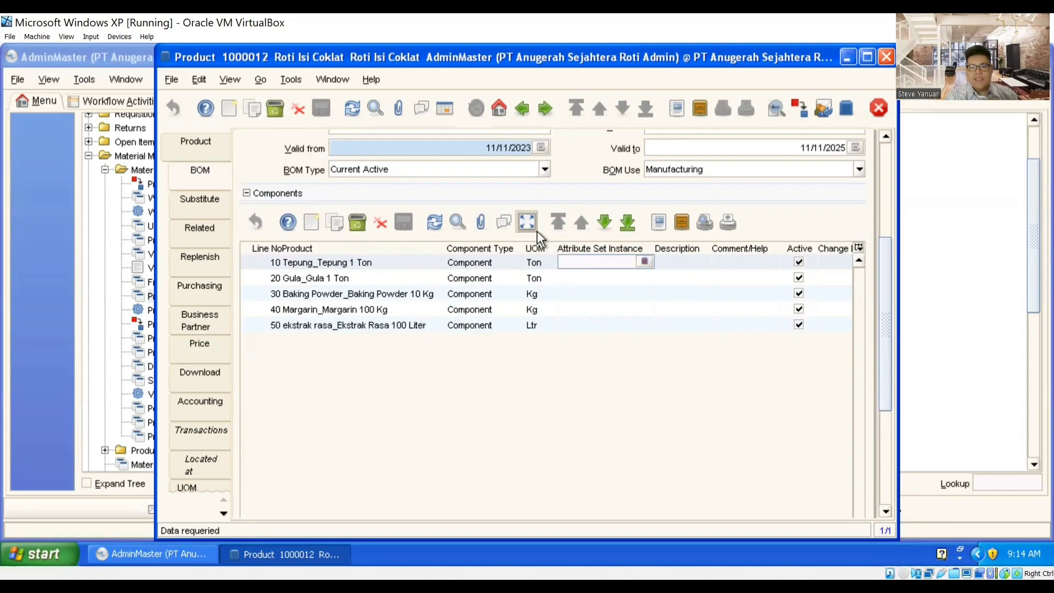
click(527, 219)
drag(888, 292, 888, 317)
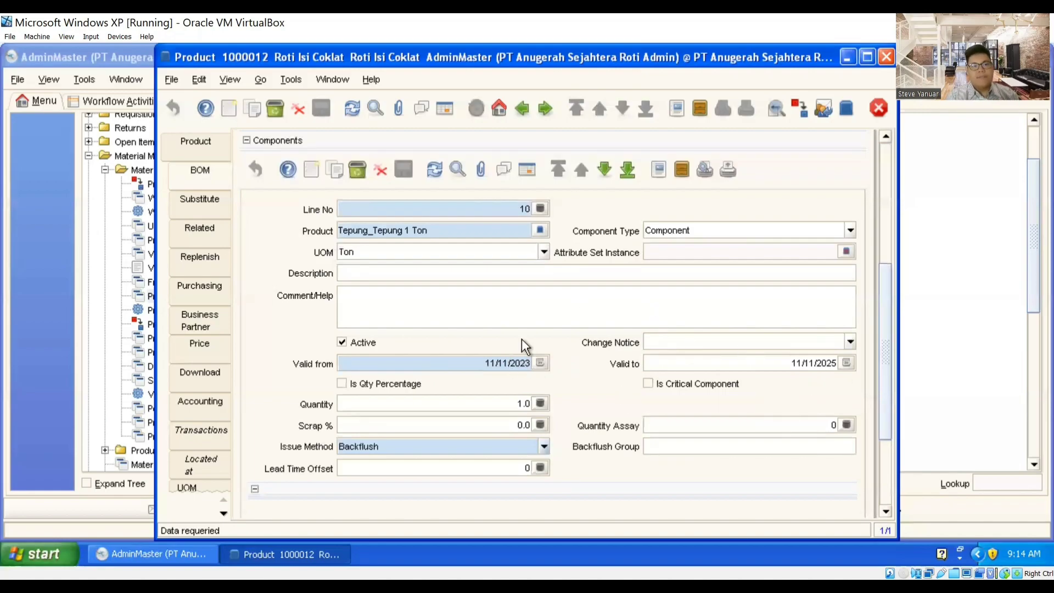
drag(889, 345, 887, 227)
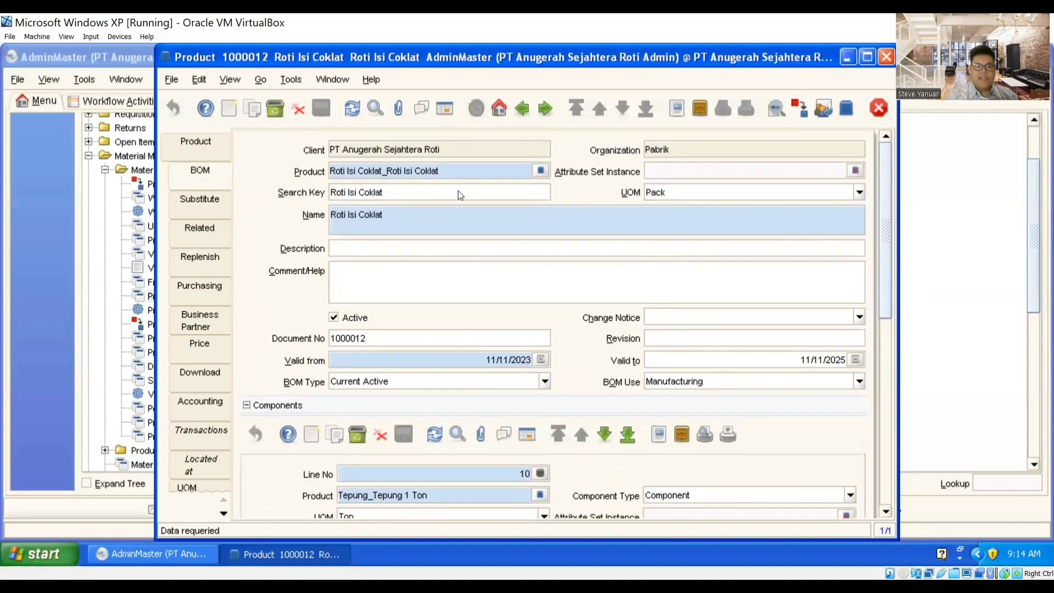
Step: Select Roti Isi Keju from the product list and open it as a single record
click(202, 147)
scroll(680, 370, up, 2)
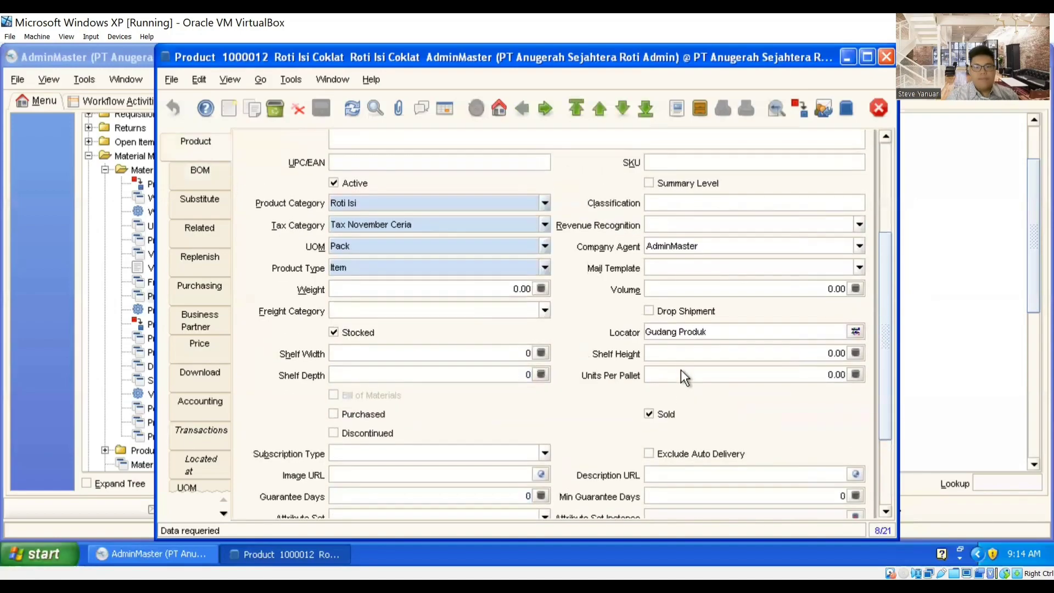
drag(882, 334, 876, 235)
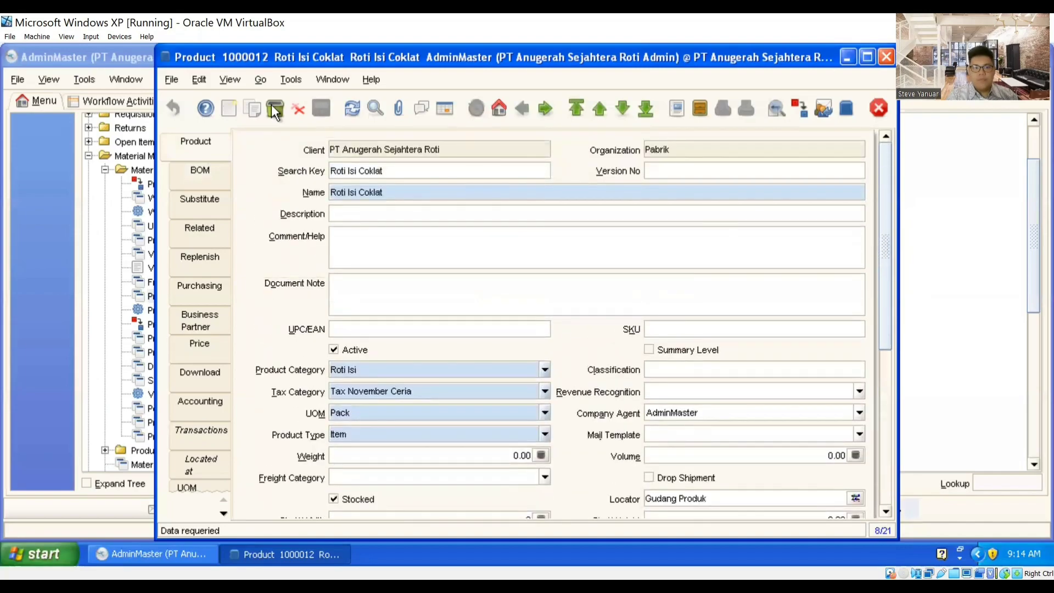
click(447, 107)
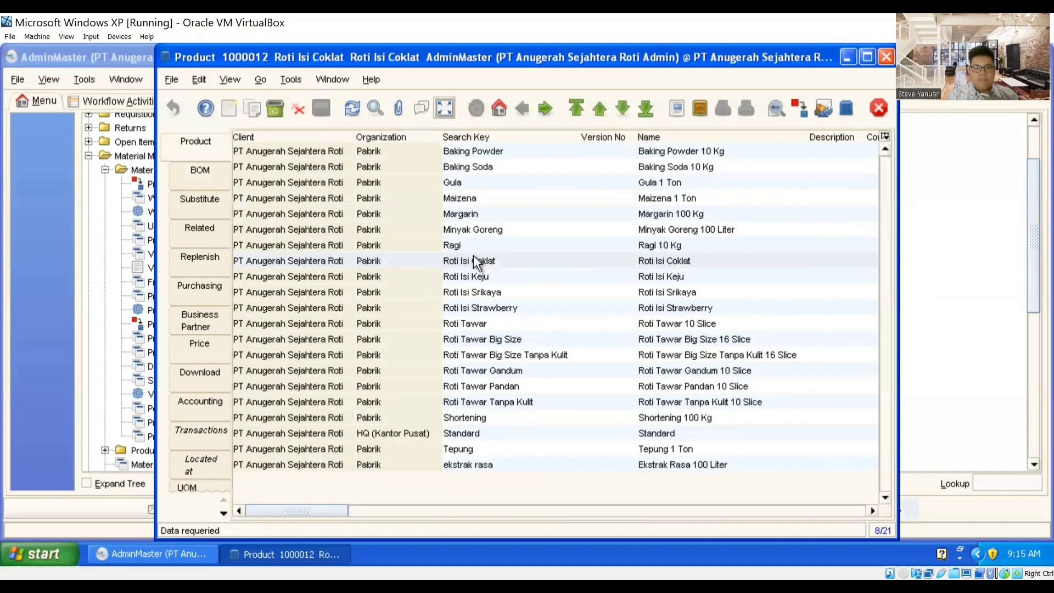
click(488, 280)
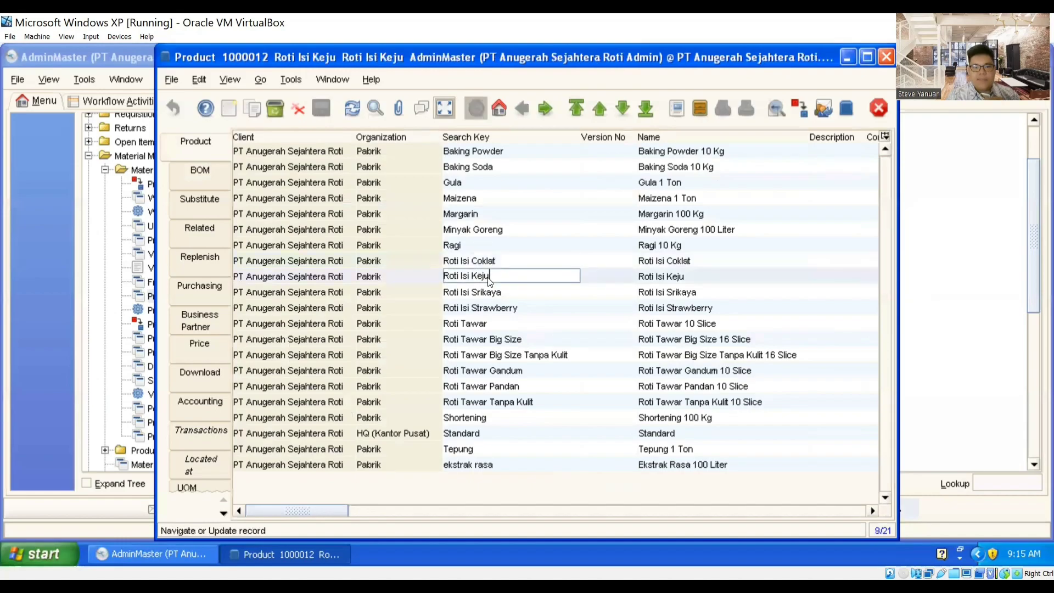
click(444, 108)
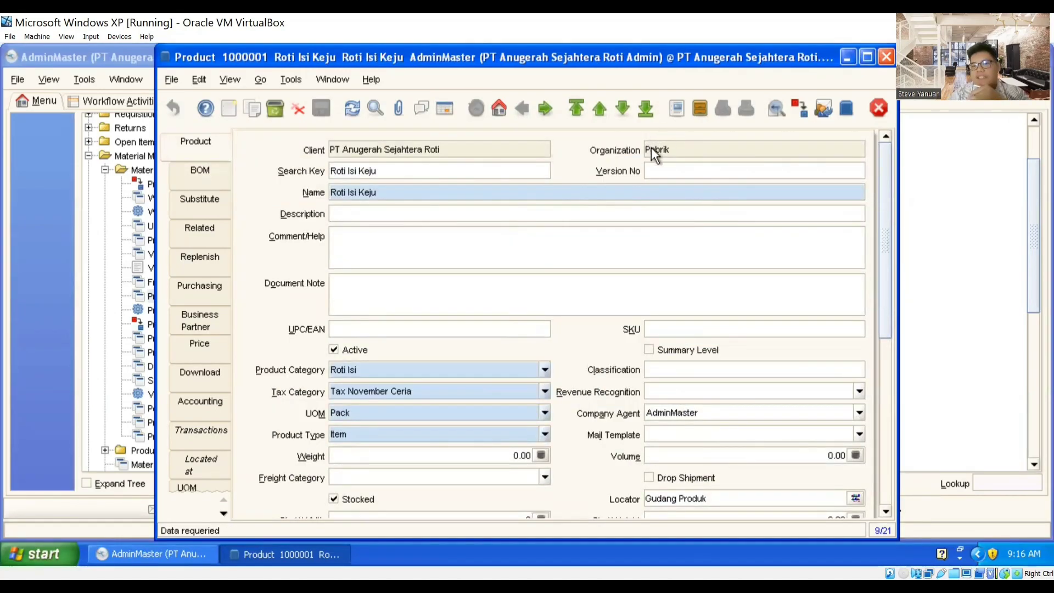
Step: Review Roti Isi Keju's prices: list 6,000, standard 5,500, limit 5,000
scroll(681, 182, down, 2)
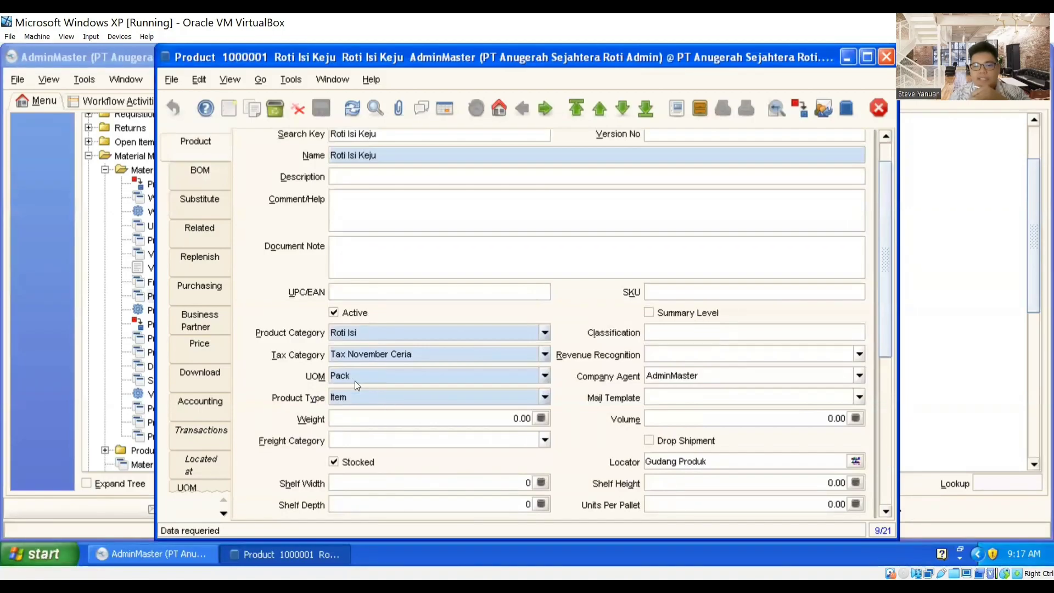
scroll(542, 361, down, 1)
scroll(542, 361, down, 5)
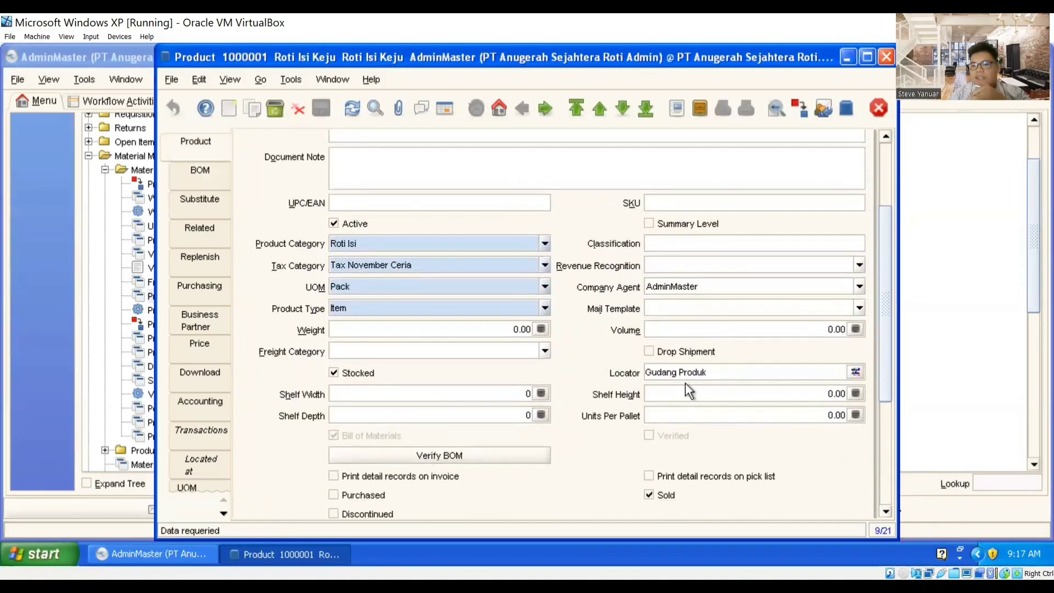
scroll(623, 430, down, 2)
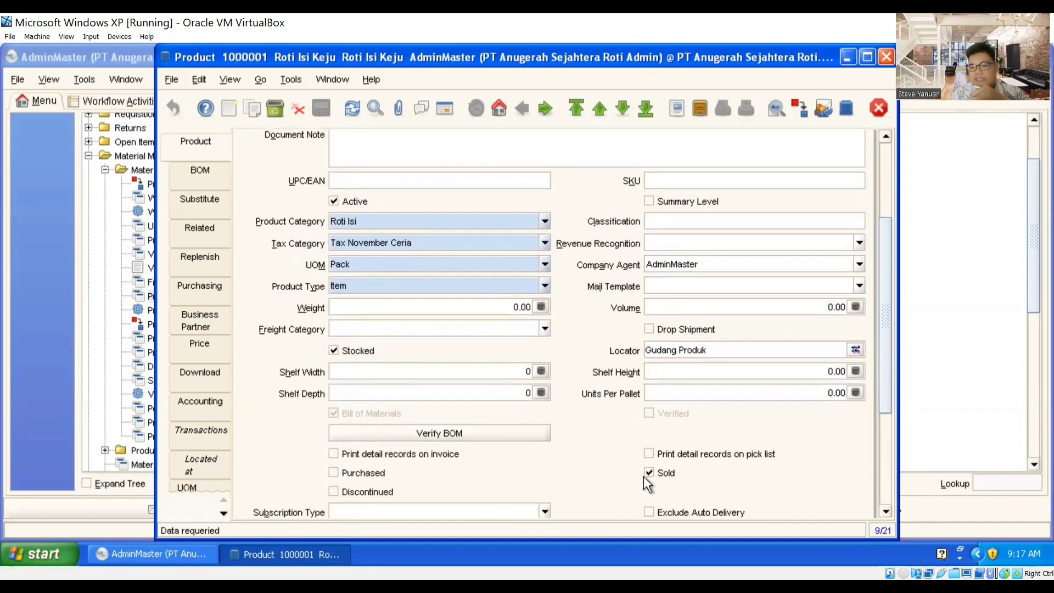
click(198, 344)
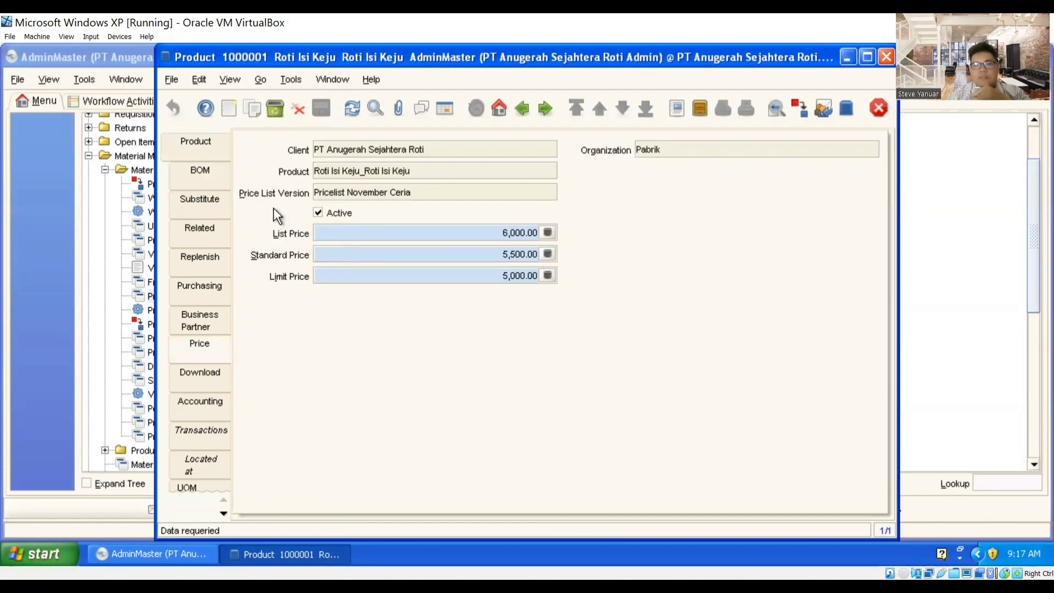
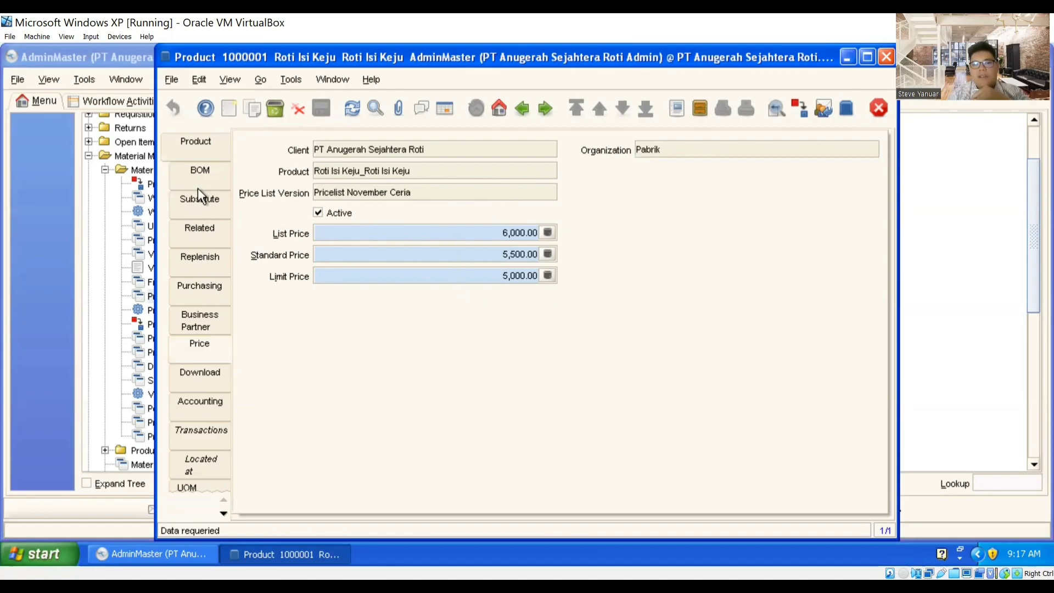
Step: Show Roti Isi Keju's manufacturing BOM with component line 10, Tepung_Tepung 1 Ton
click(191, 145)
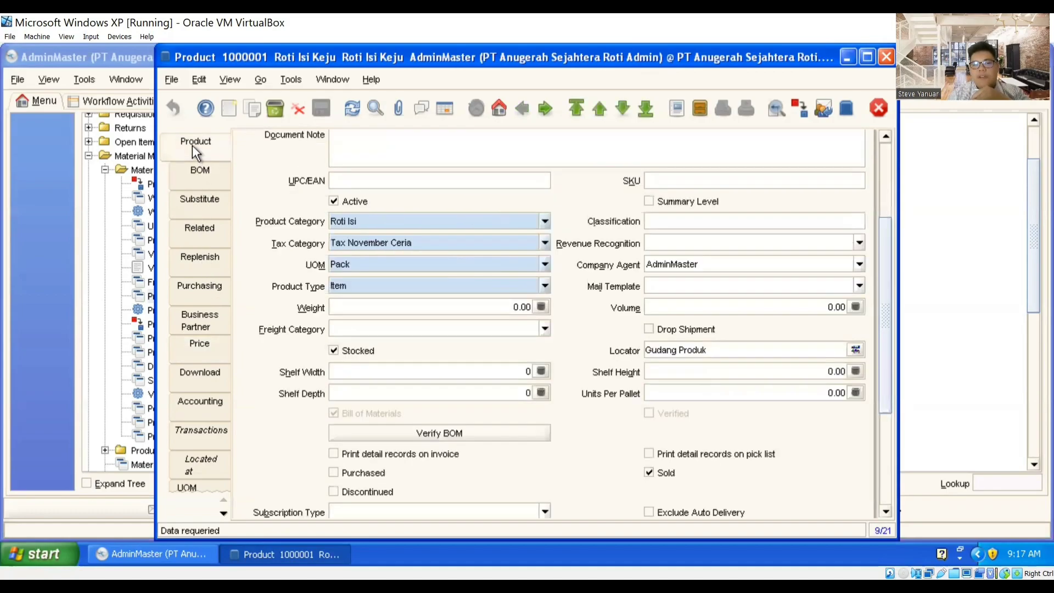
click(192, 174)
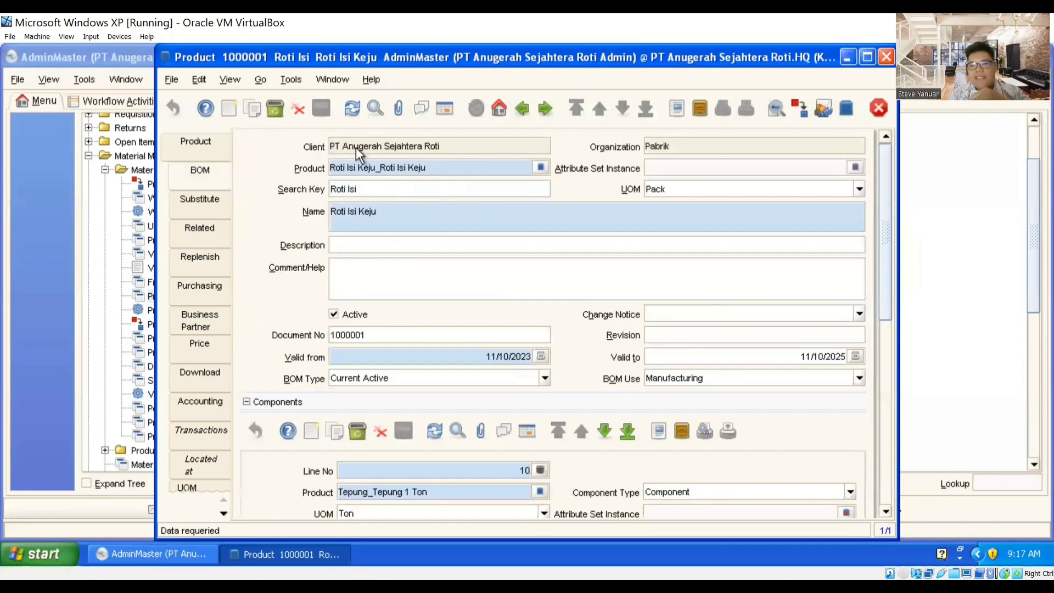
Step: Step through Roti Isi Keju's BOM components: Gula, Baking Powder, Margarin and ekstrak rasa
scroll(623, 244, down, 1)
scroll(611, 242, down, 1)
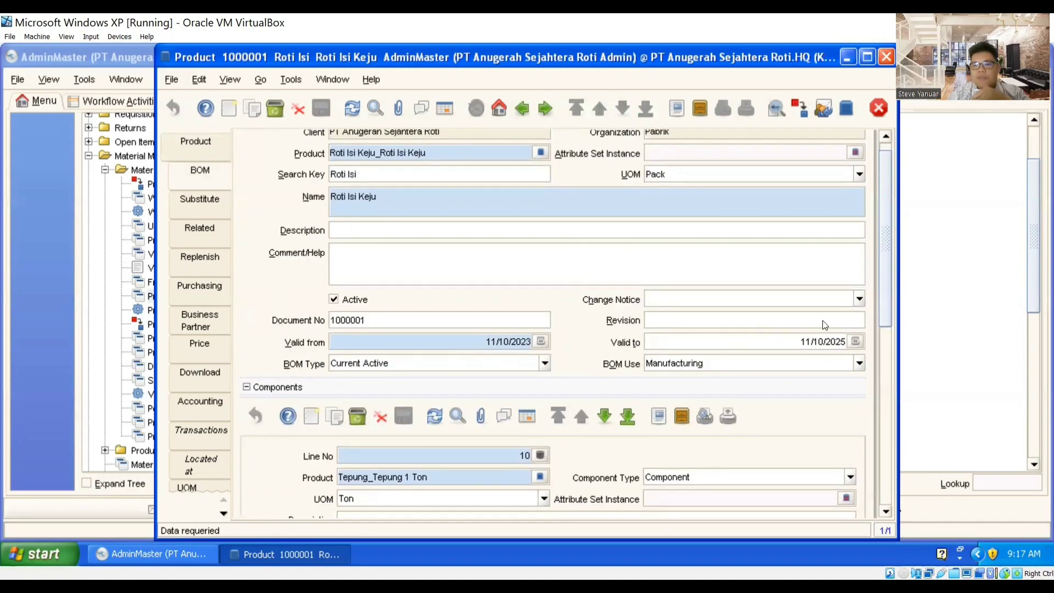
scroll(904, 321, down, 2)
scroll(760, 329, down, 4)
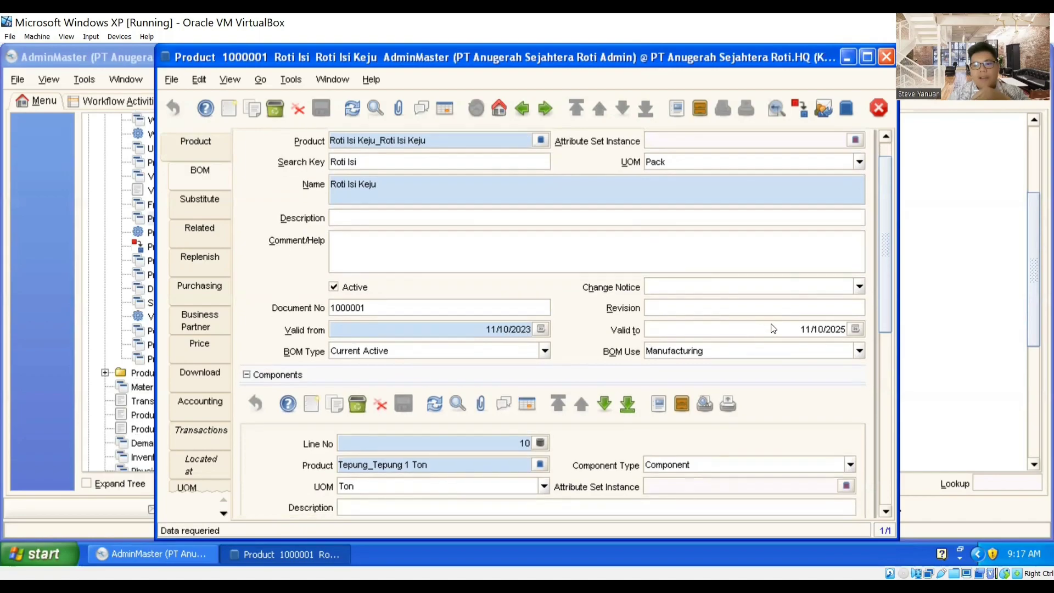
scroll(675, 311, down, 2)
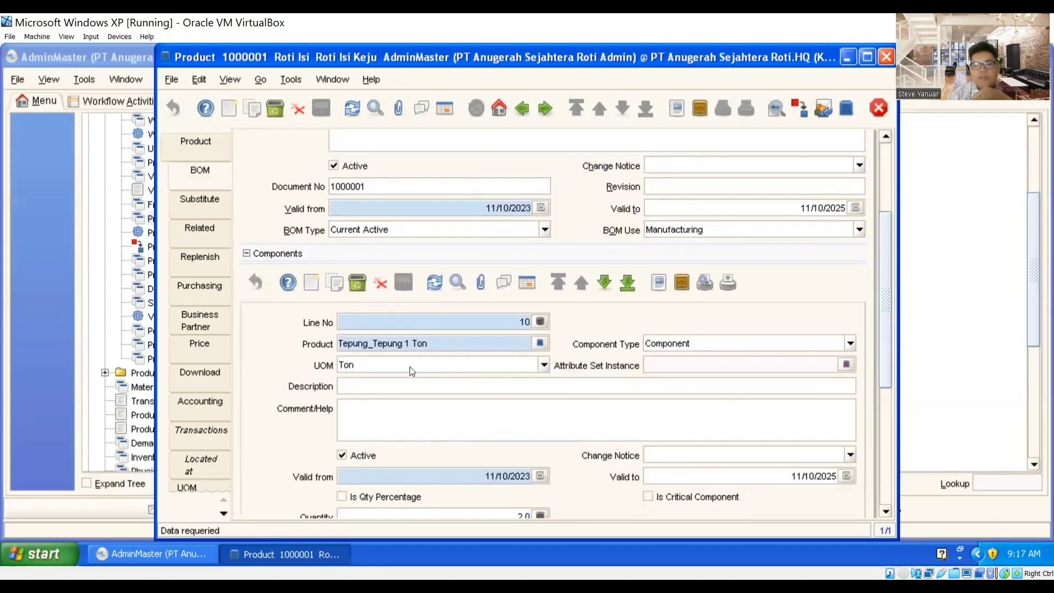
drag(883, 297, 881, 333)
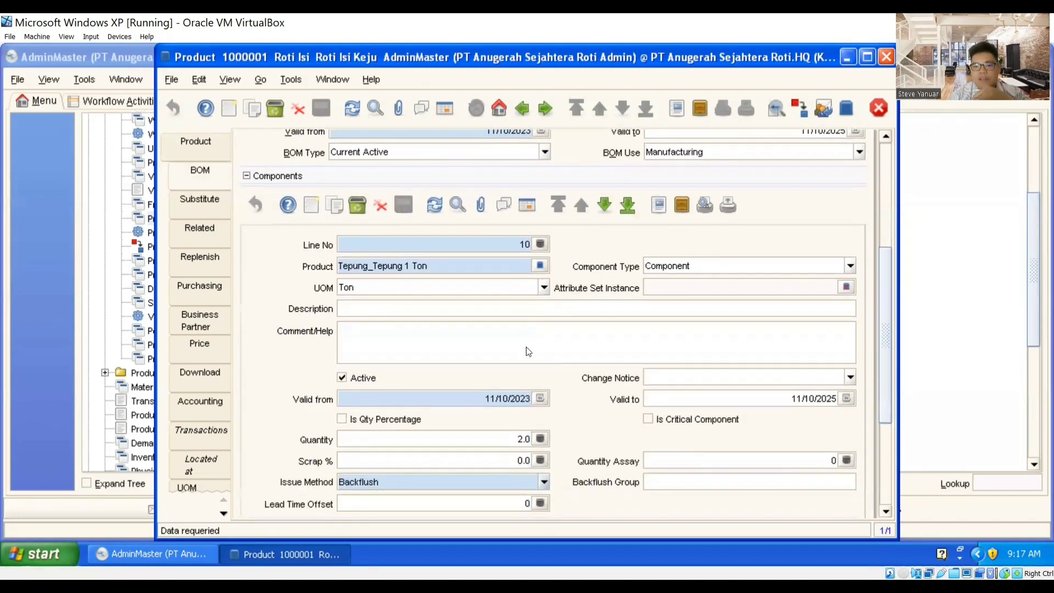
click(607, 207)
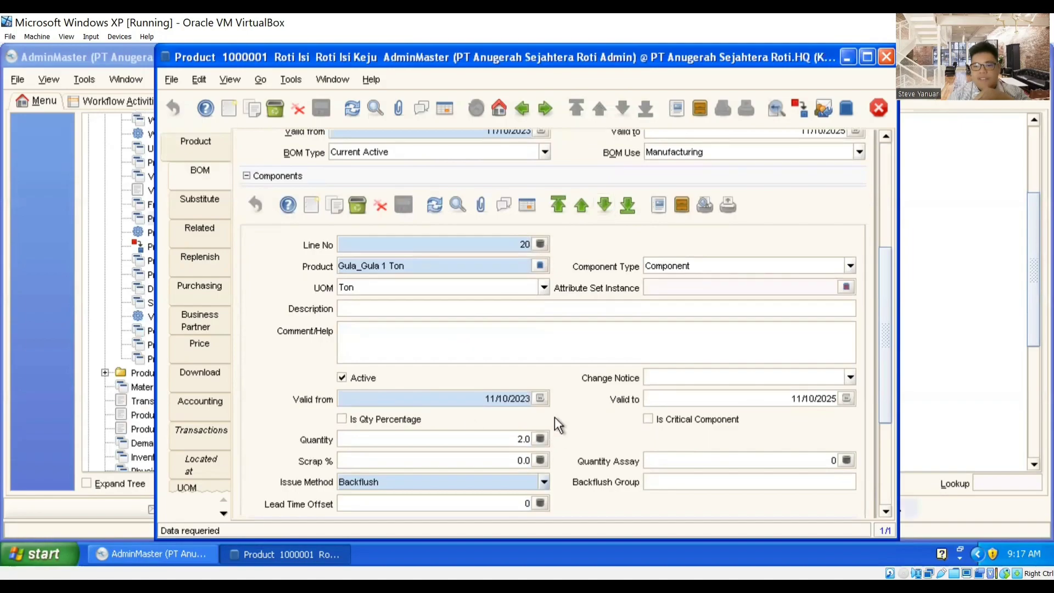
click(605, 207)
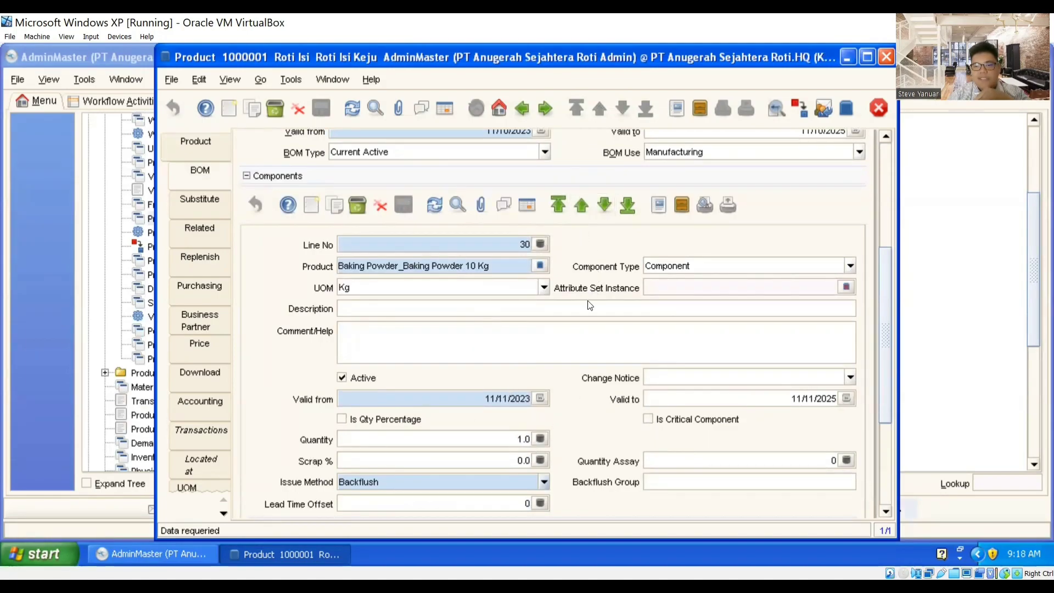
click(602, 207)
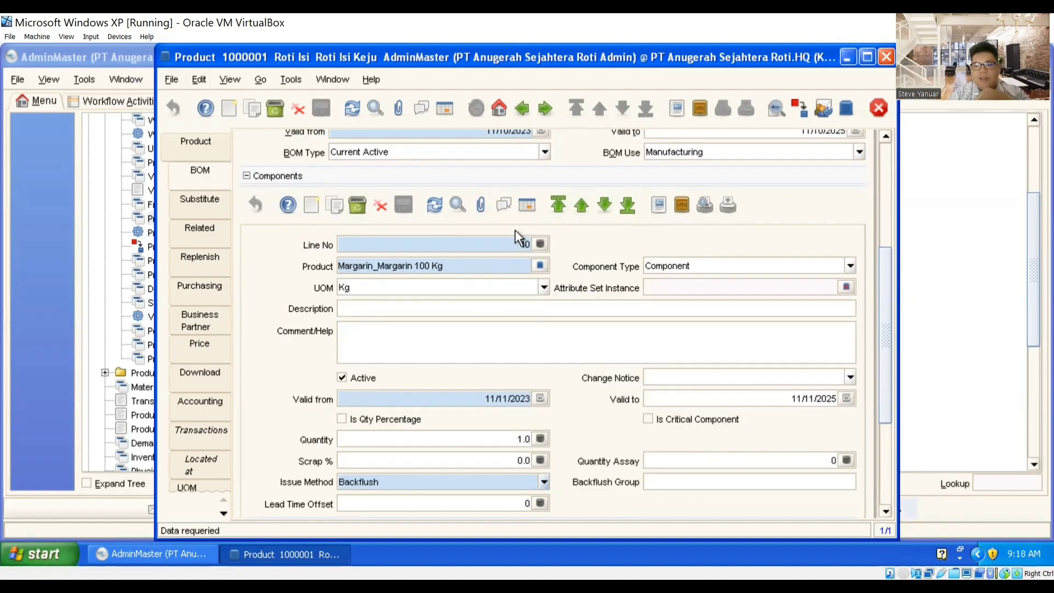
click(606, 197)
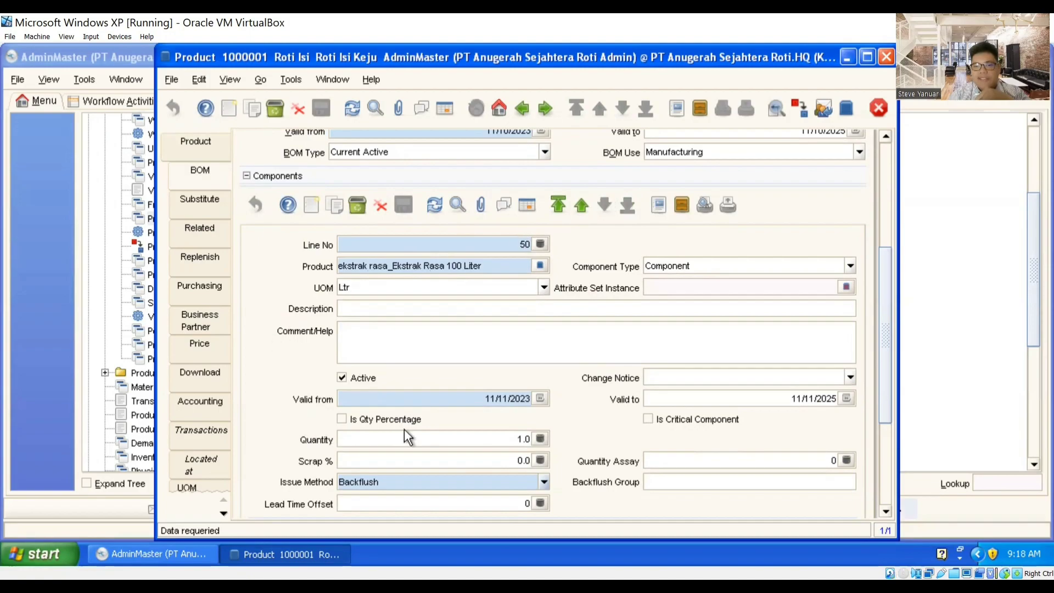
Step: Step back one component, then return to the full list of 21 products
click(582, 205)
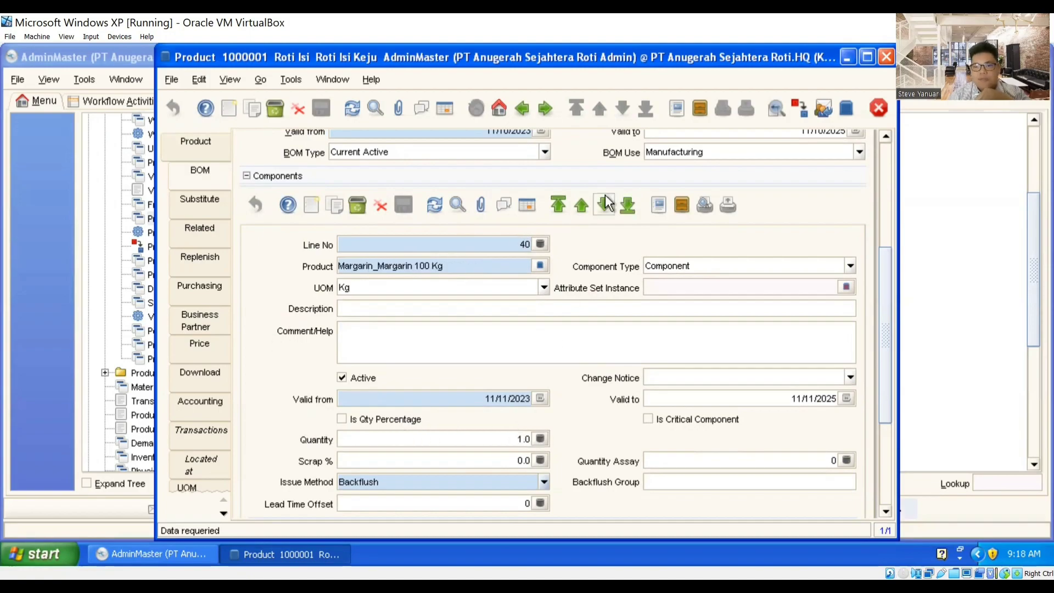
click(522, 108)
click(448, 108)
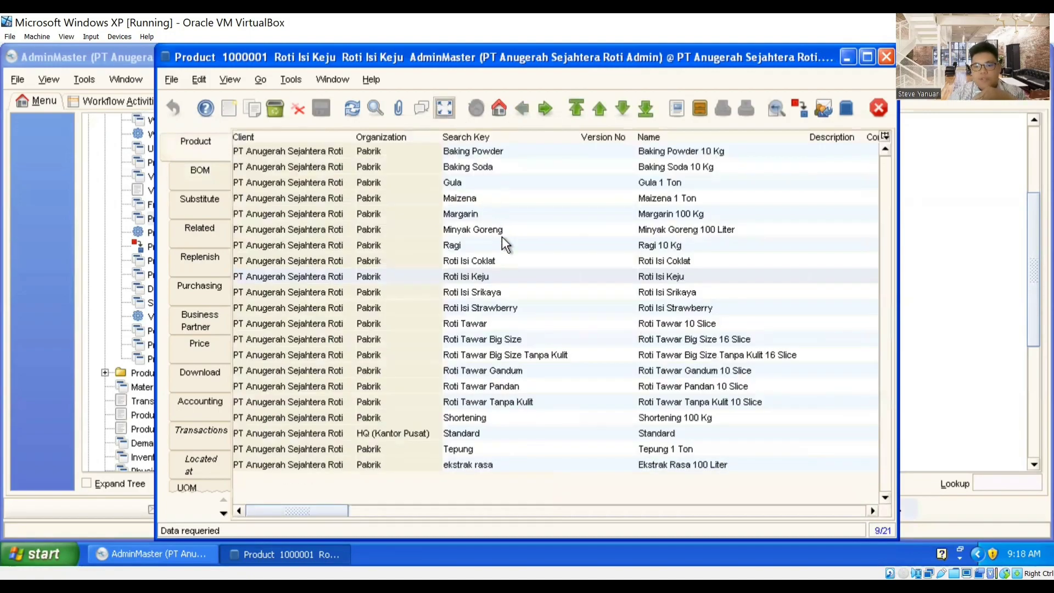
Step: Open Roti Isi Srikaya and check its prices: list 7,000, standard 6,500, limit 6,000
click(498, 291)
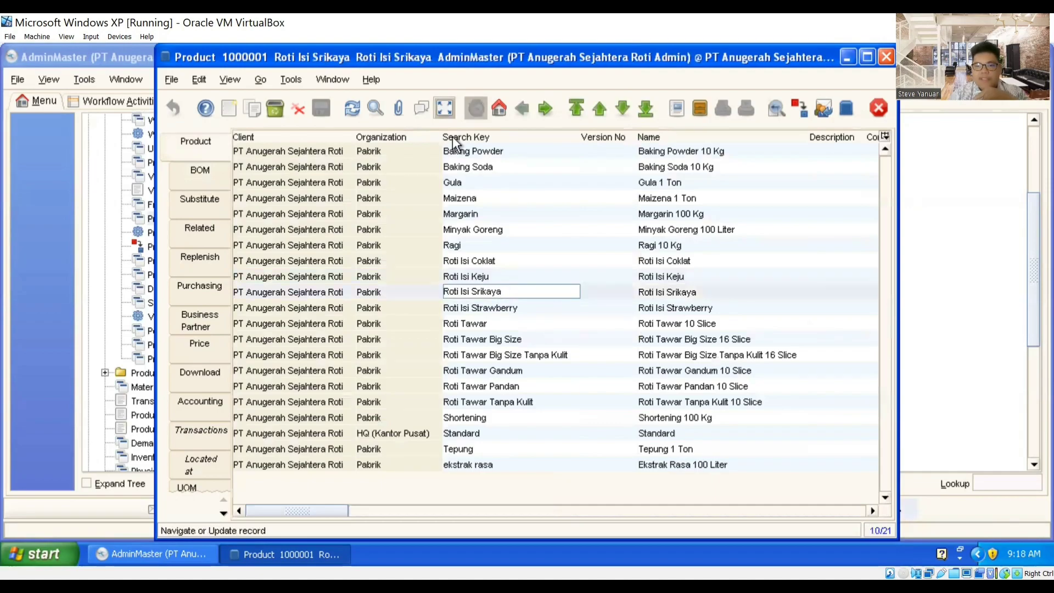
click(445, 110)
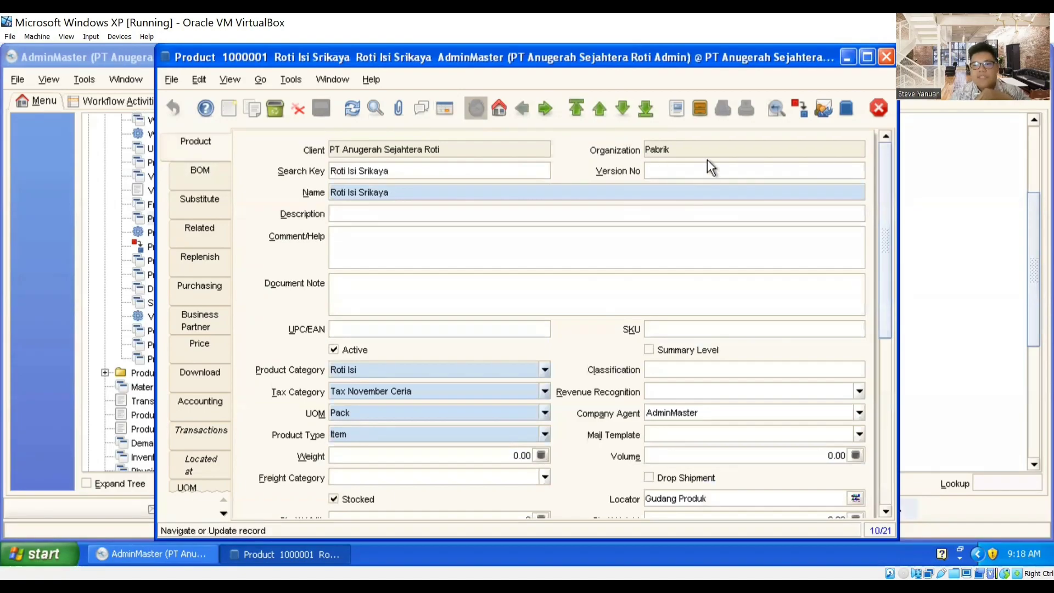
scroll(604, 236, down, 2)
scroll(287, 366, down, 2)
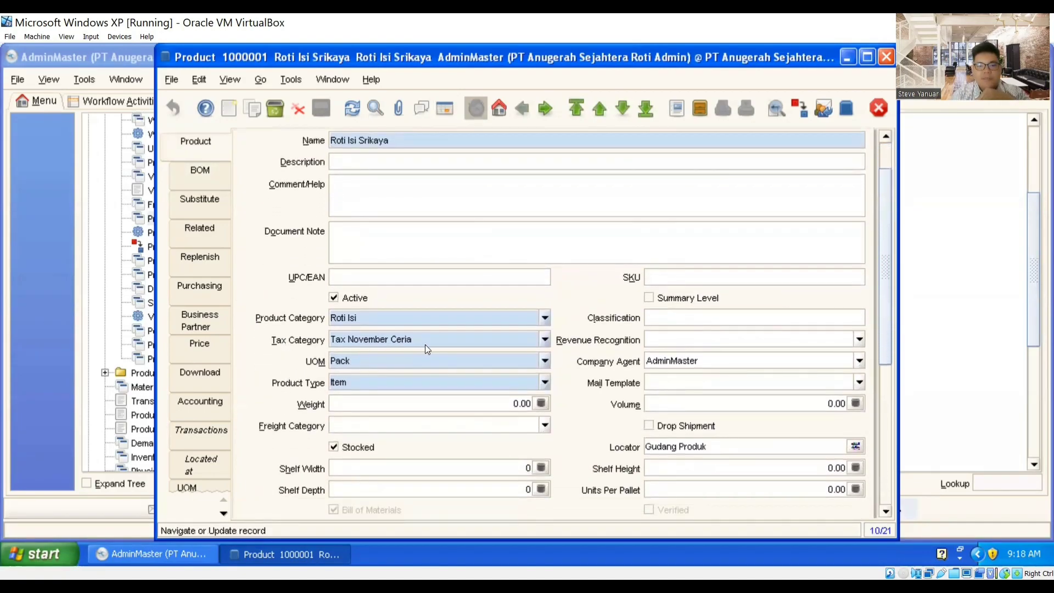
scroll(425, 344, down, 2)
scroll(479, 311, down, 2)
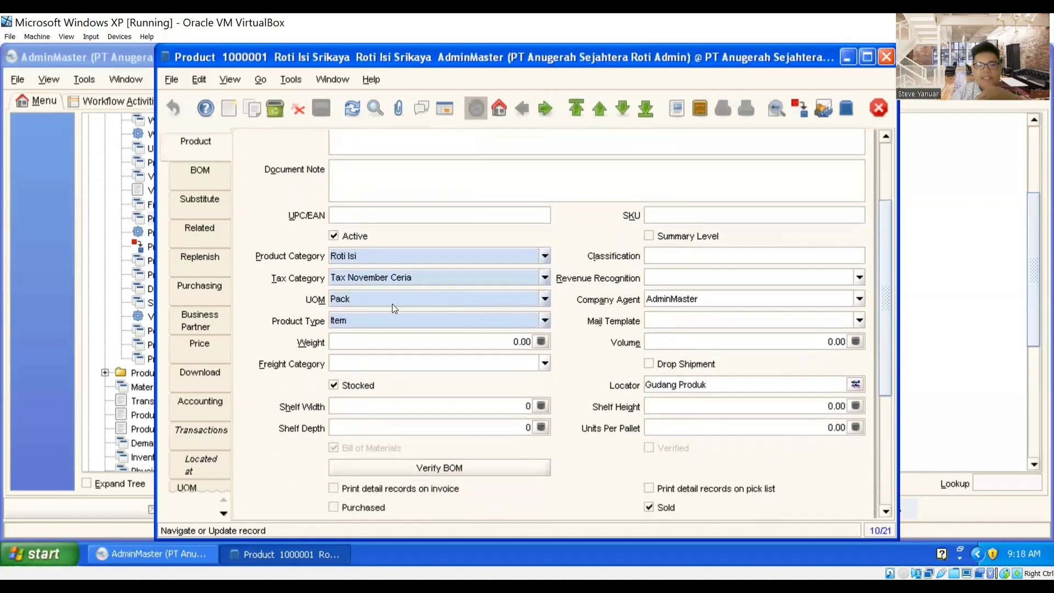
scroll(334, 309, down, 4)
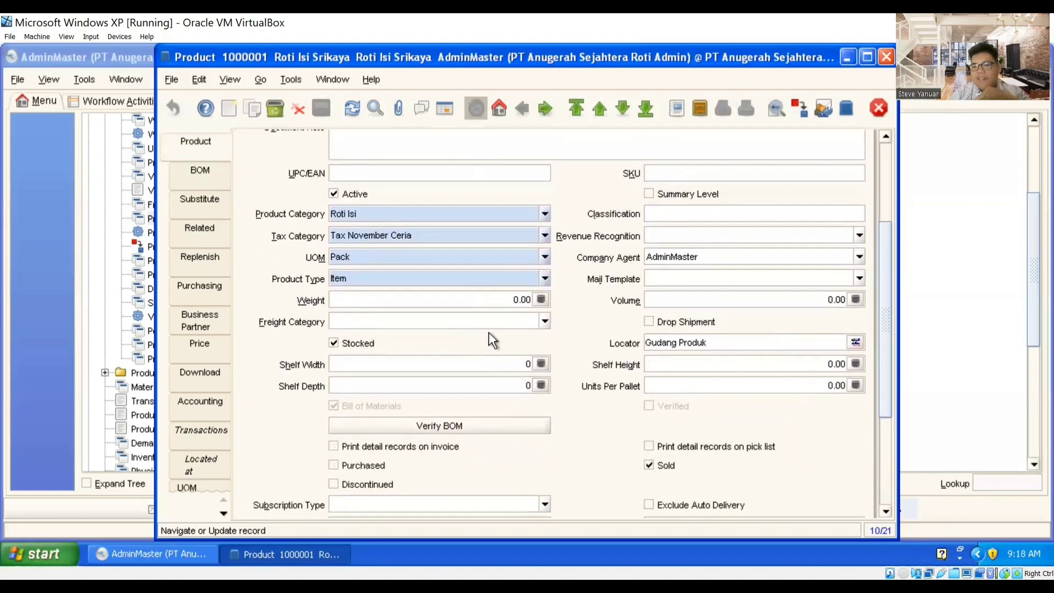
scroll(622, 330, down, 1)
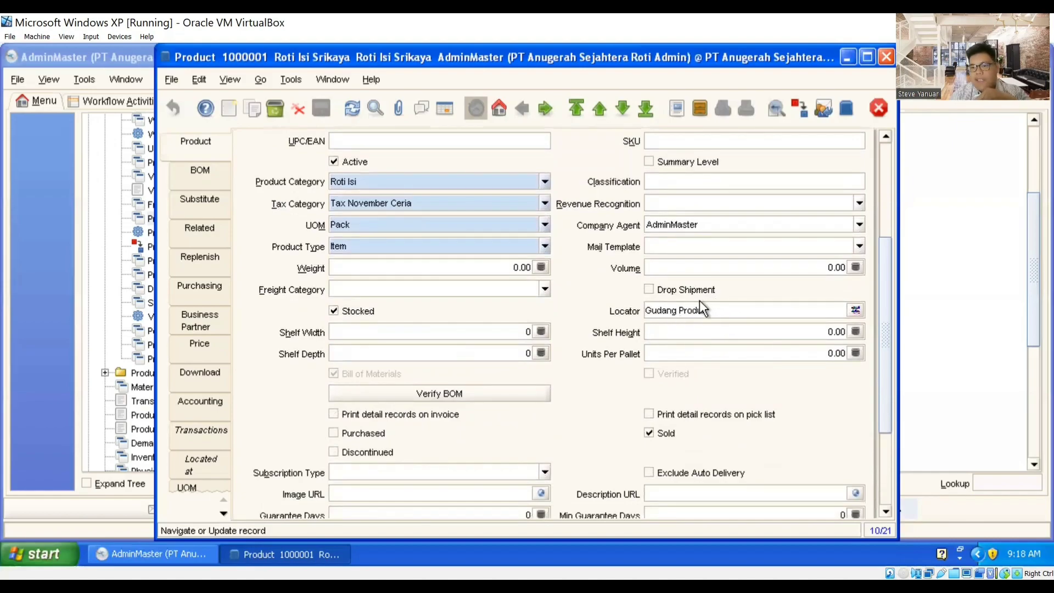
scroll(681, 310, down, 2)
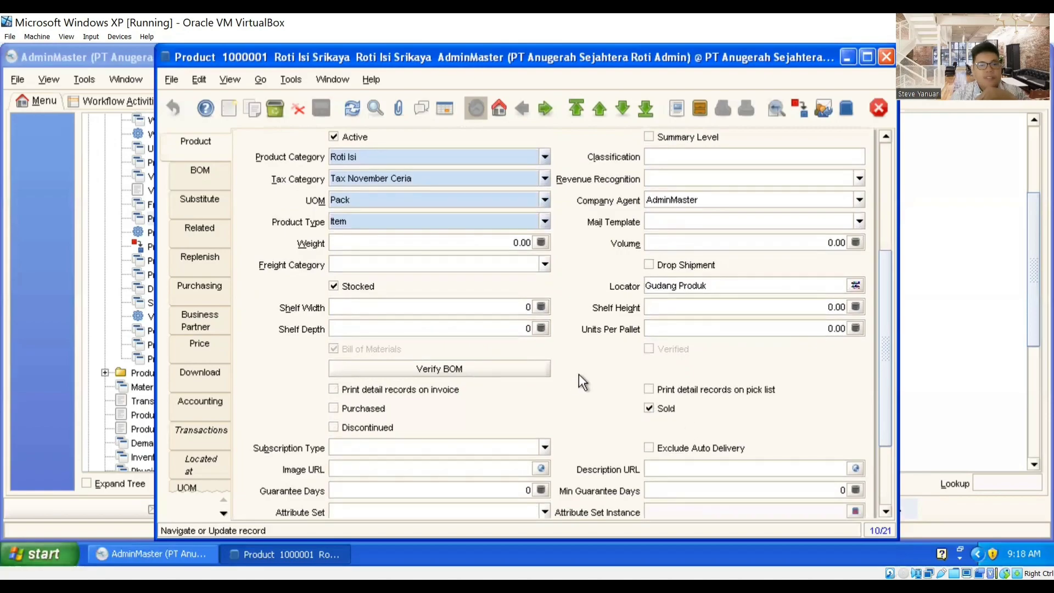
scroll(579, 374, down, 1)
click(202, 341)
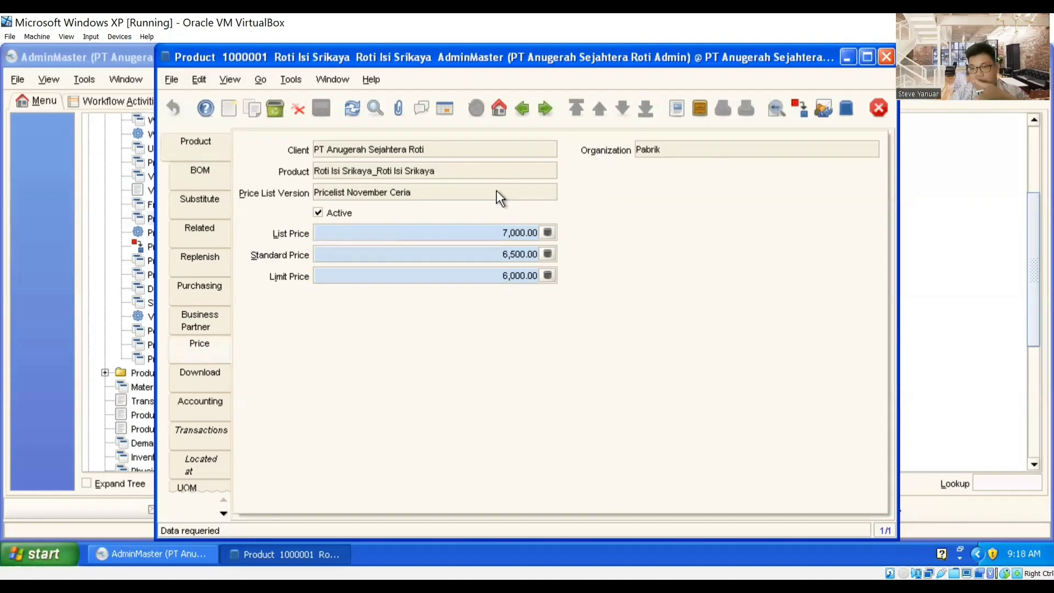
Step: Review Roti Isi Srikaya's BOM lines Tepung, Gula, Margarin, Baking Soda and ekstrak rasa
click(198, 149)
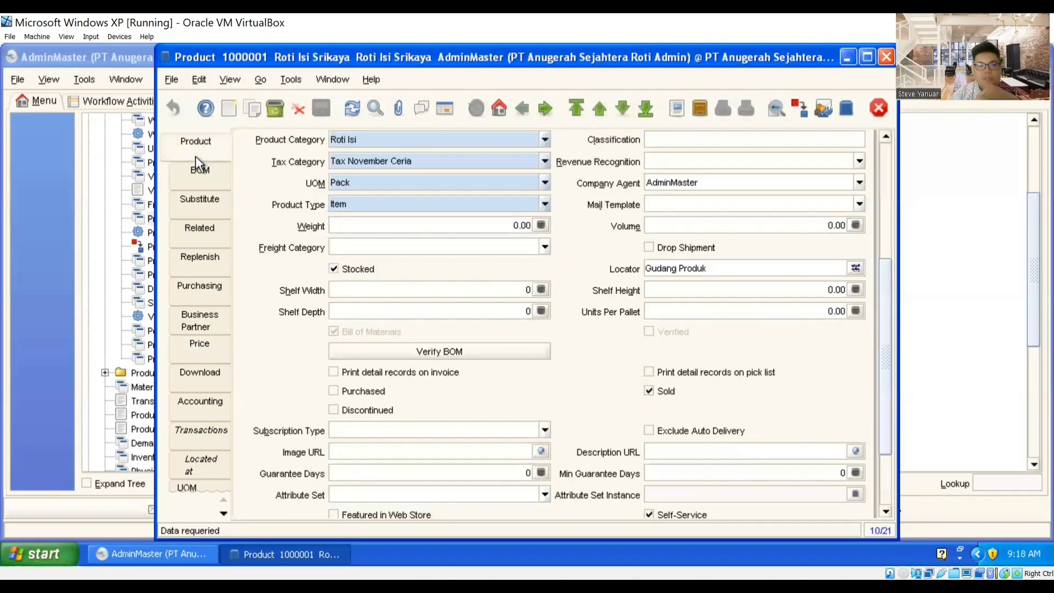
click(196, 168)
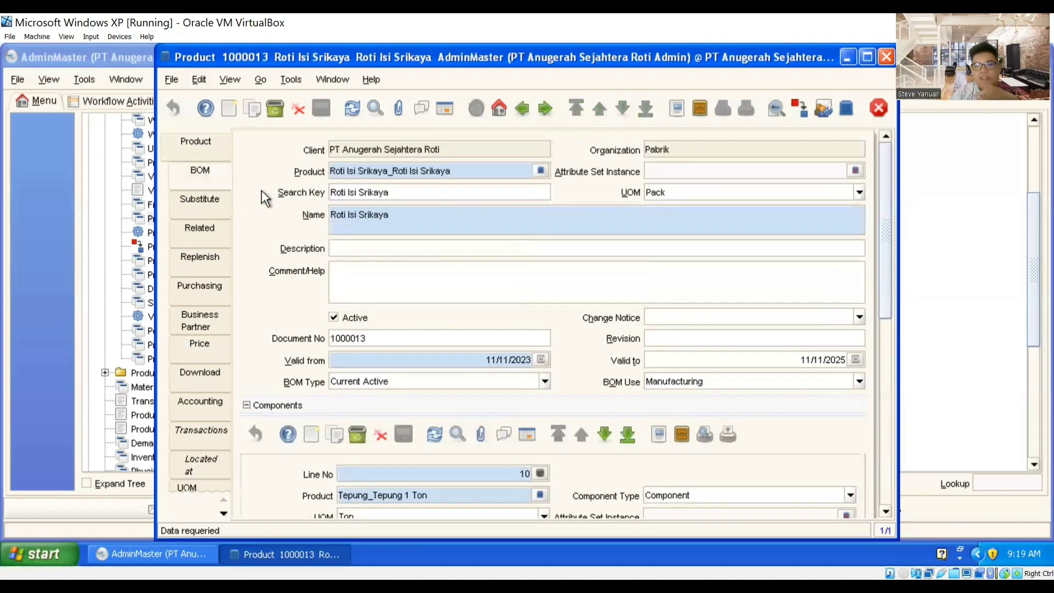
scroll(666, 233, down, 2)
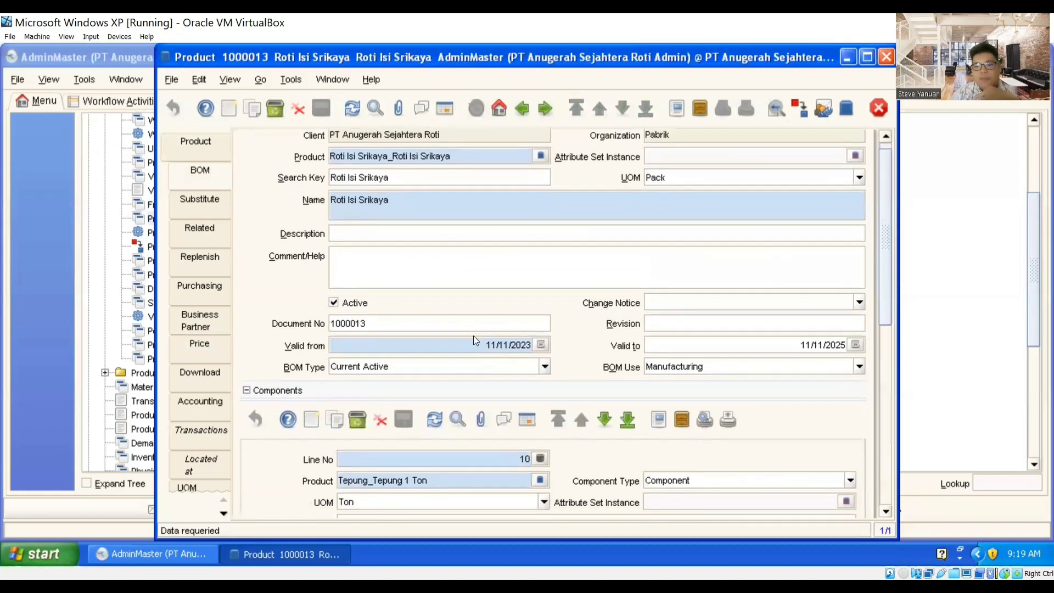
drag(886, 280, 885, 383)
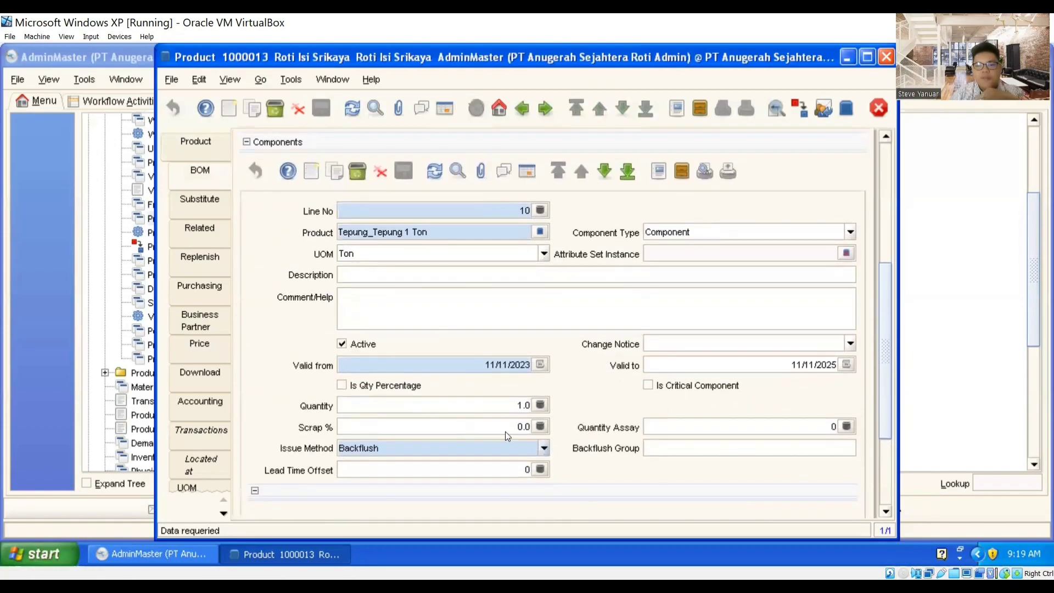
click(605, 171)
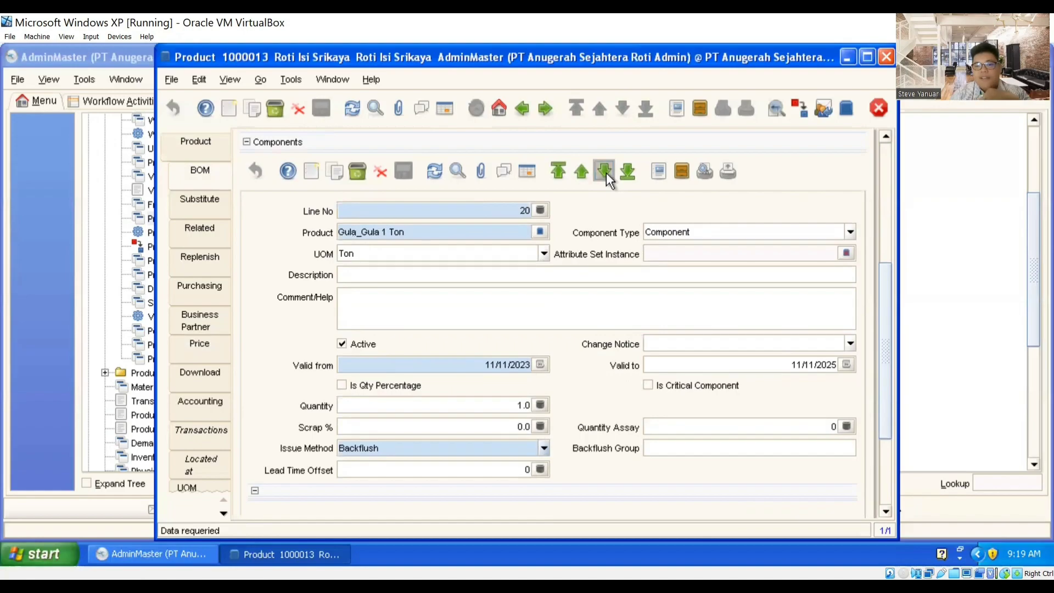
click(605, 171)
click(605, 171)
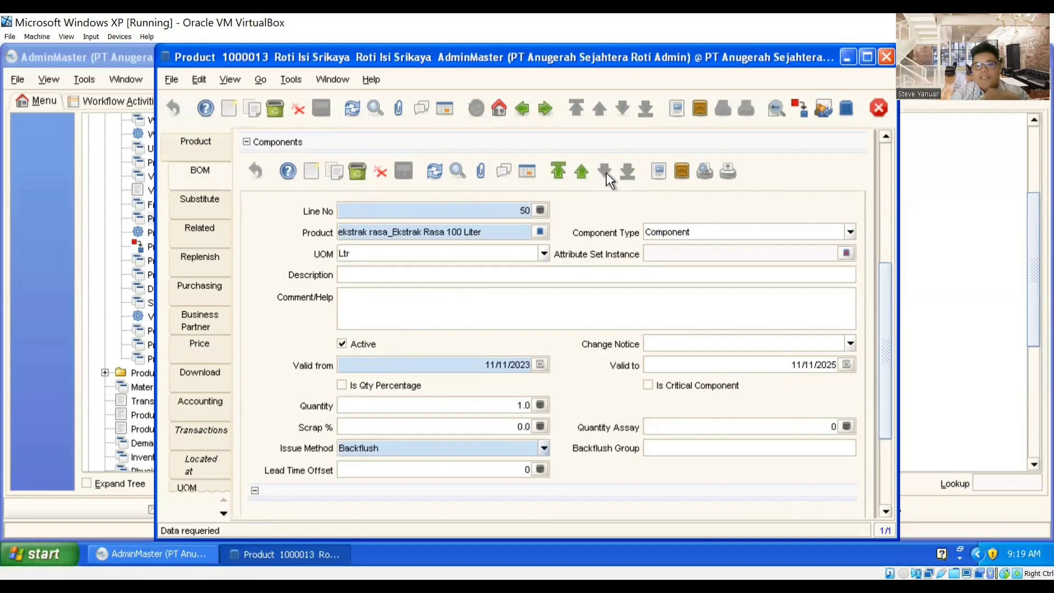
click(583, 174)
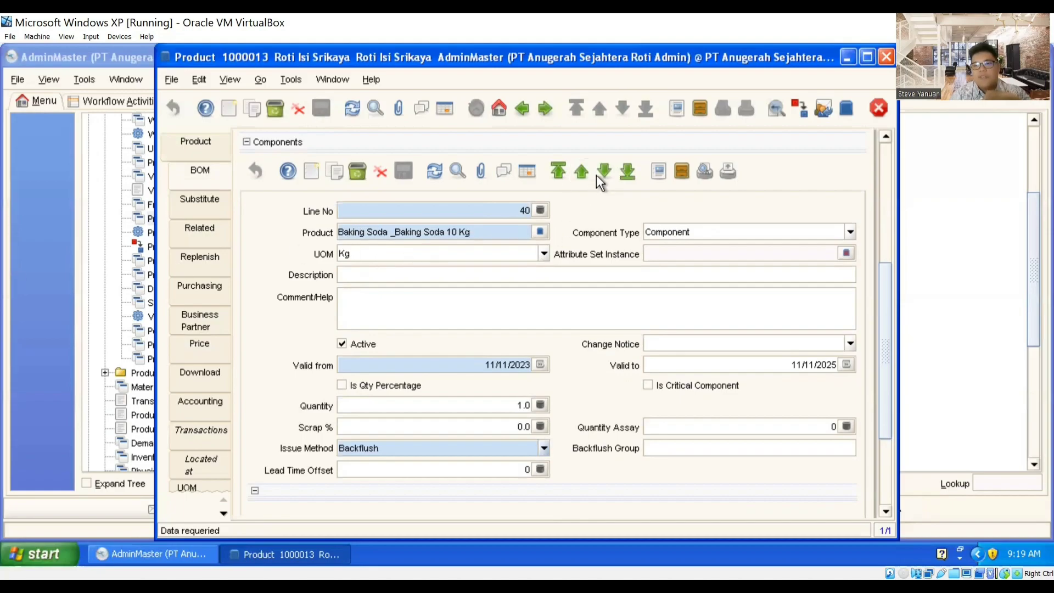
click(179, 146)
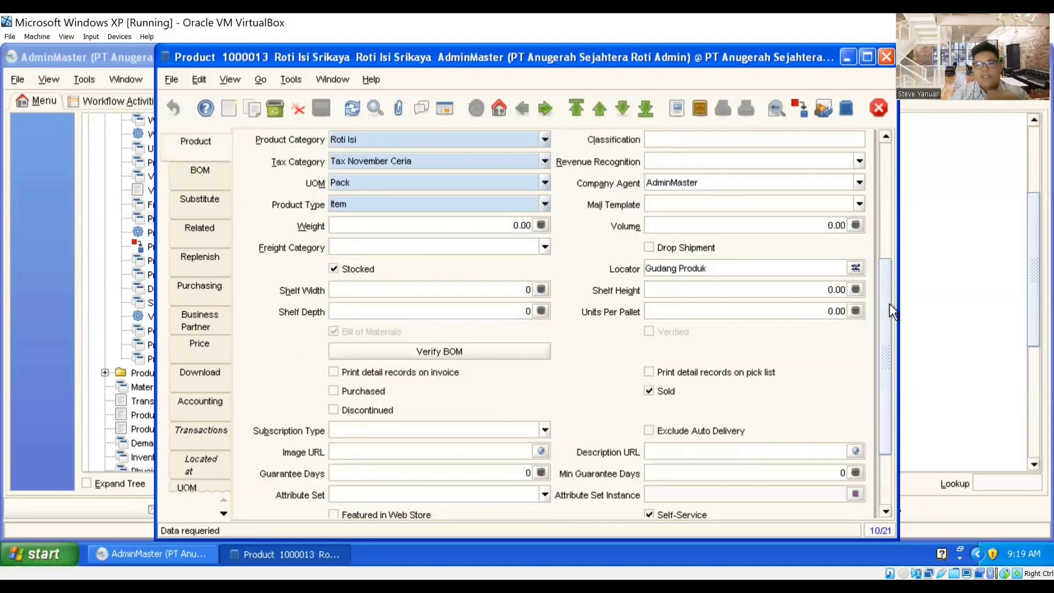
click(888, 235)
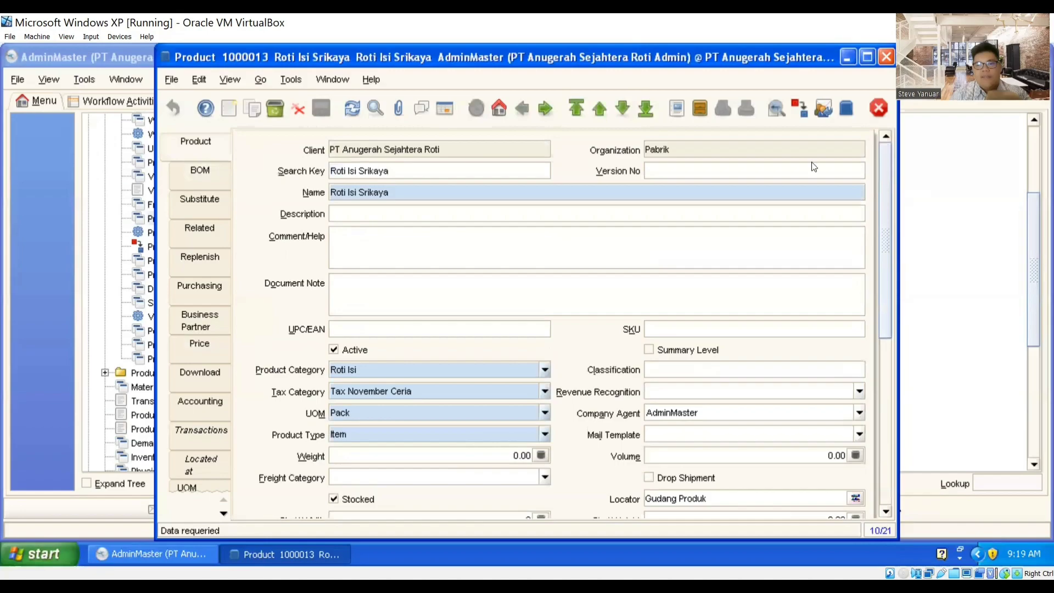
Step: Select Roti Isi Strawberry from the product list and open it as a single record
click(446, 108)
click(471, 307)
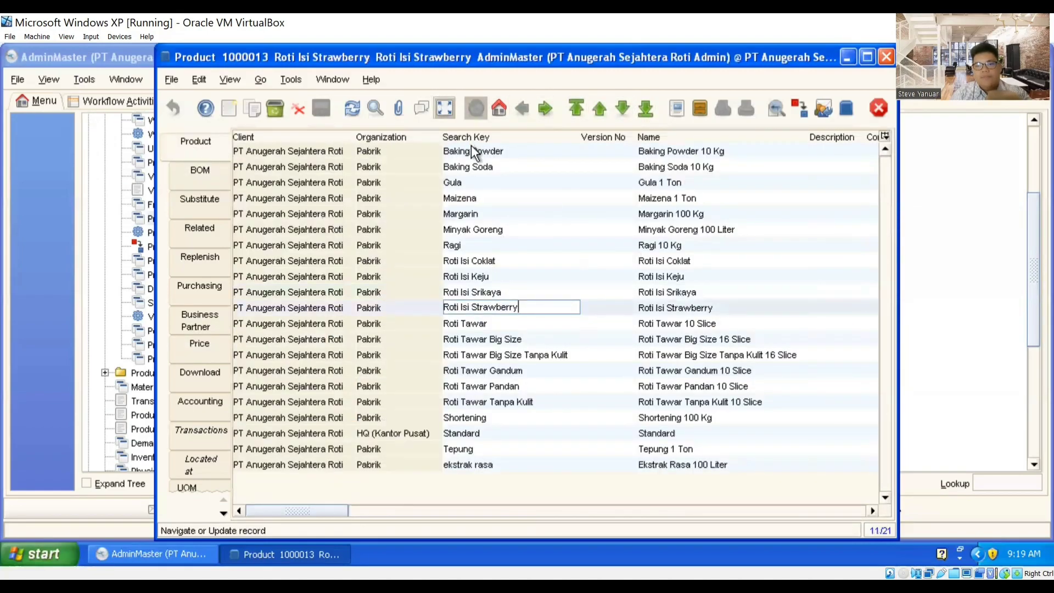
click(445, 110)
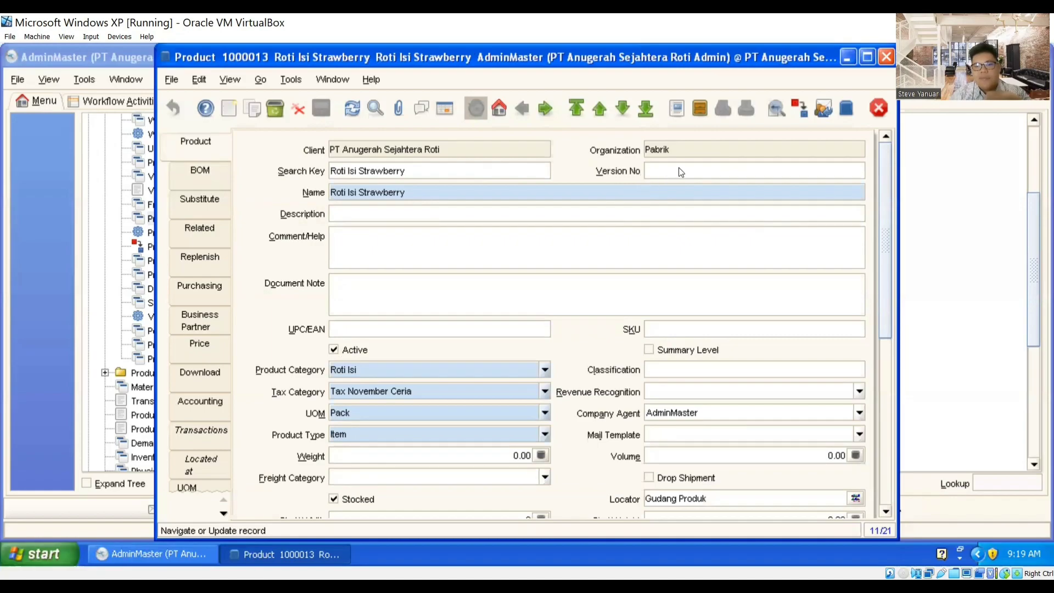
Step: Review Roti Isi Strawberry's prices: list 7,000, standard 6,500, limit 6,000
scroll(617, 207, down, 3)
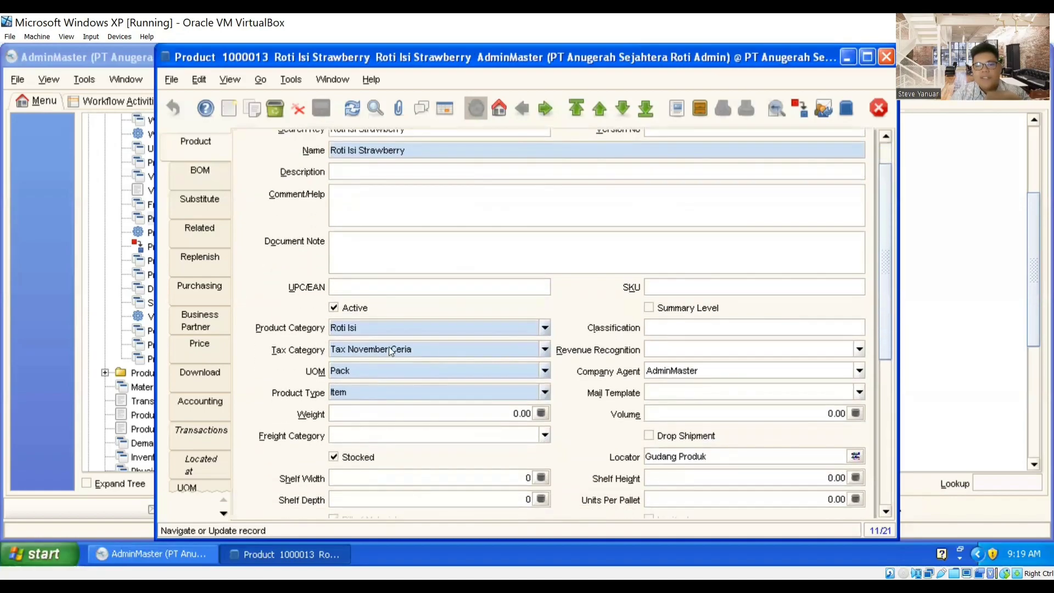
scroll(742, 345, down, 5)
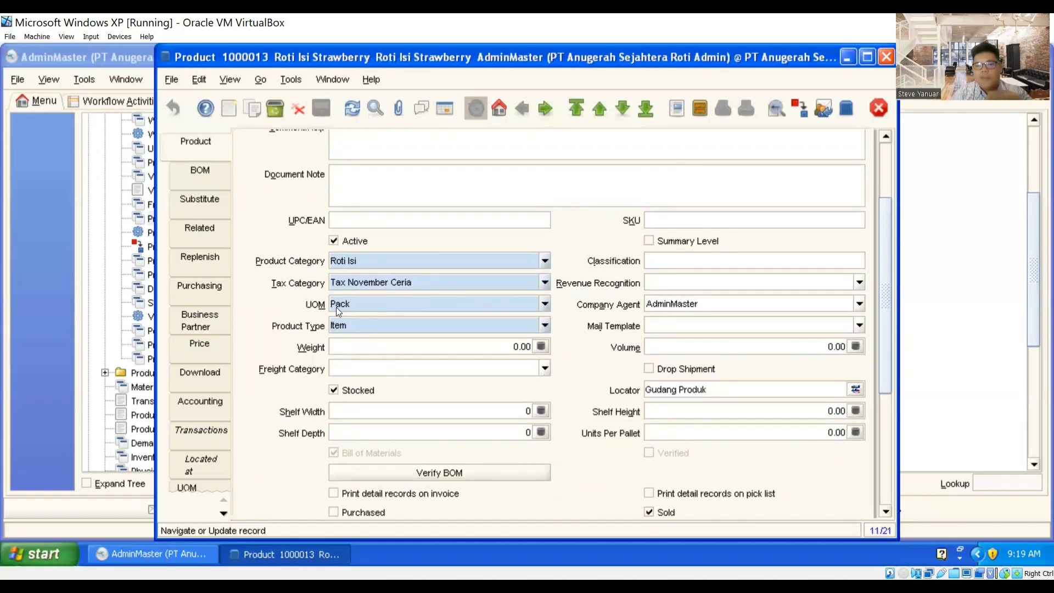
scroll(730, 307, down, 4)
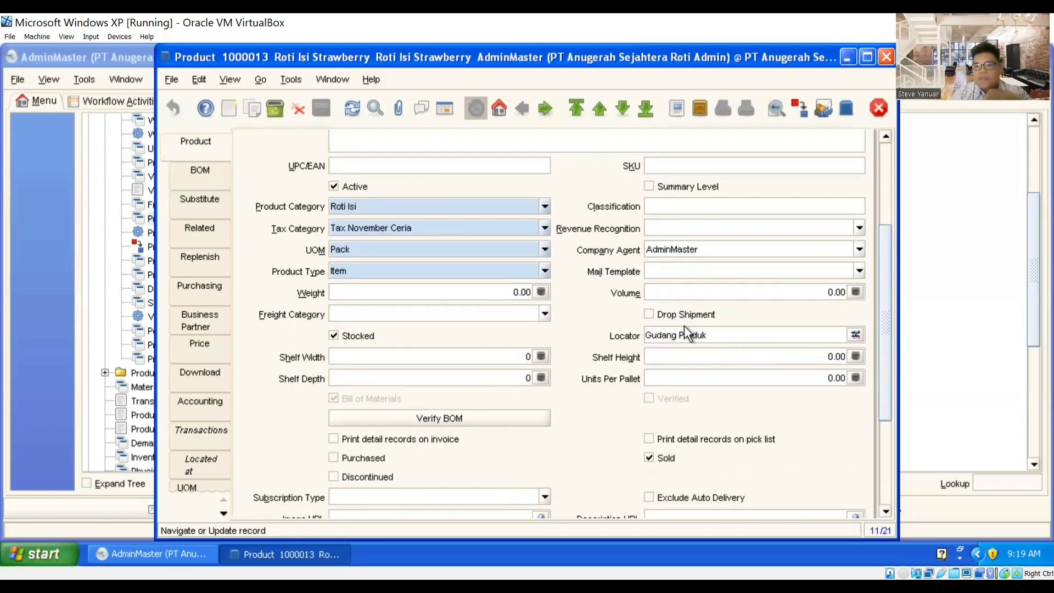
scroll(612, 332, down, 5)
click(649, 381)
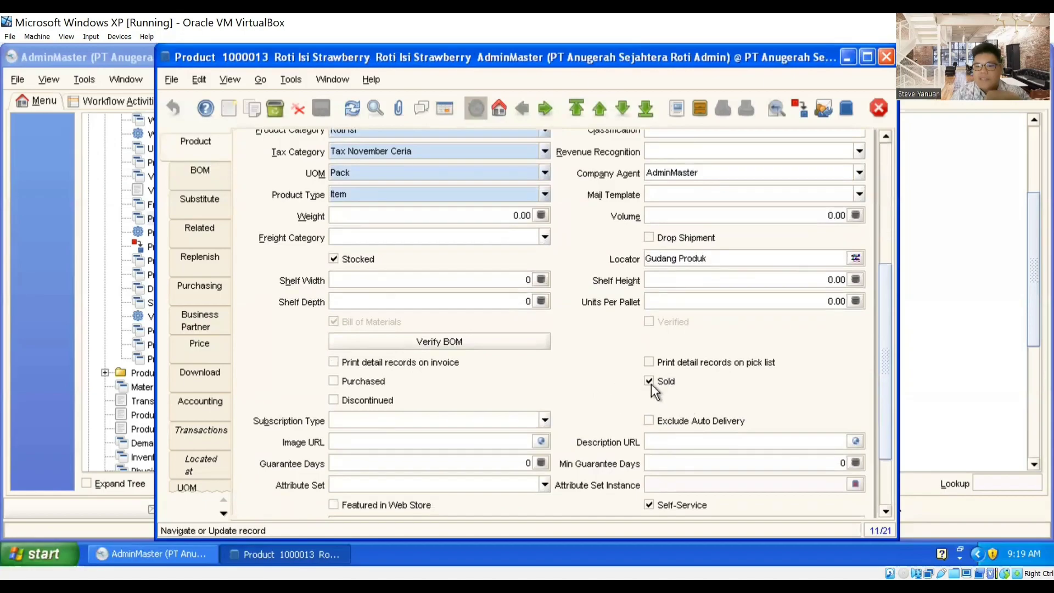
click(201, 341)
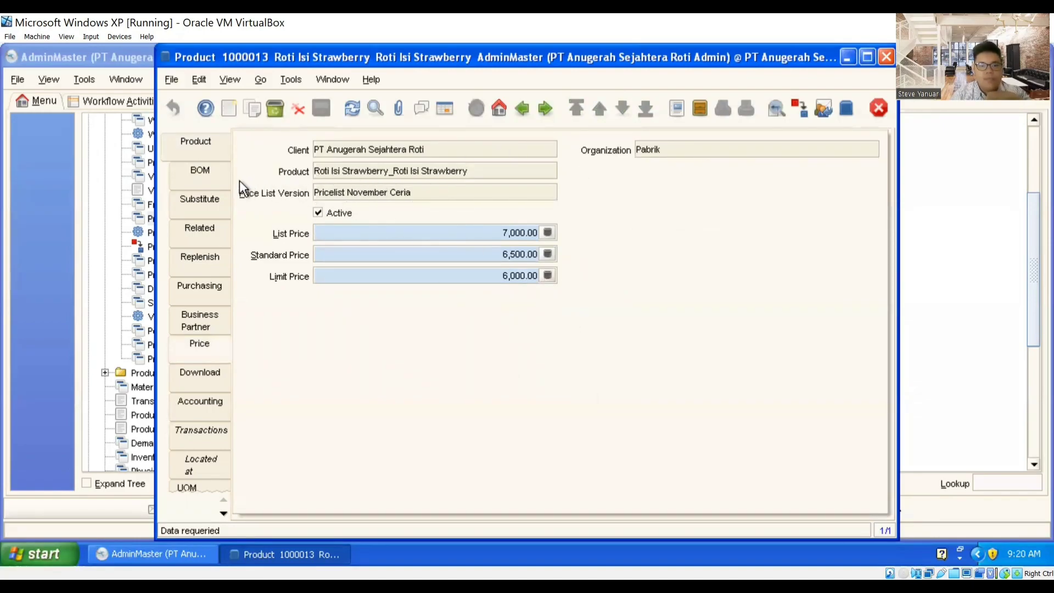
Step: Show Roti Isi Strawberry's bill of materials and its Components section
click(204, 148)
click(200, 173)
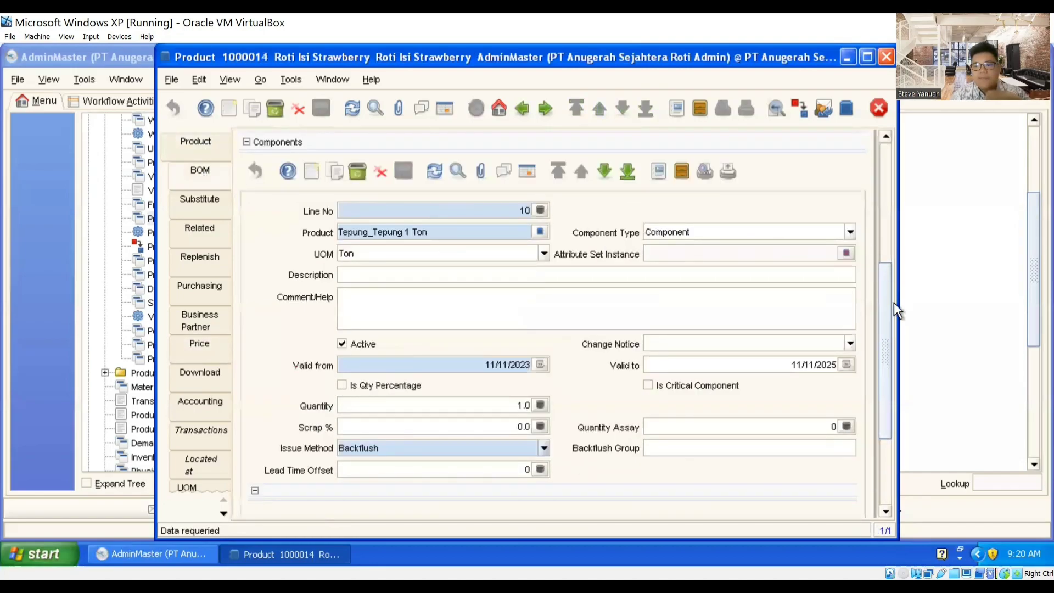
drag(889, 298, 880, 212)
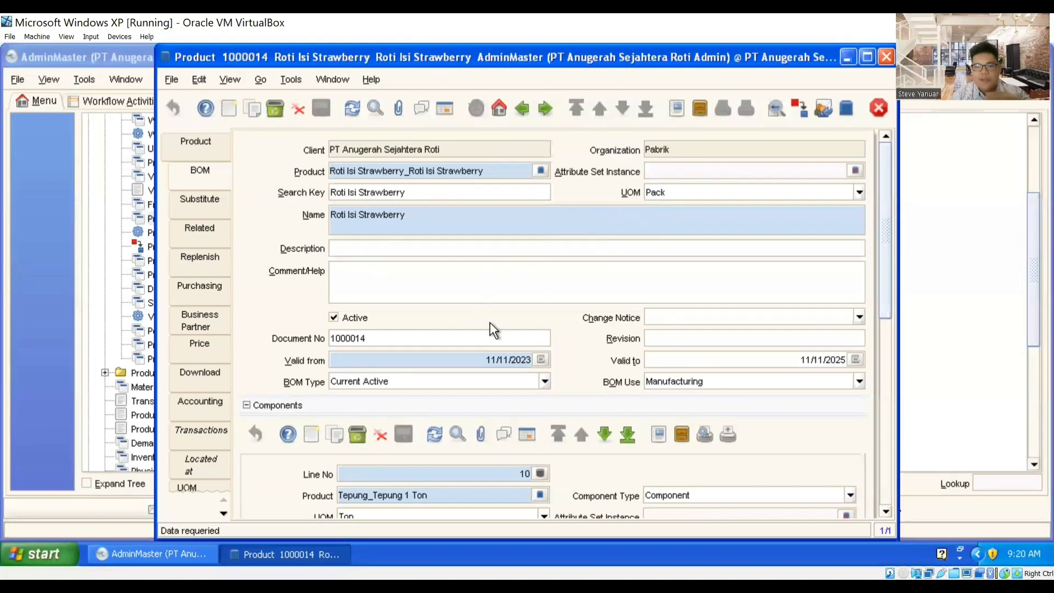
scroll(490, 326, down, 1)
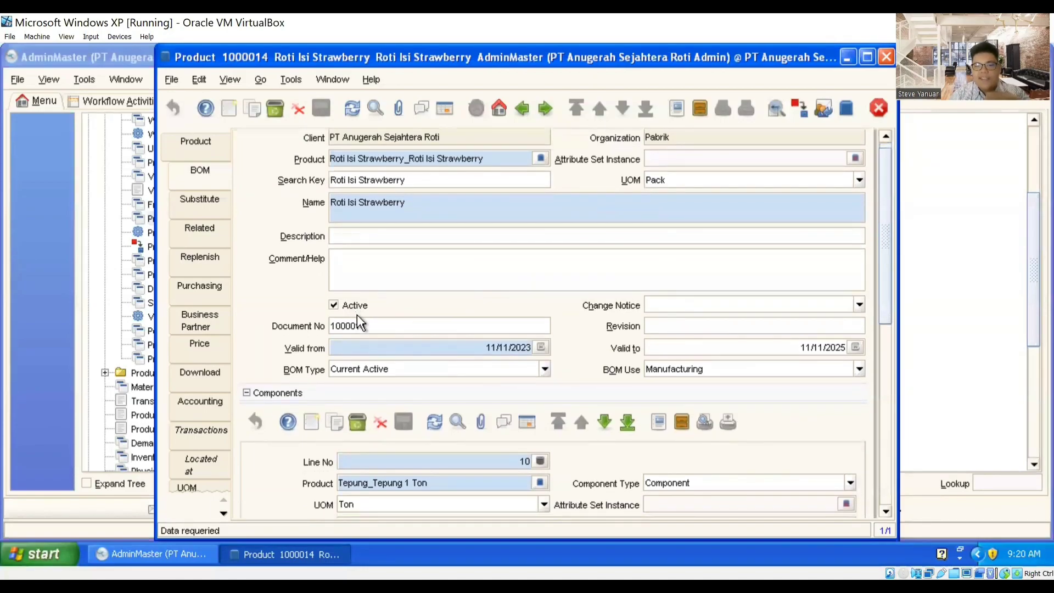
scroll(659, 338, down, 5)
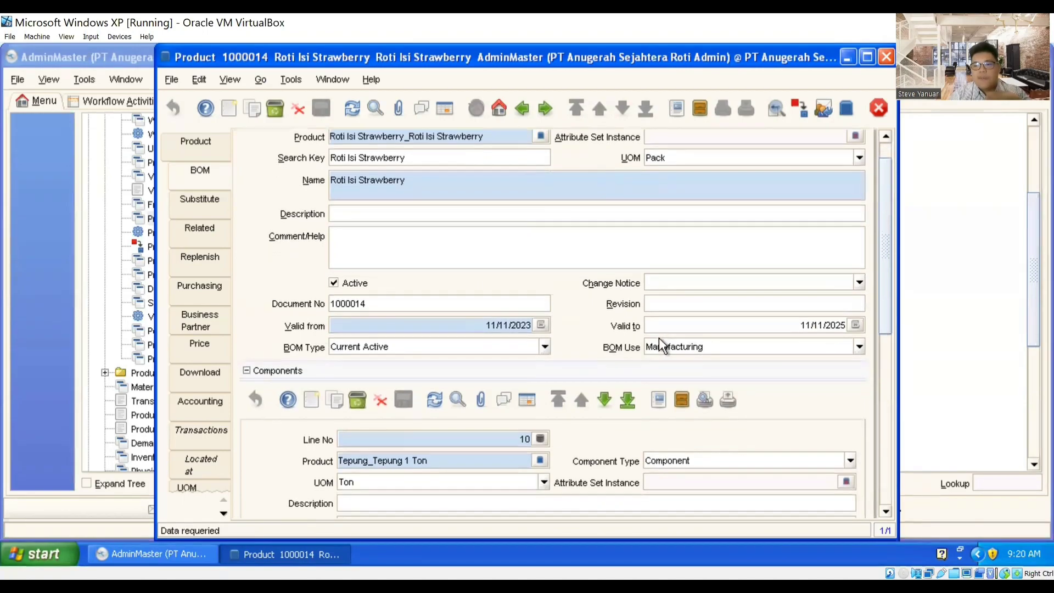
scroll(596, 338, down, 3)
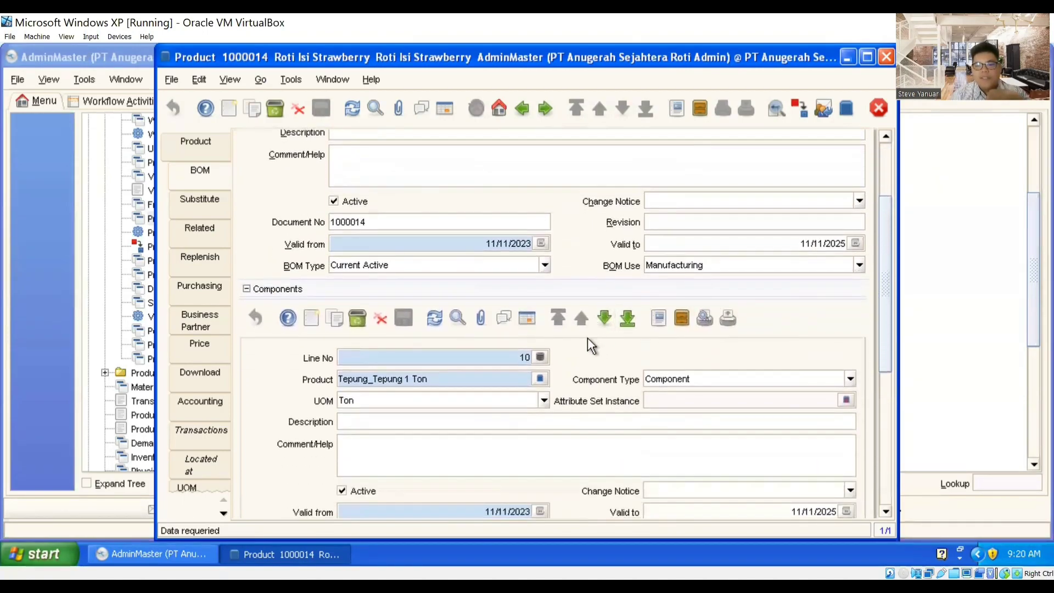
scroll(881, 354, down, 11)
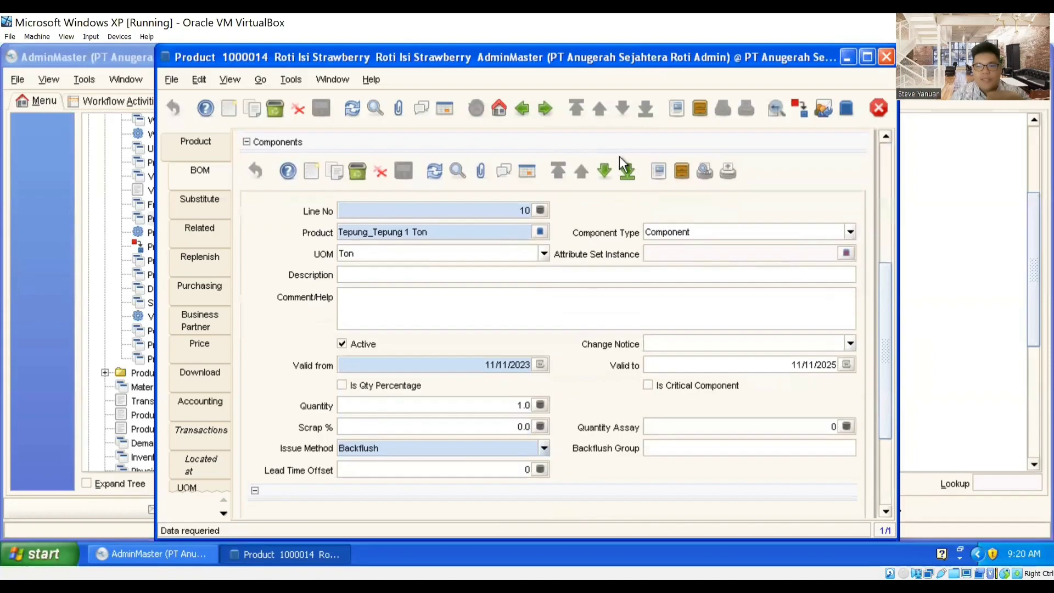
Step: Step through components Gula, Margarin and Baking Soda to line 50, Ekstrak Rasa
click(612, 163)
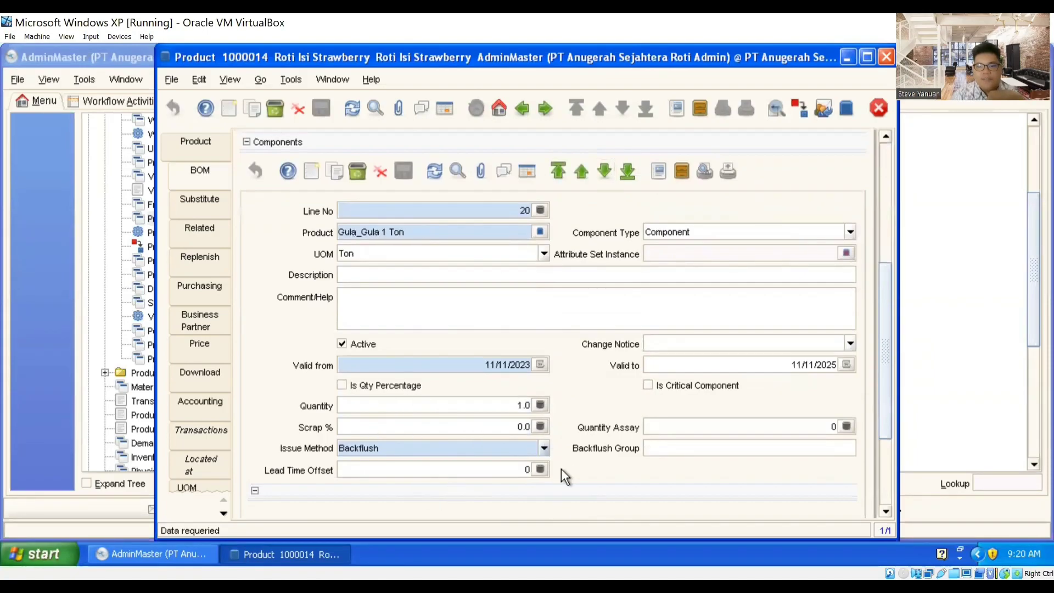
click(606, 172)
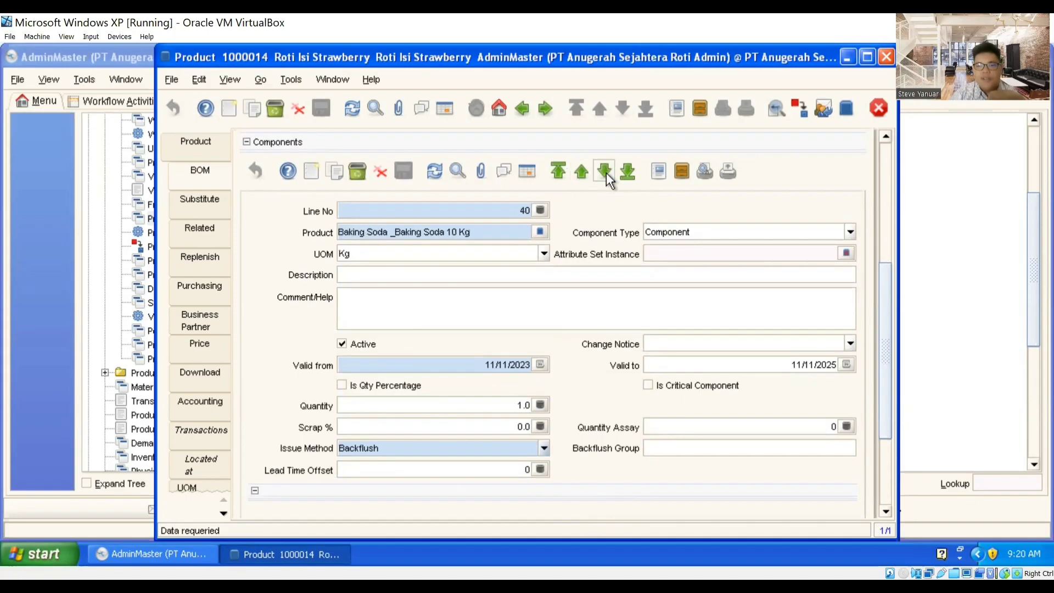
click(580, 174)
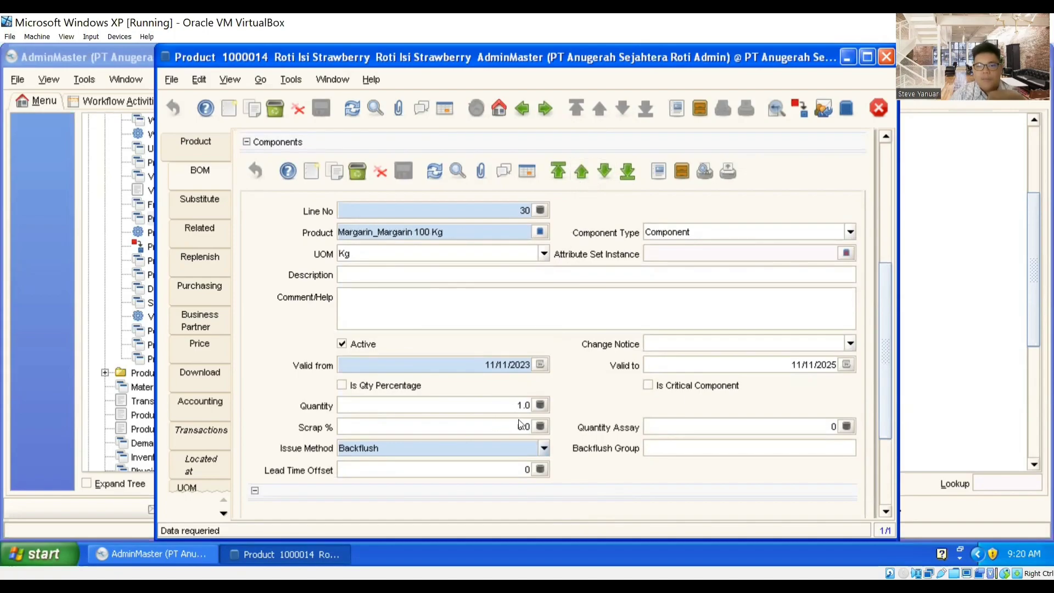
click(604, 178)
click(604, 174)
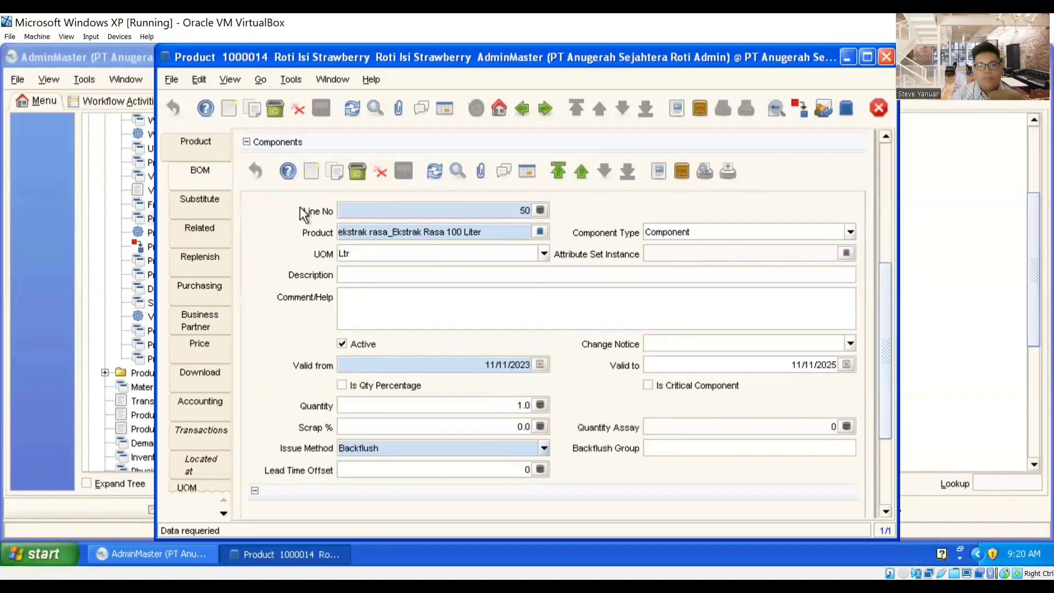
click(198, 142)
Step: Open Roti Tawar 10 Slice and review its category Roti Tawar, UOM Pack, locator Gudang Produk
click(445, 108)
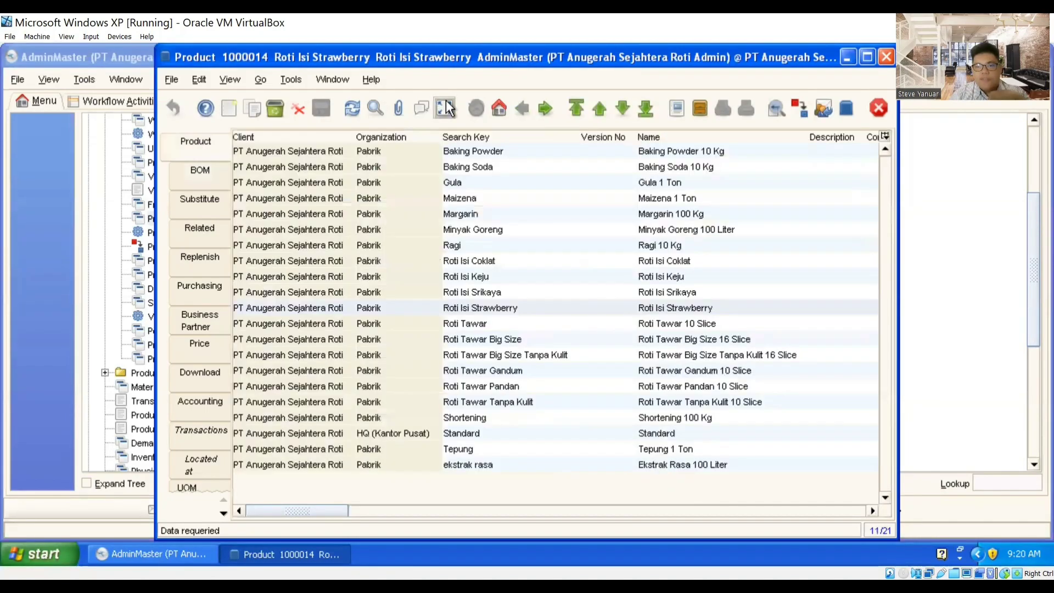
click(501, 319)
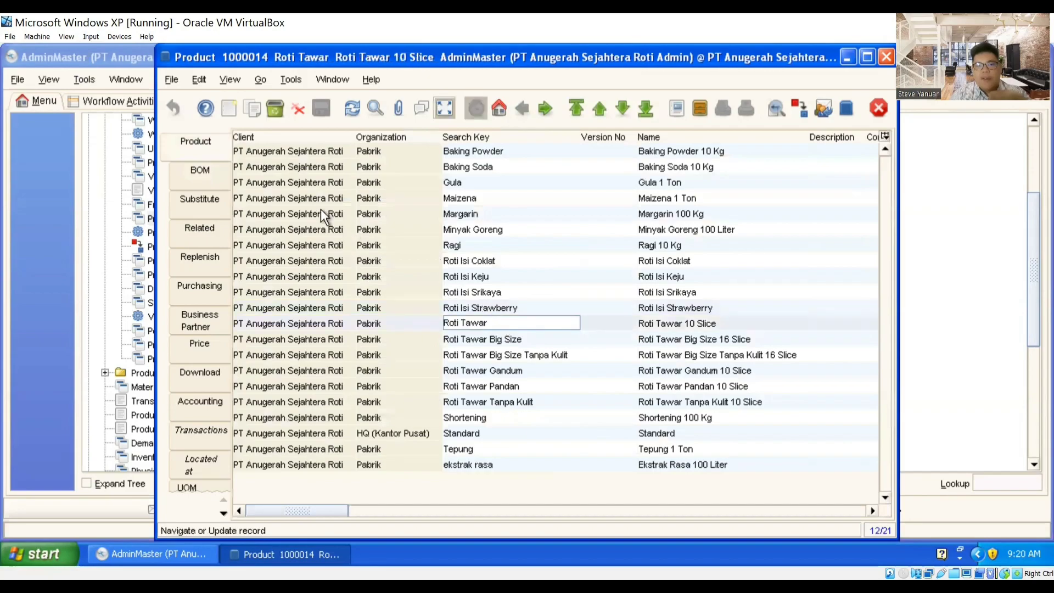
click(445, 108)
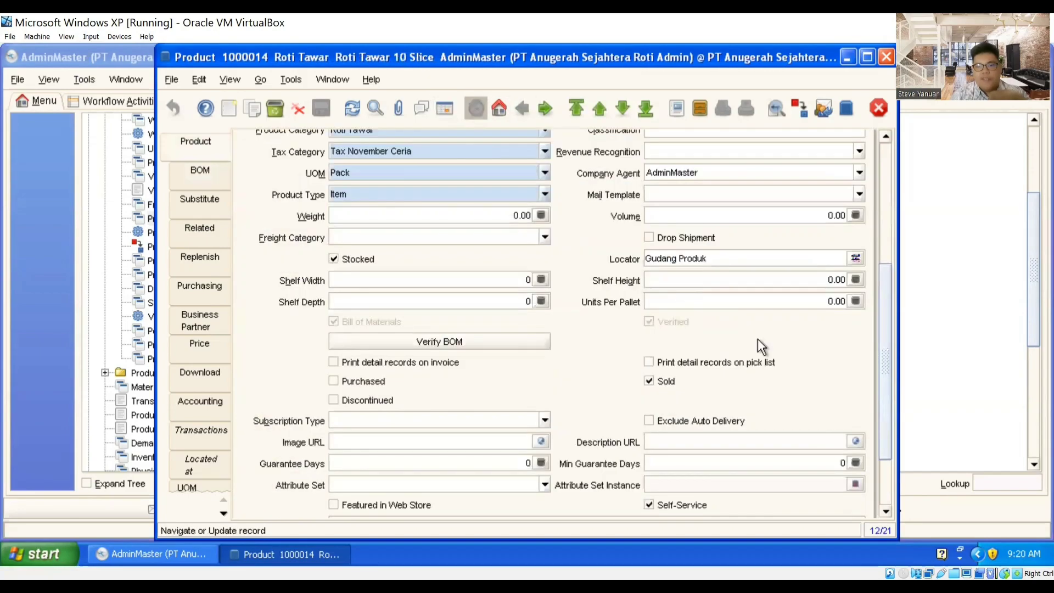
drag(883, 381, 882, 241)
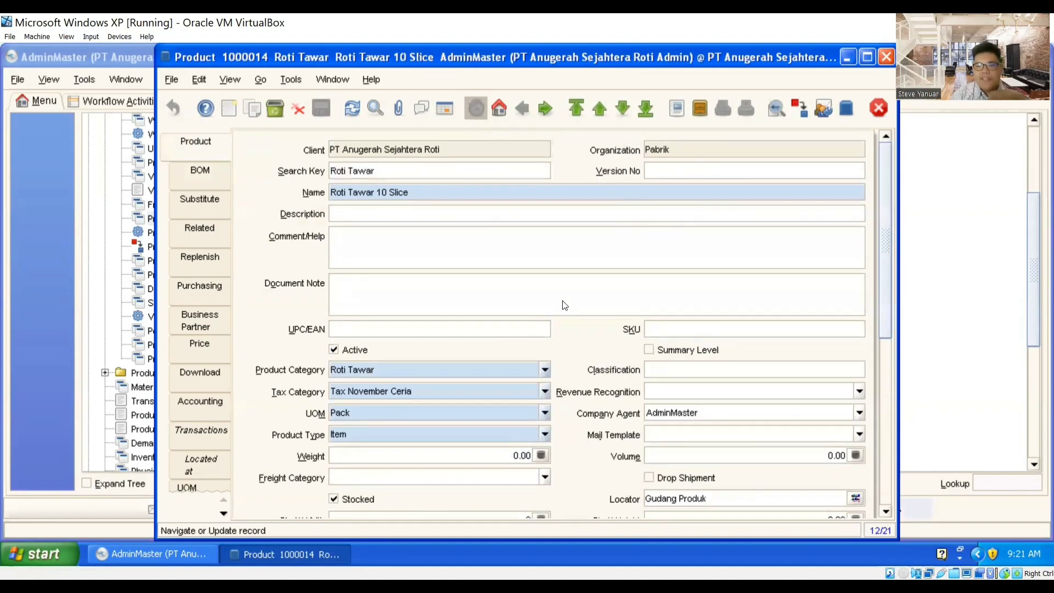
drag(886, 230, 887, 283)
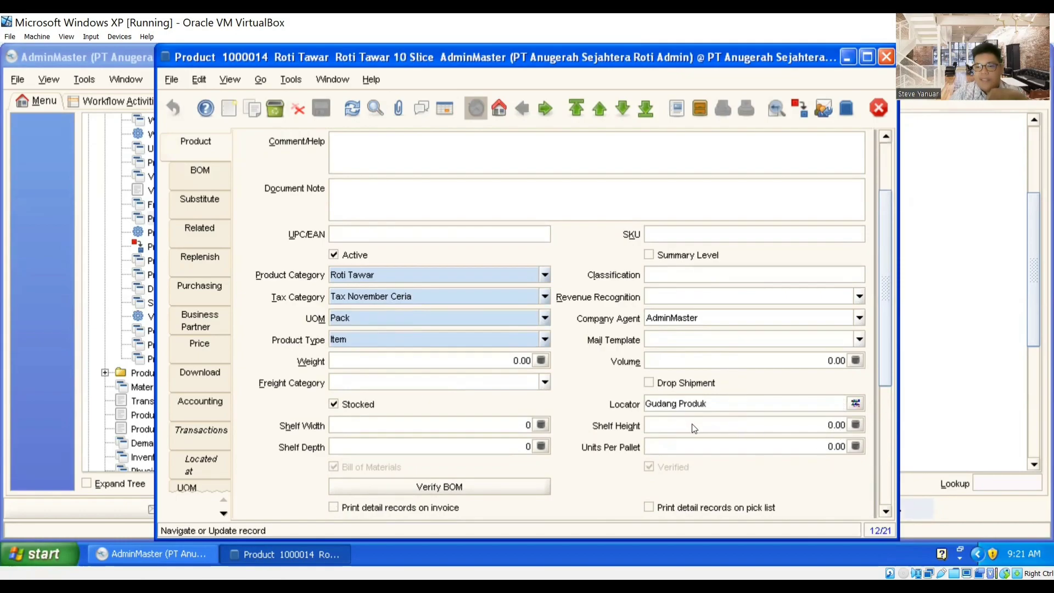
scroll(870, 390, down, 3)
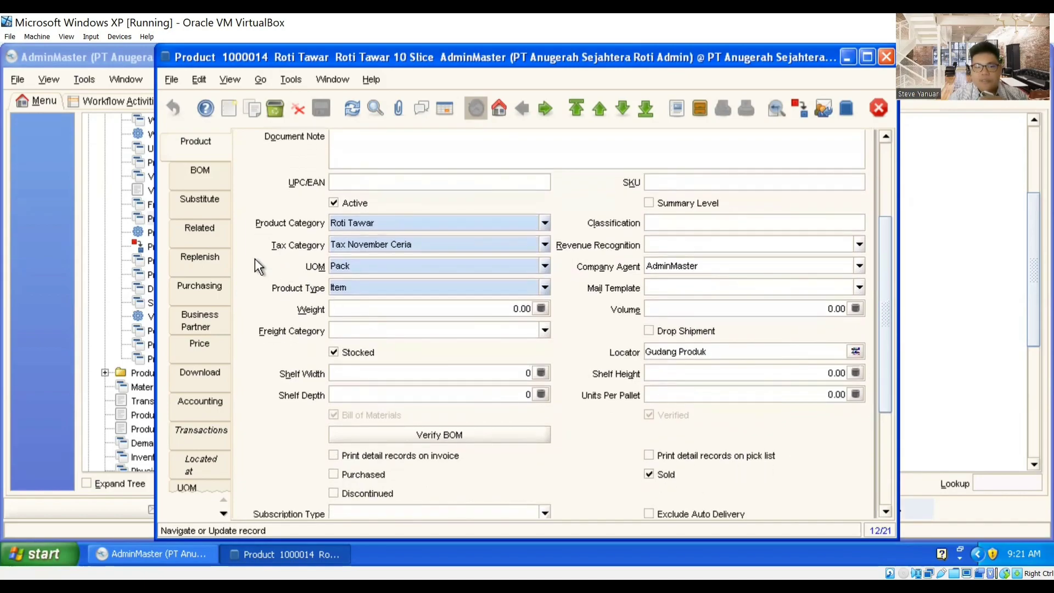
Step: Check Roti Tawar 10 Slice's prices 18,000/17,000/16,000 and BOM lines Tepung, Gula, Shortening, Ragi
click(189, 344)
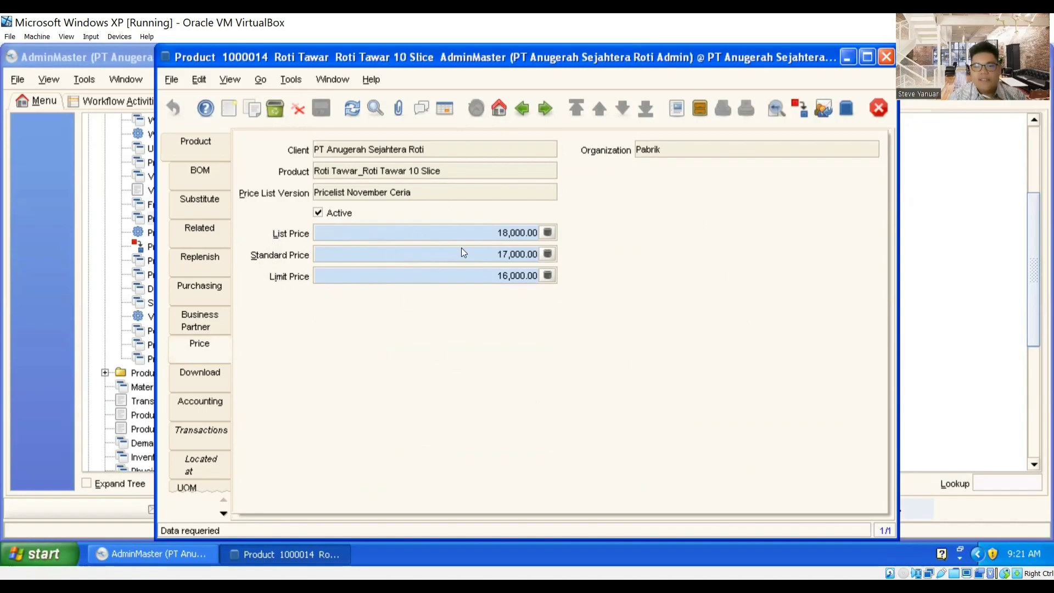
click(204, 147)
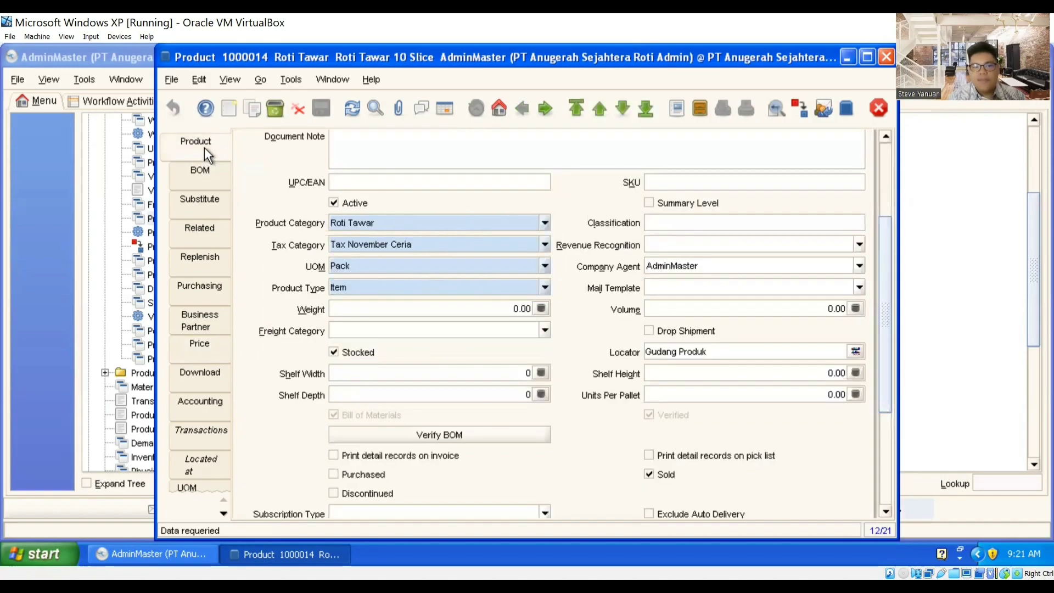
click(201, 171)
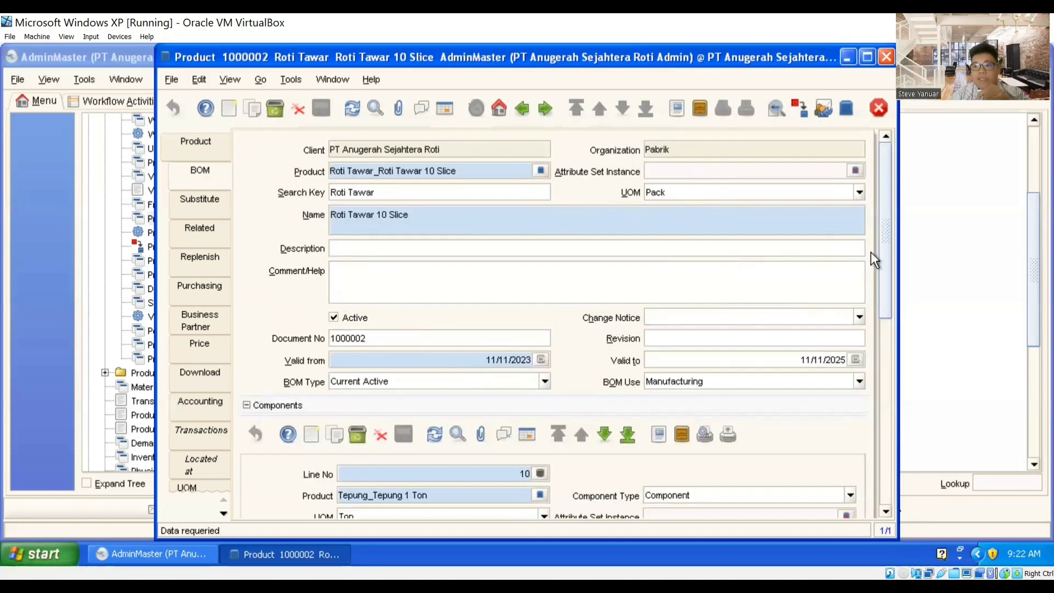
drag(887, 263, 882, 366)
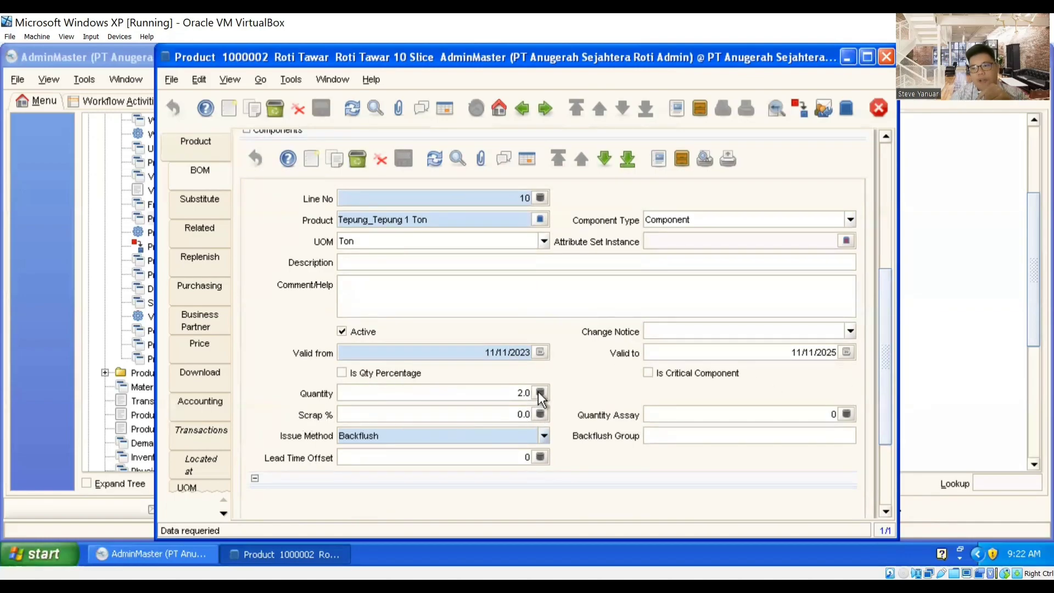
click(603, 159)
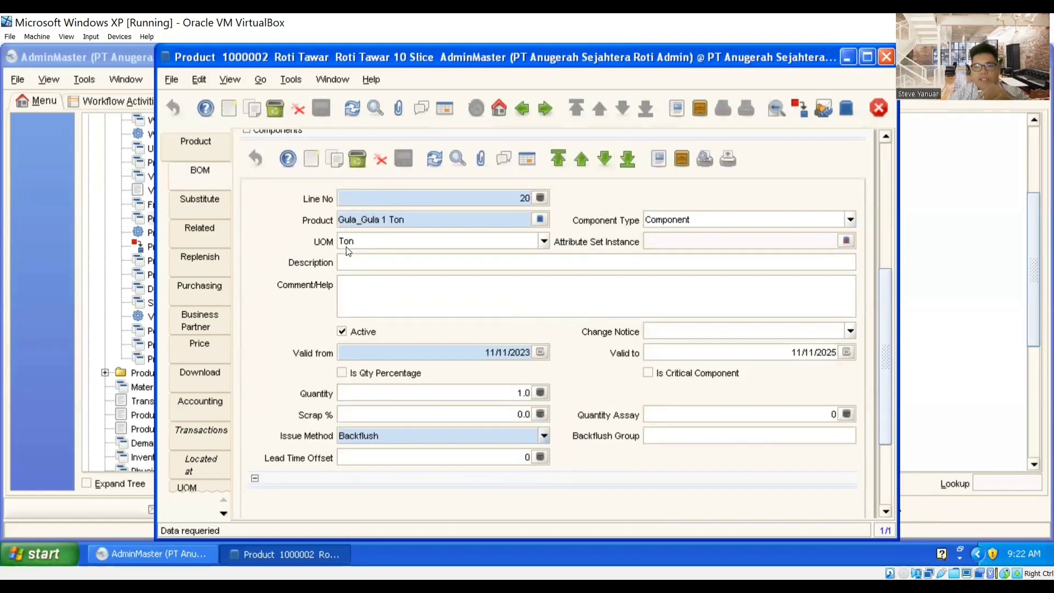
click(606, 161)
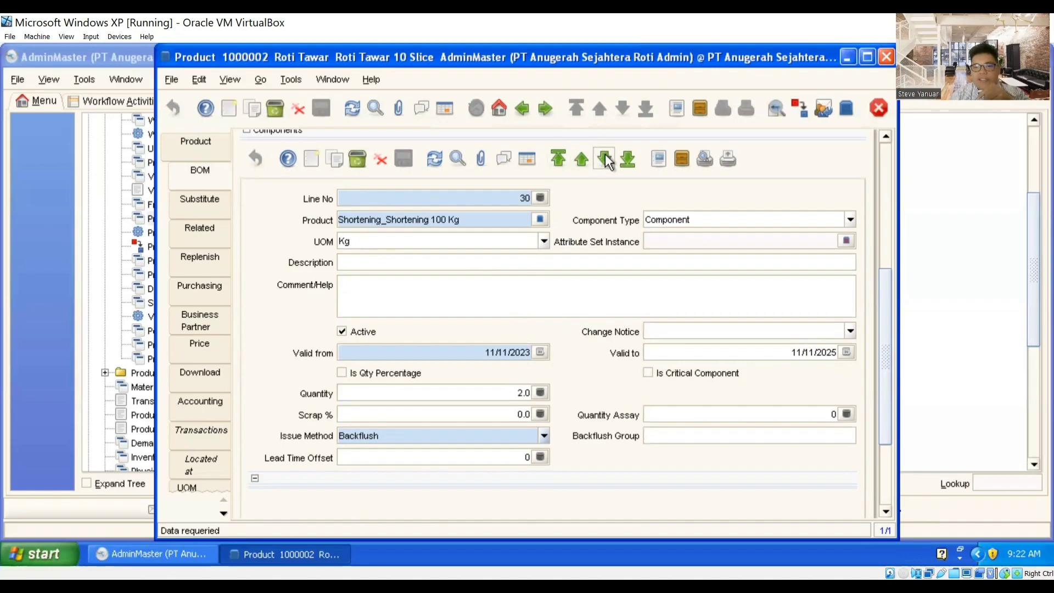
click(606, 161)
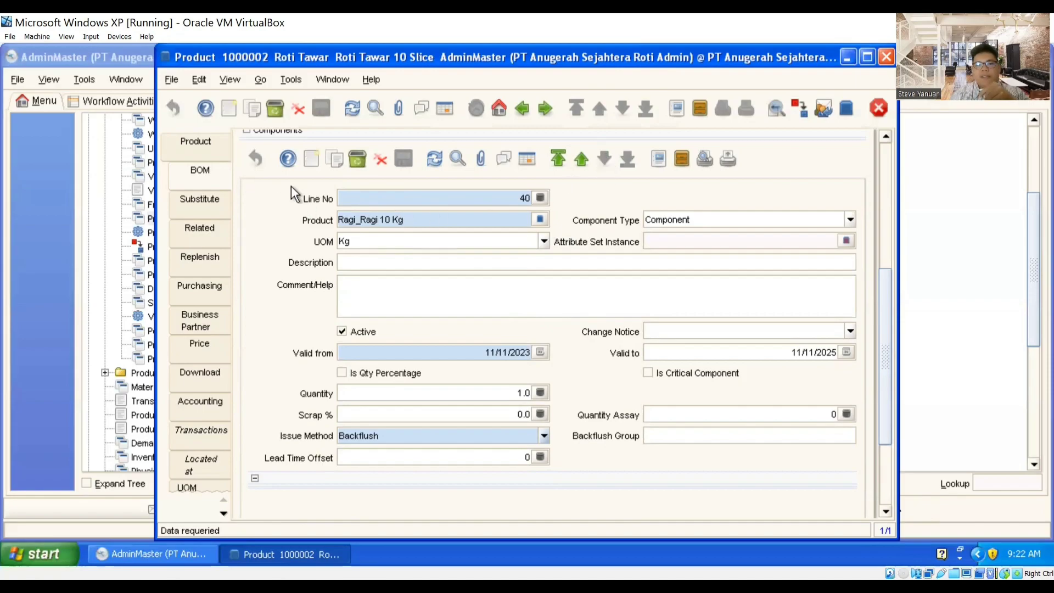
drag(885, 344, 885, 211)
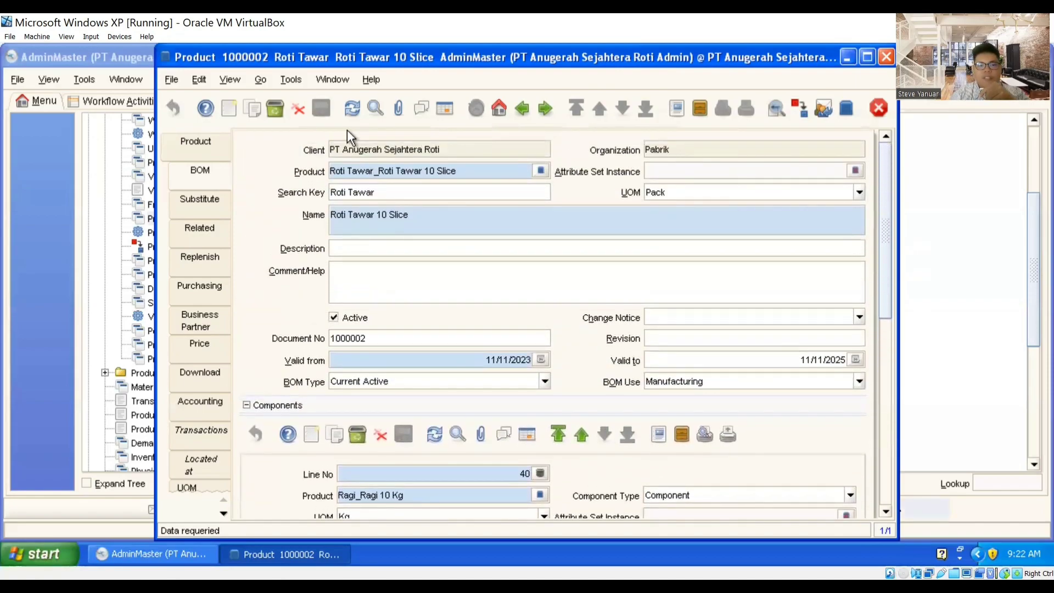
click(188, 139)
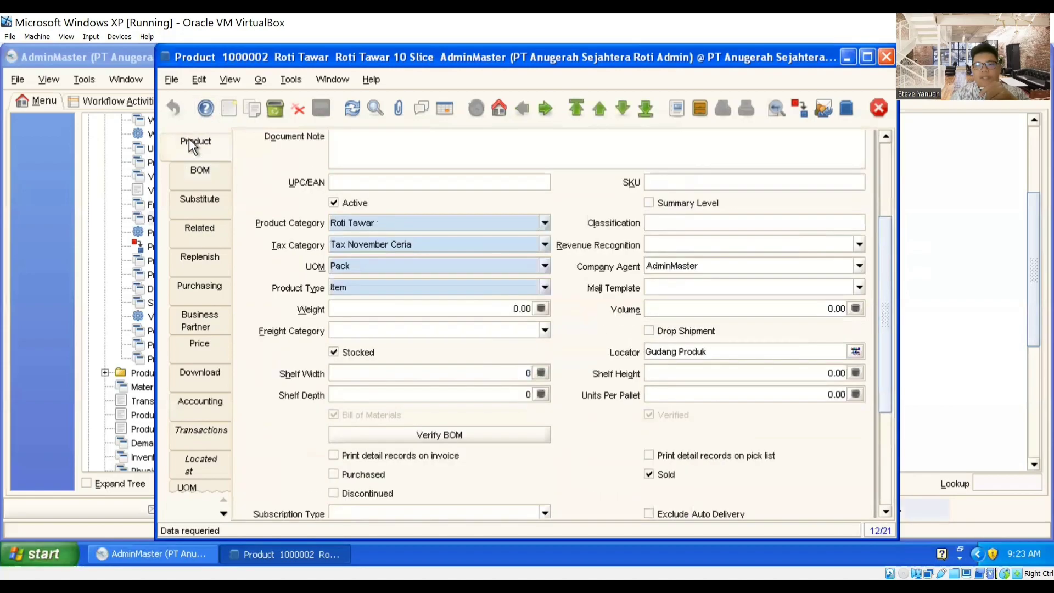
click(442, 109)
click(471, 338)
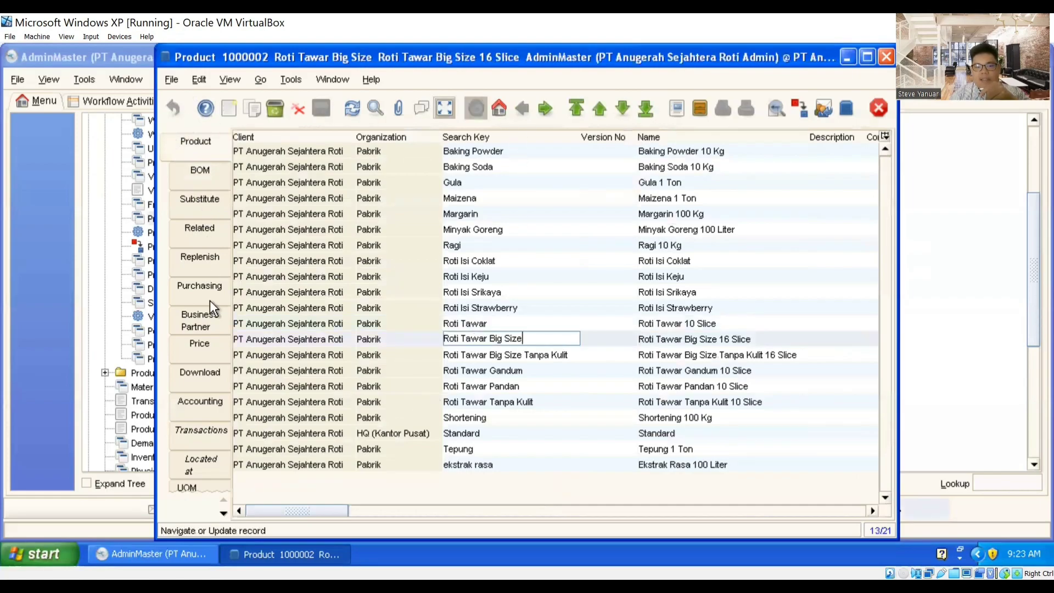
click(445, 109)
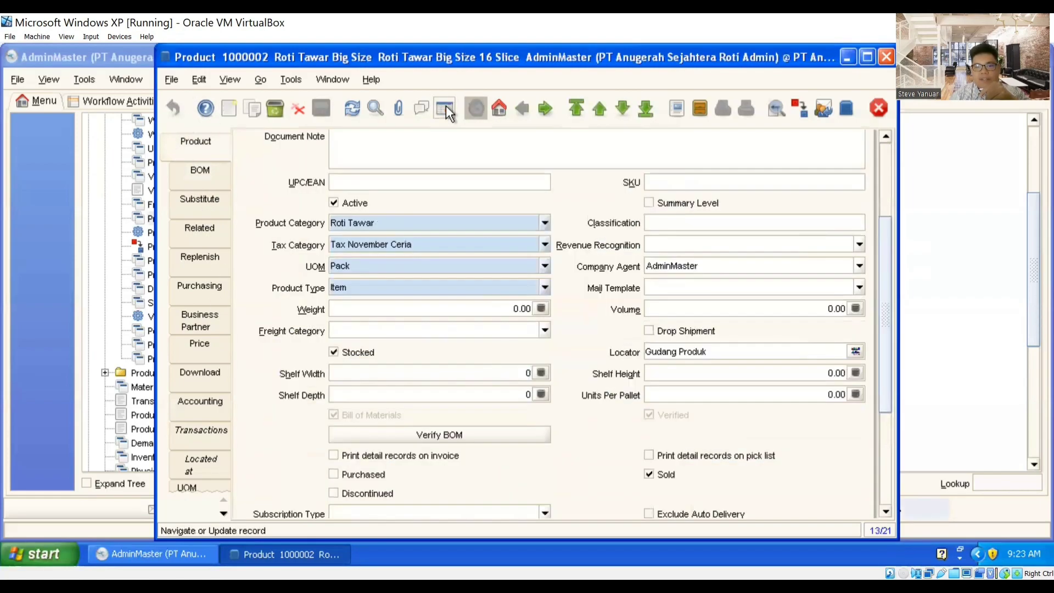
drag(890, 377, 886, 261)
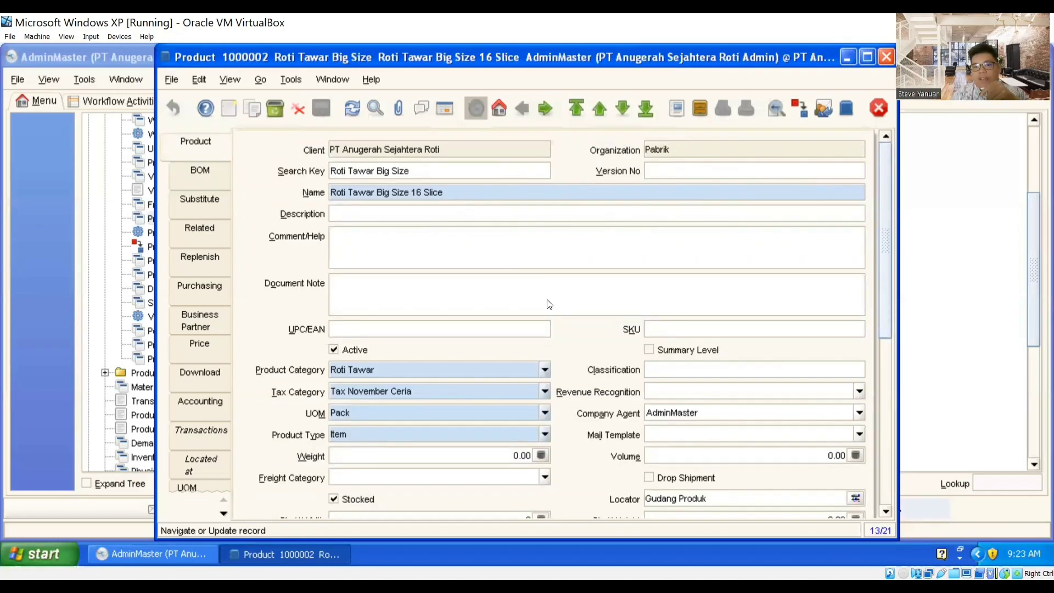
drag(878, 258, 885, 306)
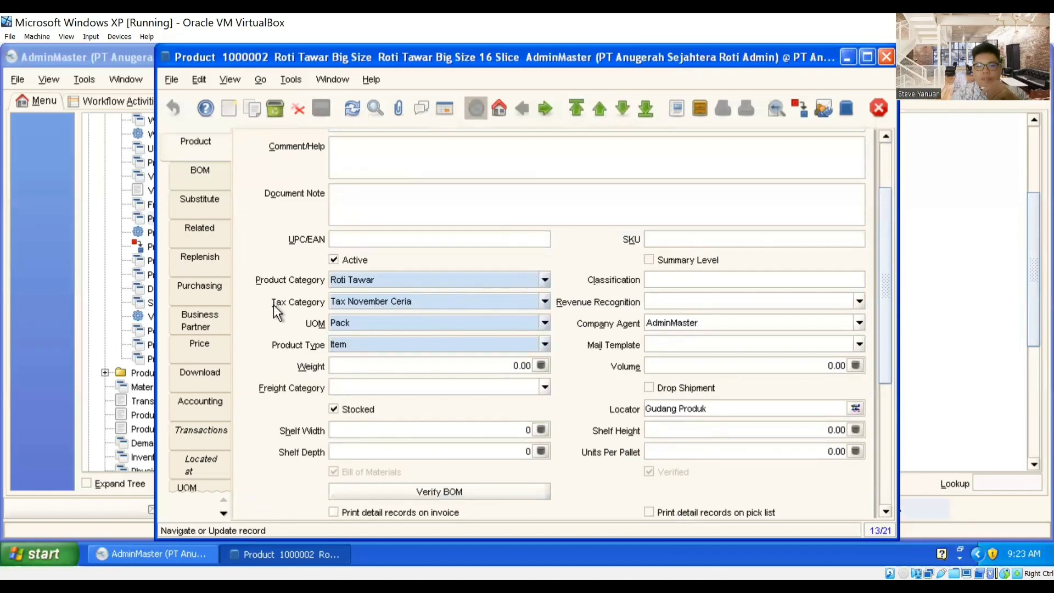
scroll(294, 338, down, 2)
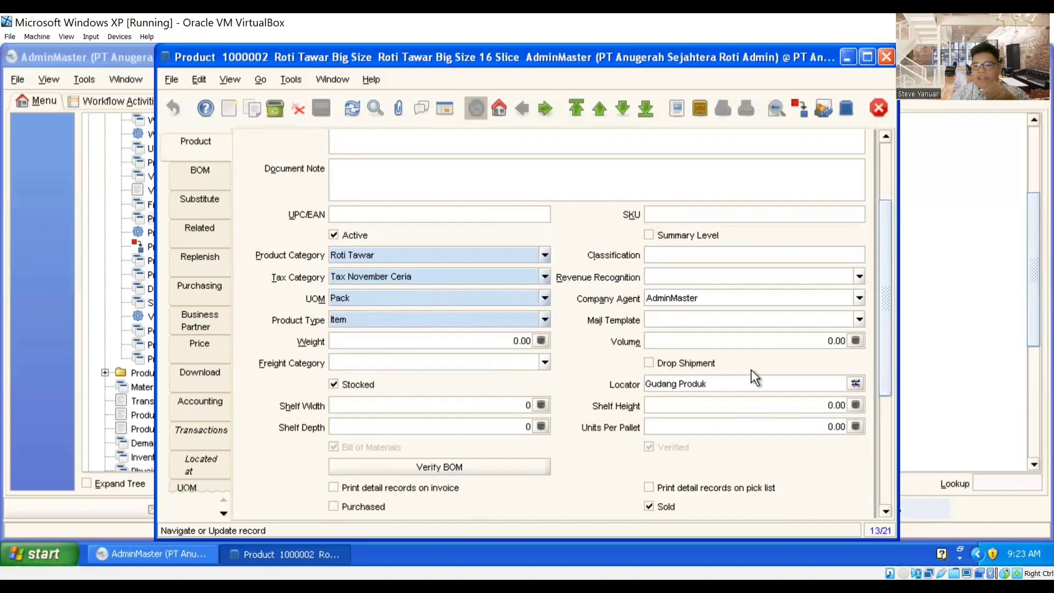
drag(889, 266, 888, 288)
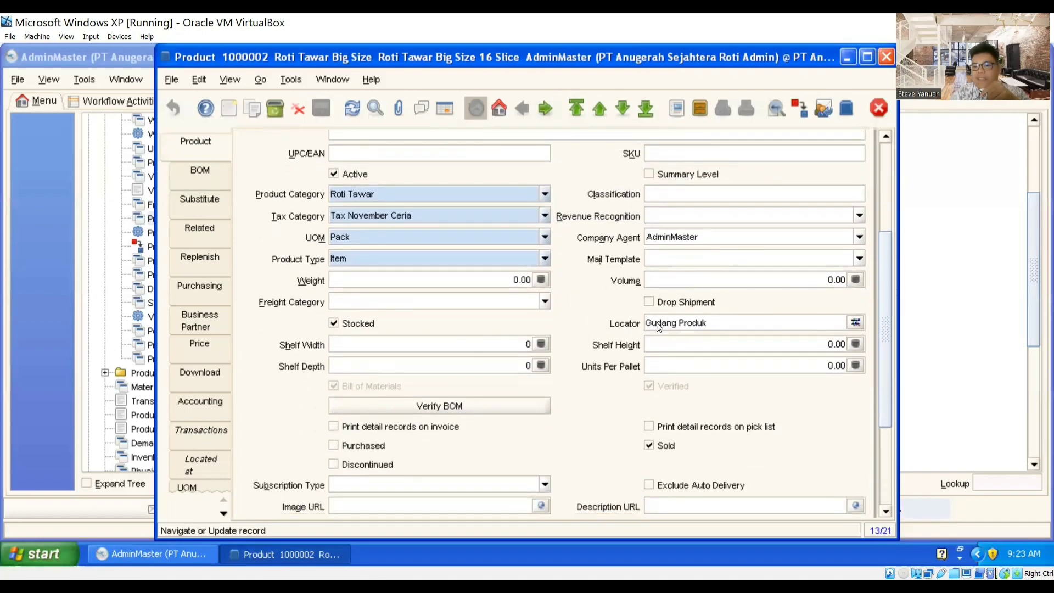
scroll(754, 390, down, 2)
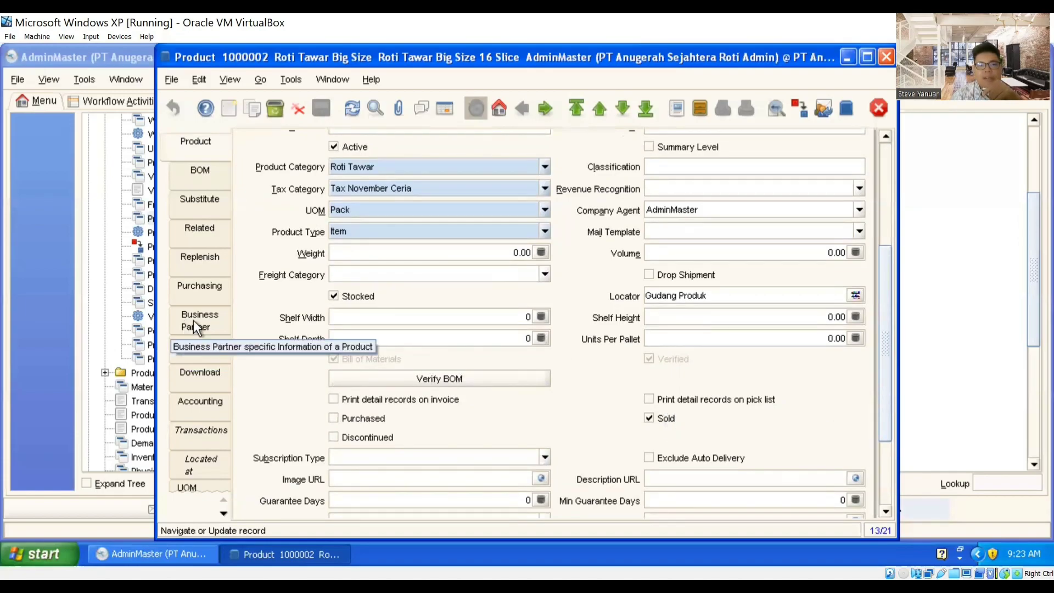
Step: View Roti Tawar Big Size's price entry, then its BOM Components starting at Tepung
click(191, 353)
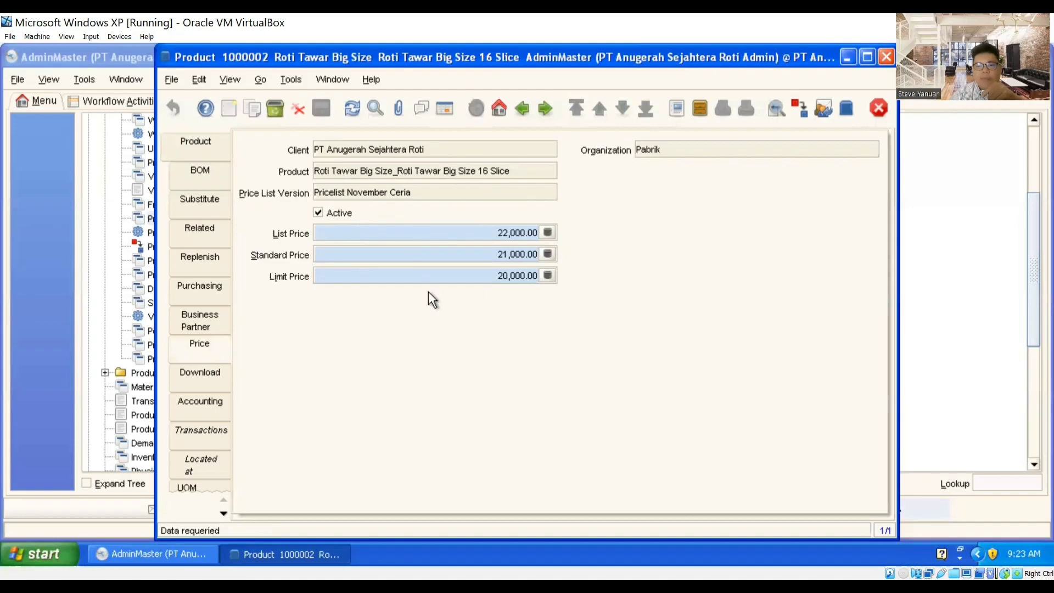
click(190, 142)
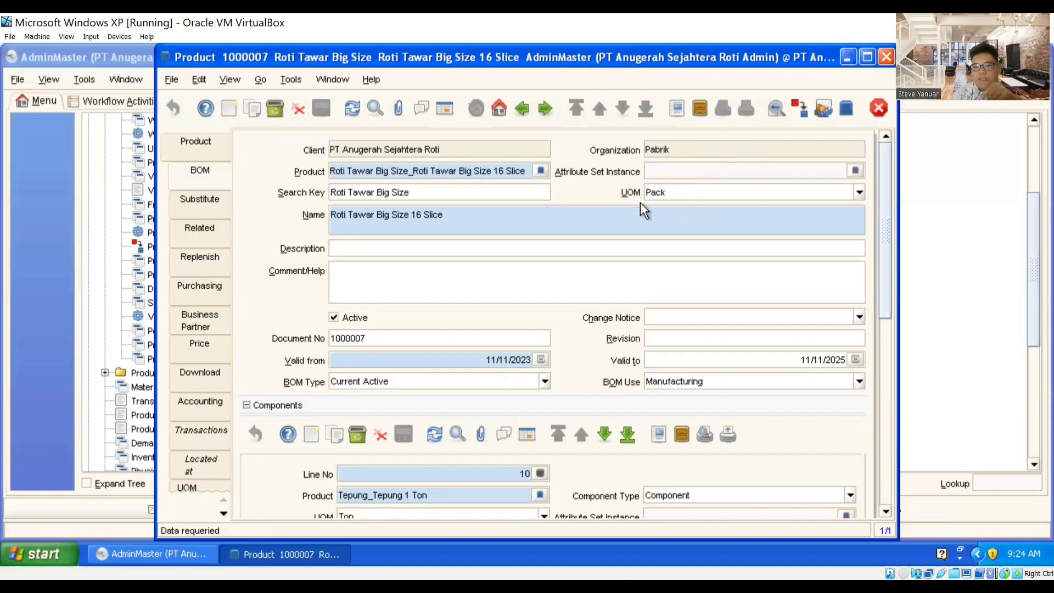
scroll(540, 249, down, 1)
scroll(351, 296, down, 2)
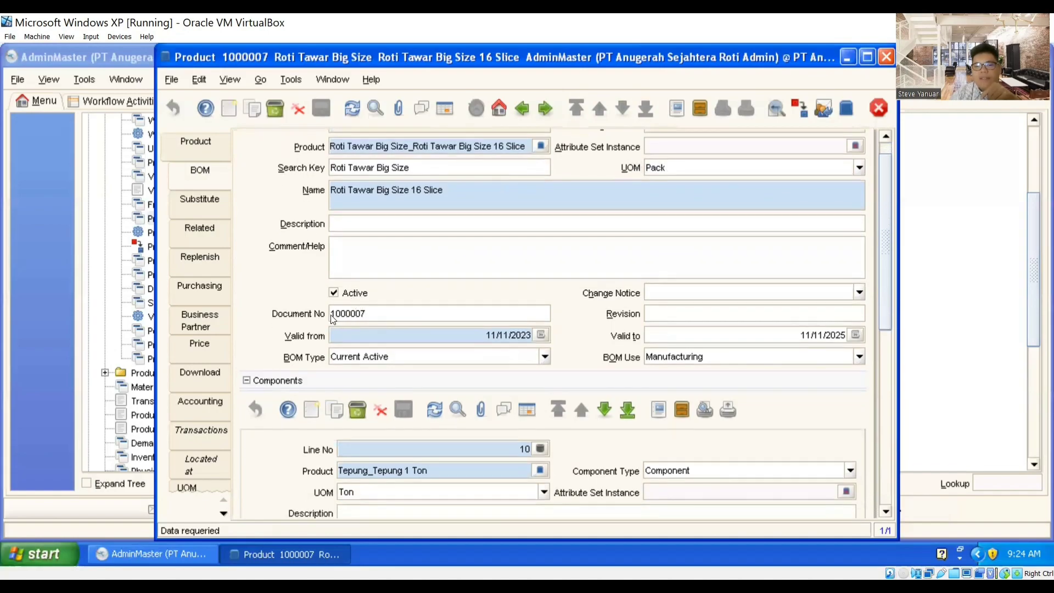
scroll(309, 311, down, 1)
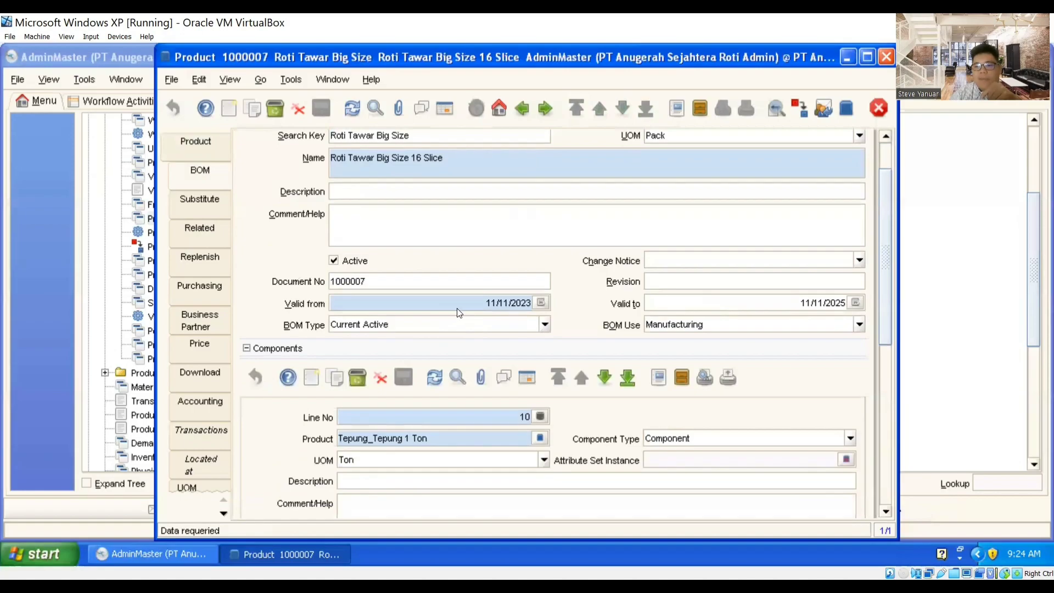
scroll(459, 313, down, 1)
scroll(458, 313, down, 3)
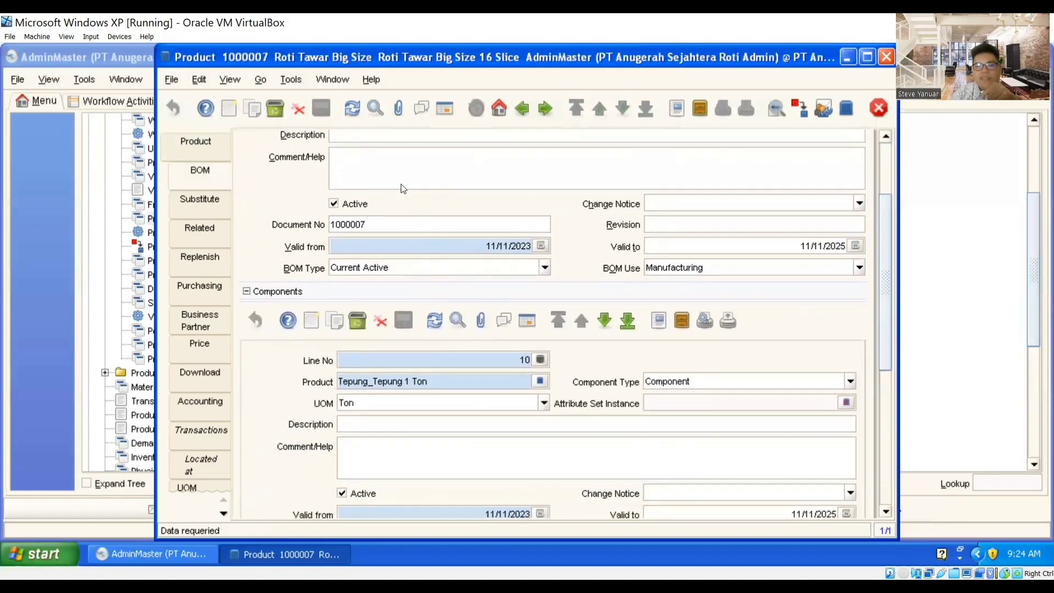
scroll(519, 289, down, 3)
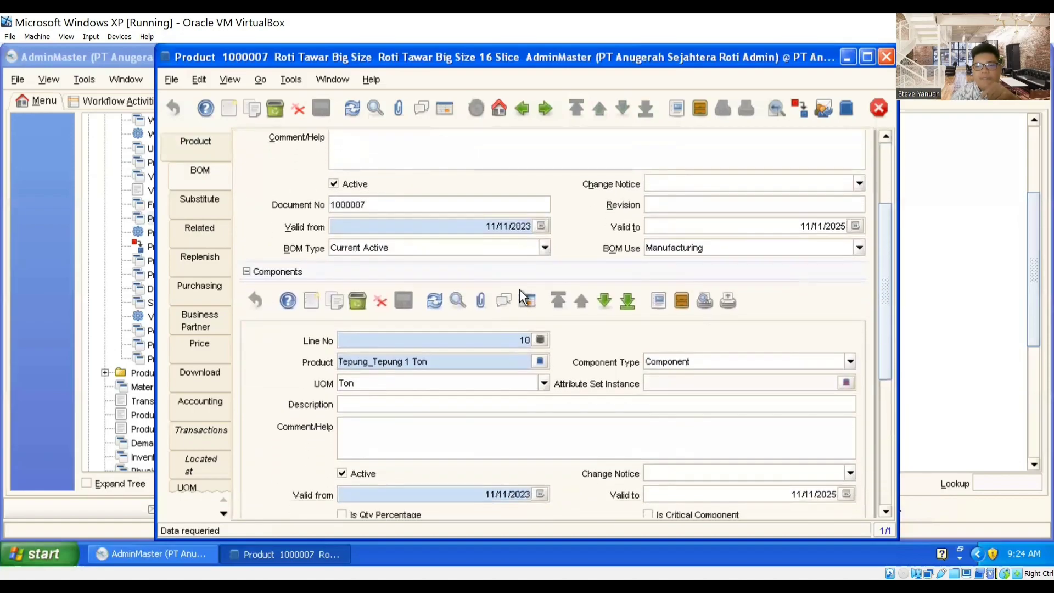
scroll(564, 323, down, 1)
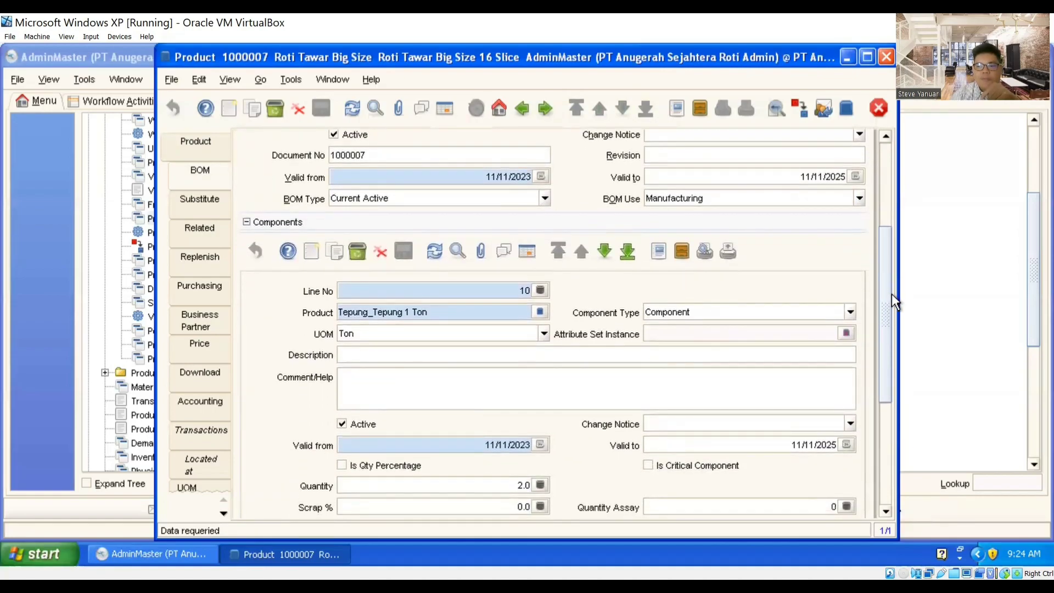
drag(889, 294, 889, 321)
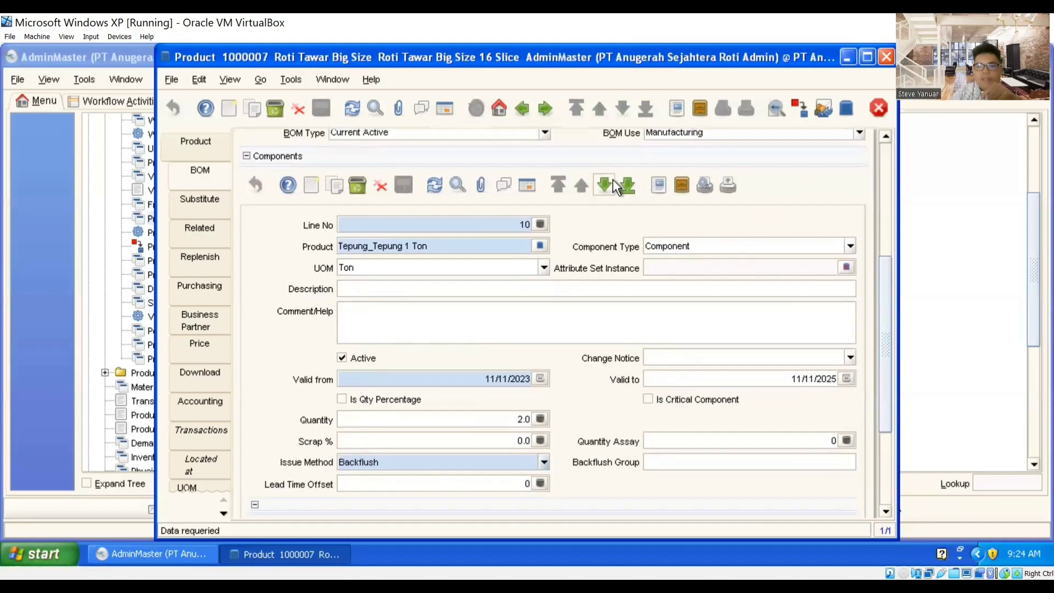
Step: Step through the Big Size BOM components Gula, Shortening and Ragi 10 Kg
click(613, 178)
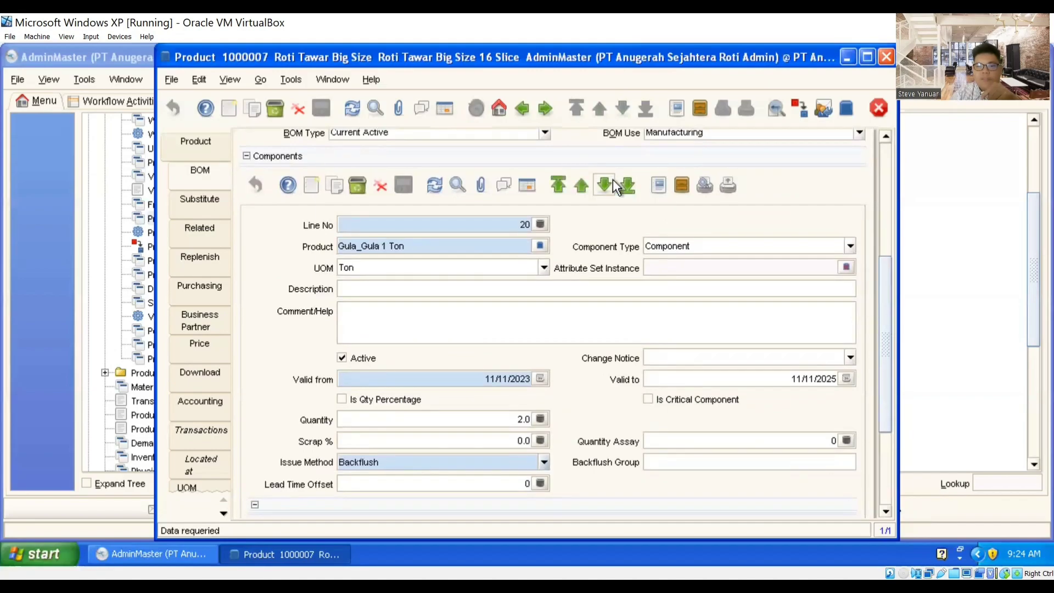
click(613, 179)
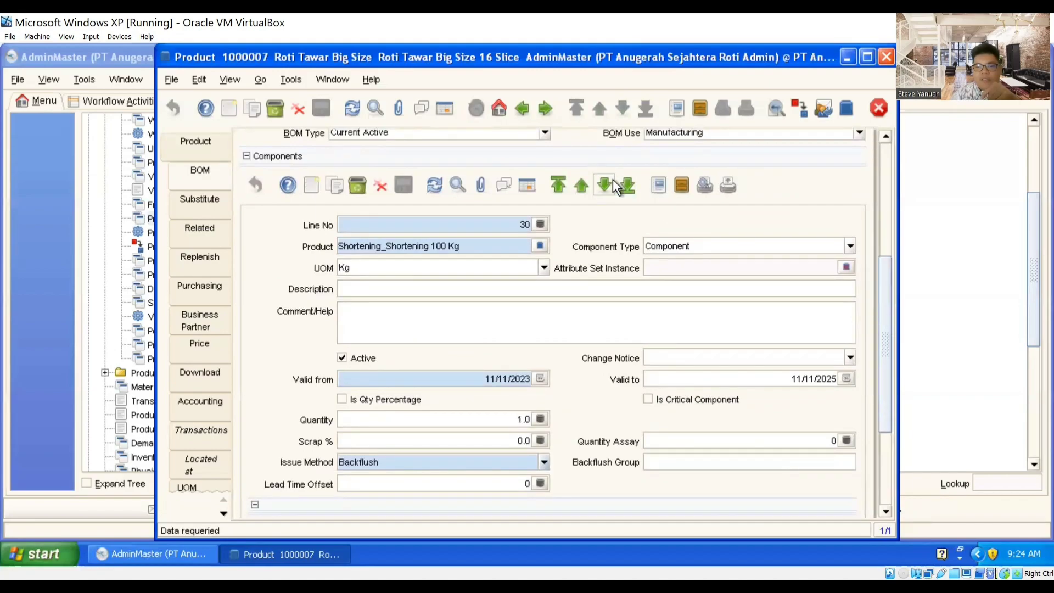
click(613, 179)
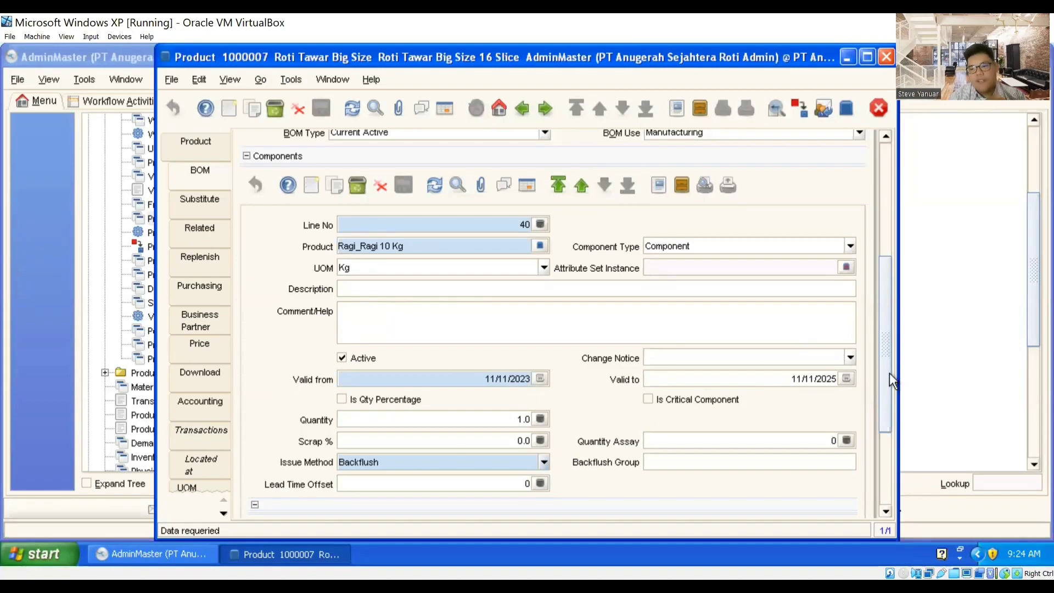
drag(889, 371, 888, 351)
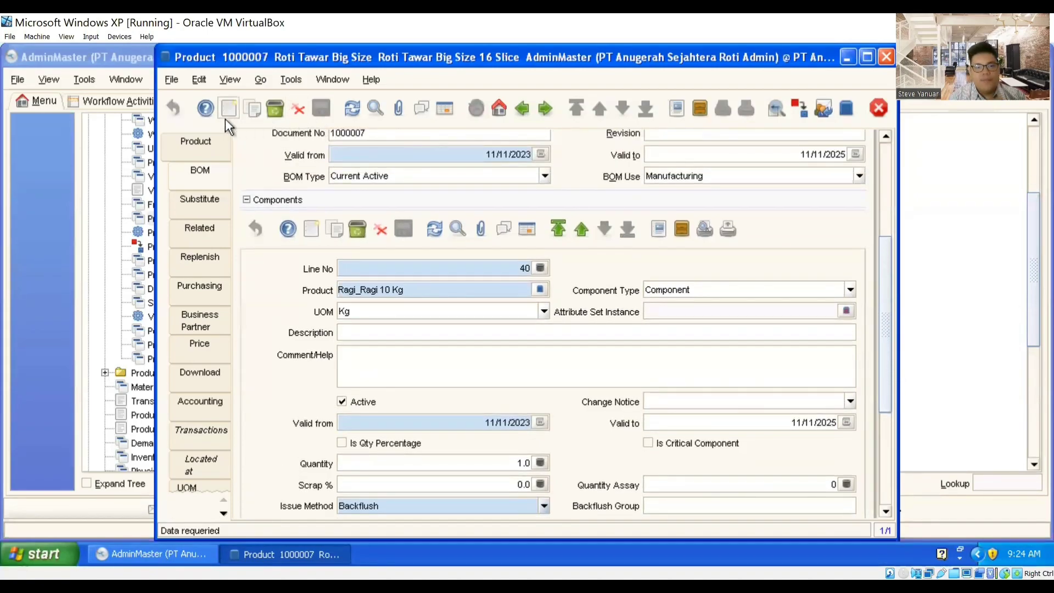
Step: Return to the product list and select Roti Tawar Big Size Tanpa Kulit
click(198, 144)
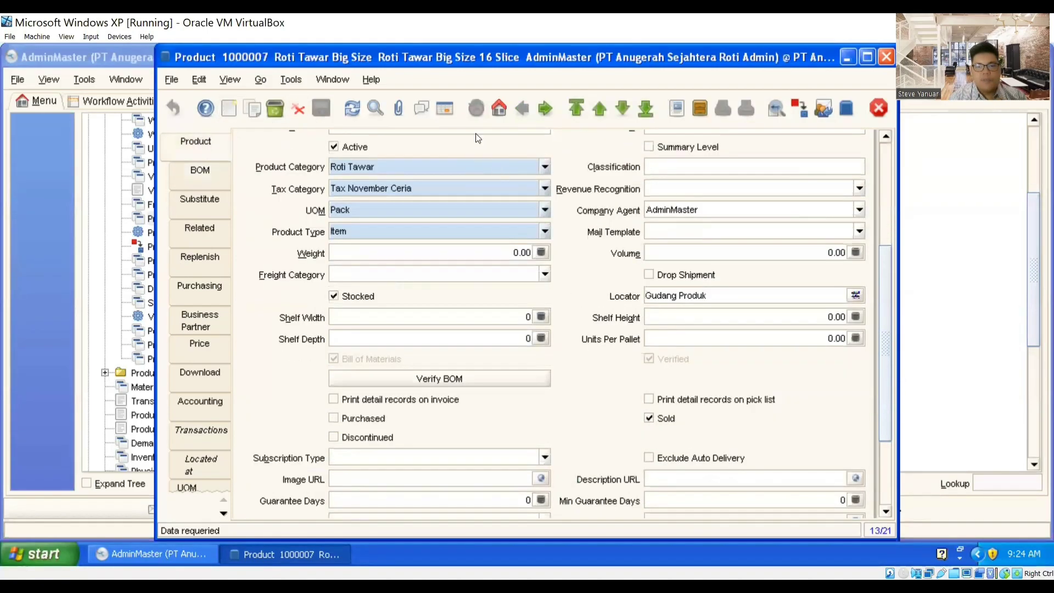
click(449, 117)
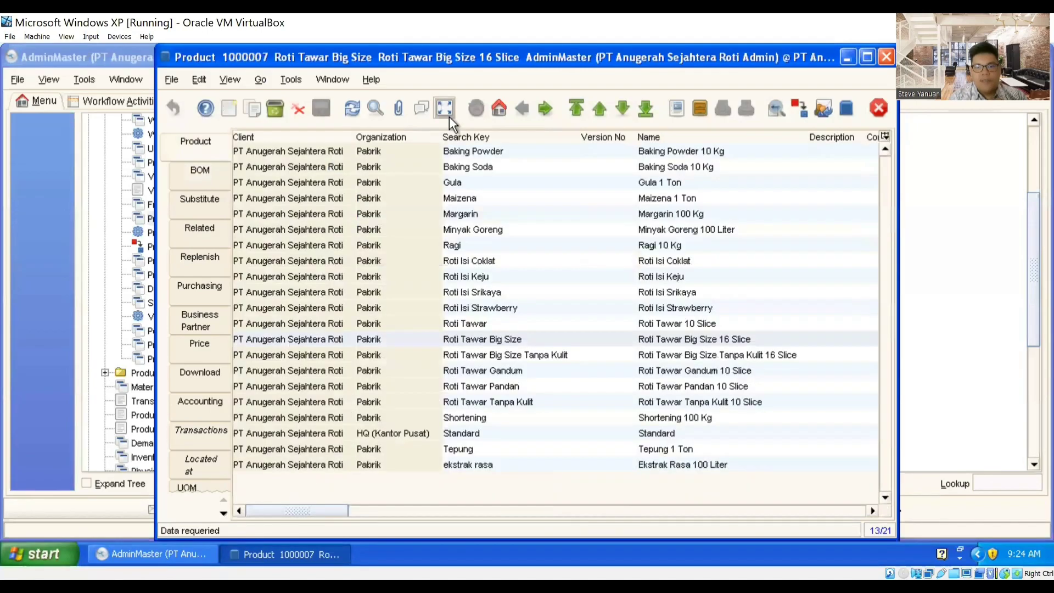
click(510, 354)
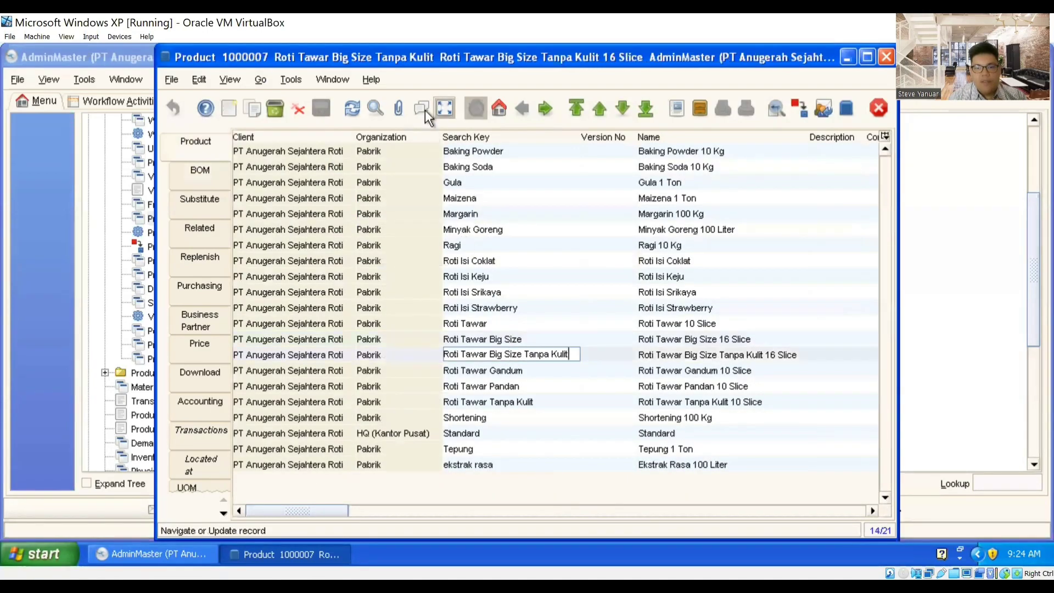
Step: Review Roti Tawar Big Size Tanpa Kulit 16 Slice: category Roti Tawar, UOM Pack, locator Gudang Produk
click(445, 109)
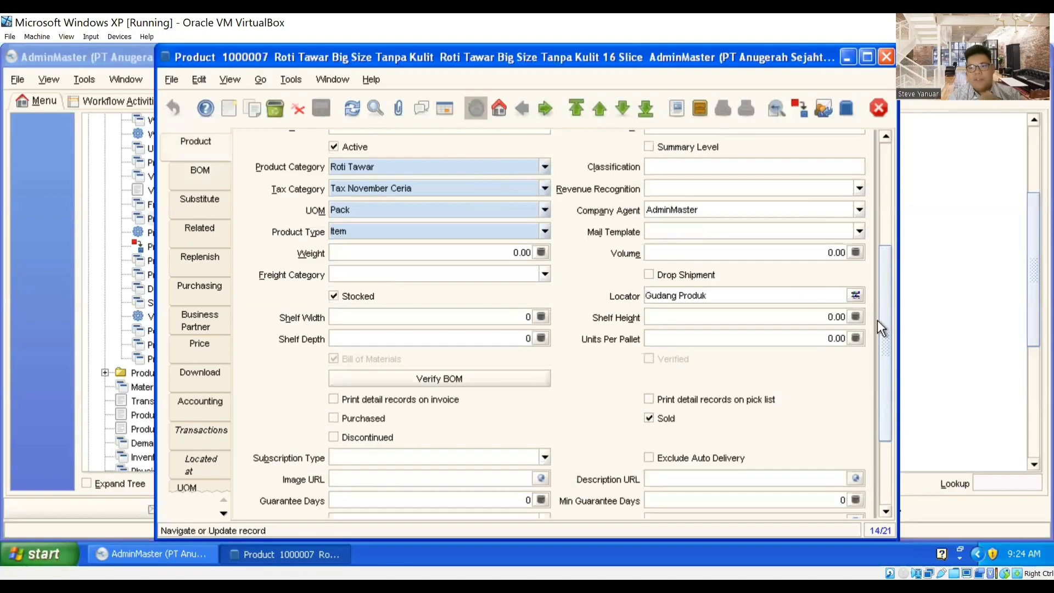
scroll(878, 263, up, 1)
scroll(878, 262, up, 3)
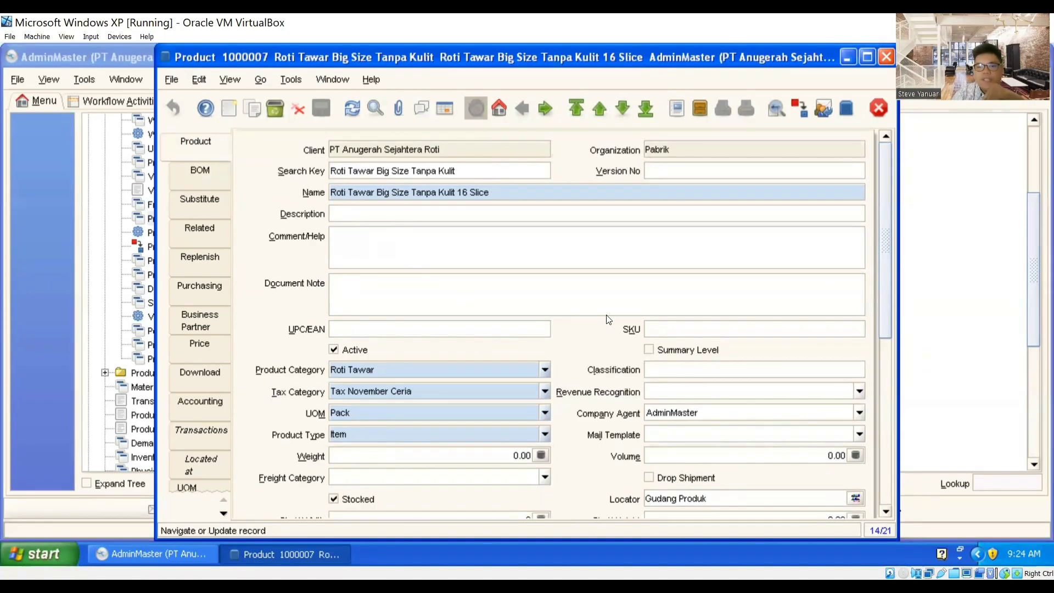
drag(881, 267, 883, 323)
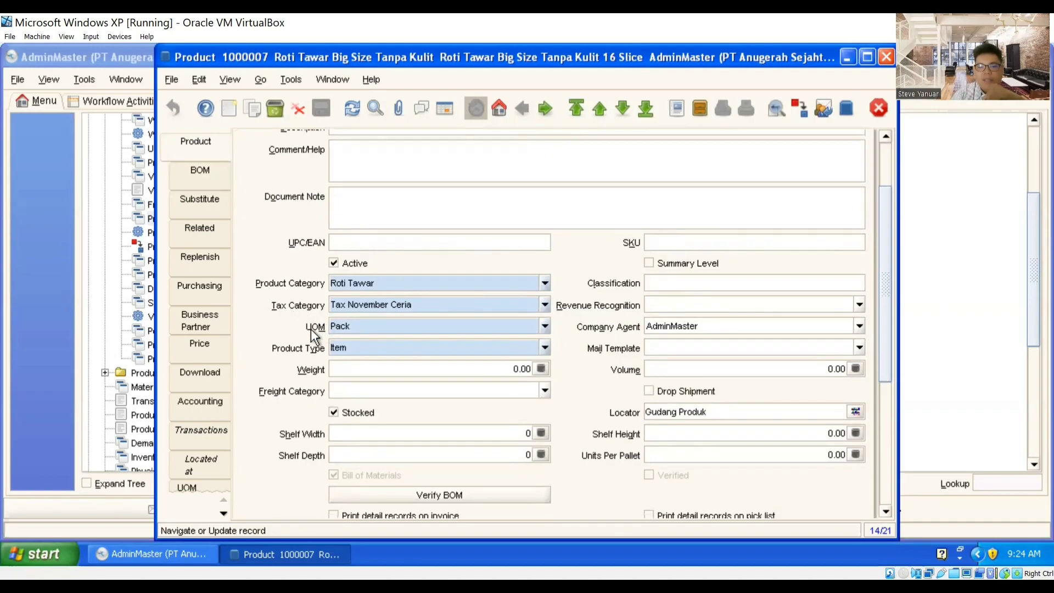
drag(886, 297, 885, 353)
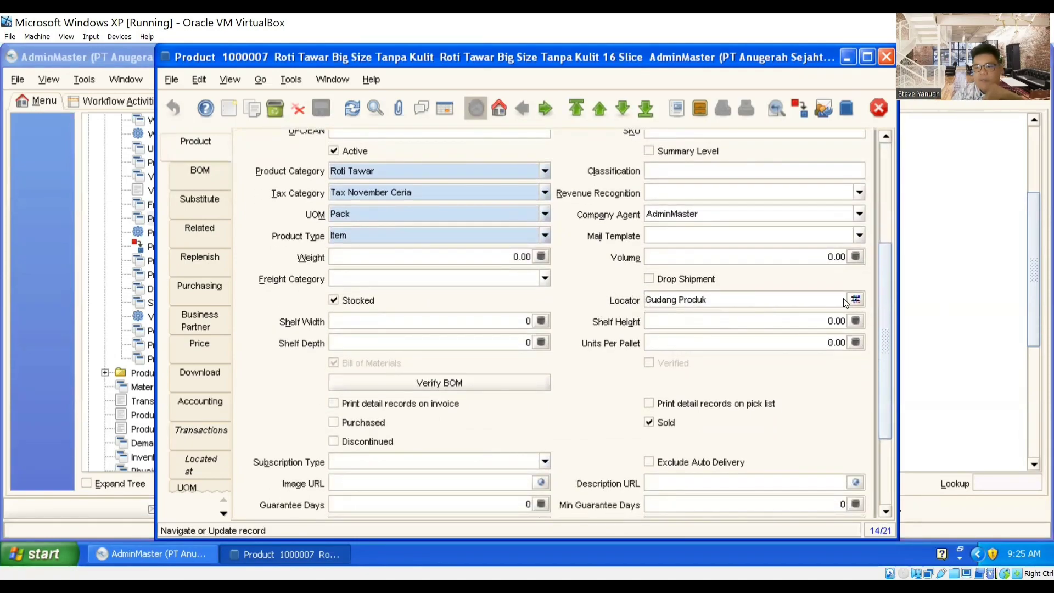
scroll(892, 321, down, 3)
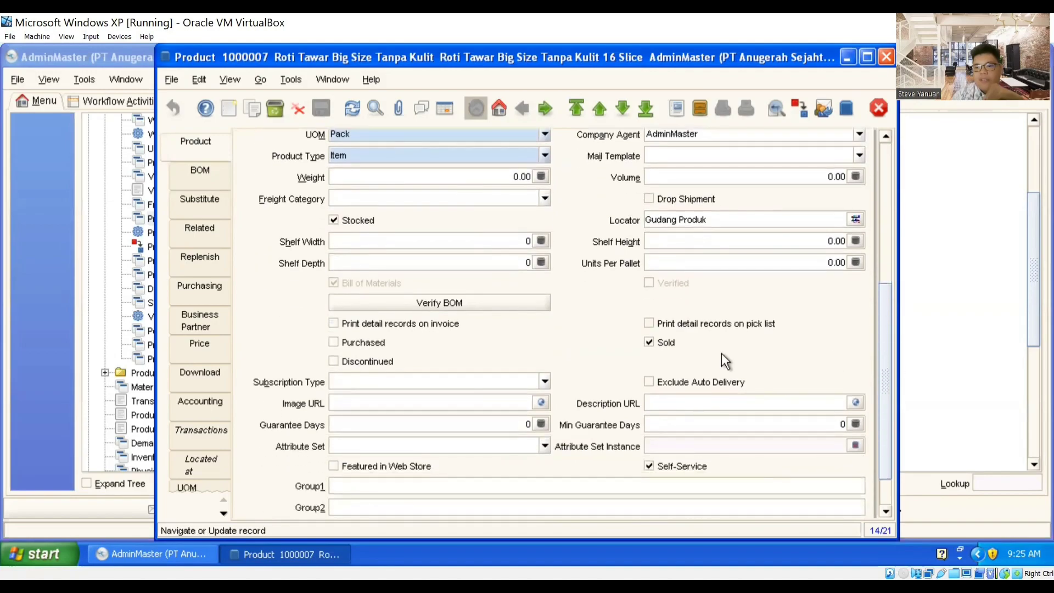
click(649, 342)
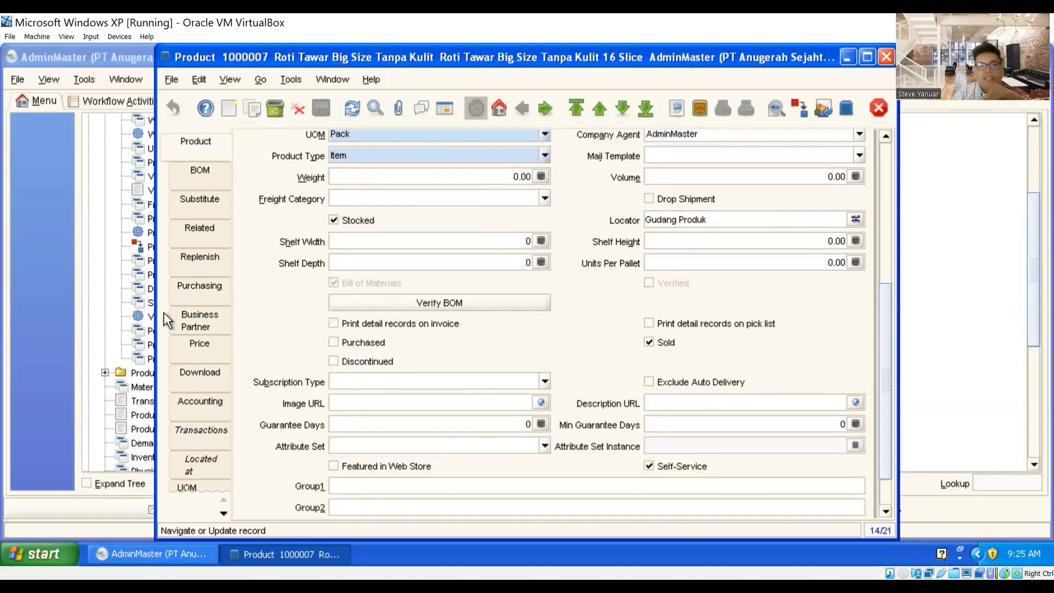
click(198, 346)
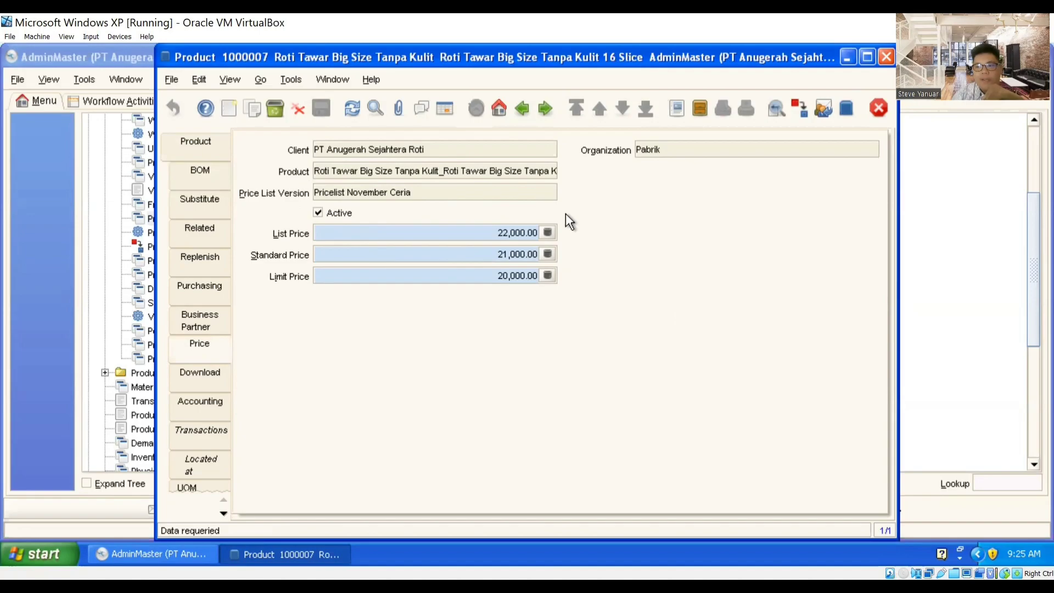
click(222, 149)
scroll(284, 204, up, 1)
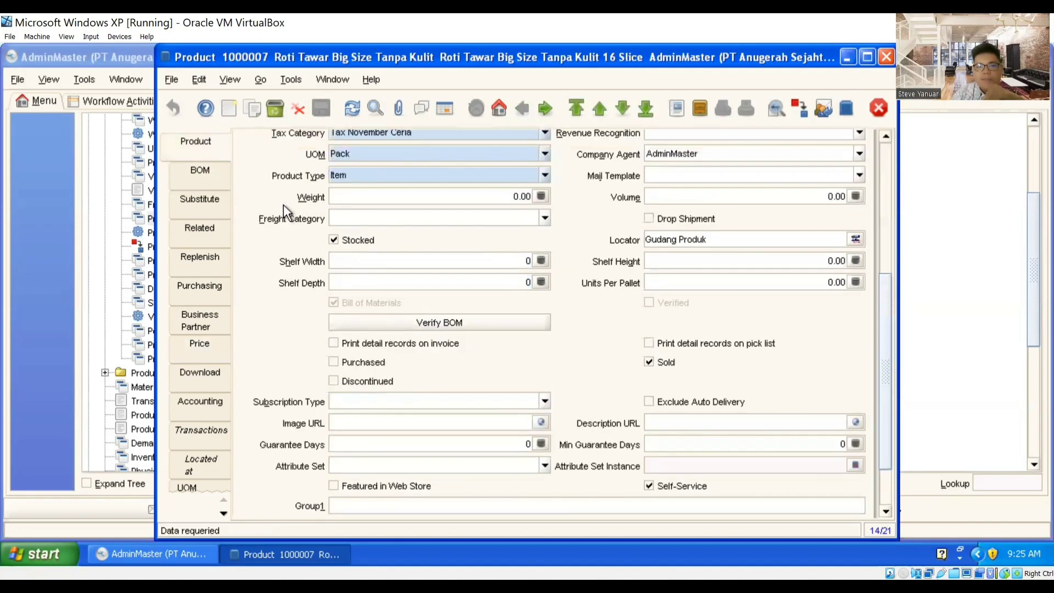
scroll(283, 205, up, 2)
Step: Step through Tanpa Kulit's BOM components Gula, Shortening and Ragi 10 Kg, then list all four in a table
click(194, 169)
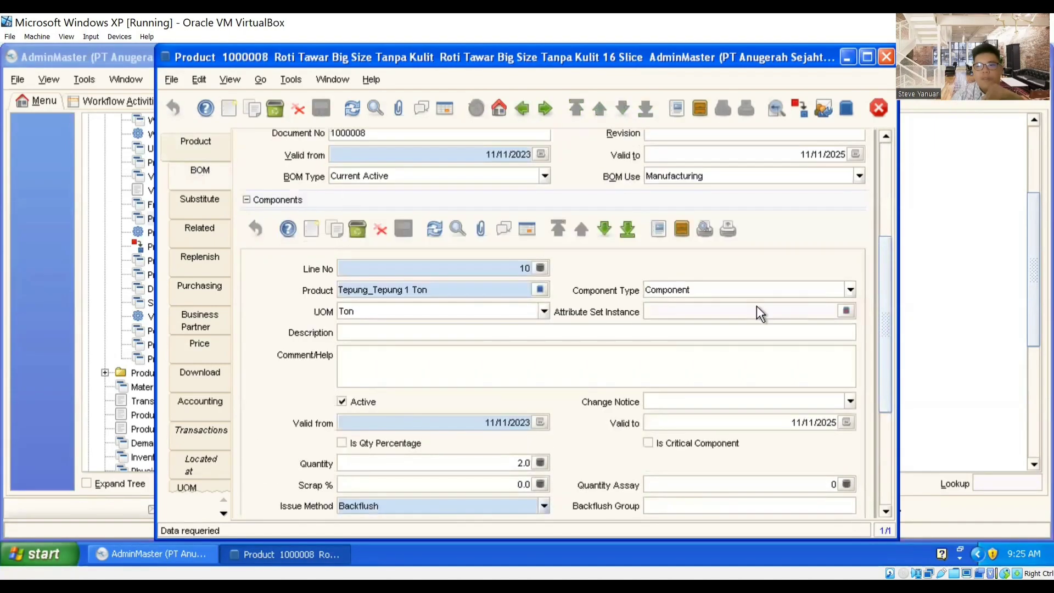
scroll(880, 321, up, 3)
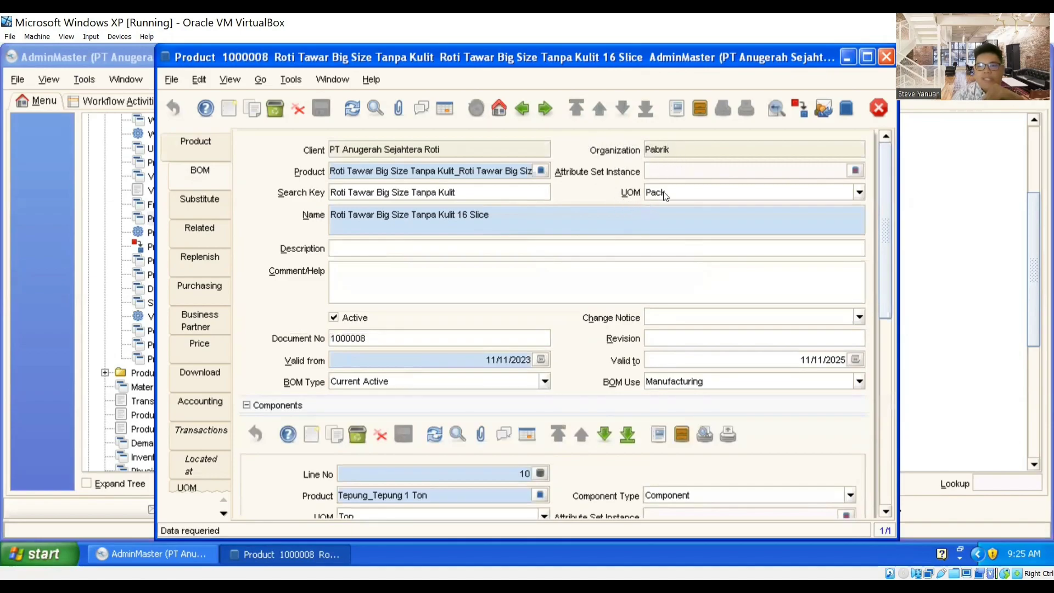
scroll(536, 344, down, 1)
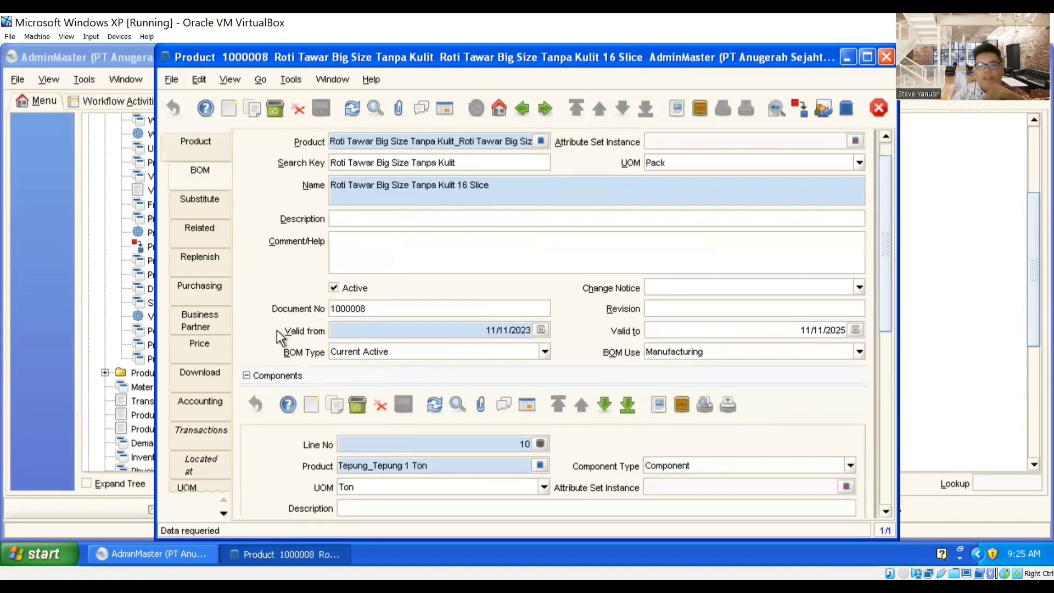
drag(882, 282, 885, 422)
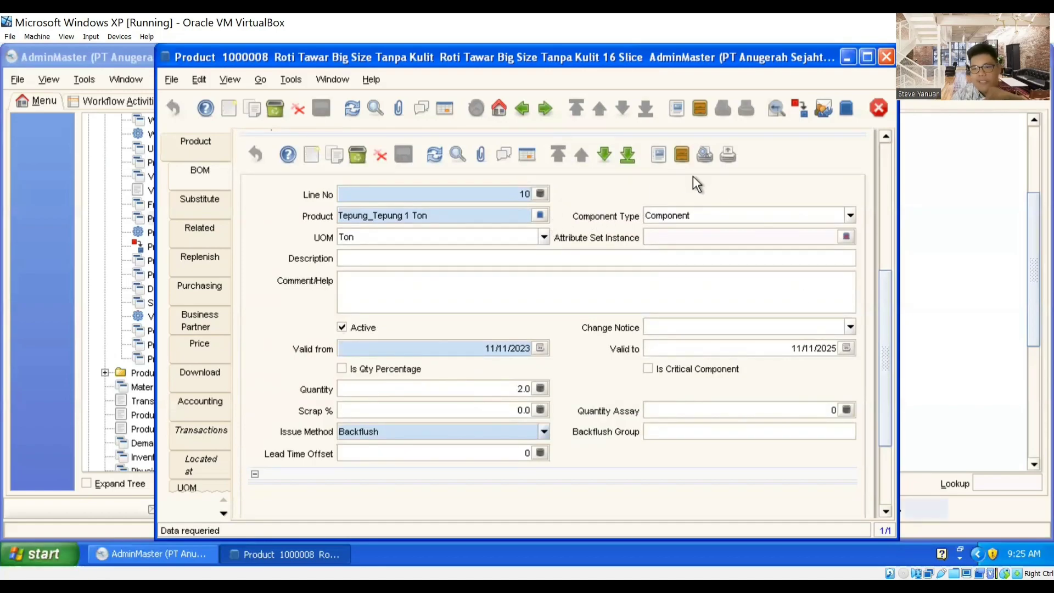
click(603, 162)
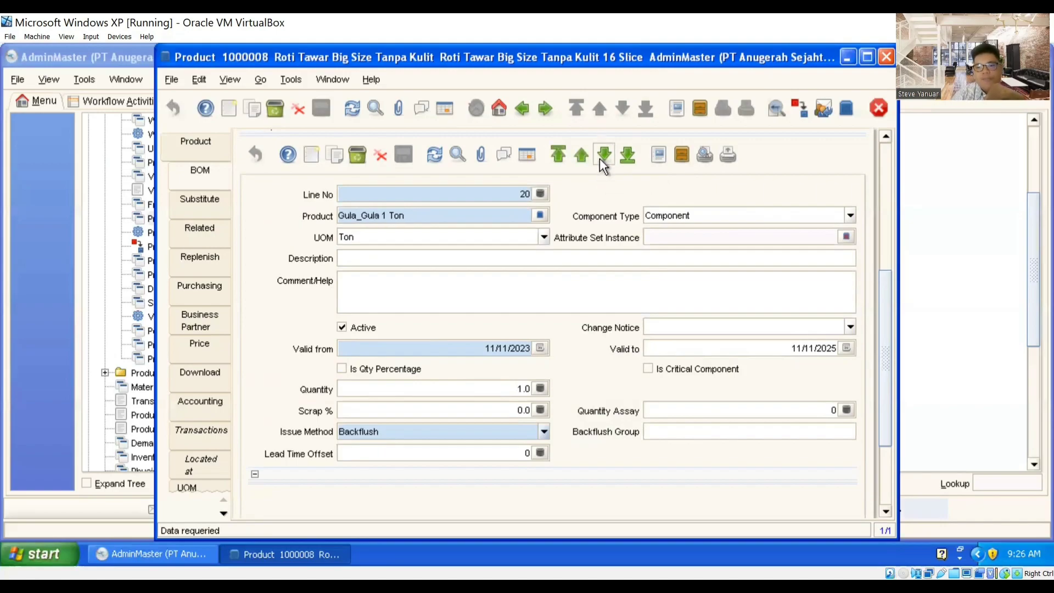
click(604, 158)
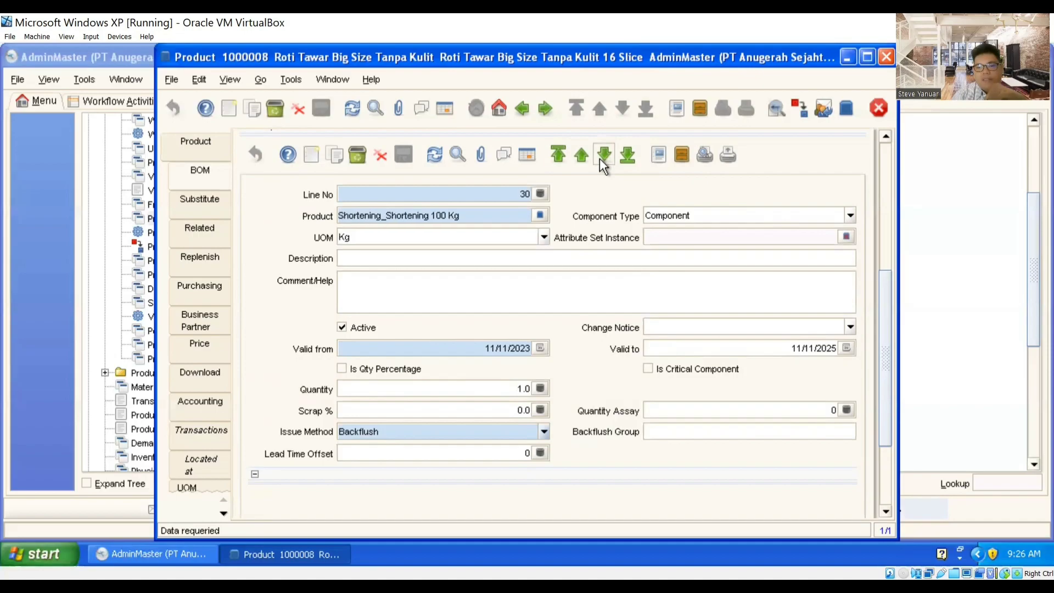
click(603, 158)
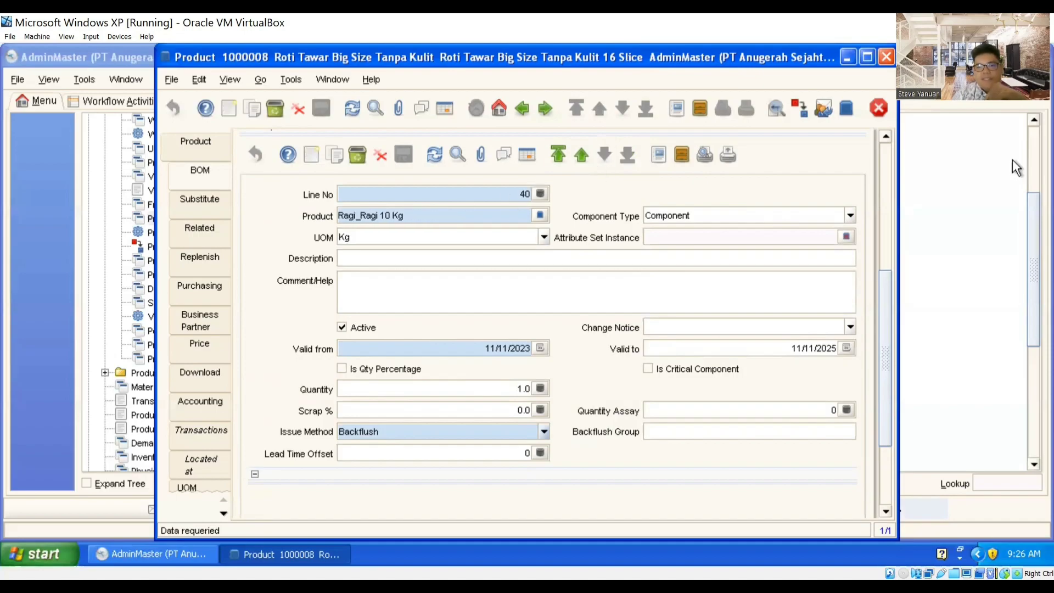
drag(890, 312, 890, 298)
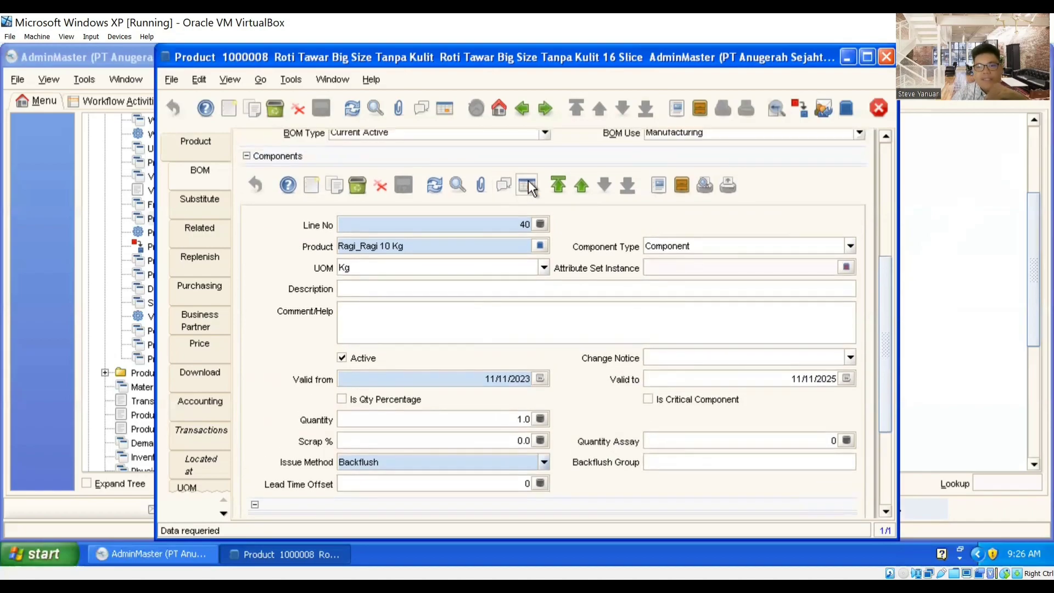
click(527, 183)
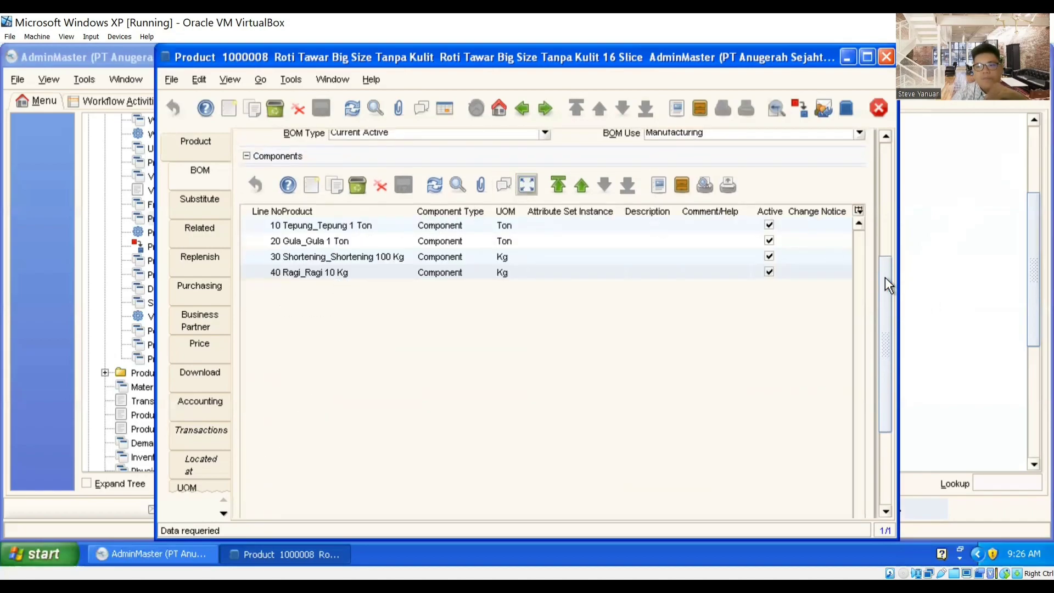
Step: Return to the product's main details and show all products as a list
scroll(886, 277, up, 3)
click(203, 145)
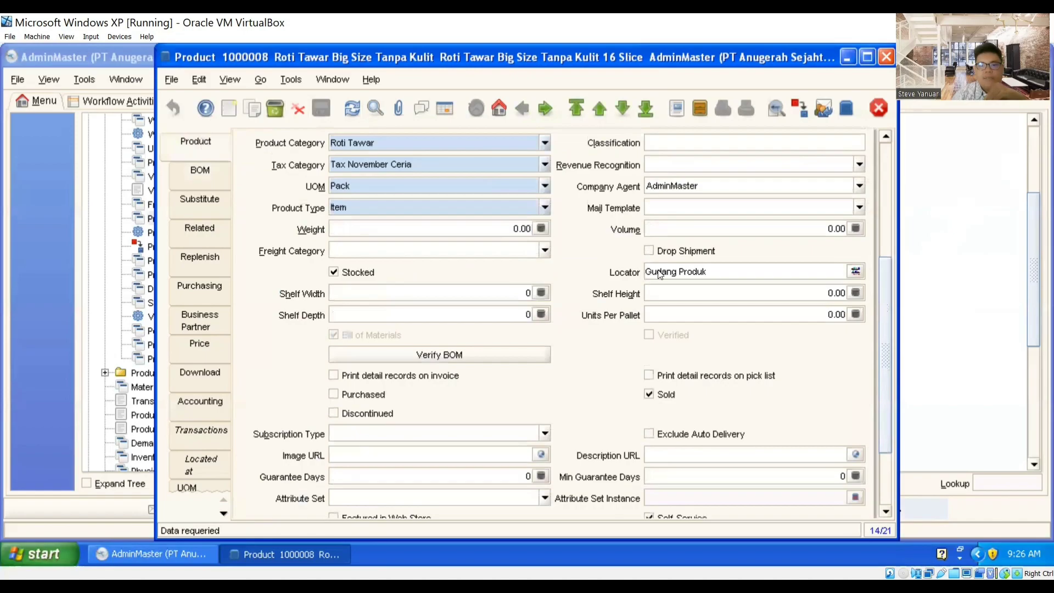
drag(889, 304, 887, 201)
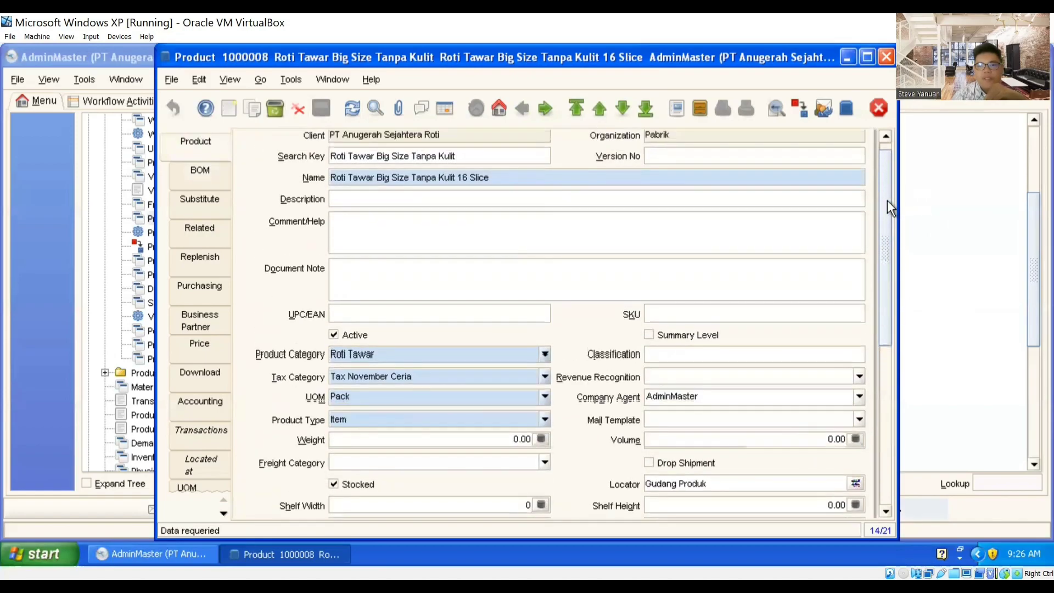
click(447, 108)
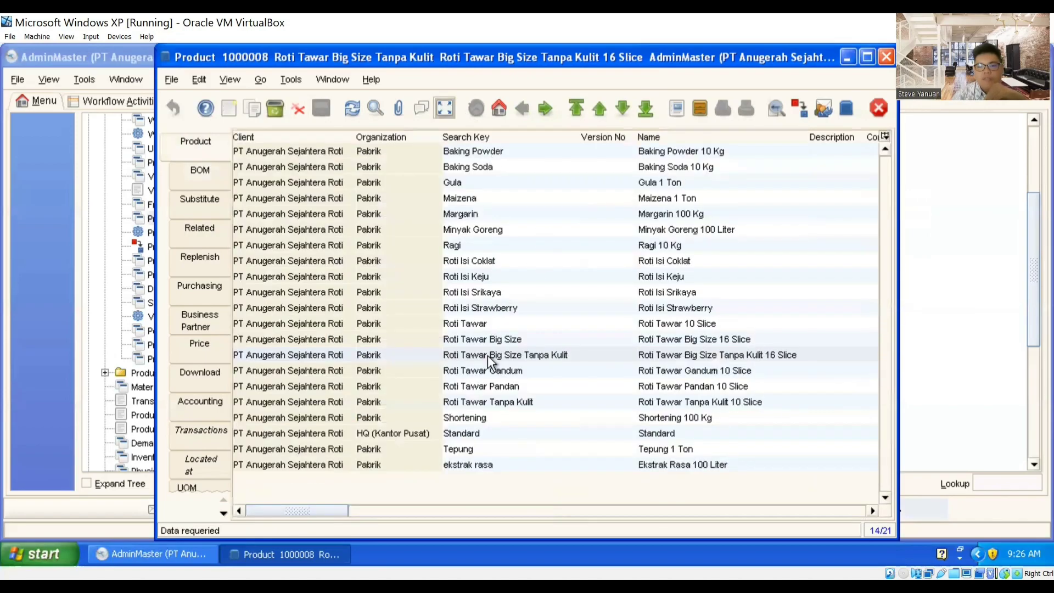
Step: Open Roti Tawar Gandum 10 Slice, review its fields, and show its 19,500/18,500/17,000 prices
click(494, 370)
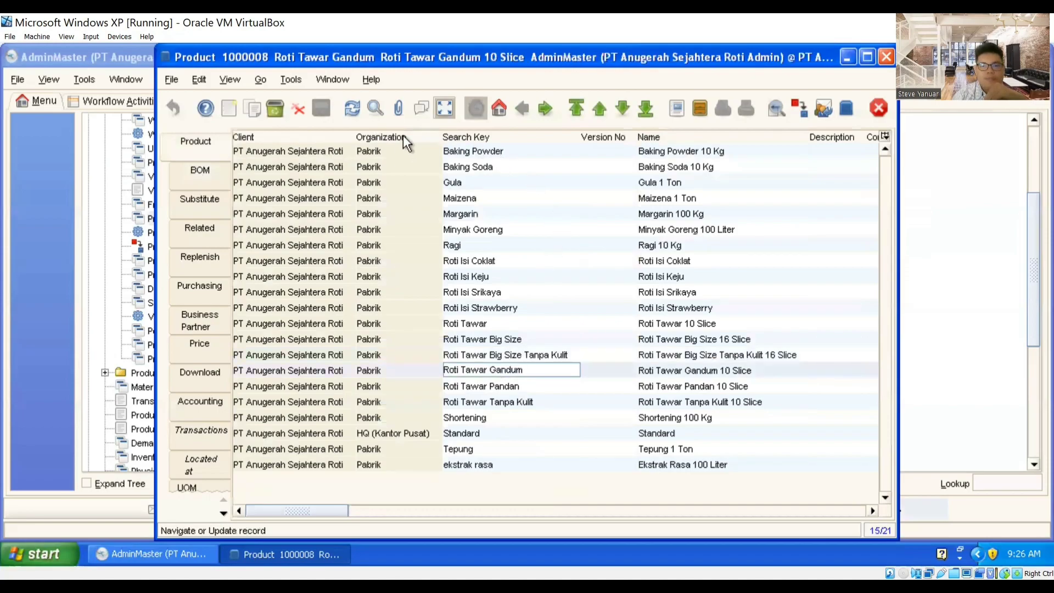
click(446, 108)
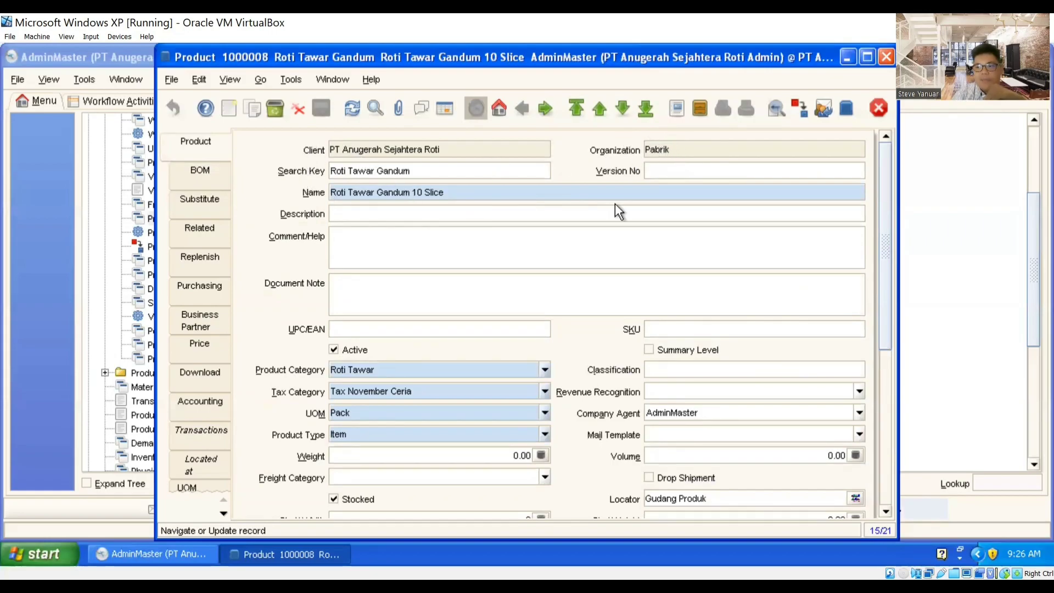
scroll(590, 392, down, 1)
scroll(706, 357, down, 4)
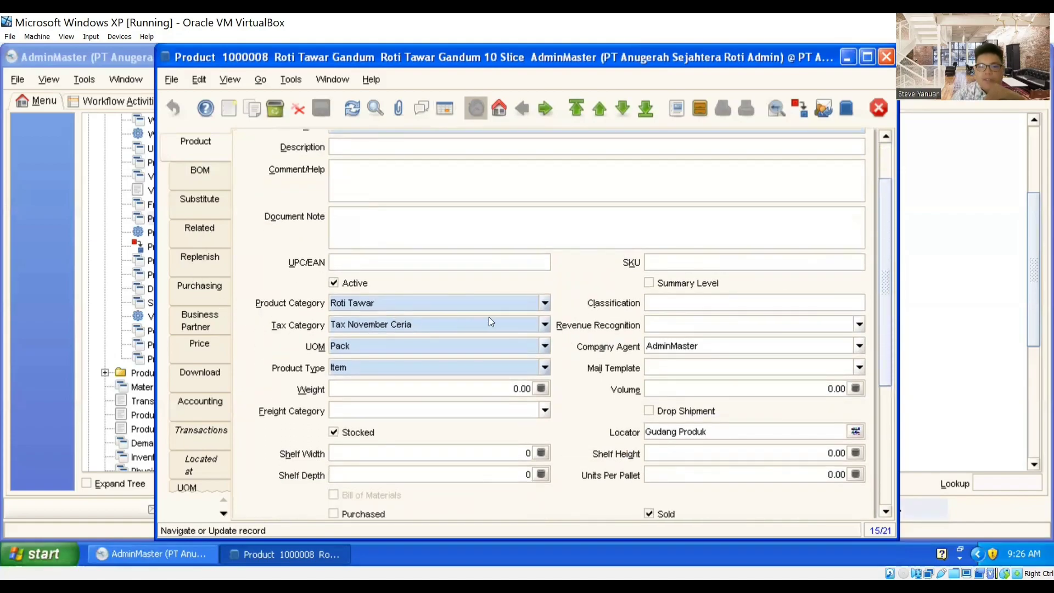
scroll(544, 317, down, 2)
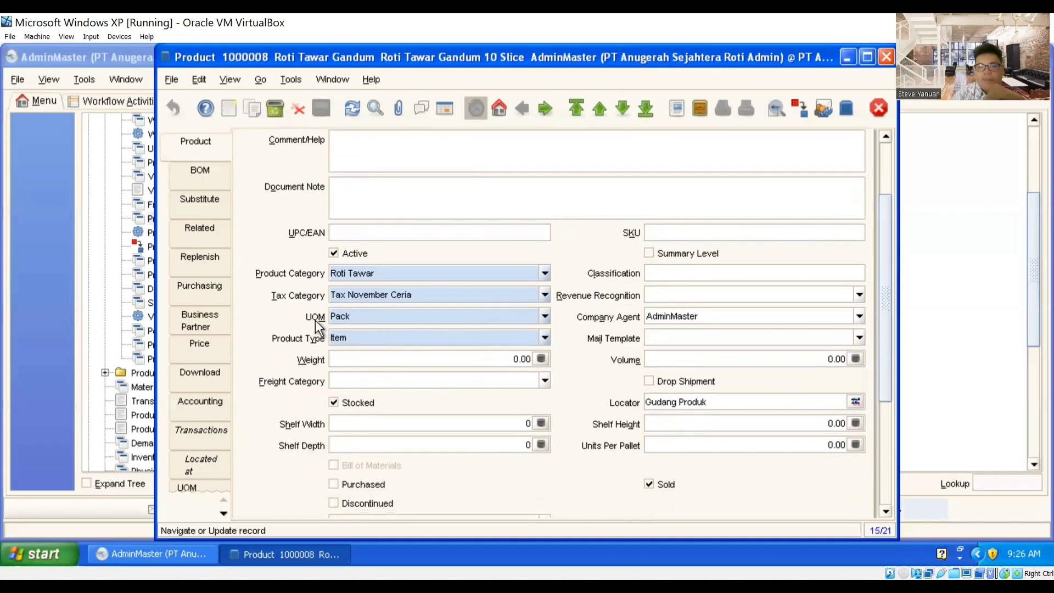
scroll(639, 317, down, 4)
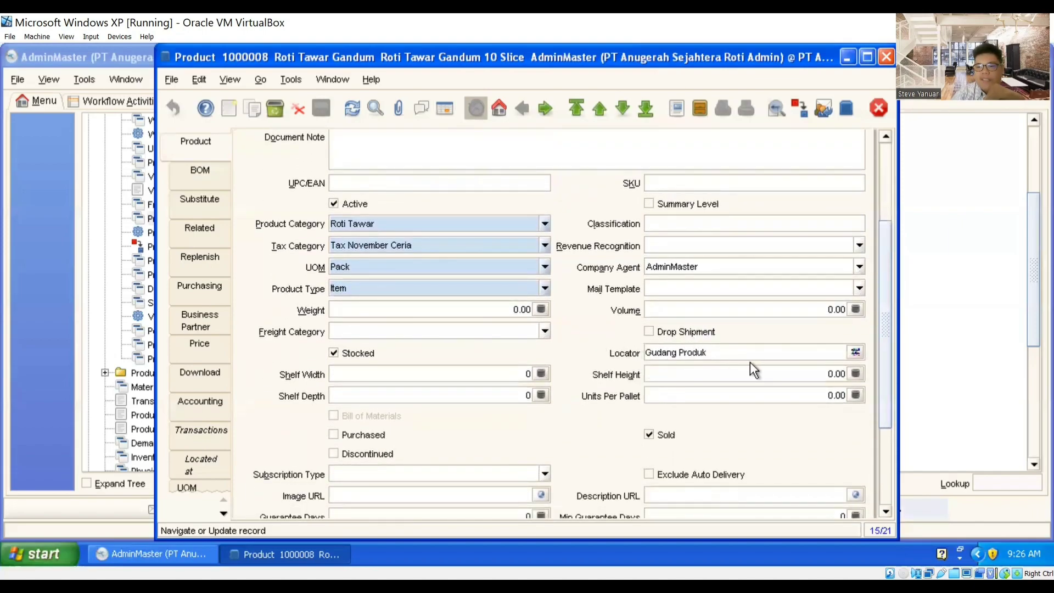
scroll(750, 362, down, 2)
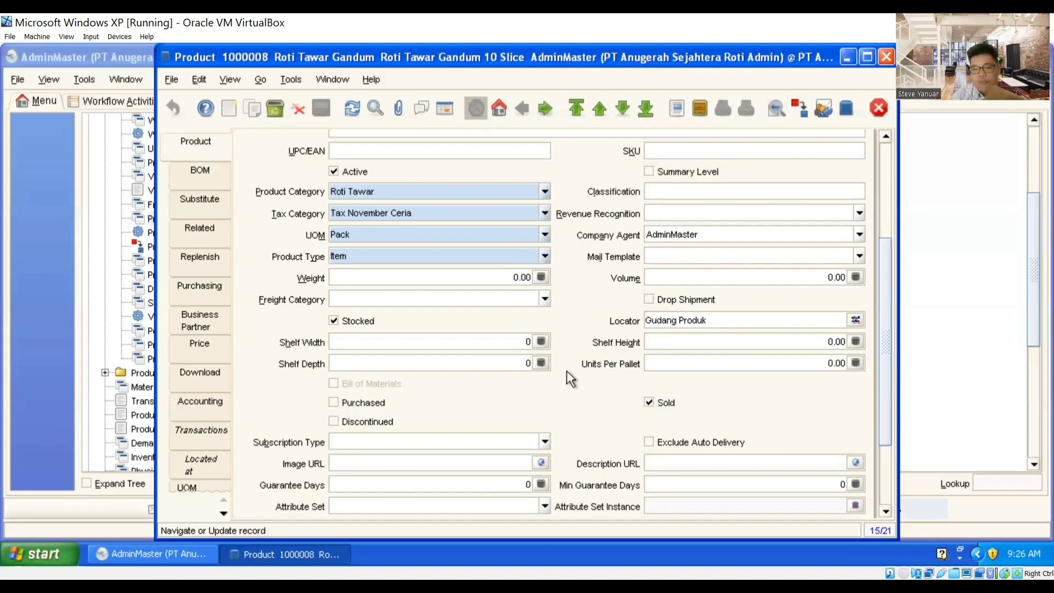
click(193, 350)
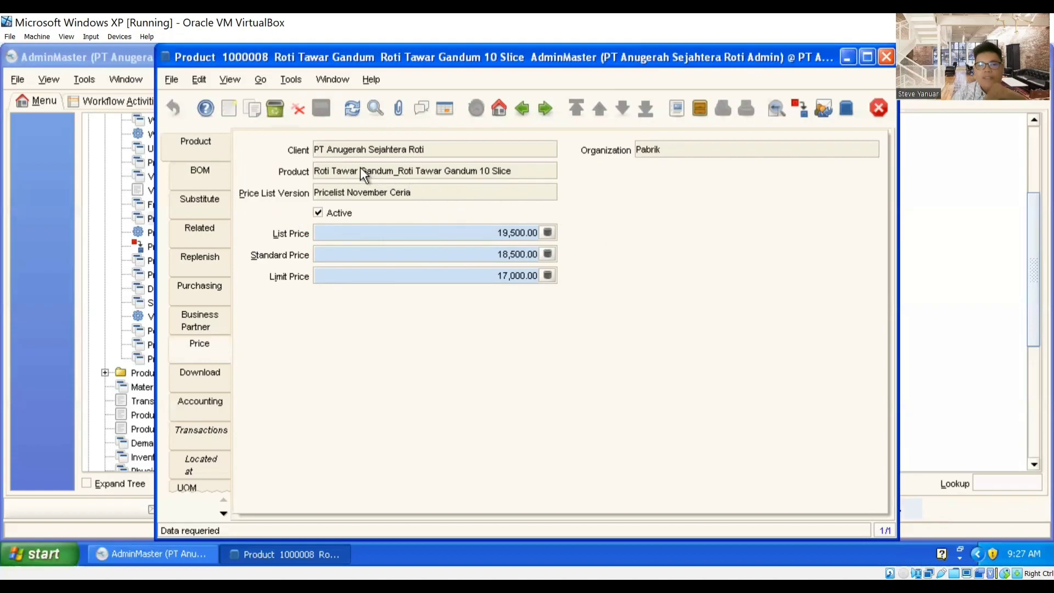
Step: Pass through the BOM tab back to Roti Tawar Gandum's main record (Roti Tawar, Pack, Gudang Produk)
click(207, 175)
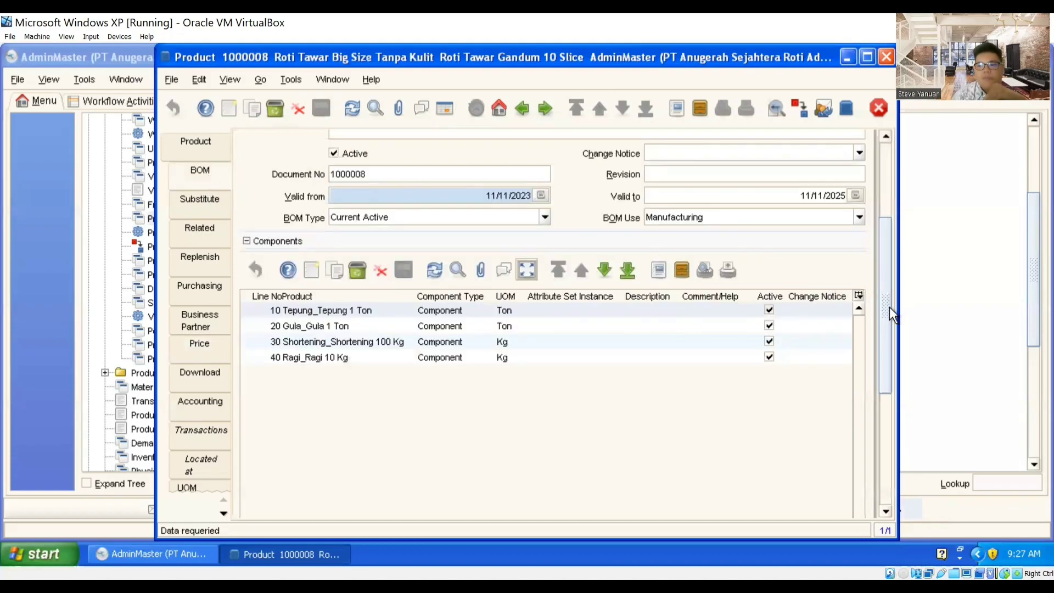
scroll(889, 307, up, 5)
click(210, 144)
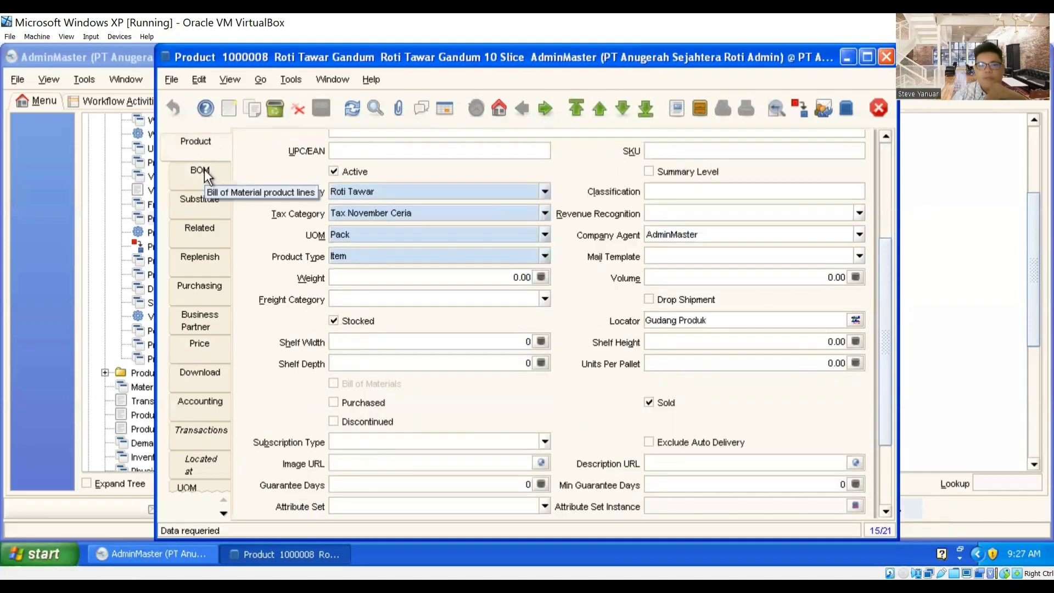
Step: Open Roti Tawar Gandum's BOM and show the first component, Tepung 1 Ton, in form view
click(205, 168)
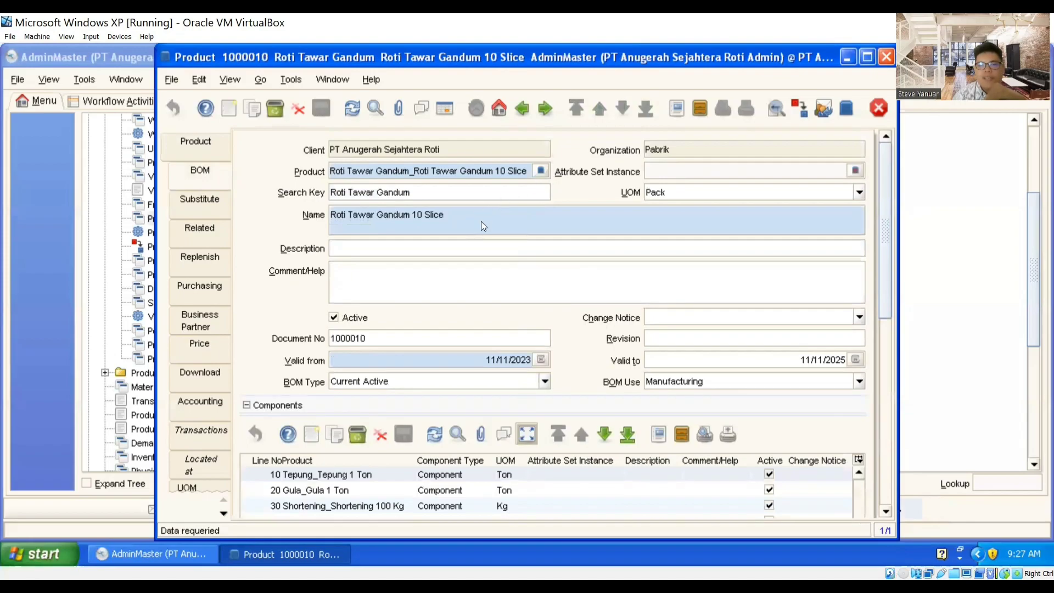
scroll(611, 253, down, 1)
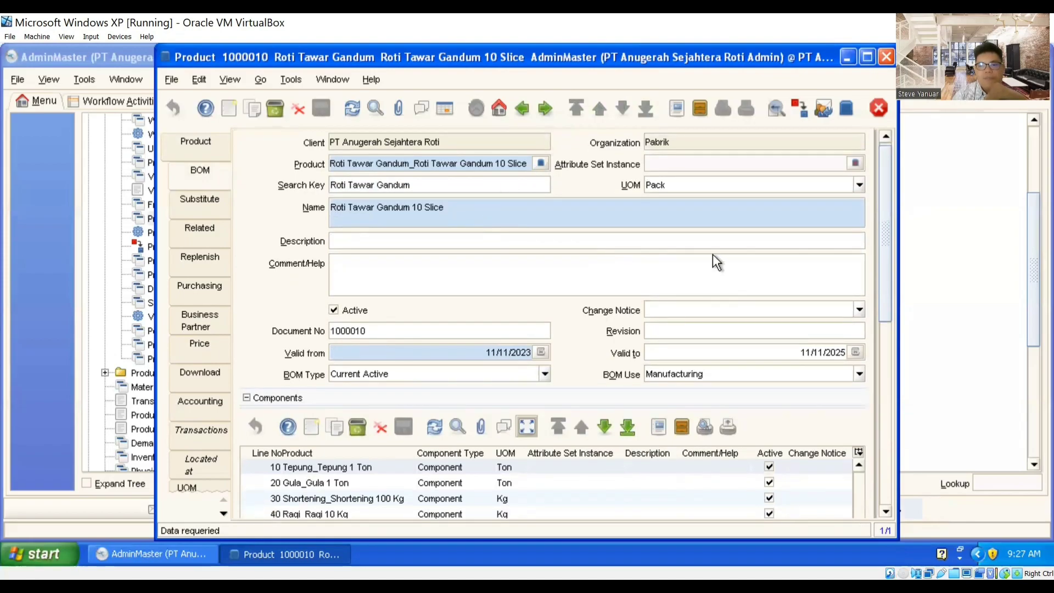
scroll(889, 251, up, 1)
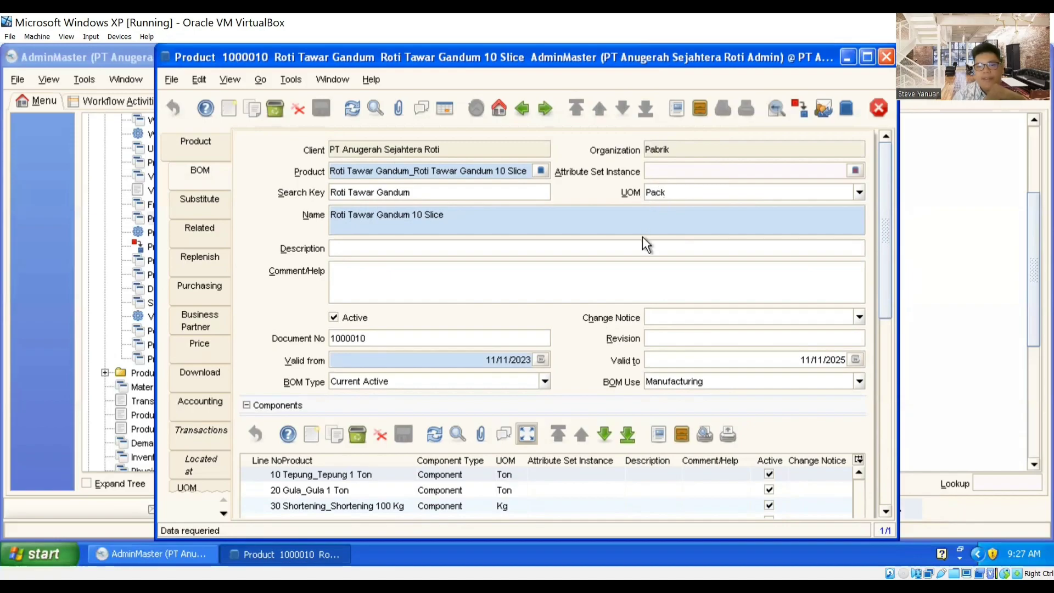
scroll(878, 285, down, 1)
drag(886, 281, 886, 354)
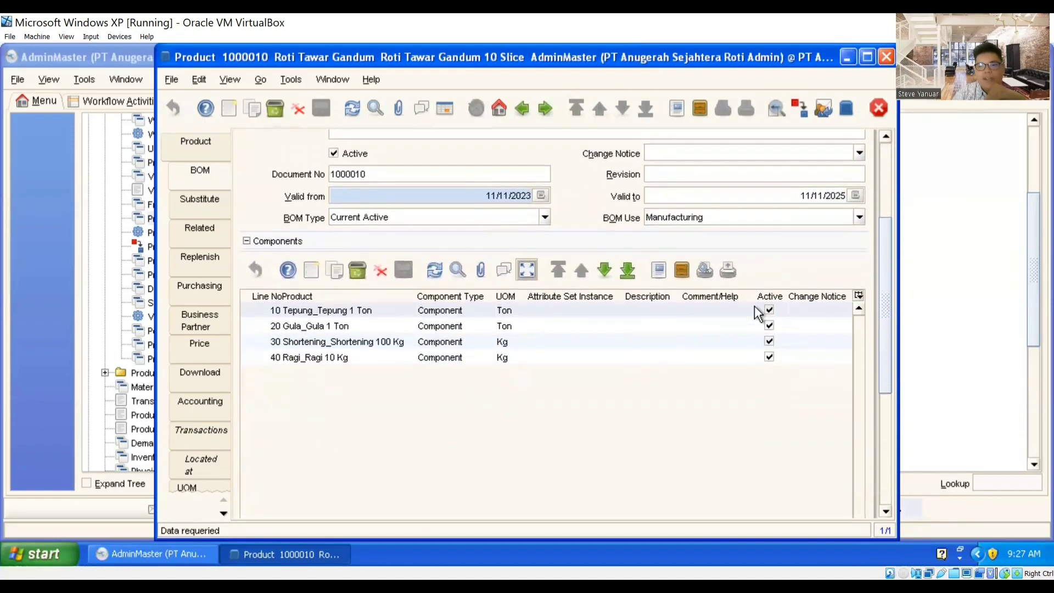
click(530, 273)
scroll(529, 275, down, 10)
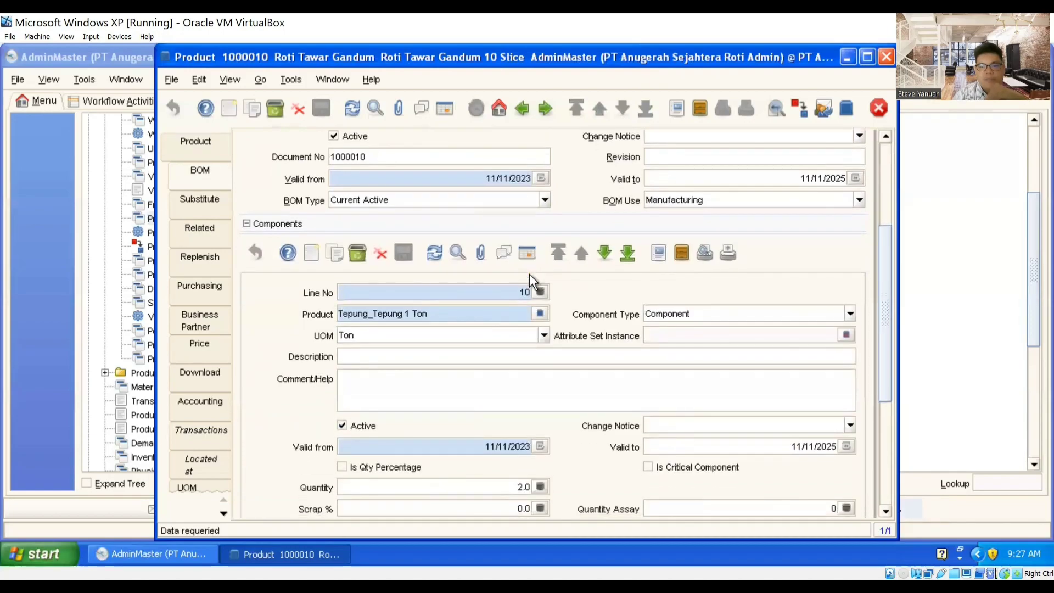
drag(883, 288, 885, 327)
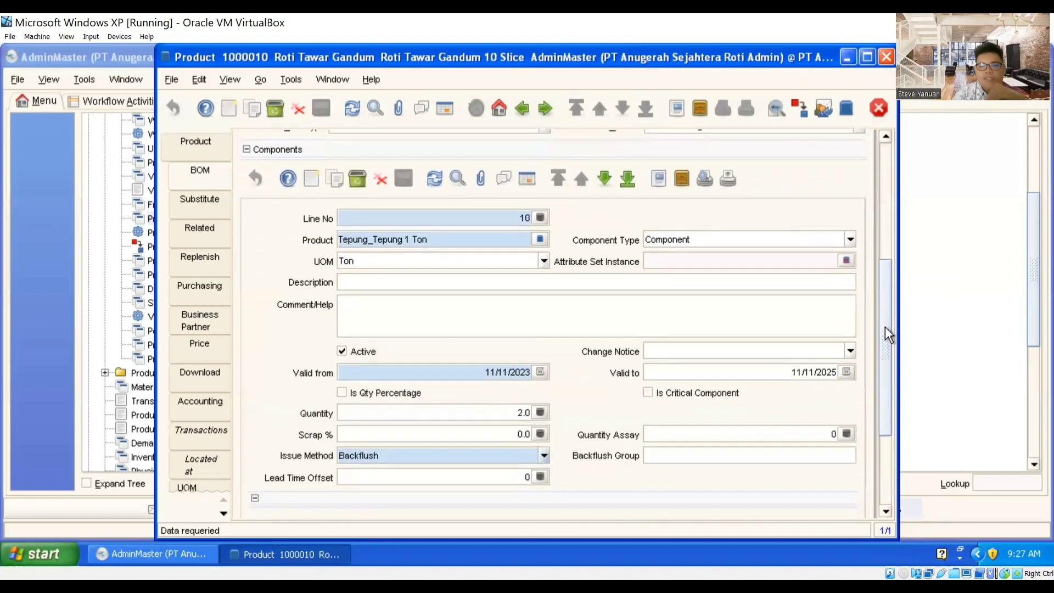
Step: Step through the Gula, Shortening and Ragi component lines up to line 40
click(600, 178)
click(600, 178)
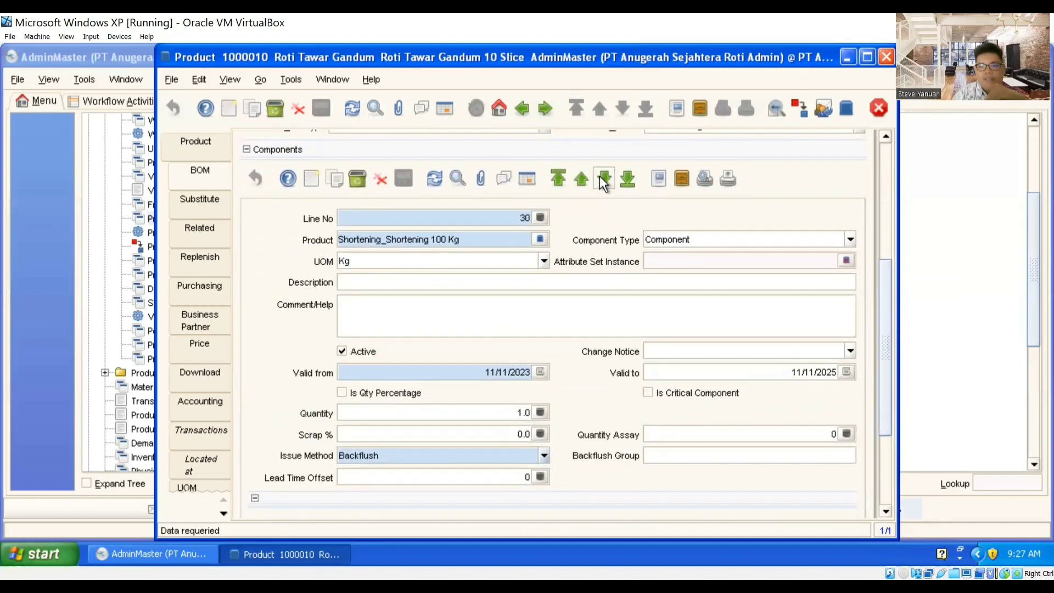
click(602, 179)
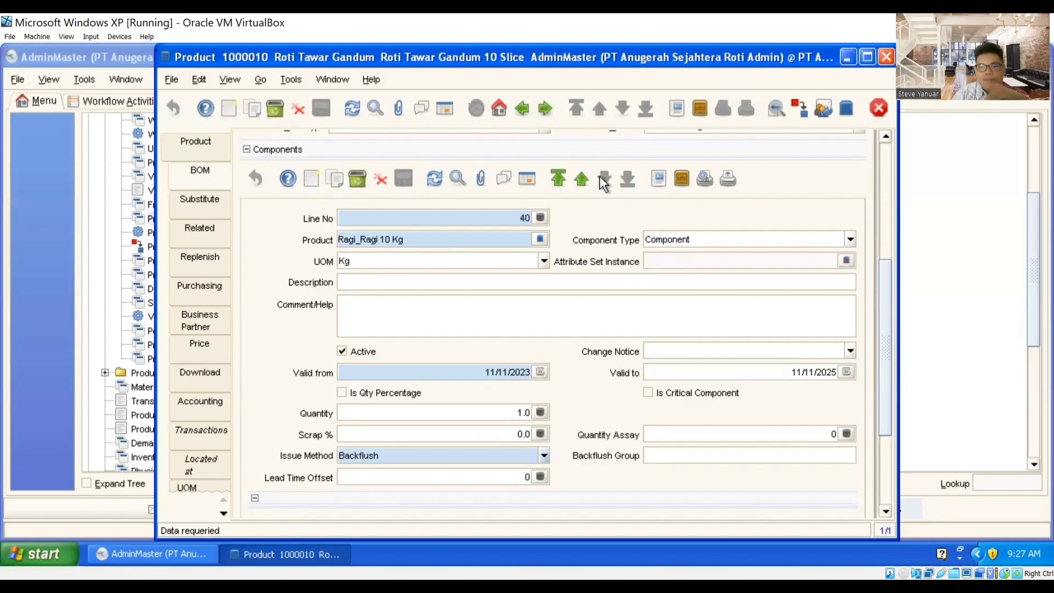
drag(882, 332, 877, 234)
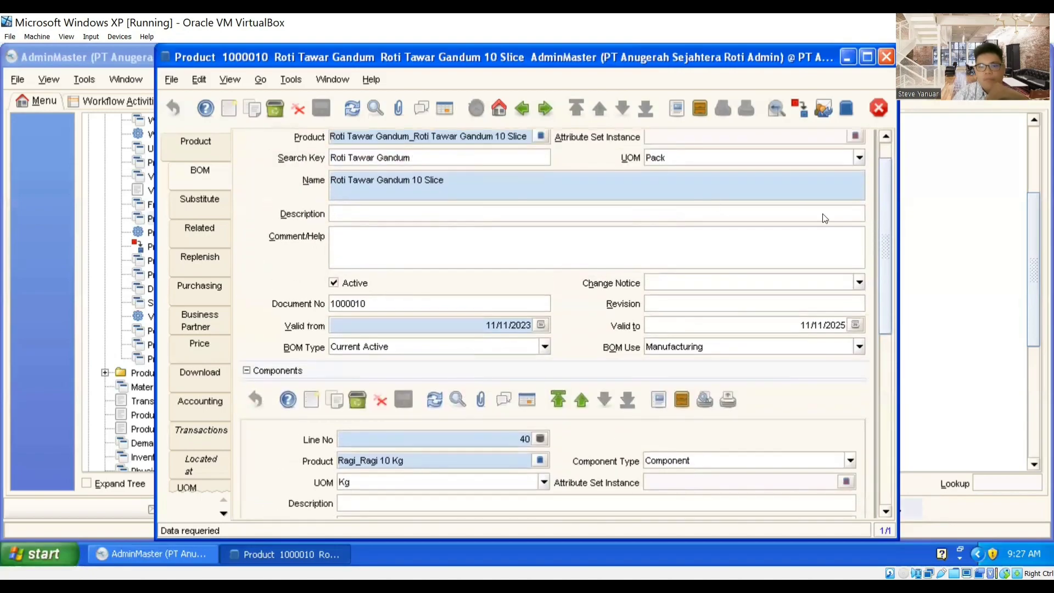
Step: Pick Roti Tawar Pandan 10 Slice from the product list and review its category, UOM and locator fields
click(204, 147)
drag(886, 311, 488, 123)
click(445, 108)
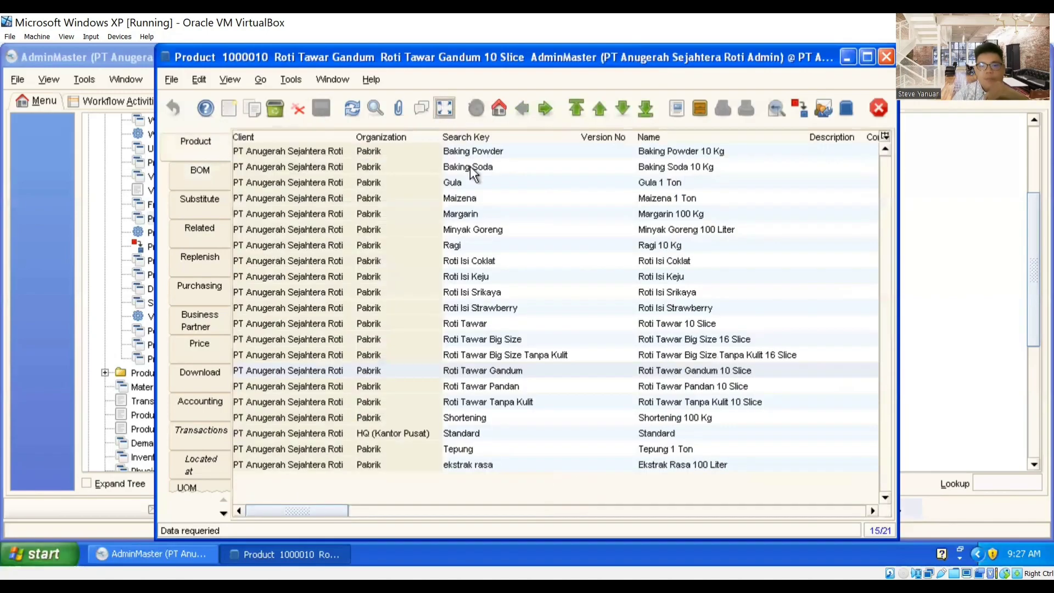
click(509, 387)
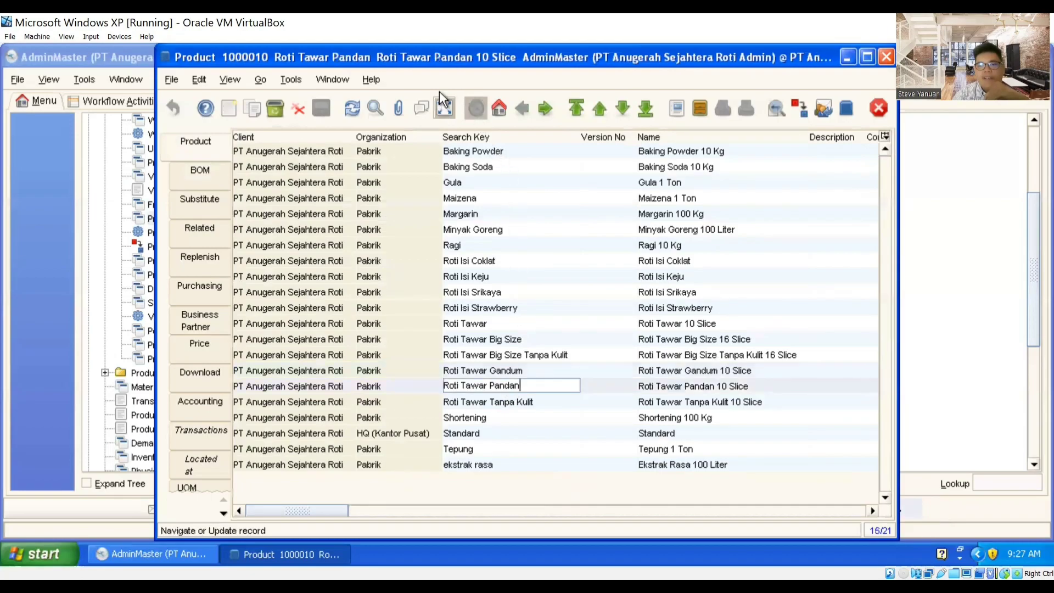
click(446, 109)
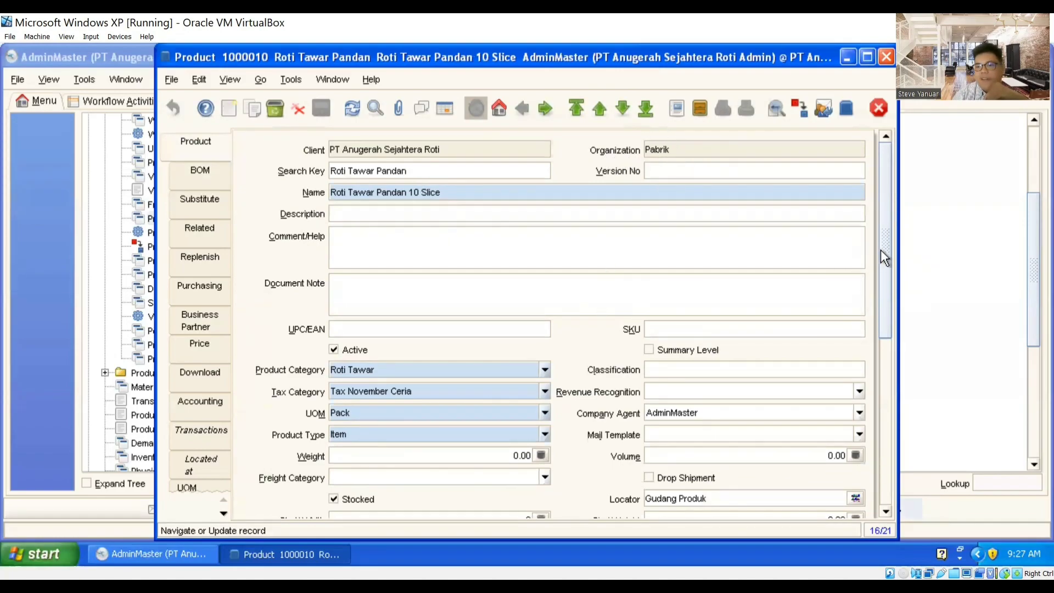
drag(885, 261, 873, 312)
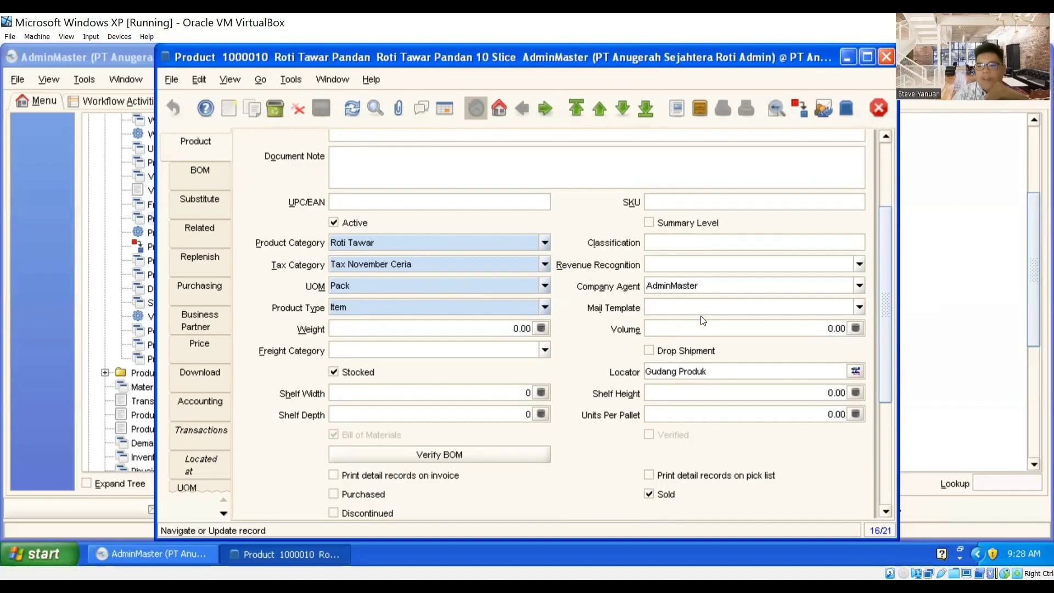
scroll(703, 336, down, 2)
scroll(708, 360, down, 1)
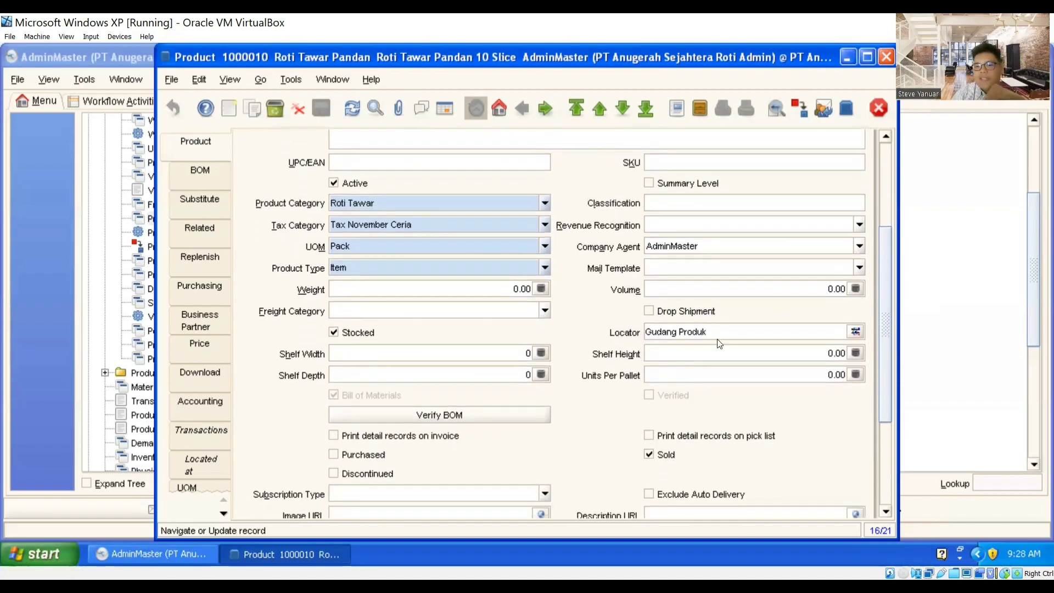
scroll(697, 363, down, 3)
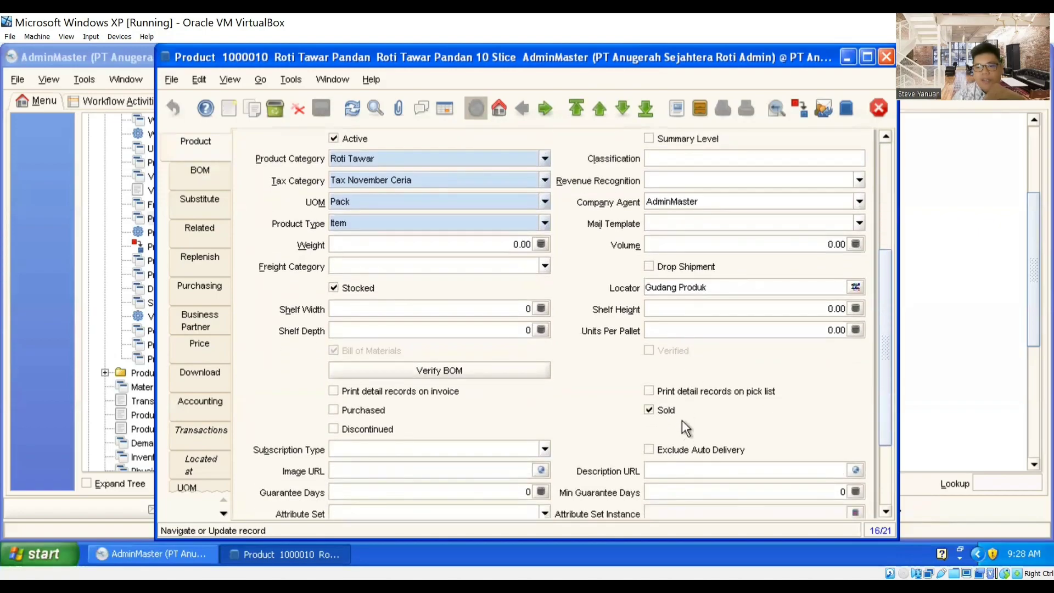
Step: Check Roti Tawar Pandan's prices (19,500 list, 18,500 standard, 17,000 limit), then return to its details
click(205, 342)
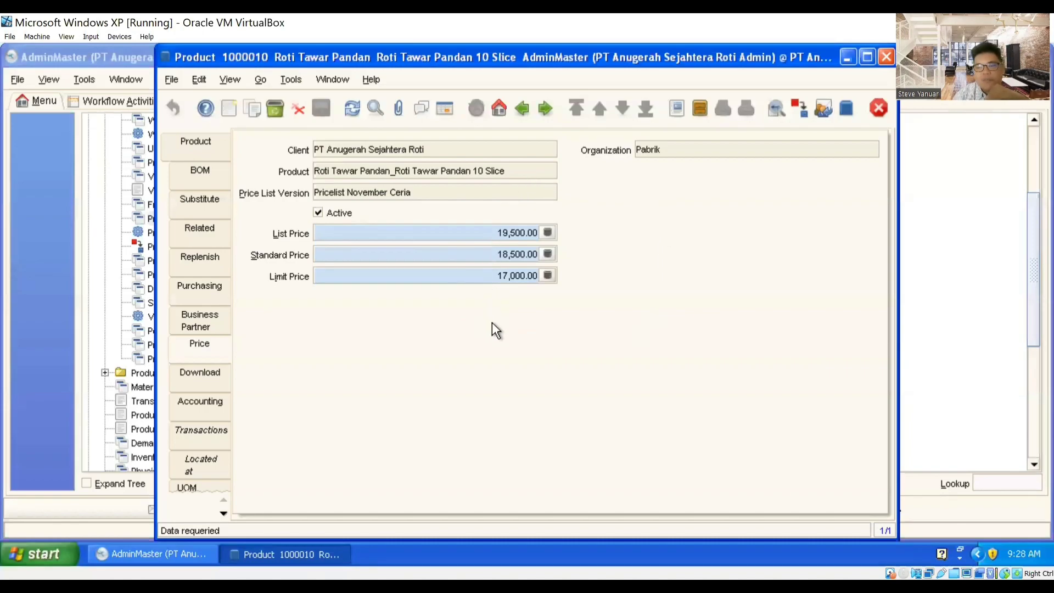
click(196, 150)
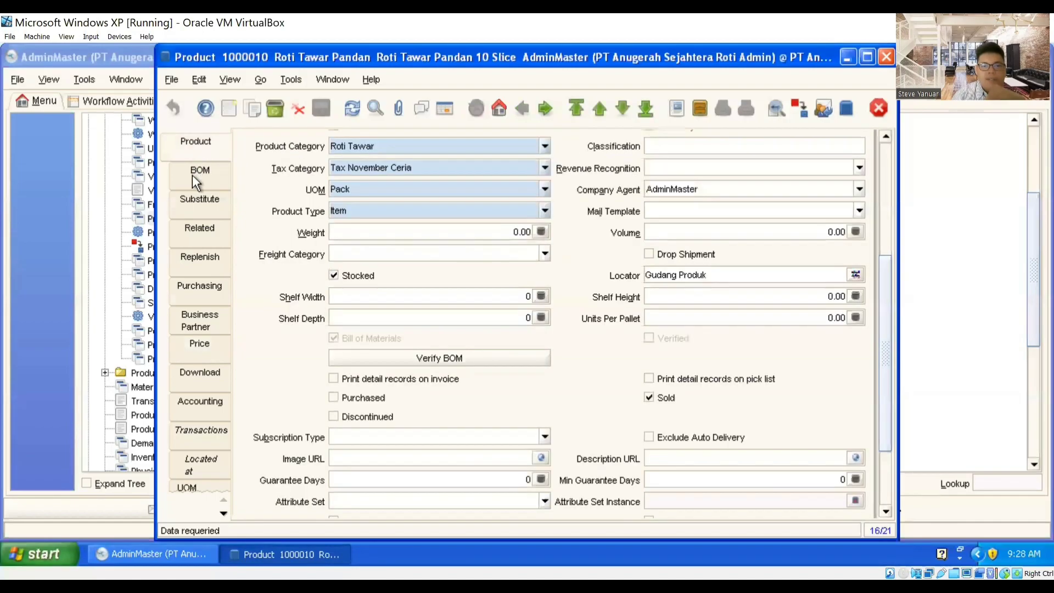
Step: Open Roti Tawar Pandan's bill of materials and scroll to its first component, Tepung
click(192, 174)
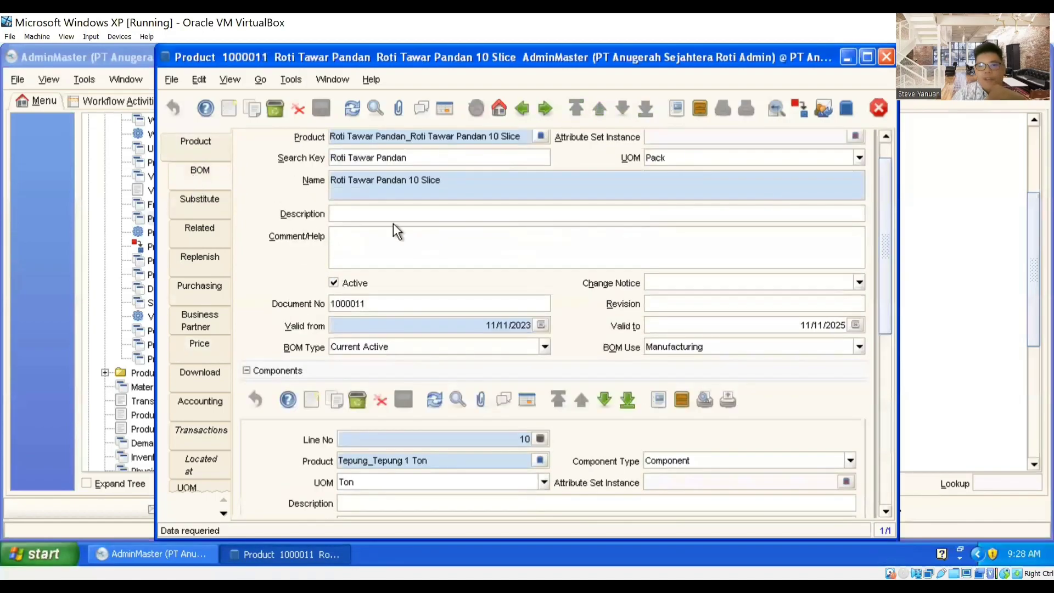
scroll(524, 283, up, 2)
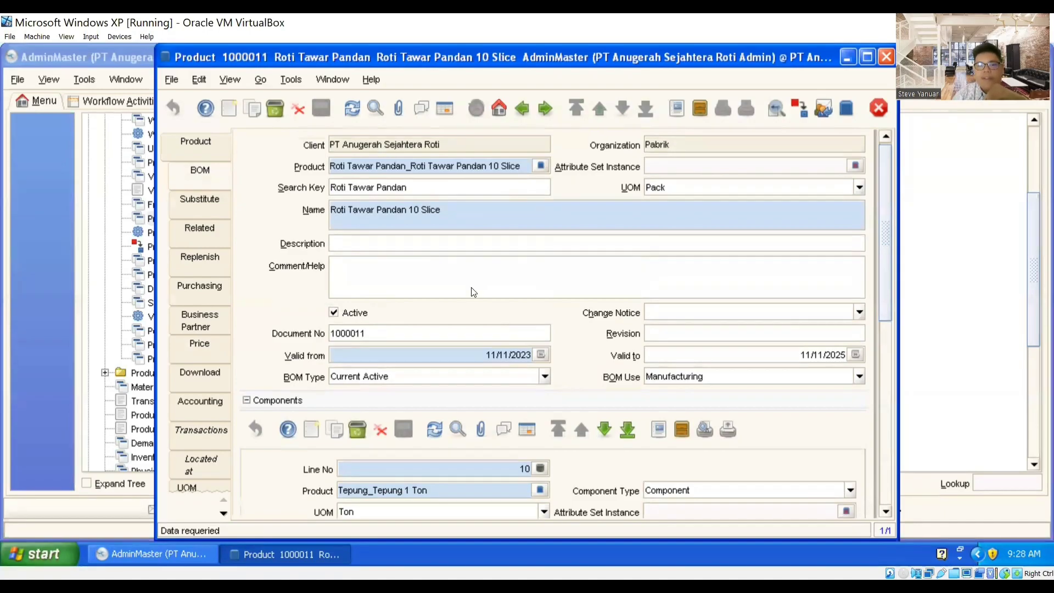
scroll(291, 355, down, 1)
scroll(291, 352, down, 3)
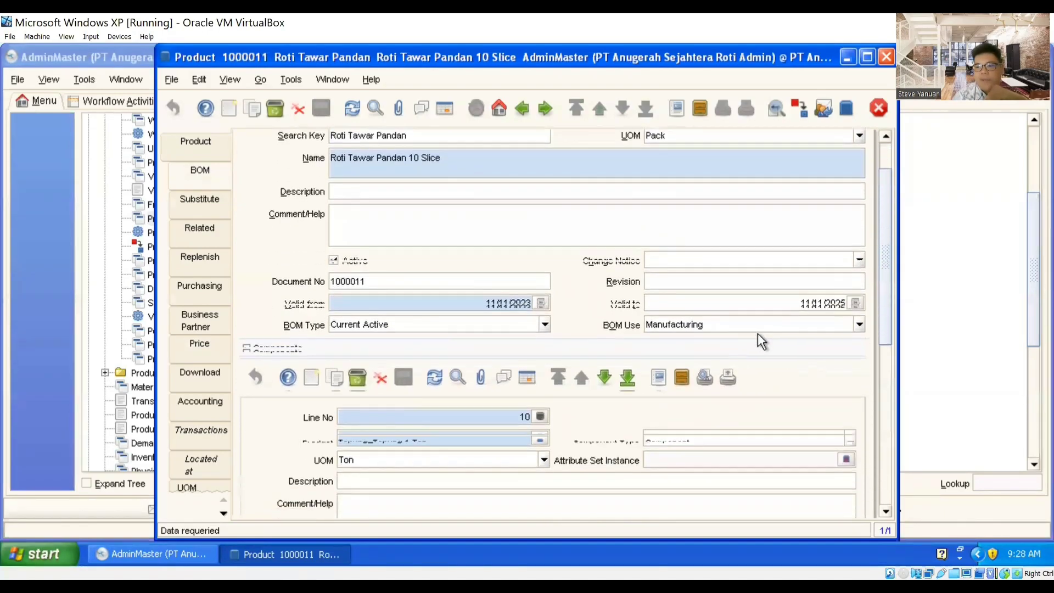
drag(886, 284, 881, 322)
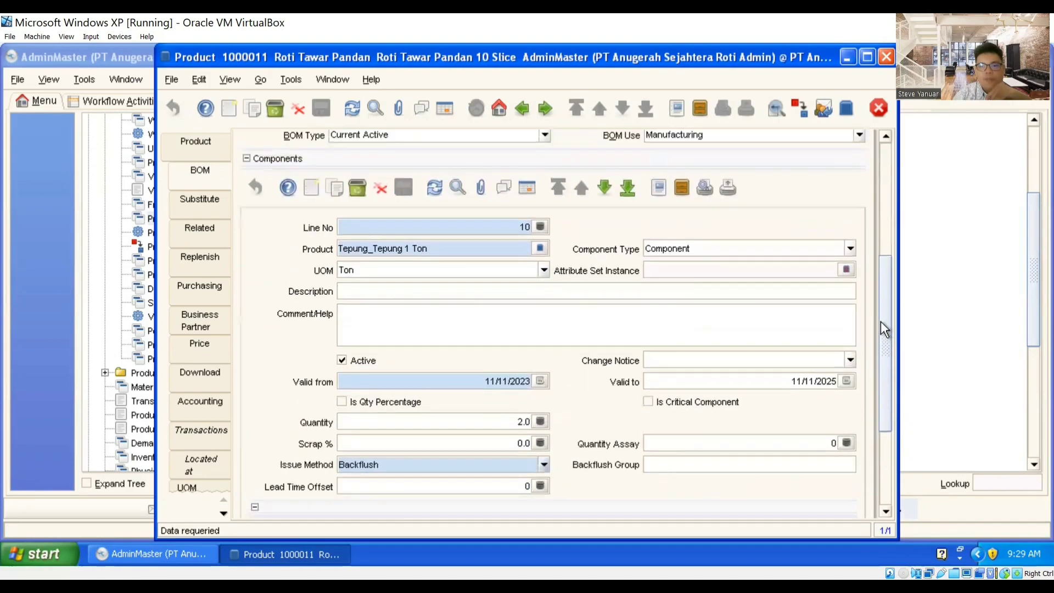
Step: Step through the Gula, Shortening, Ragi and ekstrak rasa lines, ending at line 50
click(605, 188)
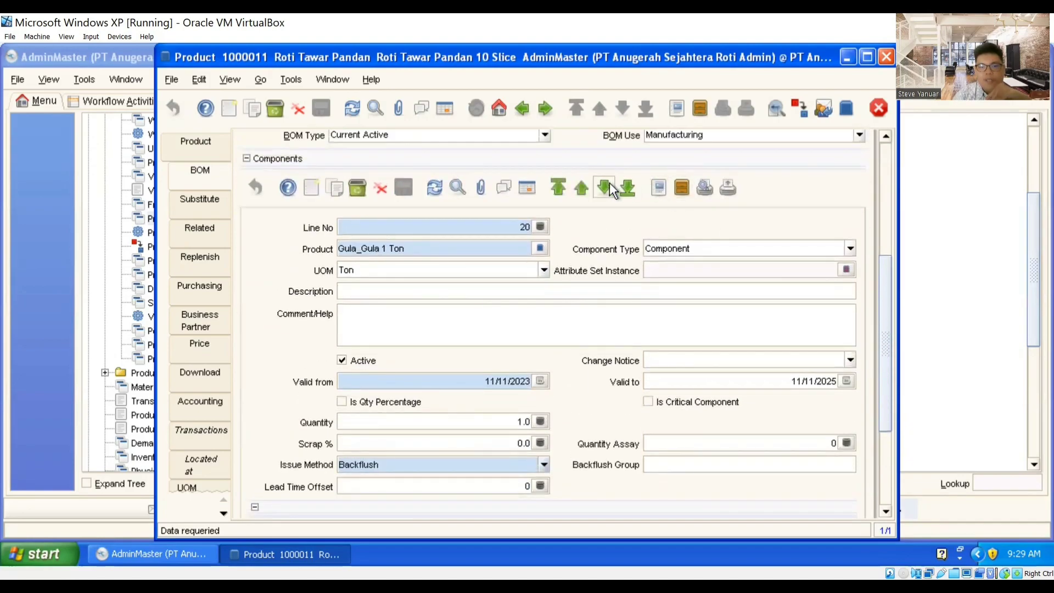
click(609, 184)
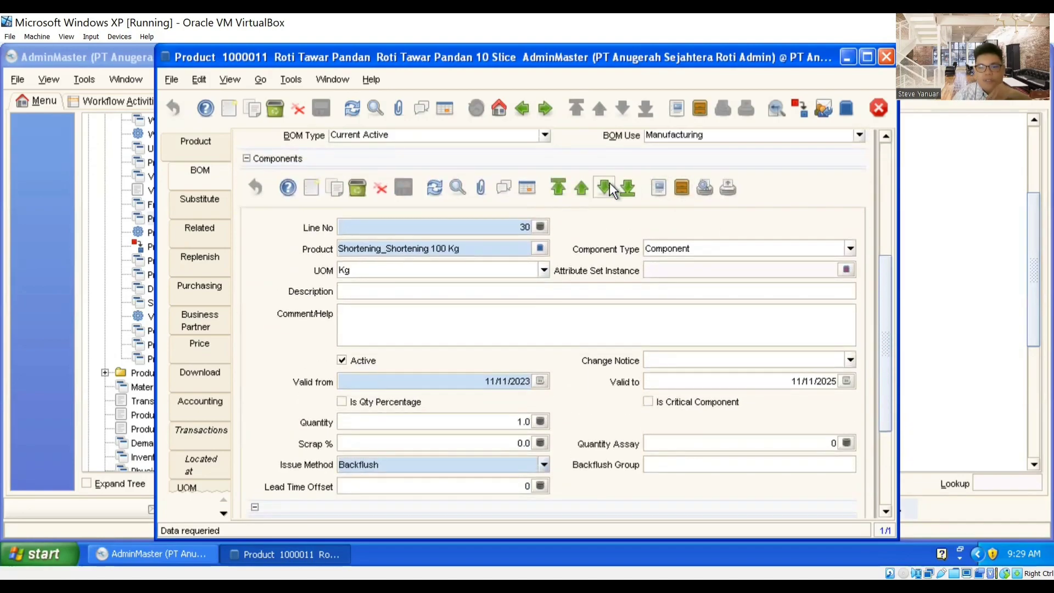
click(610, 182)
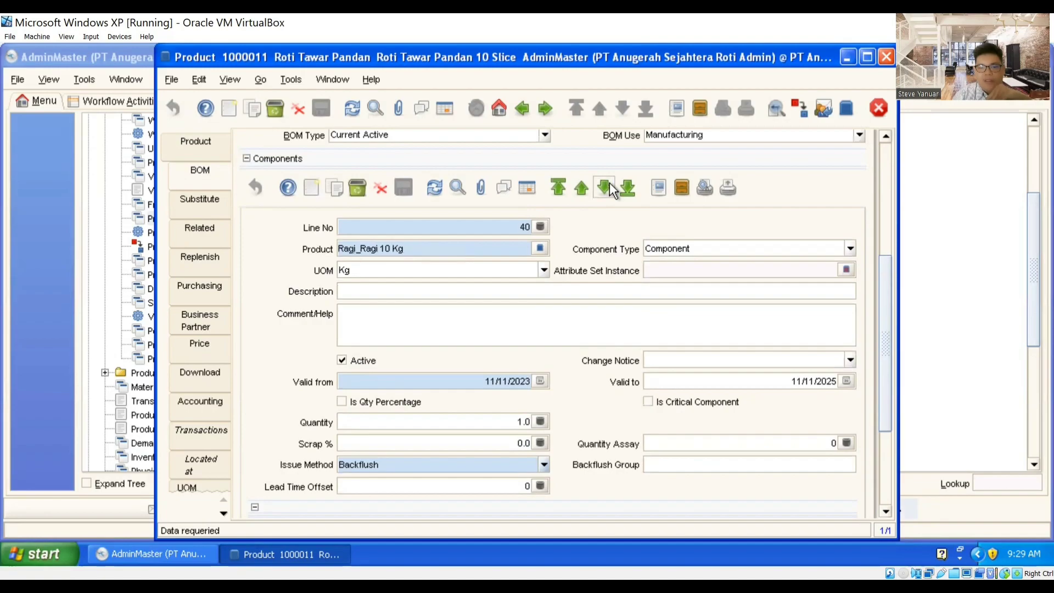
click(609, 182)
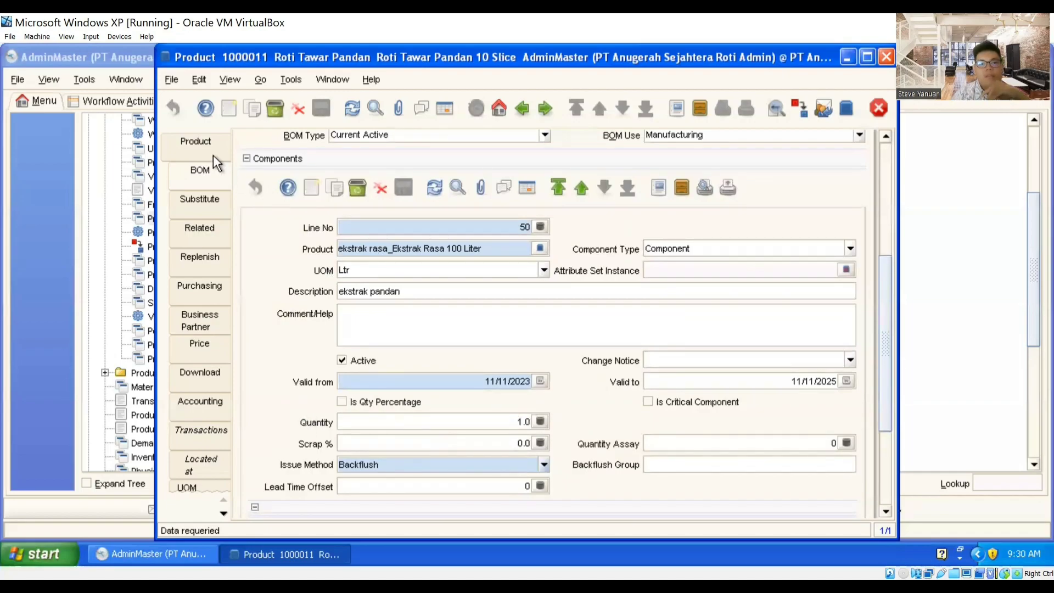
Step: Pick Roti Tawar Tanpa Kulit 10 Slice from the product list and review its category, UOM and locator fields
click(198, 152)
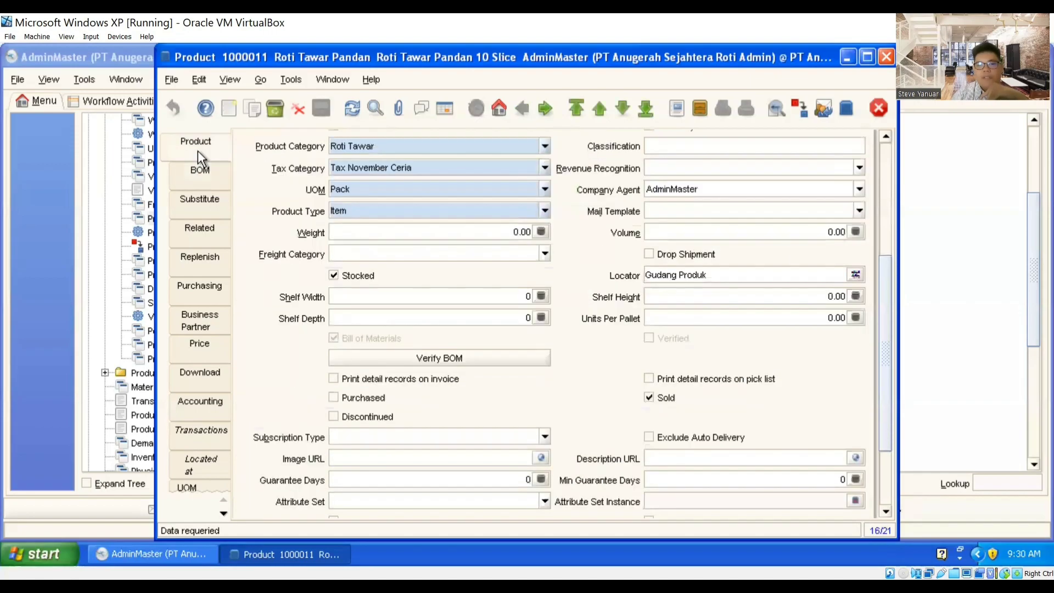
scroll(883, 335, up, 3)
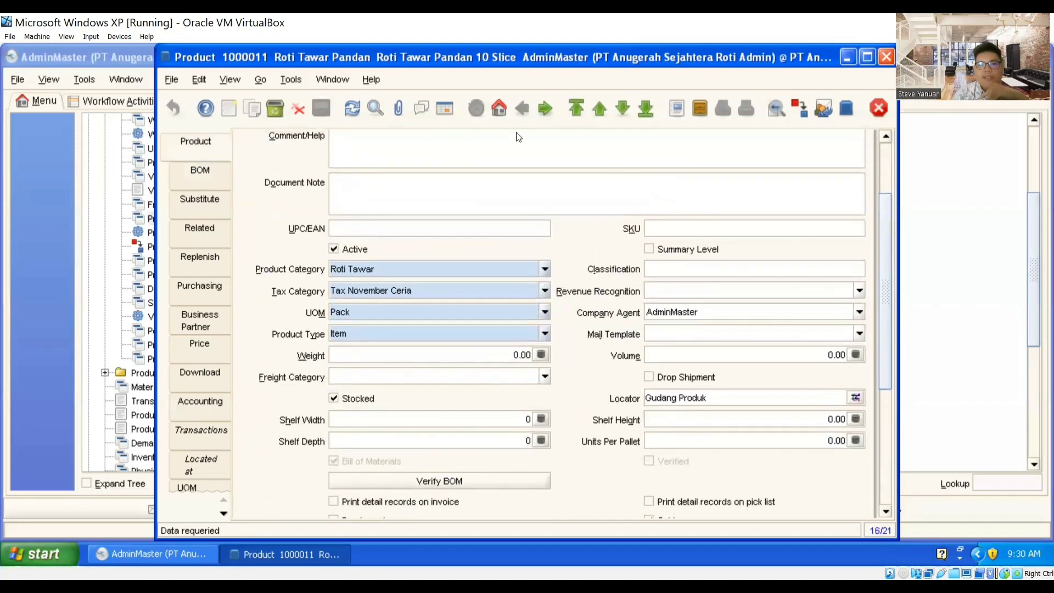
click(444, 108)
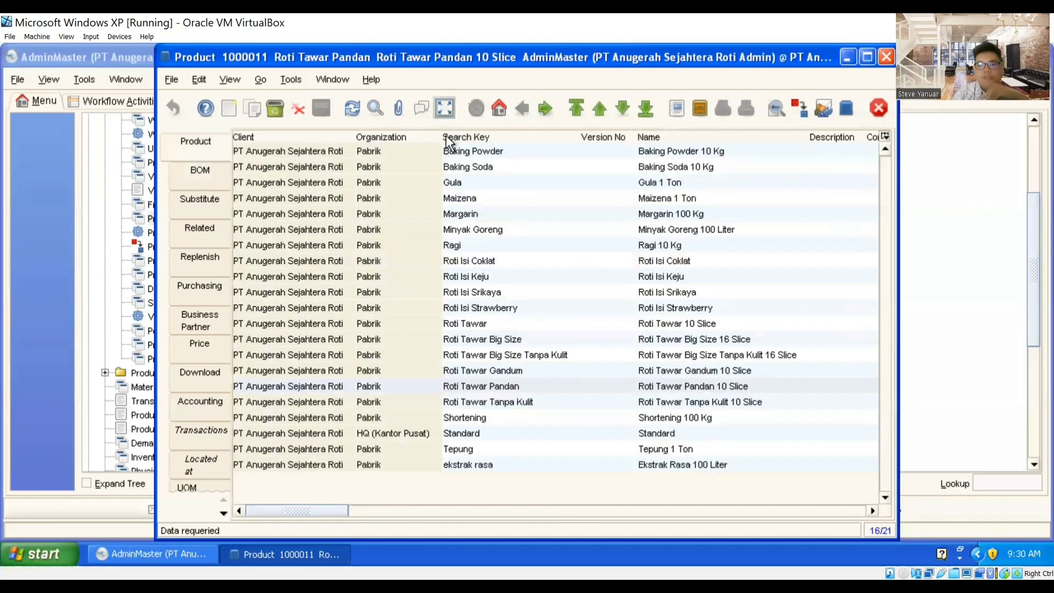
click(487, 405)
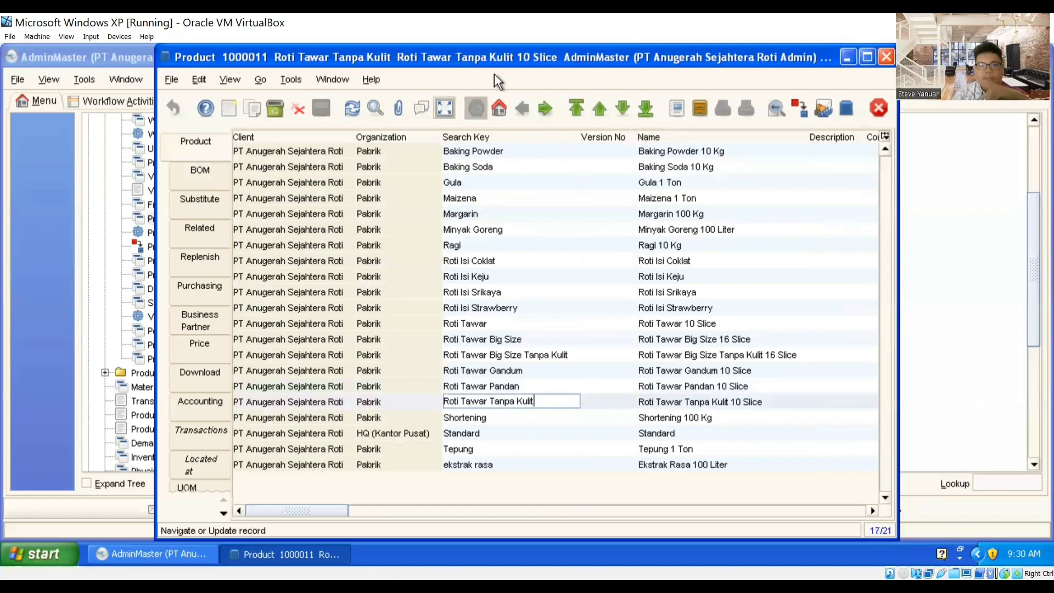
click(445, 108)
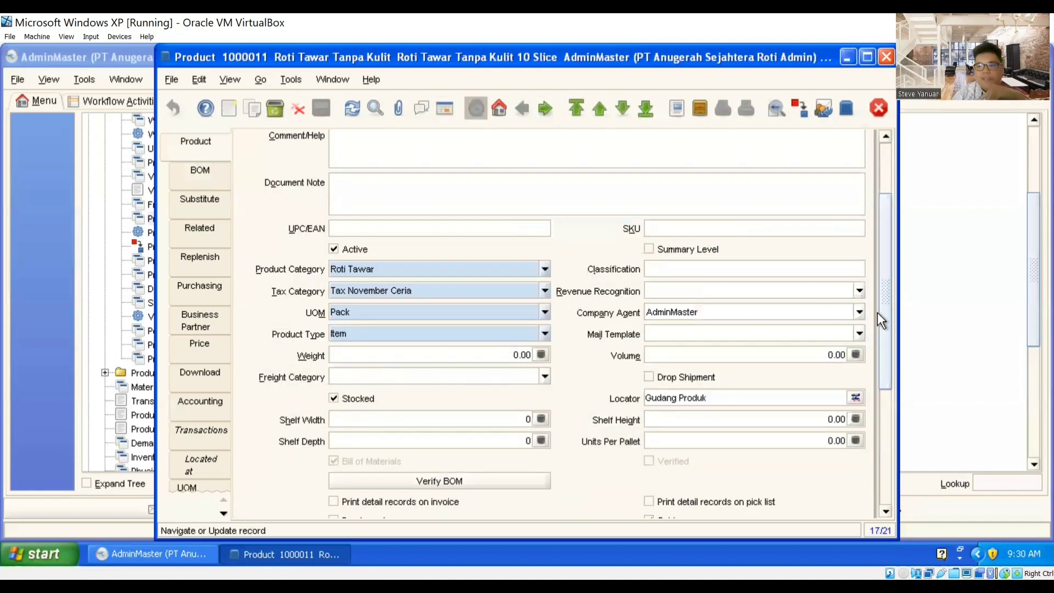
drag(880, 305, 882, 209)
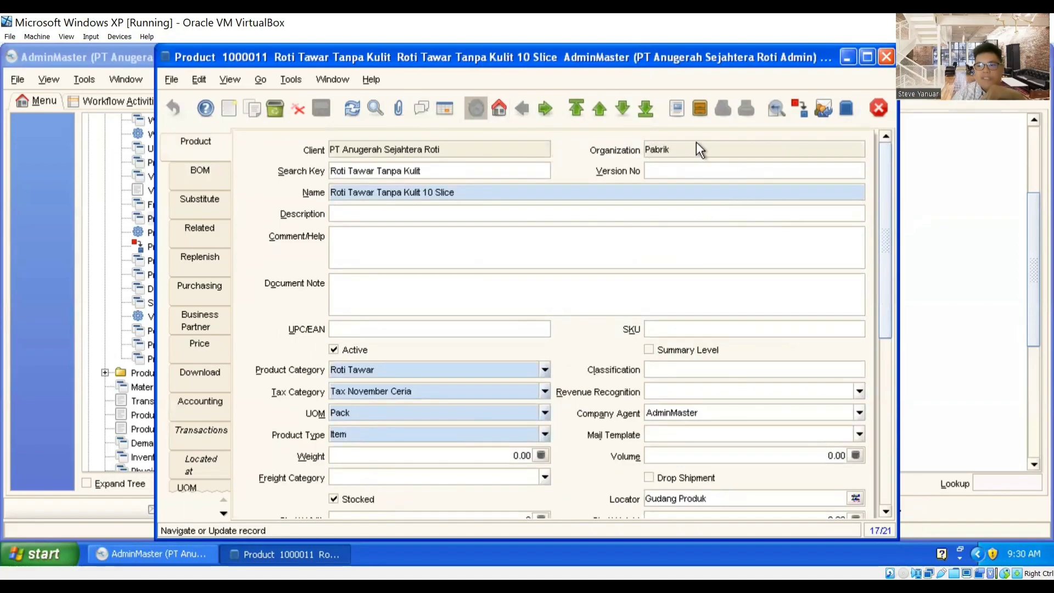
scroll(747, 289, down, 1)
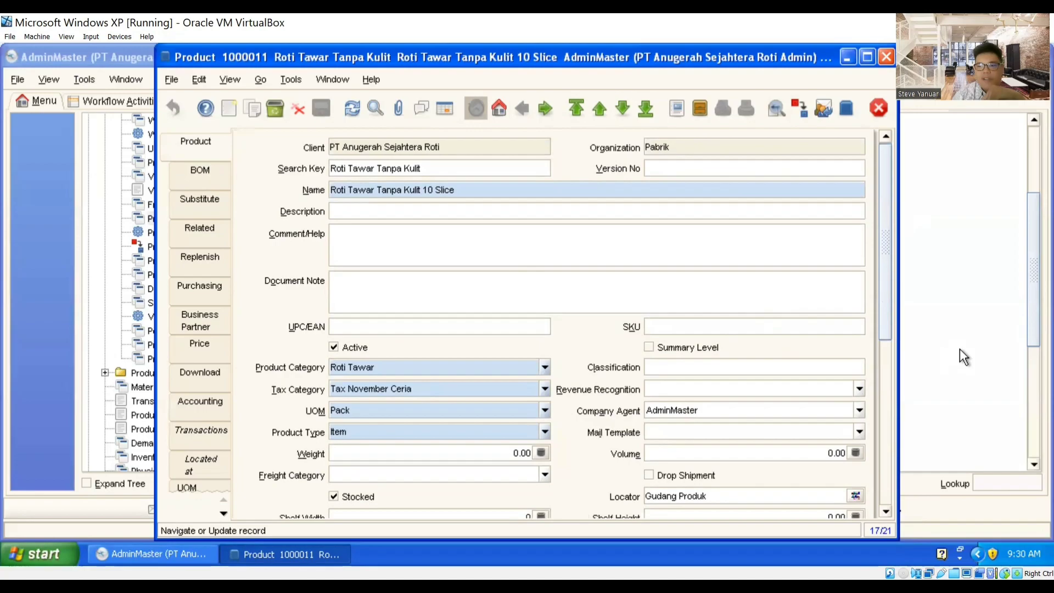
drag(887, 265, 886, 325)
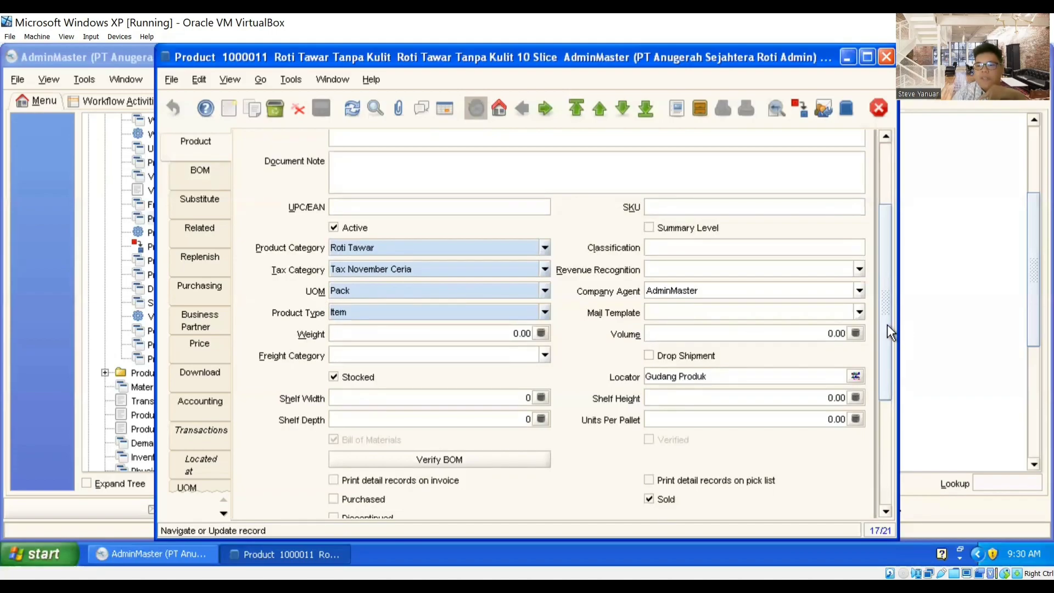
drag(886, 324, 886, 351)
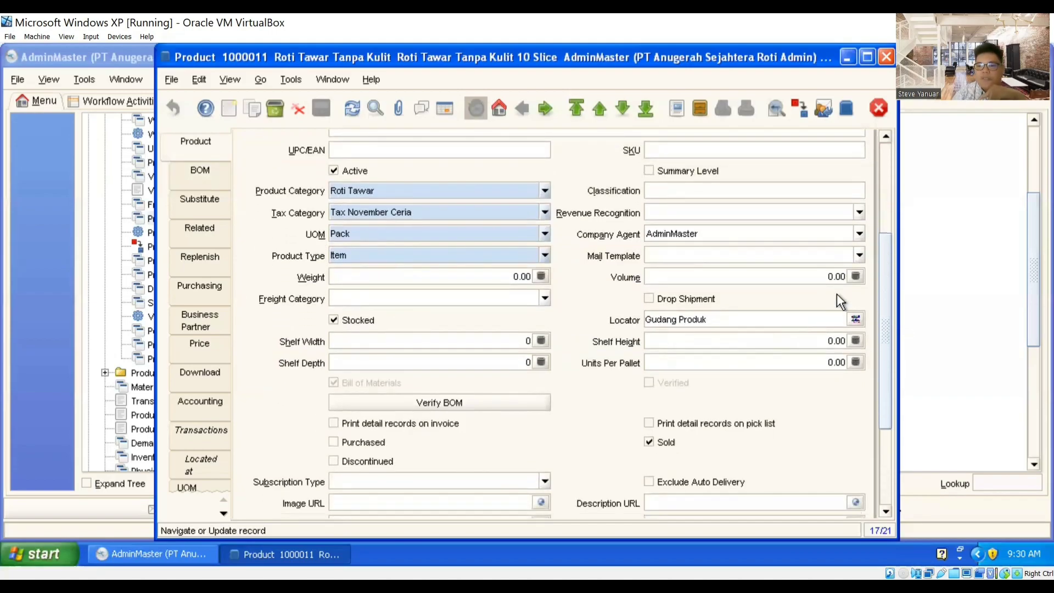
drag(885, 246, 888, 292)
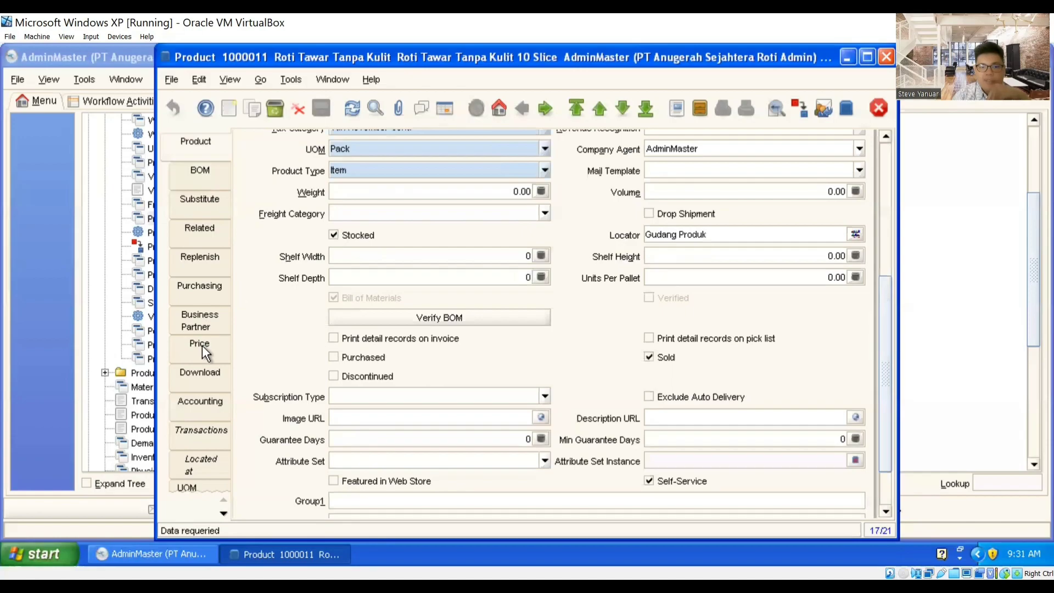
click(201, 345)
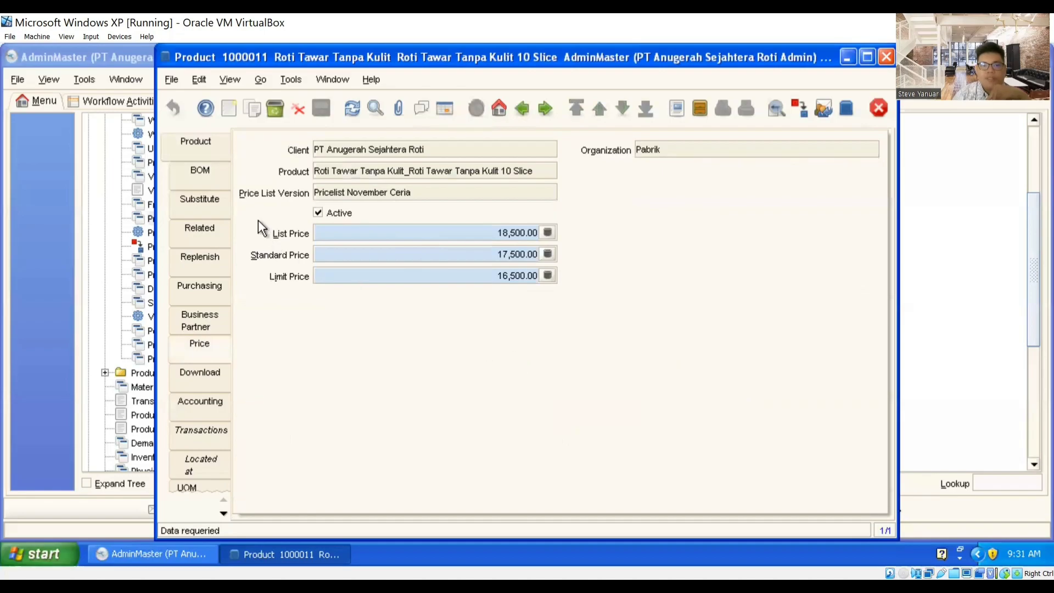
click(221, 152)
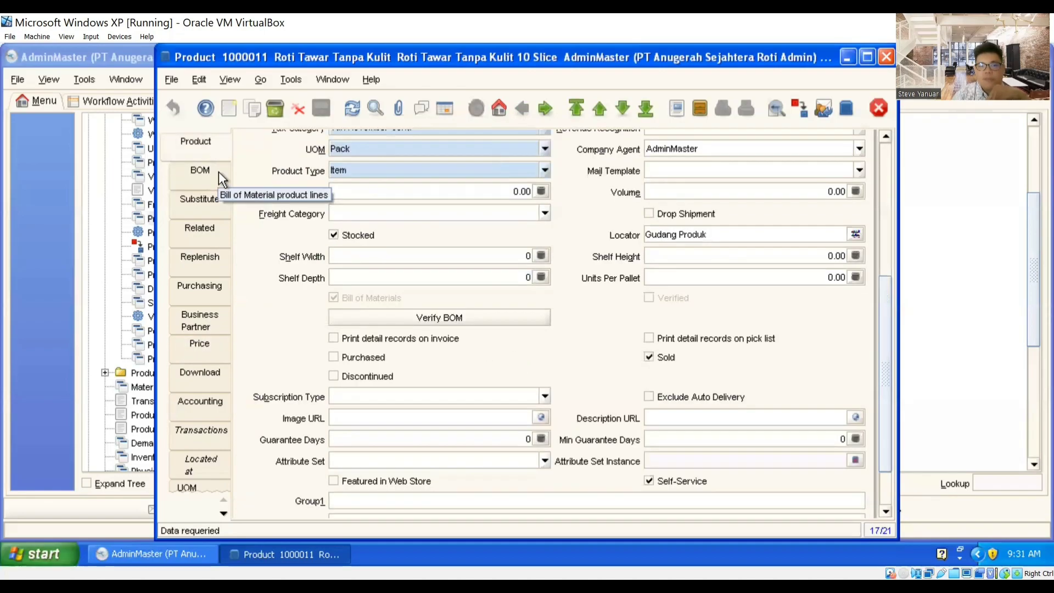
Step: Open Roti Tawar Tanpa Kulit's BOM and step through Tepung, Gula, Shortening and Ragi 10 Kg lines
click(218, 172)
drag(886, 291, 873, 172)
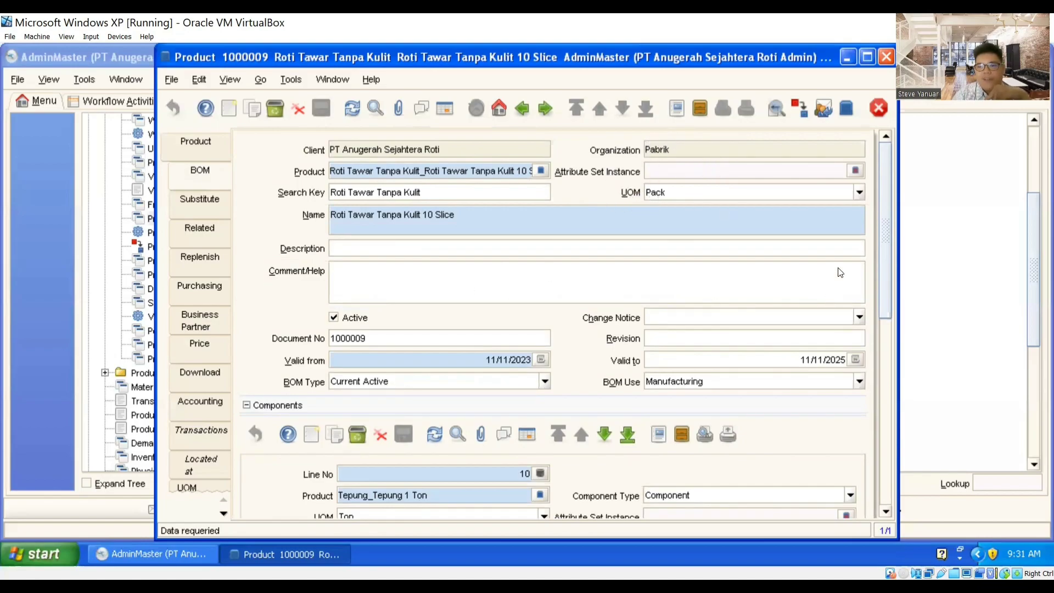
scroll(886, 275, down, 3)
scroll(885, 297, down, 3)
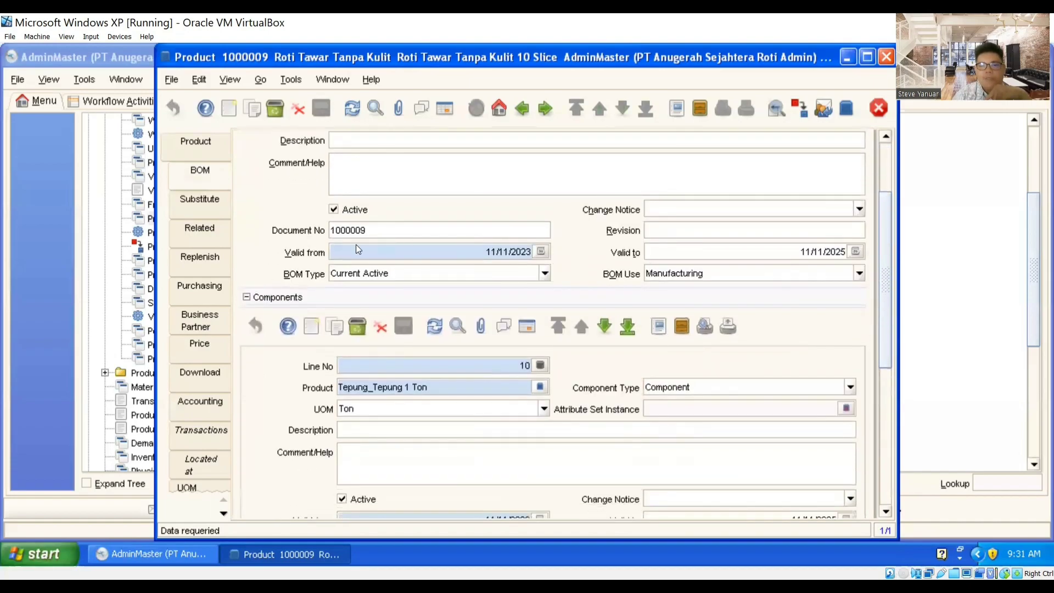
scroll(891, 317, down, 3)
scroll(891, 324, down, 3)
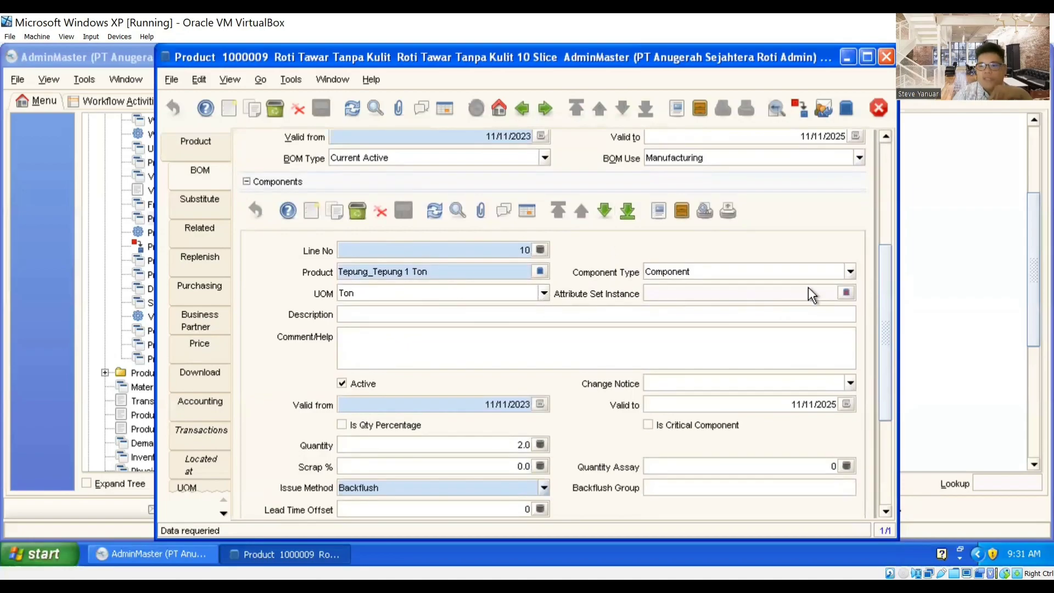
scroll(885, 305, down, 1)
scroll(885, 305, down, 3)
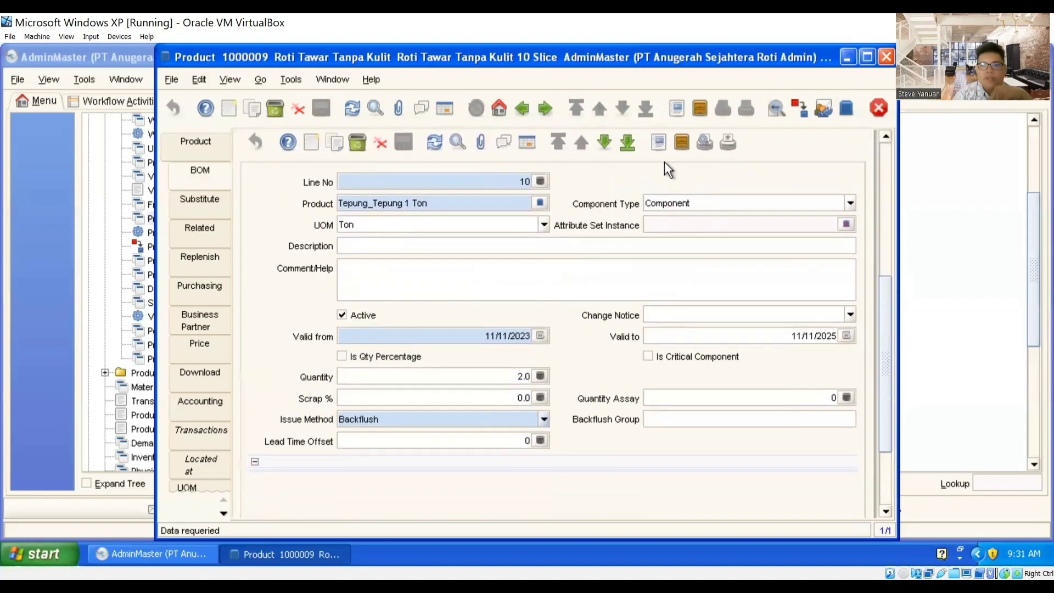
click(599, 144)
click(598, 145)
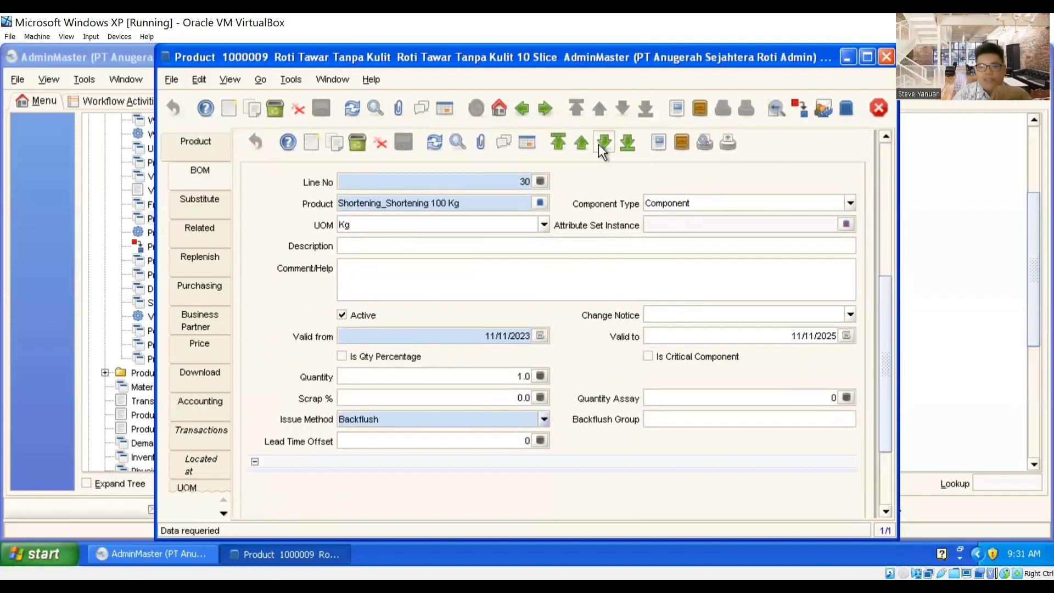
click(599, 144)
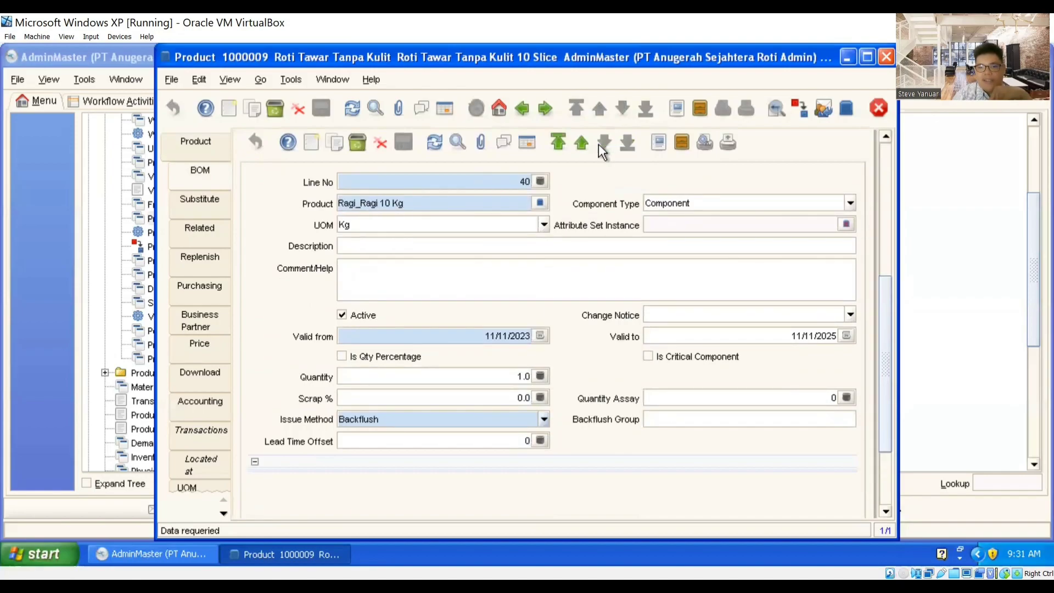